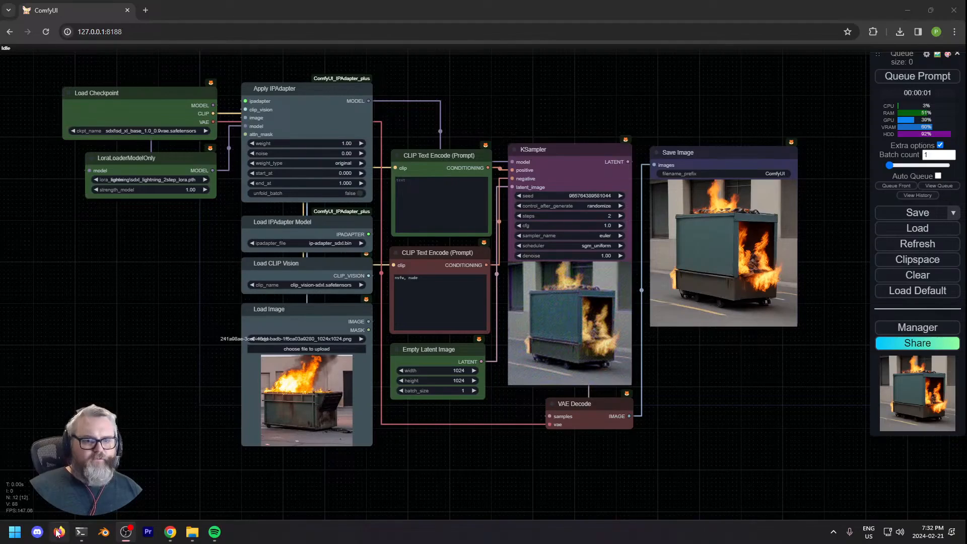
- Look over the whole workflow from the checkpoint loader through the IPAdapter nodes to the saved image
click(61, 533)
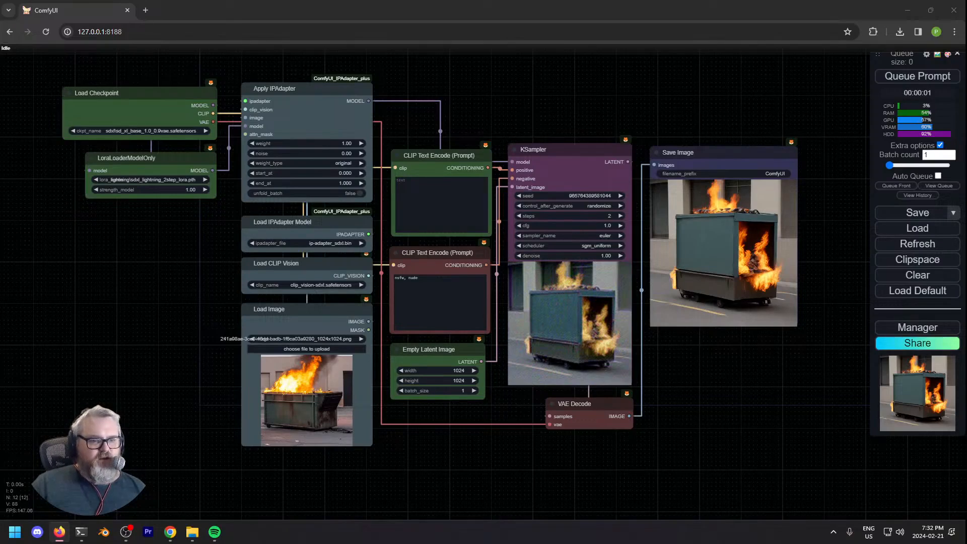
click(752, 402)
drag(720, 404, 722, 410)
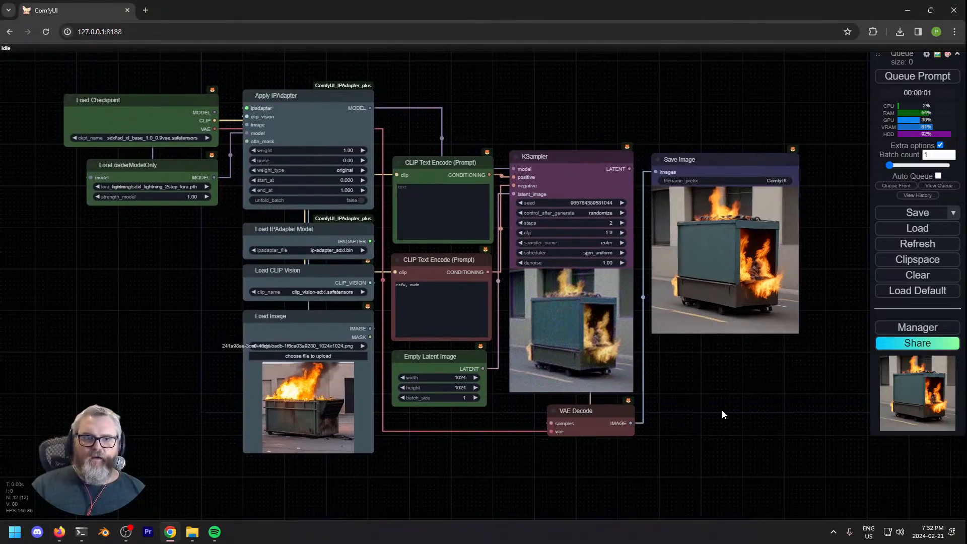
scroll(715, 406, up, 1)
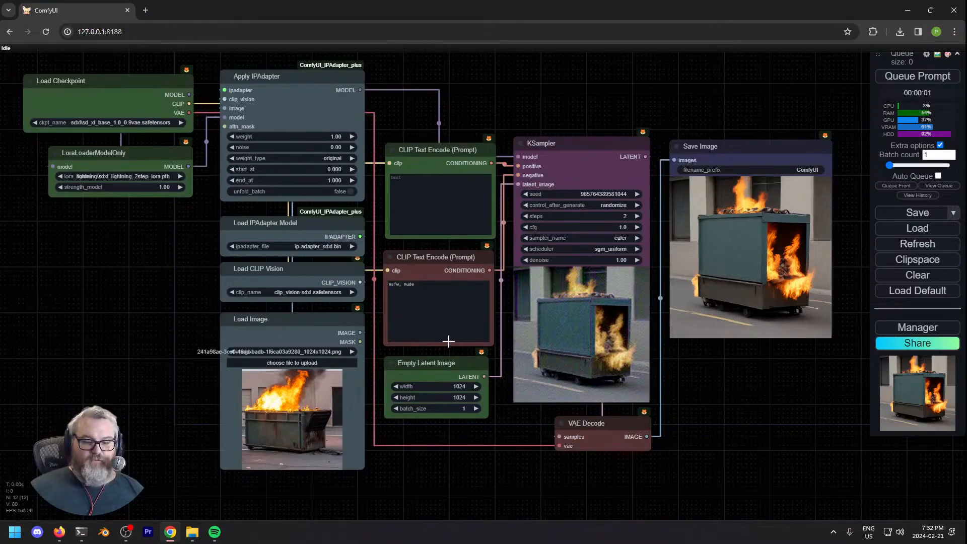
scroll(553, 224, up, 9)
scroll(590, 227, down, 9)
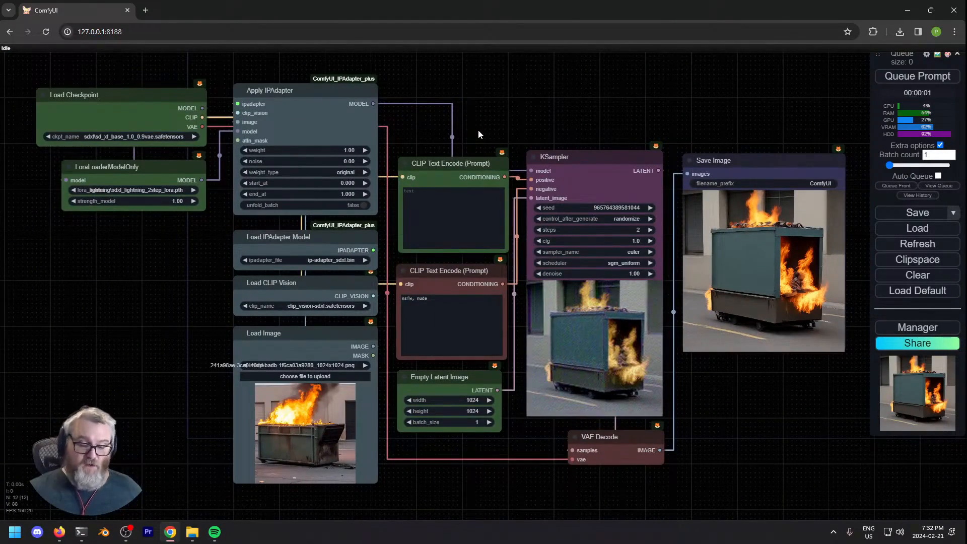
drag(207, 243, 238, 343)
scroll(222, 246, up, 10)
scroll(309, 359, down, 4)
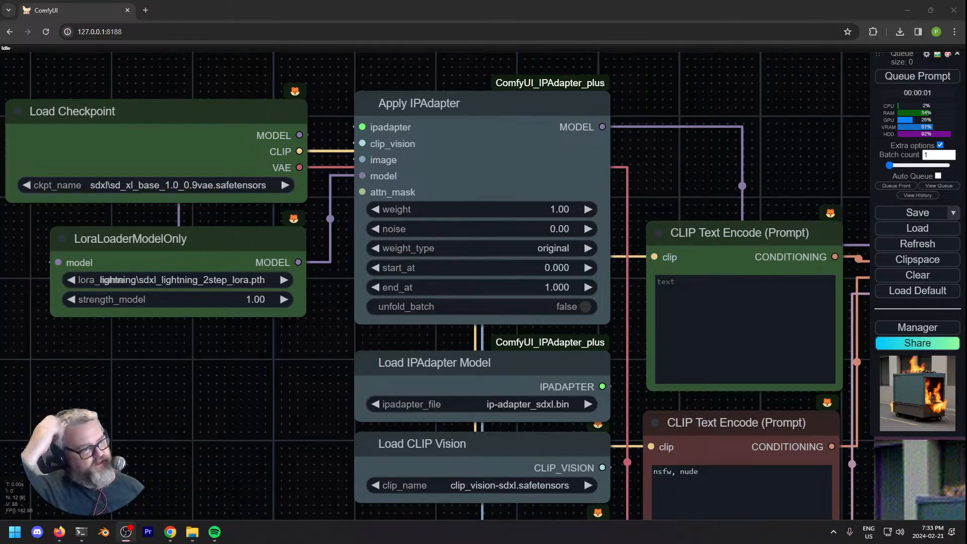
- Inspect the Load Checkpoint and LoraLoaderModelOnly nodes and the connections leaving each of them
mouse_move(141, 368)
mouse_down()
mouse_move(141, 377)
mouse_move(135, 358)
mouse_up()
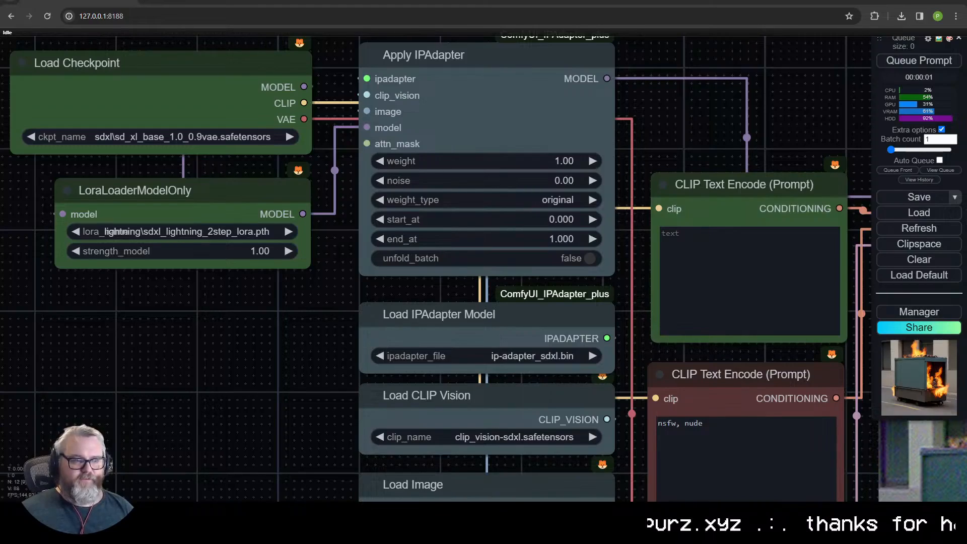
mouse_move(369, 333)
mouse_down()
mouse_move(369, 348)
mouse_move(374, 323)
mouse_up()
drag(282, 327, 310, 328)
click(192, 242)
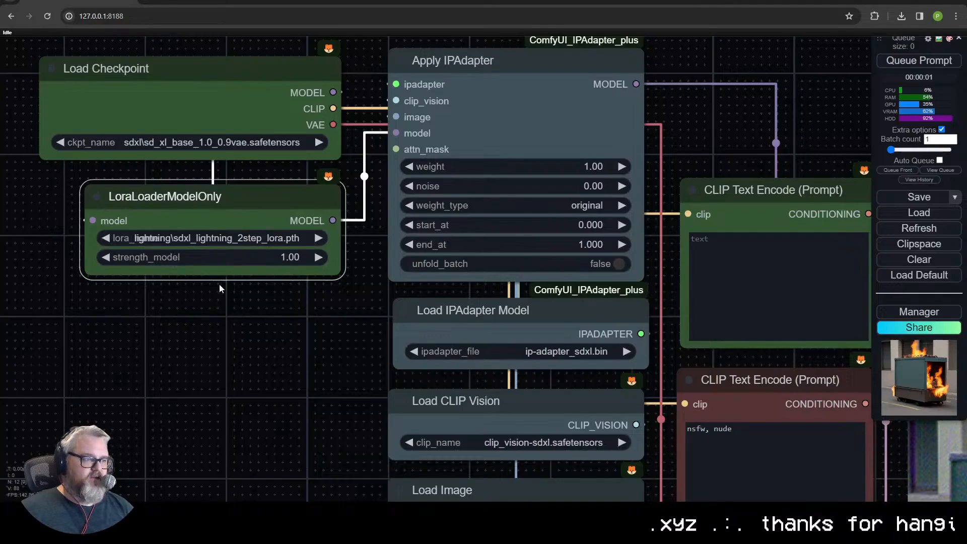
click(222, 109)
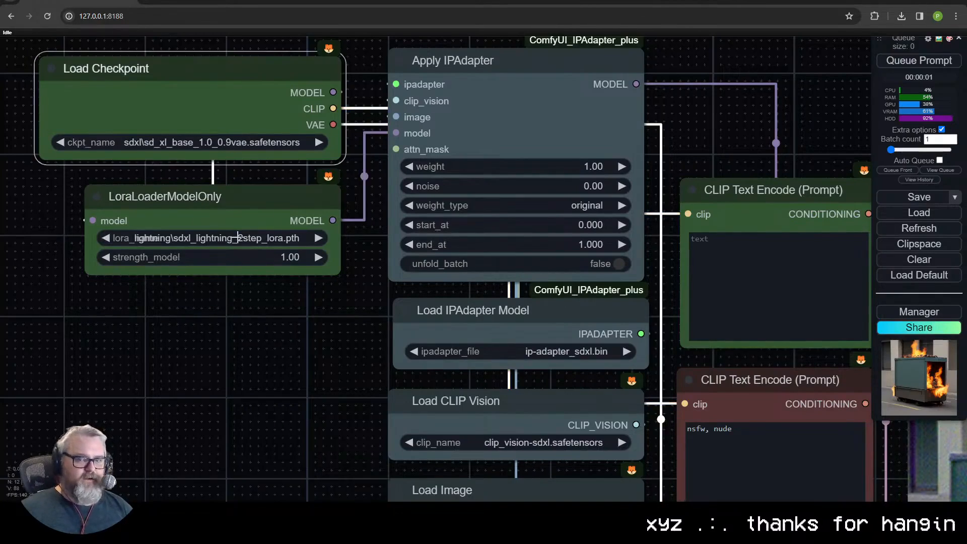
click(241, 219)
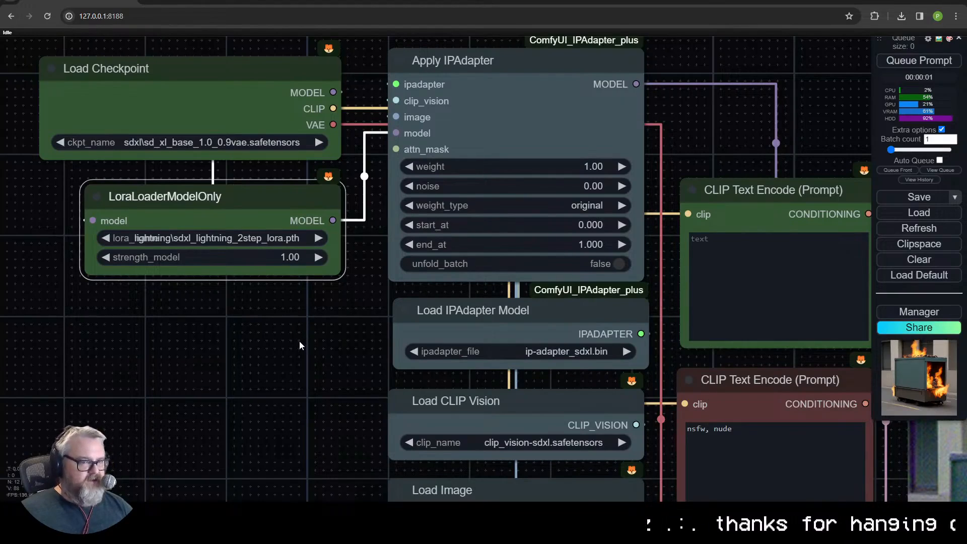
- Examine the KSampler's steps, cfg, sampler, scheduler and denoise settings alongside its connected prompt nodes
scroll(299, 342, down, 6)
drag(299, 342, 158, 245)
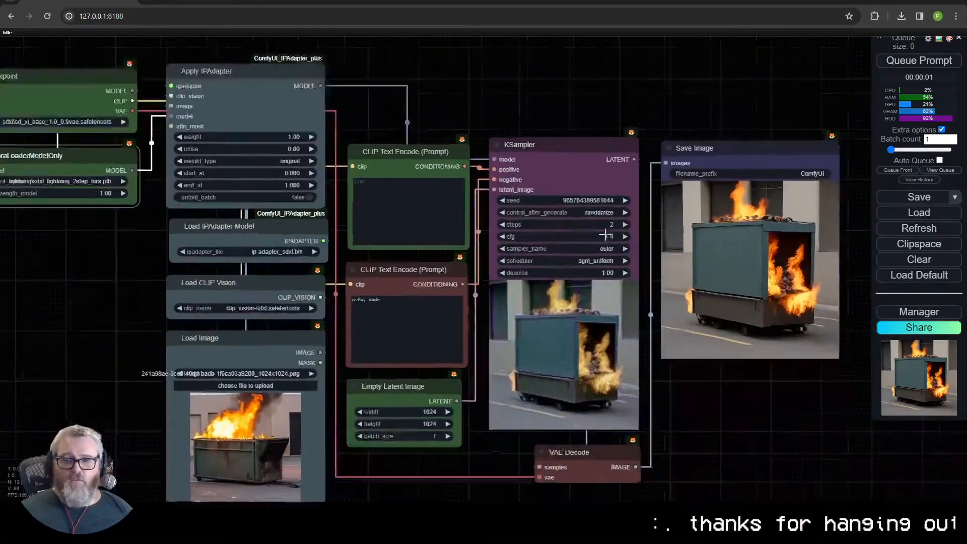
scroll(606, 234, up, 8)
scroll(644, 238, up, 8)
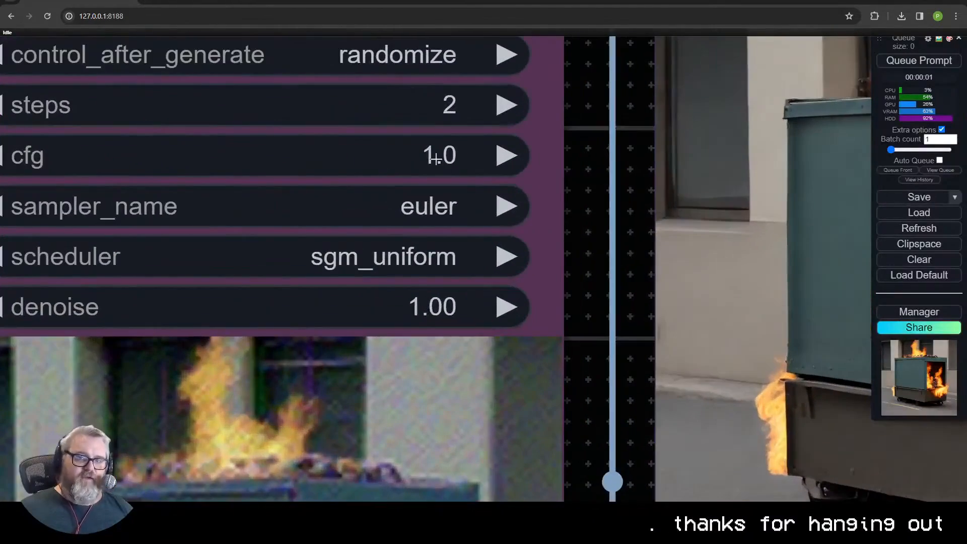
drag(561, 237, 754, 323)
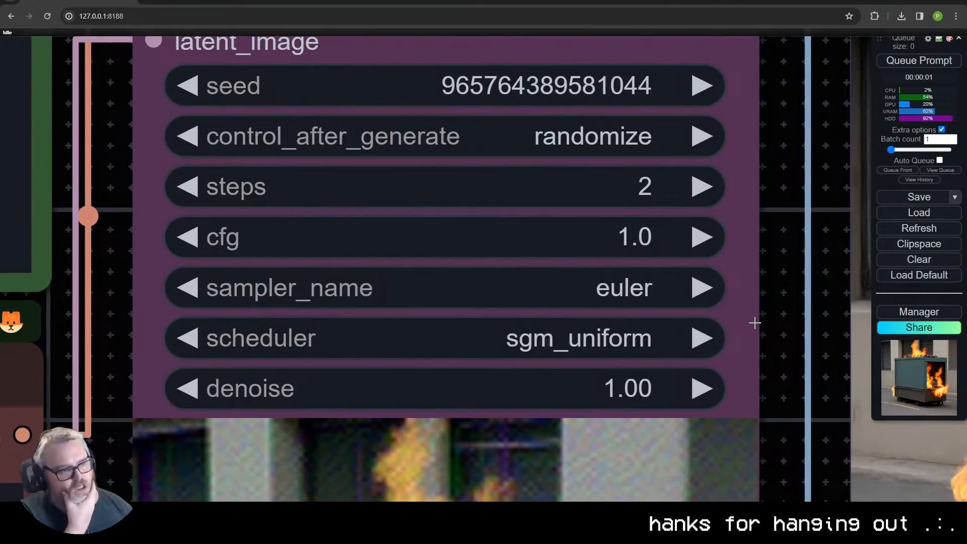
scroll(749, 334, down, 12)
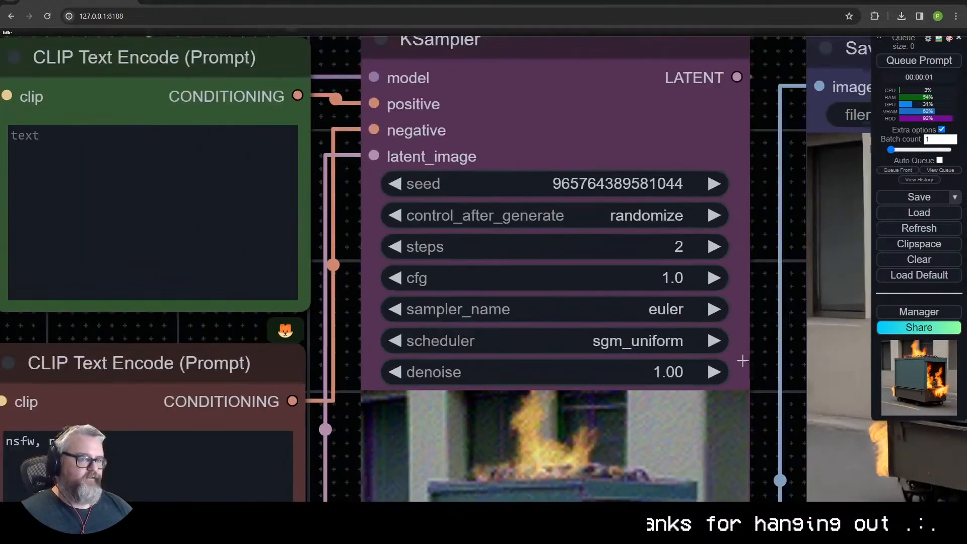
drag(766, 401, 592, 366)
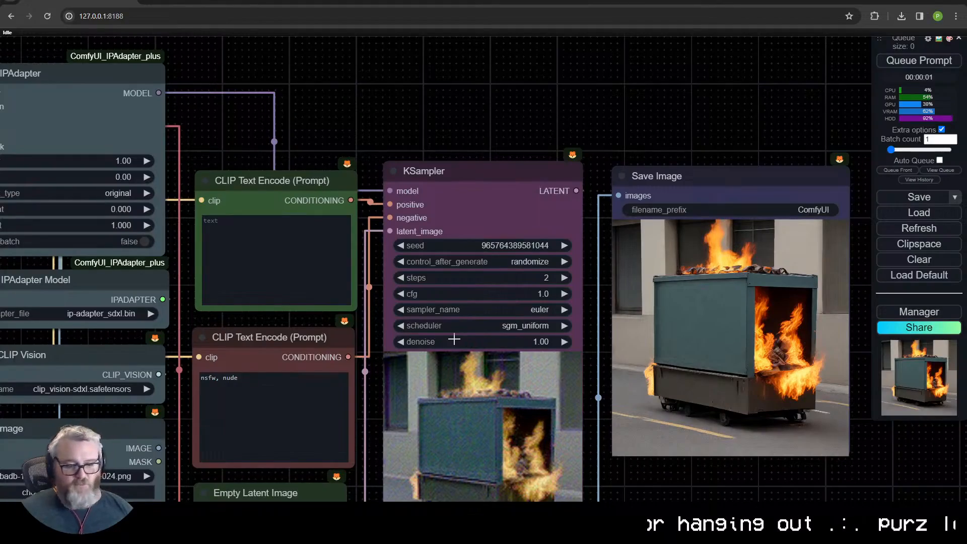
scroll(349, 308, down, 5)
drag(350, 313, 527, 275)
scroll(454, 304, up, 5)
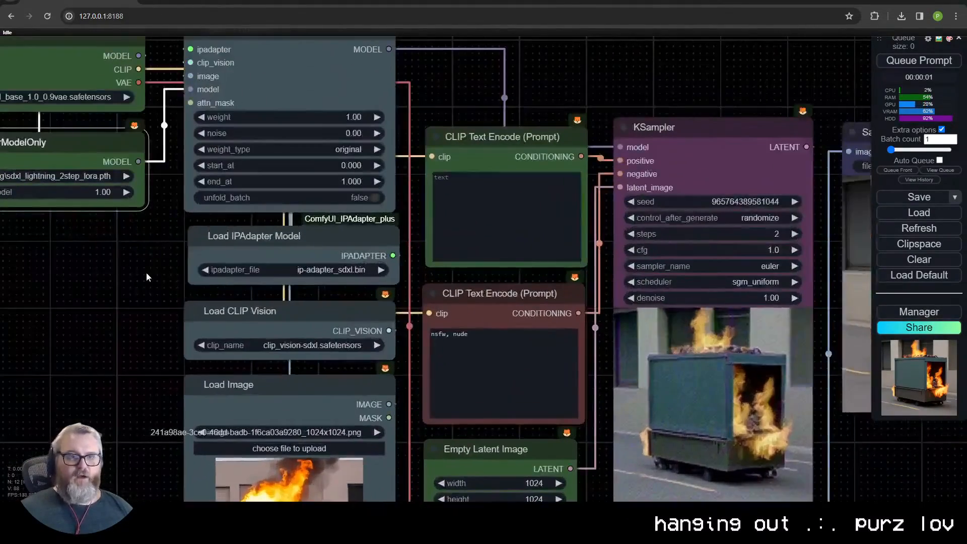
- Choose sdxl_lightning_2step_lora.pth from the LoRA files in the LoraLoaderModelOnly node
drag(148, 276, 301, 424)
click(232, 428)
click(210, 305)
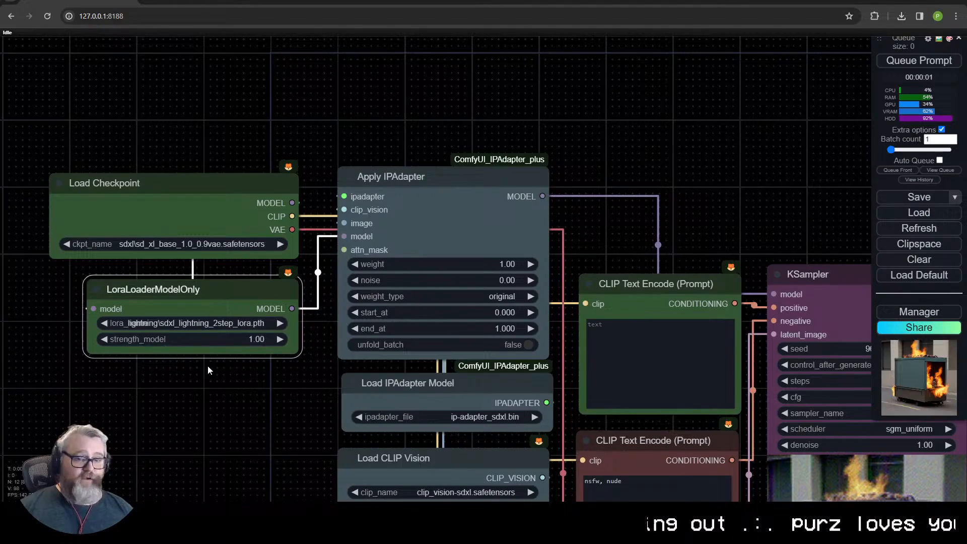
scroll(203, 363, up, 5)
click(150, 301)
scroll(191, 403, down, 7)
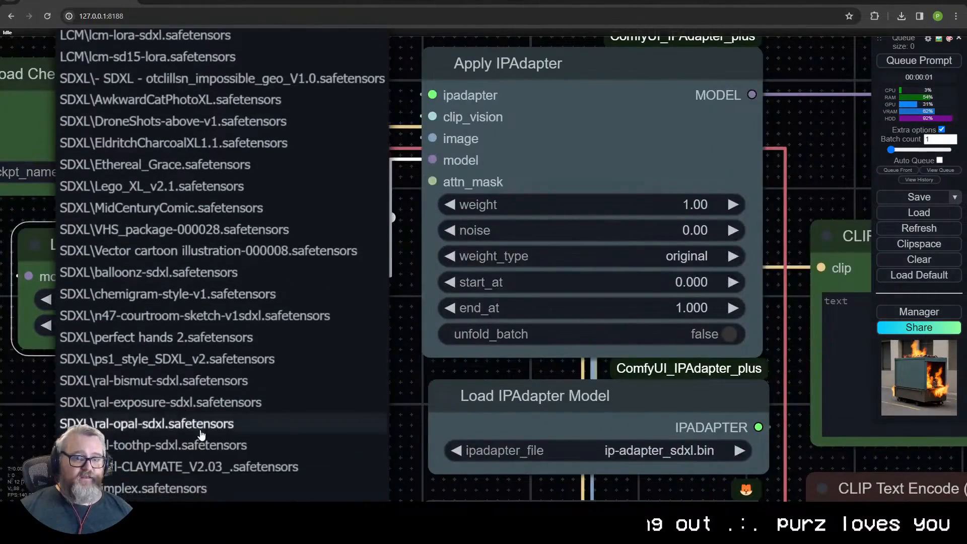
scroll(201, 436, down, 2)
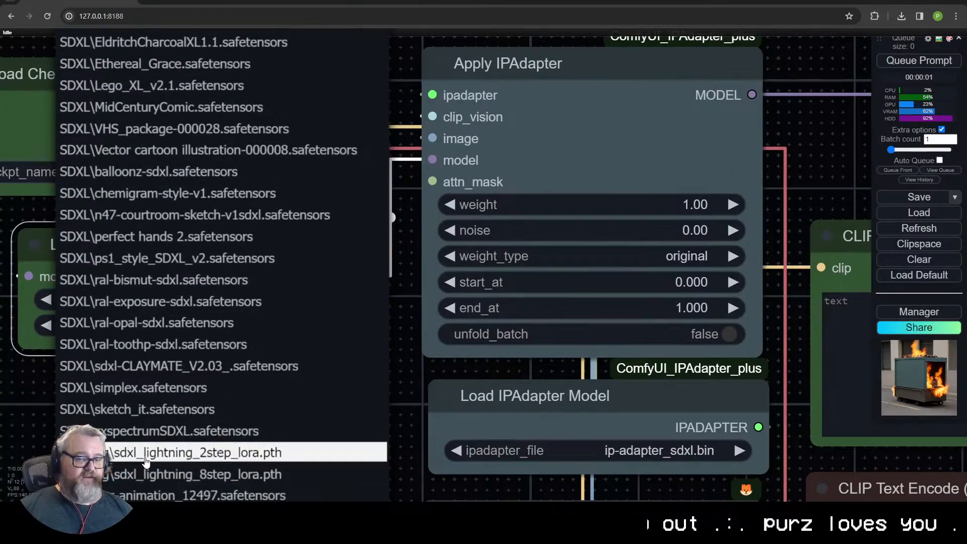
click(212, 456)
- Review the selected checkpoint and LoRA together with the model link into the IPAdapter
drag(246, 248, 201, 245)
click(207, 189)
click(210, 242)
click(198, 151)
click(191, 131)
drag(329, 220, 652, 219)
mouse_move(491, 235)
mouse_down()
mouse_move(855, 98)
mouse_move(478, 233)
mouse_up()
- Move the group of IPAdapter, CLIP Vision and Load Image nodes away from between the loaders and the text encoders
drag(613, 372, 148, 246)
scroll(353, 340, down, 3)
scroll(150, 235, down, 2)
drag(244, 48, 268, 466)
drag(271, 69, 75, 259)
- Move the Load Checkpoint and LoraLoaderModelOnly nodes directly beside the two CLIP Text Encode nodes
drag(89, 227, 113, 113)
drag(131, 162, 323, 235)
drag(427, 118, 250, 84)
drag(318, 104, 420, 98)
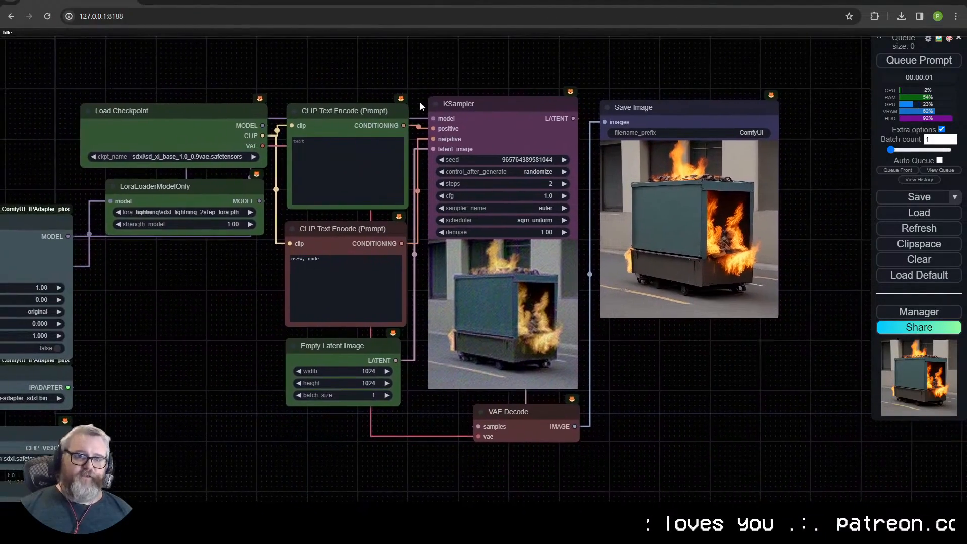
- Check the KSampler values again in close-up, from the seed down to the denoise setting
scroll(479, 157, up, 3)
drag(189, 322, 321, 323)
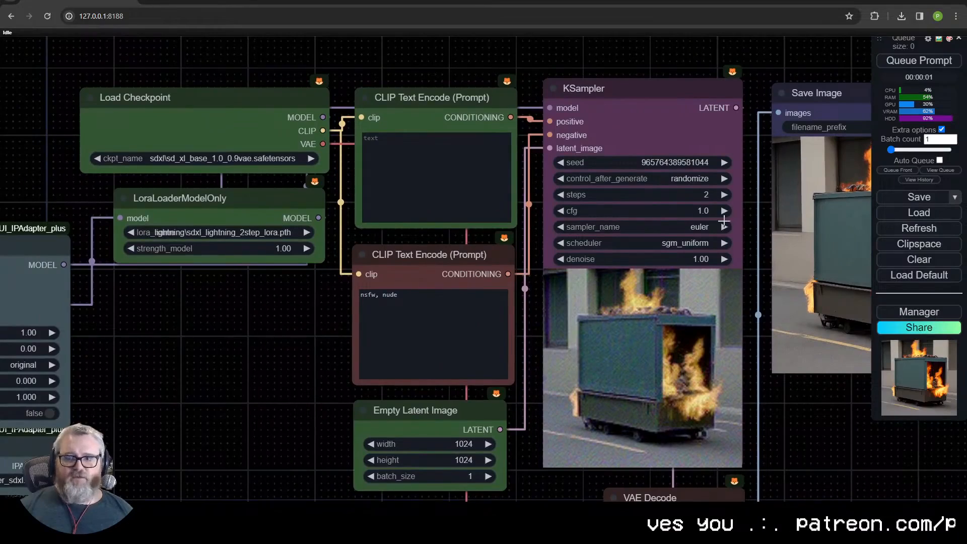
scroll(723, 240, up, 4)
scroll(766, 222, up, 6)
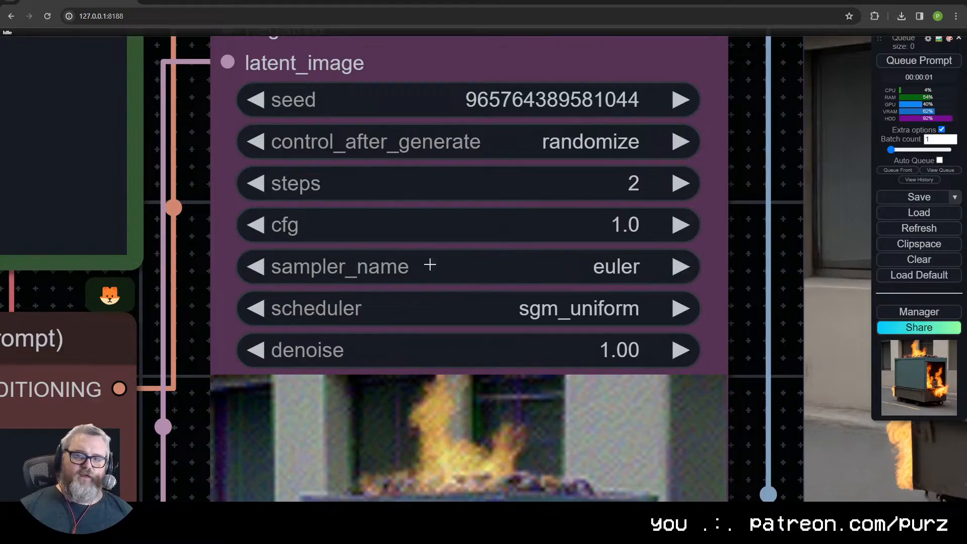
scroll(600, 318, down, 5)
- Check the LoRA file options in the LoraLoaderModelOnly node and keep the 2-step lightning LoRA
drag(202, 412, 582, 409)
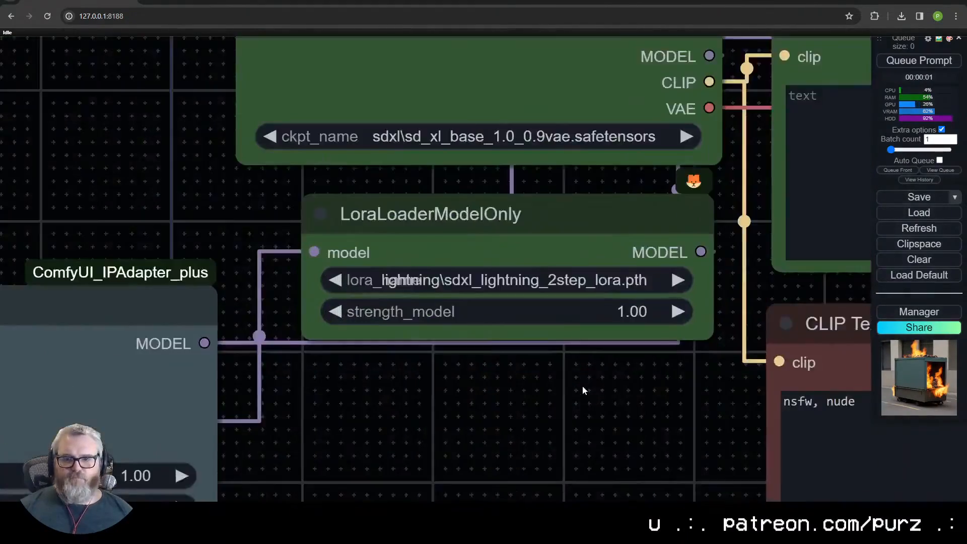
scroll(579, 352, up, 4)
click(481, 269)
click(195, 419)
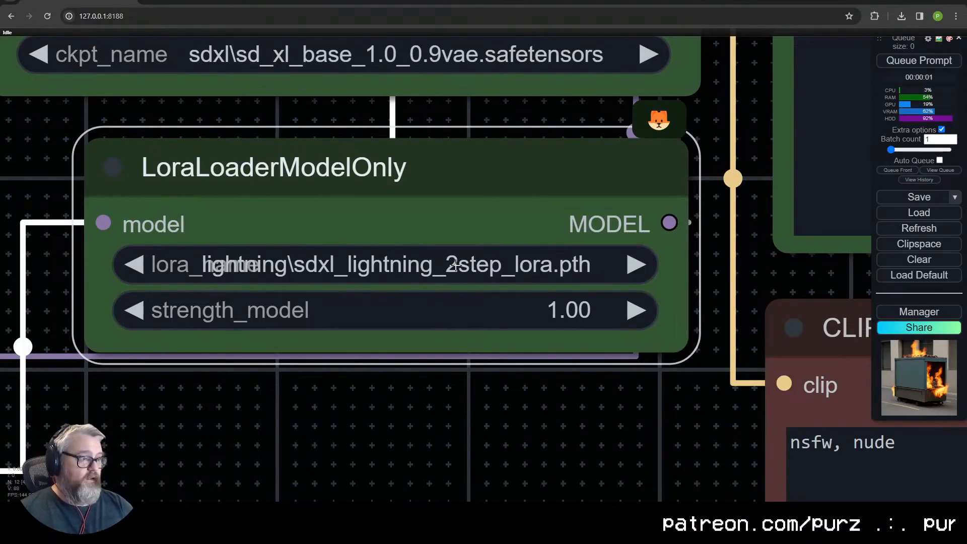
scroll(455, 265, down, 10)
drag(469, 436, 308, 400)
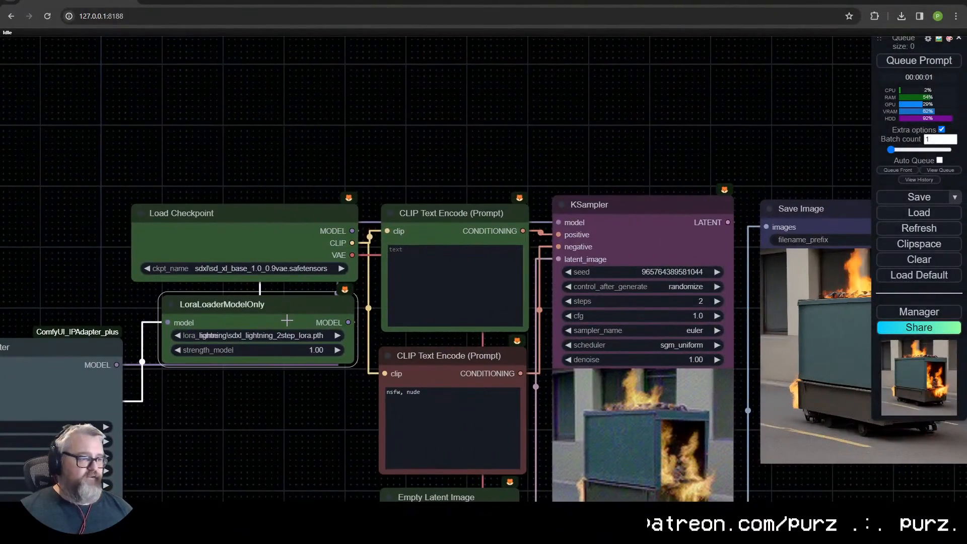
- Search the web in a new tab for "sdxl-lightning" and open the ByteDance/SDXL-Lightning page on Hugging Face
key(ctrl+t)
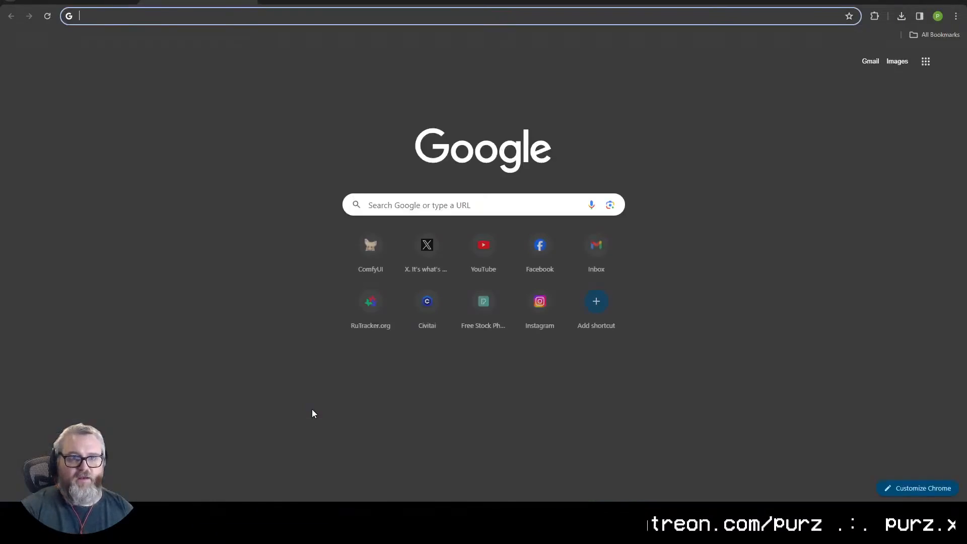
key(ctrl+w)
key(ctrl+t)
text(sdxl-lightning)
key(Return)
click(189, 154)
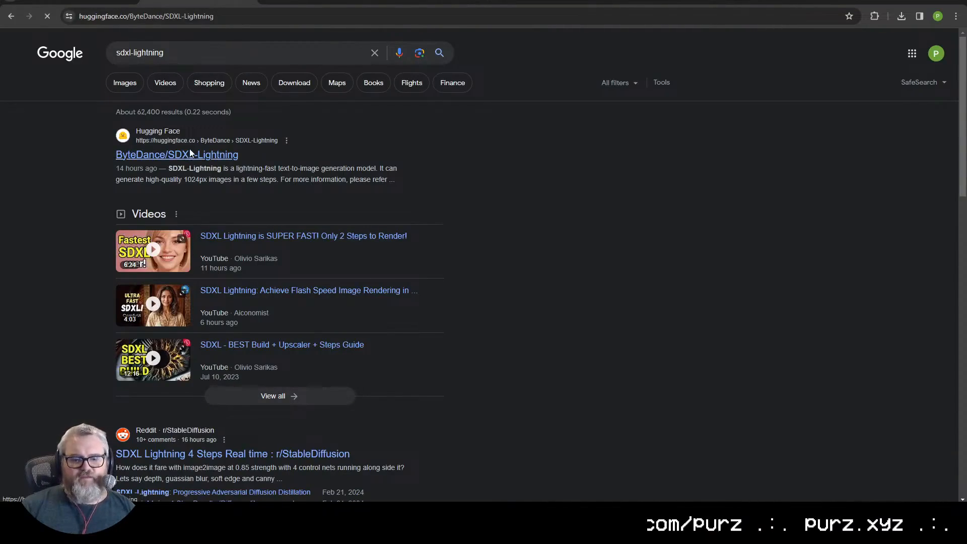
- Skim the SDXL-Lightning model card and open the repository's file list to view the available models
scroll(328, 302, down, 7)
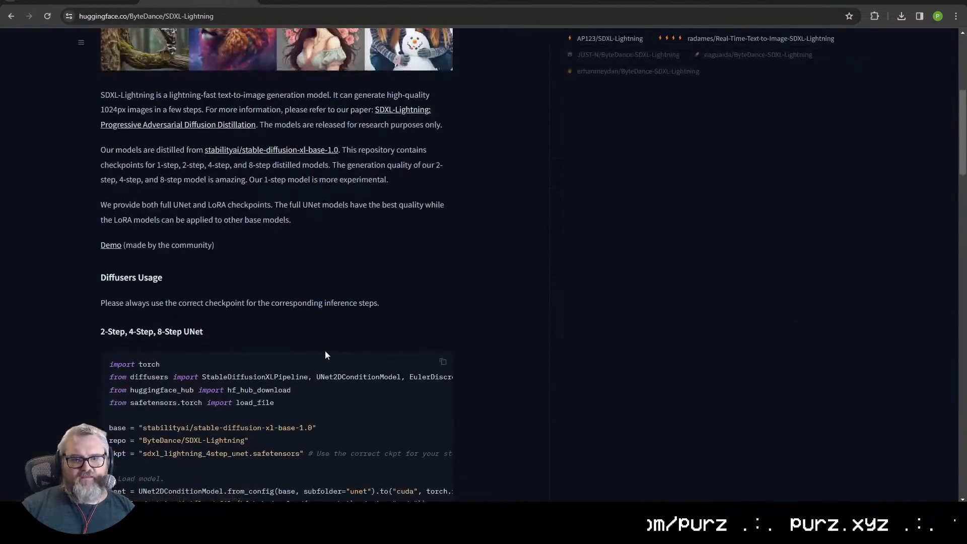
scroll(329, 350, up, 7)
click(175, 137)
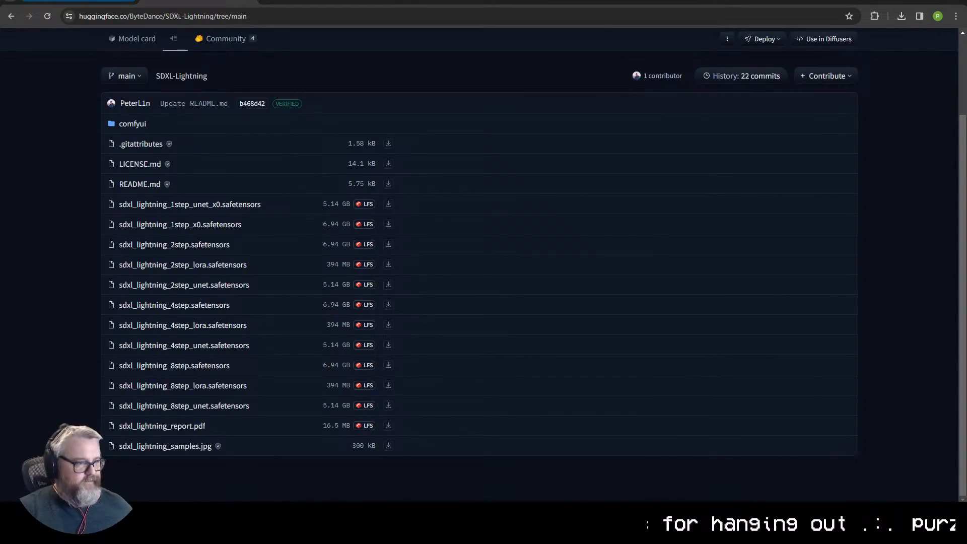
- Return to ComfyUI and look over the KSampler, the negative prompt and the relocated IPAdapter nodes
click(78, 1)
drag(396, 169, 263, 108)
scroll(263, 108, down, 2)
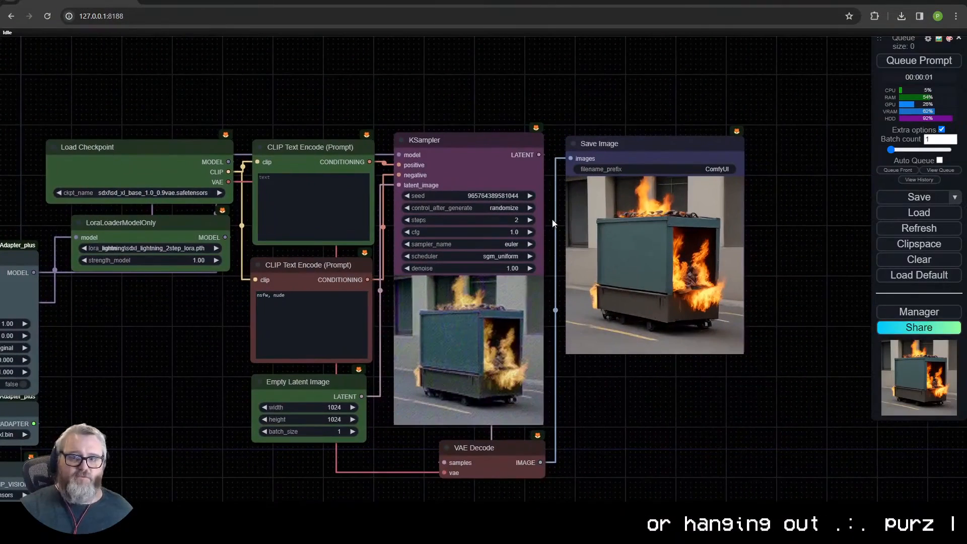
click(530, 220)
click(530, 220)
click(308, 305)
drag(240, 310, 377, 302)
drag(219, 327, 509, 296)
scroll(509, 296, up, 3)
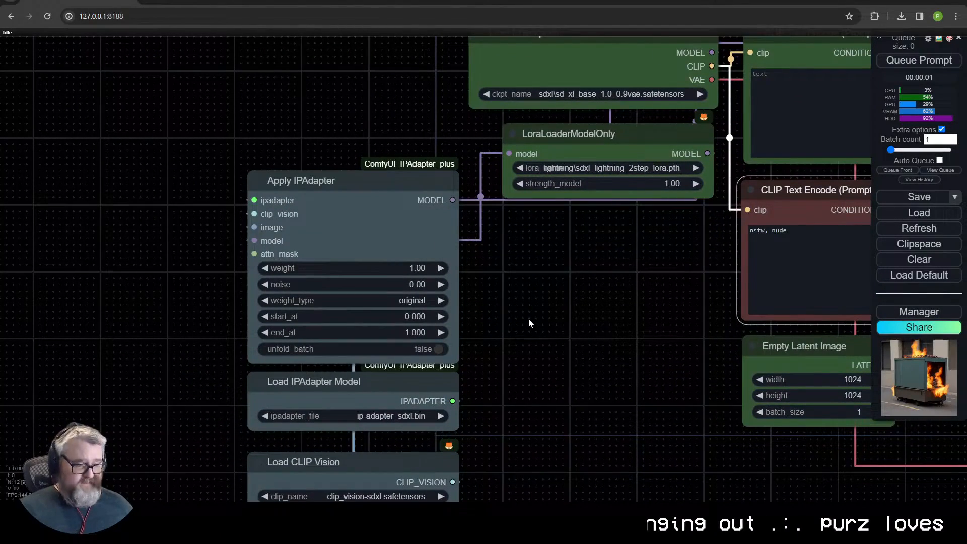
- Inspect the saved dumpster fire image up close to judge its detail
drag(732, 281, 307, 311)
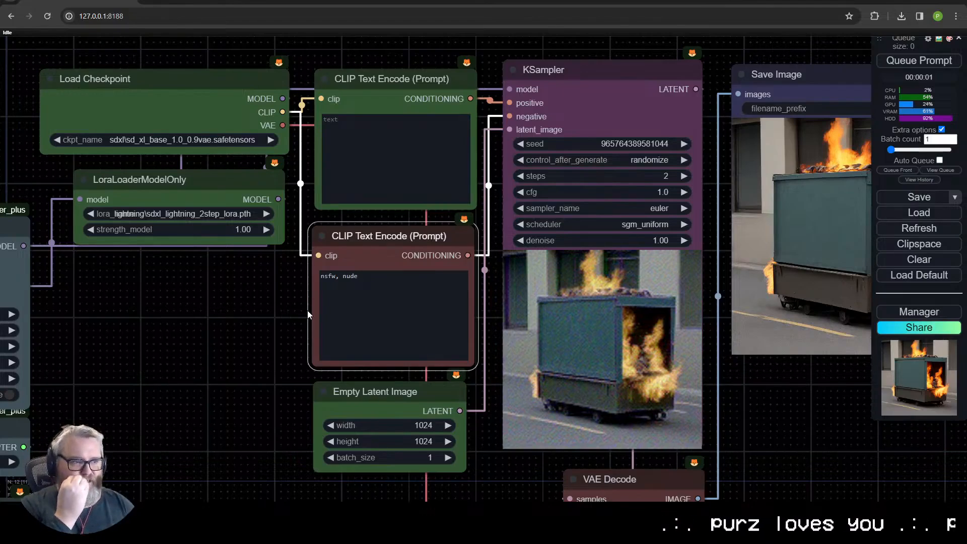
scroll(559, 290, up, 10)
scroll(559, 291, down, 8)
scroll(442, 234, up, 10)
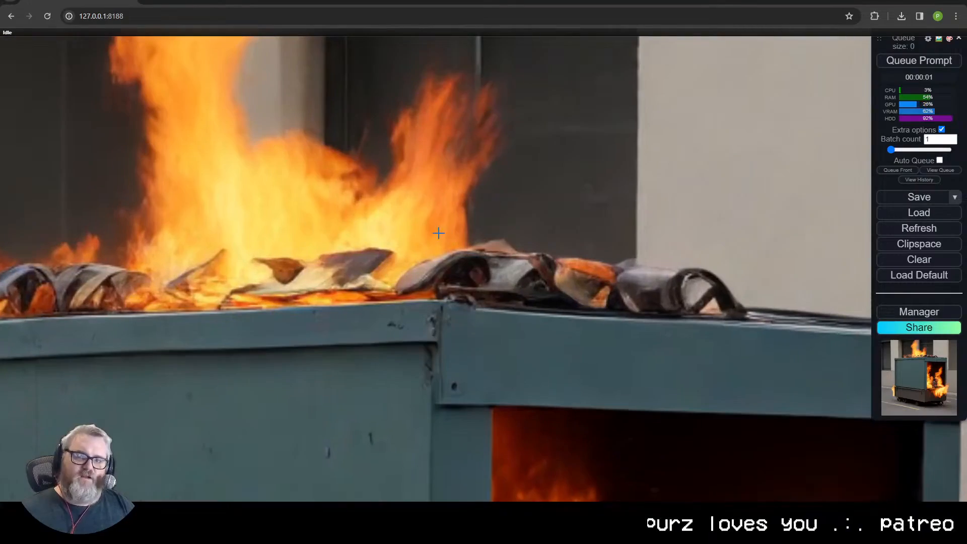
scroll(433, 235, down, 10)
- Queue the prompt to generate a new image and enable Auto Queue so images render continuously
click(907, 61)
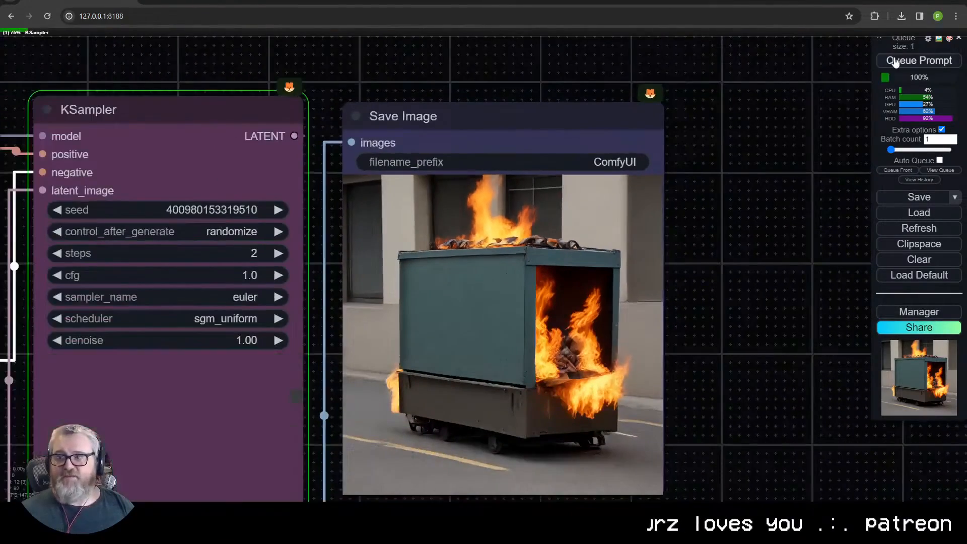
click(939, 160)
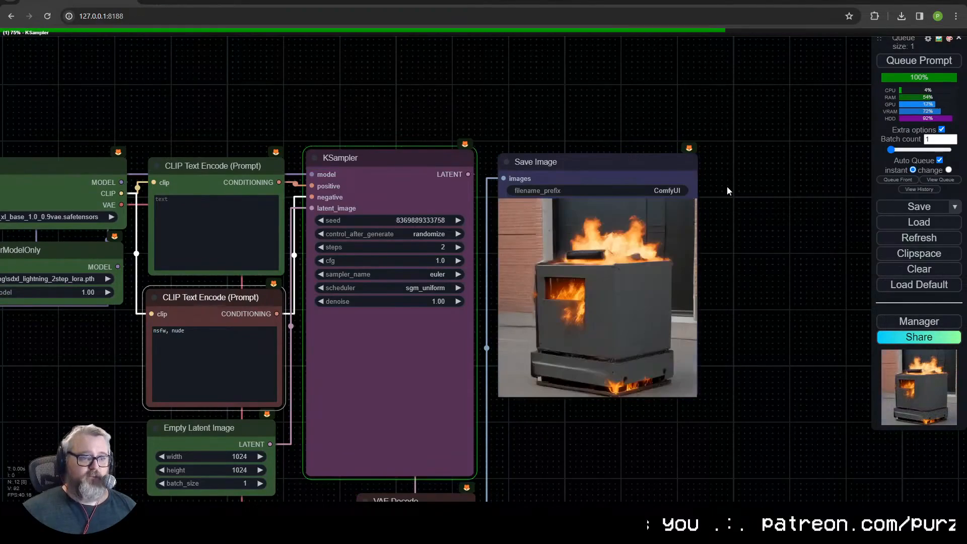
scroll(728, 302, up, 7)
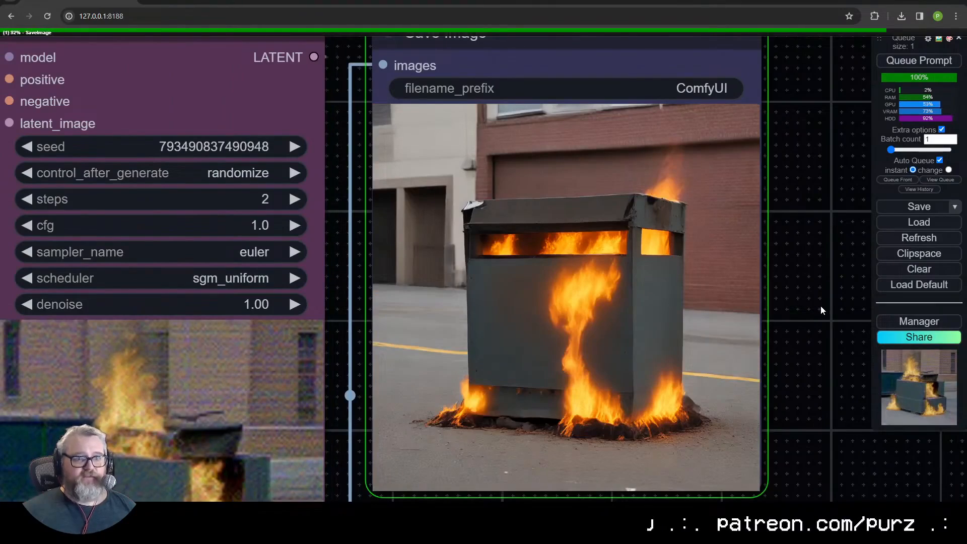
- Turn off Auto Queue to stop the continuous image generation
scroll(815, 313, down, 8)
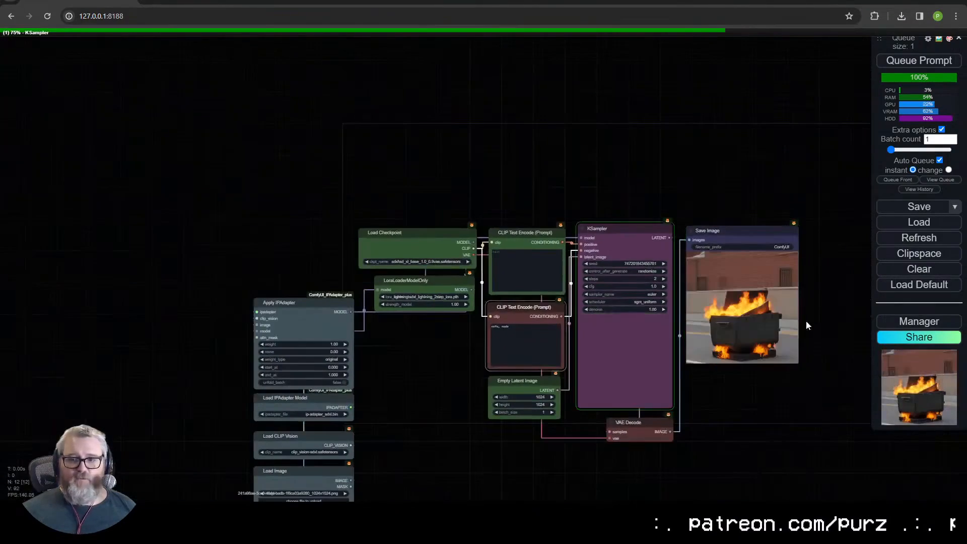
drag(704, 316, 700, 231)
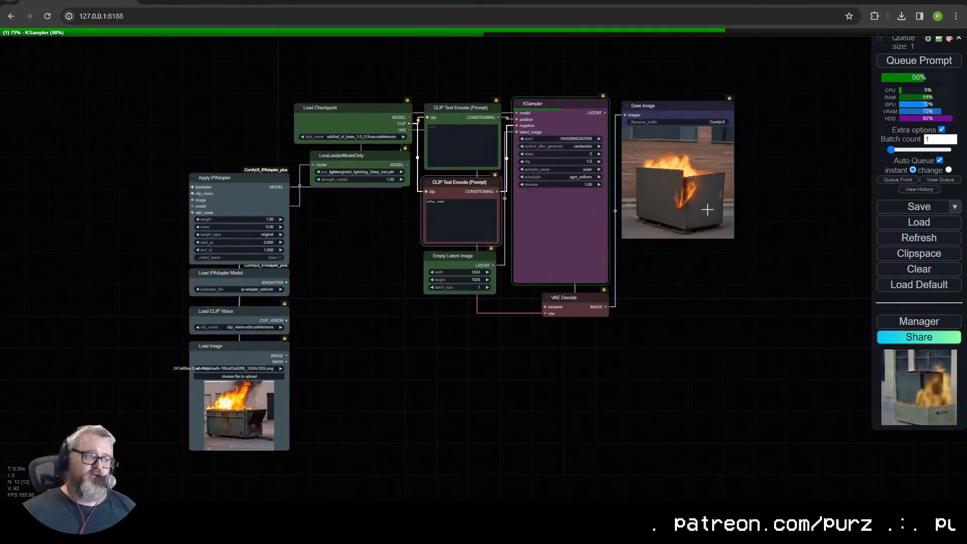
scroll(612, 302, up, 5)
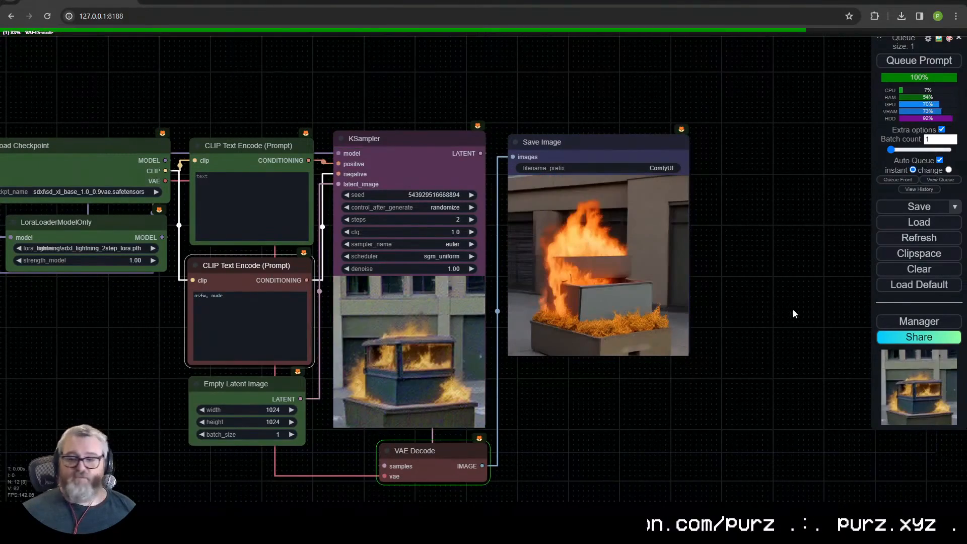
click(939, 161)
- Rearrange the graph so the four IPAdapter nodes sit between the checkpoint and LoRA loaders and the CLIP Text Encode prompts
scroll(171, 474, down, 1)
drag(171, 474, 537, 260)
drag(505, 118, 249, 95)
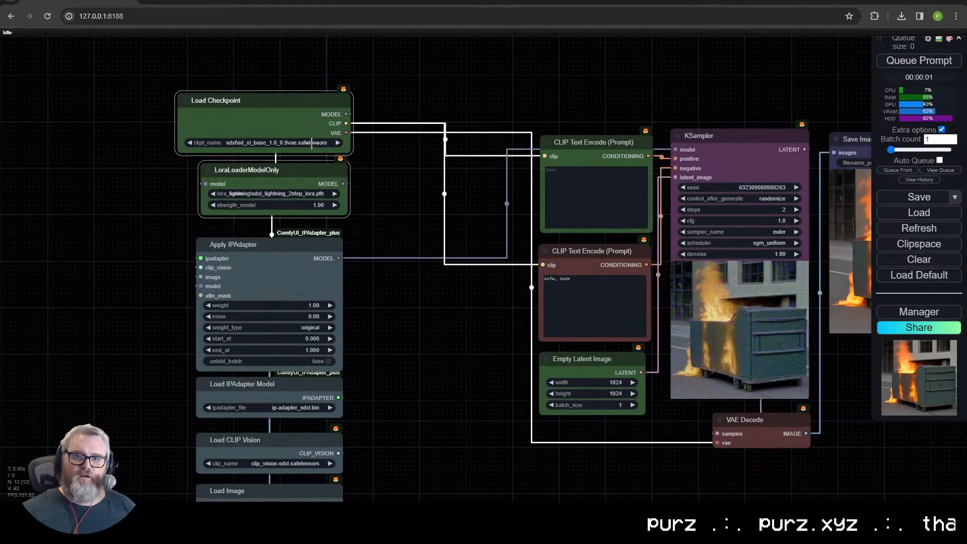
drag(175, 263, 333, 482)
drag(279, 285, 453, 142)
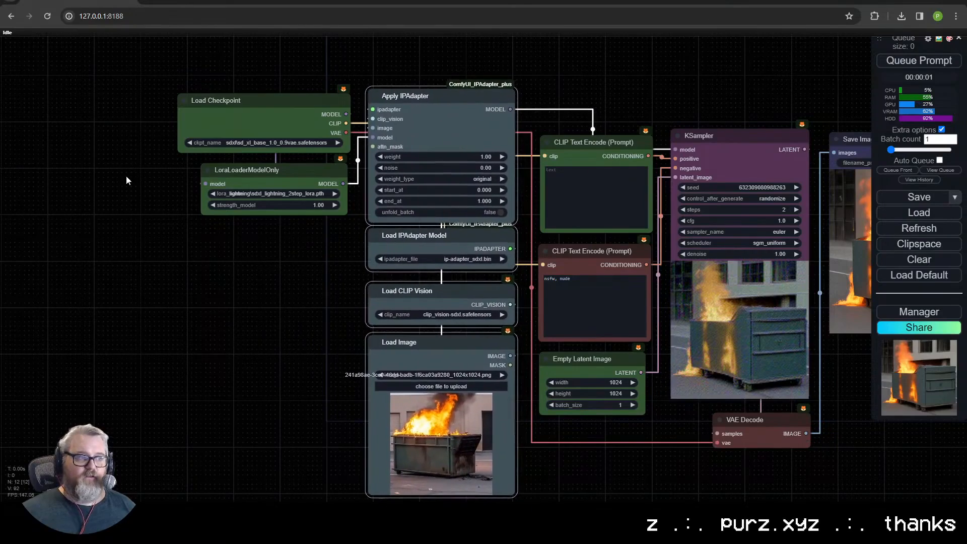
- Look over the rearranged workflow, its saved image and the LoraLoaderModelOnly node beneath the checkpoint loader
scroll(294, 225, up, 1)
drag(356, 355, 58, 341)
drag(398, 81, 387, 260)
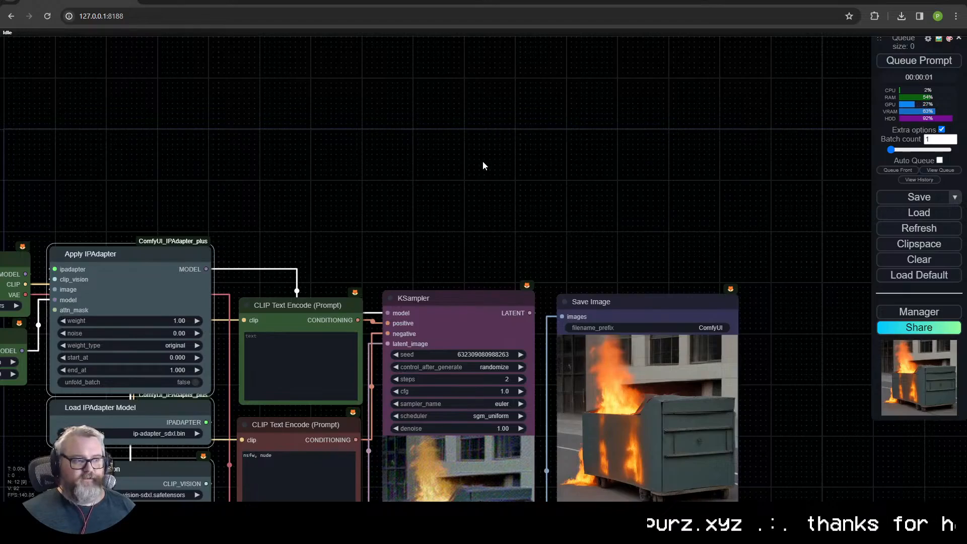
scroll(486, 171, down, 5)
scroll(574, 62, up, 5)
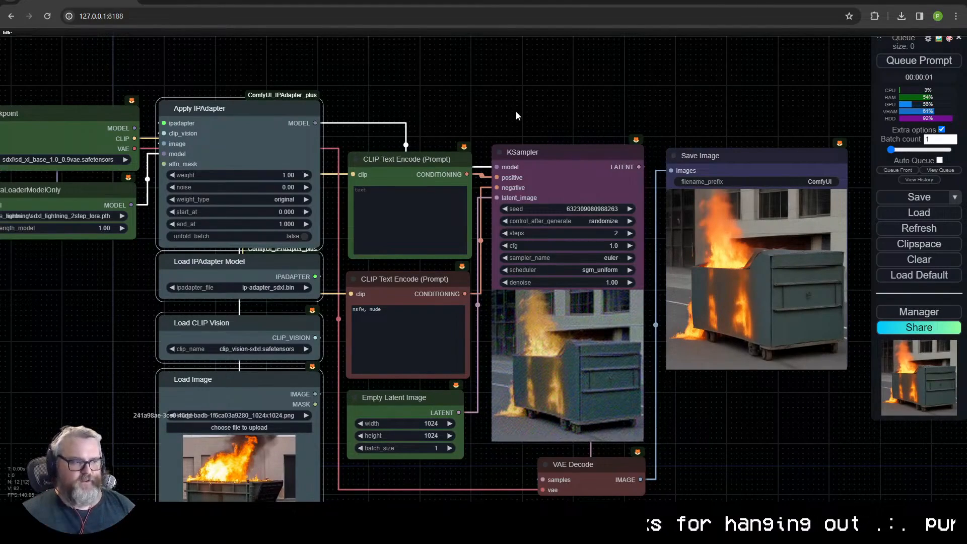
drag(73, 197, 121, 198)
click(118, 200)
click(135, 302)
click(117, 196)
click(135, 296)
drag(135, 296, 267, 322)
scroll(267, 324, up, 5)
mouse_move(252, 283)
mouse_down()
mouse_move(288, 406)
mouse_move(237, 303)
mouse_move(251, 302)
mouse_move(268, 278)
mouse_up()
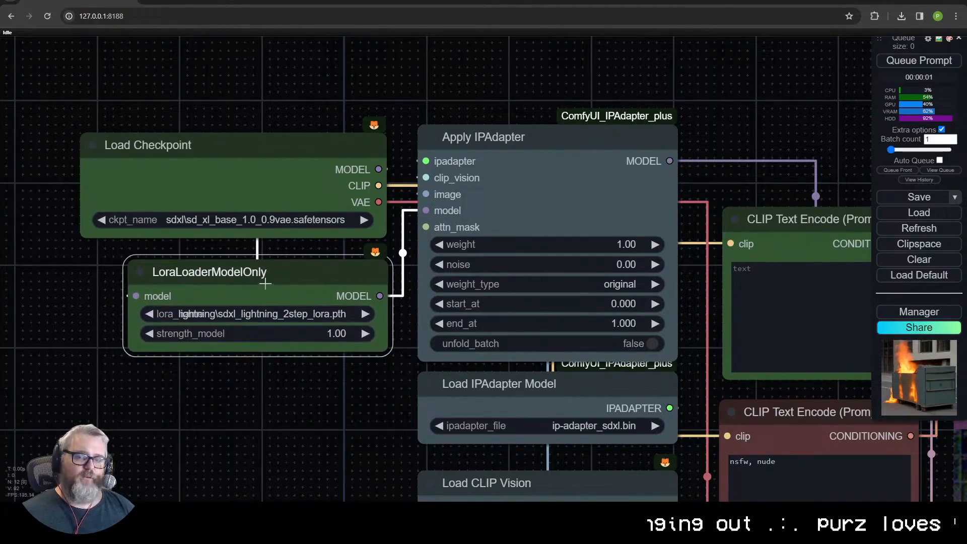
- Check the SDXL-Lightning file list on Hugging Face, then return to the LoRA loader in ComfyUI
click(196, 2)
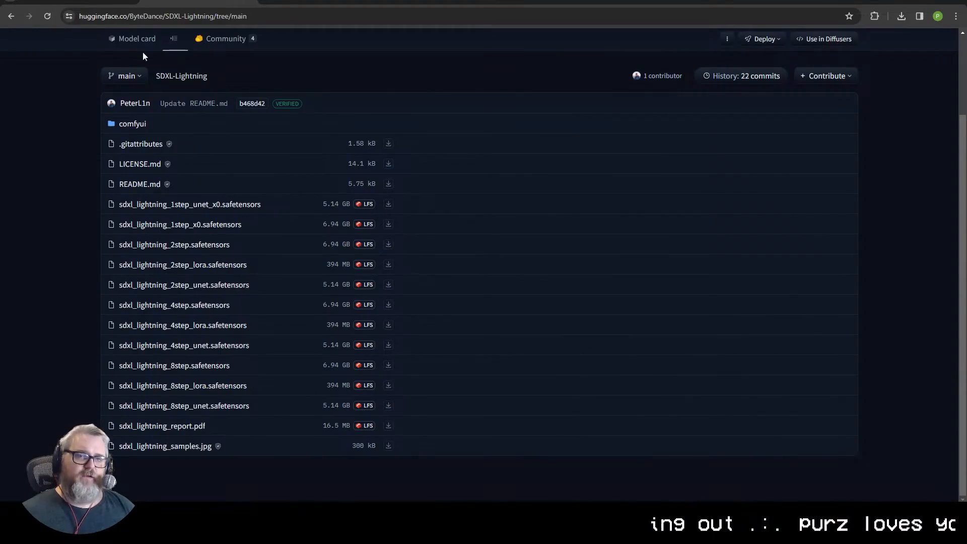
click(121, 2)
drag(272, 268, 263, 272)
click(271, 363)
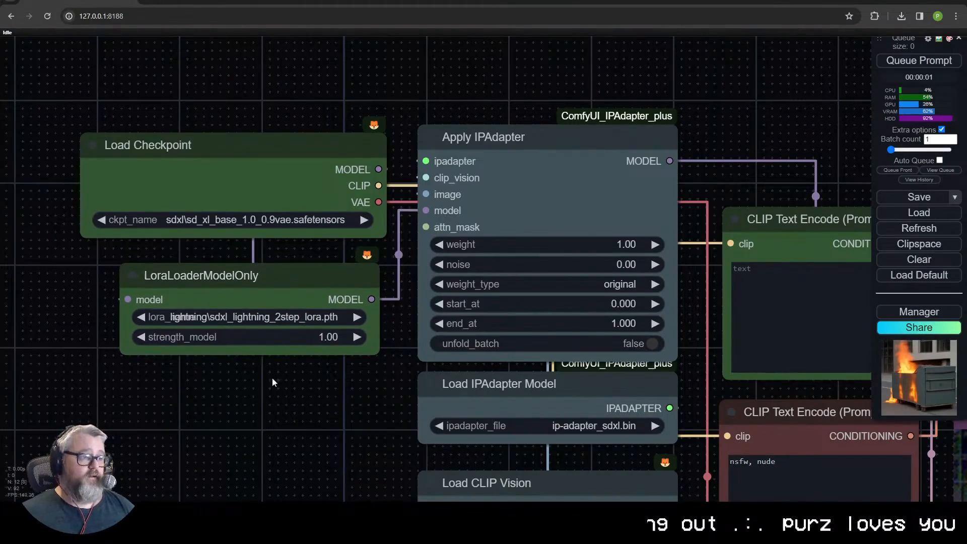
- Add a UNETLoader node below the LoRA loader and view its available UNET models
drag(260, 424, 283, 327)
double_click(283, 330)
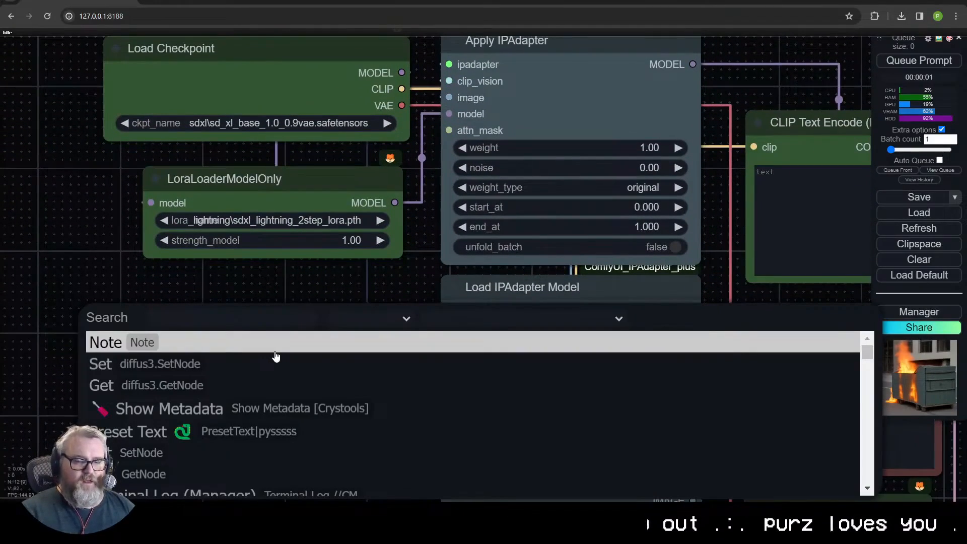
text(une)
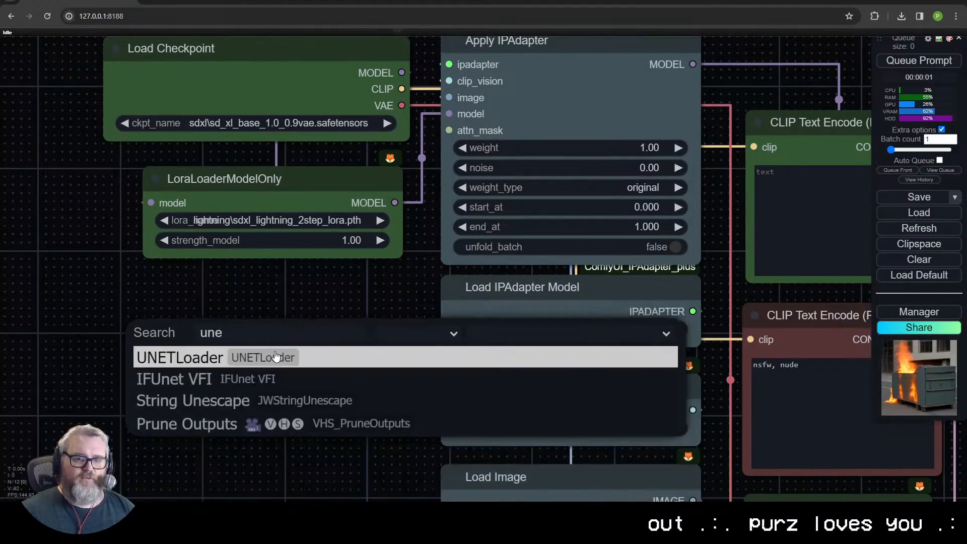
key(Return)
click(297, 335)
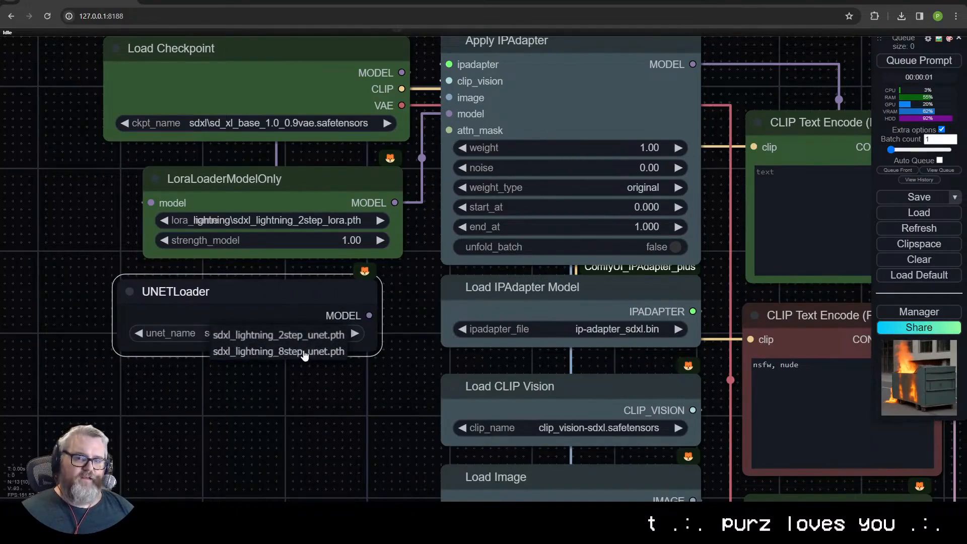
click(301, 387)
- Open the unet folder inside C:\ai\ComfyUI_windows_portable\ComfyUI\models in File Explorer to see where the UNET files are stored
key(super+r)
text(c:\ai\c)
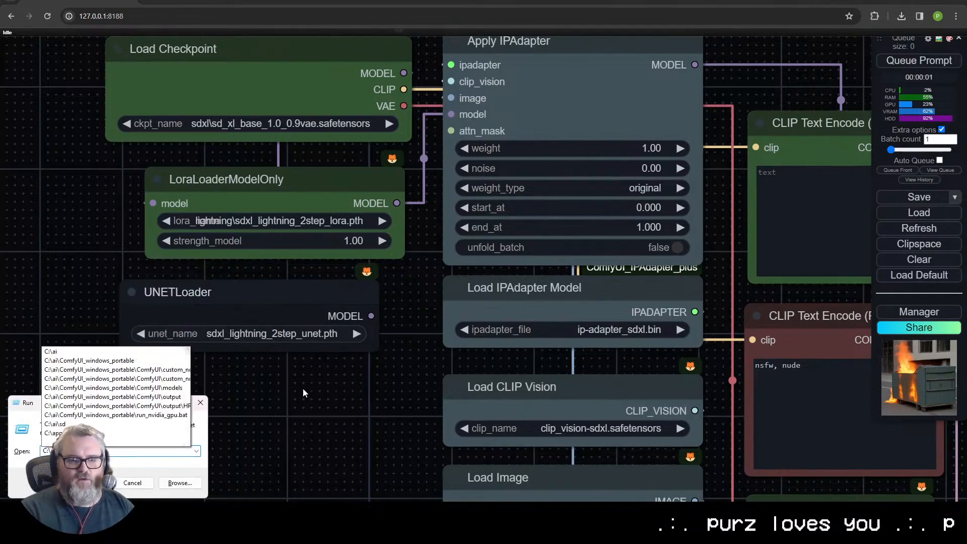
key(Up)
key(Up)
key(Up)
key(Up)
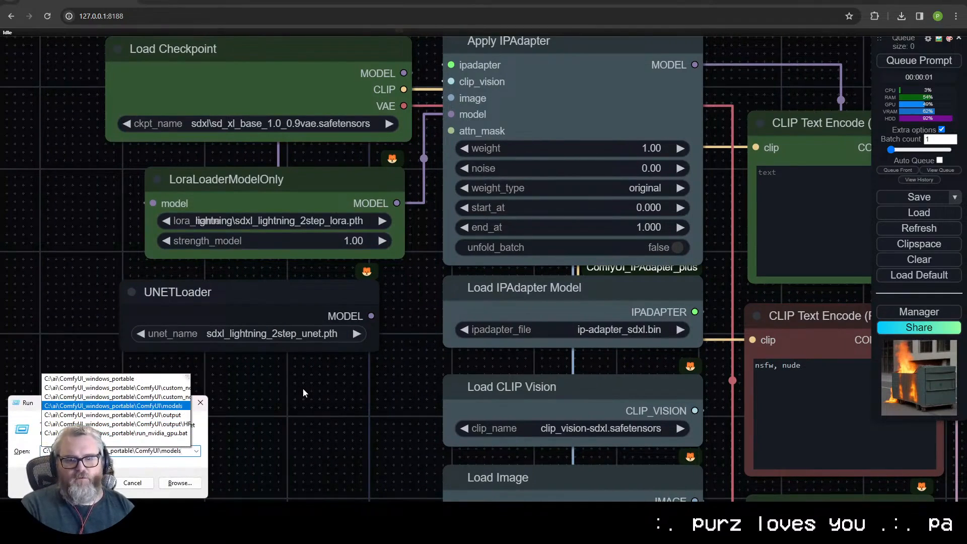
key(Return)
text(unet)
key(Return)
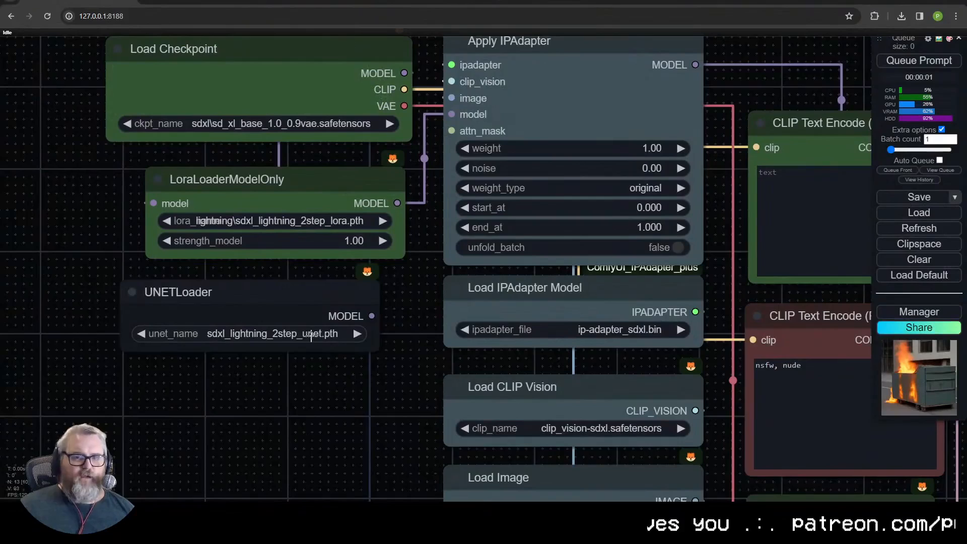
- Back in ComfyUI, switch the UNETLoader to sdxl_lightning_8step_unet.pth and set it back to sdxl_lightning_2step_unet.pth
click(285, 334)
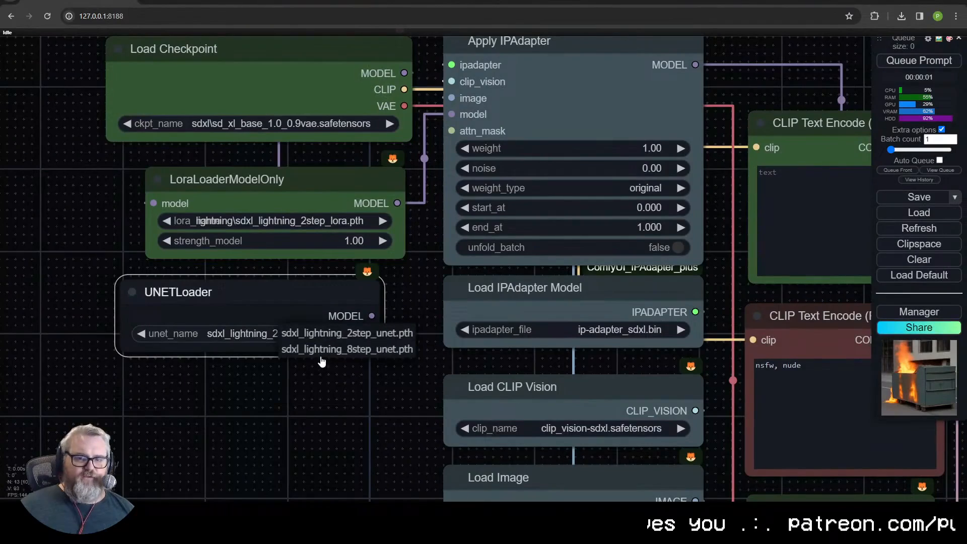
click(323, 349)
click(265, 336)
click(297, 338)
drag(308, 289, 328, 302)
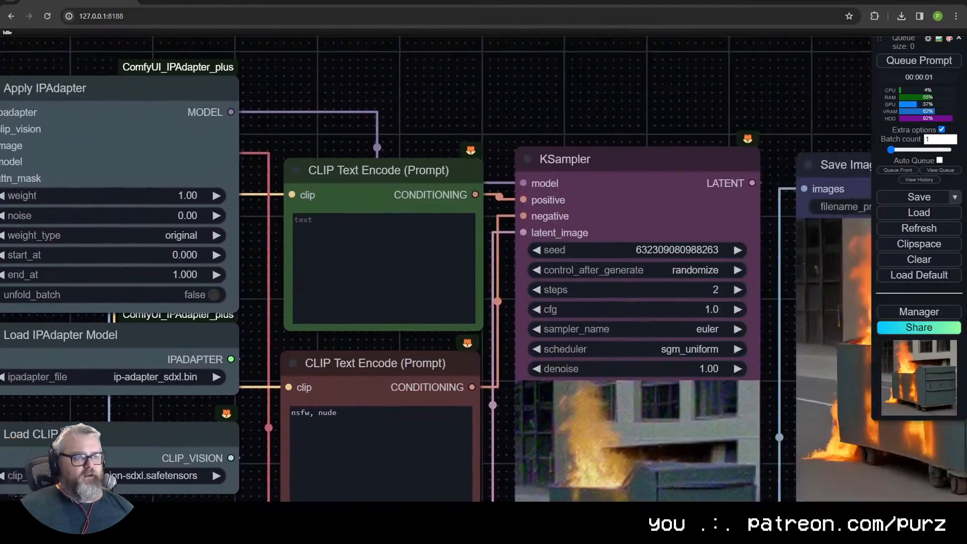
- Queue the current LoRA workflow twice to generate more dumpster fire images
drag(773, 322, 400, 293)
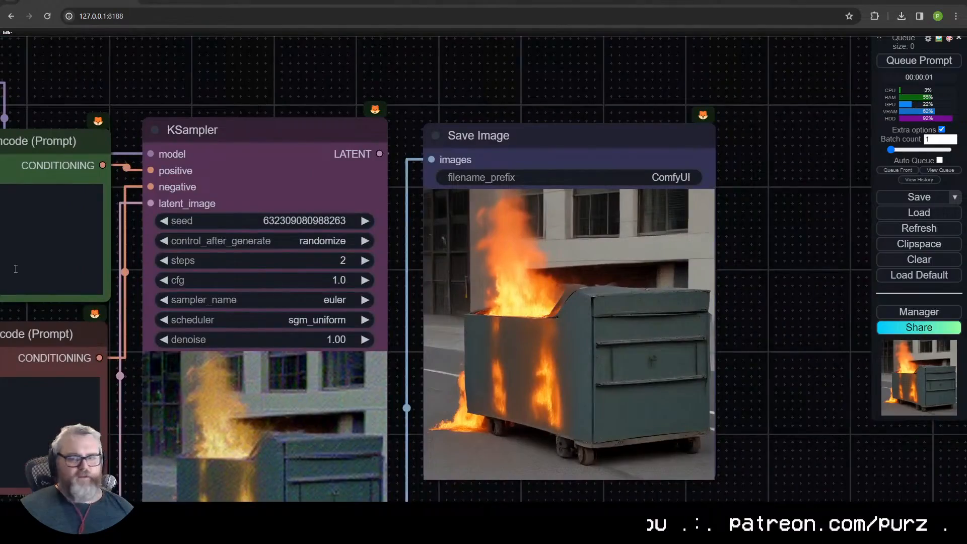
scroll(632, 478, up, 2)
click(933, 60)
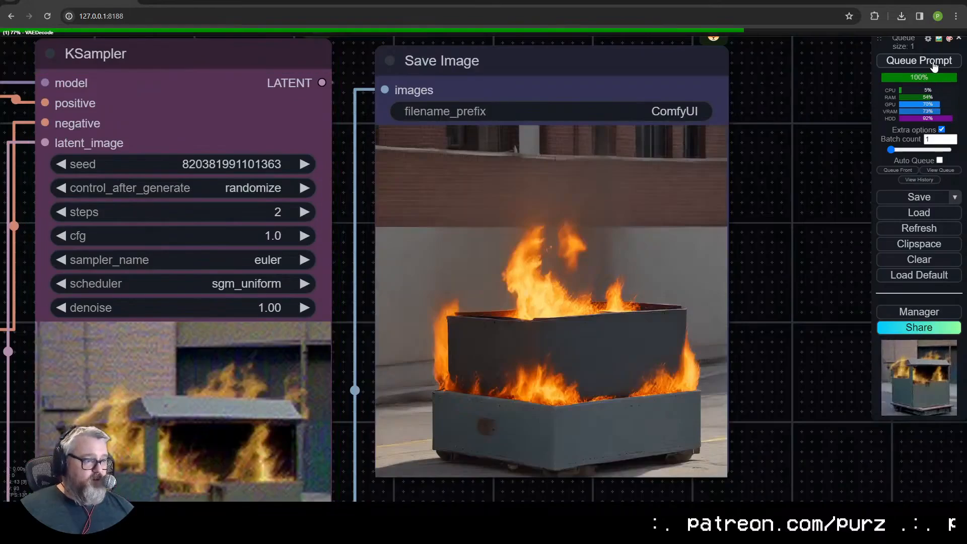
click(934, 66)
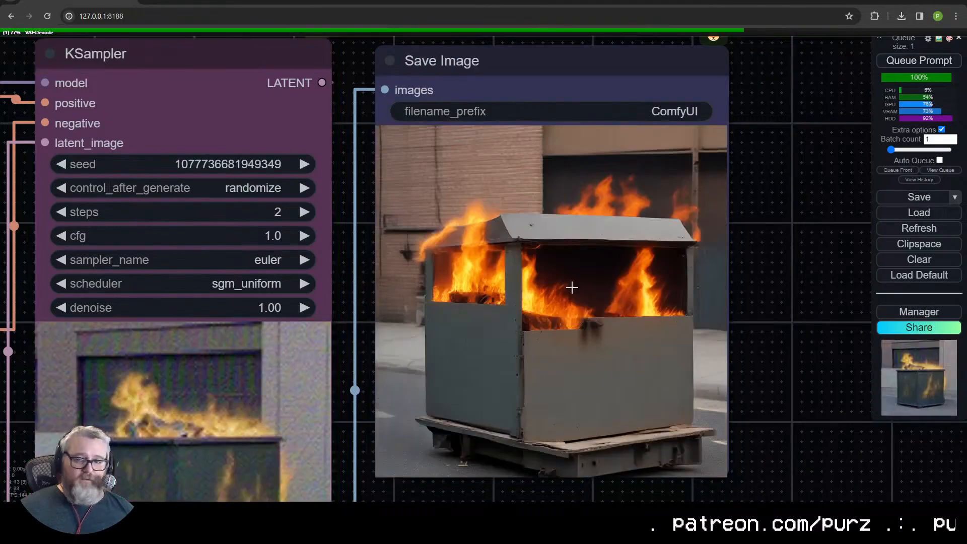
- Examine how the LoRA loader is wired between the checkpoint and IPAdapter compared with the unconnected UNETLoader
scroll(349, 405, down, 8)
scroll(373, 269, up, 5)
drag(317, 130, 297, 130)
drag(267, 313, 256, 315)
click(265, 229)
drag(273, 131, 282, 122)
mouse_move(267, 223)
mouse_down()
mouse_move(227, 220)
mouse_move(274, 210)
mouse_up()
drag(317, 235, 172, 268)
click(154, 102)
drag(158, 344, 258, 380)
- Delete the LoraLoaderModelOnly node, move the UNETLoader under Load Checkpoint and connect its model output to the KSampler
click(215, 214)
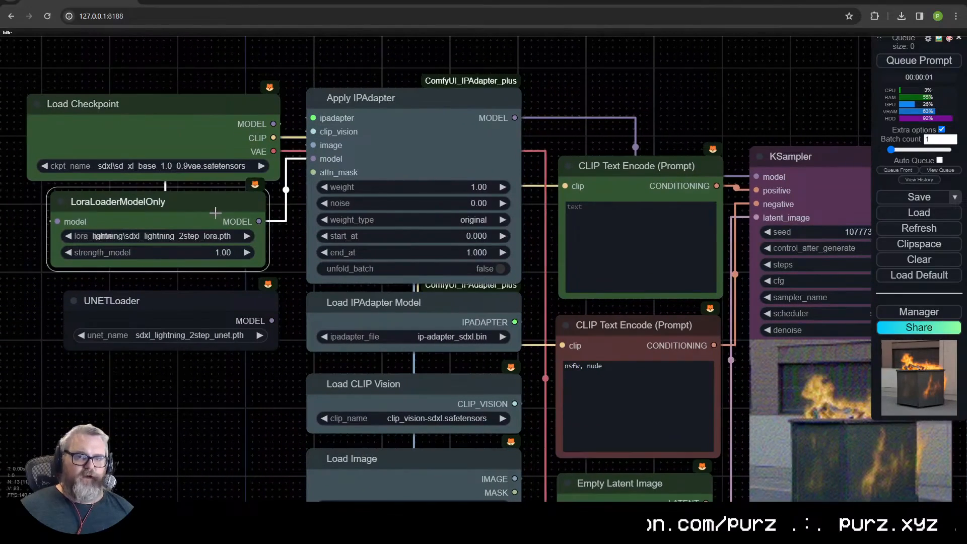
key(Delete)
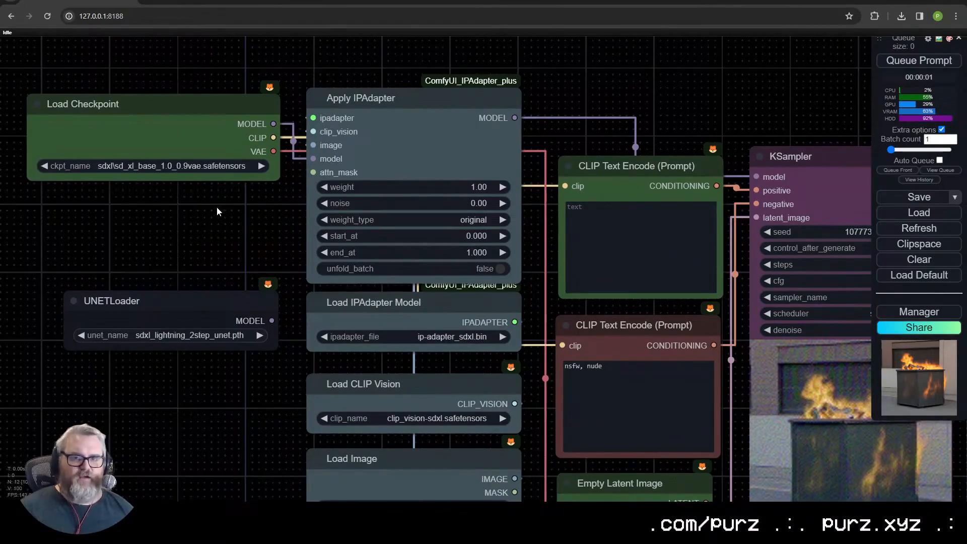
drag(151, 300, 111, 239)
drag(231, 259, 756, 177)
drag(167, 248, 207, 226)
drag(755, 182, 756, 134)
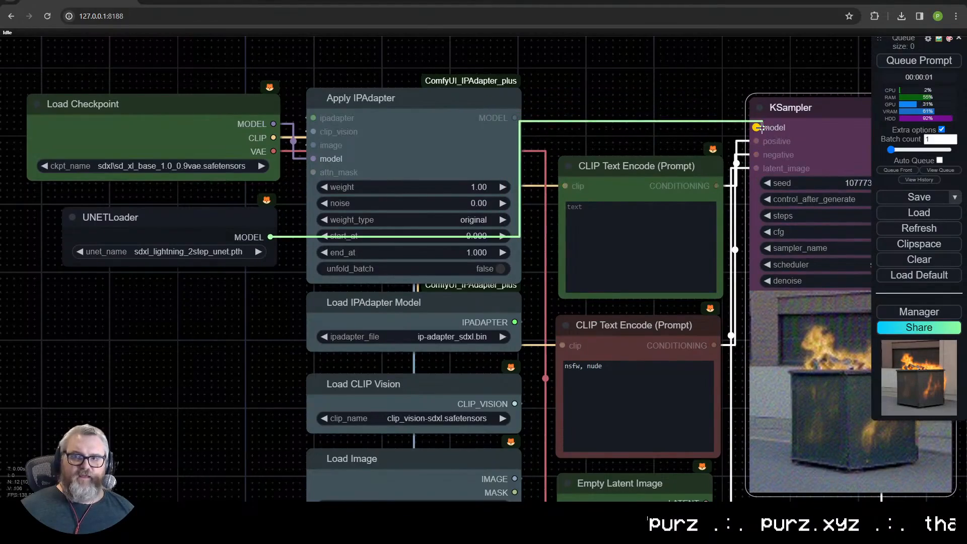
click(568, 207)
- Delete the Apply IPAdapter, Load IPAdapter Model, Load CLIP Vision and Load Image nodes
scroll(553, 208, down, 1)
drag(605, 146, 590, 34)
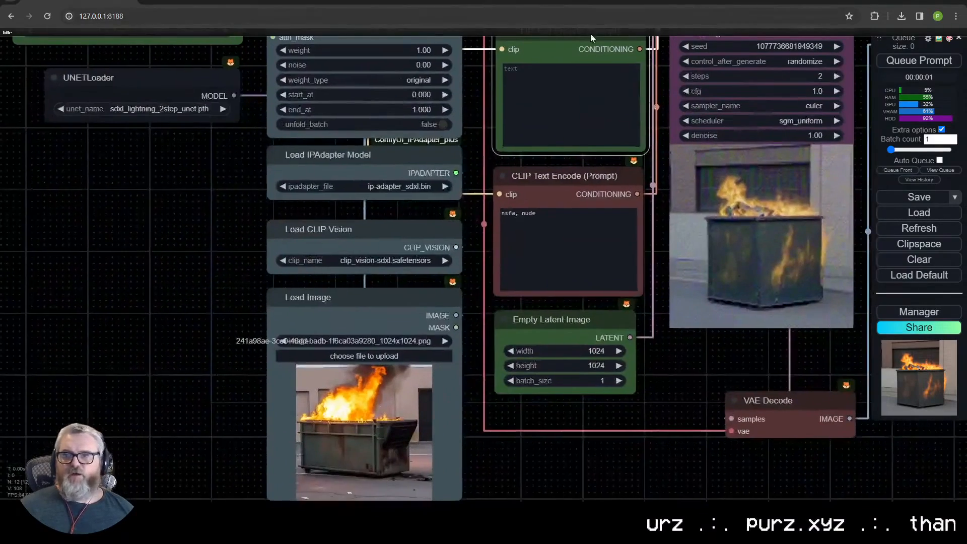
scroll(304, 250, down, 3)
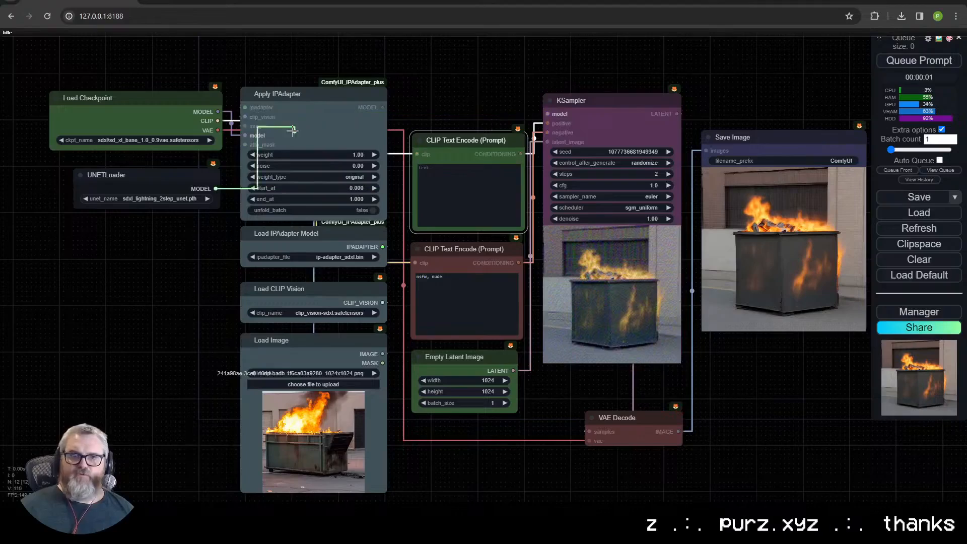
drag(315, 57, 366, 447)
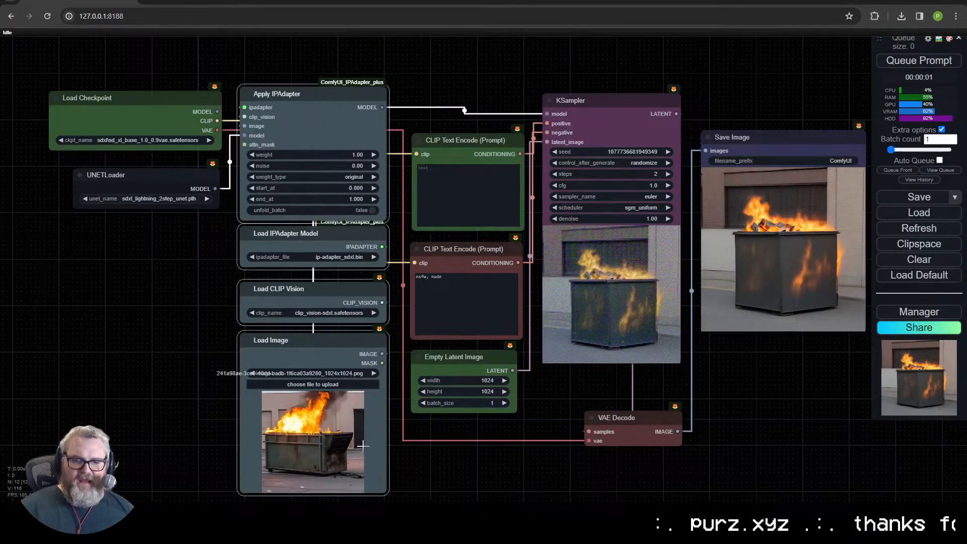
key(Delete)
- Move the Load Checkpoint and UNETLoader nodes together next to the CLIP Text Encode prompts
drag(131, 70, 175, 248)
drag(157, 173, 321, 163)
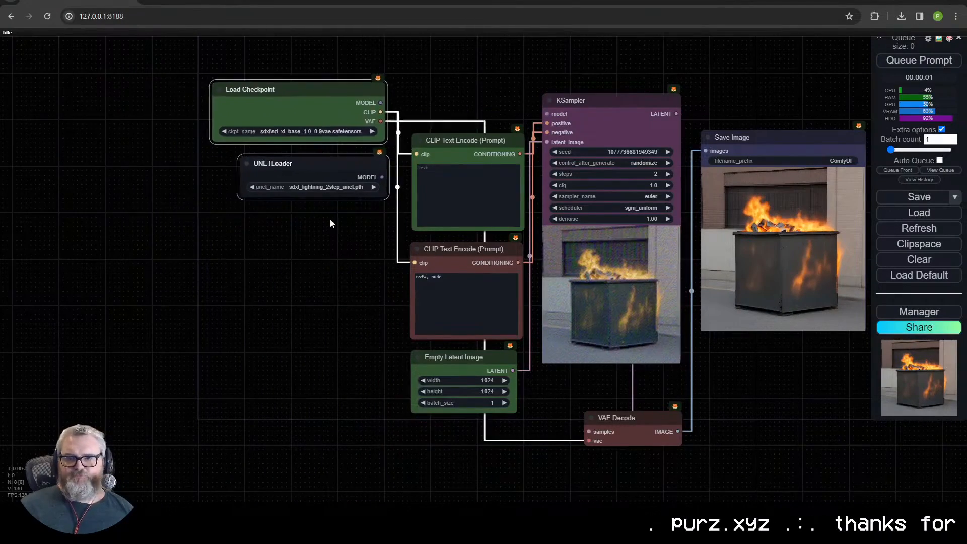
drag(331, 262, 198, 269)
scroll(198, 269, up, 1)
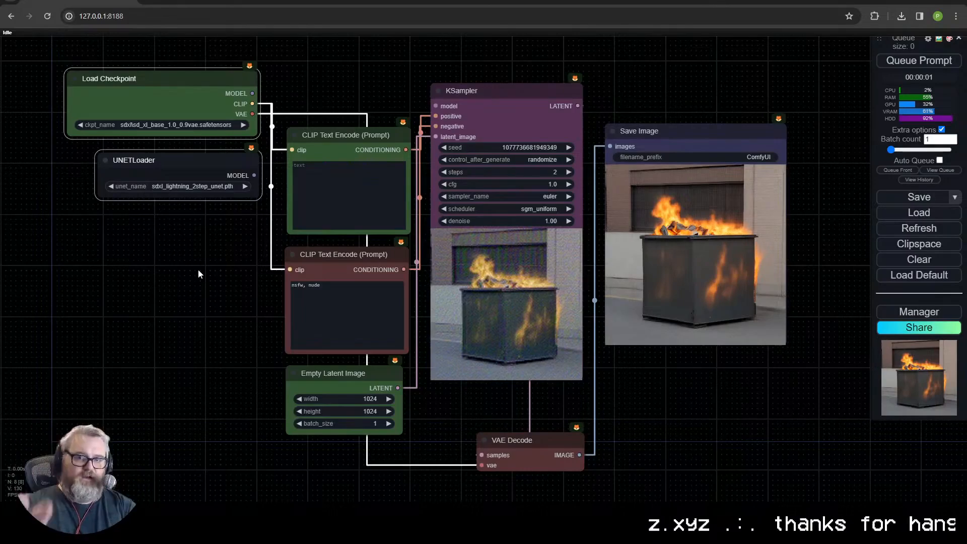
- Tidy the layout by moving Save Image up level with the KSampler and VAE Decode closer beneath the KSampler
click(336, 387)
click(525, 444)
click(498, 97)
click(537, 442)
click(689, 142)
drag(689, 141, 682, 107)
drag(548, 440, 545, 401)
drag(443, 391, 435, 386)
drag(360, 377, 362, 376)
click(433, 463)
drag(419, 413, 435, 450)
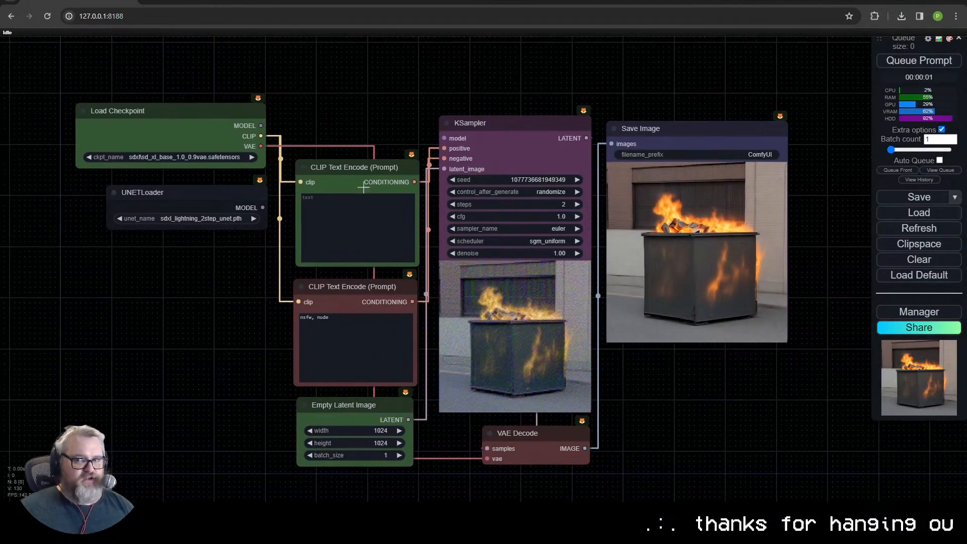
- Connect the UNETLoader's model output to the KSampler's model input, adjust both loader nodes' positions and queue the prompt
mouse_move(229, 193)
mouse_down()
mouse_move(201, 210)
mouse_move(217, 188)
mouse_up()
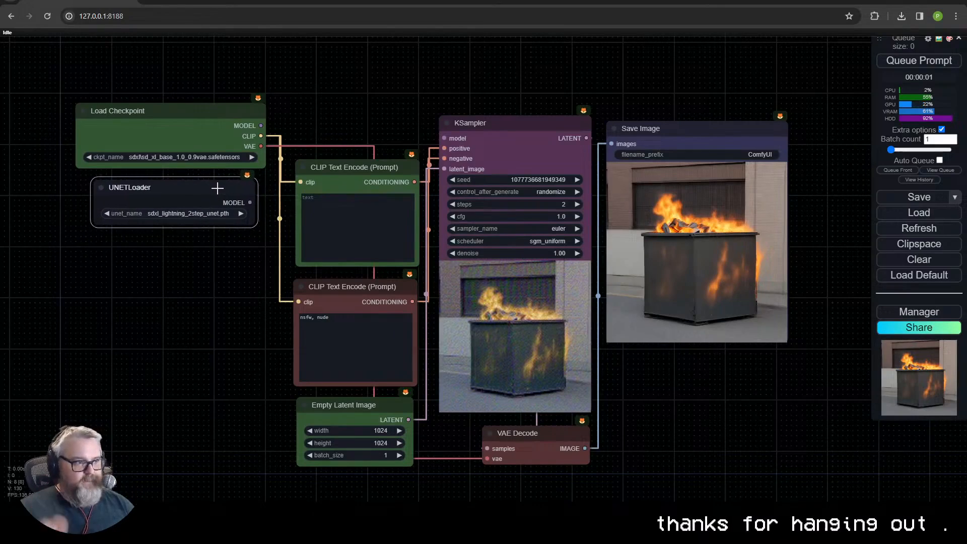
drag(251, 203, 444, 138)
drag(235, 117, 205, 98)
drag(222, 194, 218, 192)
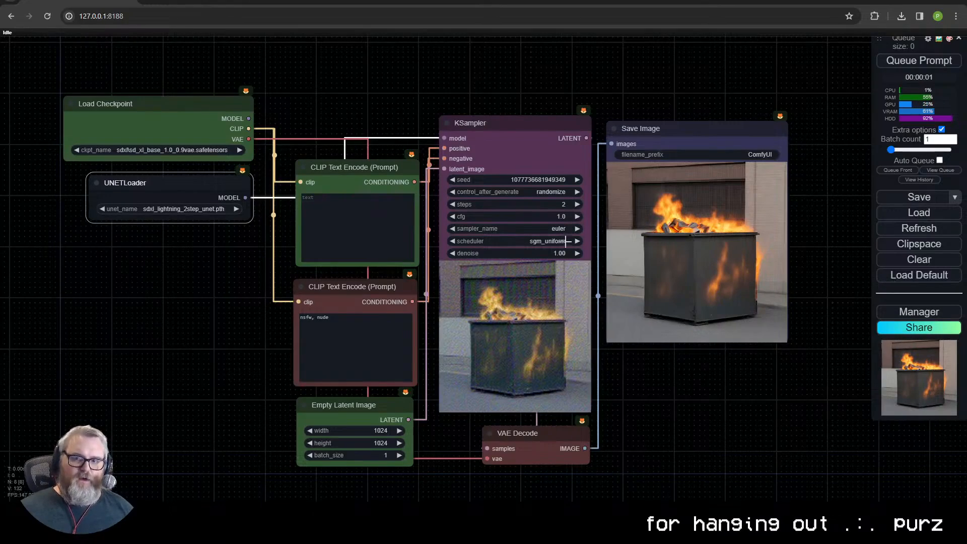
key(ctrl+Return)
- Colour the UNETLoader node green to match the Load Checkpoint node
right_click(190, 183)
click(212, 330)
click(322, 360)
click(234, 390)
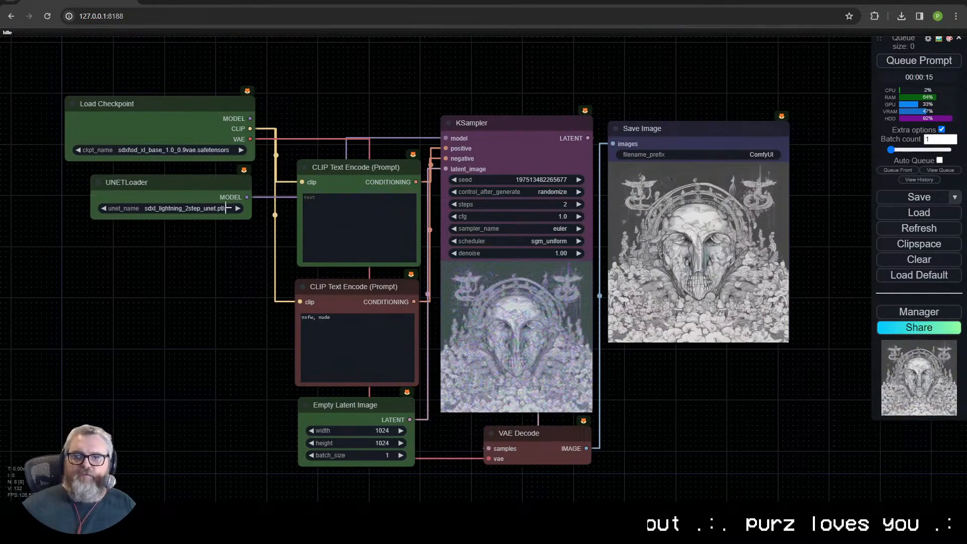
- Enter "an apple tree in an orchard" as the positive prompt and queue it for generation
click(356, 344)
click(348, 235)
text(an apple tree in an orchard)
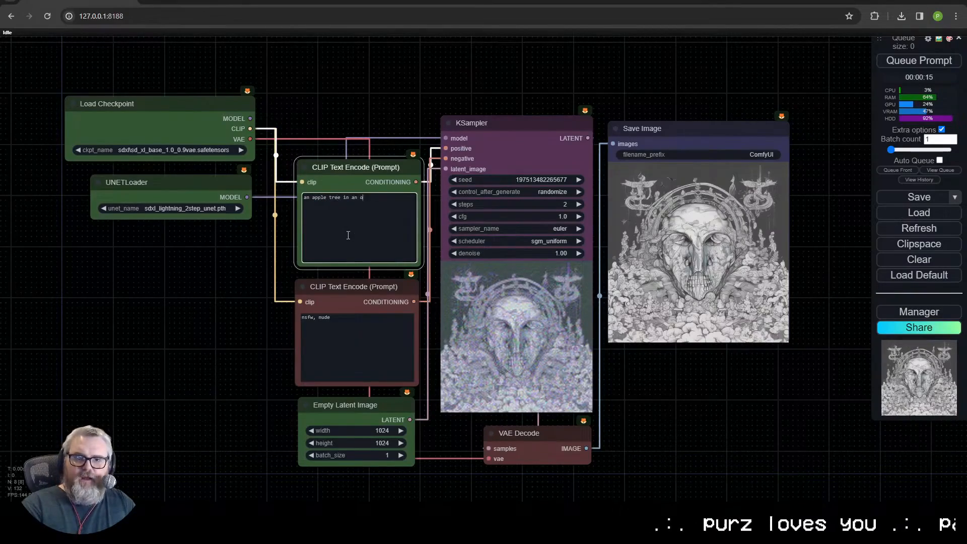
click(917, 66)
- Queue the apple tree prompt two more times to generate further variations
scroll(753, 245, up, 9)
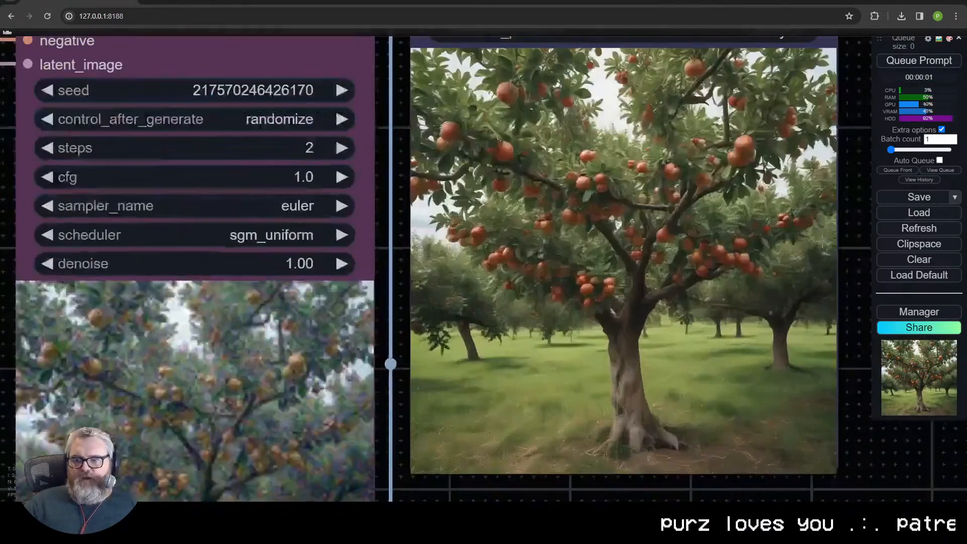
click(906, 61)
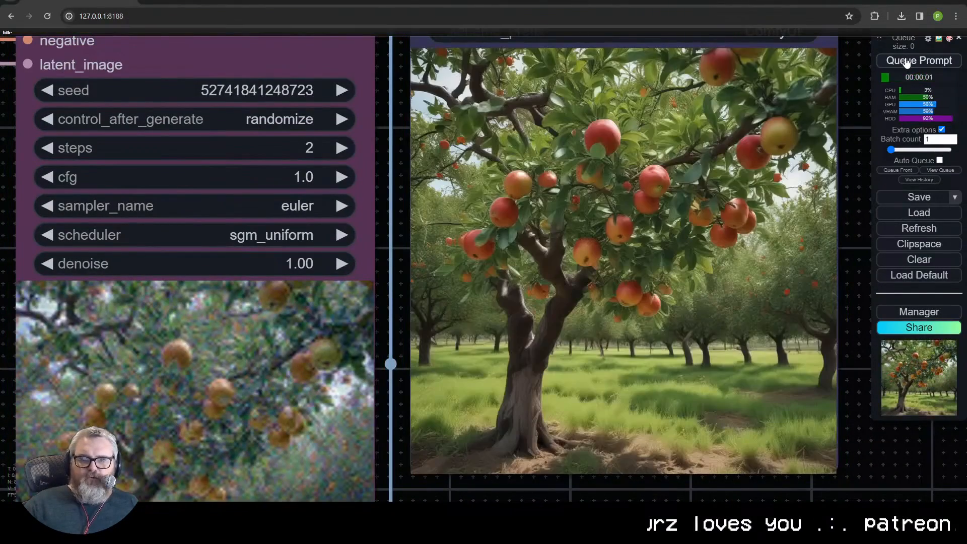
click(906, 61)
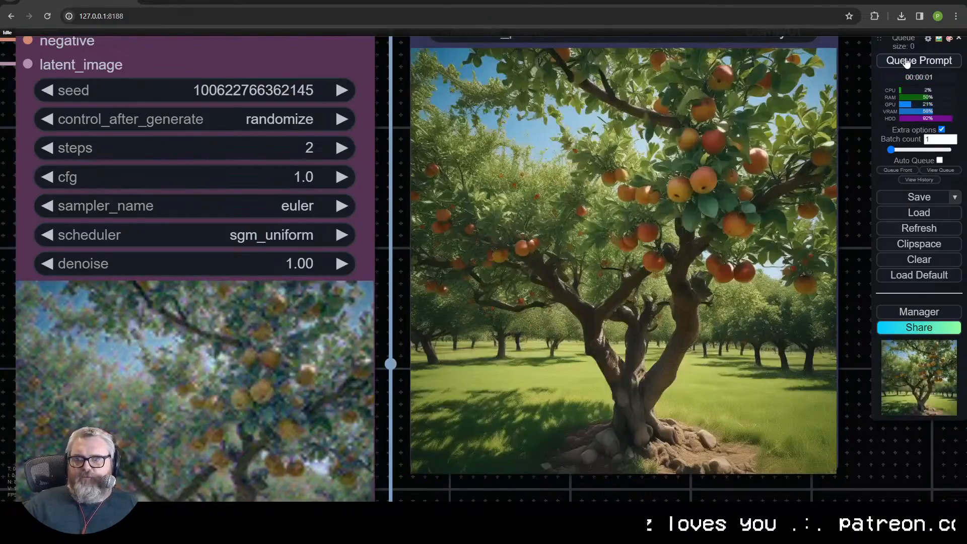
- Queue the apple tree prompt two more times and inspect the resulting image up close, including the trunk and ground
click(907, 61)
click(907, 61)
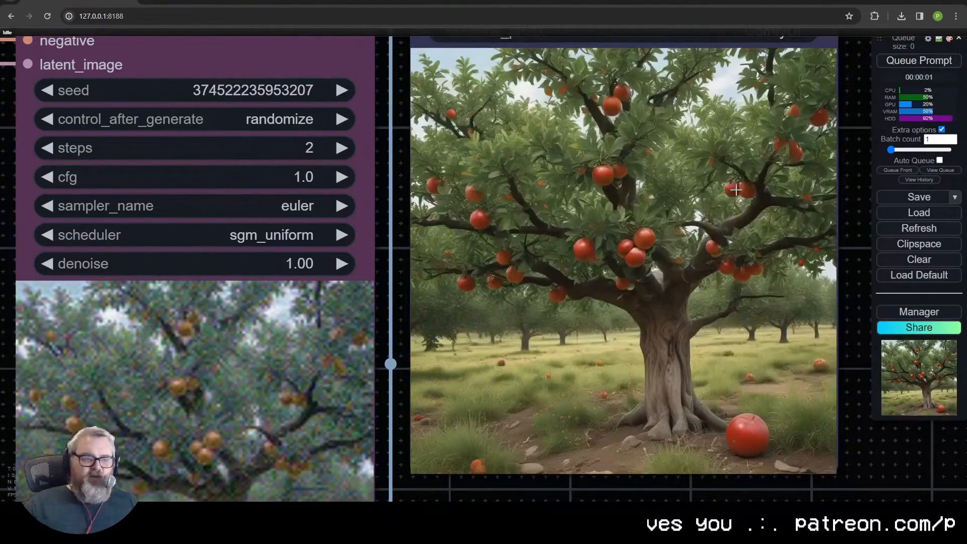
scroll(793, 246, up, 5)
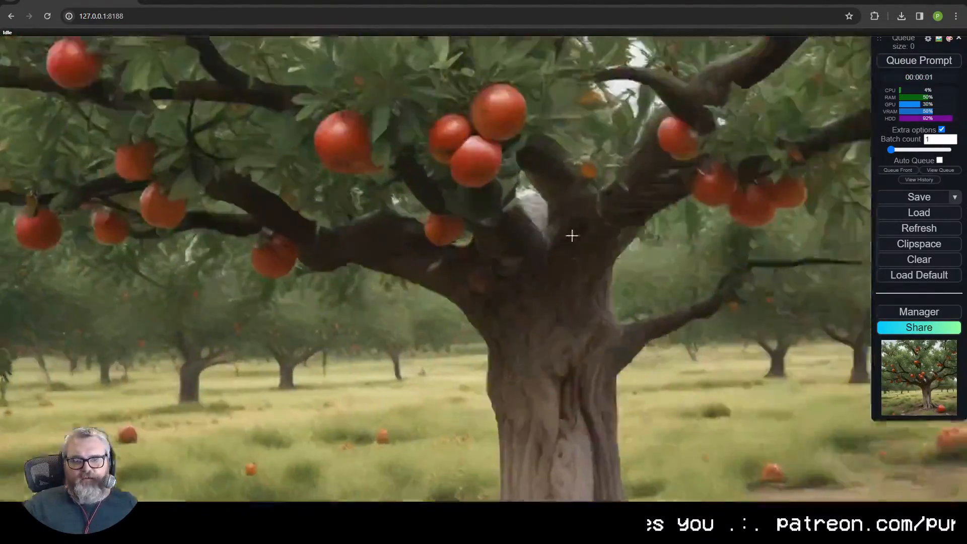
drag(571, 236, 709, 110)
drag(685, 307, 519, 160)
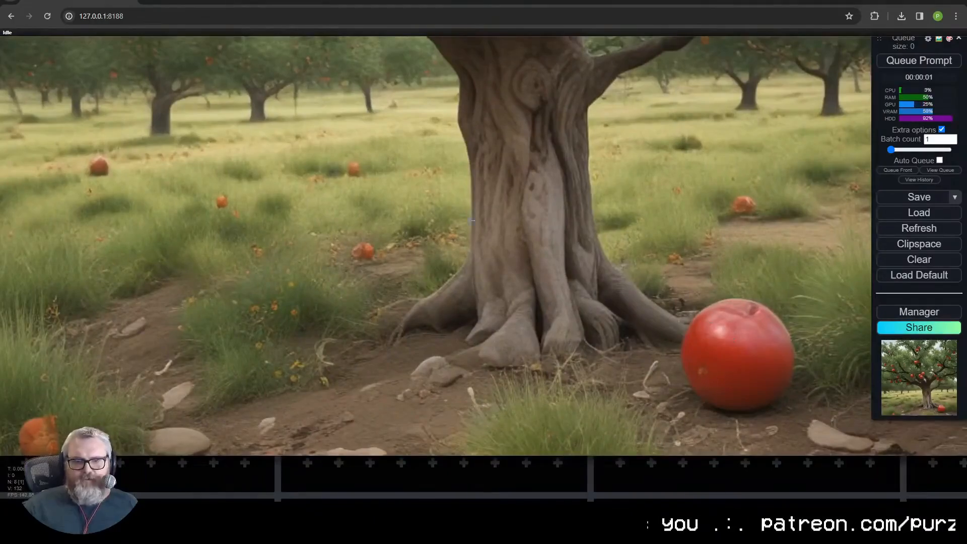
drag(475, 209, 657, 352)
scroll(658, 352, down, 10)
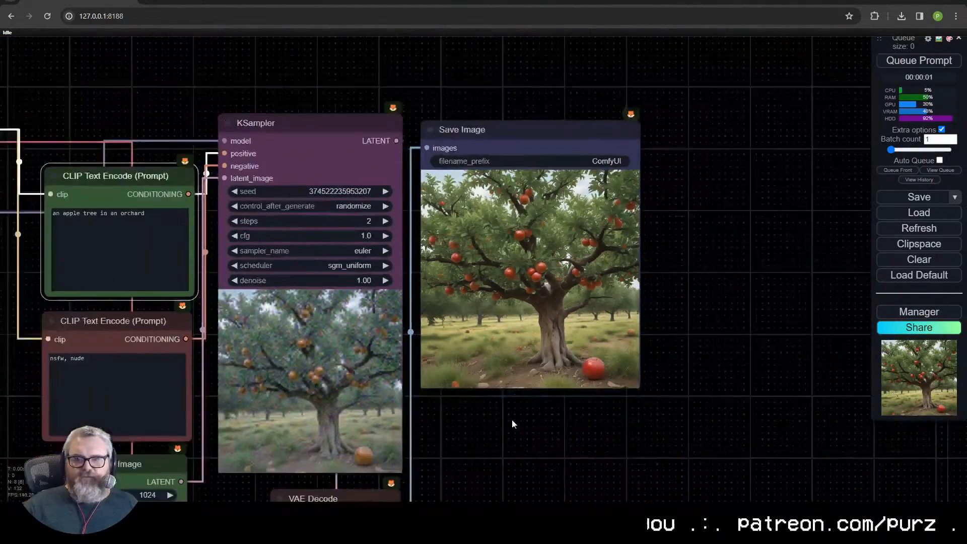
drag(512, 424, 715, 330)
scroll(714, 330, down, 2)
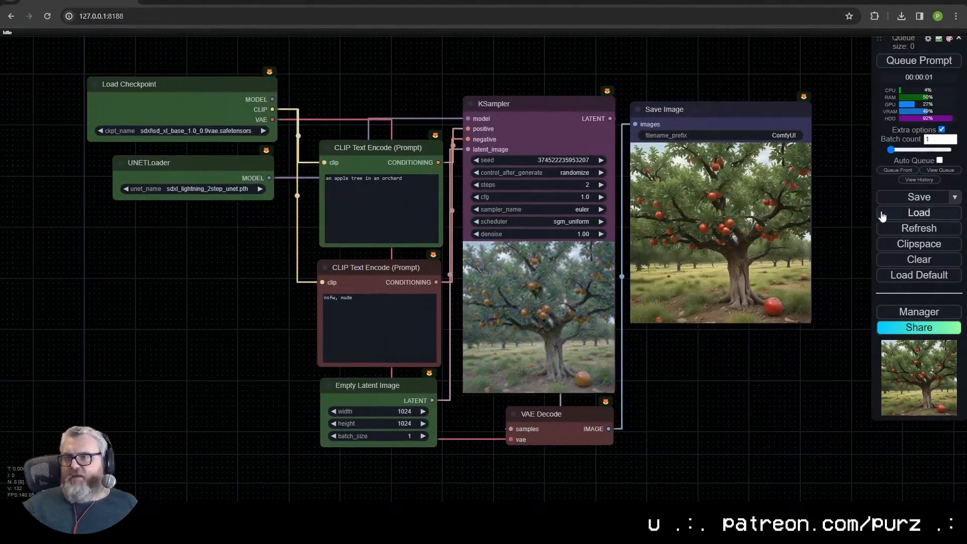
- Switch the UNETLoader to sdxl_lightning_8step_unet.pth and set the KSampler steps to 8
click(211, 187)
click(222, 201)
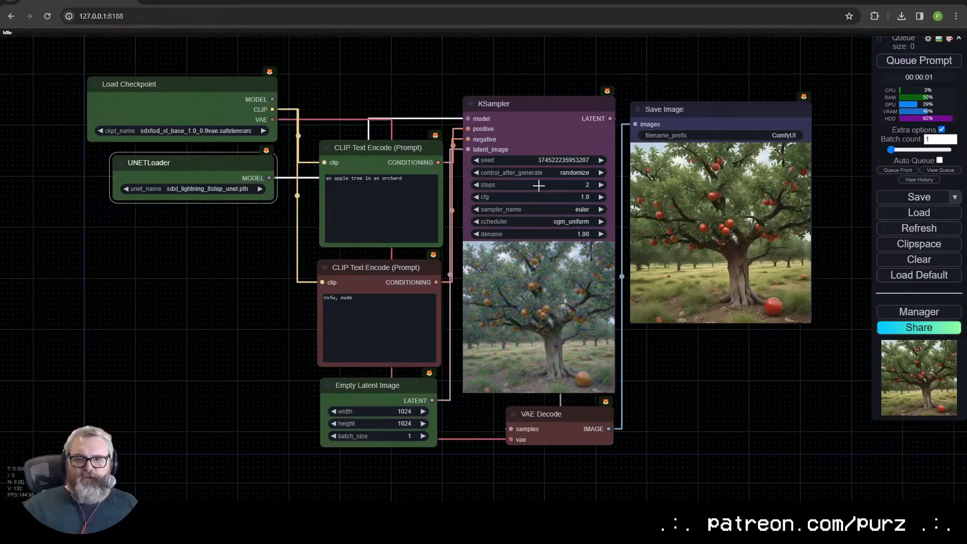
click(547, 186)
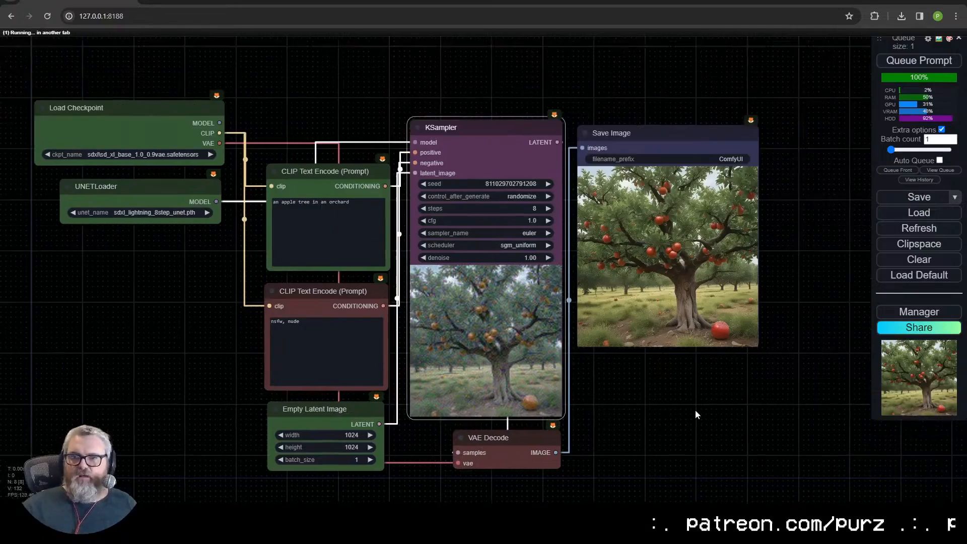
drag(725, 414, 751, 392)
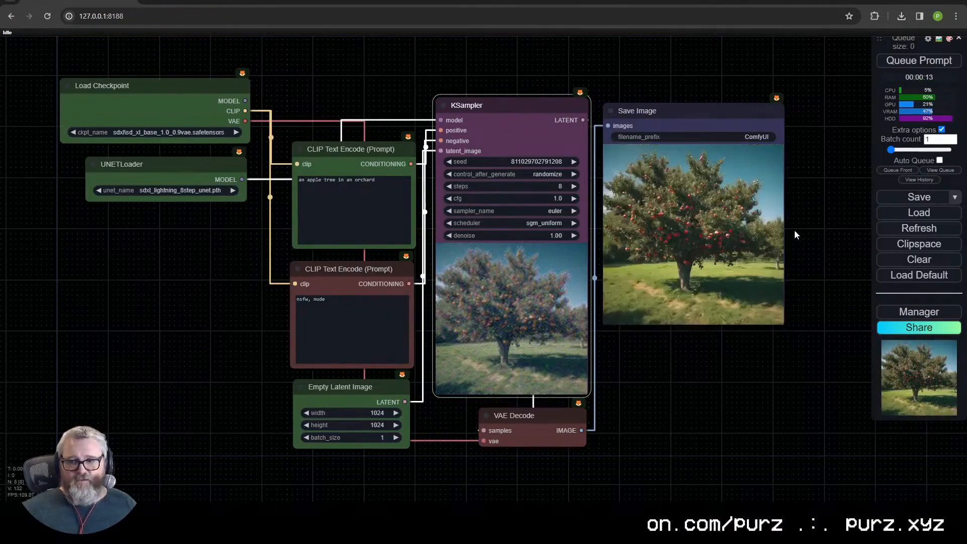
- Queue additional apple tree generations with the 8-step model
scroll(793, 231, up, 9)
click(910, 61)
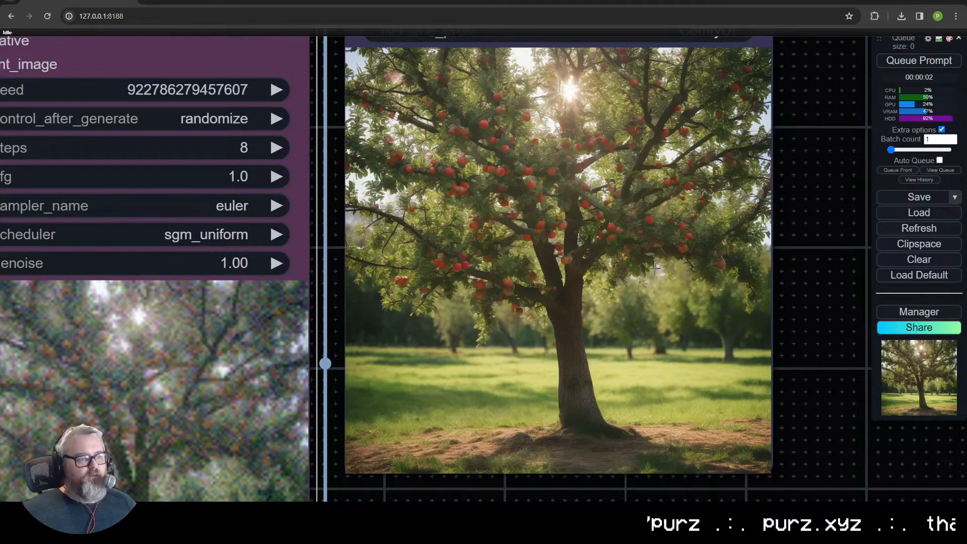
key(ctrl+Return)
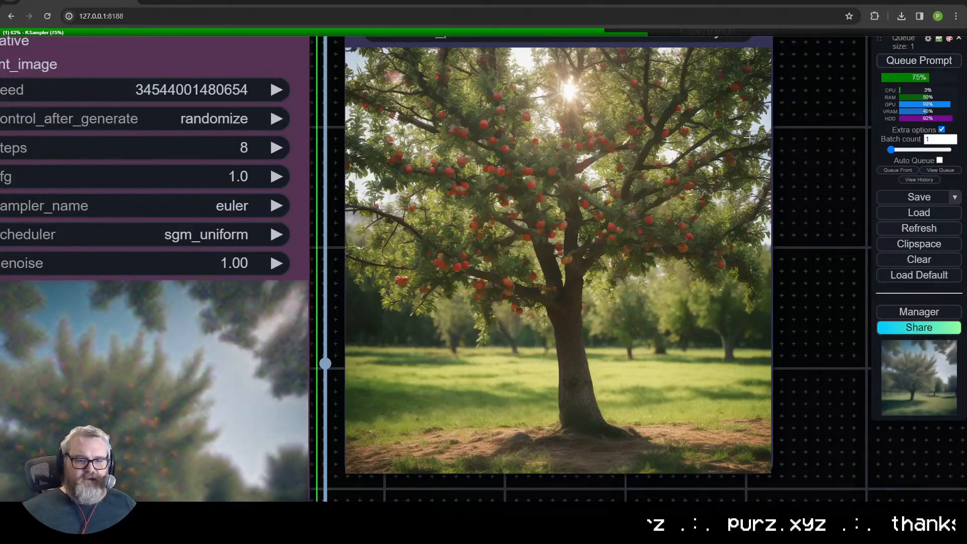
- Set the Empty Latent Image width and height to 2048, queue the prompt and view the result up close
scroll(621, 333, down, 9)
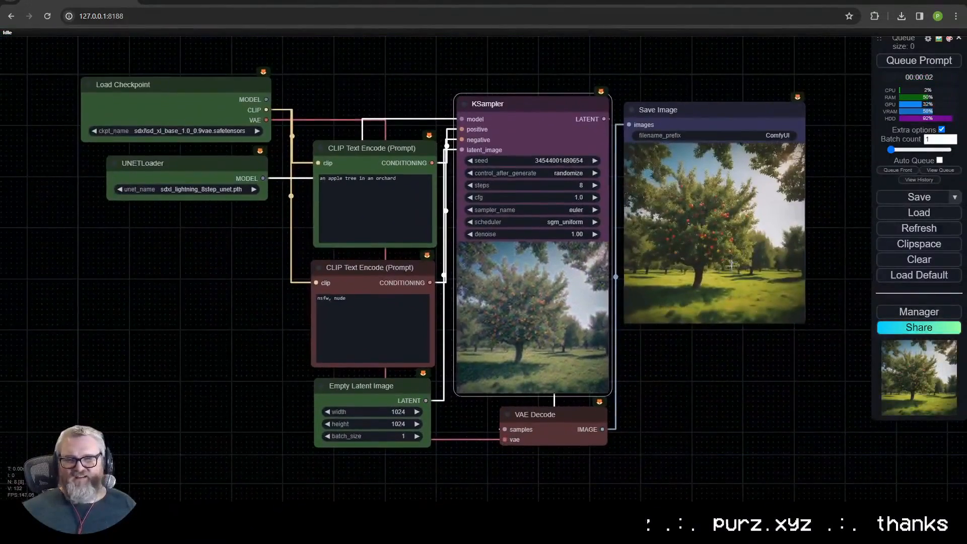
click(383, 410)
text(2048)
key(Return)
click(395, 424)
text(2048)
key(Return)
click(920, 60)
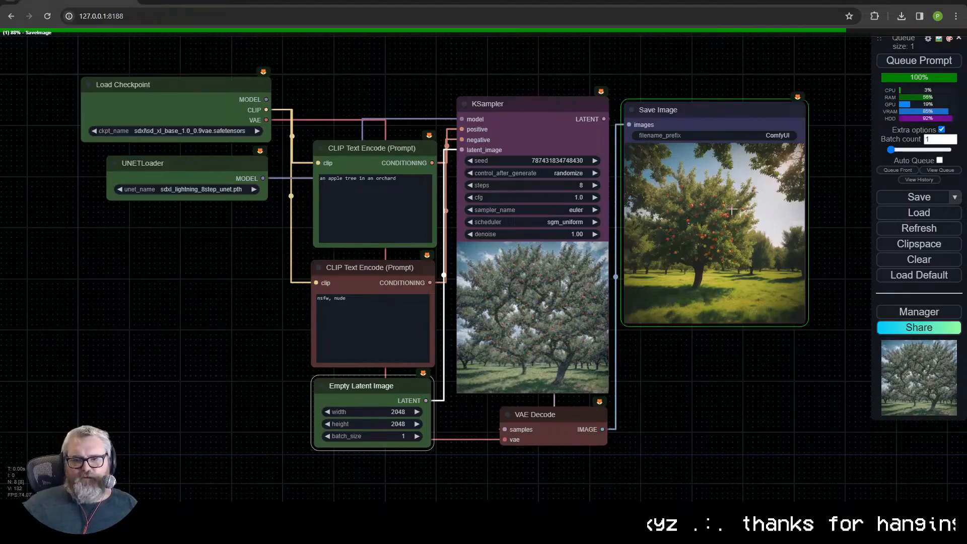
scroll(769, 228, up, 10)
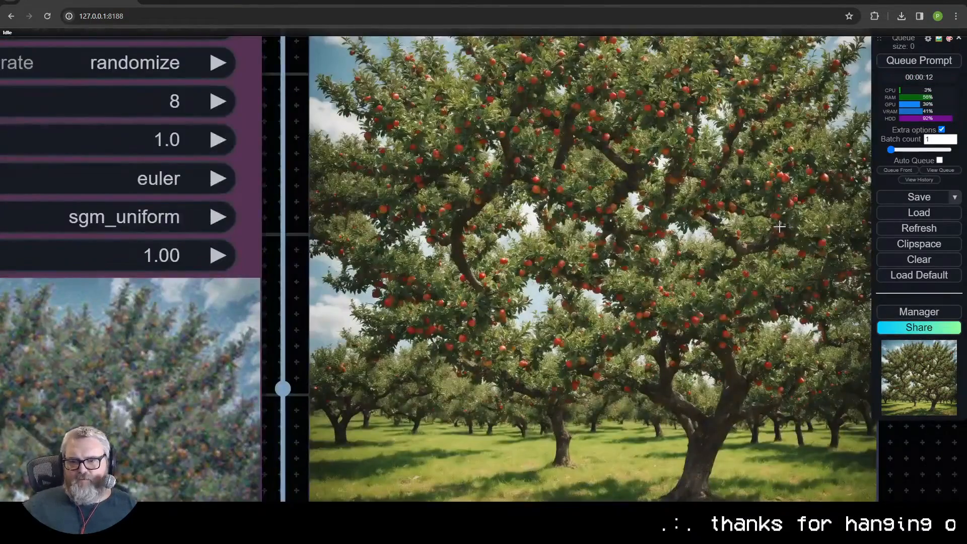
- Set the Empty Latent Image width and height back to 1024
scroll(769, 228, down, 13)
click(488, 364)
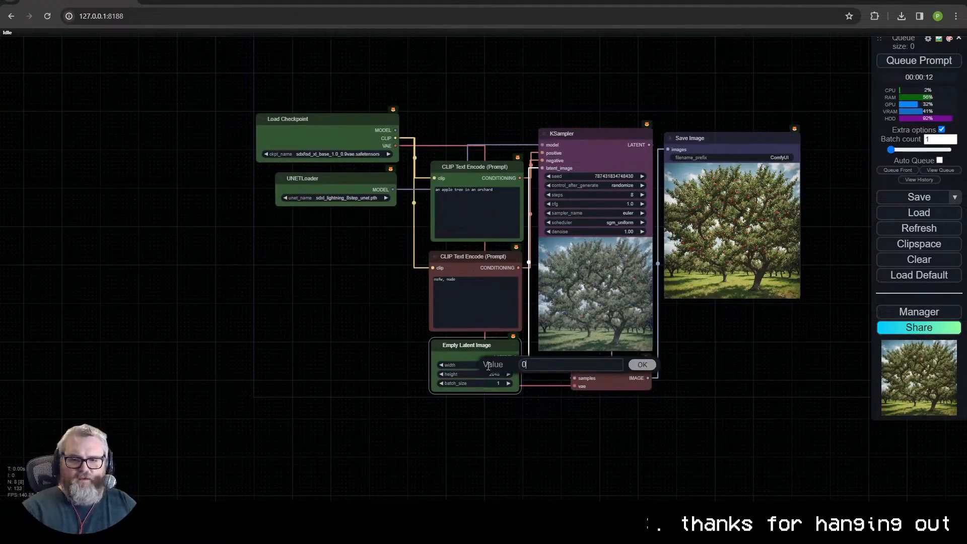
key(Return)
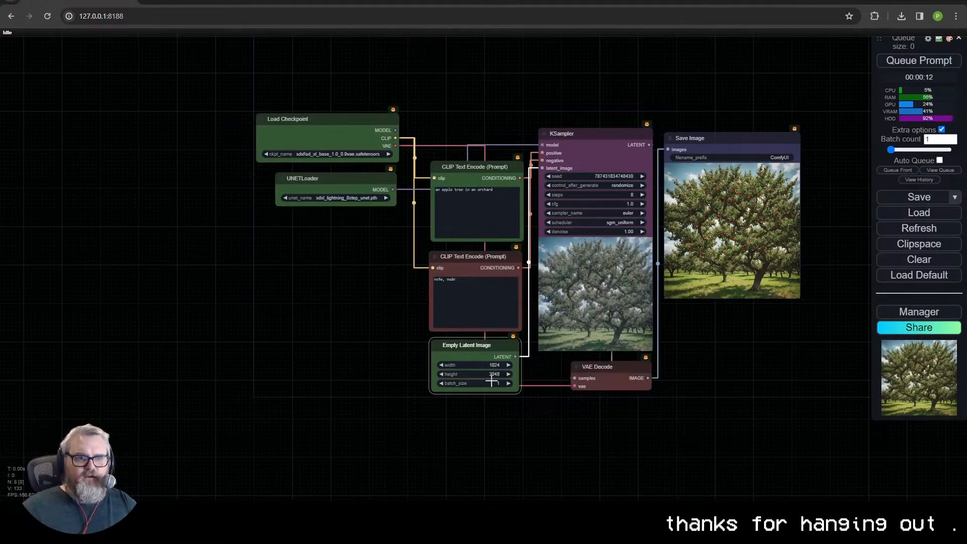
click(489, 374)
text(1024)
key(Return)
- Move the Save Image node away from the sampler and delete the KSampler node
scroll(705, 351, up, 5)
drag(704, 351, 559, 396)
scroll(573, 393, down, 2)
drag(583, 117, 703, 138)
click(427, 114)
key(Delete)
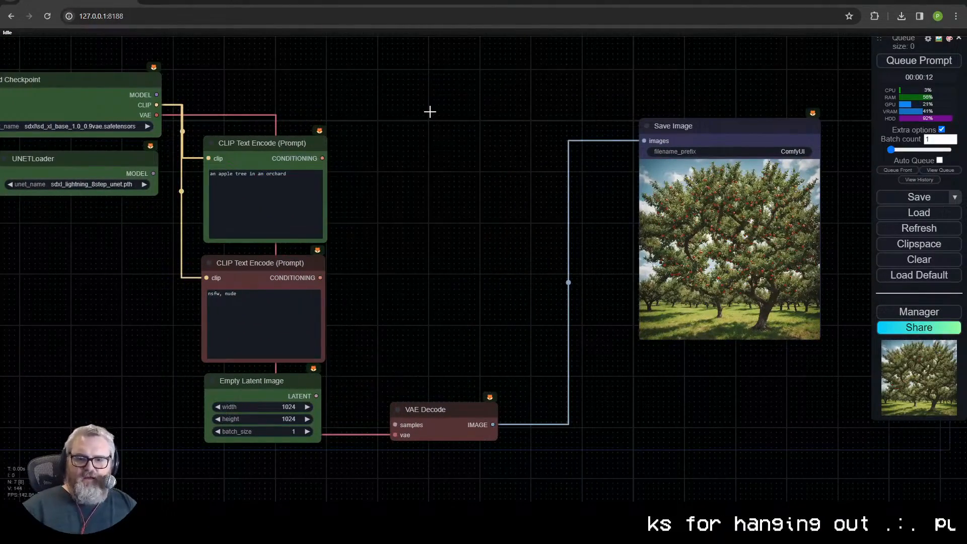
- Add a KSampler (Advanced) node beside the positive prompt node and connect its LATENT output to the VAE Decode's samples input
double_click(396, 129)
text(ksampler)
click(394, 154)
drag(475, 139, 438, 154)
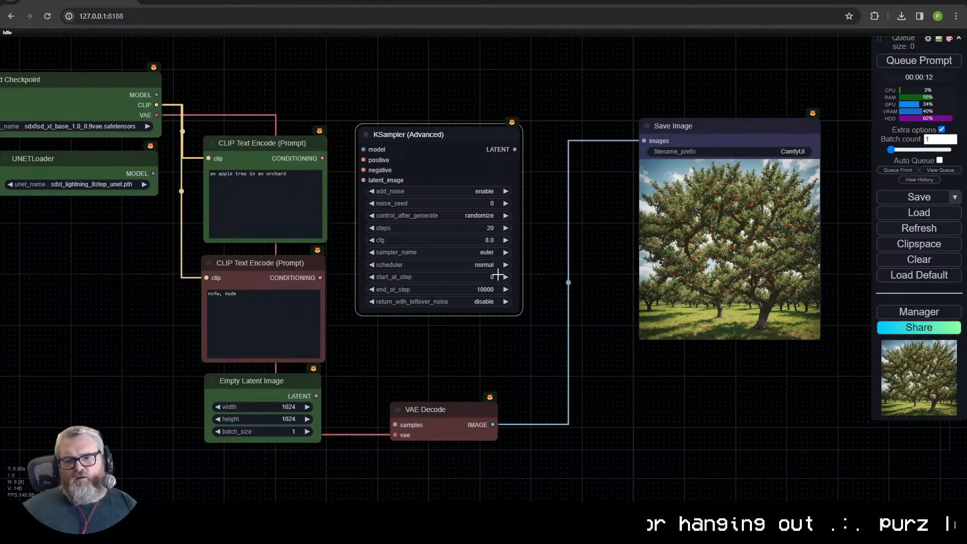
drag(649, 132, 664, 136)
drag(515, 149, 396, 425)
- Move the UNETLoader and Load Checkpoint nodes further apart and shift the floating queue menu slightly inward
click(394, 77)
drag(319, 77, 399, 68)
drag(206, 151, 185, 165)
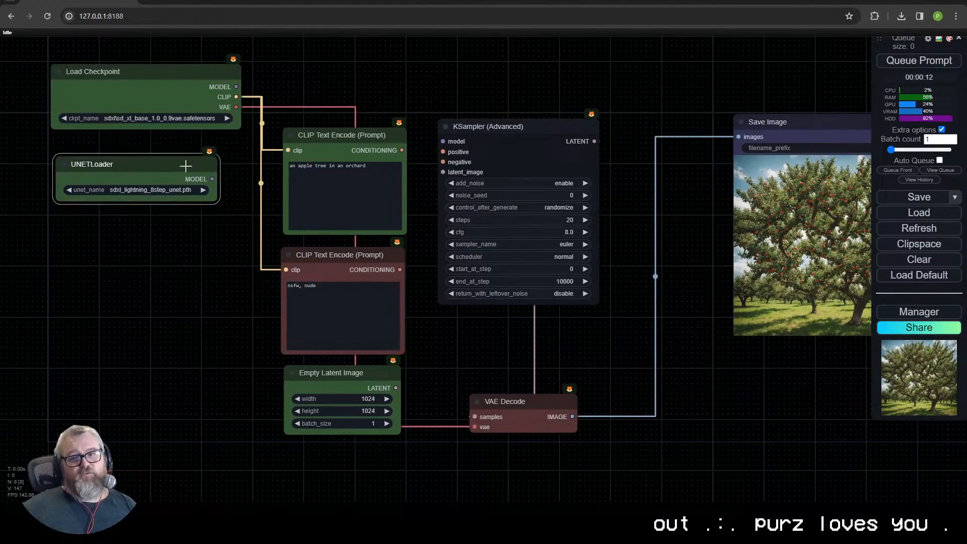
drag(182, 74, 178, 57)
click(313, 103)
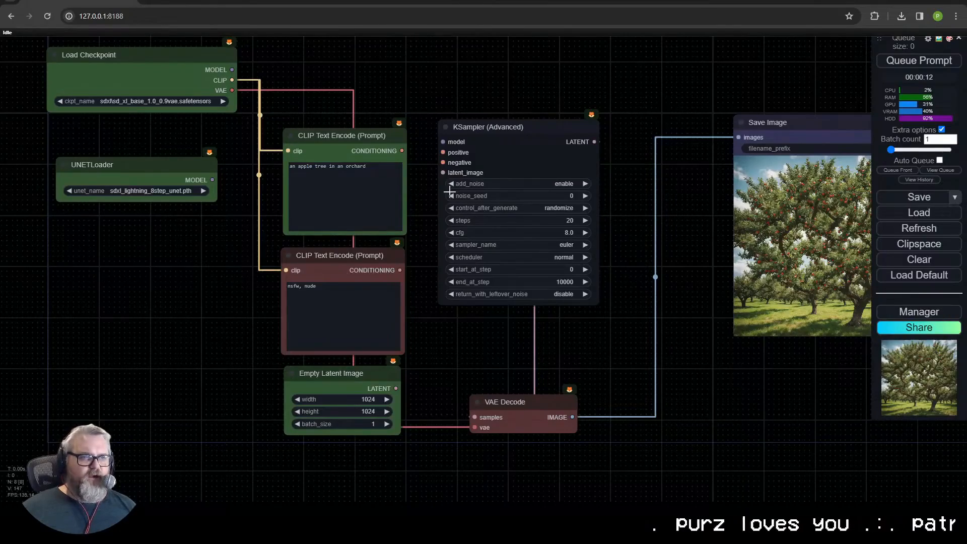
mouse_move(801, 100)
mouse_down()
mouse_move(771, 110)
mouse_move(790, 101)
mouse_up()
drag(878, 39, 867, 57)
scroll(821, 97, up, 1)
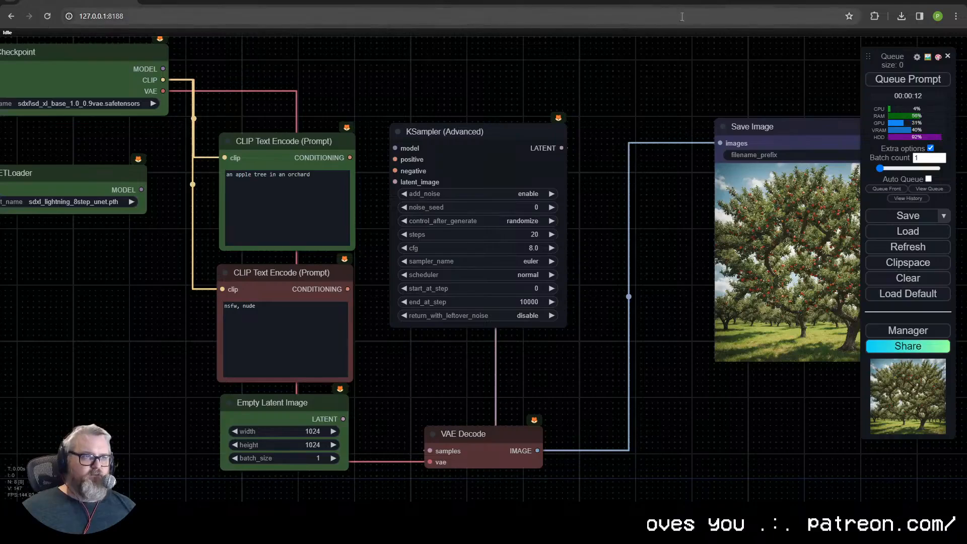
- Search the Manager's custom nodes list for "crys", then close the Manager
click(909, 332)
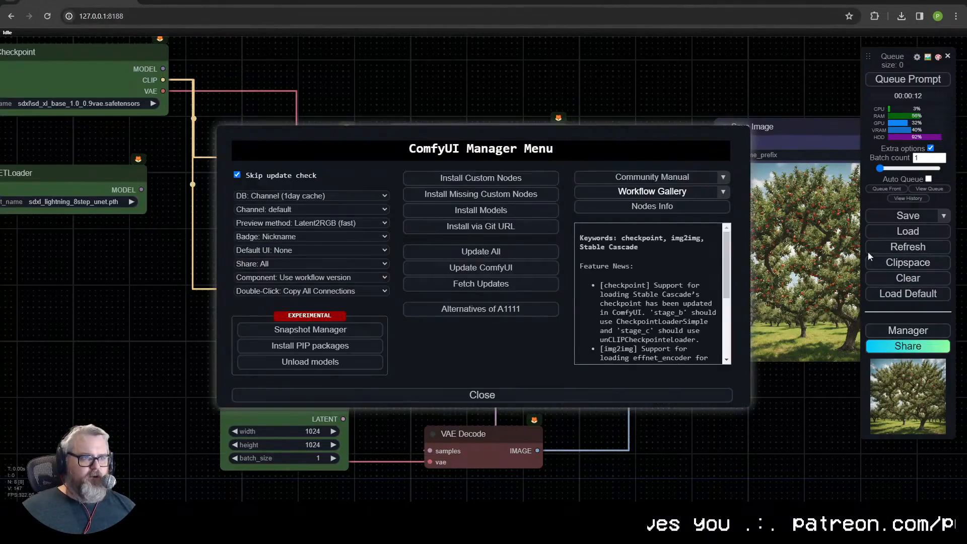
click(538, 183)
text(crys)
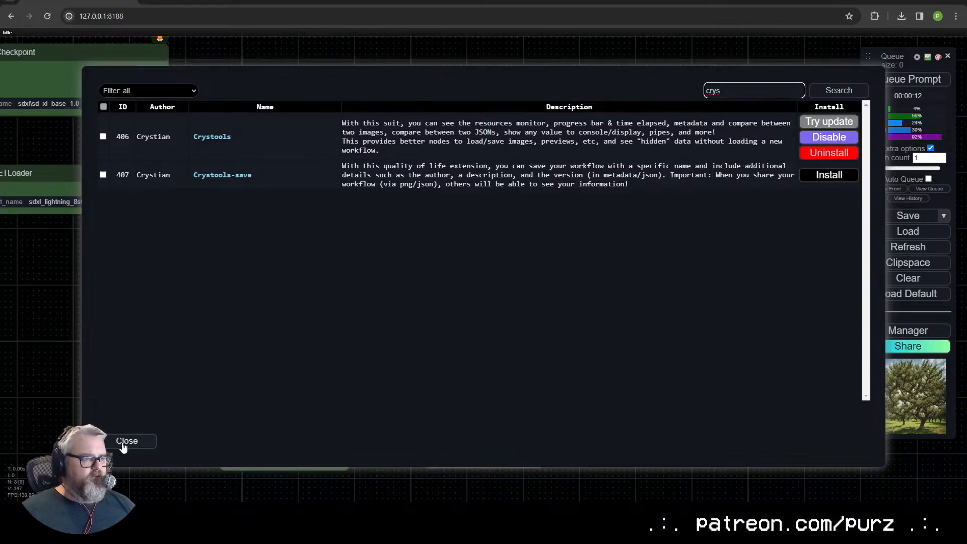
click(123, 445)
click(601, 392)
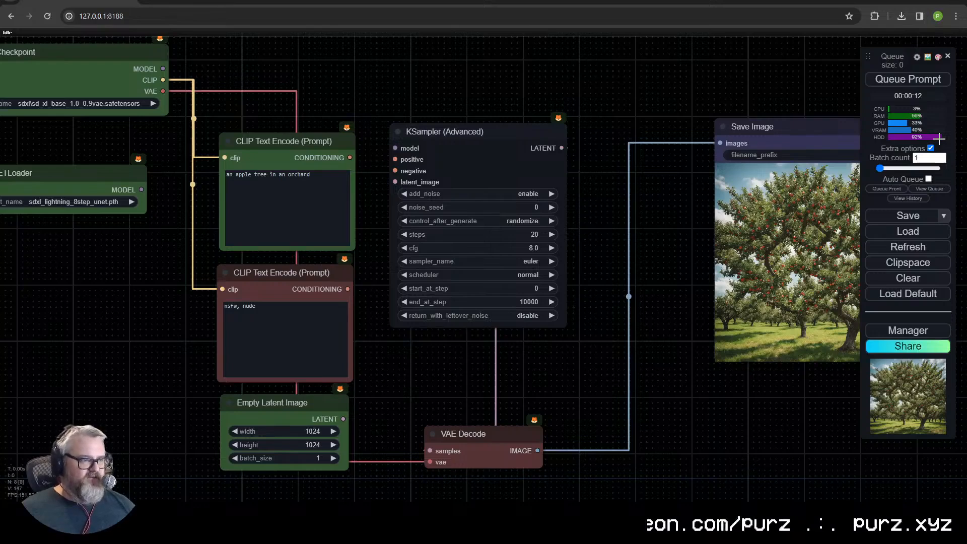
- Browse the crystools node categories and add a Switch any node above the KSampler (Advanced)
right_click(515, 70)
click(548, 71)
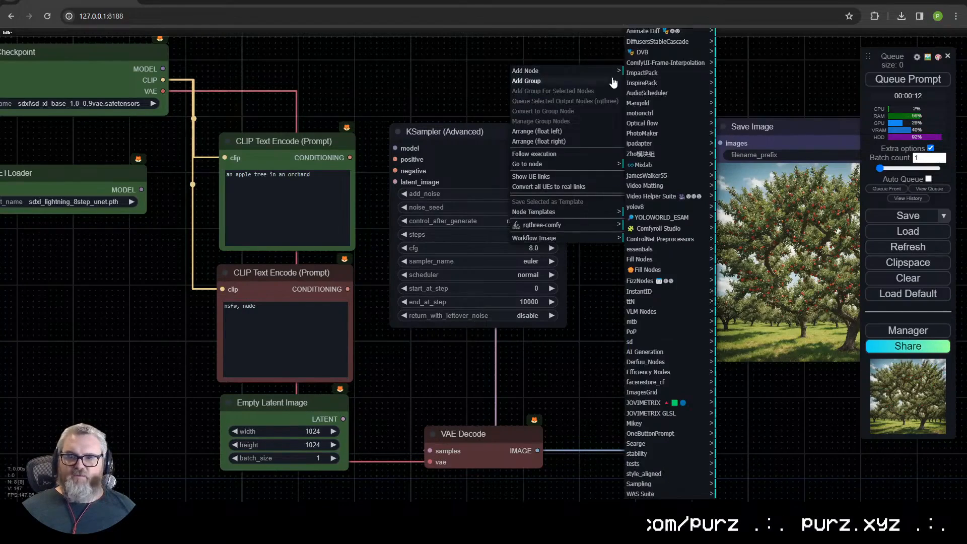
scroll(661, 341, up, 5)
click(638, 74)
click(738, 117)
click(742, 109)
click(744, 97)
click(742, 88)
click(740, 79)
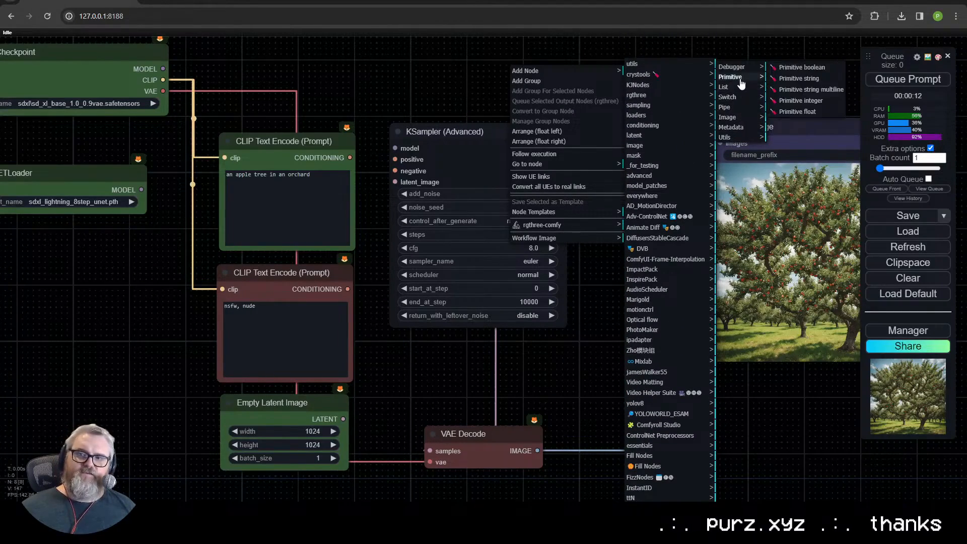
click(740, 69)
click(739, 79)
click(741, 88)
click(740, 99)
click(786, 67)
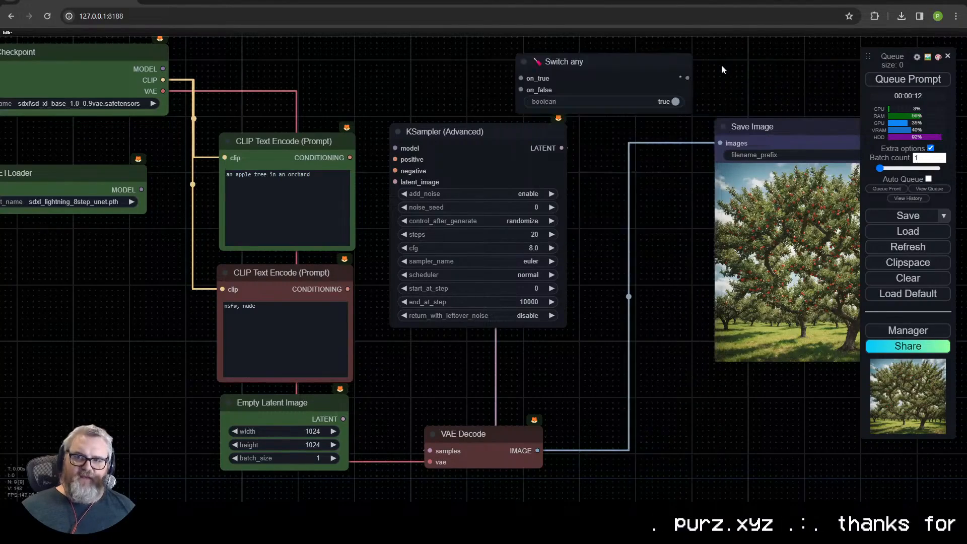
- Examine the Switch any node's on_true and on_false inputs and its output up close
scroll(619, 76, up, 10)
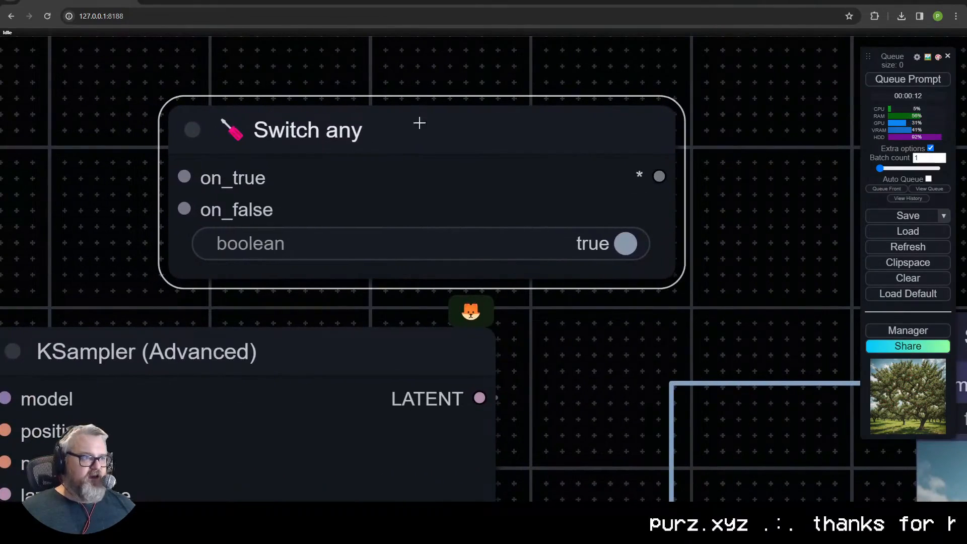
drag(179, 176, 343, 157)
click(57, 136)
drag(511, 175, 285, 117)
click(378, 127)
drag(441, 200, 358, 302)
drag(492, 209, 171, 198)
- Toggle the Switch any node's boolean back and forth, then delete the node
click(544, 235)
click(544, 234)
click(543, 234)
click(542, 233)
click(542, 234)
click(541, 233)
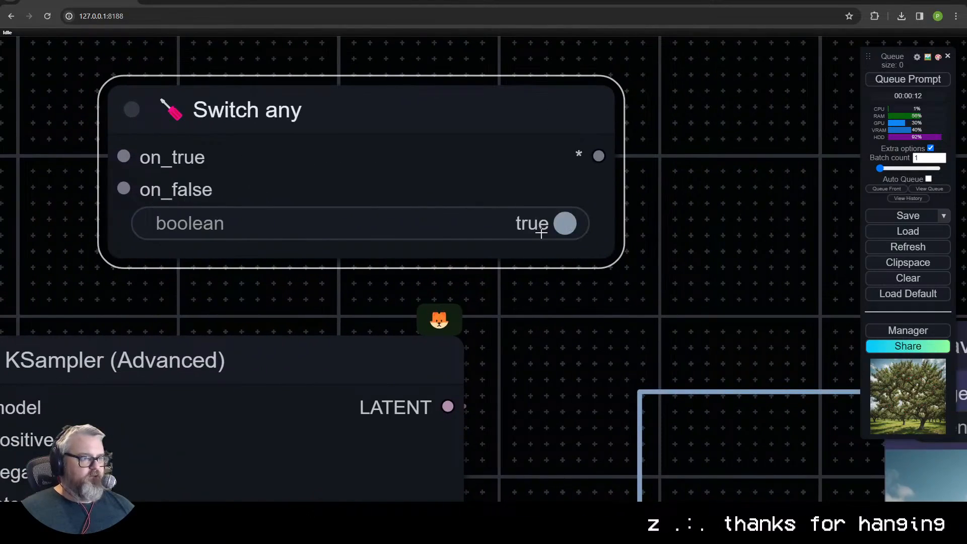
scroll(526, 175, down, 6)
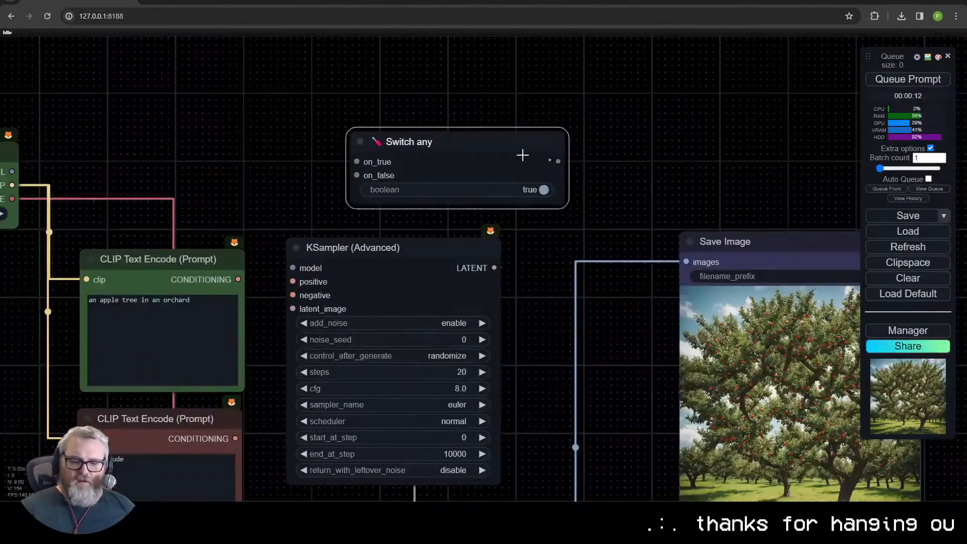
key(Delete)
- Move the Save Image node down beside the VAE Decode node to free the space next to the sampler
drag(447, 216, 679, 189)
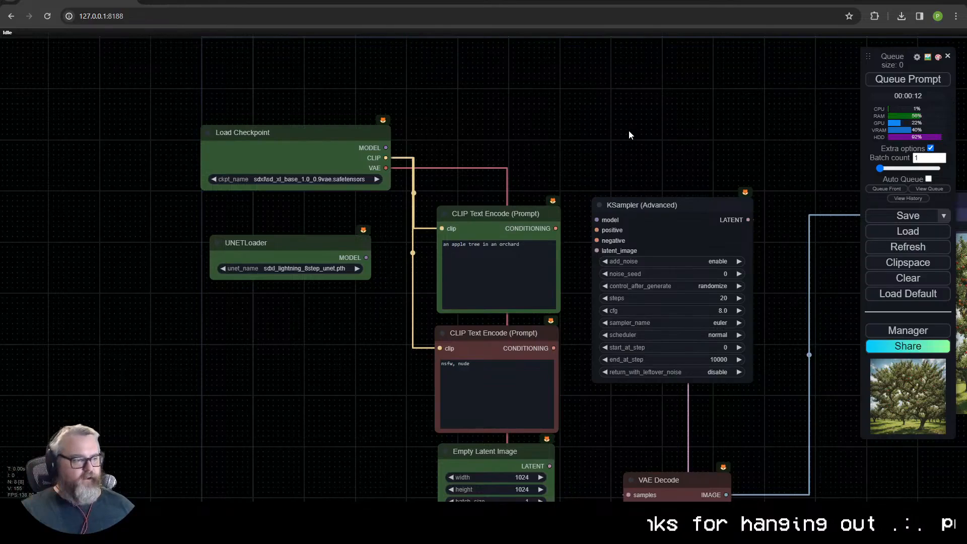
drag(762, 377, 614, 321)
drag(505, 374, 508, 378)
drag(705, 241, 608, 273)
drag(721, 173, 614, 450)
- Duplicate the KSampler (Advanced) node beside the original, then delete the copy
click(437, 186)
key(ctrl+c)
key(ctrl+v)
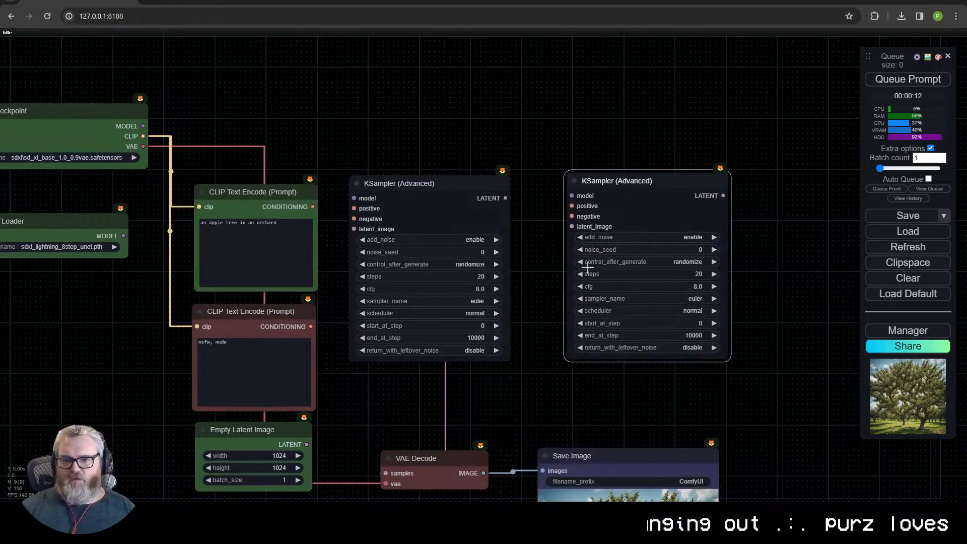
key(Delete)
- Search the Manager's custom nodes list for "effic" to view the Efficiency Nodes entry, then close the Manager
drag(632, 187, 688, 138)
click(899, 332)
click(534, 180)
click(744, 89)
text(effic')
key(Return)
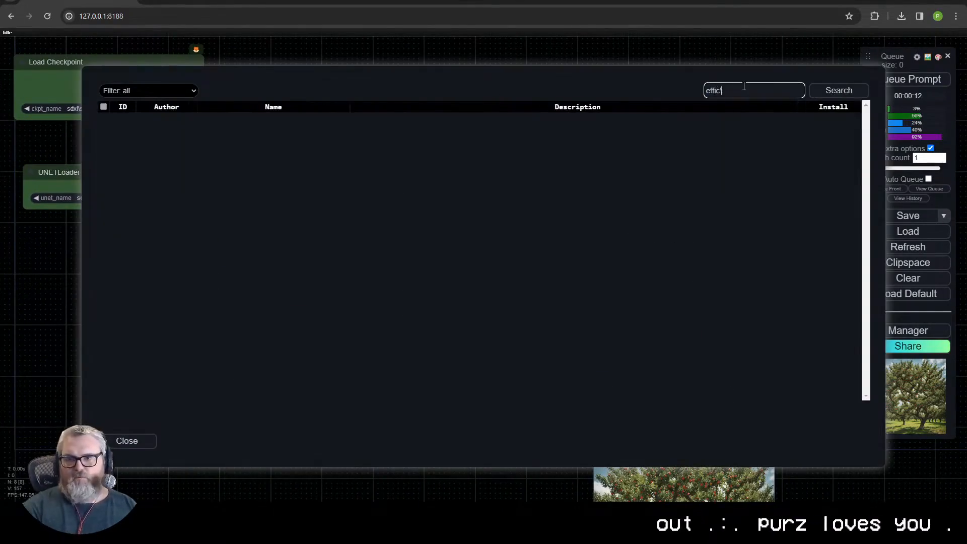
key(BackSpace)
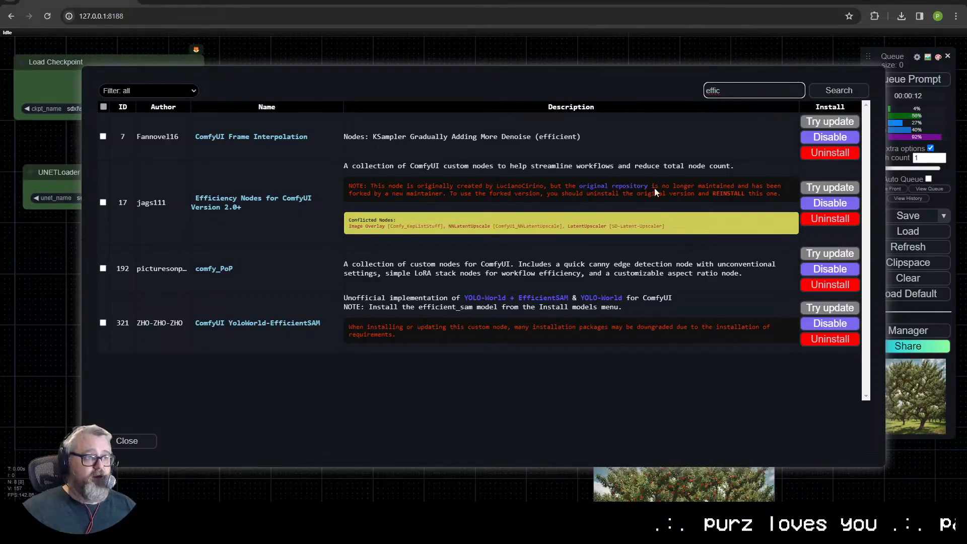
click(129, 446)
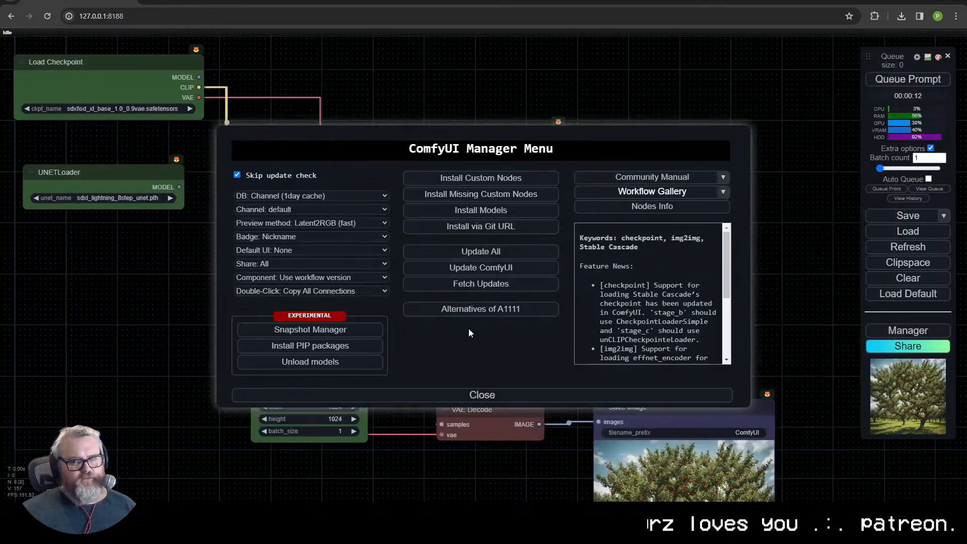
click(481, 395)
- Replace the KSampler (Advanced) node with a regular KSampler placed beside the positive prompt node
drag(450, 185, 451, 184)
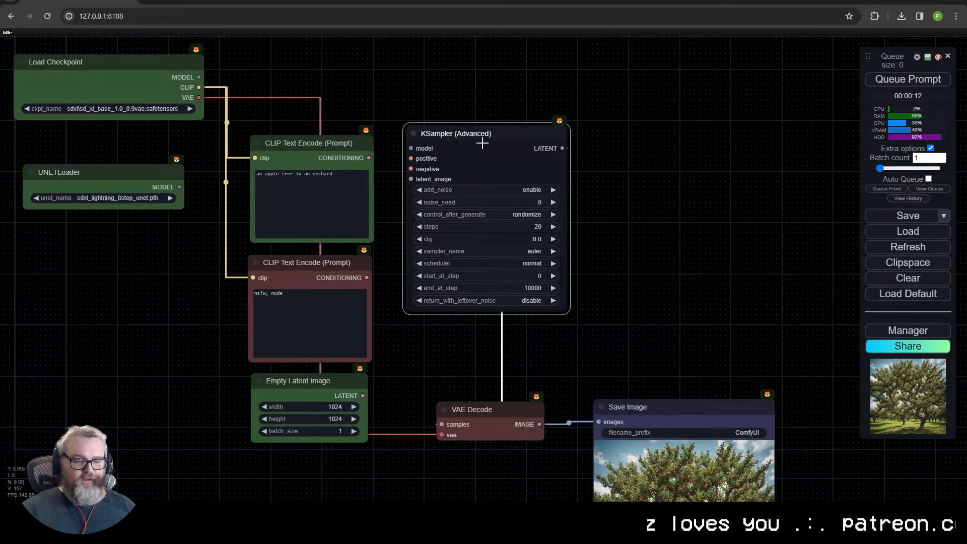
key(Delete)
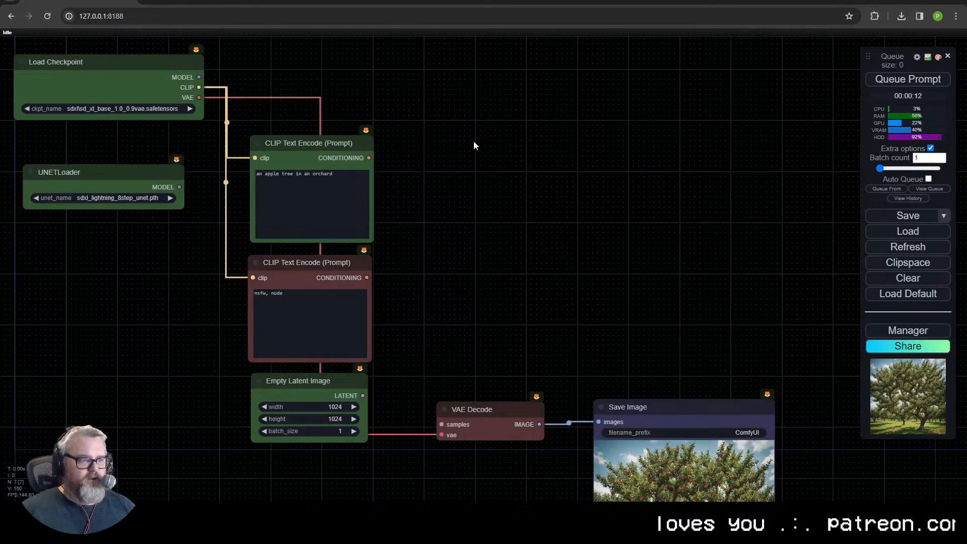
double_click(484, 147)
text(ksampler)
key(Return)
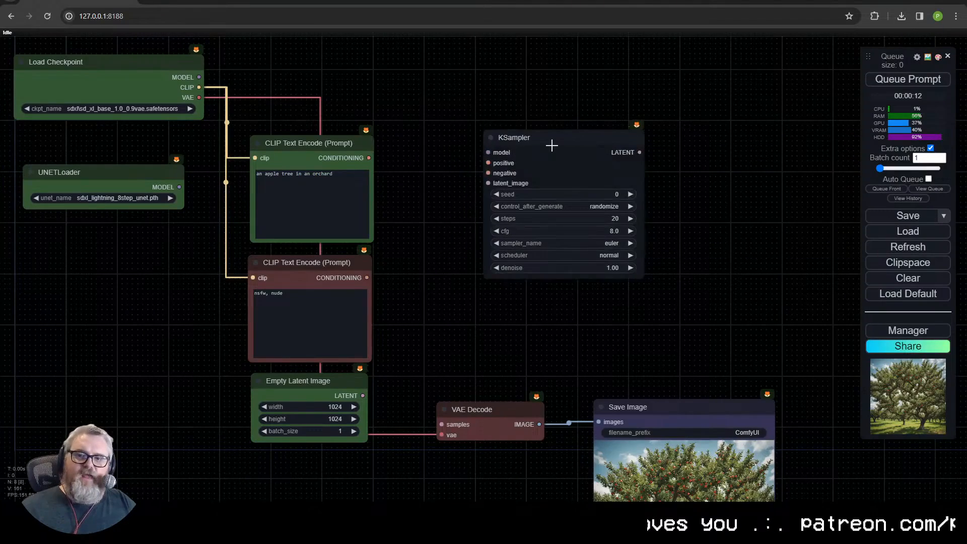
drag(552, 144, 466, 134)
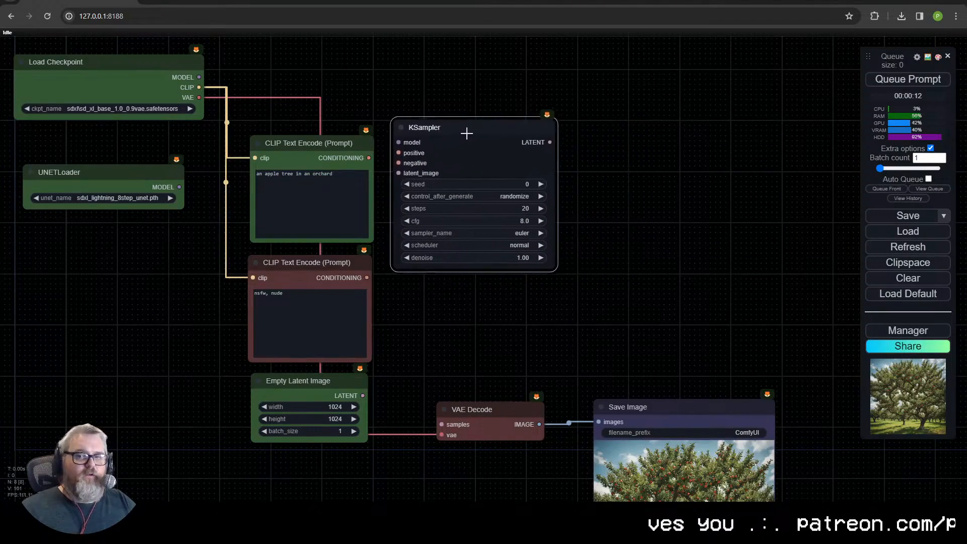
- Replace the KSampler with a KSampler (Advanced) node beside the prompt nodes, with both prompts connected to it
key(Delete)
double_click(508, 130)
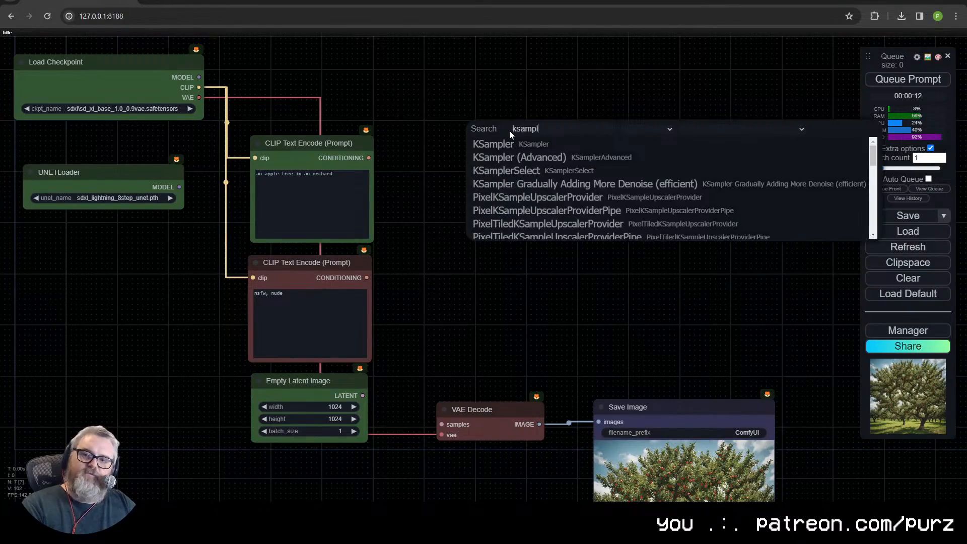
click(531, 163)
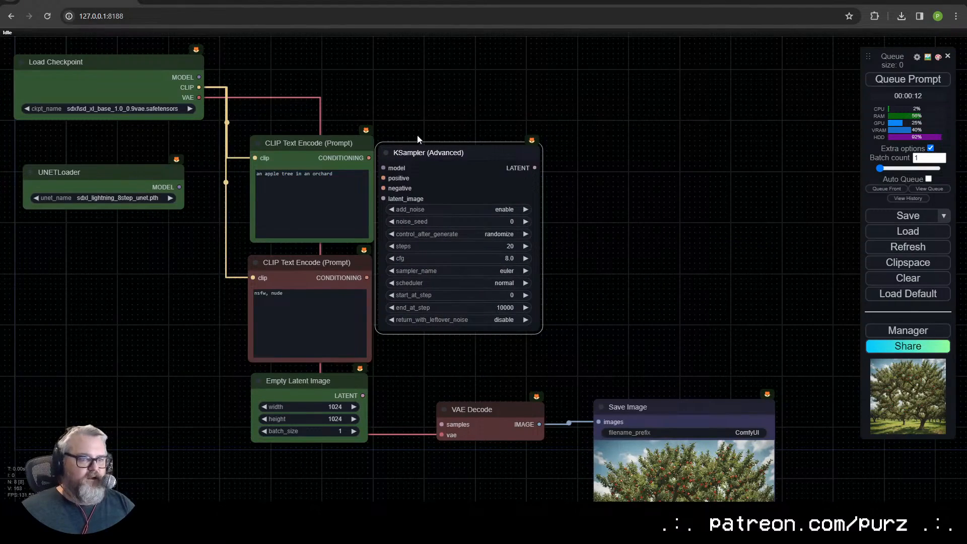
drag(428, 150, 462, 143)
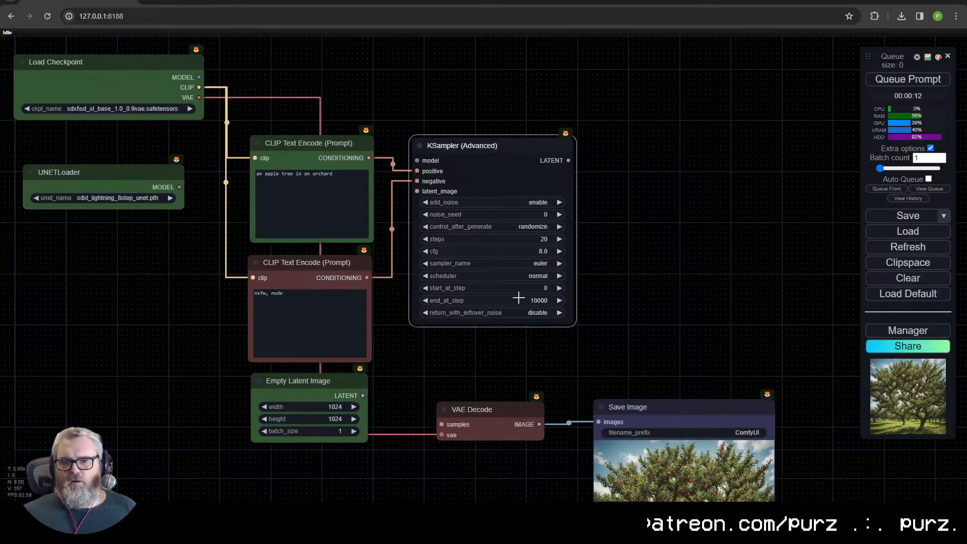
- Set the KSampler (Advanced) to 8 steps, cfg 1.0, sgm_uniform and leftover noise enabled, and connect its latent output to VAE Decode
click(559, 313)
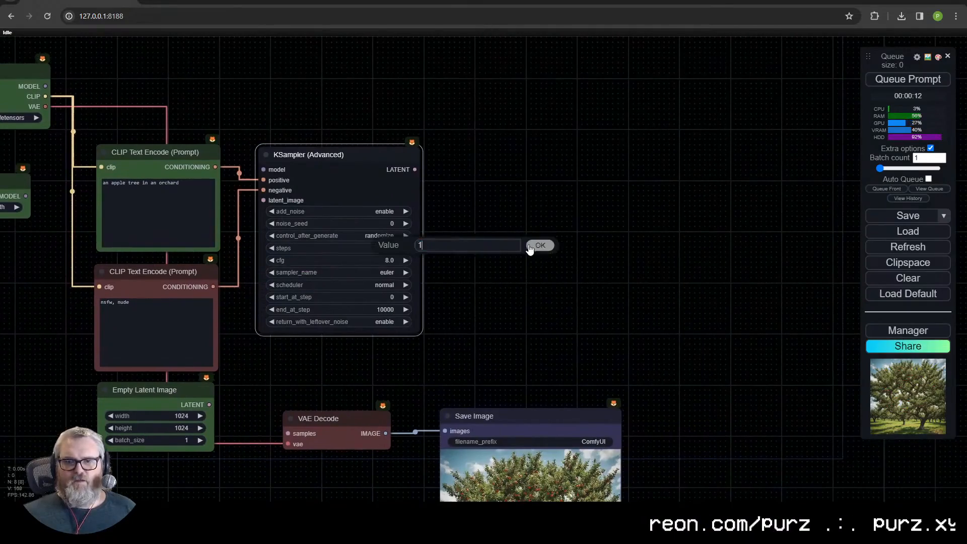
text(8)
key(Return)
click(378, 285)
click(398, 307)
drag(414, 170, 288, 433)
mouse_move(519, 416)
mouse_down()
mouse_move(496, 315)
mouse_move(509, 419)
mouse_up()
- Duplicate the KSampler (Advanced) node and place the copy beside the original
click(377, 158)
key(ctrl+v)
drag(569, 162, 548, 165)
- Add an Upscale Latent By node between the two samplers' latent connections and place it above the first sampler
drag(414, 168, 448, 80)
click(457, 103)
text(upscale)
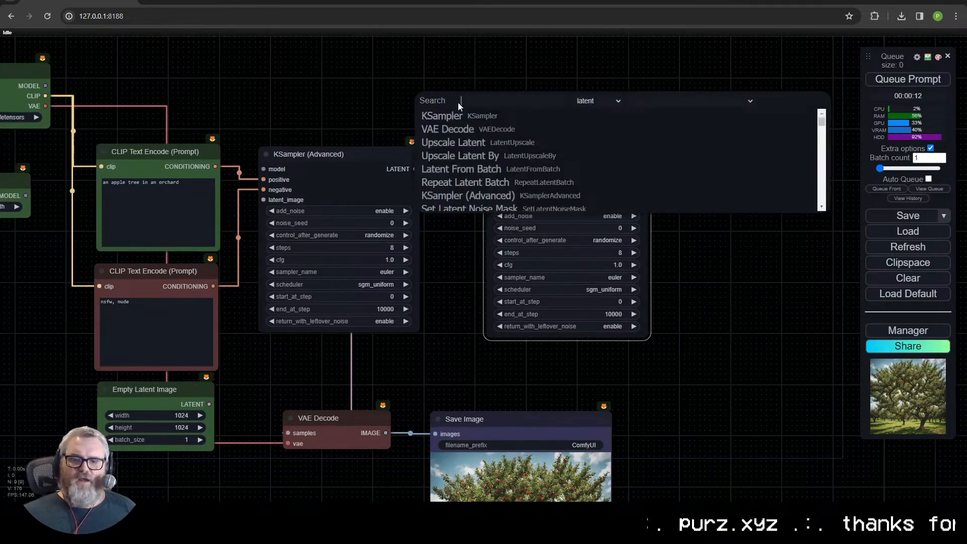
click(534, 130)
drag(535, 96, 514, 68)
drag(591, 81, 502, 197)
click(554, 104)
click(535, 134)
drag(513, 67, 338, 76)
- Connect both prompt conditionings and the UNETLoader model to the second KSampler (Advanced)
drag(215, 167, 497, 184)
drag(213, 286, 496, 195)
drag(453, 227, 533, 216)
scroll(534, 216, down, 1)
drag(146, 188, 574, 169)
- Move VAE Decode under the first sampler and connect a copy of it to the second sampler's latent output
drag(569, 391, 403, 446)
click(438, 391)
key(ctrl+c)
key(ctrl+v)
drag(432, 386, 458, 326)
drag(707, 169, 614, 350)
- Place Save Image below the first VAE Decode and connect a duplicate Save Image to the second VAE Decode
drag(466, 446, 467, 381)
key(ctrl+c)
key(ctrl+v)
drag(647, 383, 650, 380)
drag(703, 351, 556, 394)
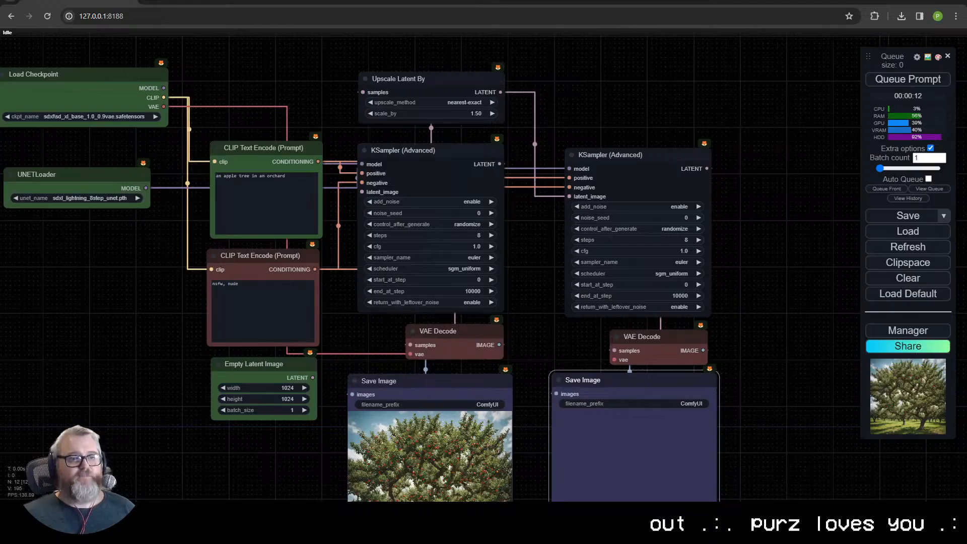
- Delete the second KSampler (Advanced) node
drag(184, 169, 211, 198)
scroll(508, 321, up, 5)
click(494, 197)
click(662, 182)
drag(662, 182, 555, 189)
click(554, 189)
scroll(553, 188, down, 2)
drag(494, 251, 585, 281)
key(Delete)
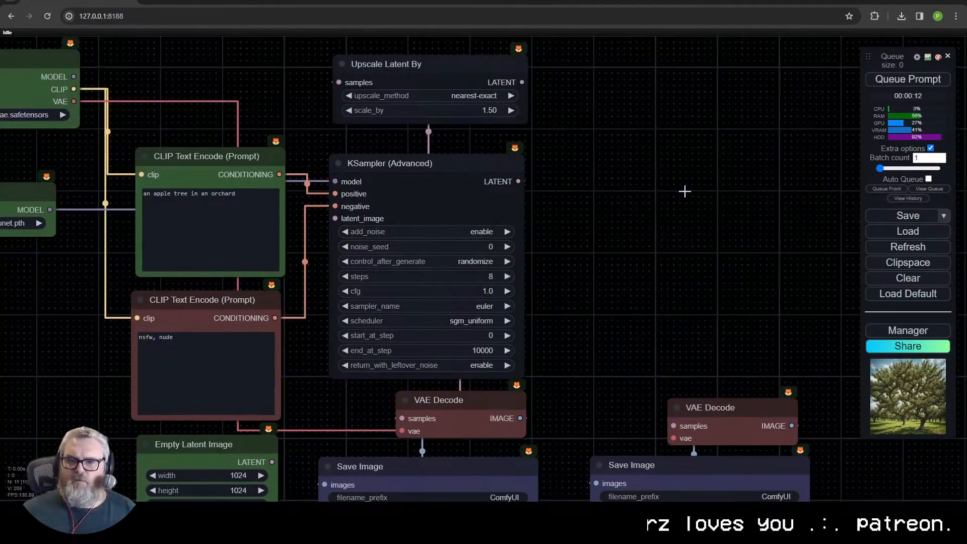
- Add a regular KSampler node in the empty space beside the KSampler (Advanced)
double_click(681, 192)
text(ksampler)
key(Return)
drag(720, 182, 628, 177)
- Connect the upscaled latent, UNETLoader model and both prompts to the KSampler, and its output to the second VAE Decode
drag(518, 181, 595, 232)
drag(522, 82, 595, 232)
drag(50, 210, 595, 195)
drag(279, 174, 595, 208)
drag(275, 318, 594, 220)
scroll(607, 216, down, 3)
drag(725, 201, 657, 374)
- Set the regular KSampler to the sgm_uniform scheduler, cfg 1.0 and 8 steps
click(704, 296)
click(714, 330)
click(701, 272)
text(1)
click(706, 262)
text(8)
click(854, 260)
click(786, 151)
click(443, 103)
- Connect the checkpoint's VAE to the second VAE Decode and the empty latent to the first sampler, and queue the prompt
click(908, 80)
click(484, 311)
drag(206, 130, 657, 383)
click(908, 79)
click(485, 294)
drag(355, 401, 402, 218)
click(908, 80)
- Move both Save Image nodes down below the samplers and generate the images again
scroll(775, 363, down, 4)
drag(776, 362, 736, 214)
drag(550, 242, 550, 282)
drag(670, 241, 660, 281)
scroll(591, 352, up, 6)
scroll(591, 353, down, 3)
click(900, 80)
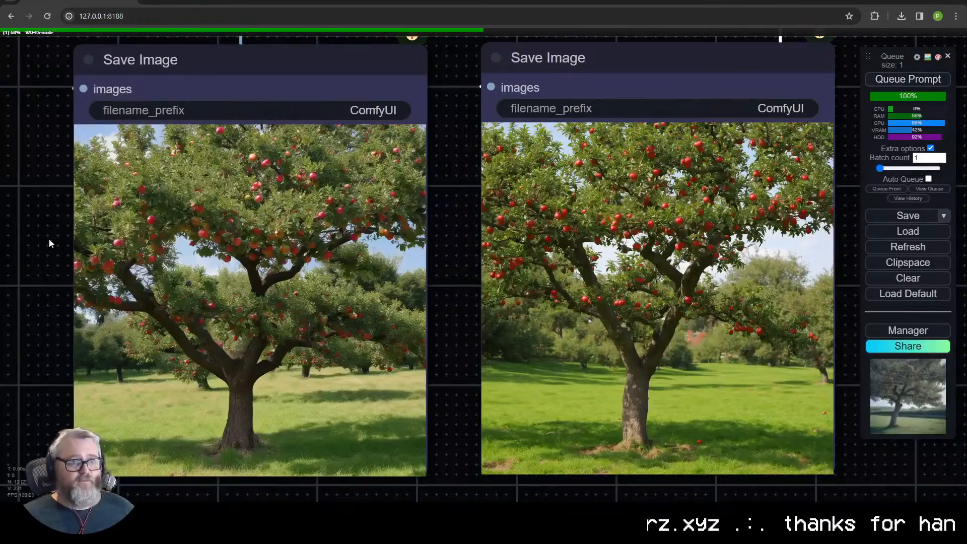
- Set the regular KSampler's denoise to 0.5 and queue the prompt
scroll(448, 241, down, 8)
drag(448, 241, 354, 476)
click(479, 232)
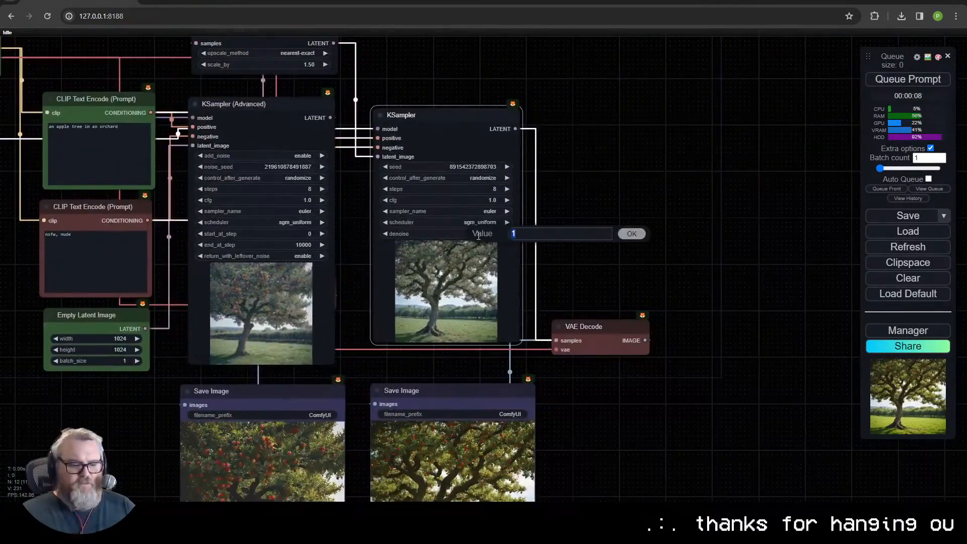
text(0.5)
key(Return)
drag(705, 322, 735, 197)
click(901, 79)
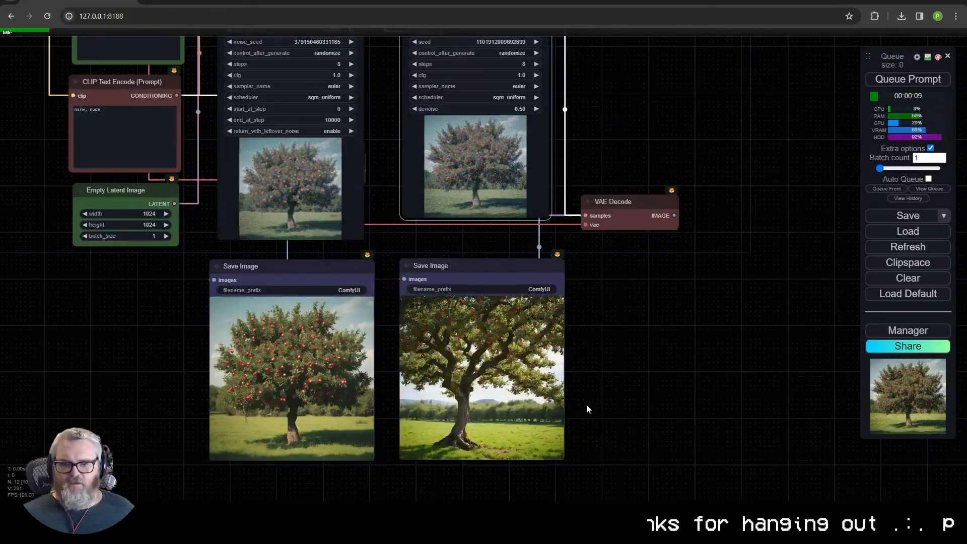
- Set the Upscale Latent By factor to 2.00 and enlarge the second Save Image node
scroll(582, 405, up, 15)
scroll(581, 361, down, 14)
drag(609, 186, 624, 474)
click(315, 146)
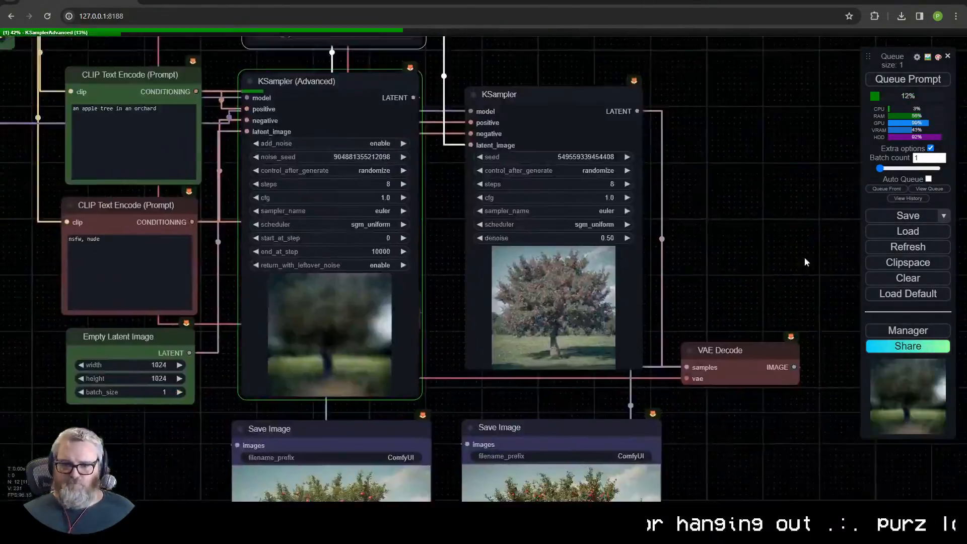
drag(807, 403, 690, 91)
scroll(605, 252, up, 1)
drag(531, 313, 757, 523)
scroll(593, 331, down, 3)
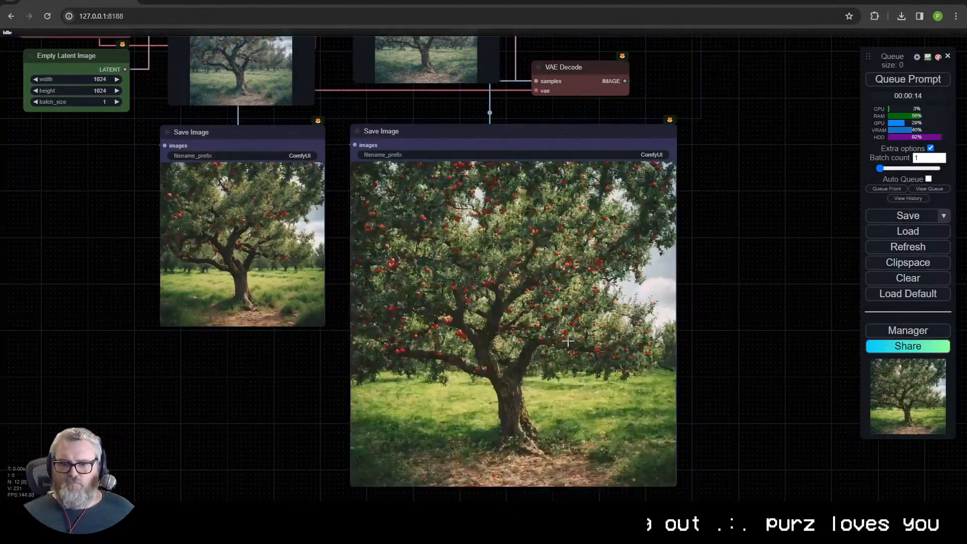
- Run the two-pass workflow once more and compare the base image with the upscaled one
scroll(593, 330, up, 15)
scroll(579, 302, down, 13)
drag(524, 81, 559, 261)
key(ctrl+Return)
drag(658, 320, 673, 51)
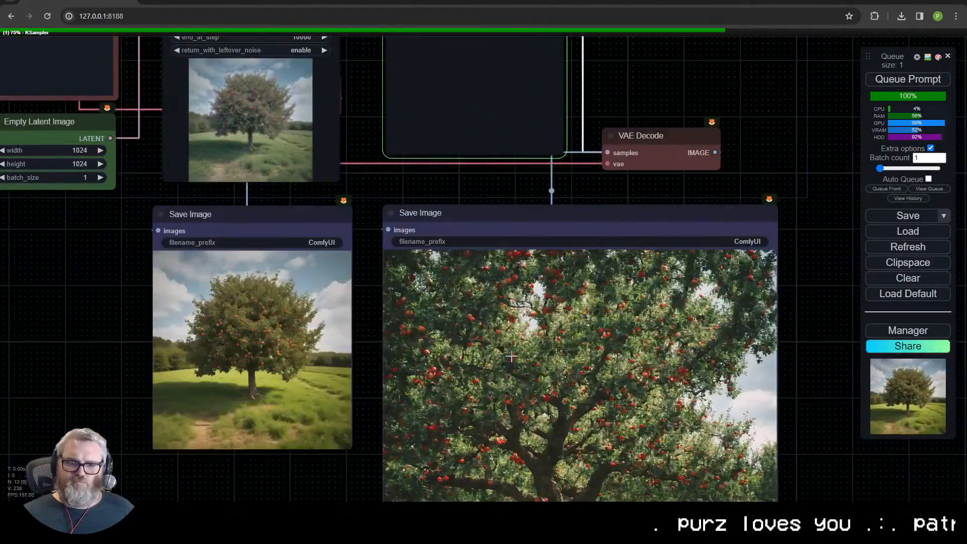
drag(600, 315, 578, 168)
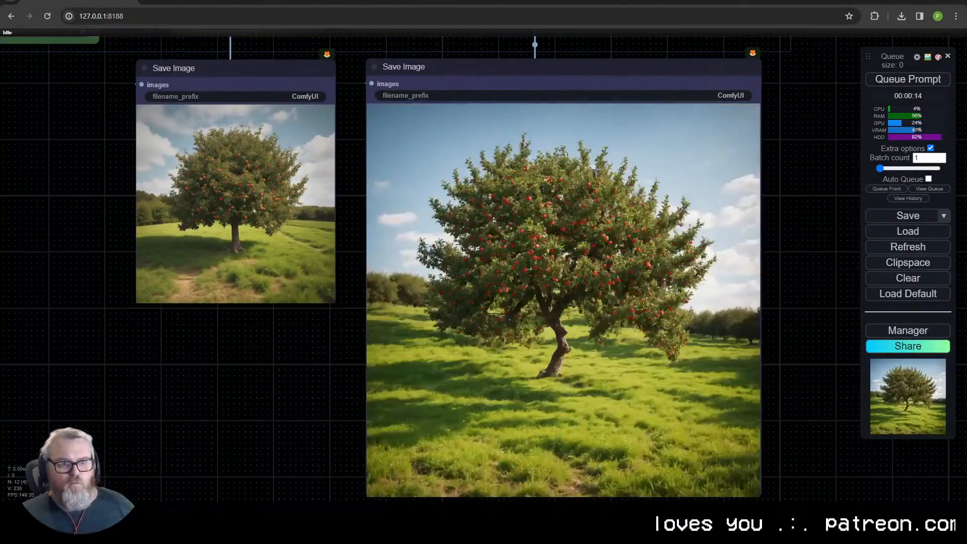
scroll(593, 282, up, 10)
scroll(593, 257, down, 8)
- Delete the second-pass KSampler together with its VAE Decode and Save Image nodes
scroll(592, 257, down, 9)
drag(600, 130, 603, 272)
drag(690, 297, 509, 201)
key(Delete)
- Move Save Image beside the KSampler (Advanced) and tidy the UNETLoader directly under Load Checkpoint
scroll(454, 323, up, 3)
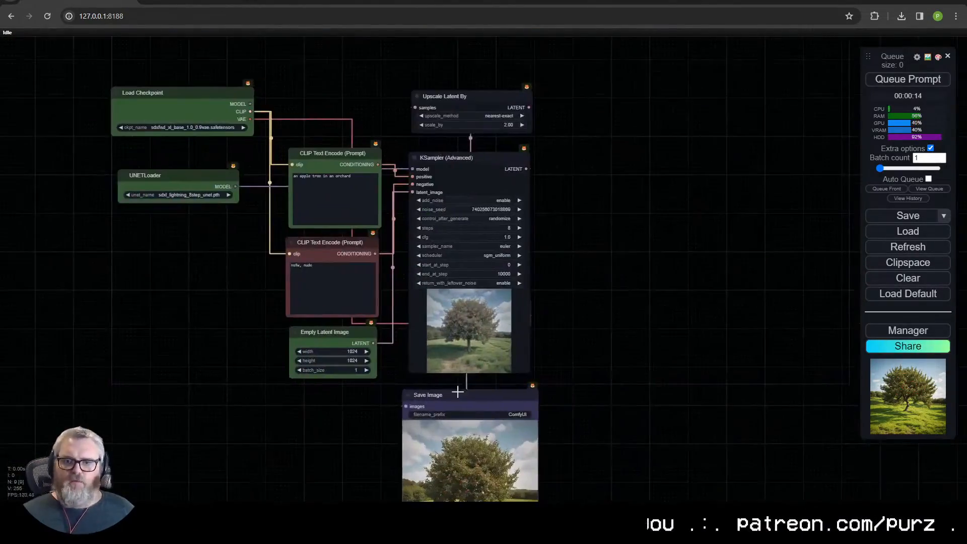
drag(455, 391, 682, 201)
scroll(682, 201, up, 3)
drag(725, 151, 709, 117)
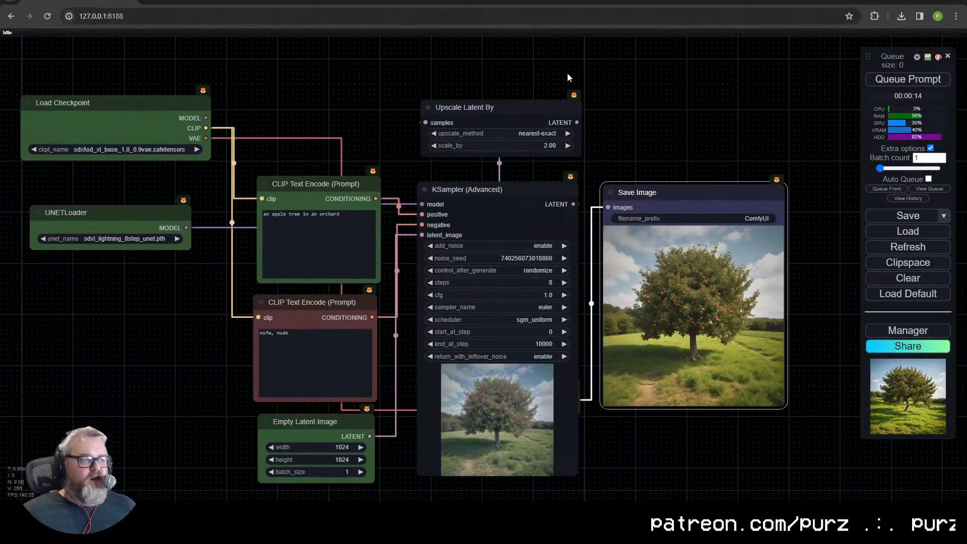
drag(136, 211, 155, 181)
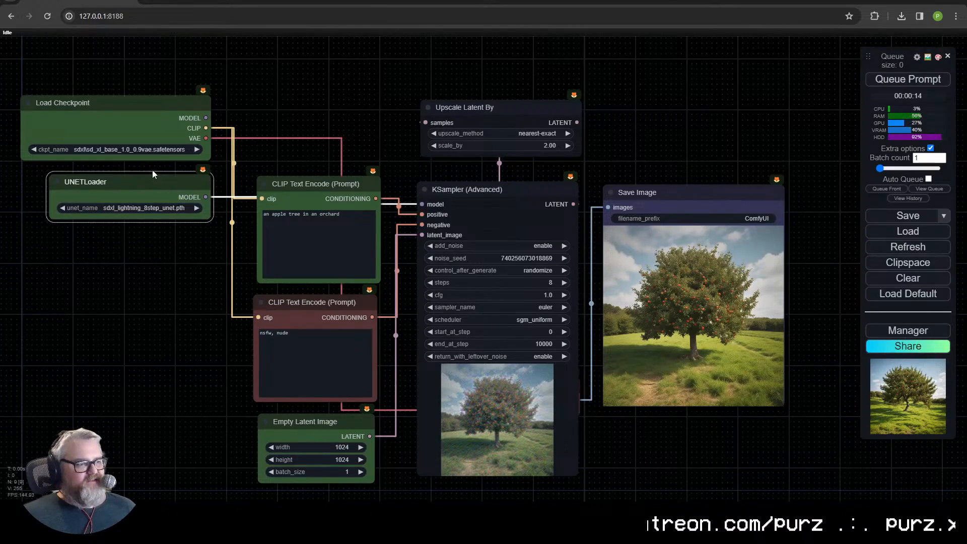
drag(311, 143, 340, 324)
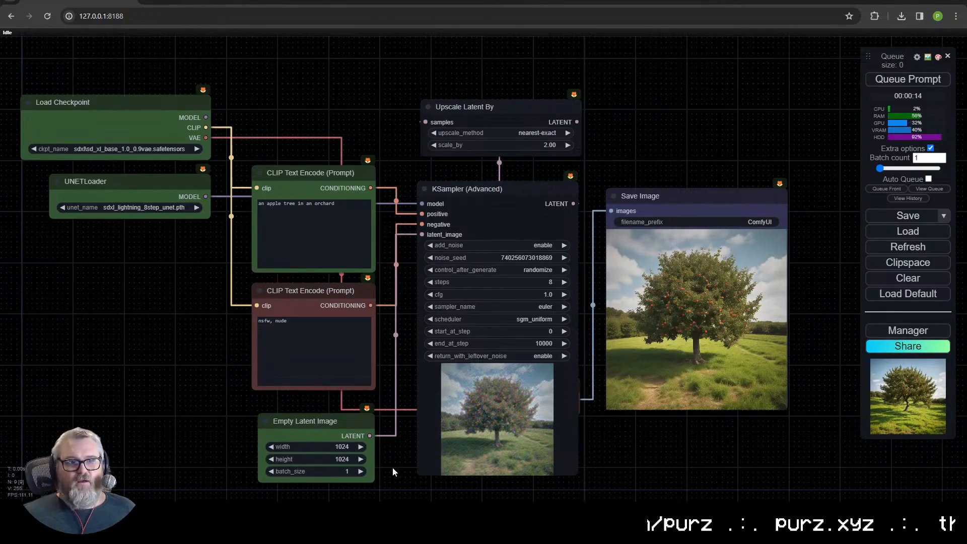
- Move the loader, prompt and Empty Latent Image nodes as a group away from the sampler to open a gap
drag(385, 479, 92, 91)
drag(297, 257, 227, 256)
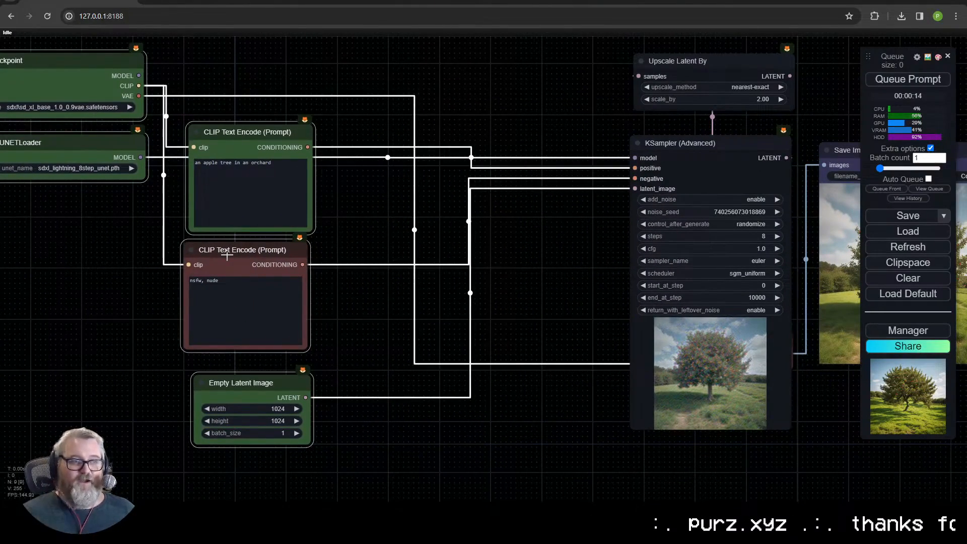
drag(489, 282, 361, 283)
click(355, 244)
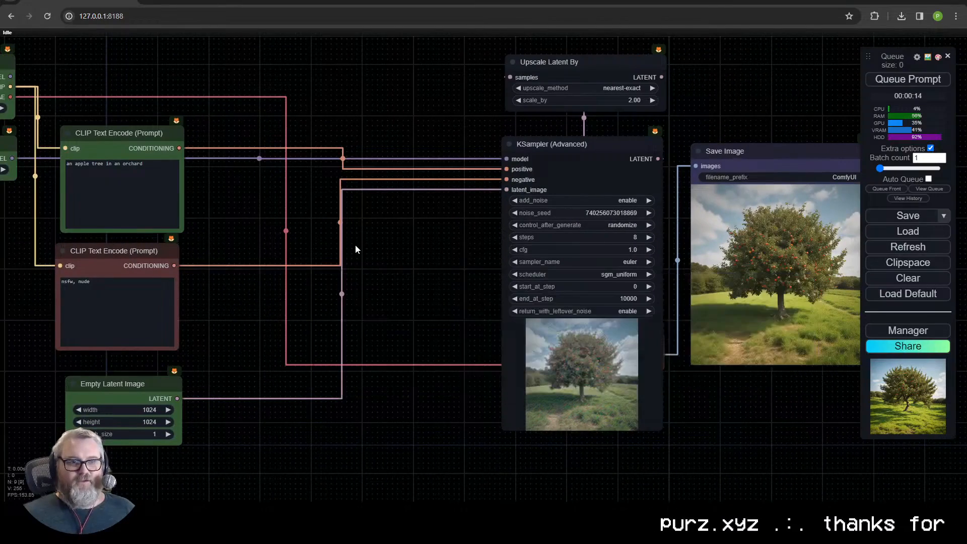
- Add a Gen1 AnimateDiff Loader node to the gap between the prompts and the sampler
double_click(327, 255)
text(animate)
right_click(200, 232)
click(206, 232)
scroll(367, 61, up, 6)
click(366, 61)
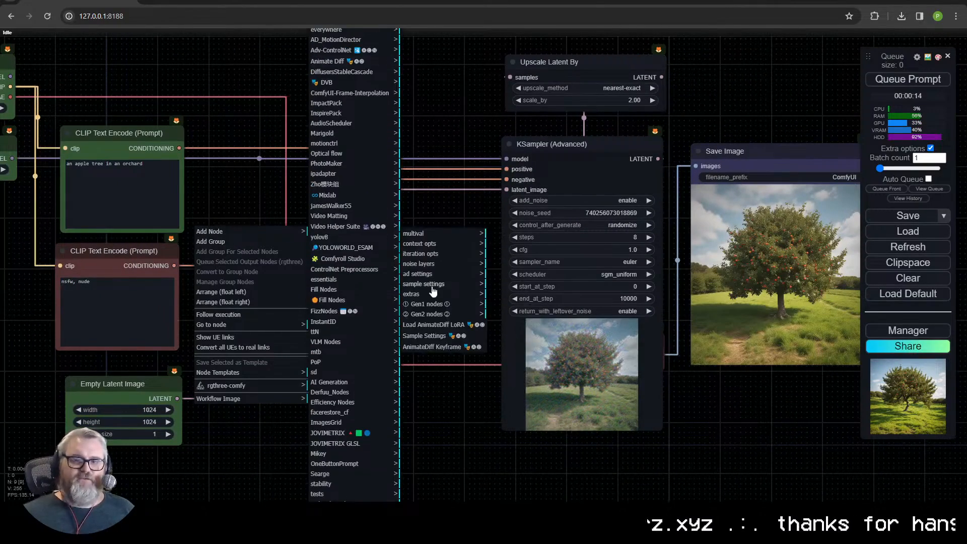
click(426, 306)
click(524, 237)
drag(242, 307, 311, 266)
- Route the UNETLoader model through the AnimateDiff Loader into the KSampler (Advanced), and move the loader above the other nodes
drag(233, 166, 345, 201)
drag(125, 193, 393, 234)
drag(542, 233, 621, 194)
drag(477, 336, 484, 60)
drag(484, 76, 482, 339)
- Set the AnimateDiff Loader to the hotshotxl_mm_v1.pth model and the linear (HotshotXL/default) beta schedule
click(483, 303)
click(513, 329)
click(482, 316)
click(509, 372)
scroll(480, 266, up, 10)
scroll(493, 422, down, 8)
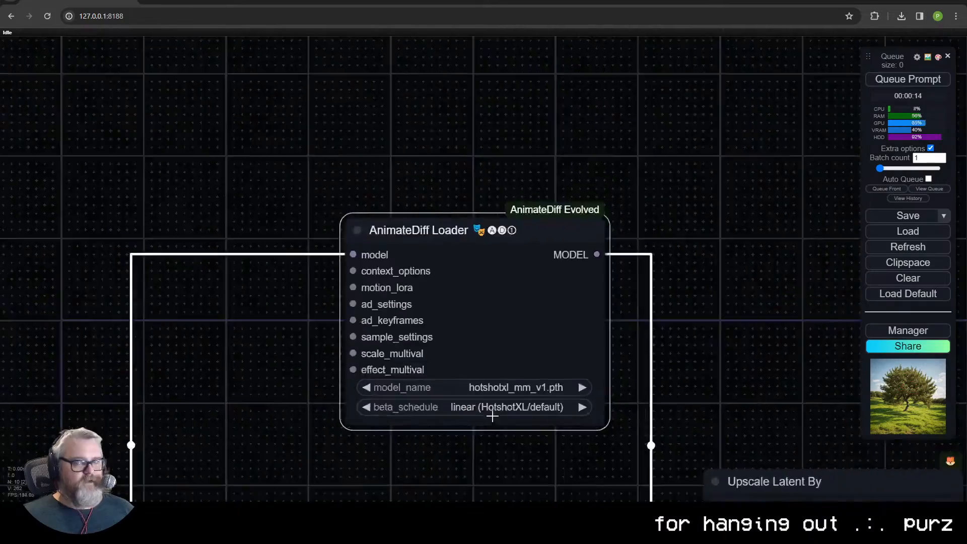
- Add a Context Options Looped Uniform node to the AnimateDiff Loader's context_options input and place it above the loader
drag(491, 443, 507, 351)
drag(404, 217, 442, 54)
click(499, 128)
drag(524, 81, 477, 27)
drag(563, 73, 552, 222)
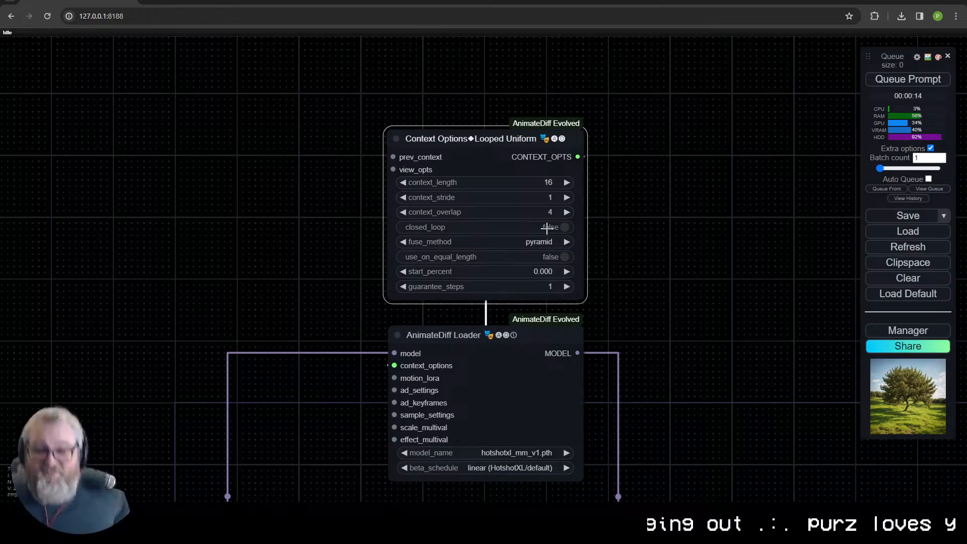
- Set context_length to 8 and closed_loop to false on the Context Options Looped Uniform node
click(554, 227)
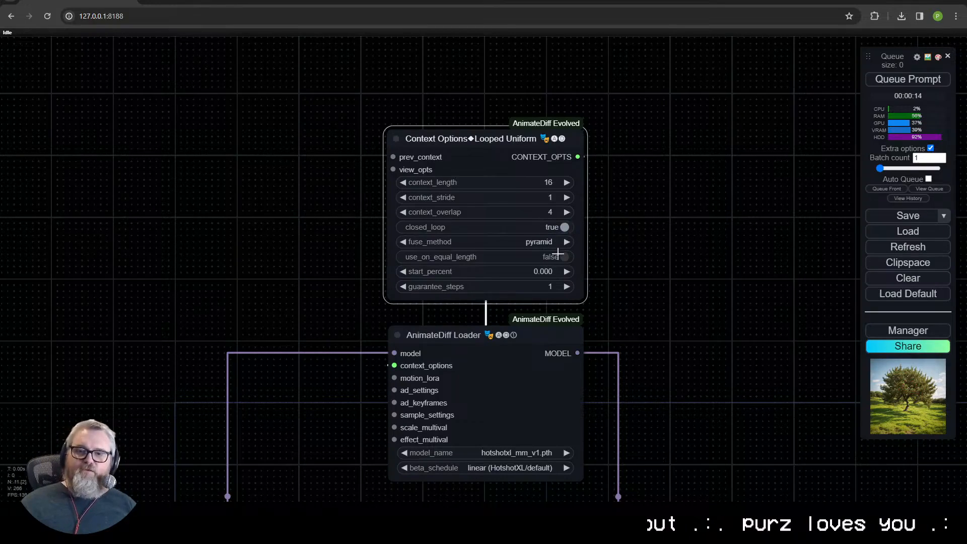
click(551, 182)
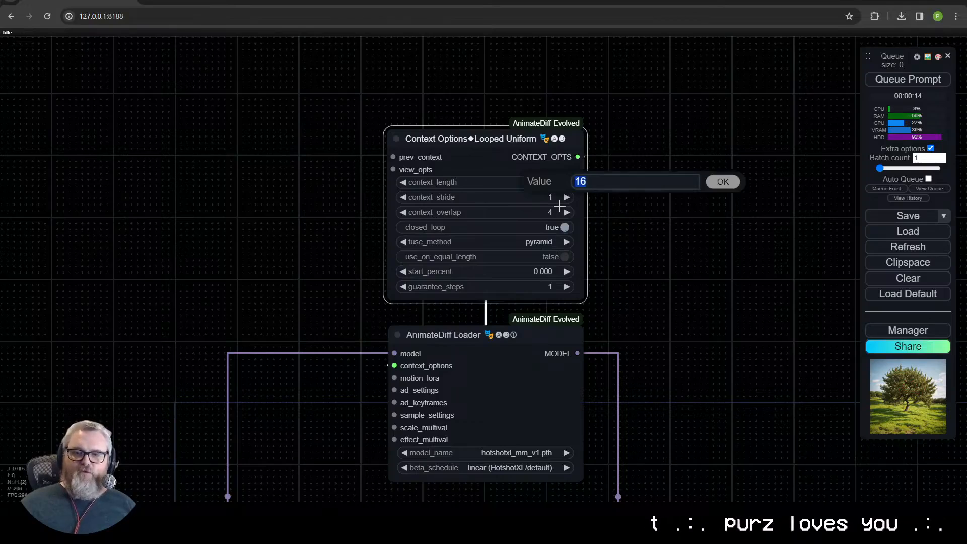
text(8)
key(Return)
click(537, 229)
scroll(543, 251, down, 2)
drag(596, 298, 574, 265)
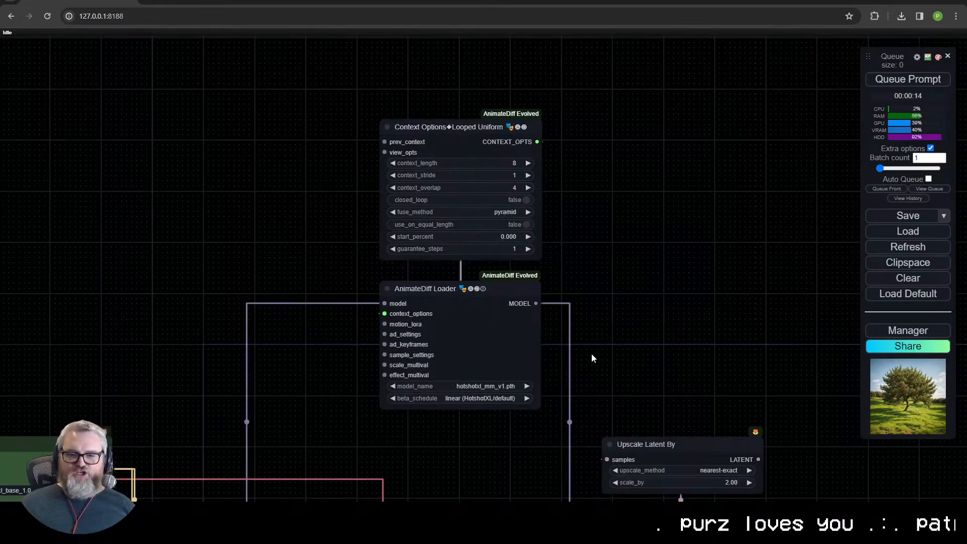
- Examine the AnimateDiff nodes and their model connections to the loaders and the sampler
scroll(566, 337, up, 4)
scroll(559, 339, down, 1)
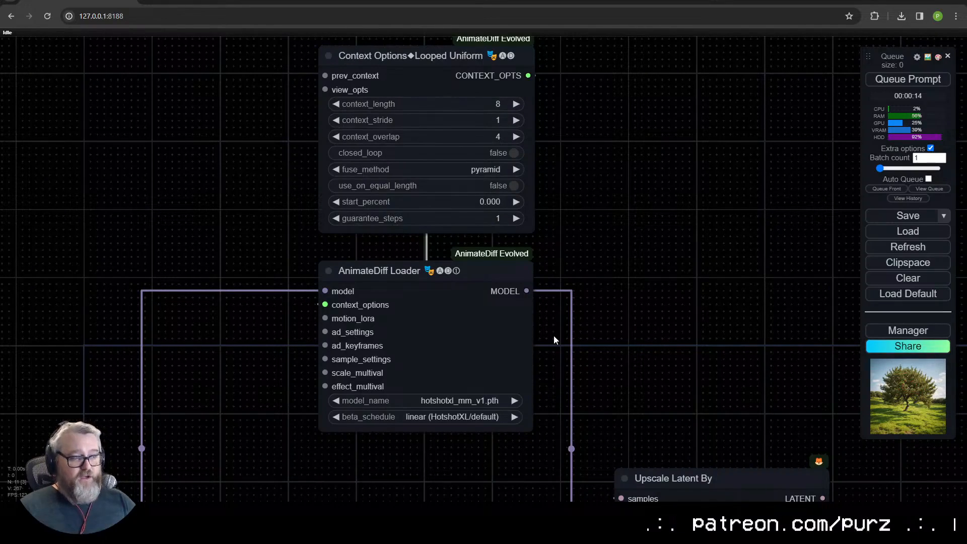
scroll(618, 271, down, 4)
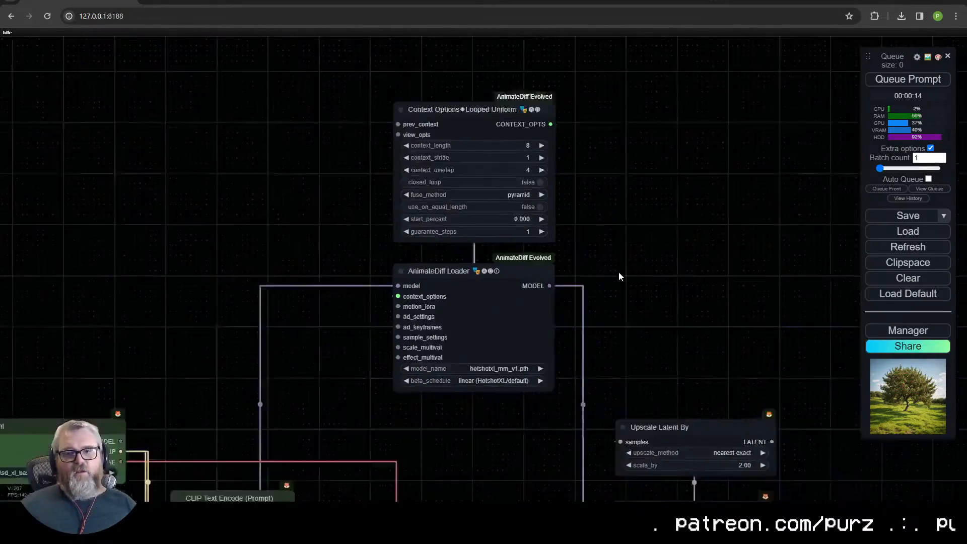
scroll(596, 259, down, 1)
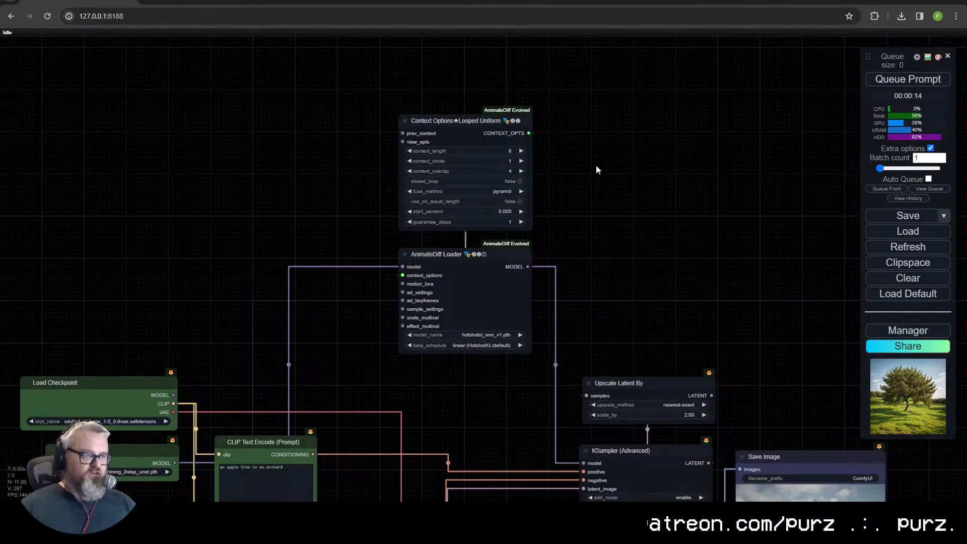
drag(559, 345, 489, 232)
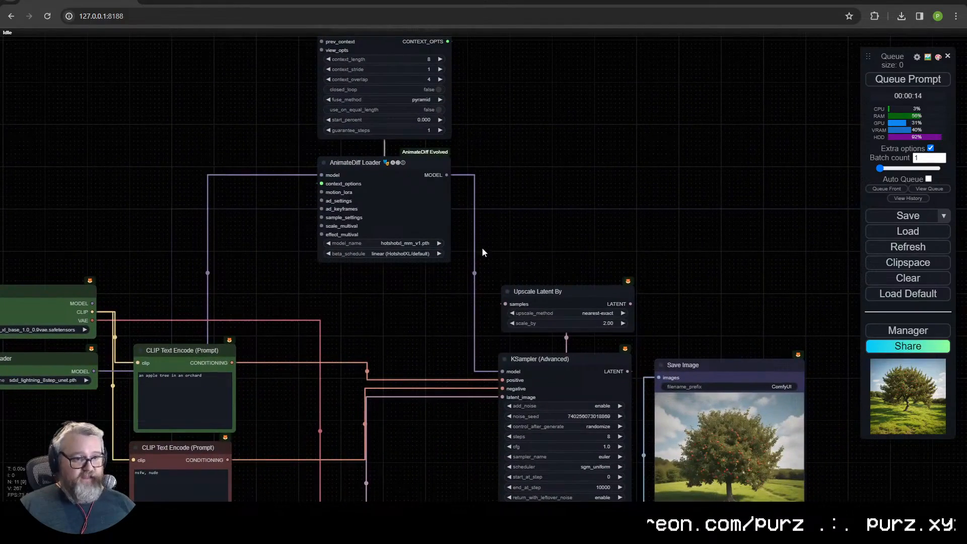
drag(466, 195, 483, 303)
scroll(482, 303, up, 3)
scroll(196, 246, down, 2)
drag(97, 294, 438, 133)
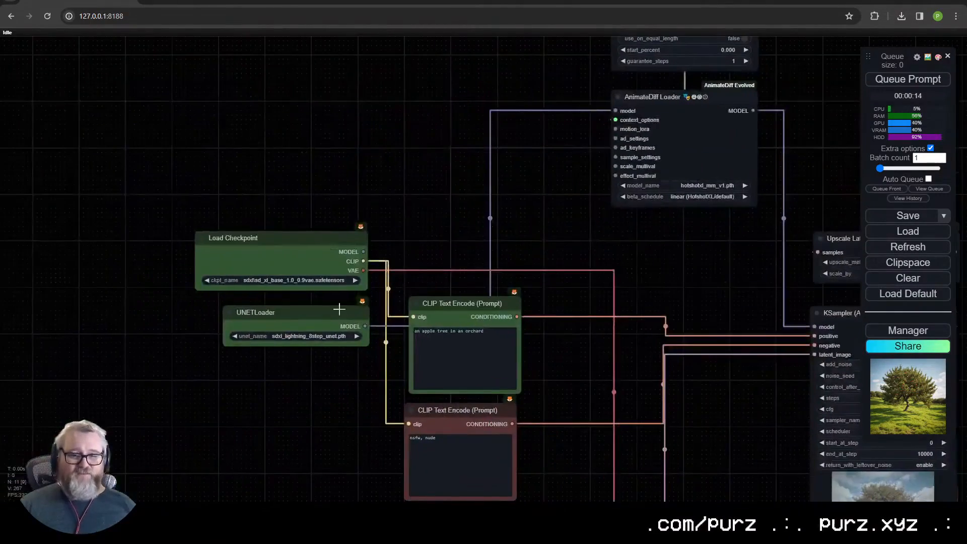
- Set the UNETLoader's unet_name to sdxl_lightning_2step_unet.pth
click(310, 335)
click(320, 336)
drag(556, 320, 286, 318)
drag(517, 286, 391, 277)
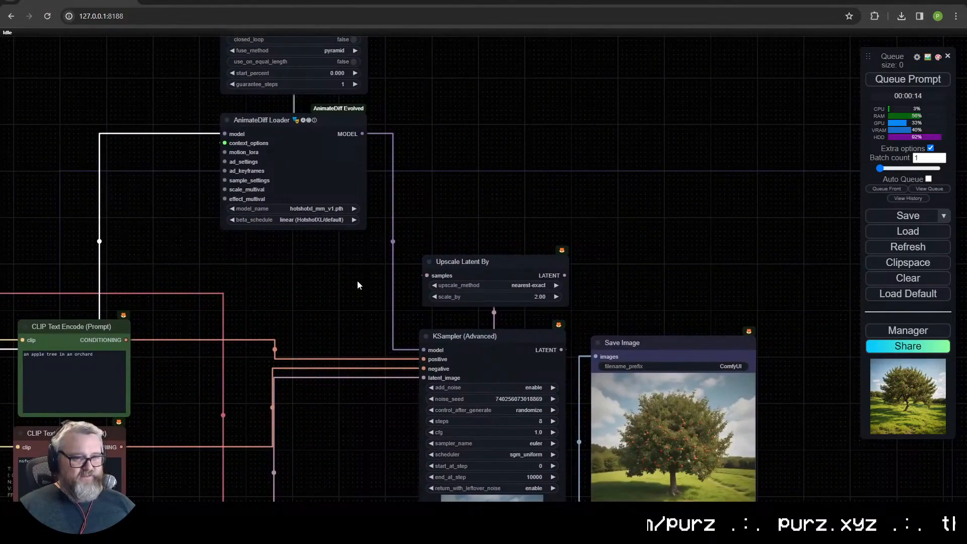
- Examine the settings and connections of the Context Options Looped Uniform and AnimateDiff Loader nodes
drag(243, 233, 284, 393)
scroll(285, 392, up, 4)
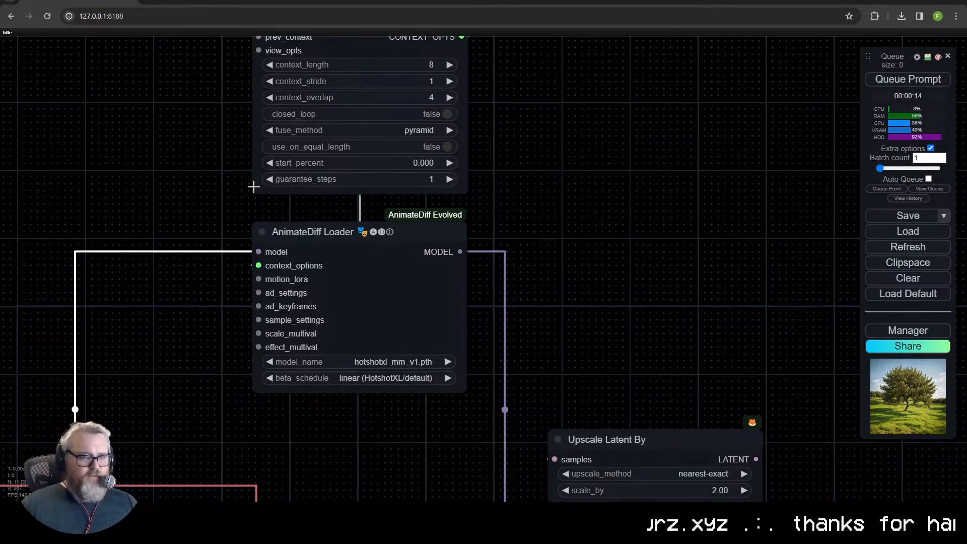
drag(259, 293, 194, 276)
click(194, 276)
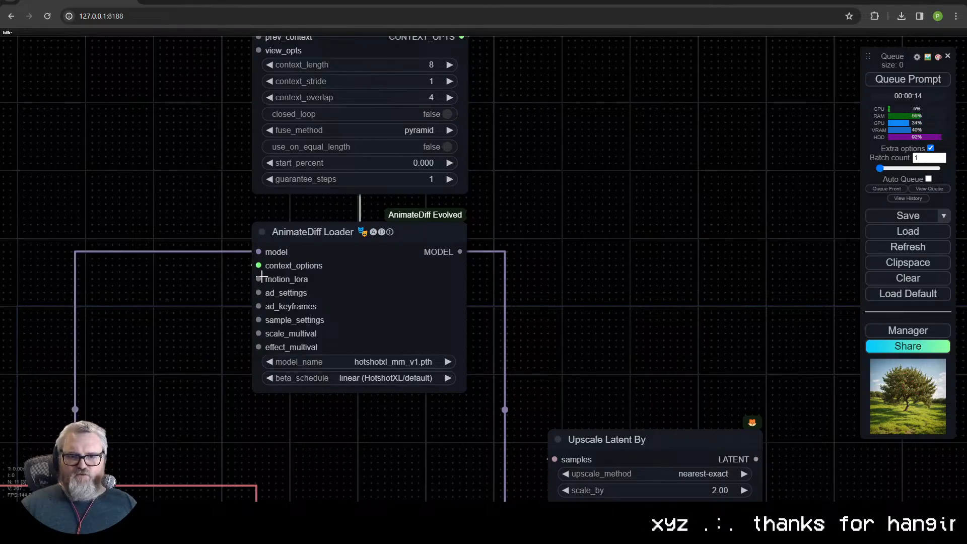
scroll(273, 308, down, 2)
scroll(294, 333, up, 2)
drag(385, 199, 404, 286)
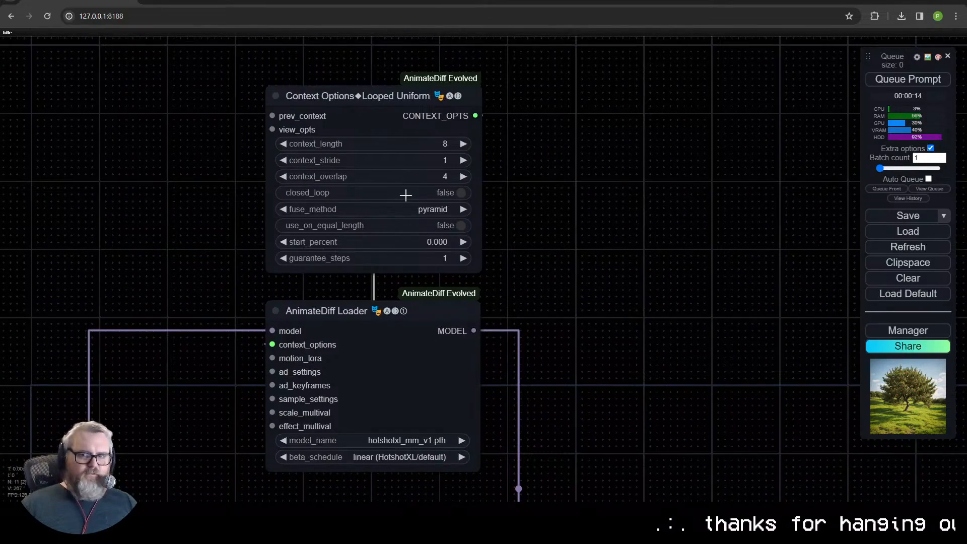
drag(611, 233, 591, 110)
drag(427, 360, 464, 299)
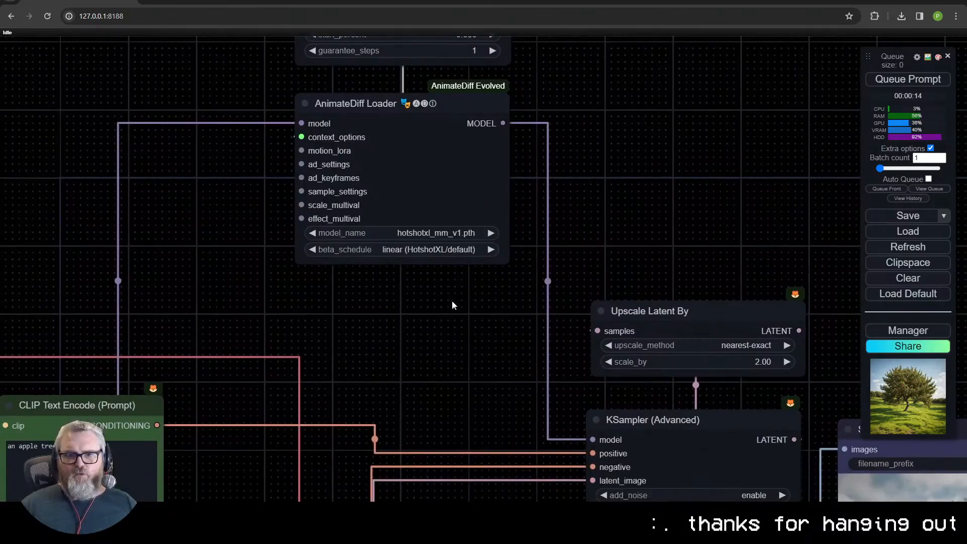
- Arrange the AnimateDiff nodes between the prompts and KSampler (Advanced), with the Empty Latent Image node beneath the negative prompt
scroll(343, 314, down, 5)
drag(344, 313, 325, 346)
ctrl+drag(402, 374, 365, 57)
shift+drag(361, 227, 394, 488)
drag(266, 478, 231, 306)
ctrl+drag(204, 468, 224, 177)
- Set the Empty Latent Image to width 768, height 432 and batch_size 24
click(241, 426)
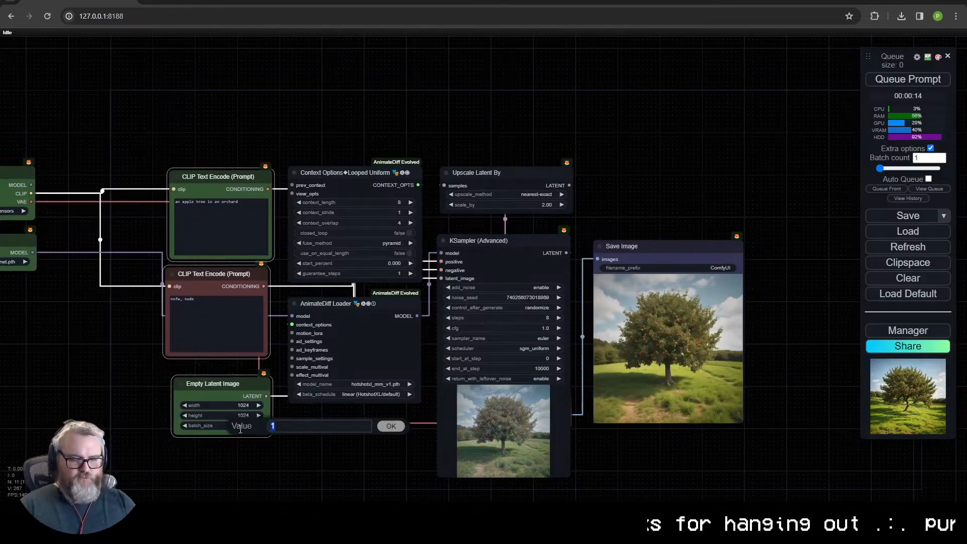
text(24)
key(Return)
click(238, 407)
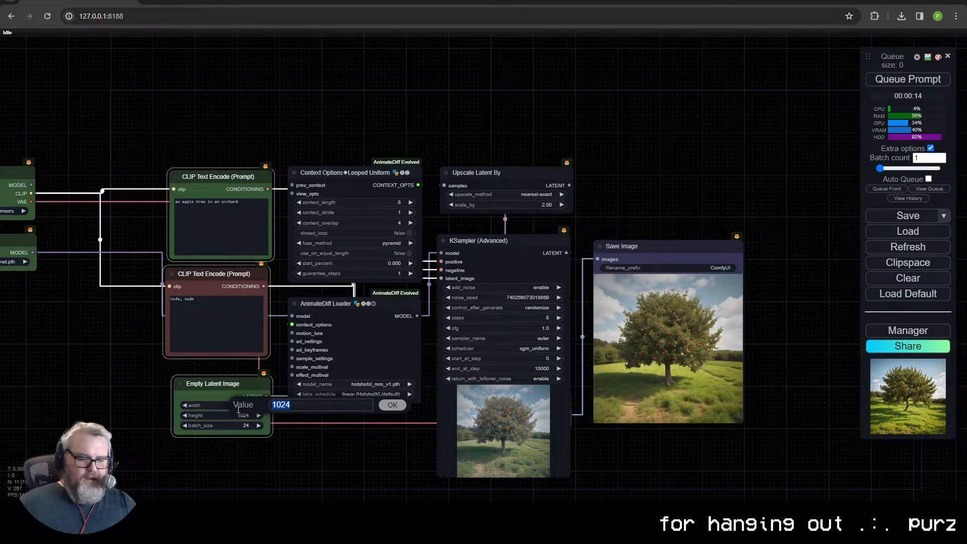
text(7)
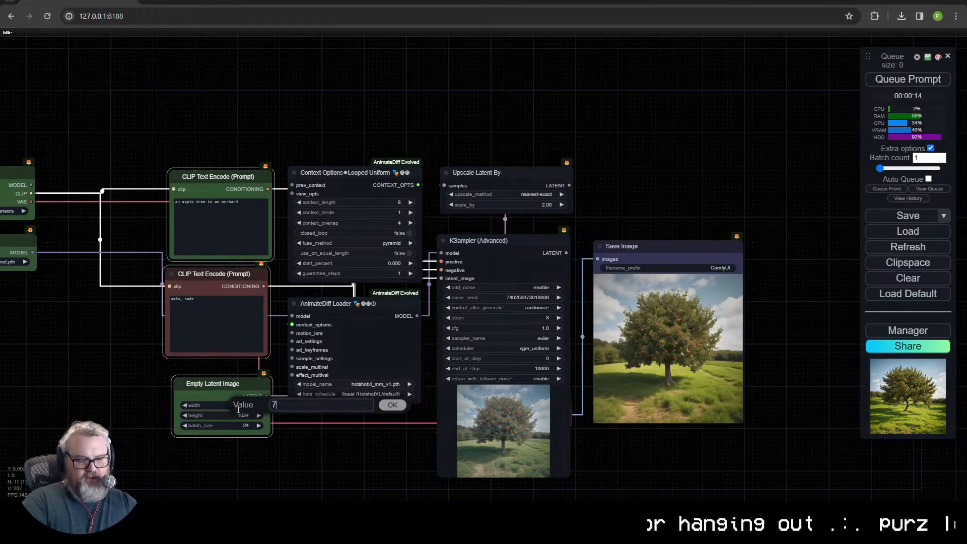
text(68)
key(Return)
click(245, 416)
text(1344)
key(Return)
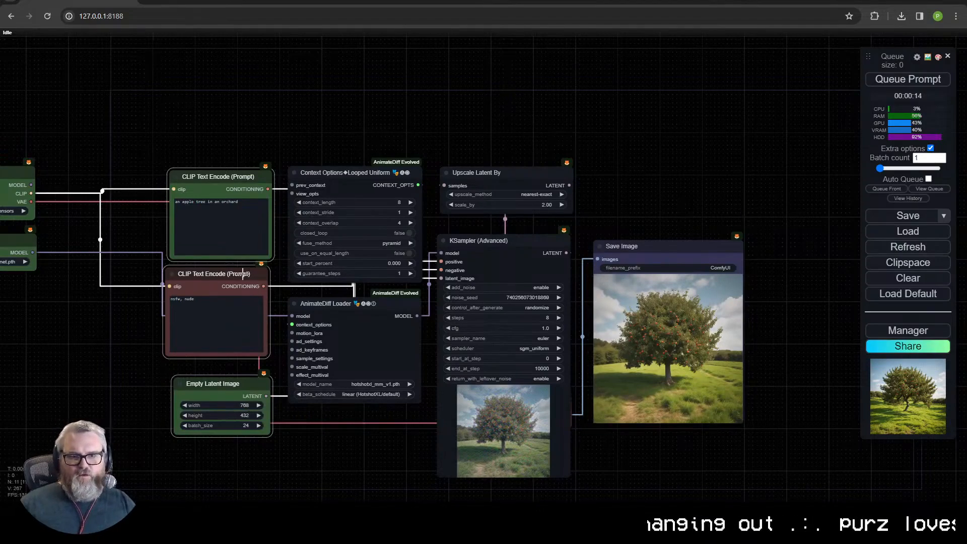
- Delete the Save Image node from the workflow
drag(240, 273, 387, 298)
drag(253, 252, 151, 201)
drag(136, 197, 245, 206)
scroll(355, 144, up, 1)
drag(354, 144, 210, 63)
click(711, 202)
key(Delete)
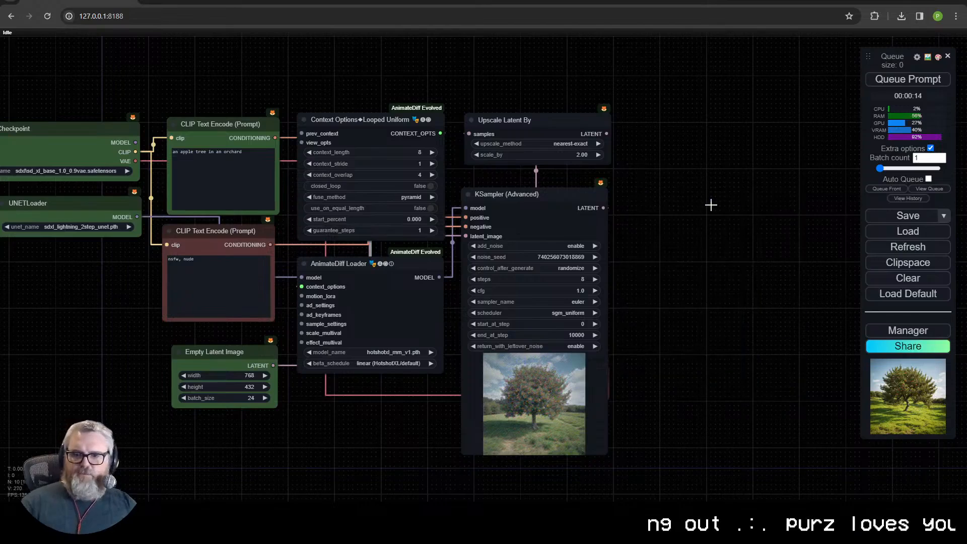
- Narrow the KSampler (Advanced) node and place the VAE Decode node directly below it
drag(603, 208, 668, 190)
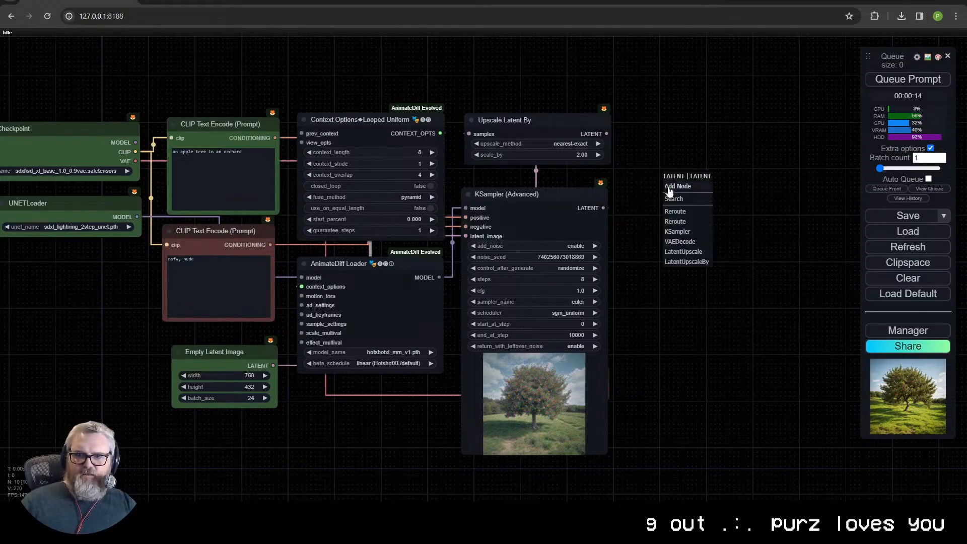
drag(631, 270, 632, 270)
drag(607, 452, 587, 358)
drag(595, 375, 614, 477)
drag(587, 356, 549, 481)
- Add a Video Combine node to the VAE Decode's IMAGE output and set its frame_rate to 24
drag(581, 491, 641, 210)
text(vi)
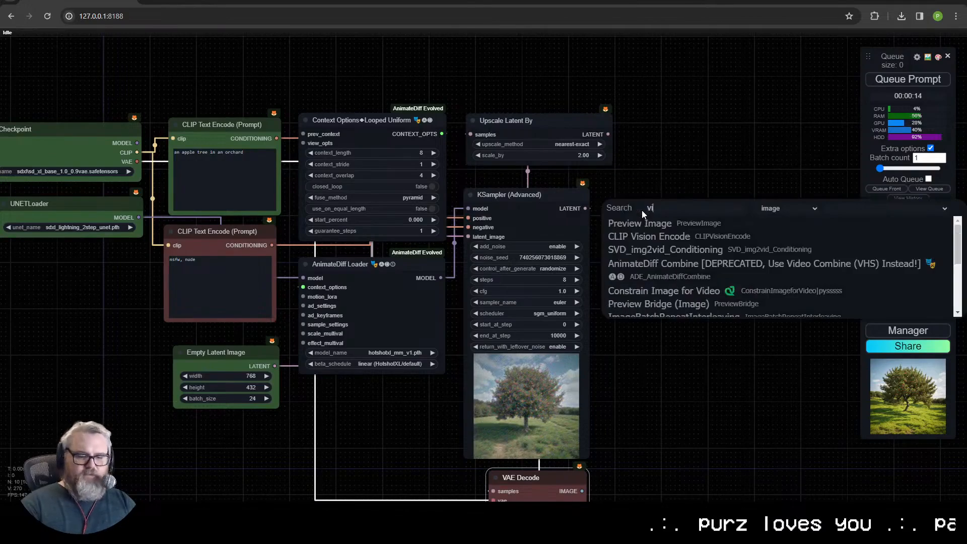
text(deo co)
key(Return)
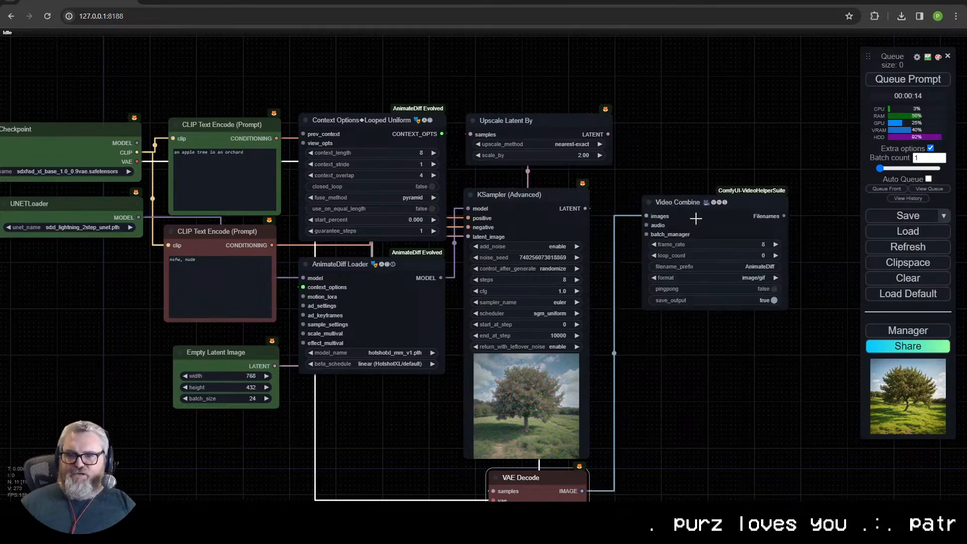
double_click(747, 252)
text(24)
key(Return)
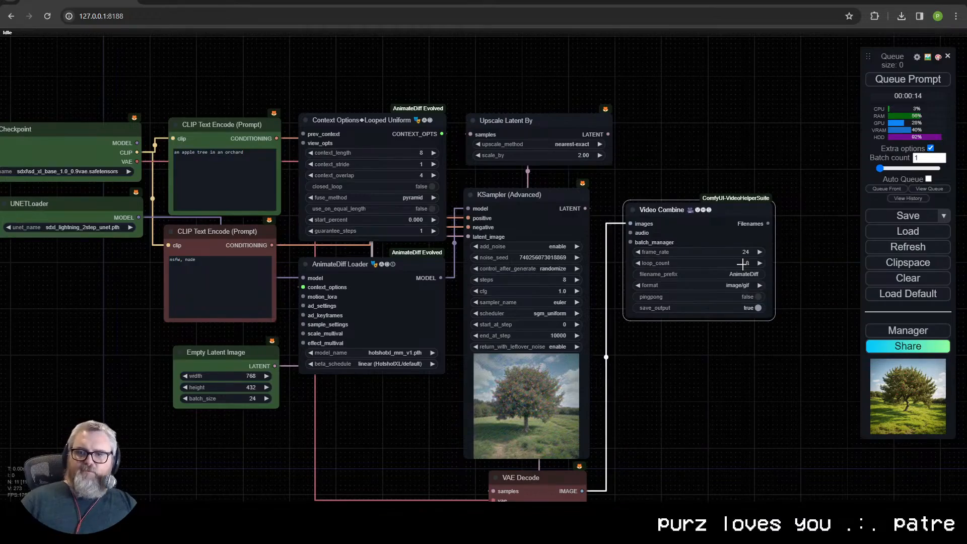
- Set the Video Combine node's filename_prefix to Hotshot\Lightning-Hotshot
scroll(743, 384, up, 3)
drag(730, 386, 529, 380)
scroll(528, 381, up, 4)
click(534, 221)
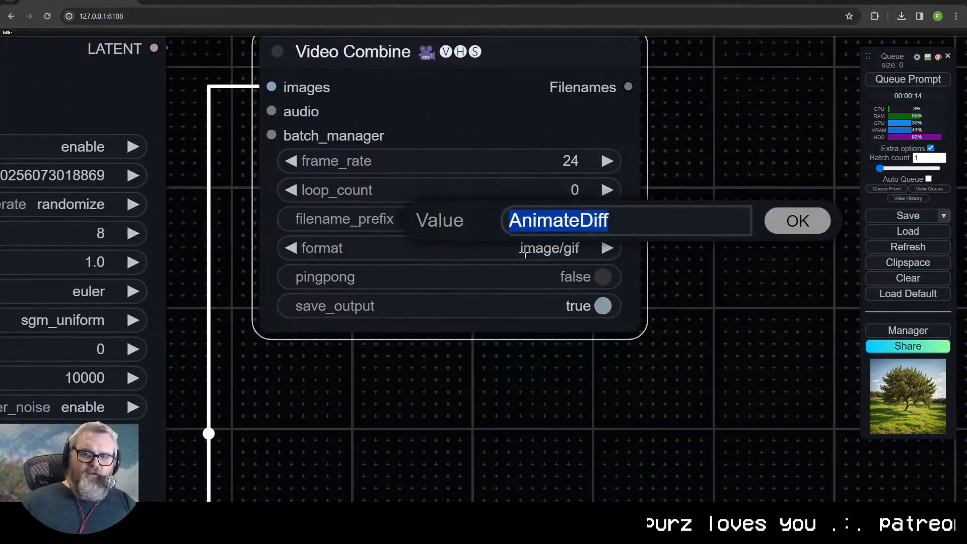
text(Hotshot\Lightning-Hotshot\)
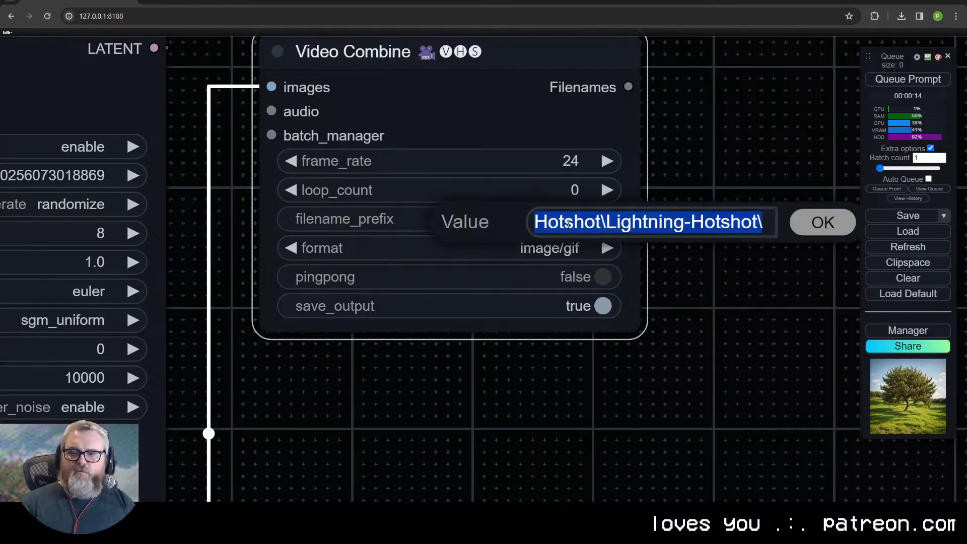
key(End)
key(Return)
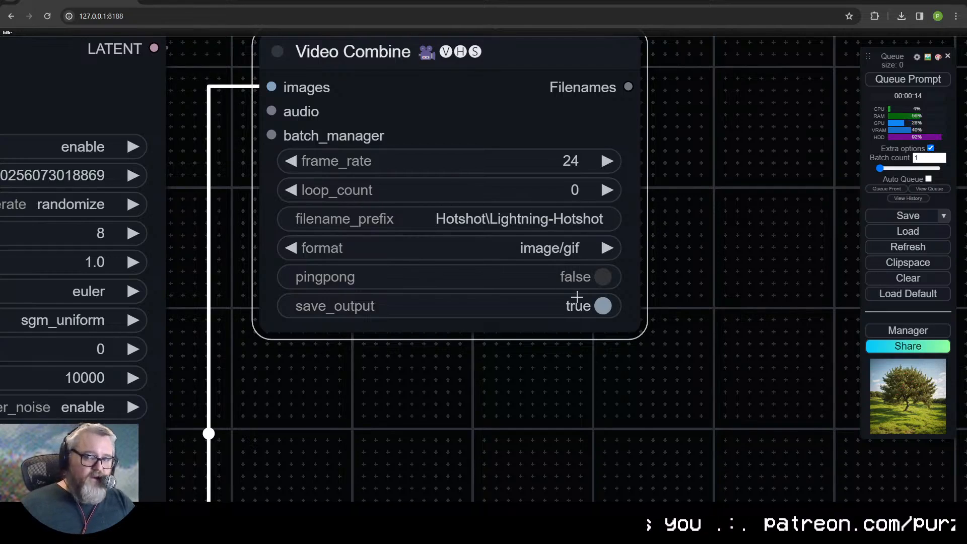
- Queue the prompt and open the list of running and pending jobs
scroll(573, 301, down, 7)
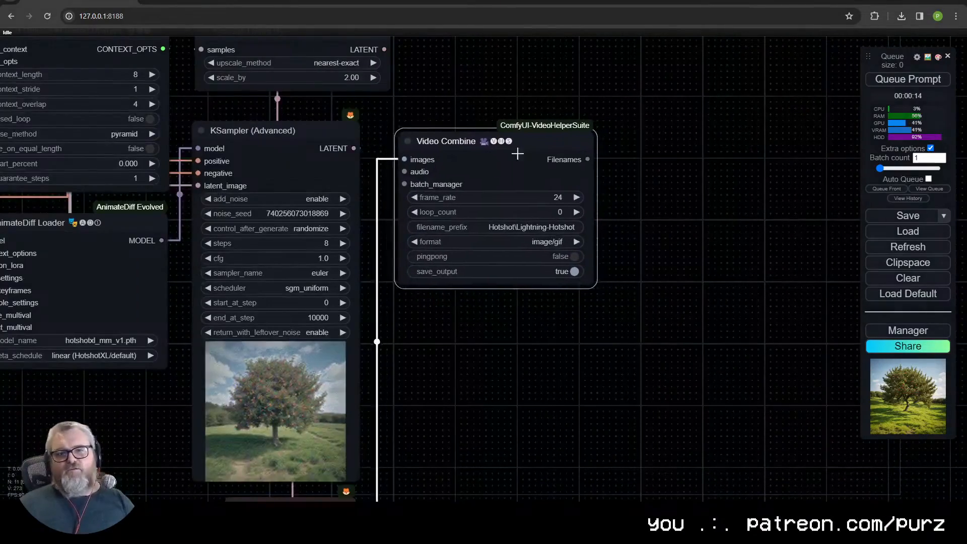
drag(488, 378, 563, 353)
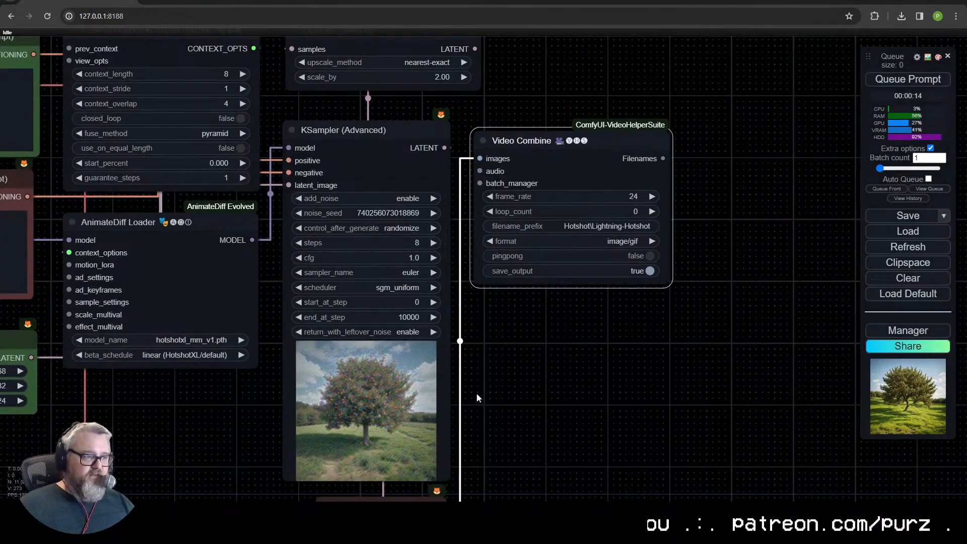
click(932, 90)
scroll(551, 331, down, 3)
drag(551, 332, 649, 352)
scroll(739, 341, down, 1)
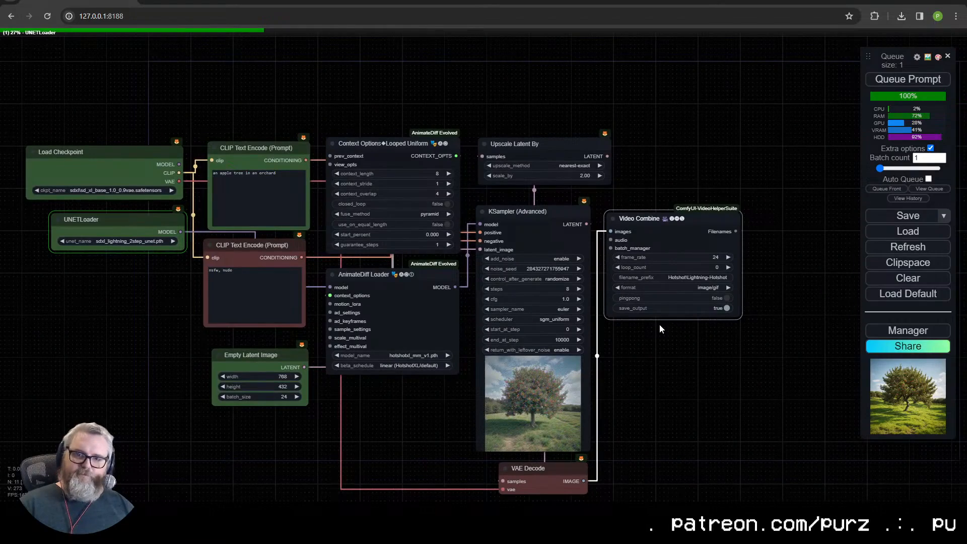
click(929, 189)
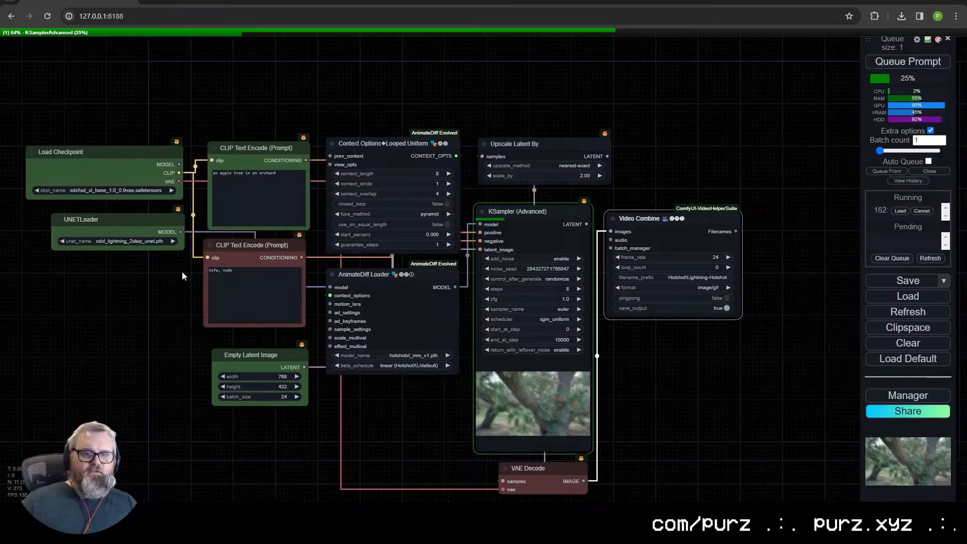
- Check the UNETLoader's model and set the KSampler (Advanced) steps to 2 to match it
scroll(183, 272, up, 4)
drag(161, 295, 157, 262)
scroll(213, 293, down, 2)
scroll(200, 239, up, 3)
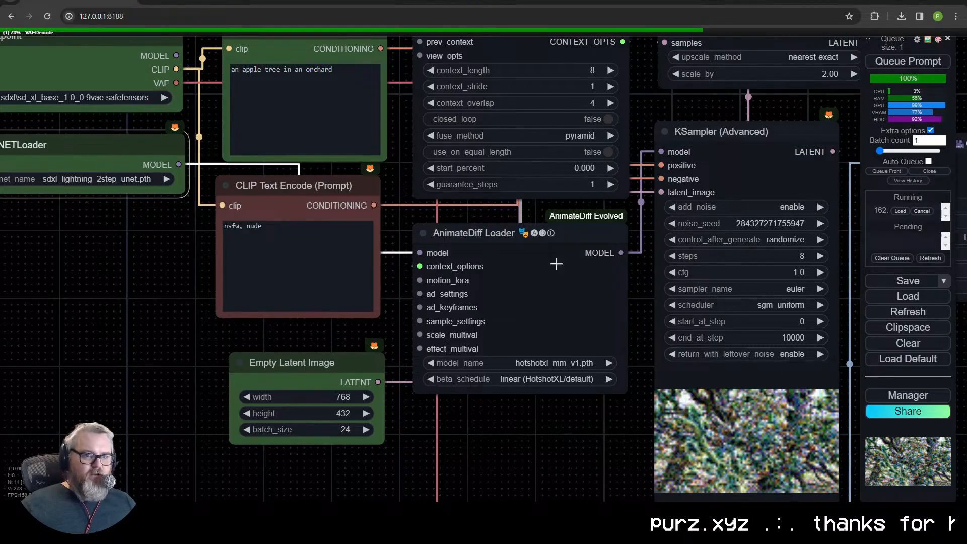
drag(525, 431, 240, 311)
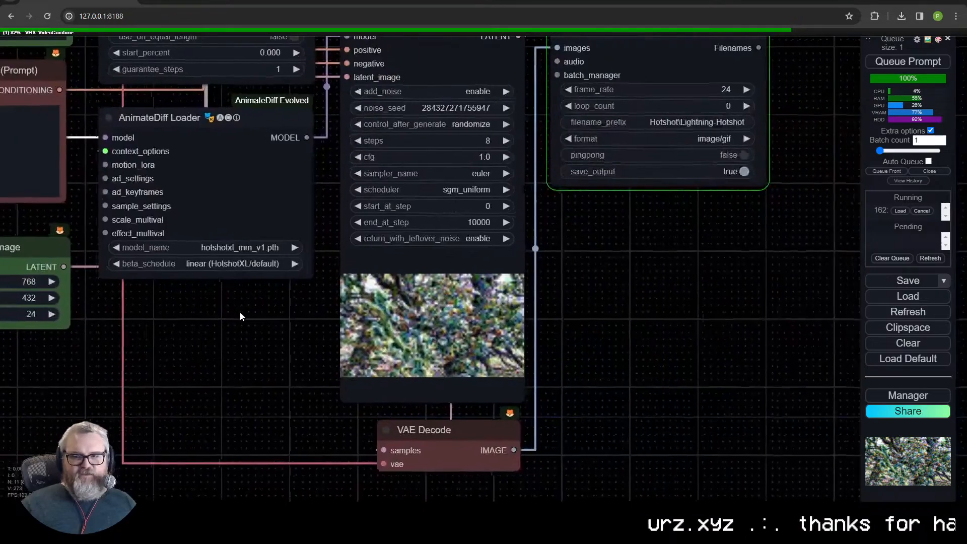
scroll(383, 241, down, 6)
scroll(512, 325, up, 3)
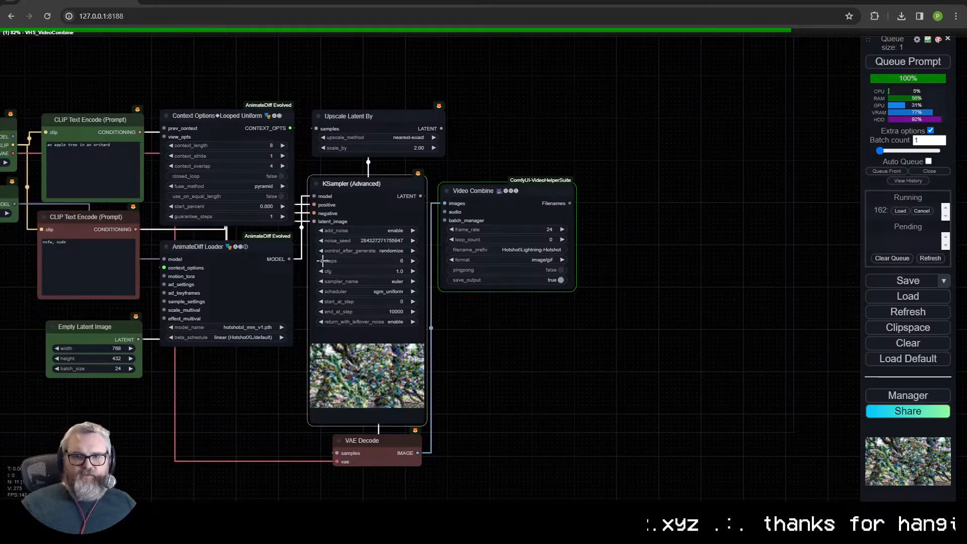
drag(227, 379, 571, 392)
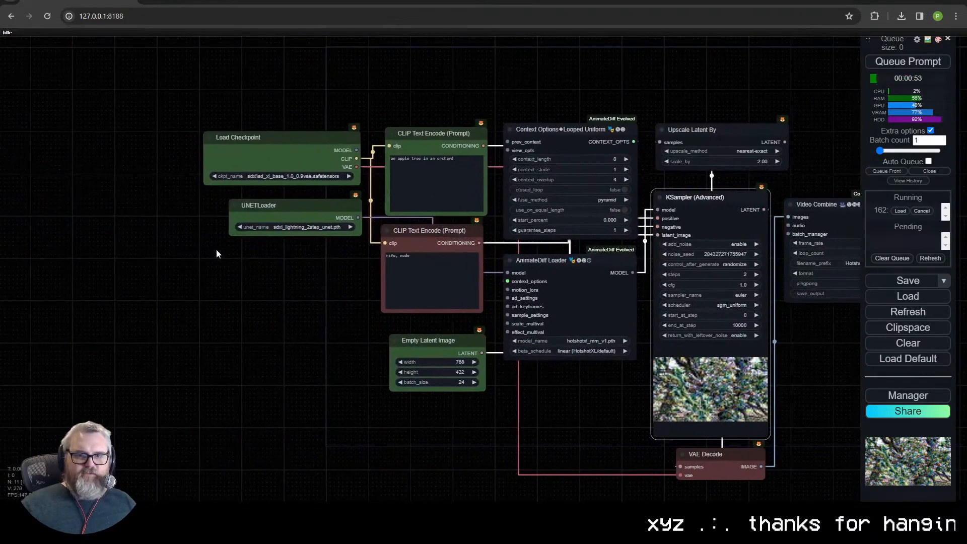
- Inspect the generated animation in the Video Combine node and queue the prompt again
scroll(290, 268, up, 10)
drag(362, 226, 267, 369)
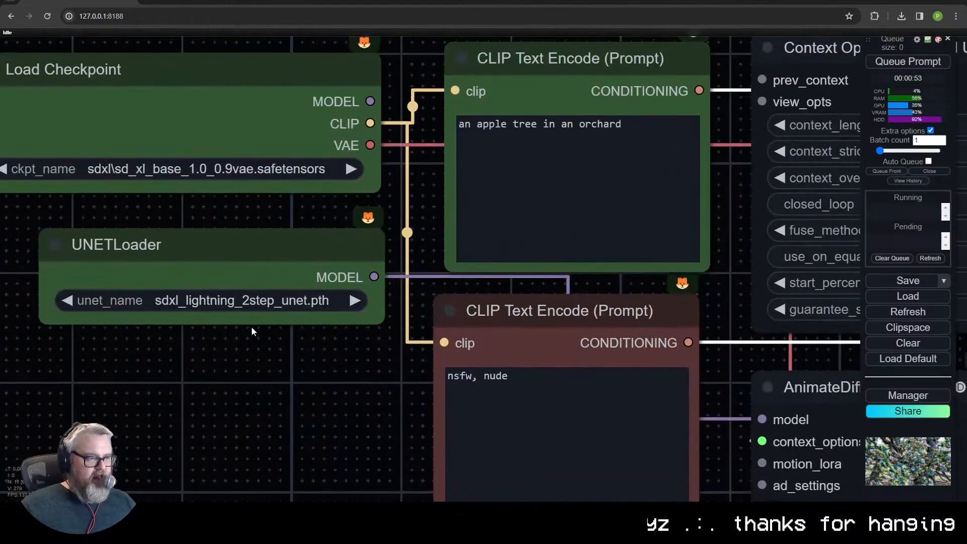
scroll(323, 383, down, 7)
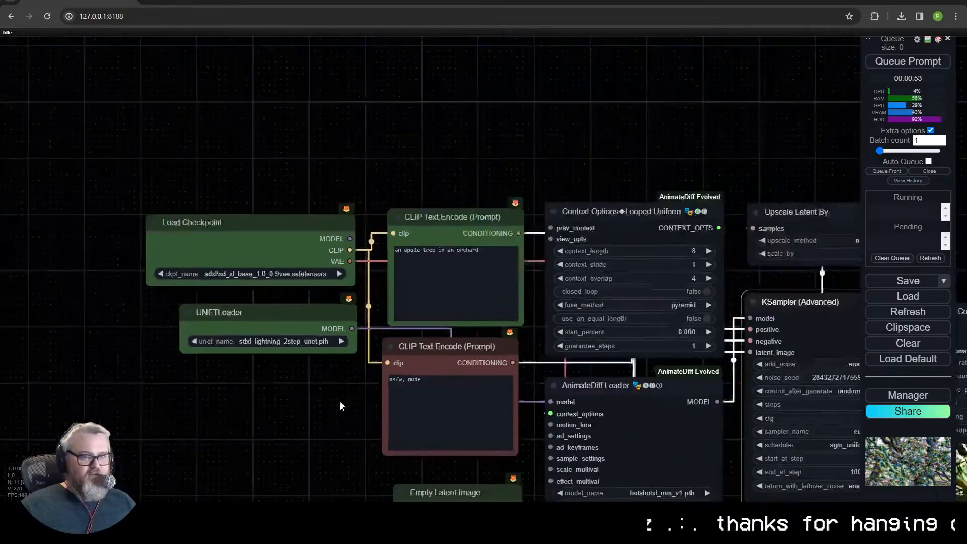
drag(670, 496, 451, 353)
drag(786, 403, 432, 436)
scroll(432, 437, up, 9)
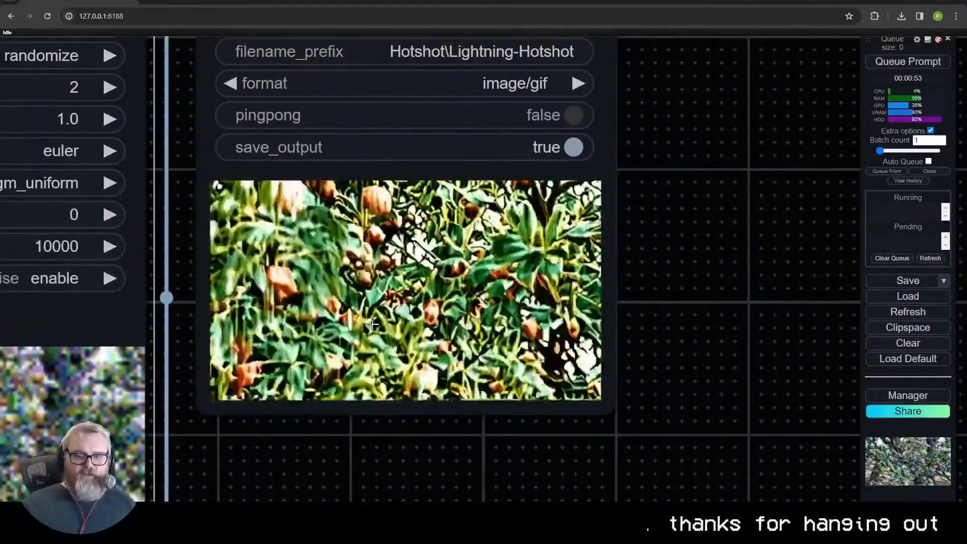
key(ctrl+Return)
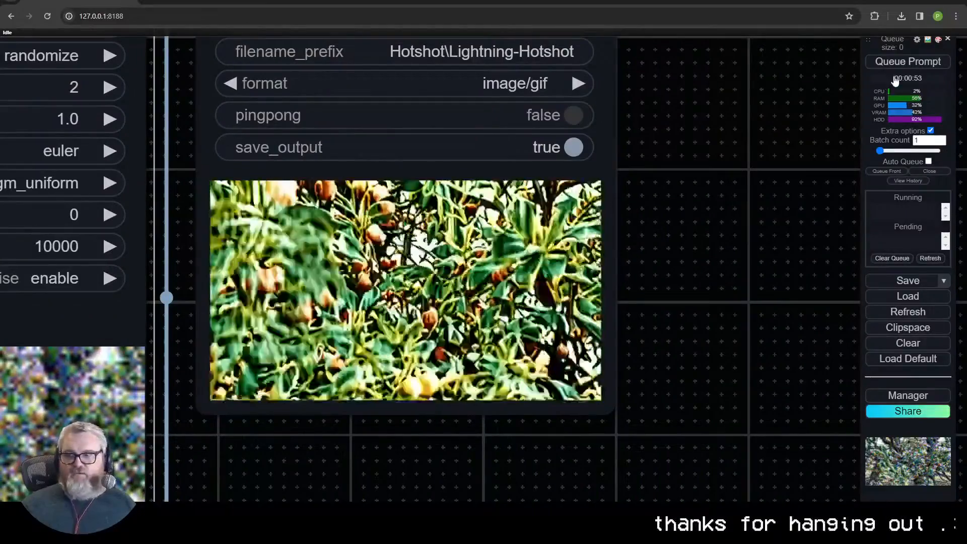
scroll(696, 313, down, 8)
drag(720, 301, 898, 281)
scroll(771, 297, up, 3)
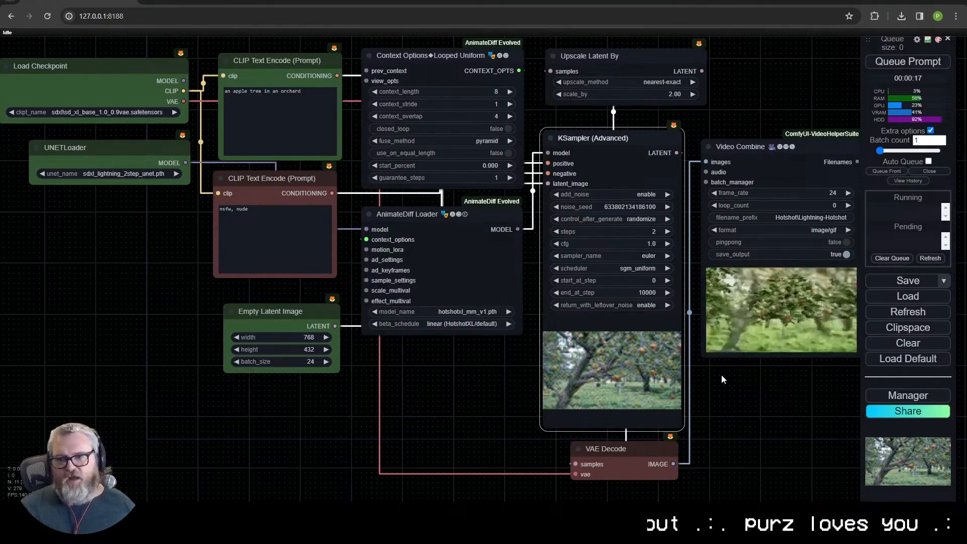
- Examine the new animation in the Video Combine preview and review the workflow's nodes
drag(729, 422, 496, 416)
scroll(577, 362, up, 7)
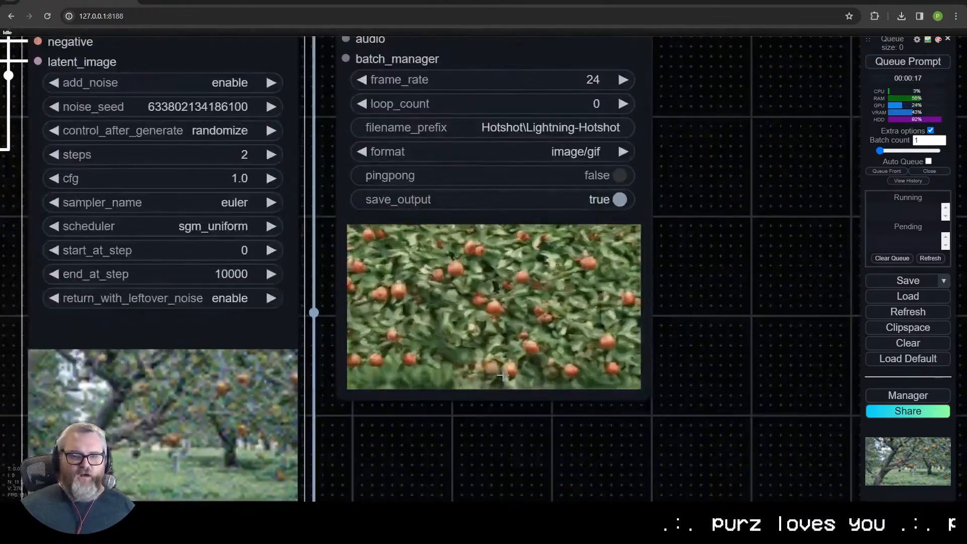
scroll(503, 427, down, 2)
drag(502, 425, 626, 451)
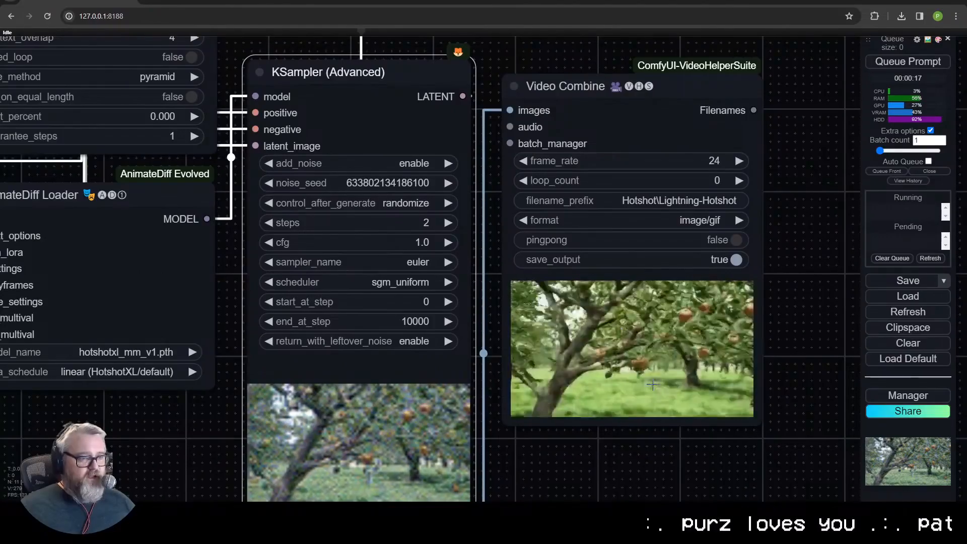
scroll(307, 273, down, 6)
drag(272, 337, 503, 400)
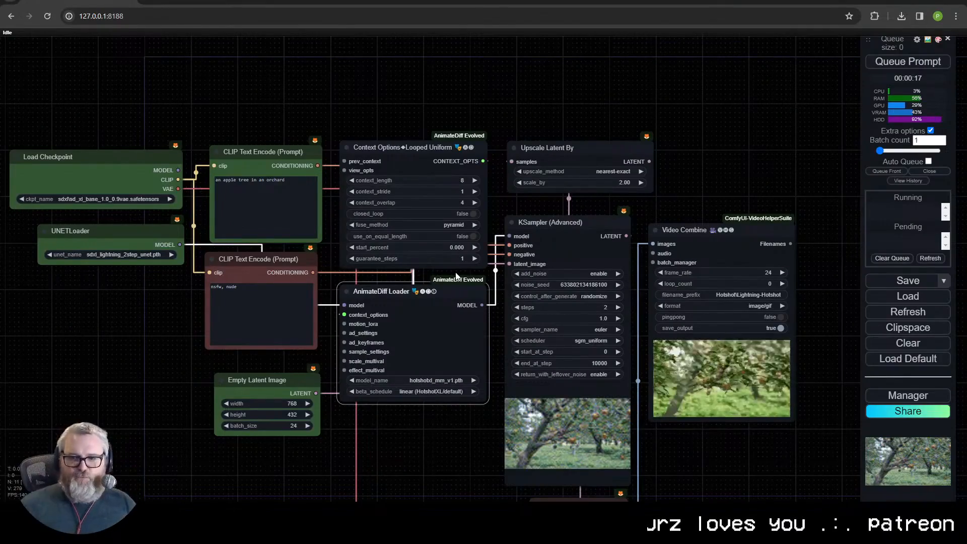
drag(465, 423, 285, 442)
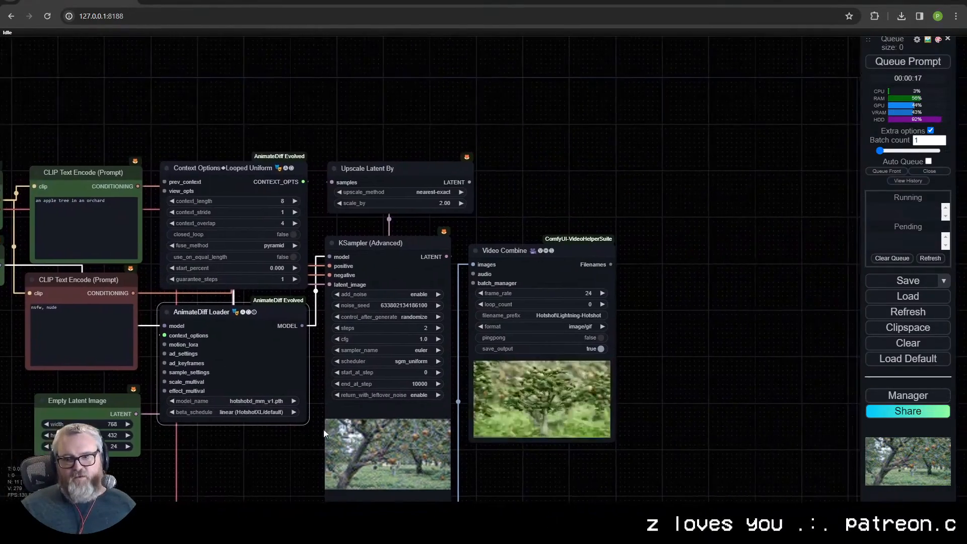
- Raise the KSampler (Advanced) steps to 3
scroll(499, 381, up, 4)
click(408, 299)
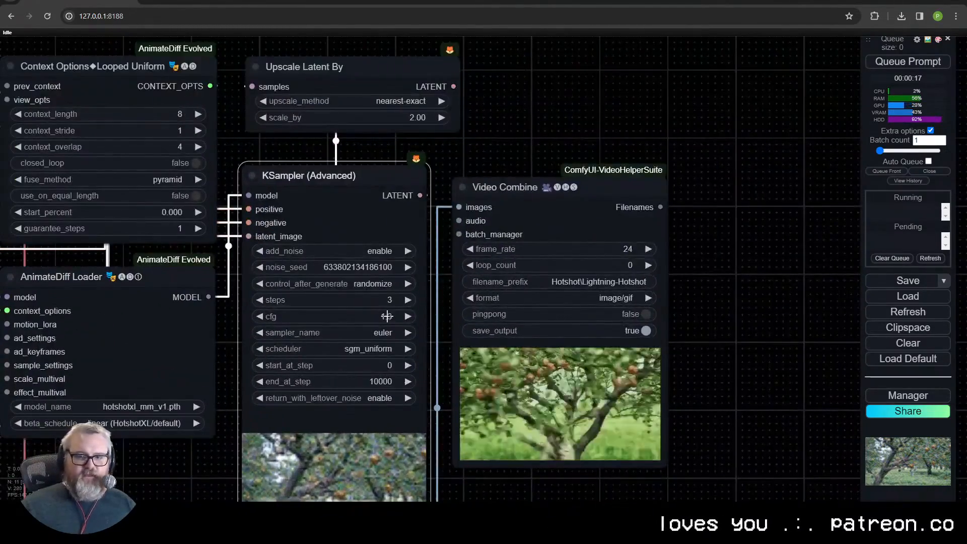
- Set the KSampler (Advanced) cfg to 2.0 and queue the prompt
click(387, 316)
text(2)
click(567, 315)
key(ctrl+Return)
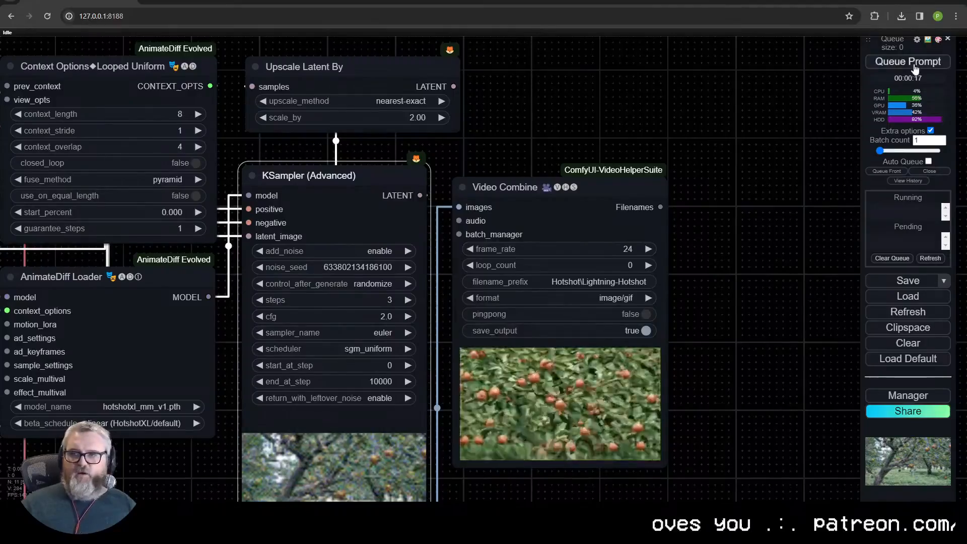
- Examine the apple tree animation in the Video Combine preview before and after the new generation
scroll(728, 254, down, 4)
scroll(597, 302, up, 12)
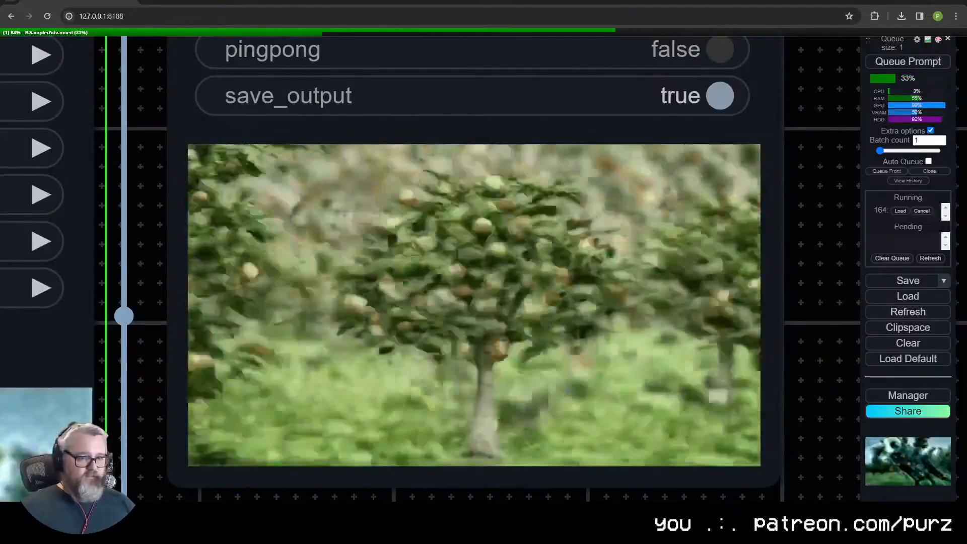
scroll(522, 330, down, 4)
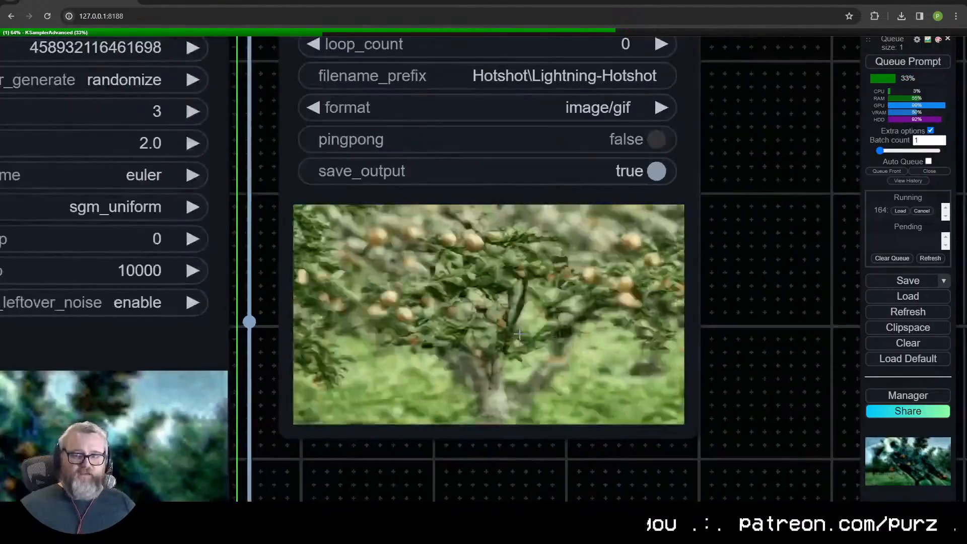
scroll(524, 330, down, 10)
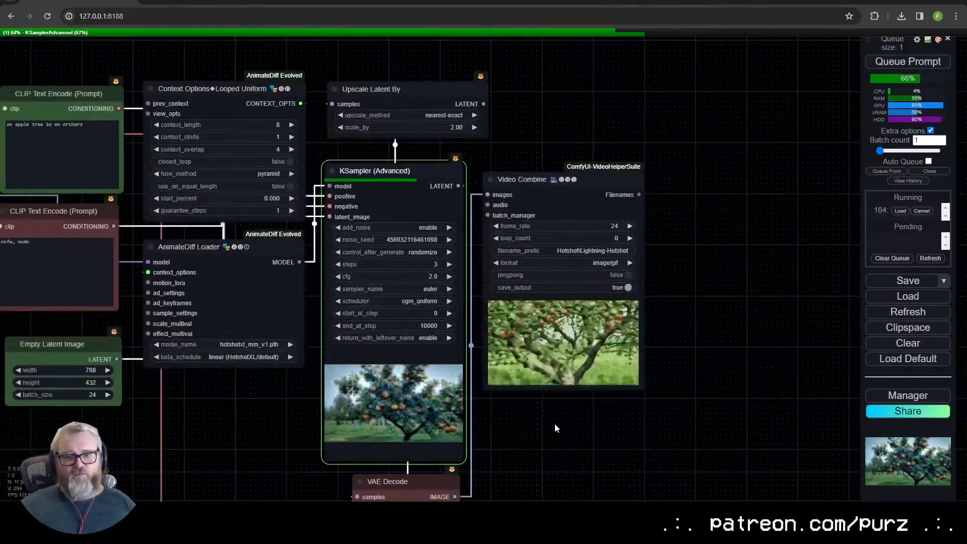
scroll(554, 423, up, 12)
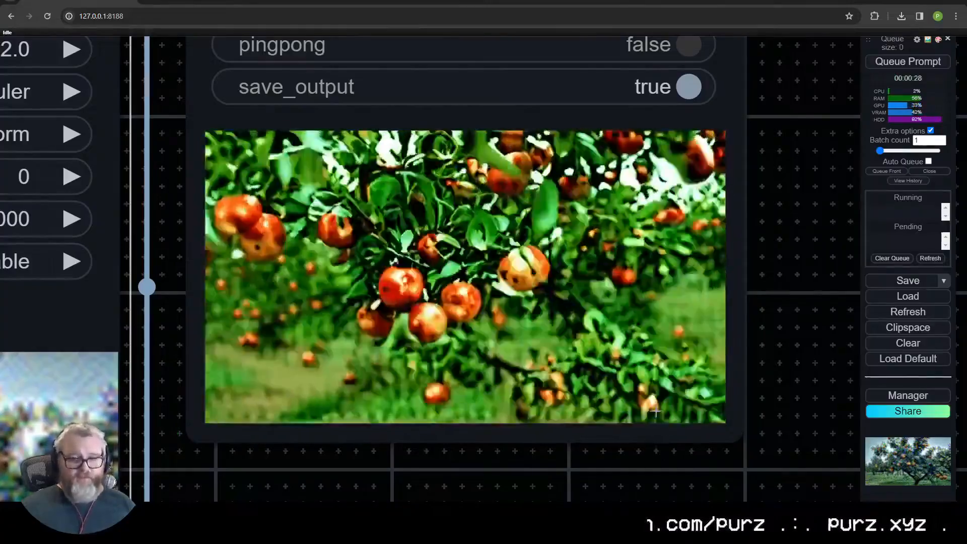
scroll(654, 411, down, 5)
scroll(705, 412, up, 3)
scroll(705, 408, up, 3)
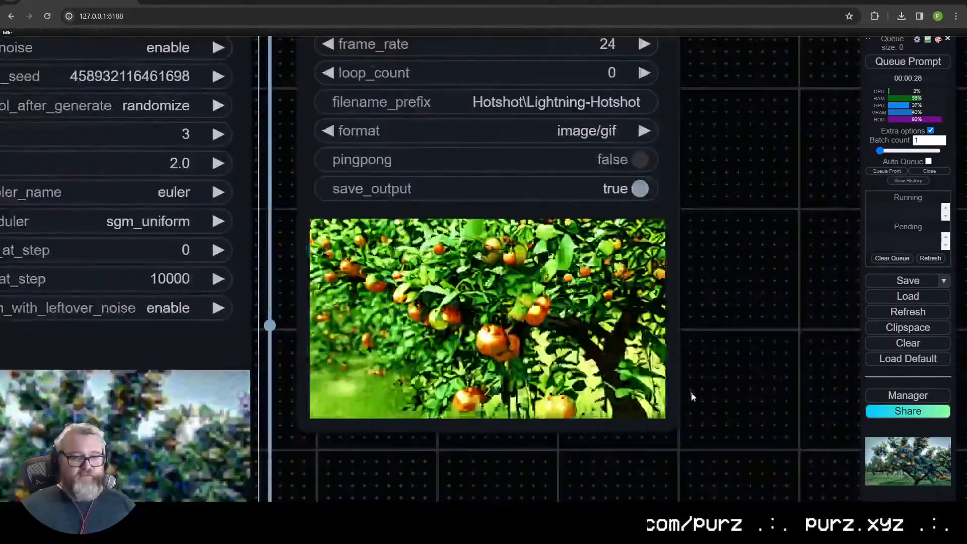
scroll(724, 363, down, 3)
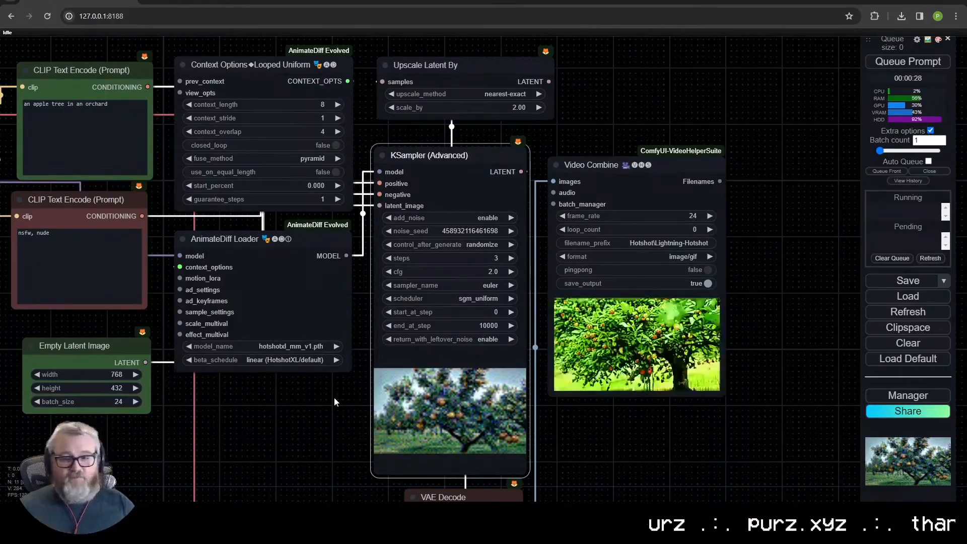
- Replace the positive prompt with "car crash, smoke, fire" and queue it
click(89, 144)
key(ctrl+a)
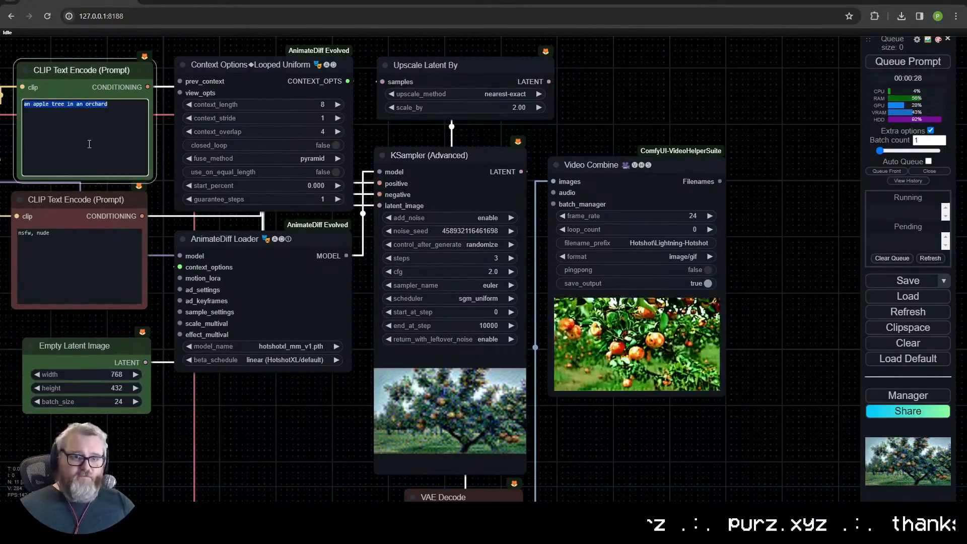
text(car crash, smoke, fire)
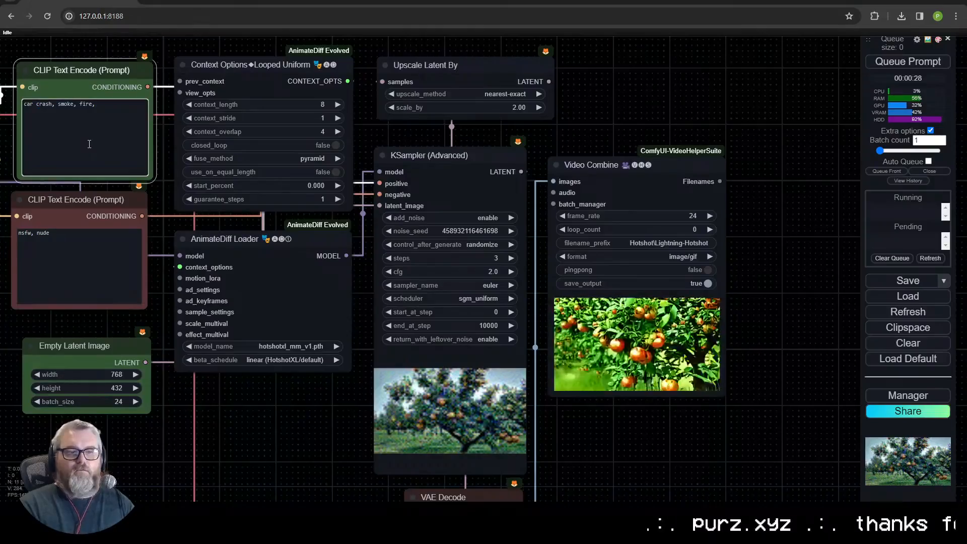
click(908, 61)
- Color the KSampler (Advanced) node purple and the Context Options and AnimateDiff Loader nodes yellow
scroll(760, 318, down, 3)
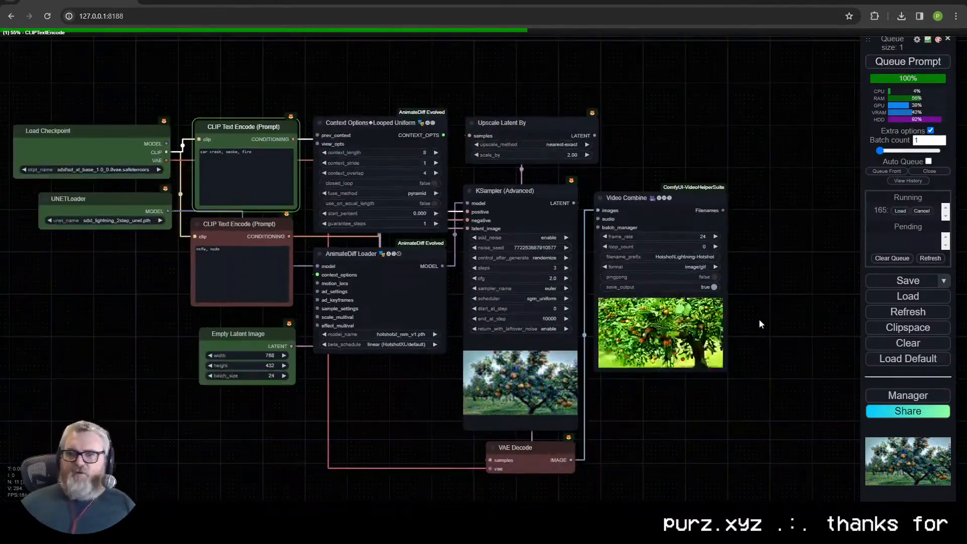
scroll(697, 391, up, 1)
drag(697, 393, 772, 383)
right_click(577, 257)
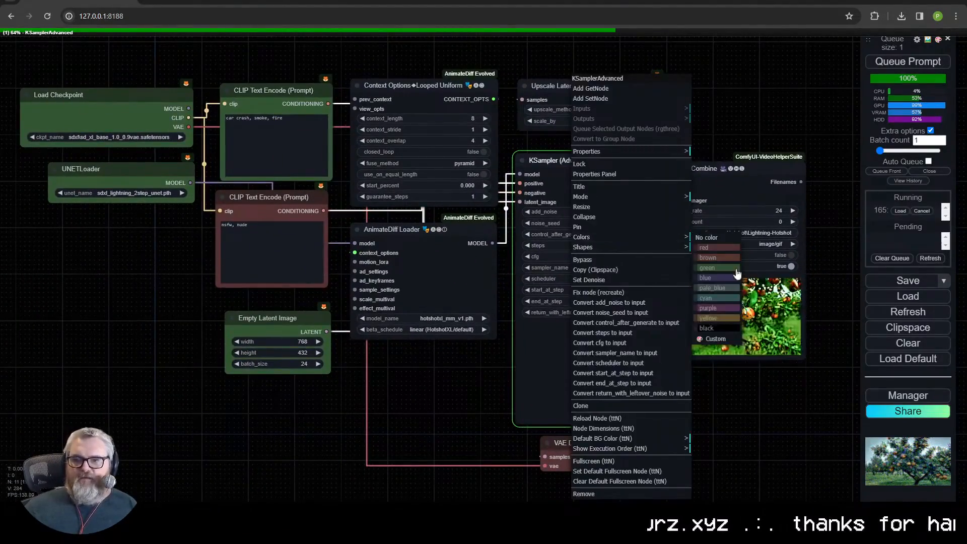
click(708, 309)
click(423, 252)
right_click(415, 92)
click(479, 242)
click(547, 322)
- Color the Upscale Latent By node cyan and the Video Combine node blue
right_click(581, 90)
click(586, 238)
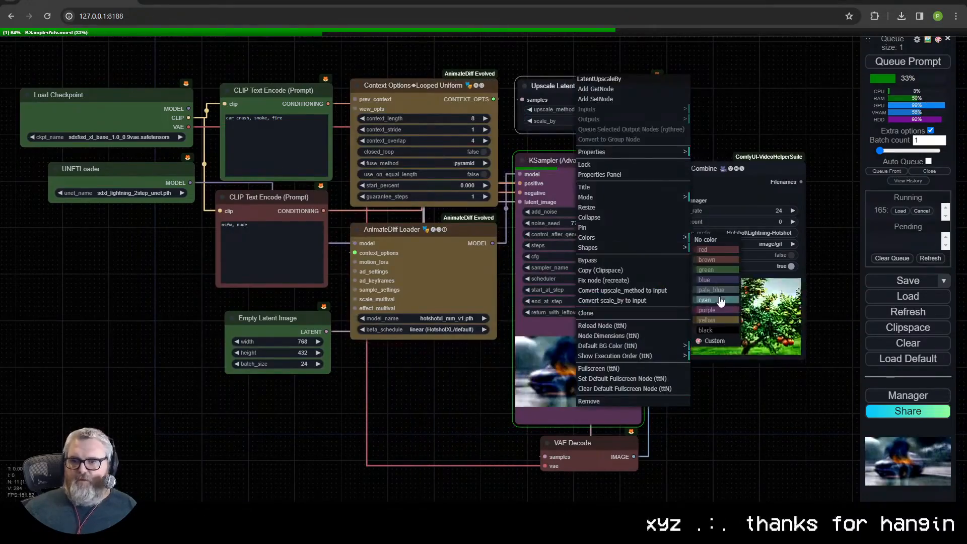
click(719, 299)
mouse_move(708, 409)
mouse_down()
mouse_move(745, 421)
mouse_move(718, 419)
mouse_up()
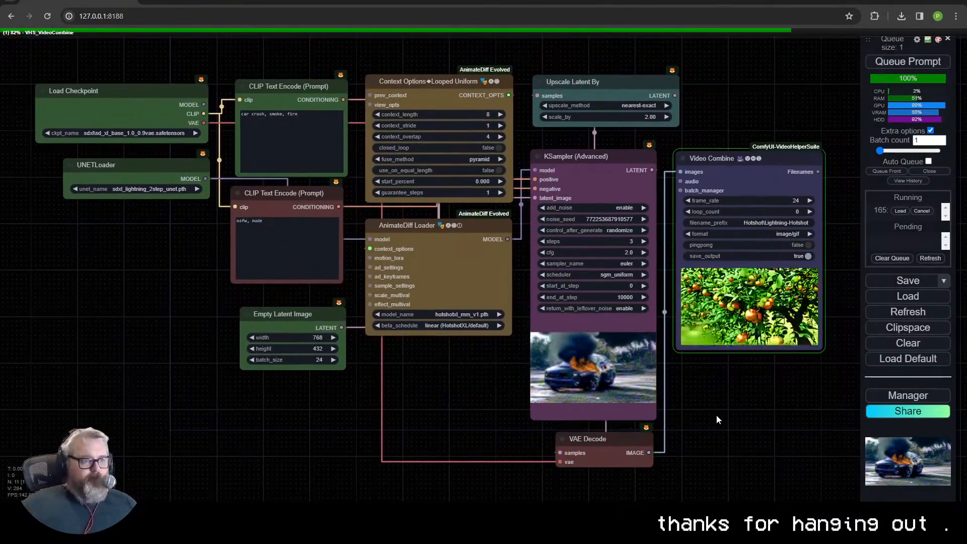
- Examine the generated car crash animation in the Video Combine preview
scroll(771, 362, up, 14)
drag(769, 365, 575, 472)
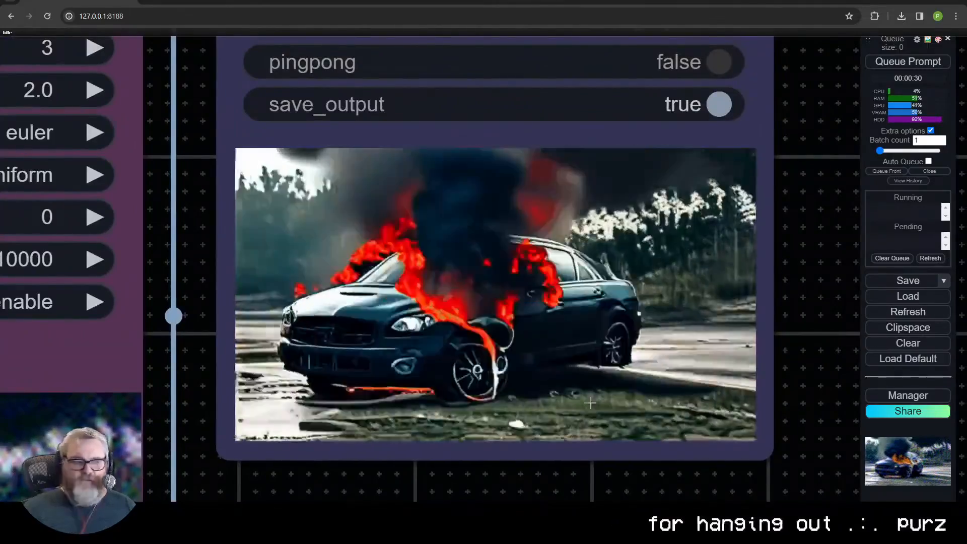
scroll(705, 329, down, 15)
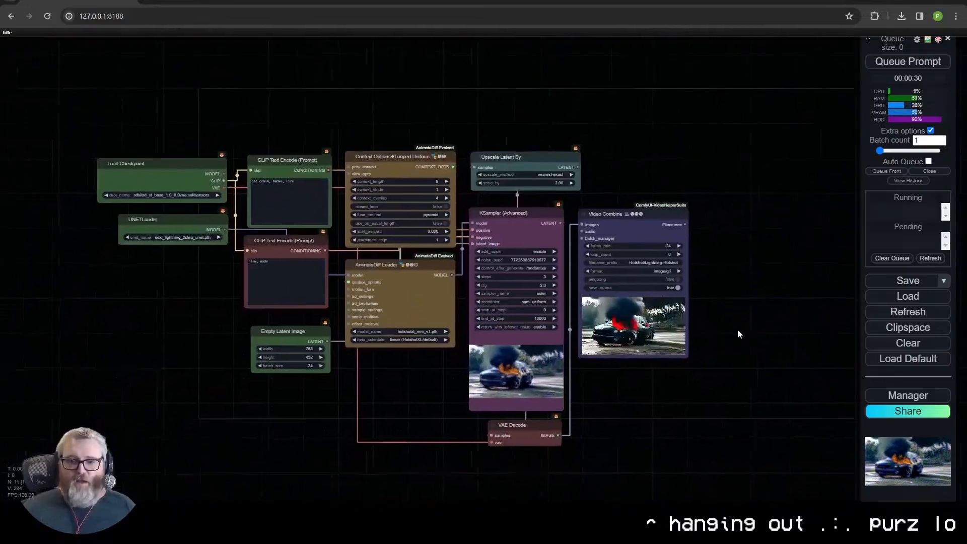
- Add a FILM VFI node above Video Combine, with its frames input fed by the VAE Decode image output
drag(638, 194, 659, 120)
click(667, 160)
text(film)
key(Return)
- Duplicate the Video Combine node beside the original and connect the FILM VFI image output to the copy's images input
click(657, 216)
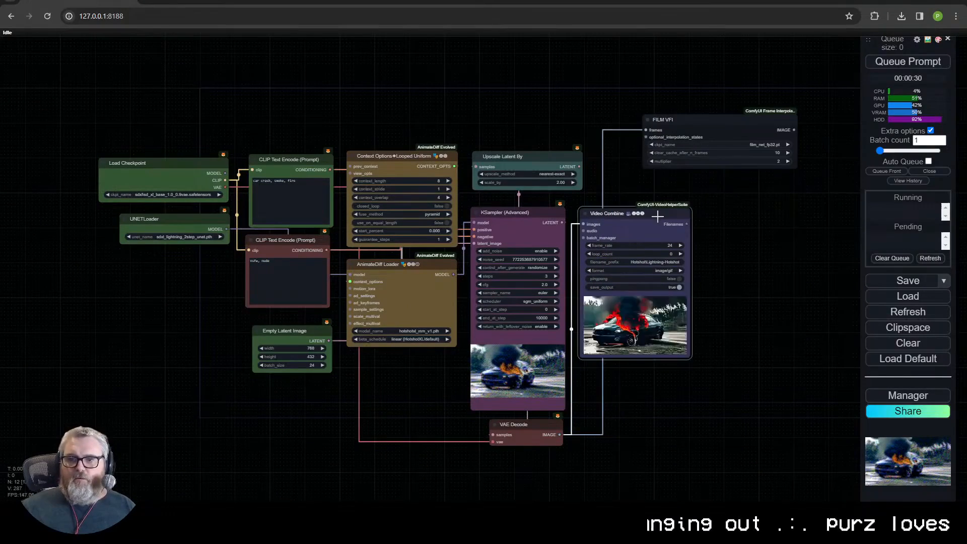
key(ctrl+c)
key(ctrl+v)
drag(794, 131, 729, 209)
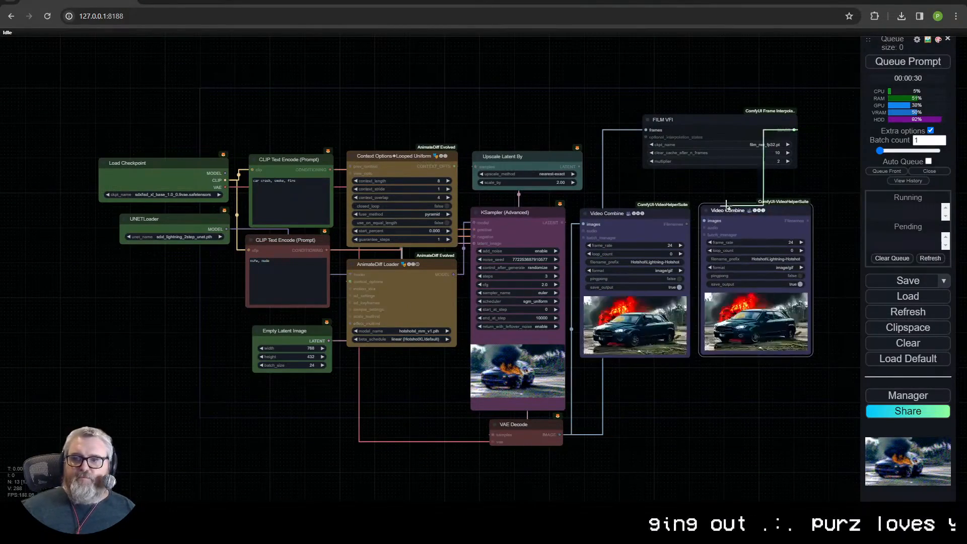
- Set the duplicated Video Combine node's filename prefix to Hotshot\Lightning-Hotshot-FILM
scroll(775, 297, up, 8)
click(794, 197)
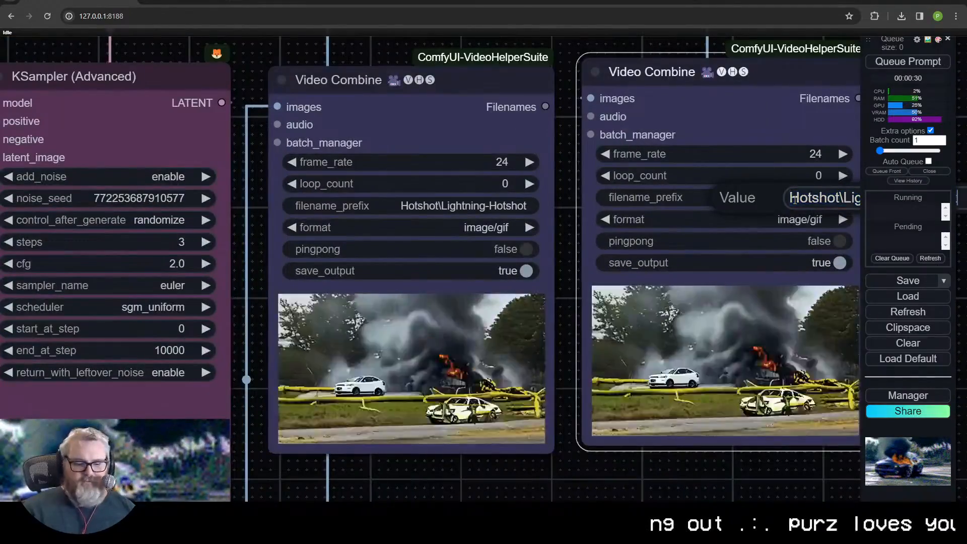
key(Return)
scroll(630, 386, down, 5)
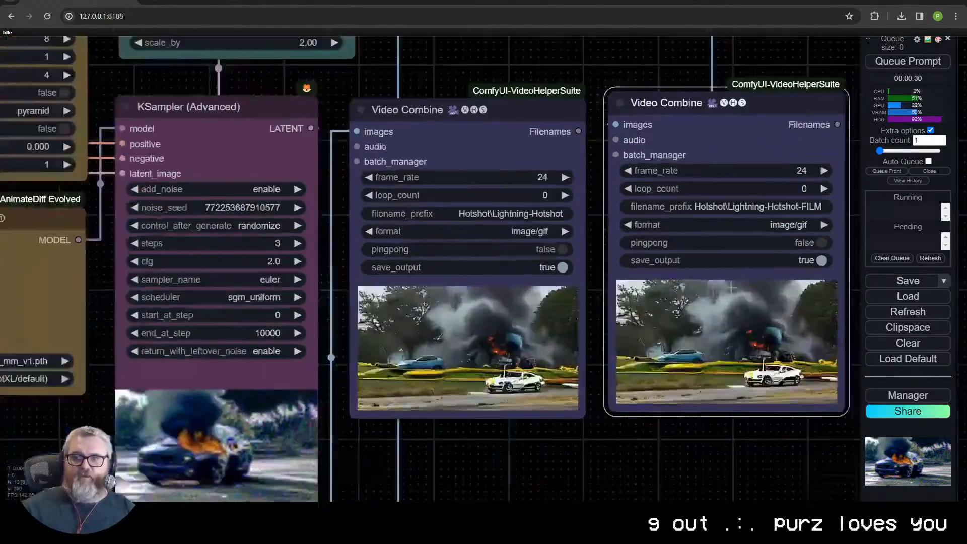
- Replace the positive prompt with "ocean waves crashing against a sunkissed beach" and queue it
click(113, 157)
key(ctrl+a)
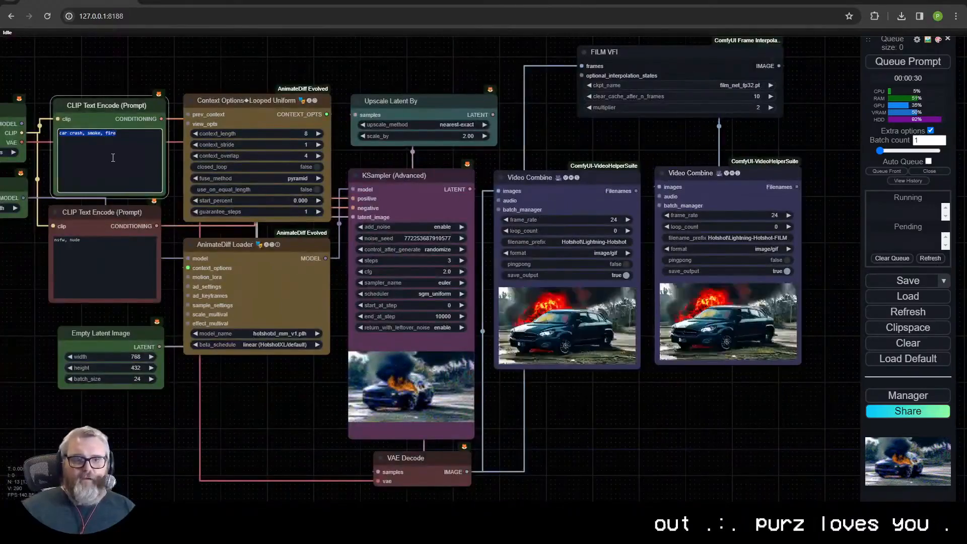
text(ocean )
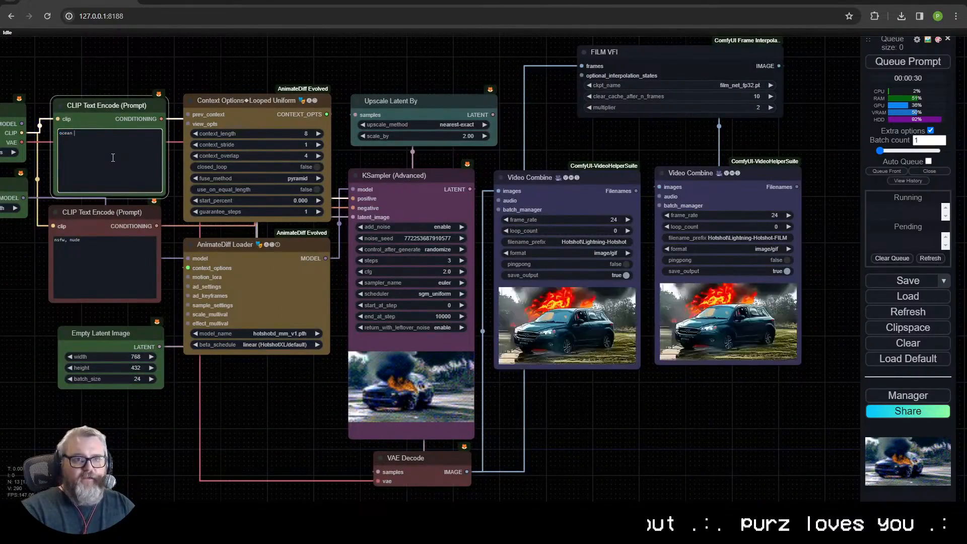
text(waves crashing aga)
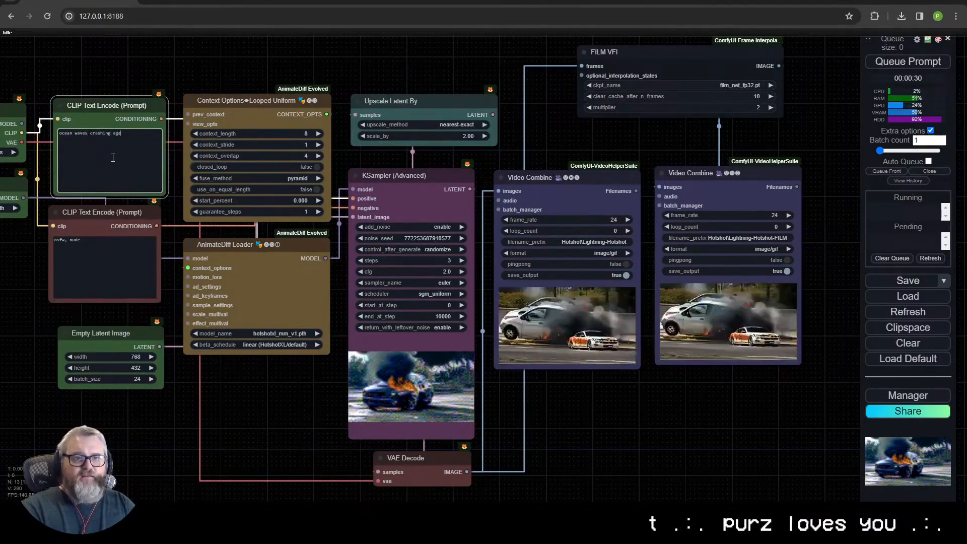
text(inst a sun)
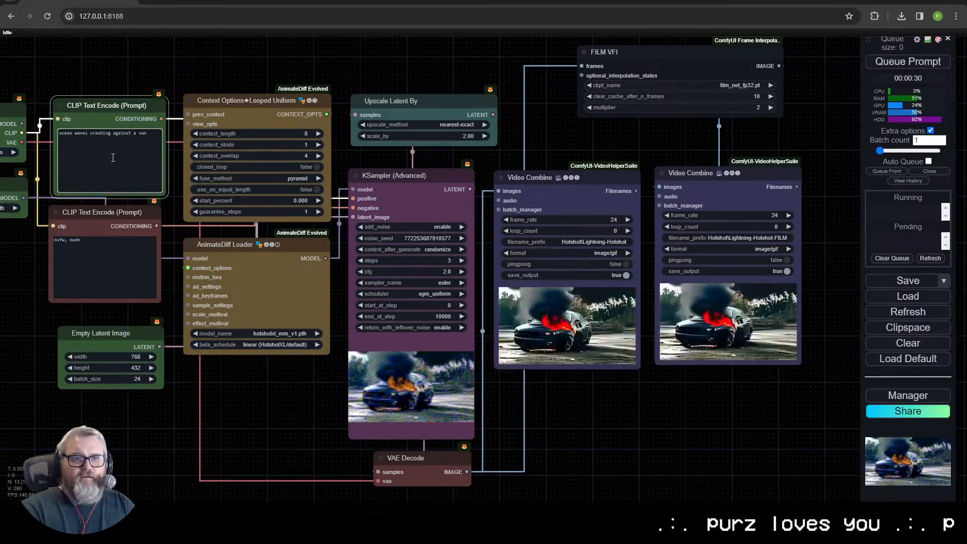
text(kissed beach)
key(ctrl+Return)
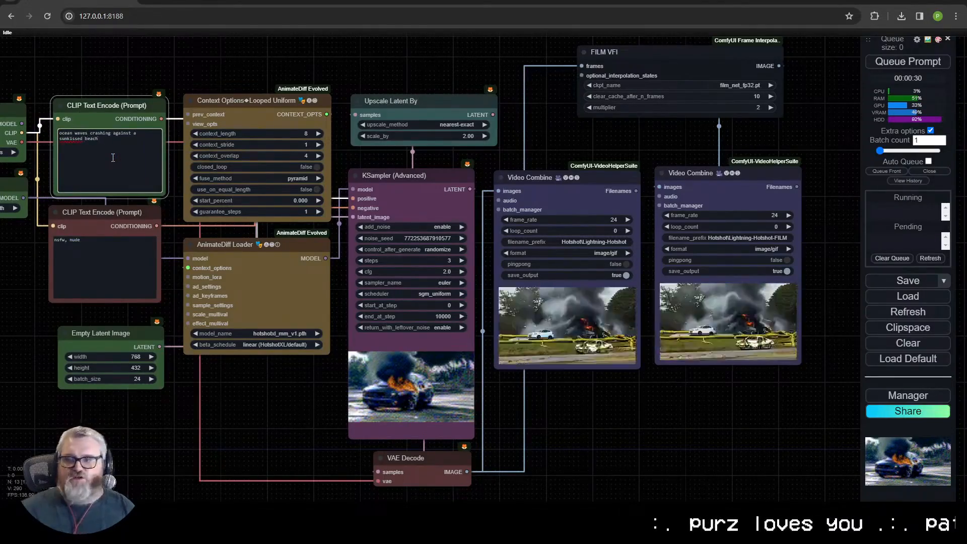
- Review the workflow's nodes and sampler settings during generation and examine the ocean waves animation in the first Video Combine
scroll(634, 387, down, 1)
scroll(490, 408, up, 4)
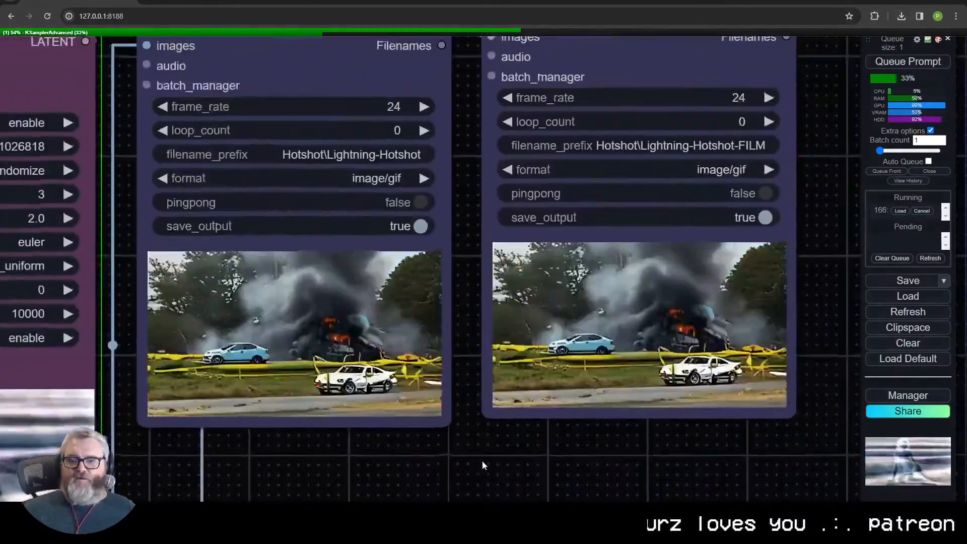
scroll(482, 460, down, 4)
scroll(467, 432, down, 12)
drag(469, 439, 472, 253)
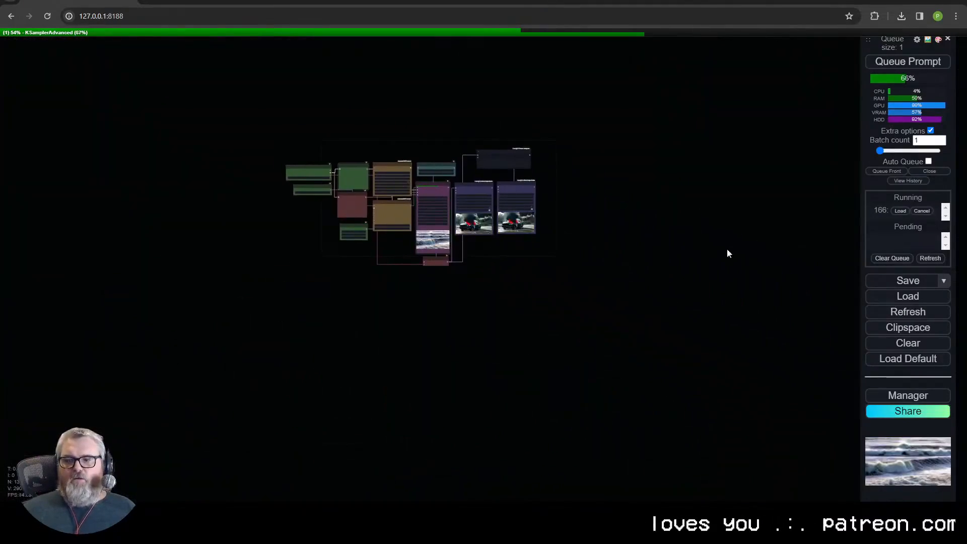
scroll(509, 255, up, 10)
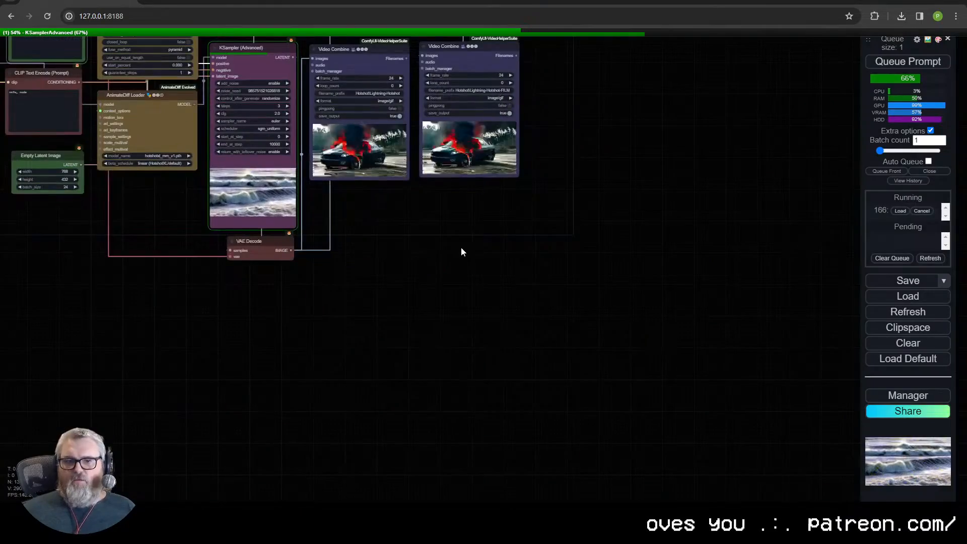
drag(455, 250, 585, 381)
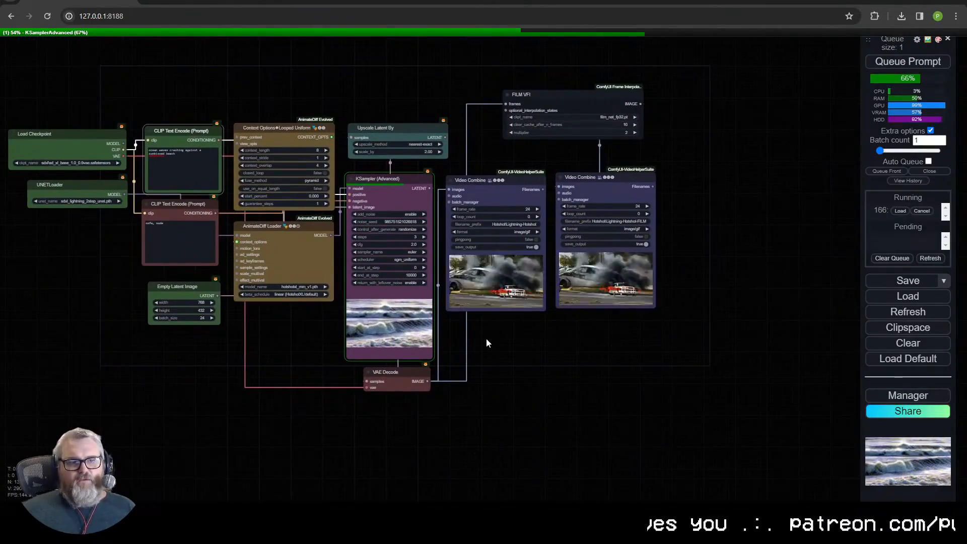
scroll(485, 337, up, 2)
scroll(486, 337, up, 10)
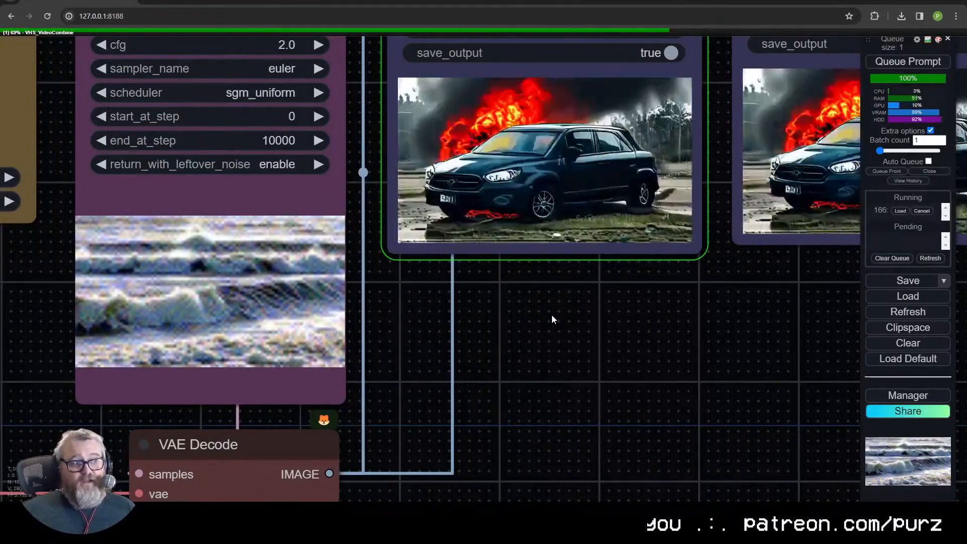
drag(551, 315, 966, 322)
drag(407, 332, 819, 532)
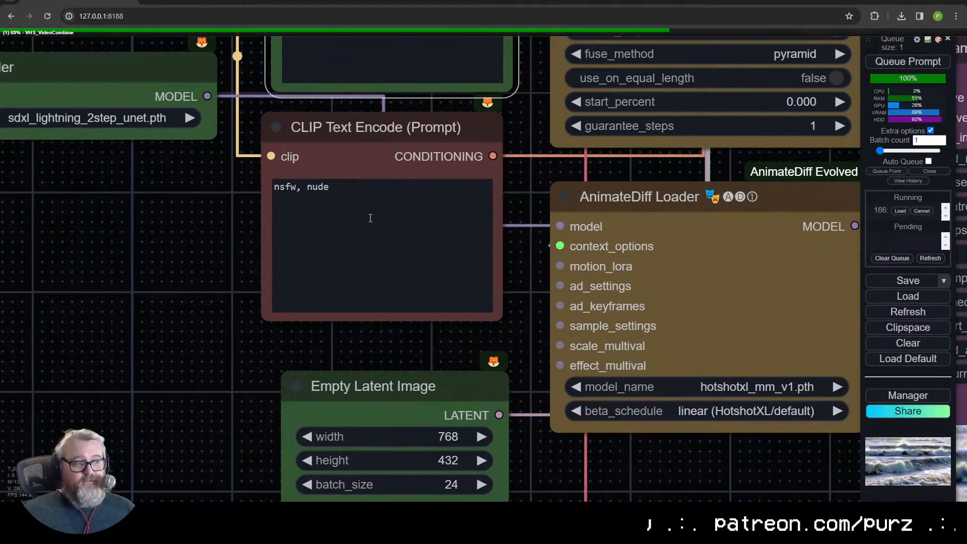
drag(801, 481, 296, 451)
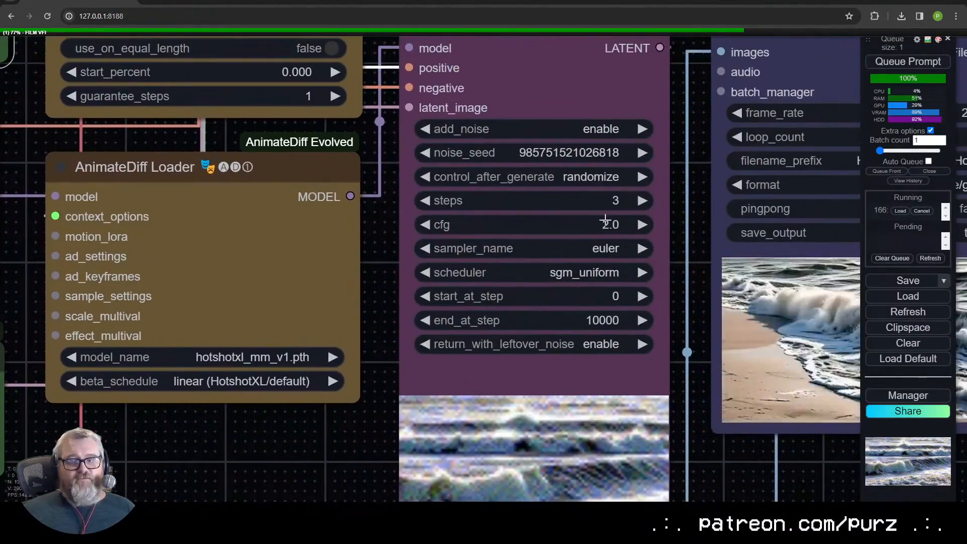
drag(763, 458, 475, 467)
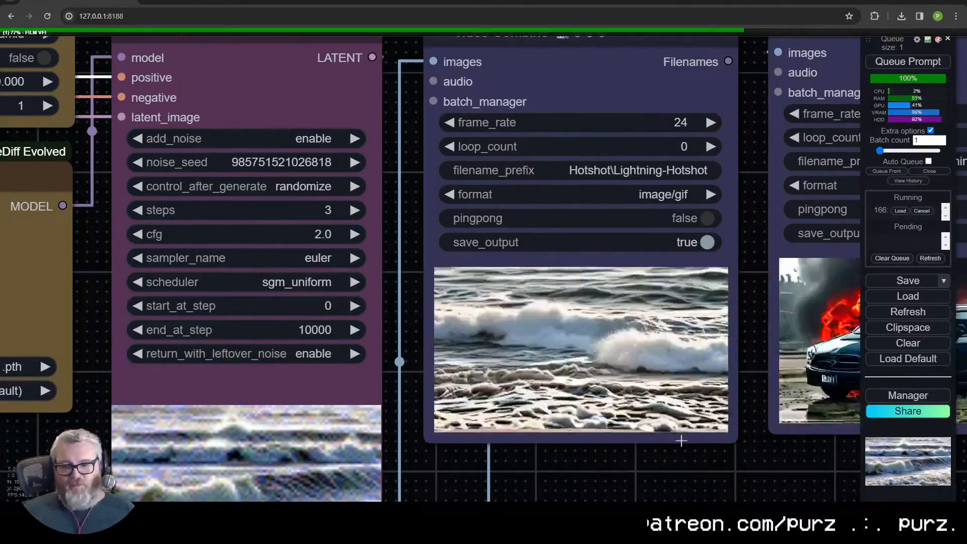
- Collapse the FILM VFI node and place it just above the second Video Combine node
scroll(691, 448, down, 3)
drag(691, 448, 514, 444)
scroll(514, 443, down, 4)
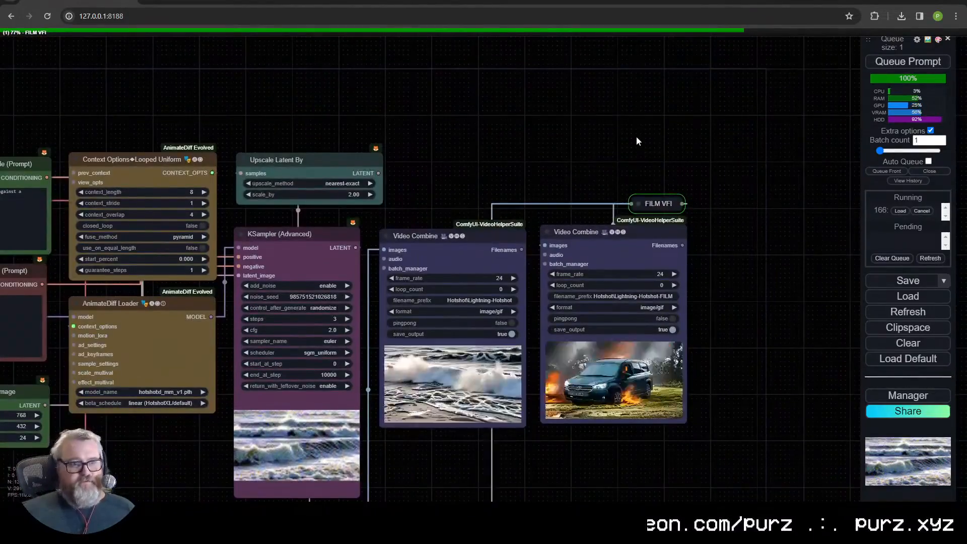
drag(718, 460, 703, 403)
drag(628, 205, 622, 206)
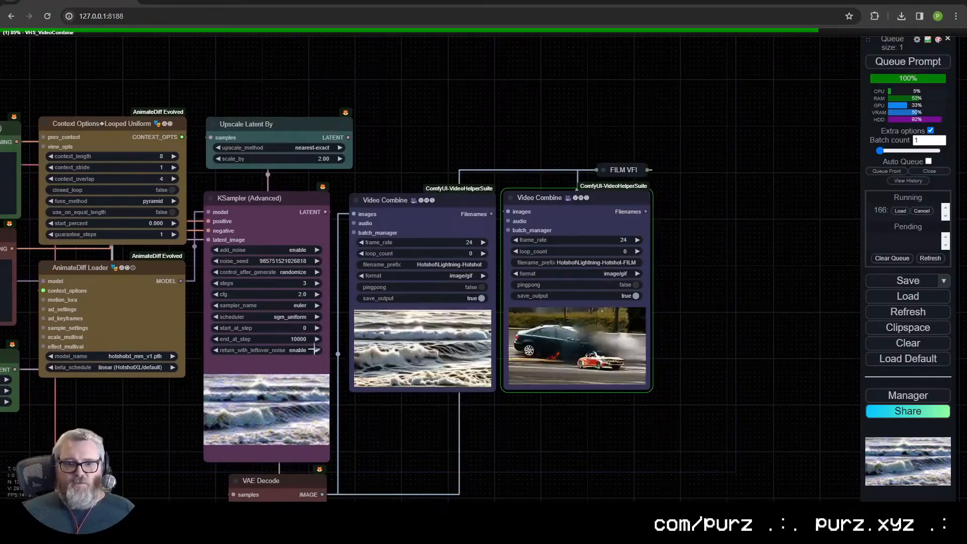
- Lower the KSampler (Advanced) cfg to 1.0
drag(296, 295, 290, 295)
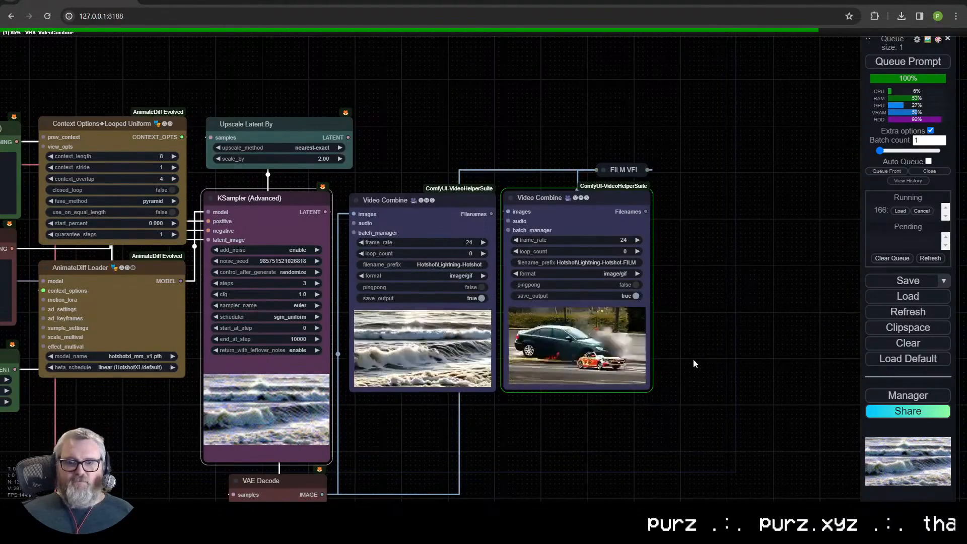
- Set the Empty Latent Image width and height to 1024 and queue the prompt
scroll(612, 401, up, 10)
scroll(469, 441, down, 4)
scroll(467, 441, down, 3)
drag(399, 433, 661, 361)
scroll(661, 355, down, 4)
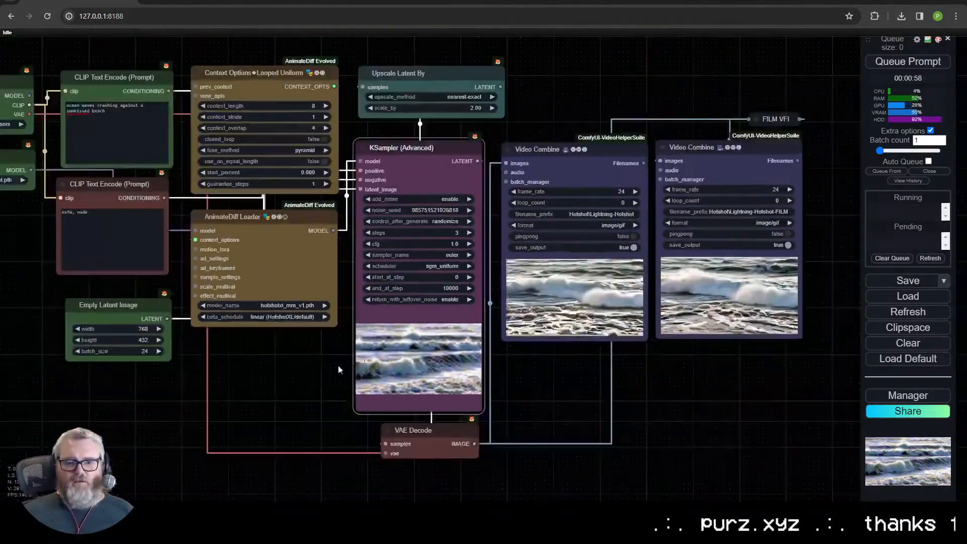
click(136, 328)
text(1024)
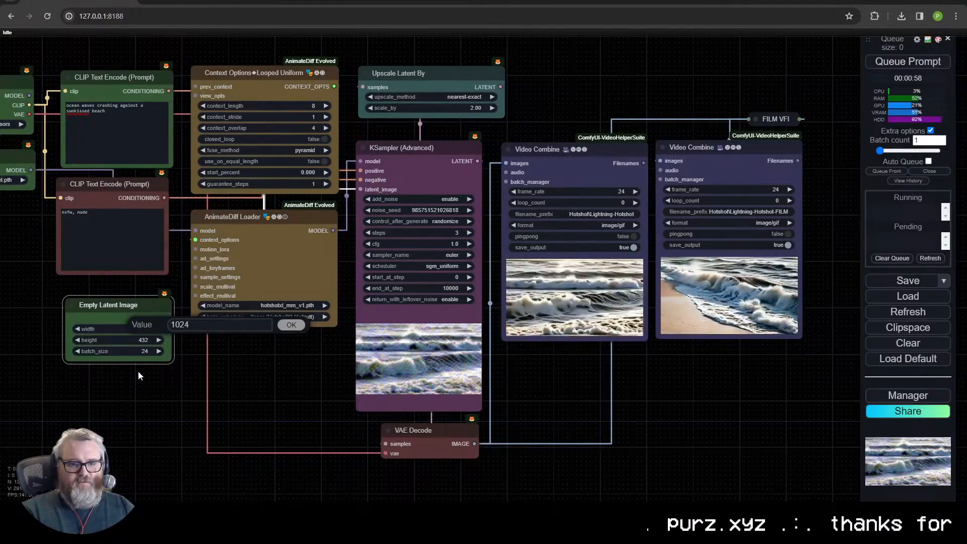
key(Return)
click(135, 340)
text(1024)
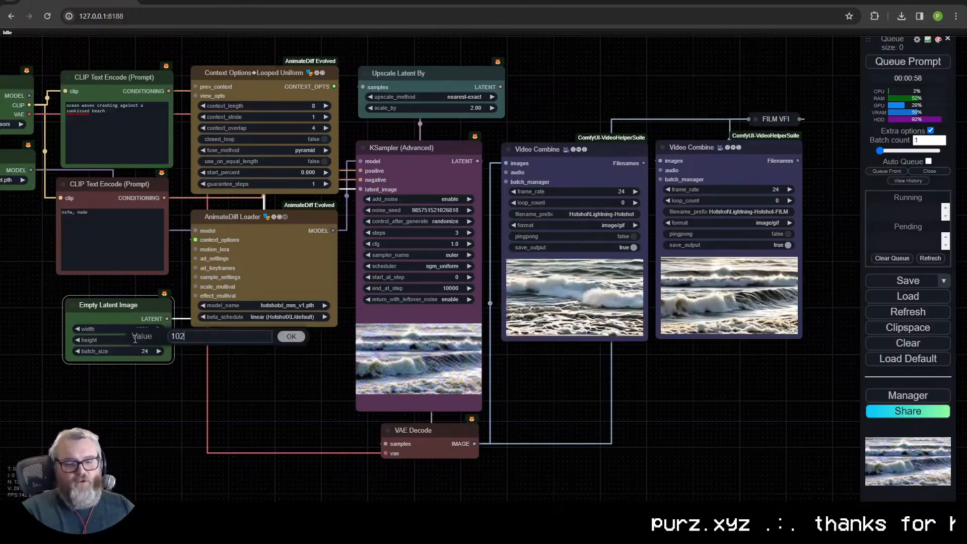
key(Return)
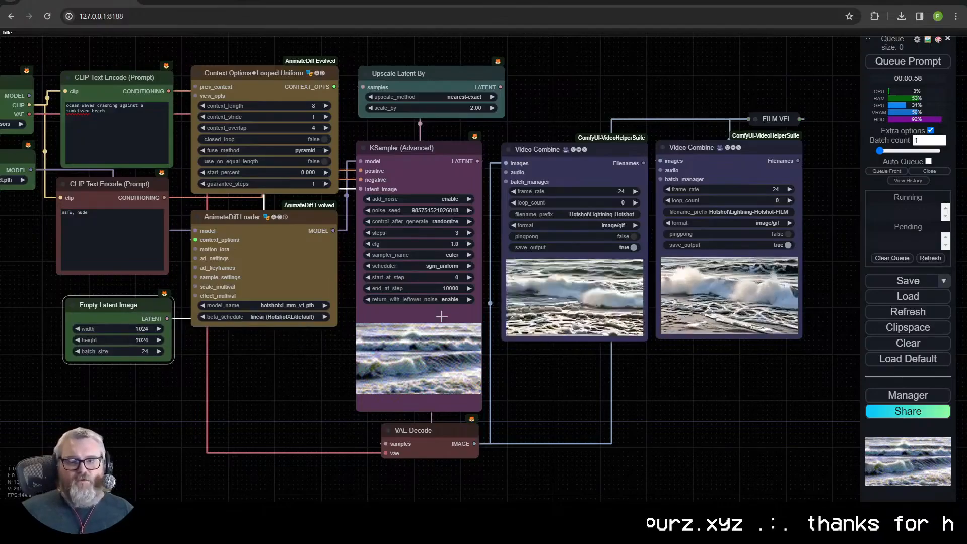
click(932, 63)
scroll(733, 354, down, 3)
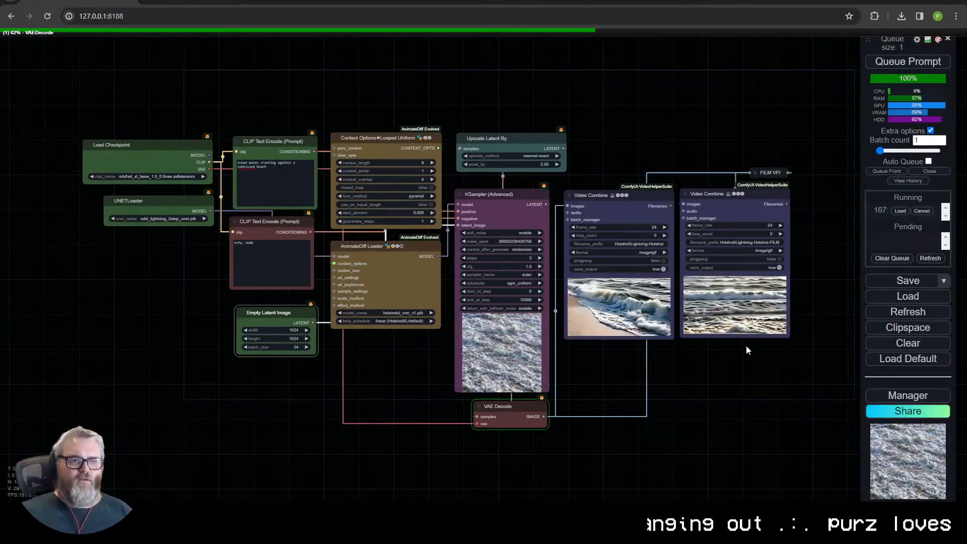
- Check the square animation in the first Video Combine and set the Empty Latent Image to 768 by 432
scroll(745, 347, up, 10)
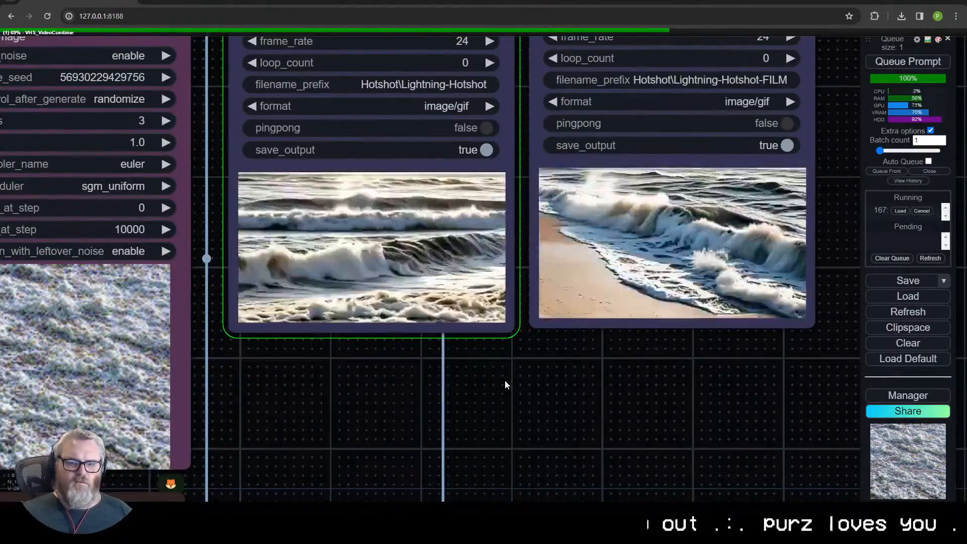
scroll(455, 393, up, 5)
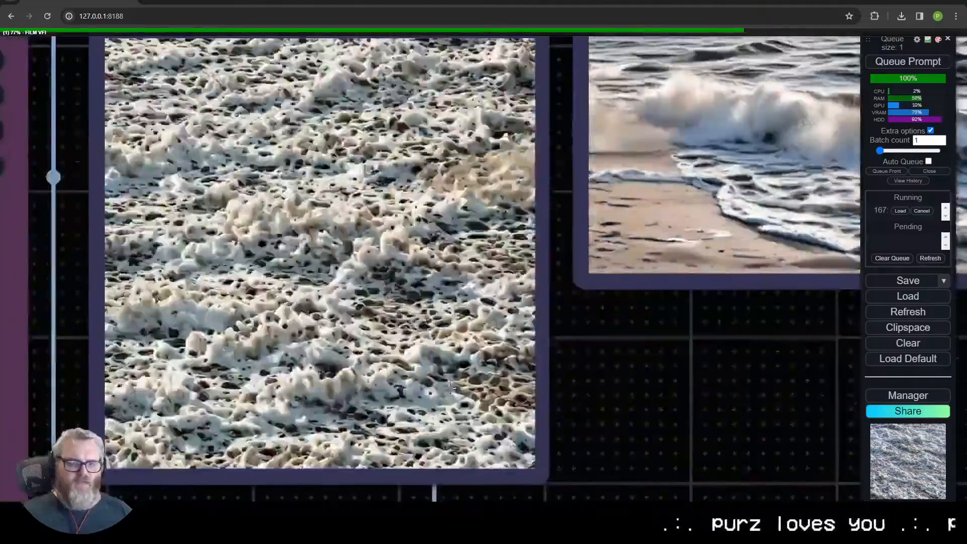
scroll(448, 397, down, 9)
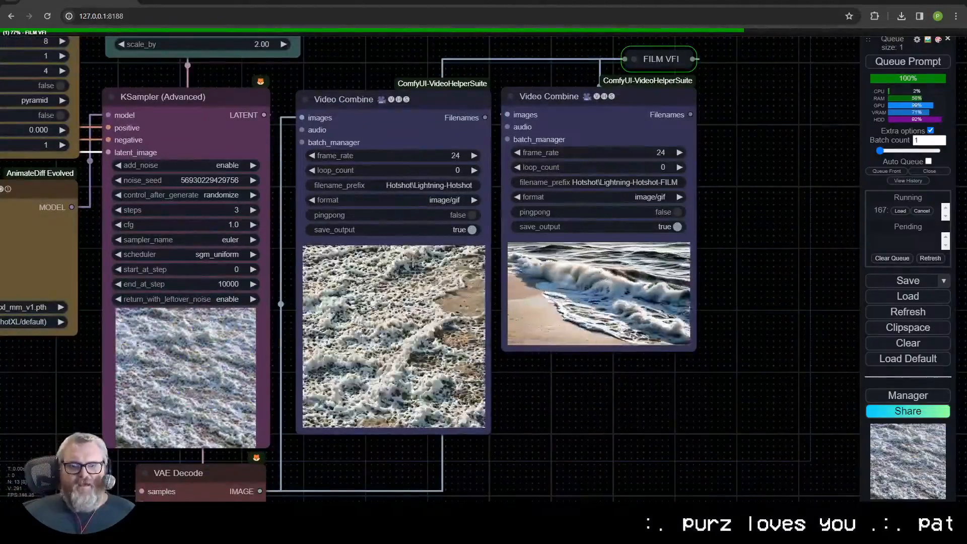
drag(10, 322, 320, 373)
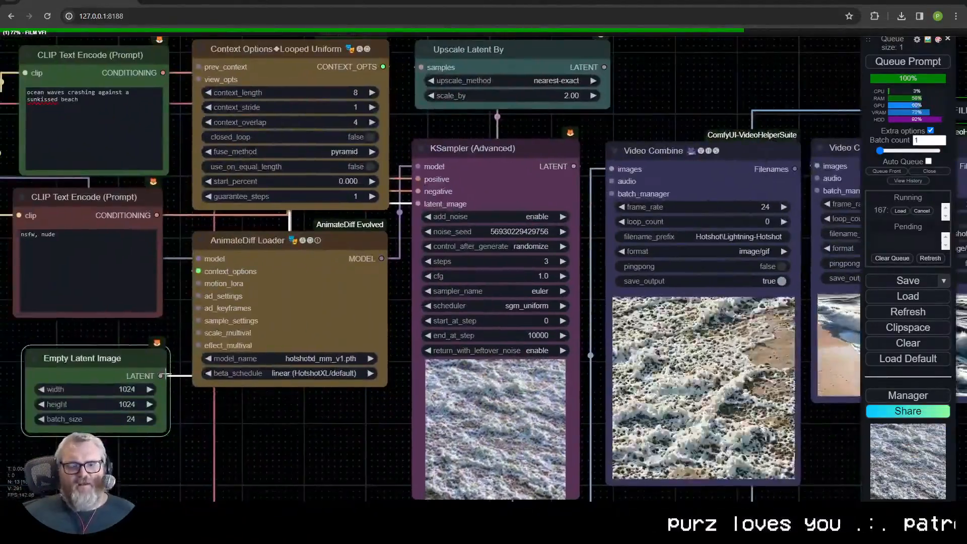
drag(235, 396, 367, 407)
drag(253, 377, 246, 374)
click(249, 395)
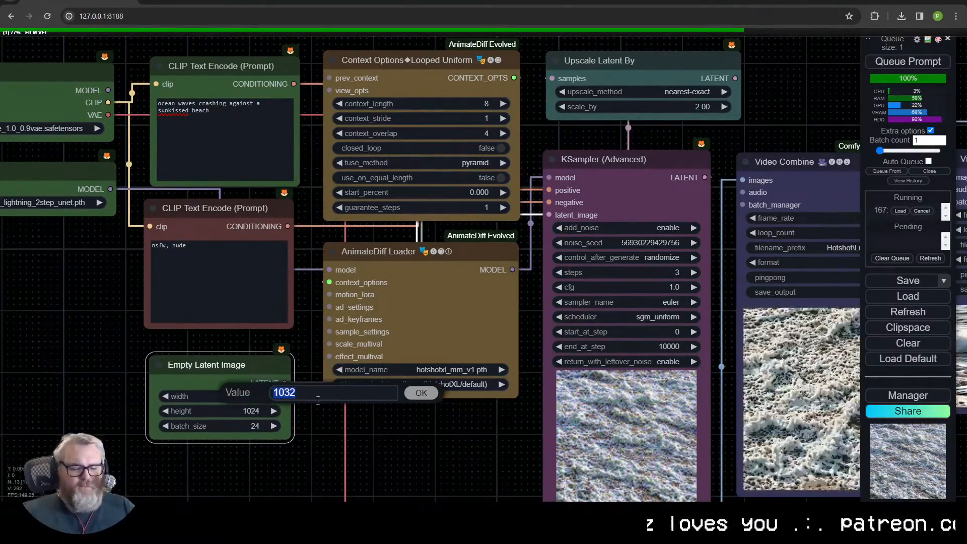
text(768)
key(Return)
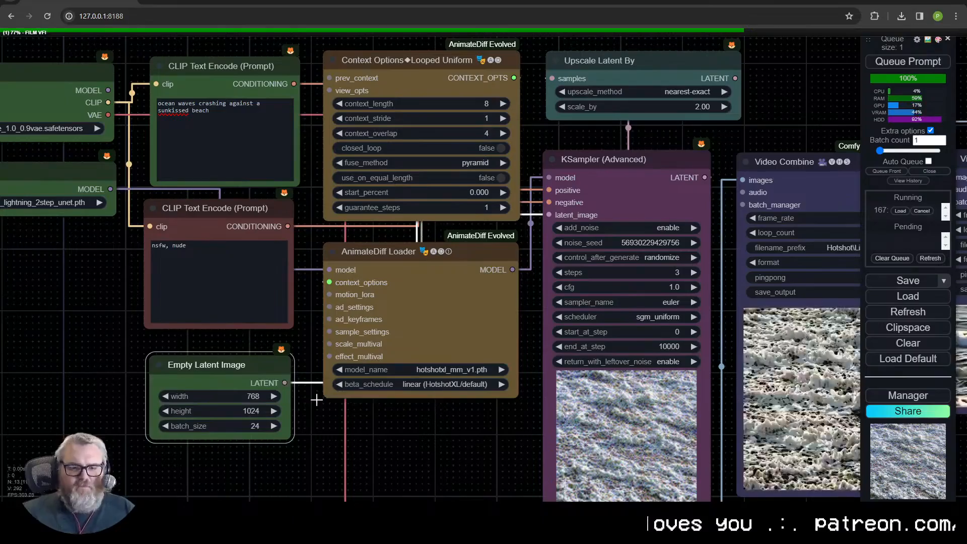
click(242, 411)
text(432)
key(Return)
- Paste a copy of KSampler (Advanced) below the VAE Decode and connect its model, positive and negative inputs
scroll(425, 432, down, 1)
scroll(425, 427, down, 1)
drag(425, 427, 327, 277)
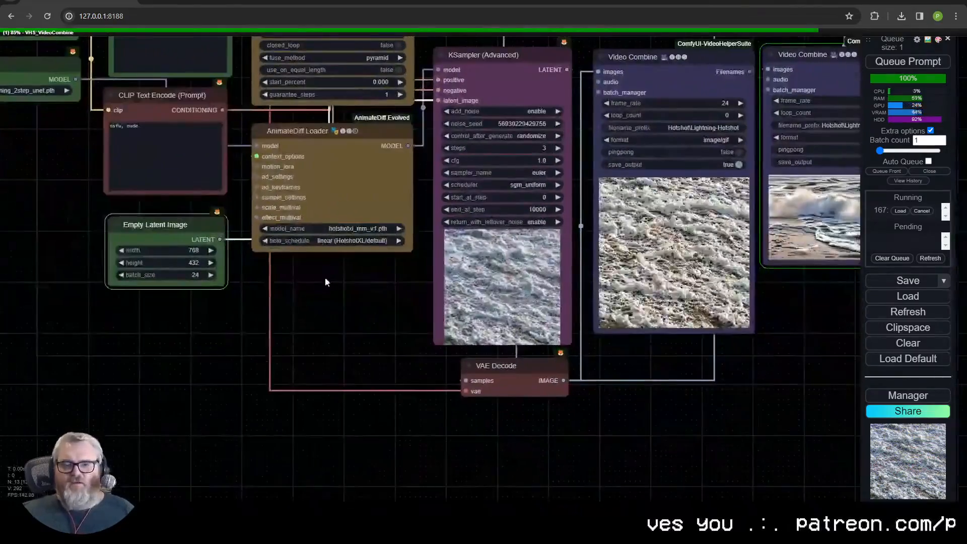
key(ctrl+v)
drag(584, 181, 465, 424)
drag(370, 313, 383, 327)
scroll(388, 335, down, 5)
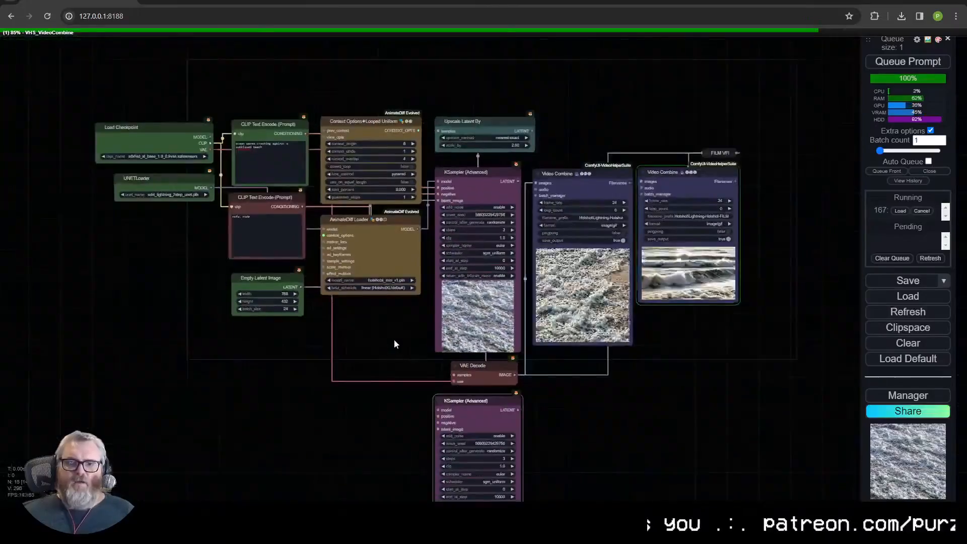
scroll(398, 229, up, 1)
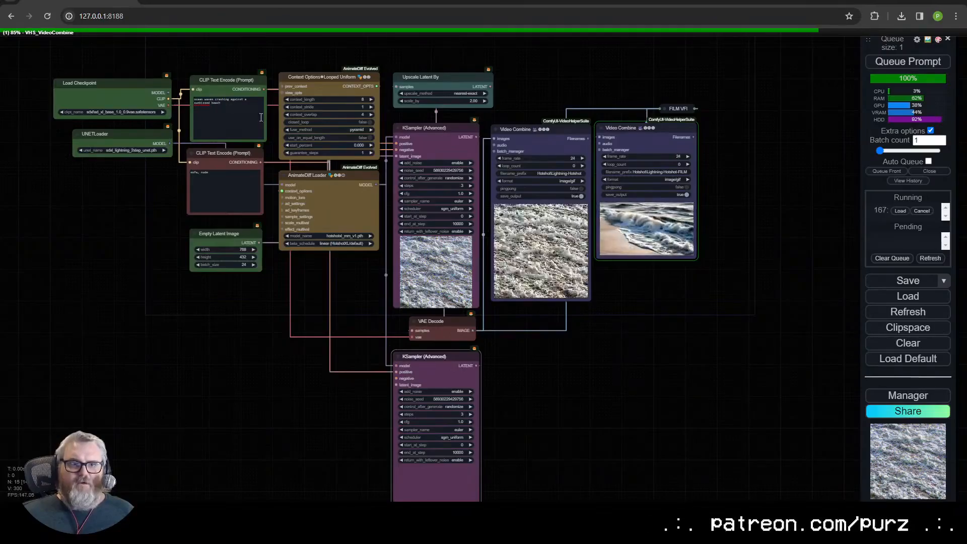
scroll(353, 212, up, 3)
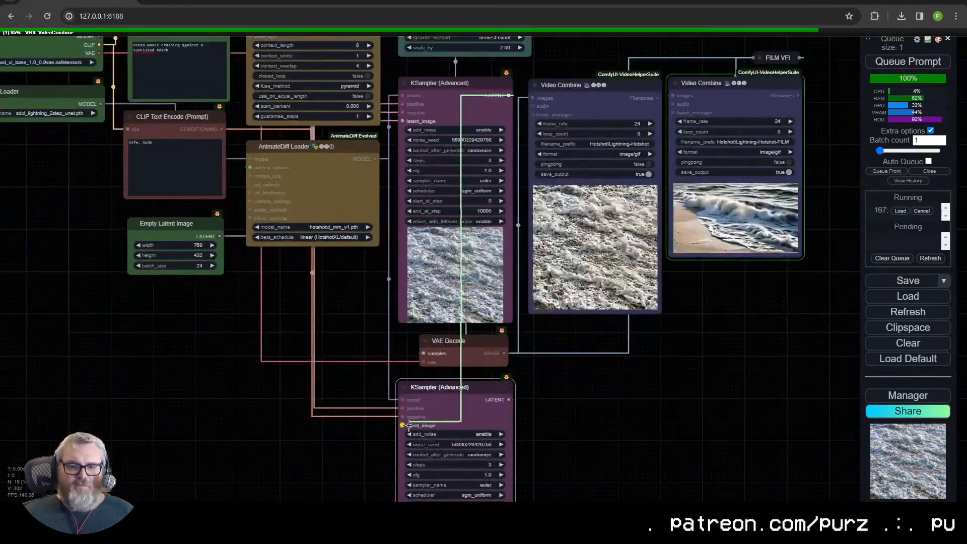
- Add an Upscale Latent By node between the first KSampler's LATENT output and the second KSampler's latent_image input
drag(331, 356, 267, 393)
click(270, 411)
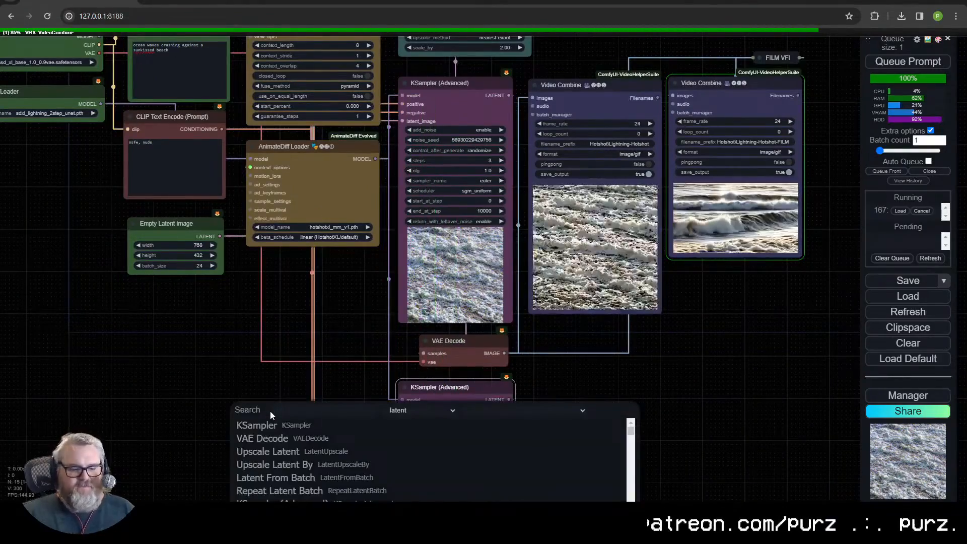
text(latent upsc)
key(BackSpace)
key(BackSpace)
key(BackSpace)
key(BackSpace)
key(BackSpace)
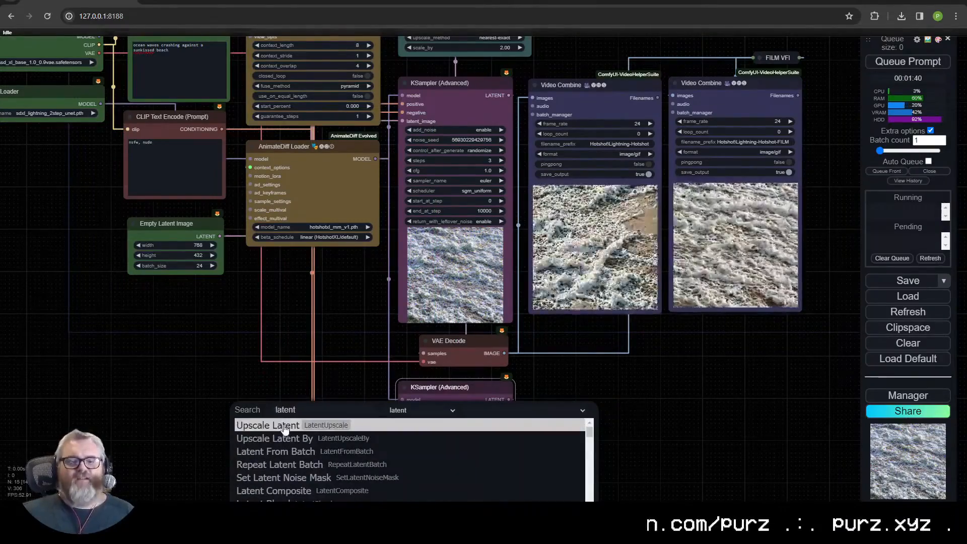
click(274, 438)
scroll(332, 411, up, 5)
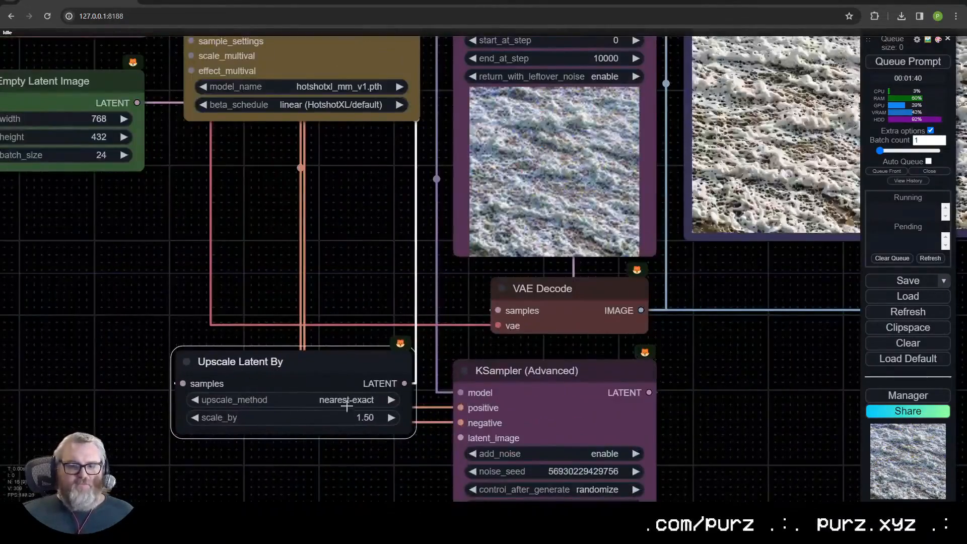
drag(405, 383, 461, 438)
scroll(418, 418, down, 5)
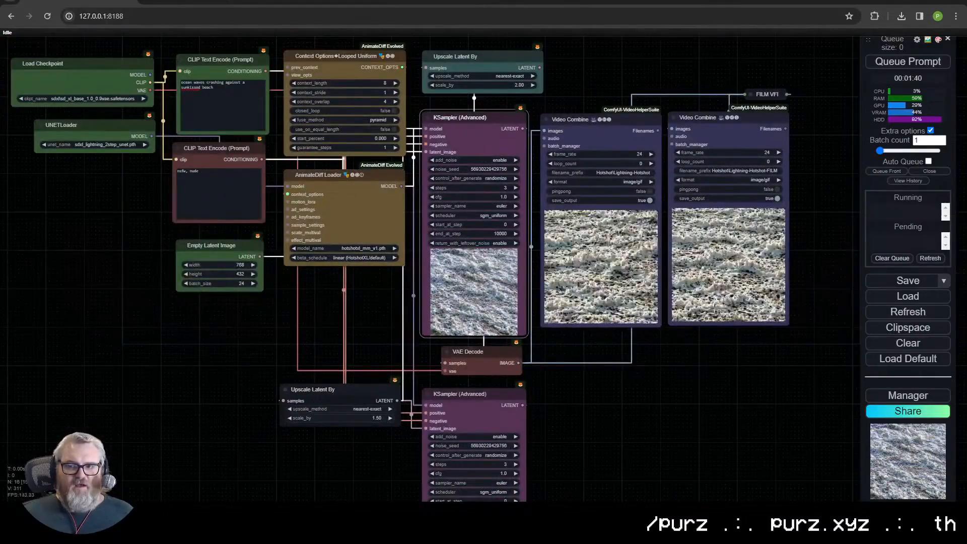
- Place copies of the VAE Decode, both Video Combine nodes and the FILM VFI node around the second KSampler
drag(625, 381, 591, 290)
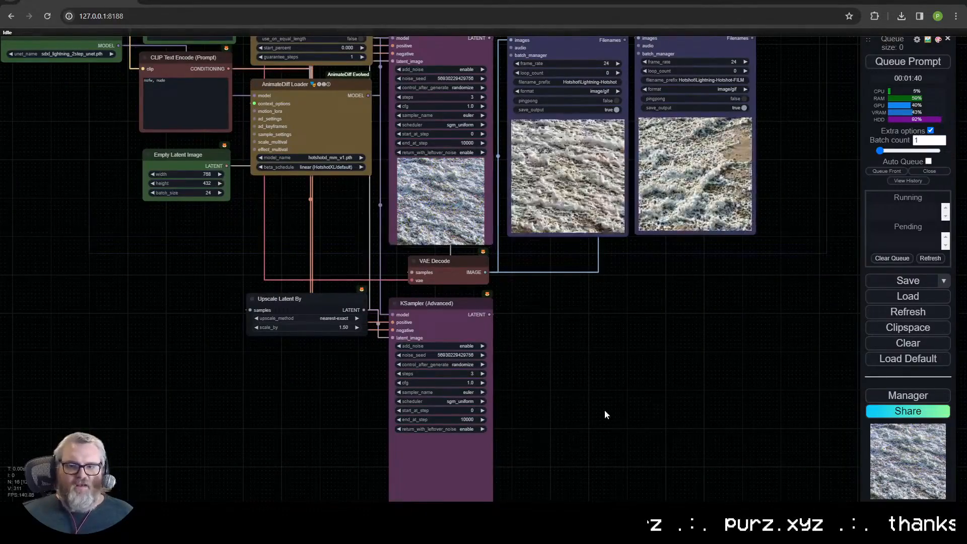
click(317, 304)
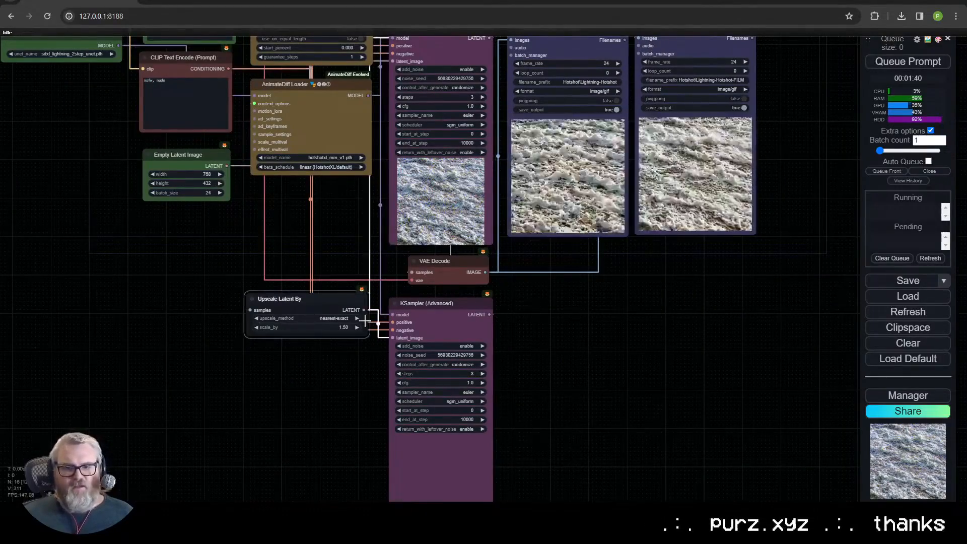
scroll(585, 351, down, 3)
drag(584, 351, 522, 289)
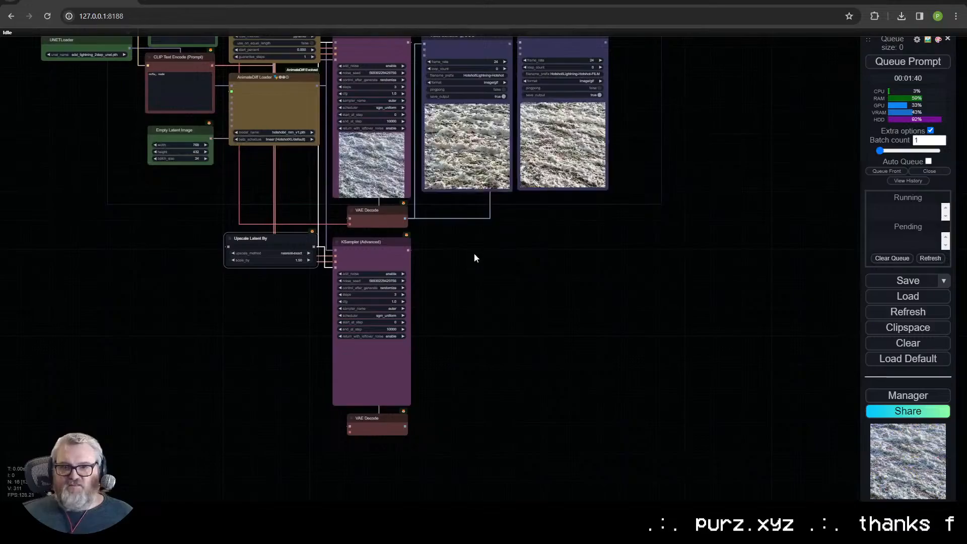
key(ctrl+v)
scroll(573, 357, up, 13)
- Add "-Up" to the filename_prefix of both copied Video Combine nodes, after "Hotshot\Lightning-Hotshot"
click(368, 395)
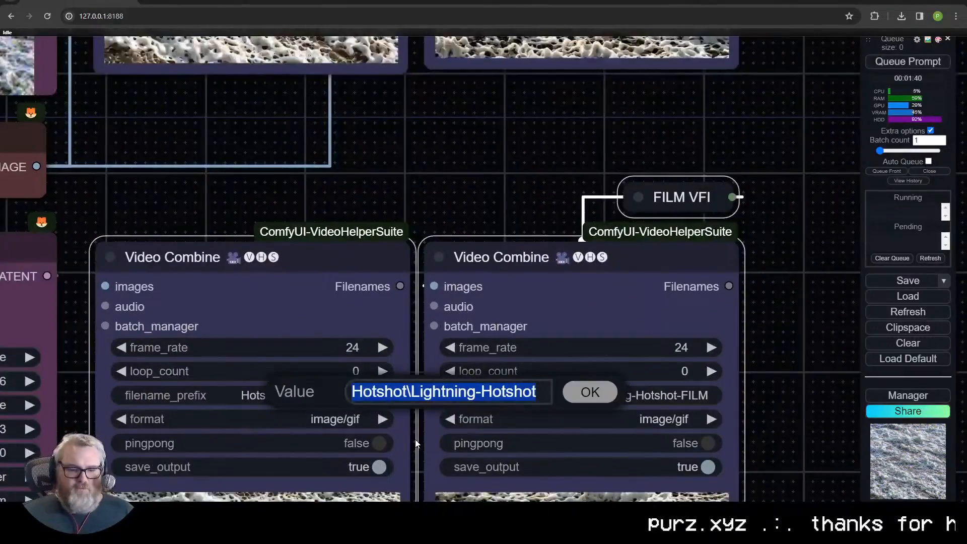
key(End)
text(-Up)
key(Return)
click(697, 396)
text(-Up)
key(Return)
scroll(755, 400, down, 4)
drag(756, 400, 814, 139)
scroll(428, 452, down, 2)
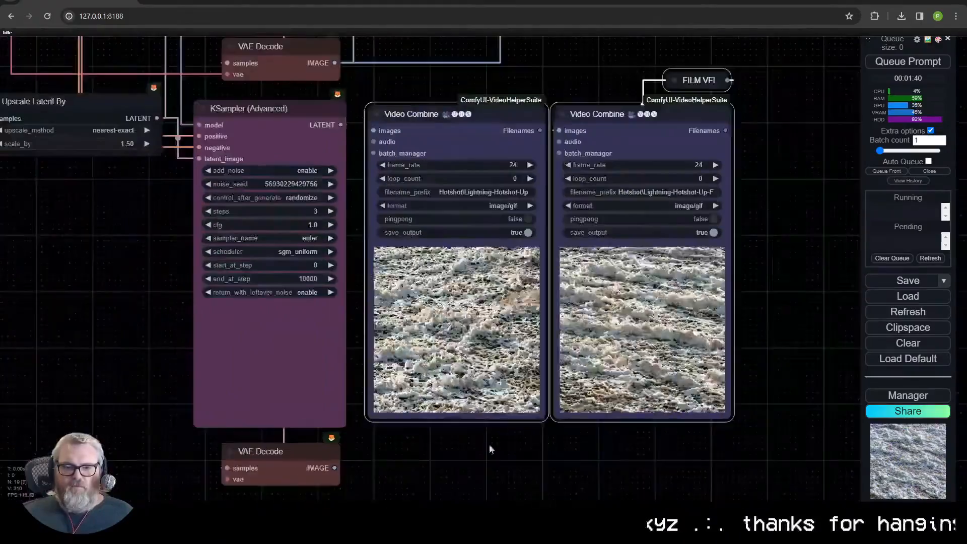
- Connect the lower VAE Decode's IMAGE output to the first copied Video Combine and to FILM VFI, leaving FILM VFI collapsed
drag(564, 459, 486, 476)
drag(254, 483, 295, 146)
mouse_move(255, 483)
mouse_down()
mouse_move(622, 71)
mouse_move(594, 97)
mouse_up()
click(594, 96)
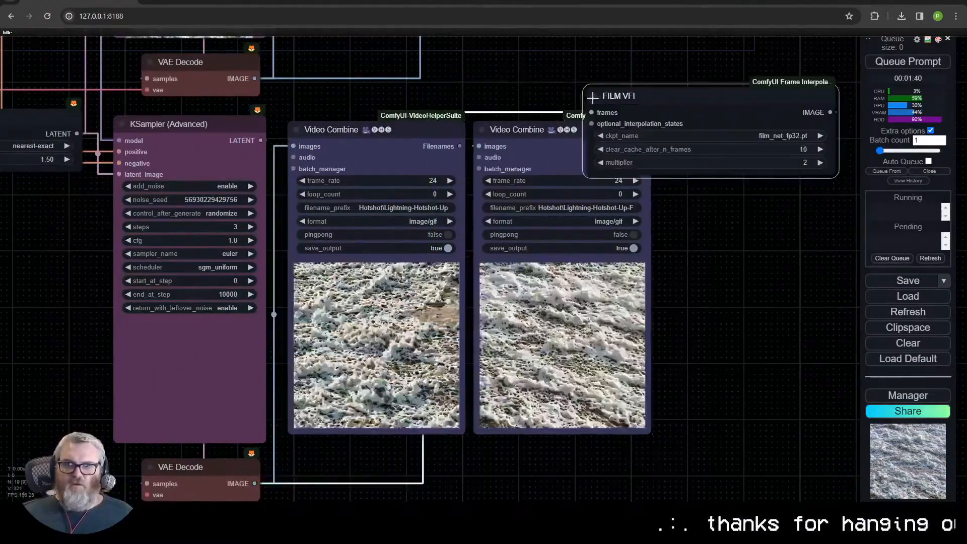
click(594, 96)
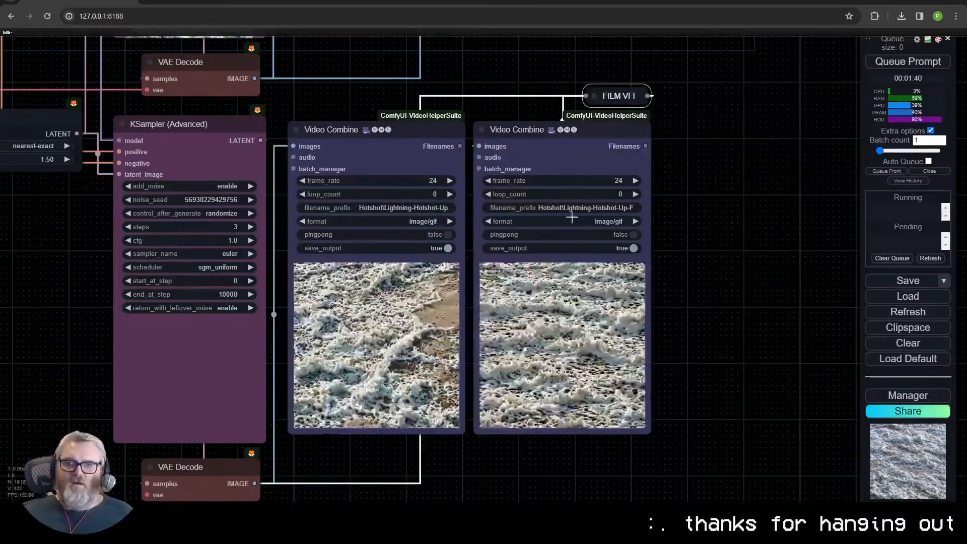
- Switch both copied Video Combine nodes to the video/h264-mp4 format with crf 18
click(426, 222)
click(444, 300)
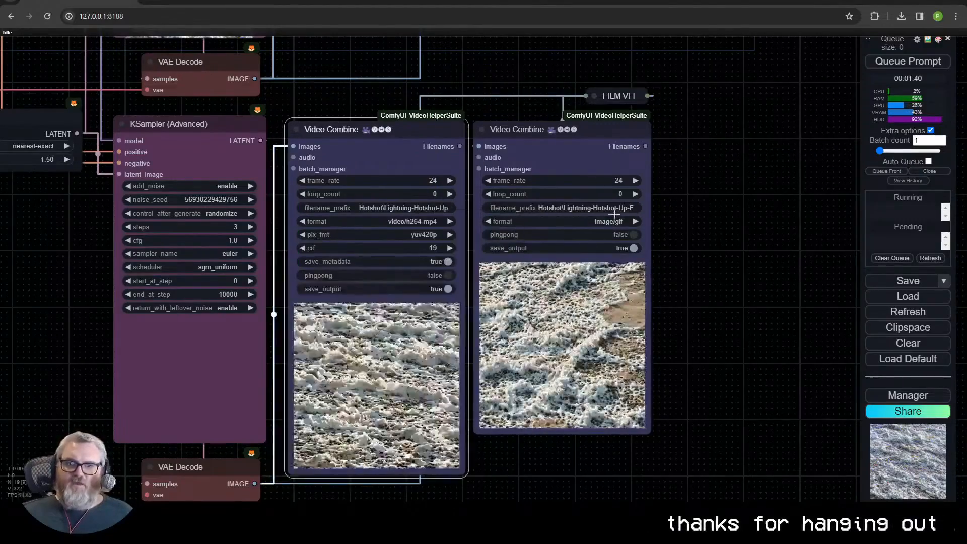
click(611, 221)
click(633, 301)
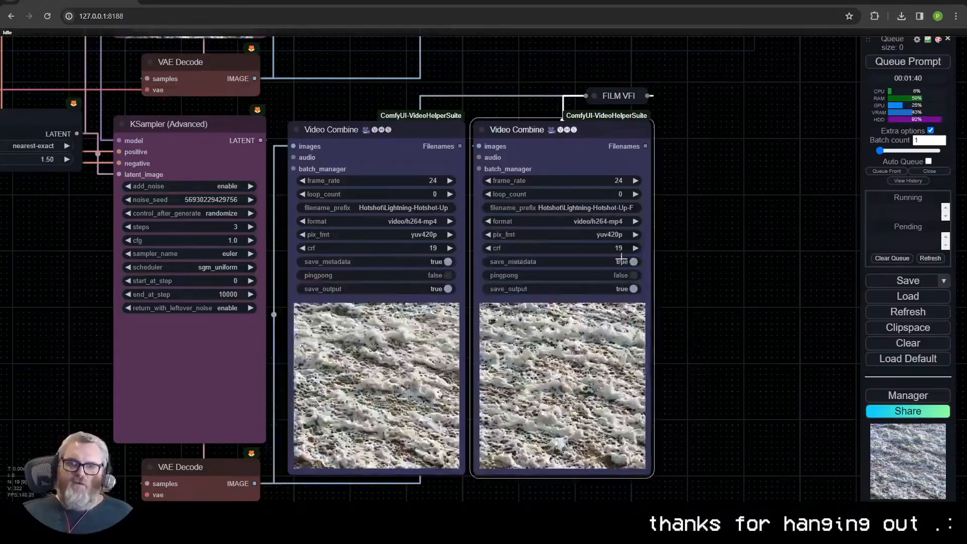
click(302, 248)
- Switch the two original Video Combine nodes to the video/h264-mp4 format with crf 18
drag(524, 65, 521, 464)
click(428, 212)
click(450, 294)
click(599, 209)
click(621, 289)
click(298, 239)
click(484, 236)
- Try to run the workflow with the new upscale branch, and cancel the running job
scroll(538, 175, down, 4)
drag(172, 387, 403, 384)
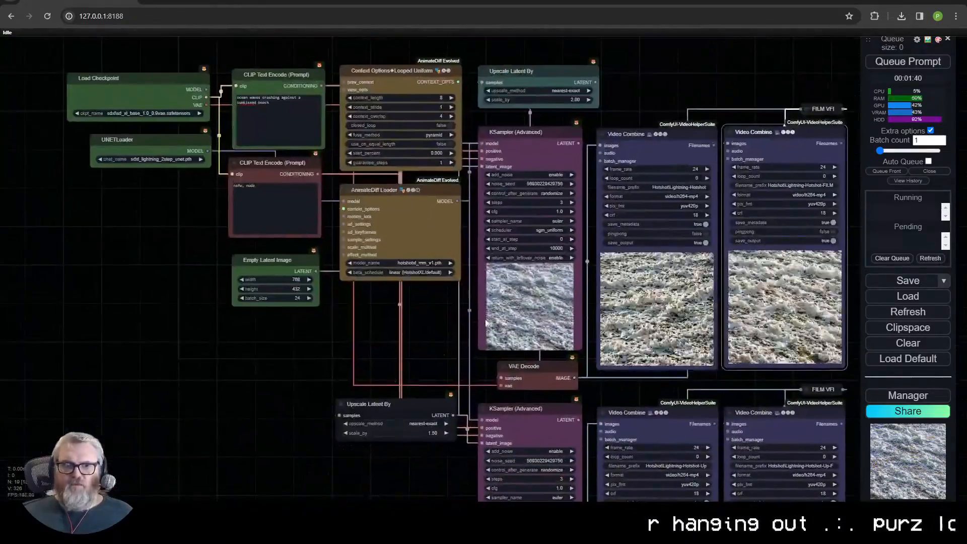
click(915, 65)
drag(690, 97, 482, 57)
scroll(345, 332, down, 3)
drag(295, 317, 315, 126)
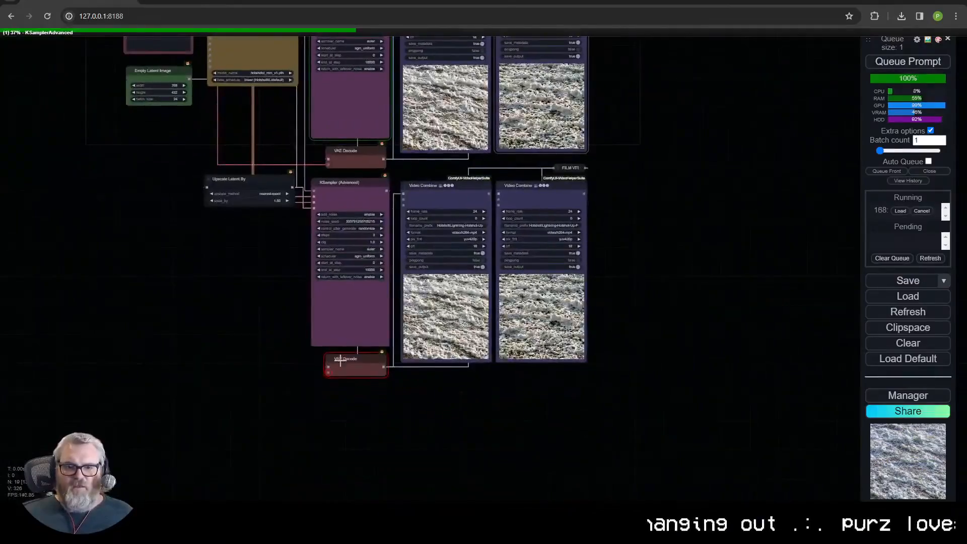
click(922, 213)
- Connect the Load Checkpoint VAE output to the lower VAE Decode's vae input and queue the prompt
drag(93, 105, 144, 197)
scroll(144, 197, up, 2)
scroll(144, 197, down, 3)
drag(156, 61, 356, 446)
scroll(357, 446, up, 15)
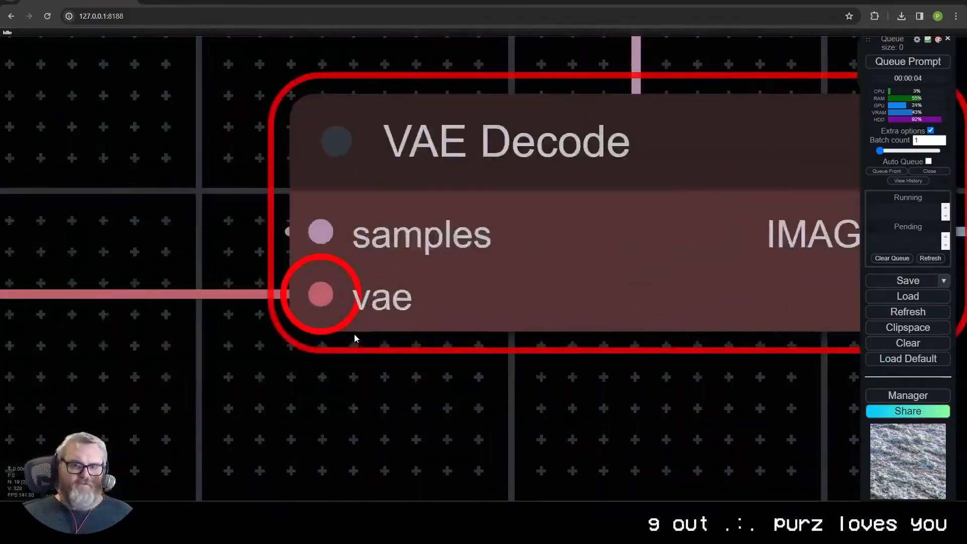
scroll(341, 320, down, 20)
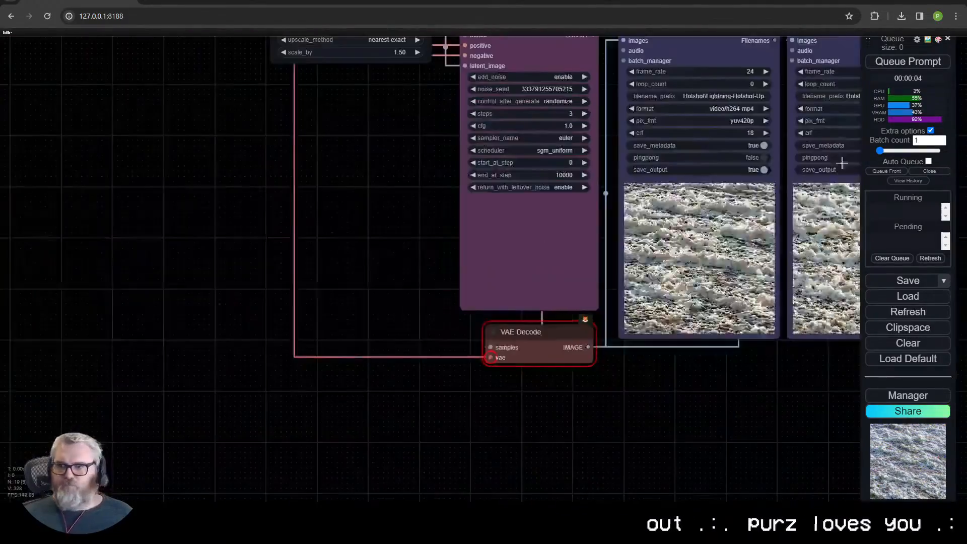
key(ctrl+Return)
- Follow the generation through both samplers and compare the ocean wave previews in the original and upscaled Video Combine nodes
drag(655, 358, 567, 469)
scroll(636, 343, up, 8)
drag(636, 344, 738, 472)
scroll(803, 337, down, 4)
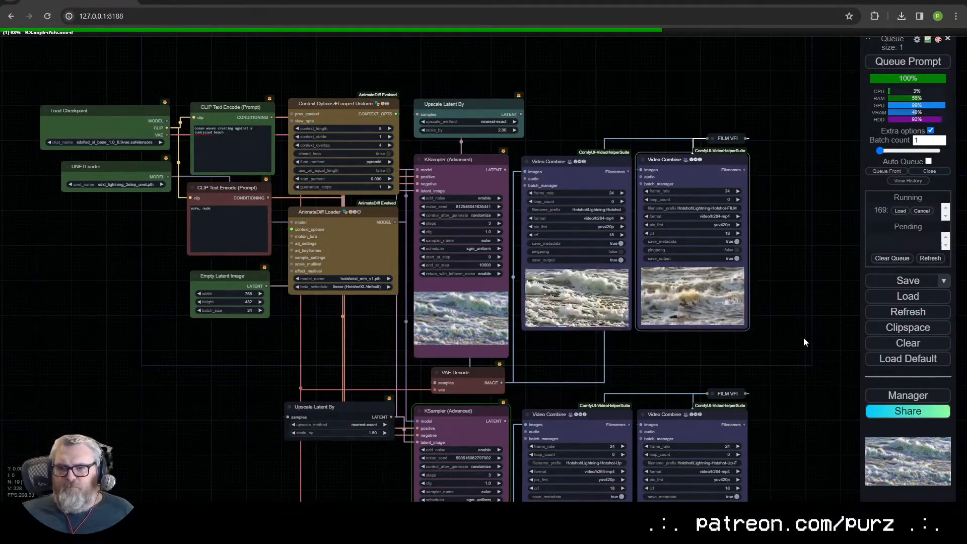
drag(365, 484, 362, 282)
scroll(363, 302, up, 3)
drag(376, 340, 269, 274)
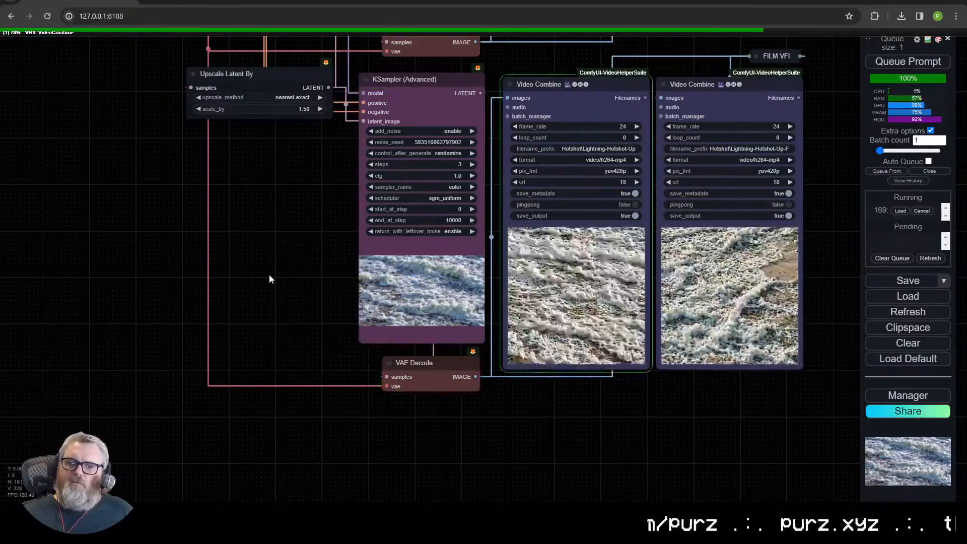
scroll(576, 272, up, 20)
scroll(610, 319, down, 14)
scroll(611, 320, down, 8)
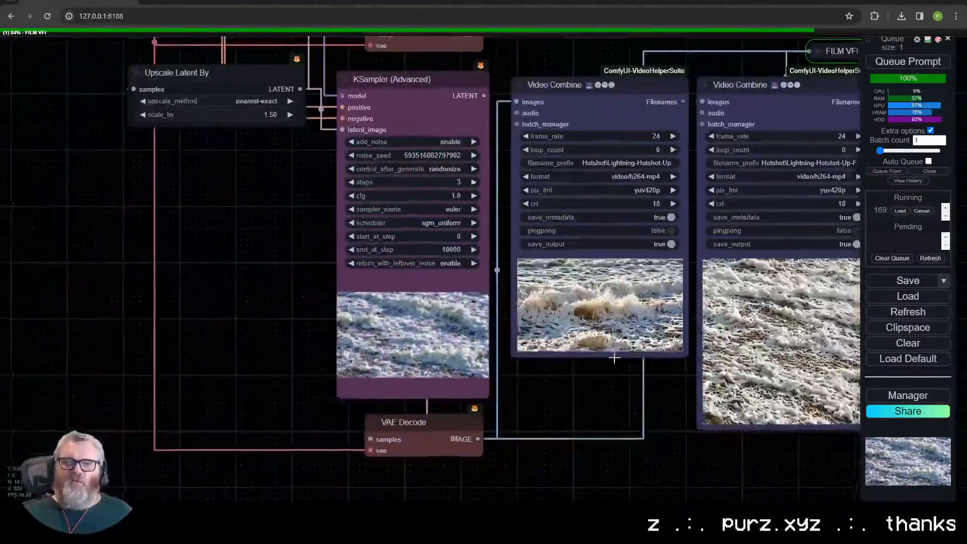
scroll(453, 302, up, 10)
scroll(461, 336, down, 12)
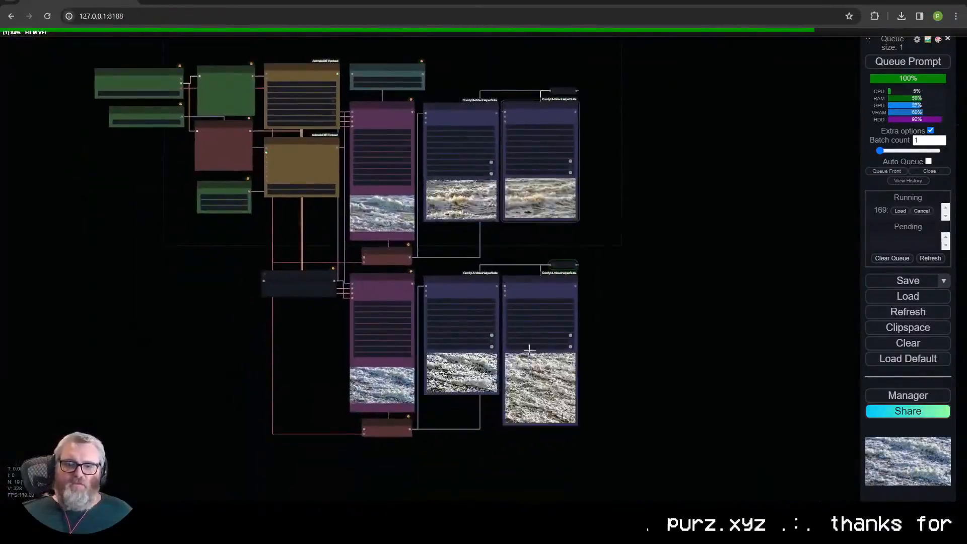
- Examine the finished ocean wave animations up close and review the node settings across the original and upscaled branches
scroll(487, 239, up, 10)
scroll(323, 353, down, 10)
scroll(319, 307, up, 8)
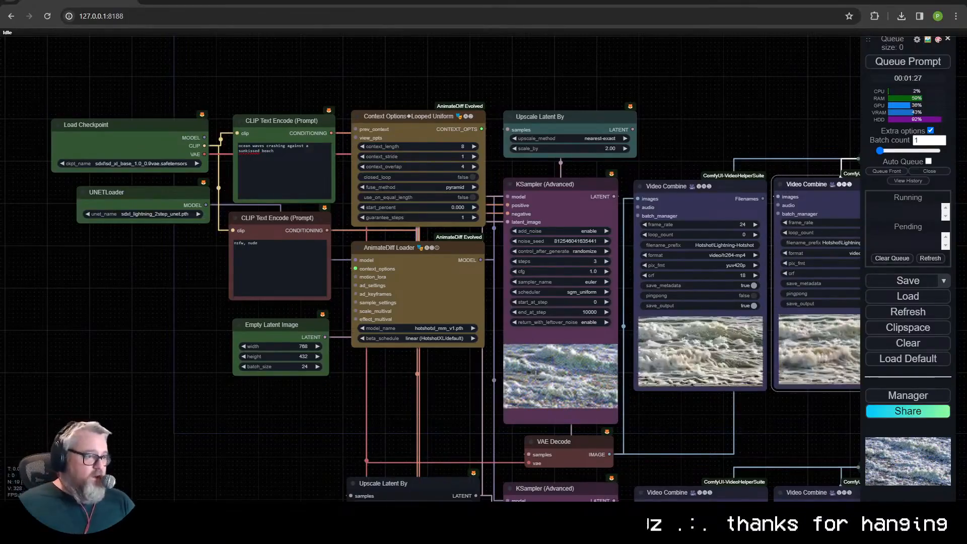
drag(418, 392, 277, 274)
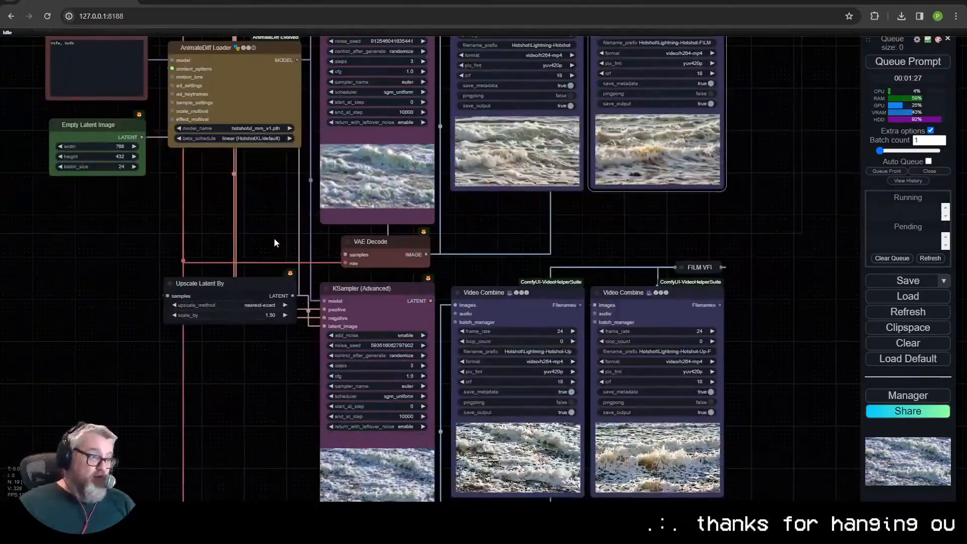
drag(287, 219, 261, 109)
drag(258, 259, 226, 262)
scroll(449, 346, up, 9)
scroll(448, 346, up, 6)
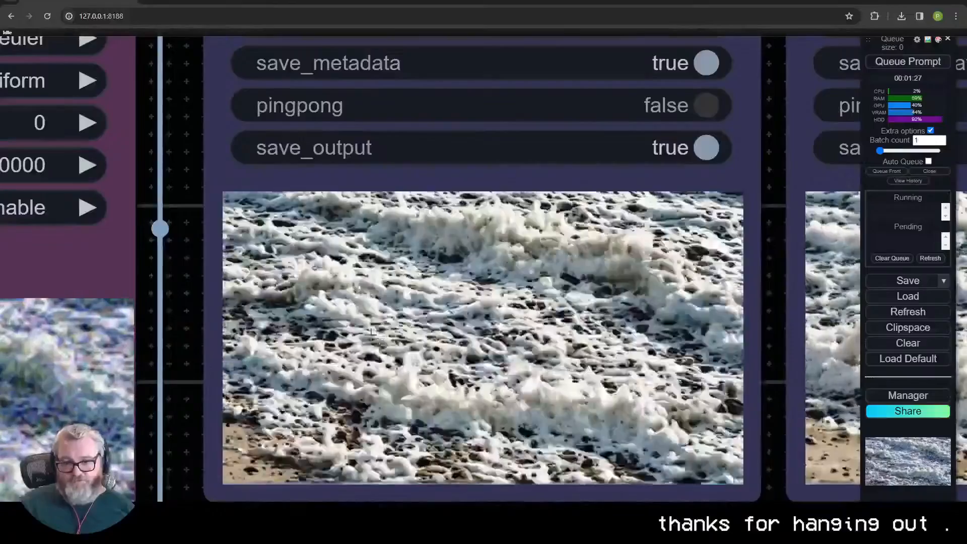
scroll(381, 367, down, 2)
scroll(381, 368, down, 16)
drag(246, 178, 417, 248)
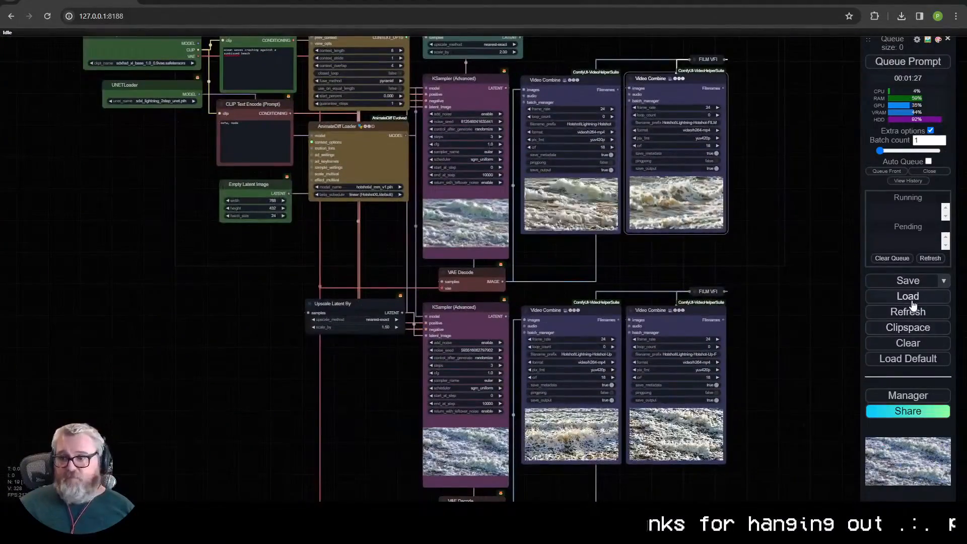
- Save the workflow as "busted weird hotshot workflow"
click(907, 280)
text(busted weird hotsh)
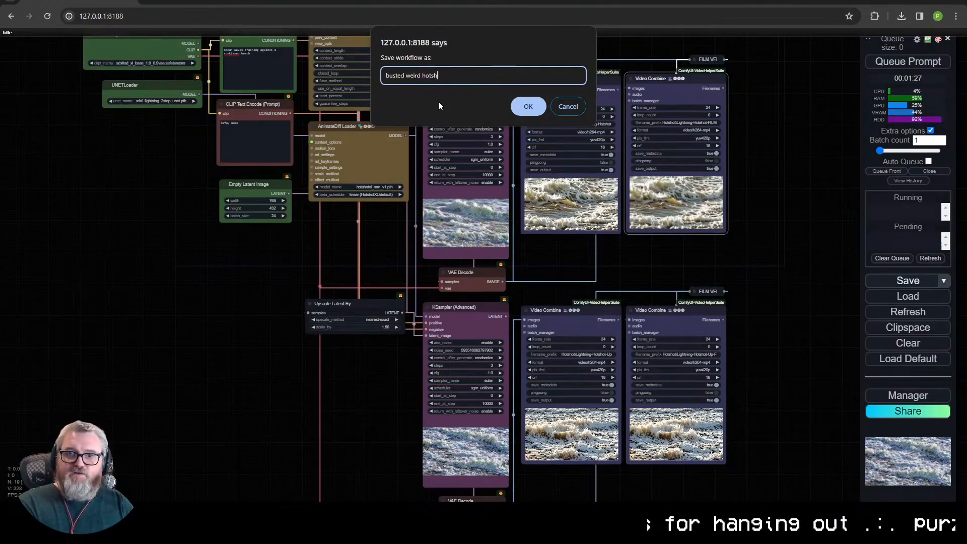
text(ot workflow)
key(Return)
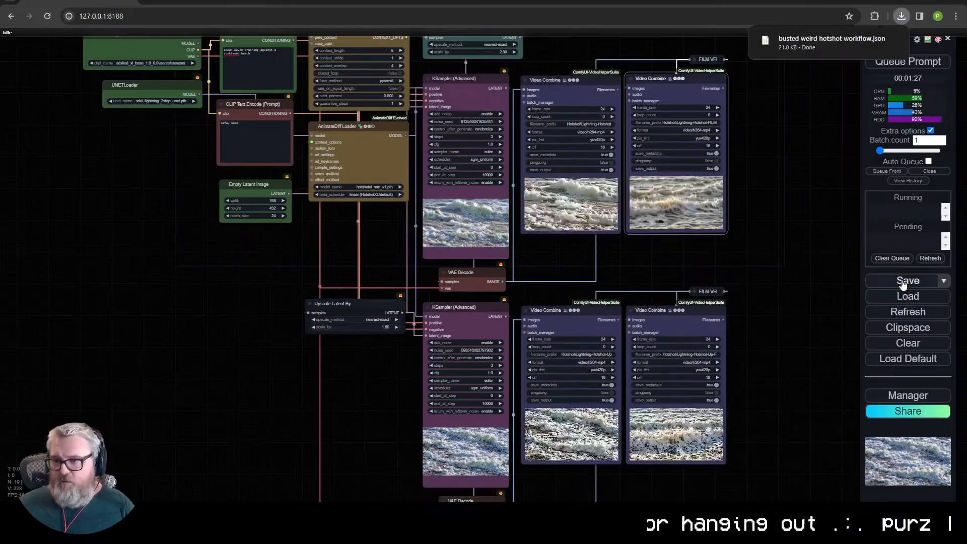
- Clear the entire workflow from the canvas and confirm the removal
click(900, 344)
click(529, 80)
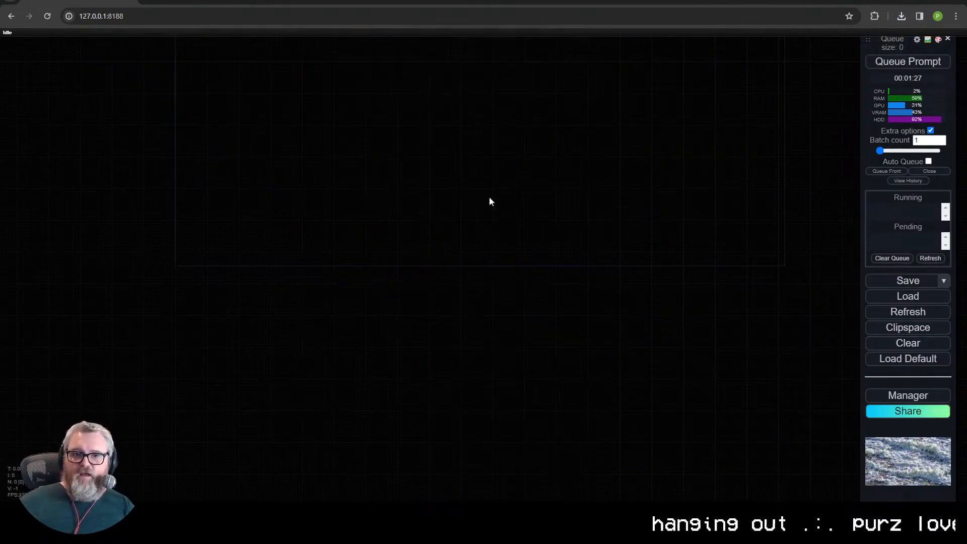
scroll(413, 346, up, 2)
drag(413, 345, 439, 382)
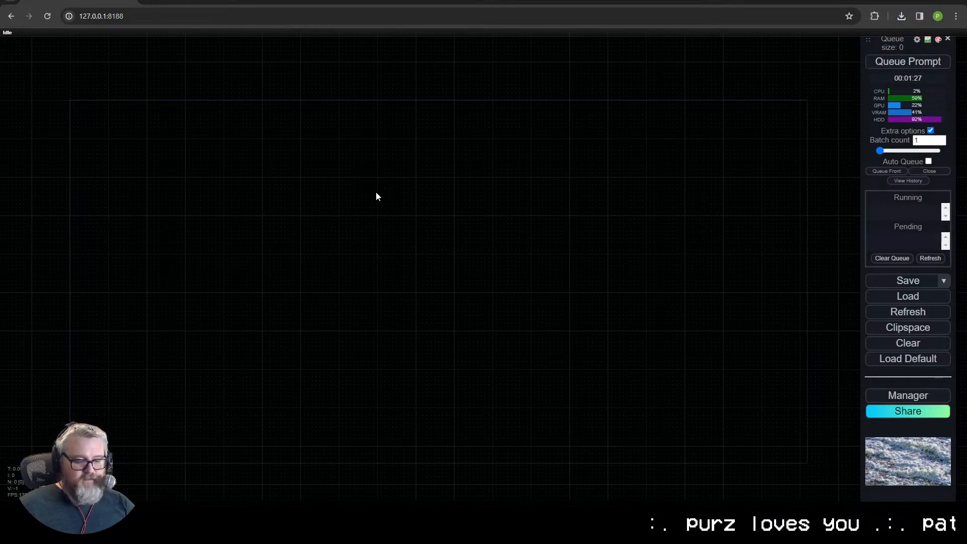
key(ctrl+t)
text(opensam)
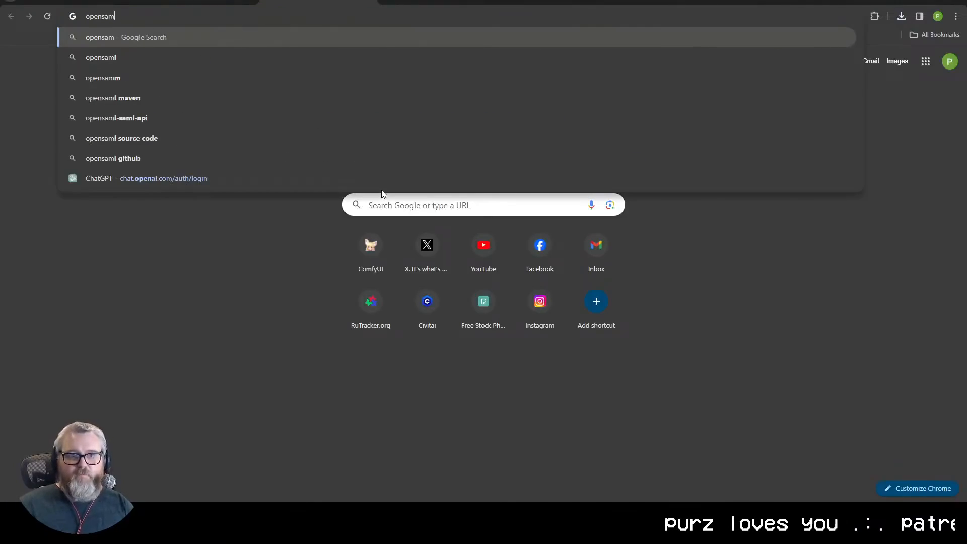
key(ctrl+w)
- Open the ComfyUI-YoloWorld-EfficientSAM repository on GitHub in the other browser tab and view the example workflow in its README
click(224, 1)
click(228, 16)
text(zho)
key(Down)
key(Down)
key(Down)
key(Down)
key(Return)
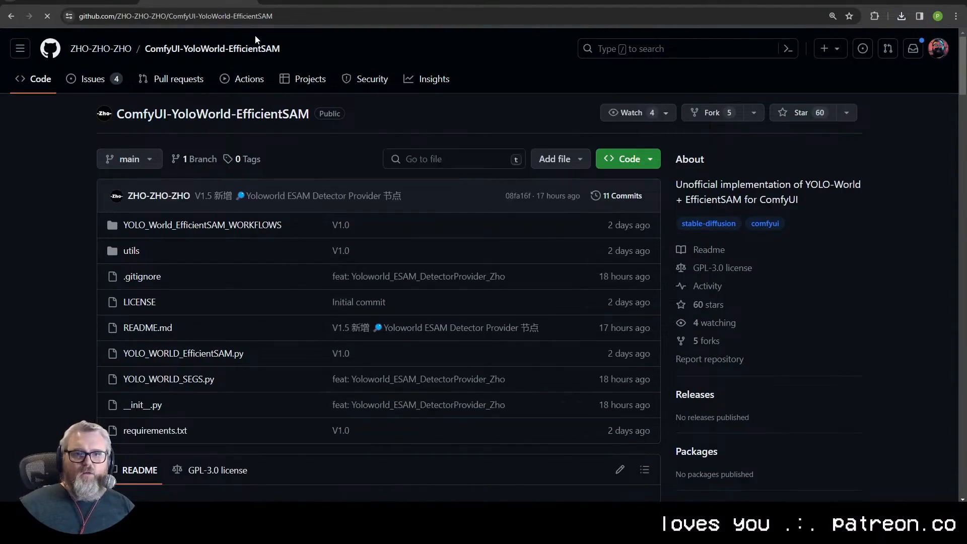
scroll(180, 169, down, 7)
scroll(181, 170, down, 9)
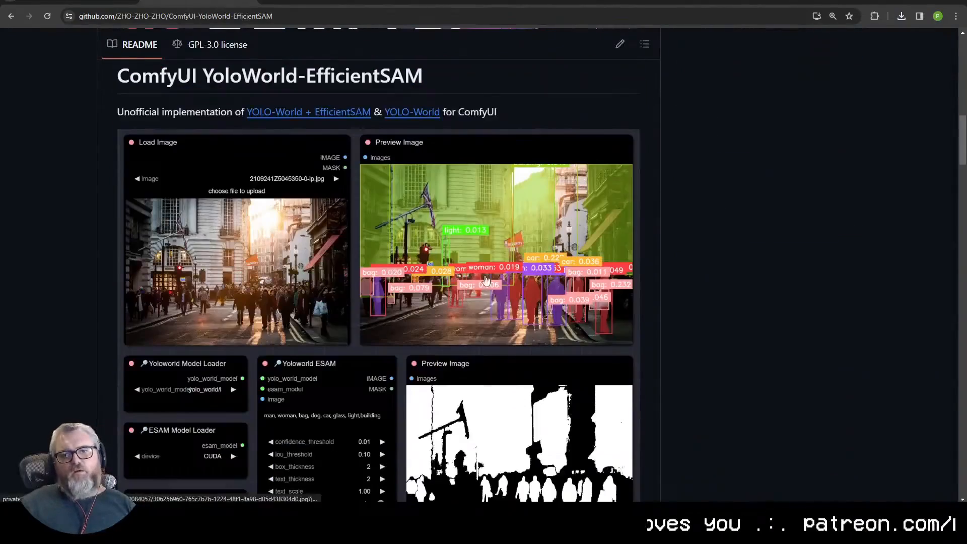
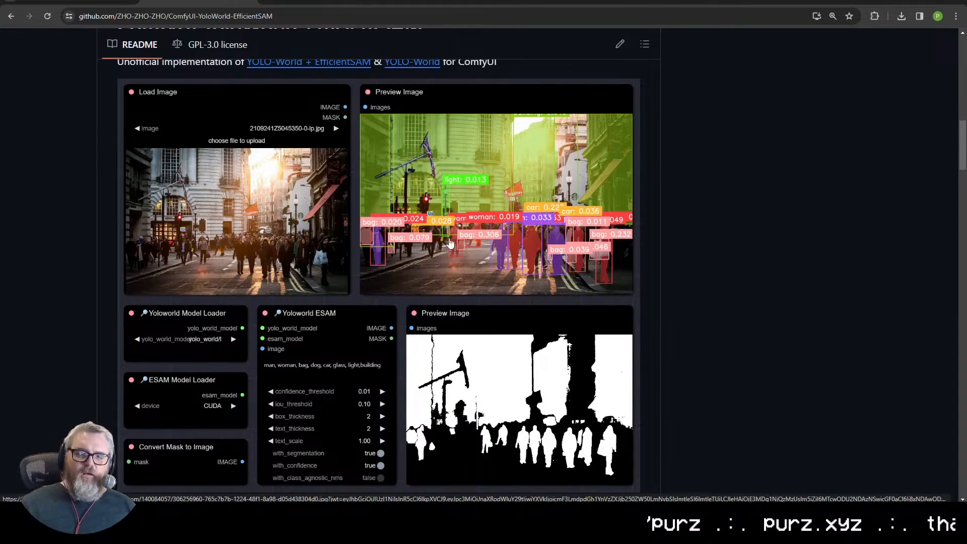
- Examine the README's example detection and mask images, project info and demo video section
scroll(402, 177, up, 3)
scroll(404, 173, down, 10)
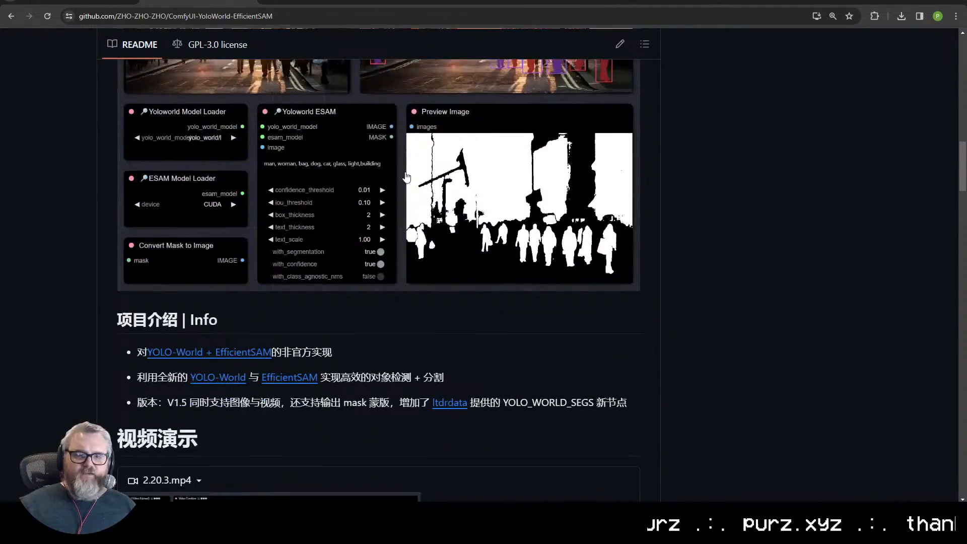
scroll(405, 177, up, 10)
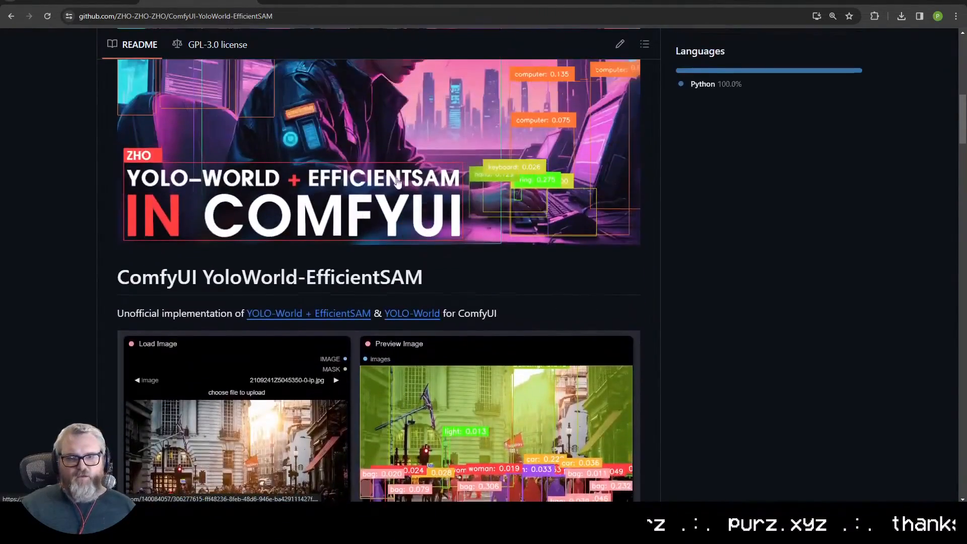
scroll(371, 187, up, 3)
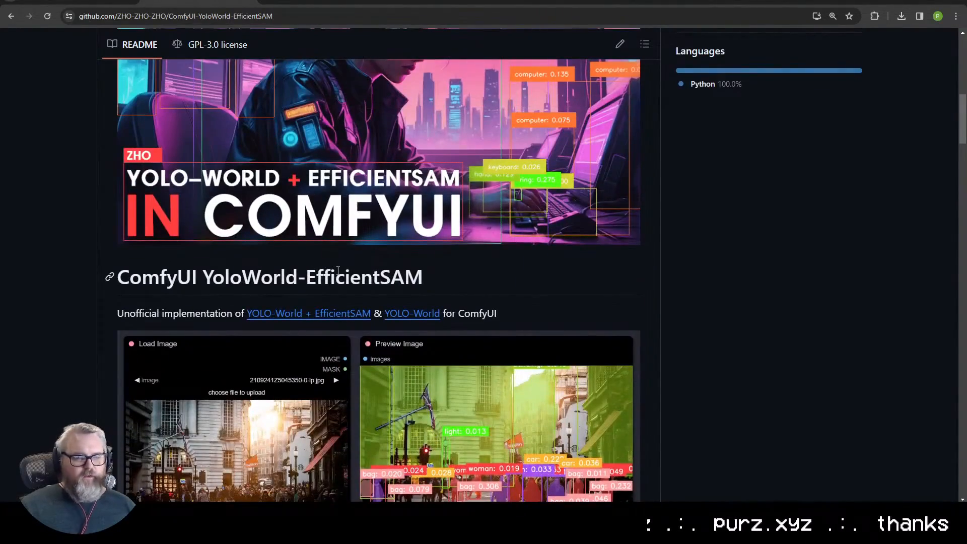
scroll(309, 255, down, 5)
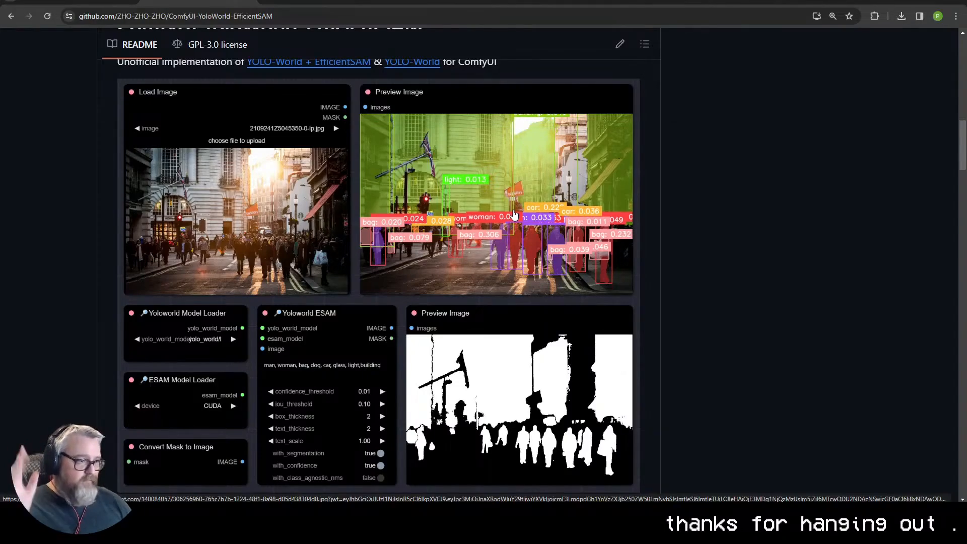
scroll(590, 302, down, 7)
scroll(499, 331, down, 14)
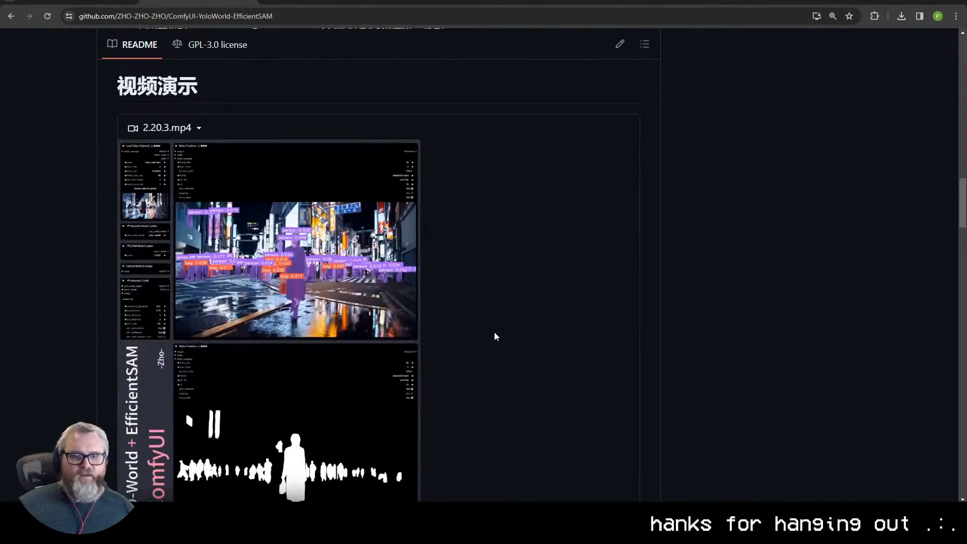
scroll(498, 340, up, 20)
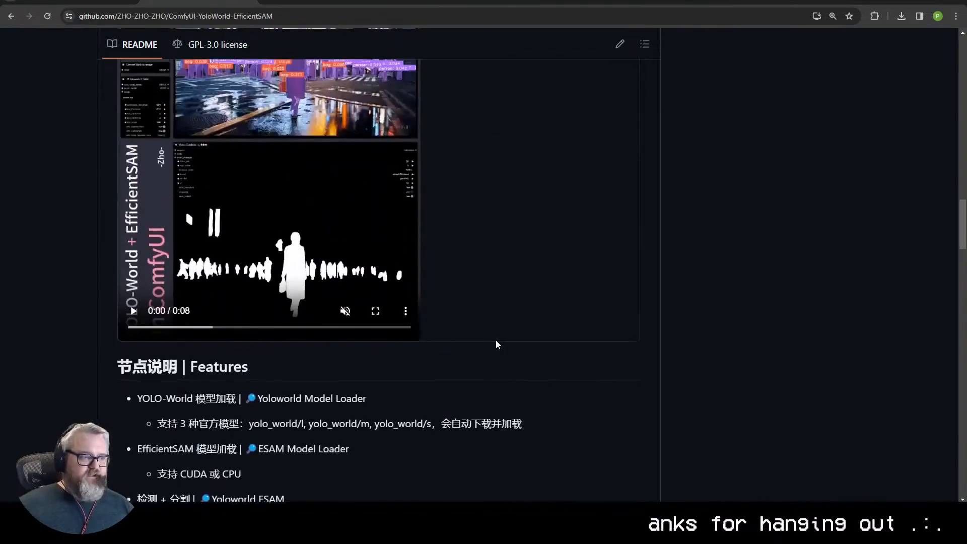
scroll(494, 355, down, 1)
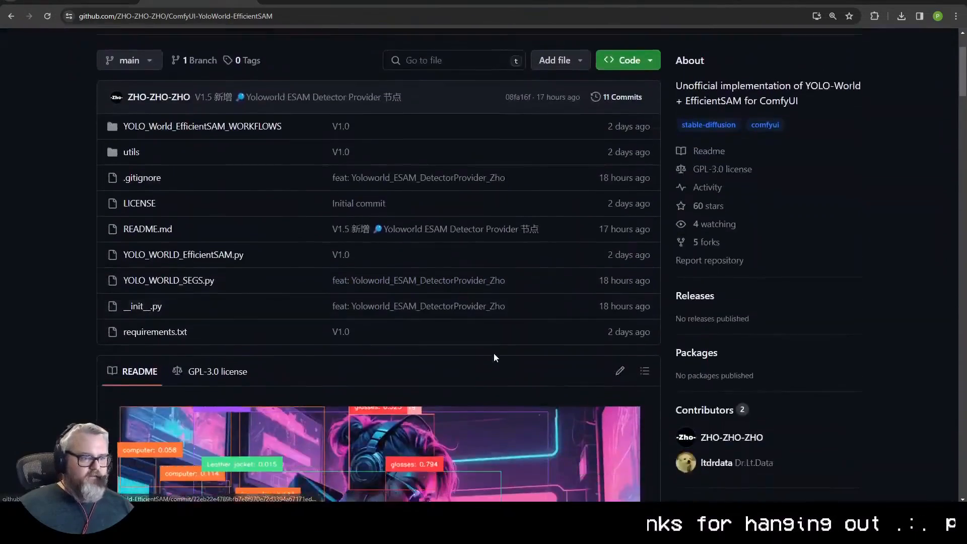
- Translate the repository page to English
scroll(496, 353, up, 3)
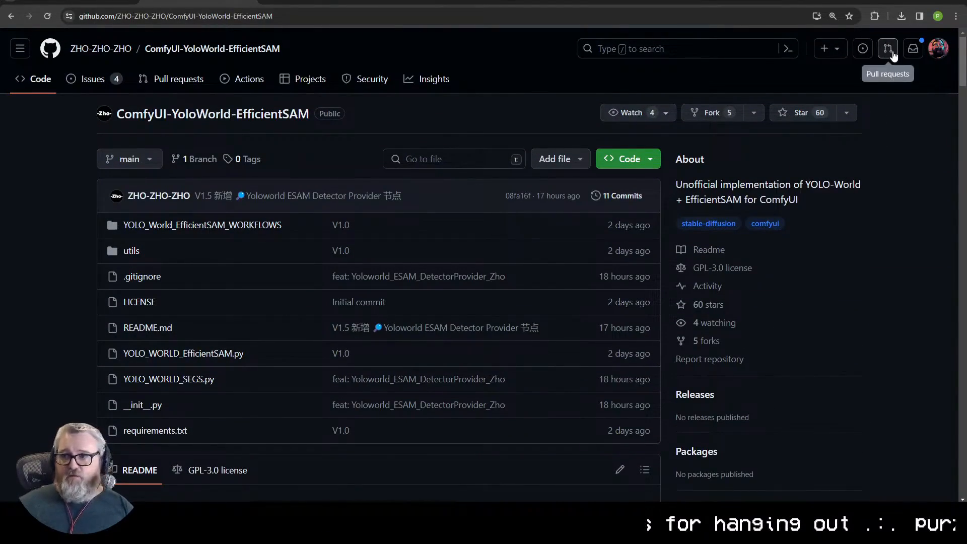
right_click(908, 171)
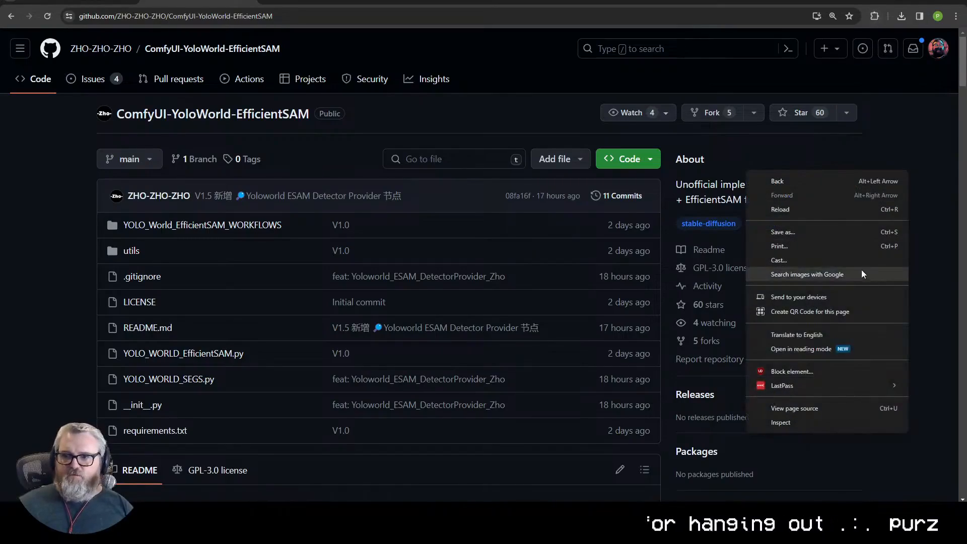
click(811, 336)
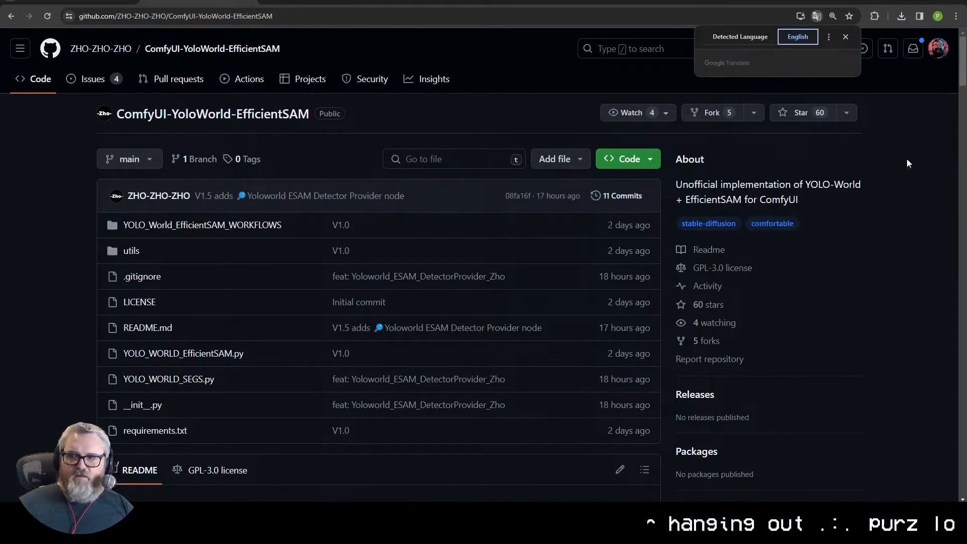
- Read the translated project introduction and look over the video demonstration section of the README
scroll(837, 334, down, 5)
scroll(834, 333, down, 15)
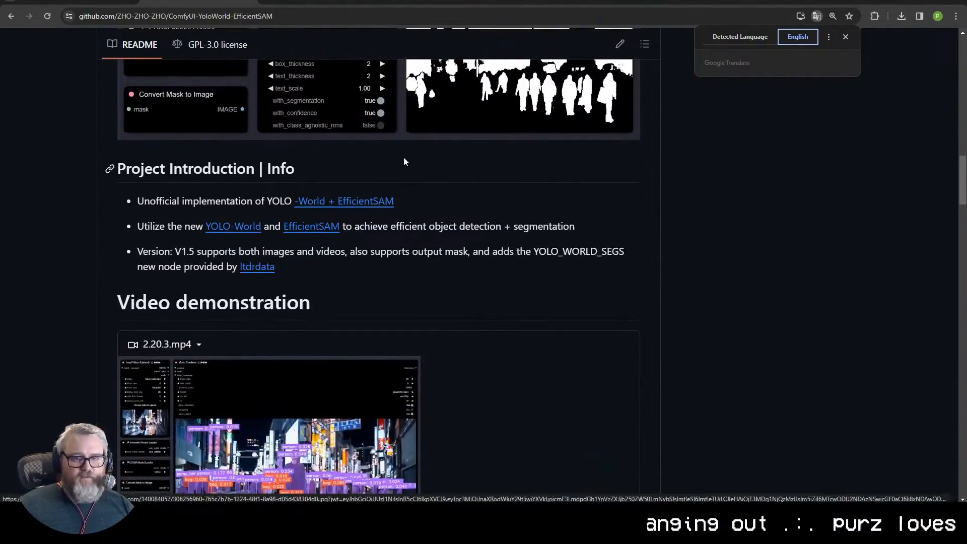
scroll(380, 246, down, 1)
scroll(379, 249, up, 15)
scroll(446, 252, up, 1)
scroll(360, 225, down, 15)
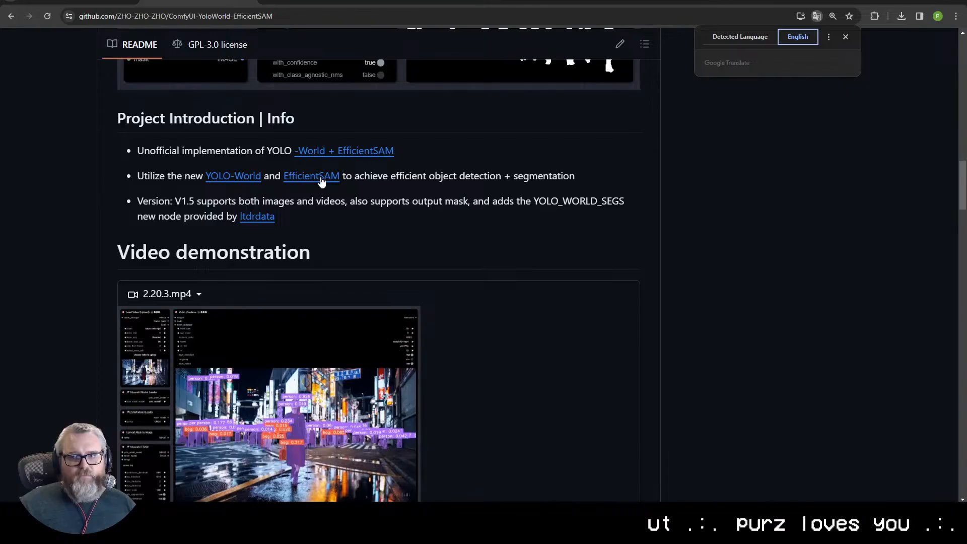
scroll(259, 272, down, 10)
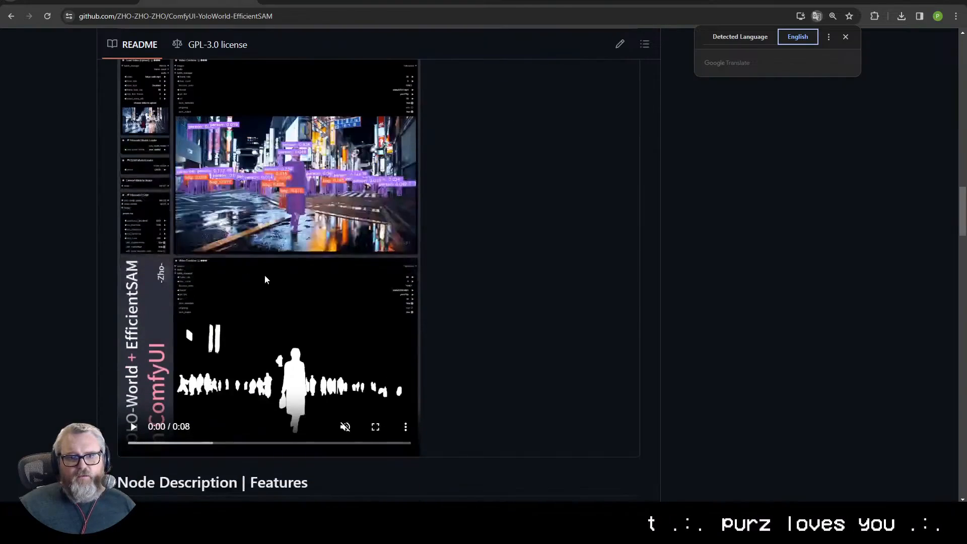
- Play the 2.20.3.mp4 demonstration video in full screen and return to the README
scroll(307, 302, up, 4)
click(186, 275)
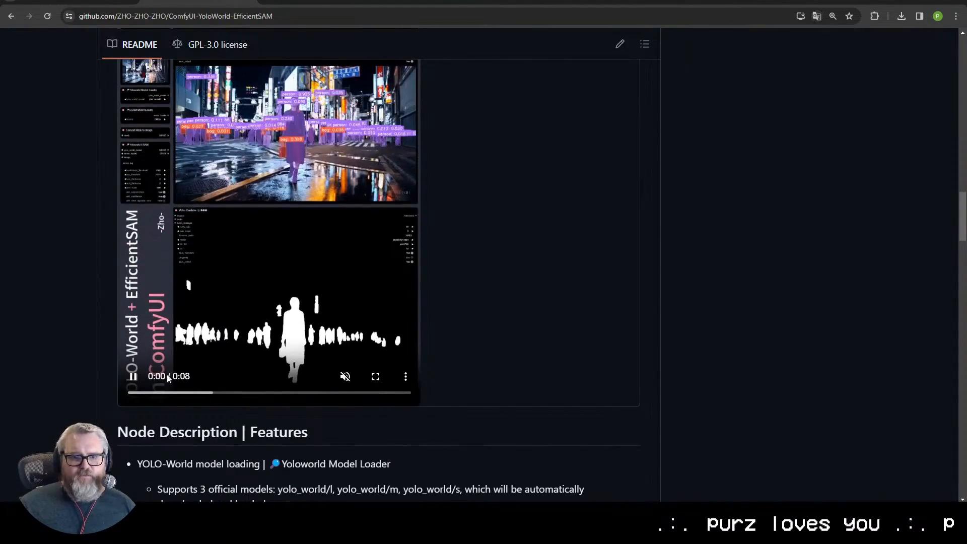
click(375, 377)
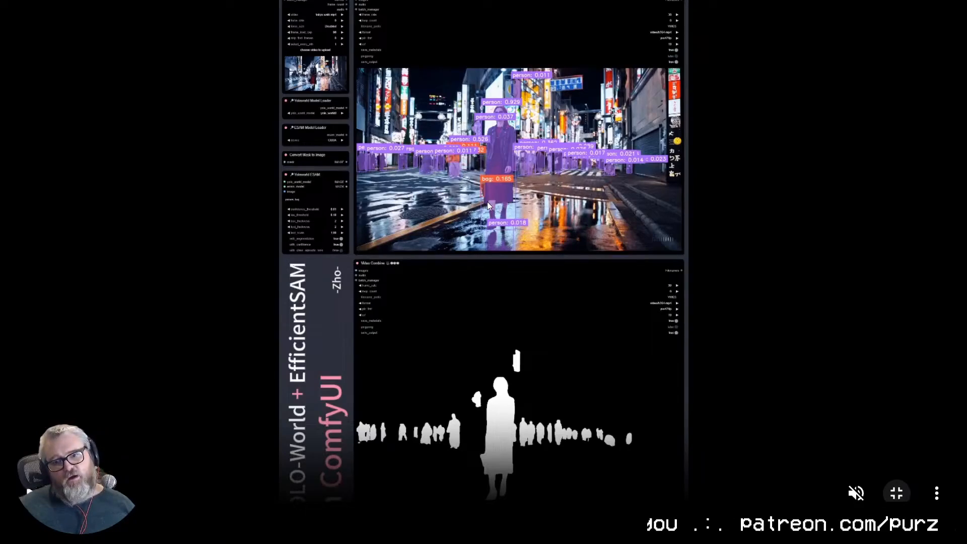
key(Escape)
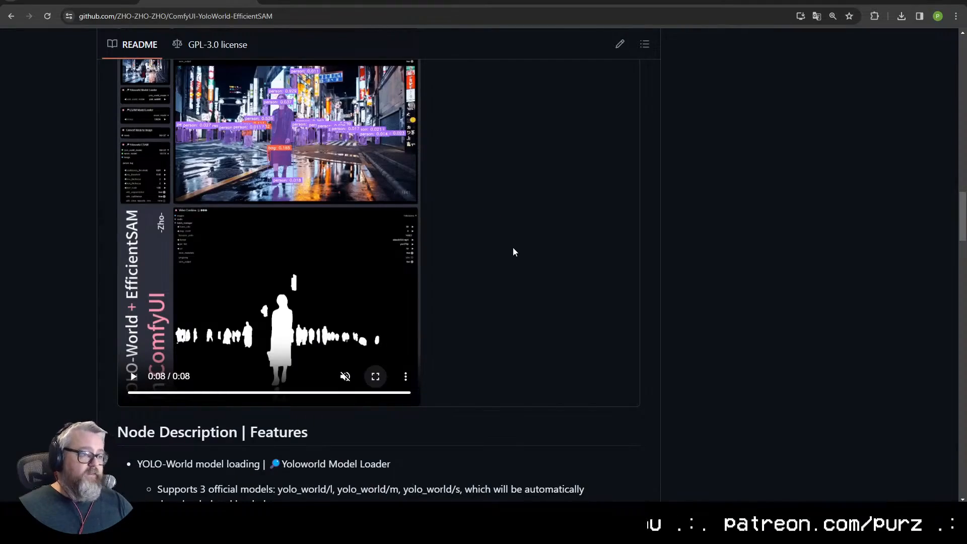
- Review the README's node descriptions, example workflows and installation instructions
scroll(489, 289, down, 15)
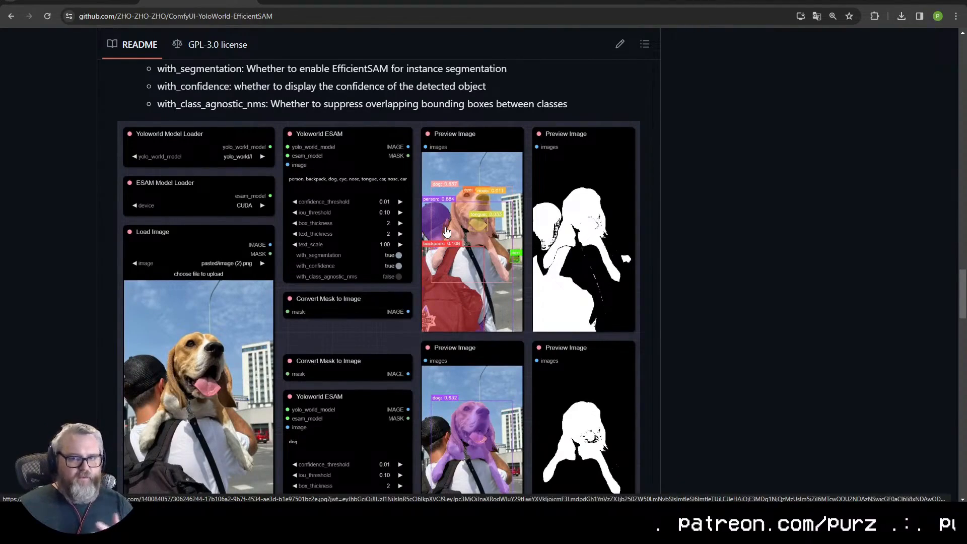
scroll(459, 302, down, 6)
scroll(457, 298, up, 4)
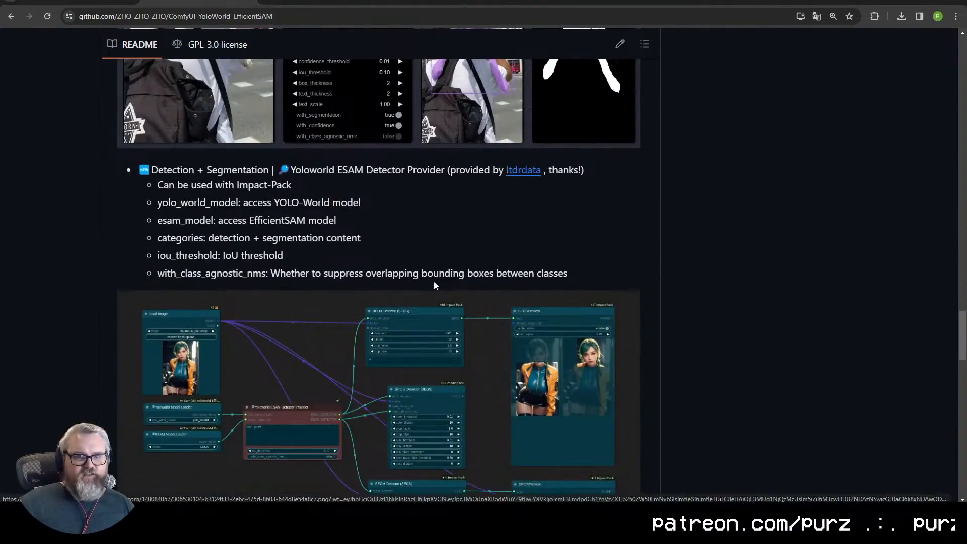
scroll(393, 317, down, 7)
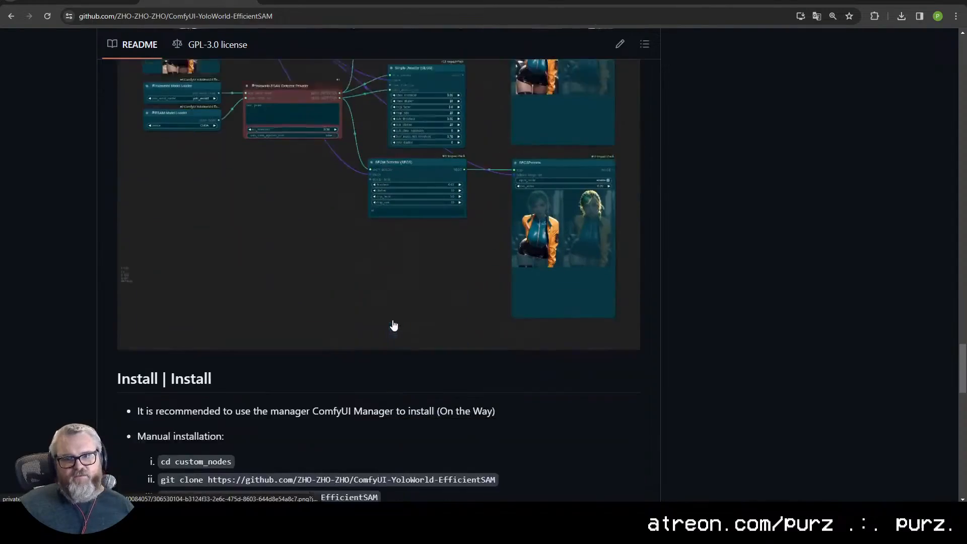
scroll(403, 317, down, 3)
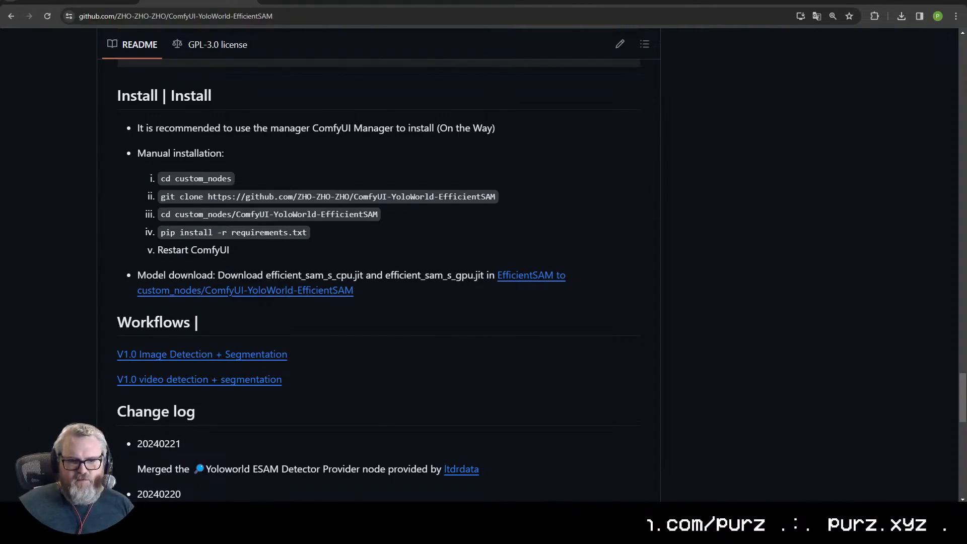
- Switch to ComfyUI, search the Manager's custom nodes for "efficient", and close the Manager
click(78, 1)
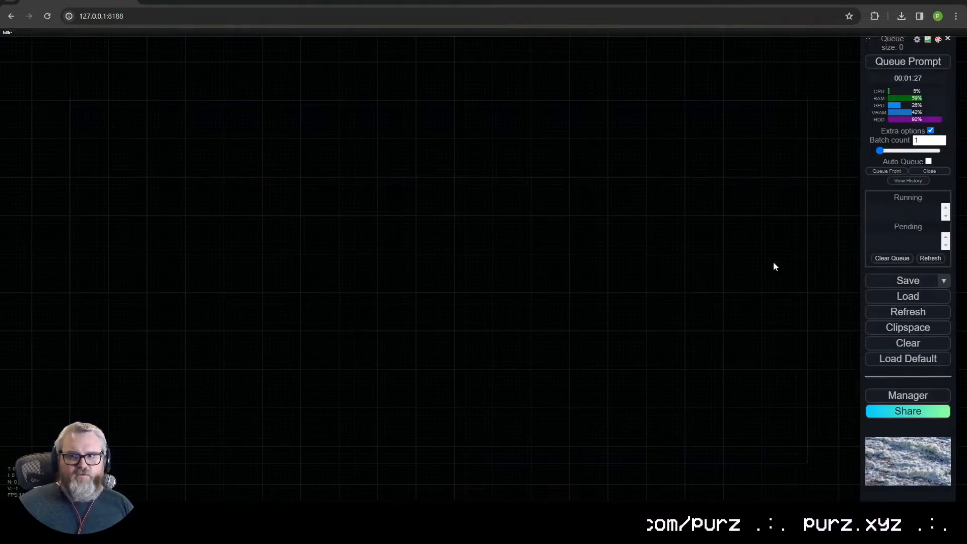
click(899, 401)
click(729, 92)
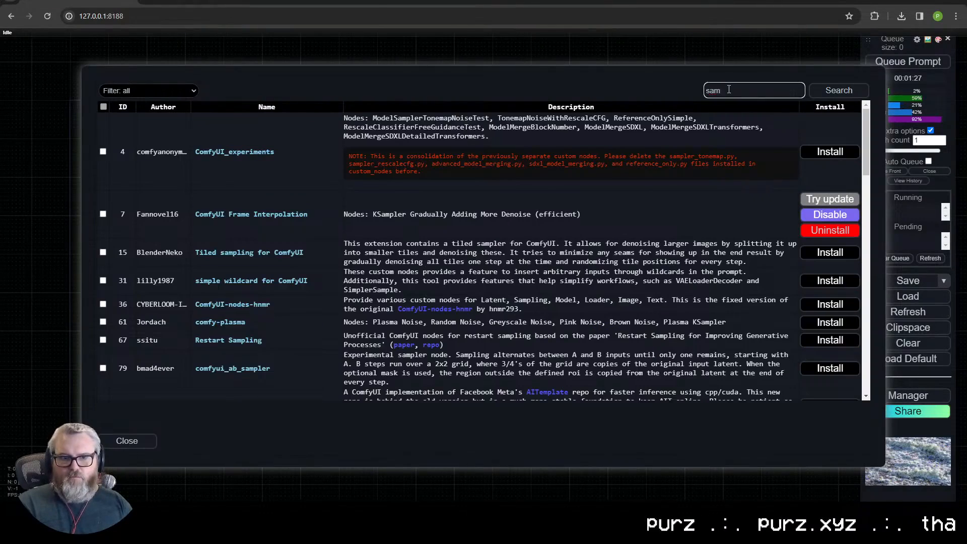
key(BackSpace)
key(BackSpace)
key(BackSpace)
key(BackSpace)
text(efficient)
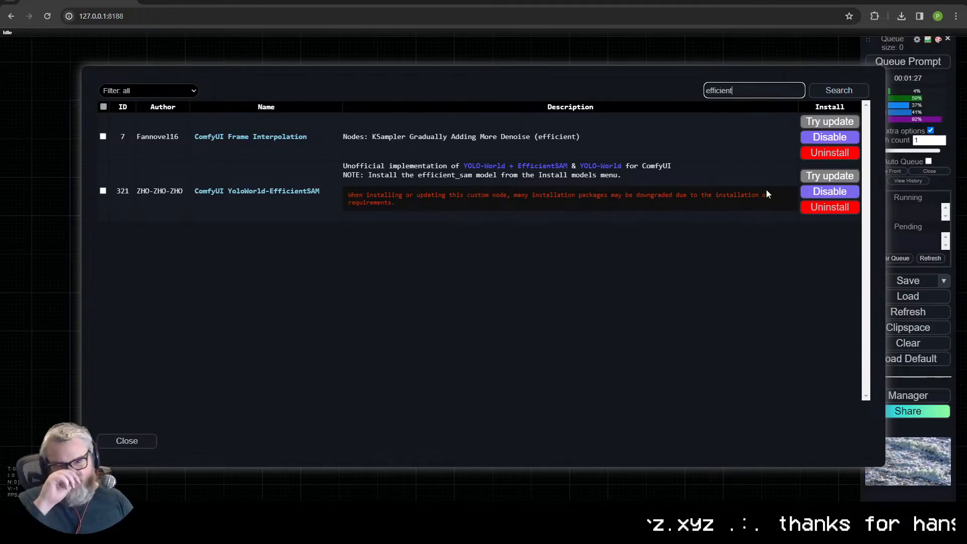
click(126, 440)
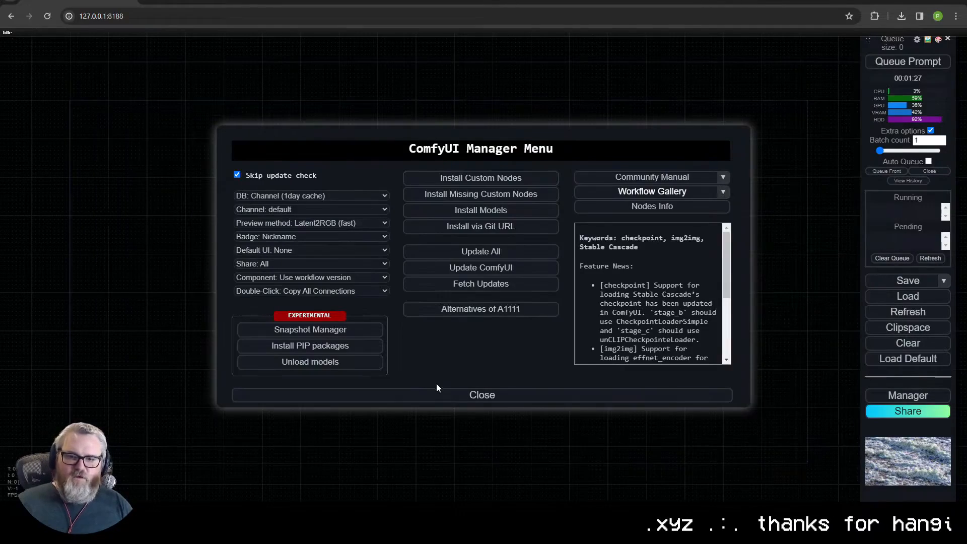
click(482, 393)
- Return to the GitHub README and highlight the pip install -r requirements.txt command in the manual installation steps
key(alt+Tab)
drag(159, 233, 349, 242)
click(323, 216)
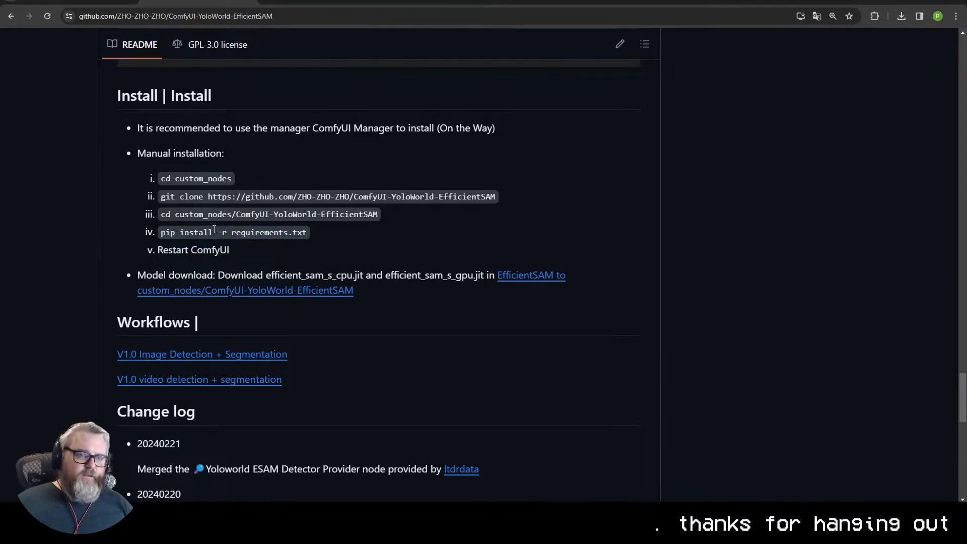
drag(168, 237, 327, 235)
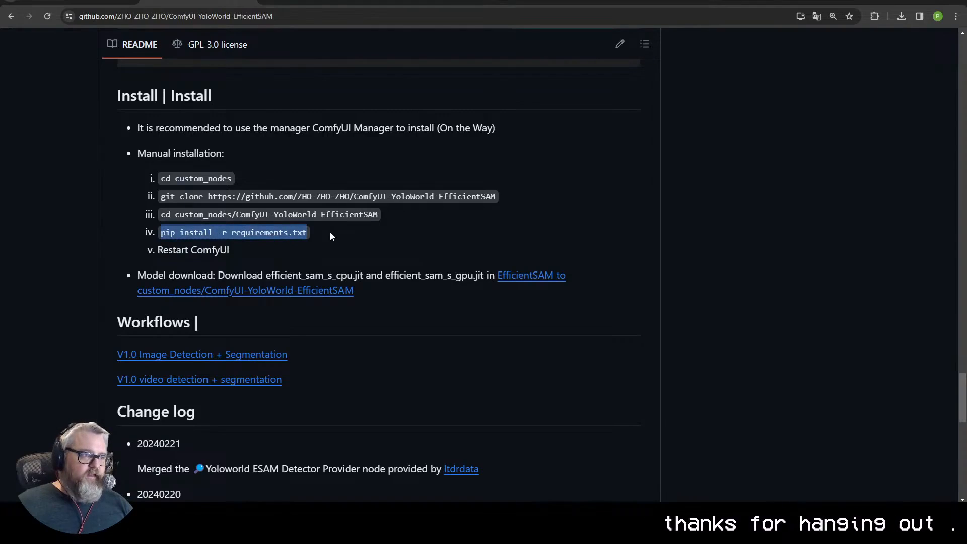
click(270, 261)
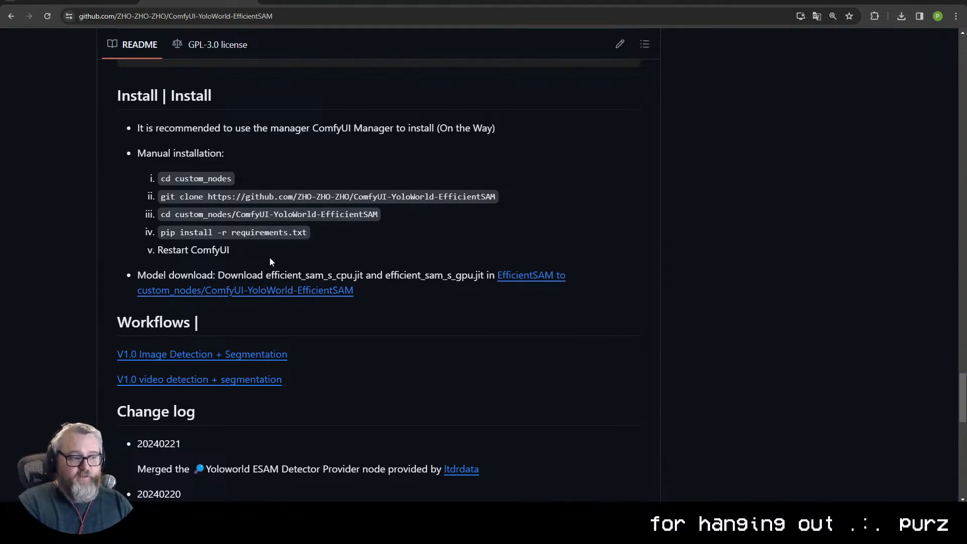
- In a Command Prompt, change to \ai\ComfyUI_windows_portable and list the folder's contents
text(cd \aui\)
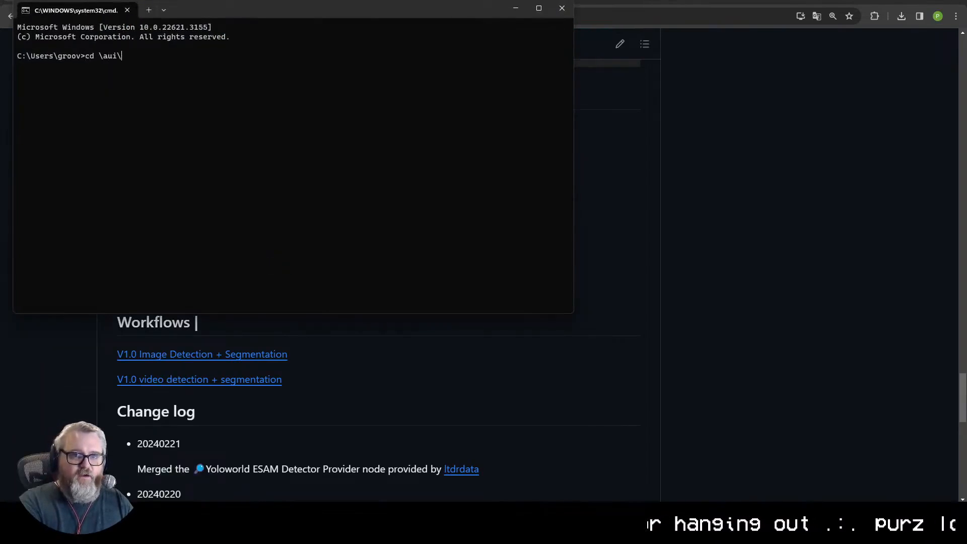
key(BackSpace)
key(BackSpace)
key(BackSpace)
text(i\ComfyUI_windows_portable)
key(Return)
text(dir)
key(Return)
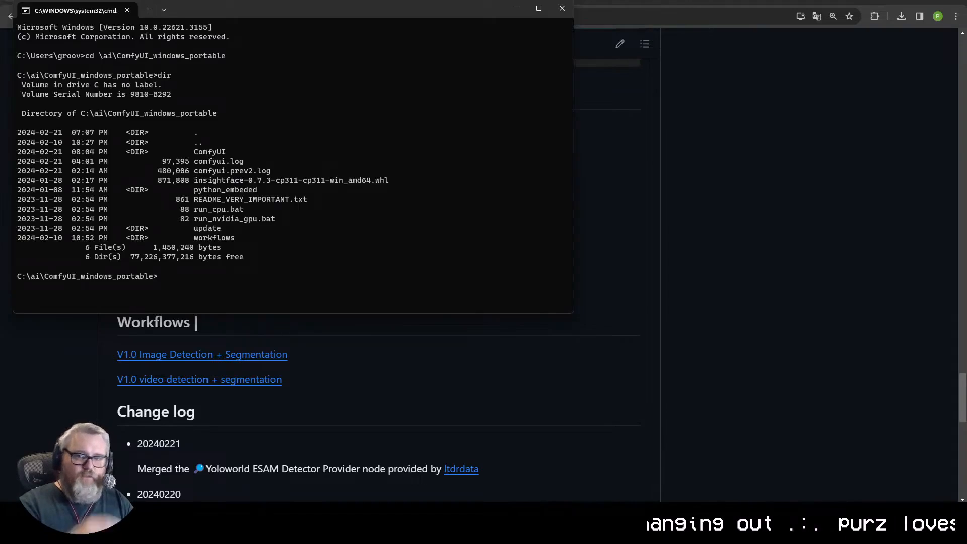
- List the python* files inside the python_embeded folder and return to the parent folder
text(python_embeded)
key(Return)
text(dir)
key(Return)
text(dir python*)
key(Return)
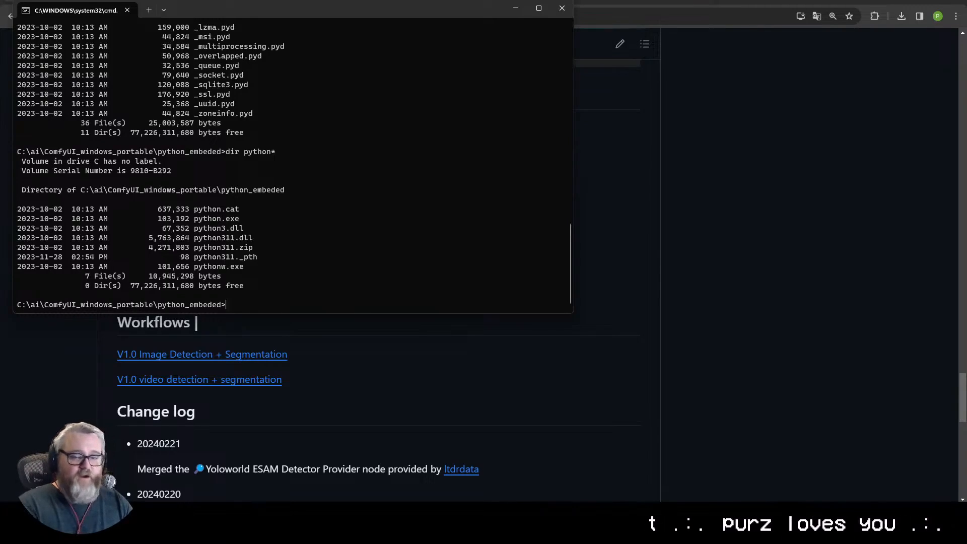
text(cd ..)
key(Return)
- Check the README's installation path and change to the ComfyUI\custom_nodes\ComfyUI-YoloWorld-EfficientSAM folder in the Command Prompt
key(alt+Tab)
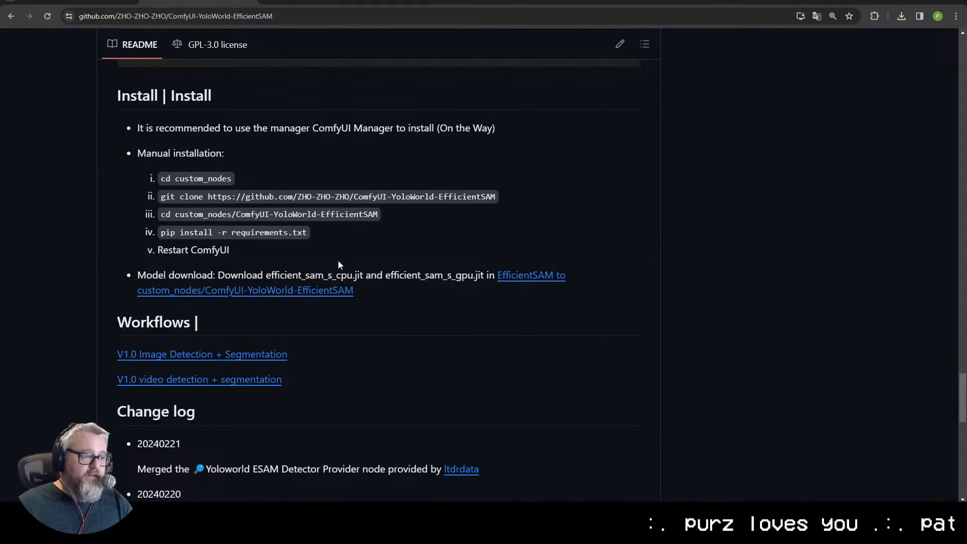
key(alt+Tab)
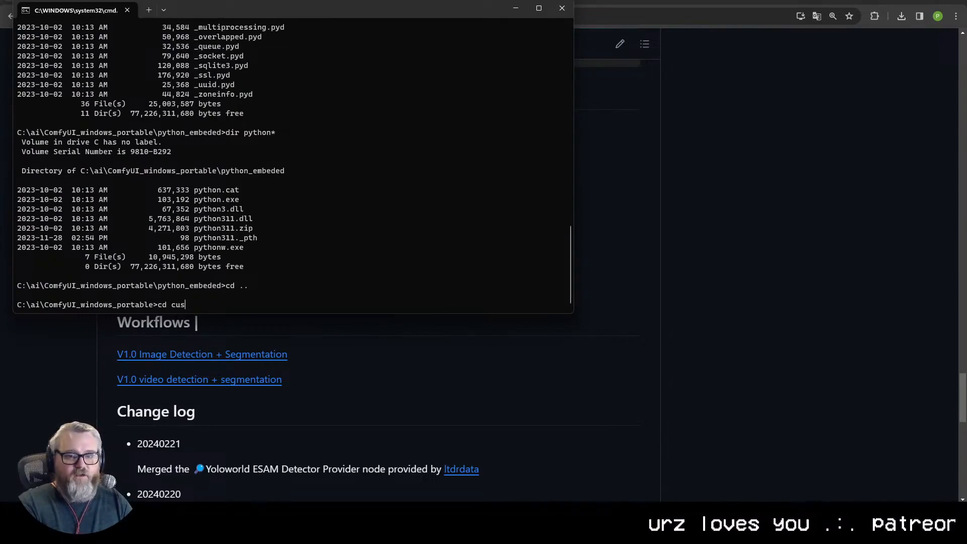
text(cd ComfyUI)
key(Return)
text(c)
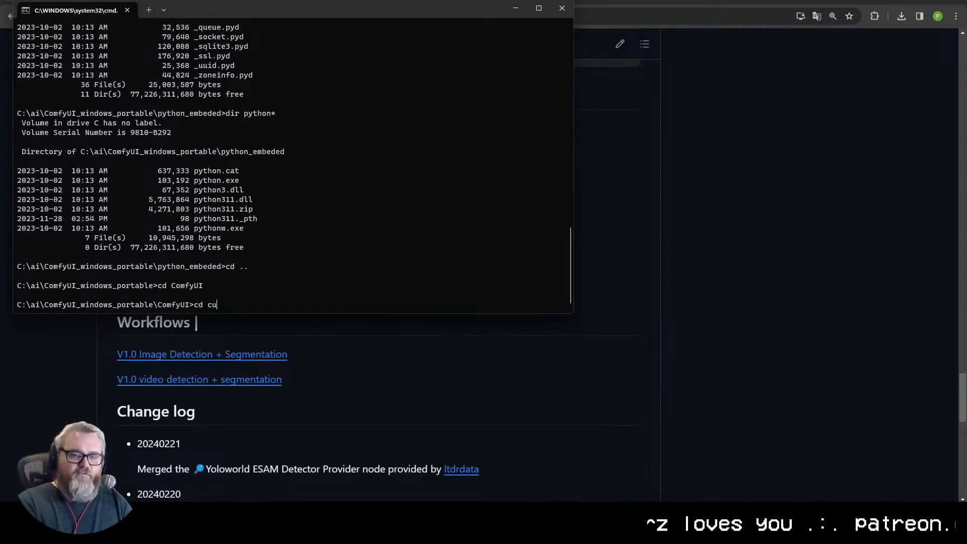
text(d cu)
key(Tab)
key(Return)
text(cd ComfyUI-YoloWorld-EfficientSAM)
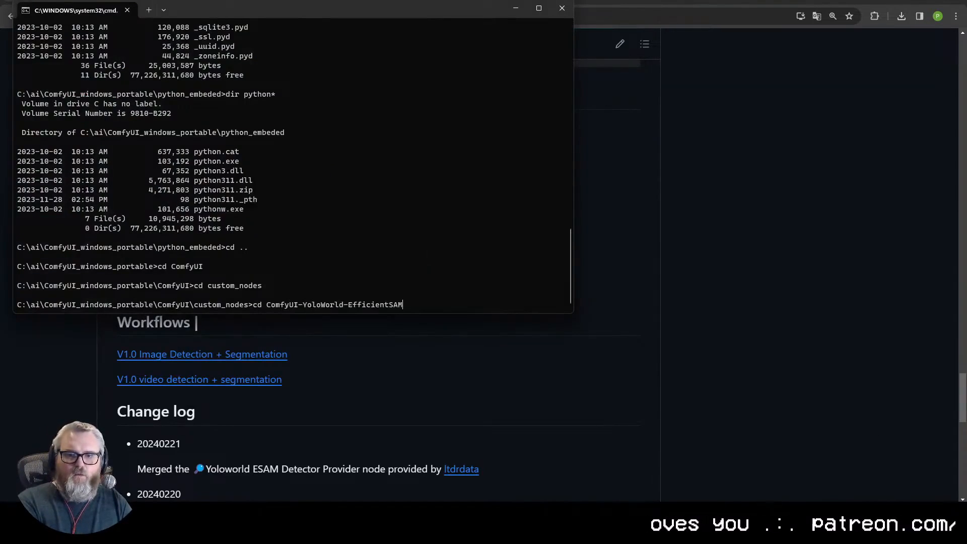
key(Return)
- List the custom node folder's files and enter the command pip install -r requirements.txt
text(dir)
key(Return)
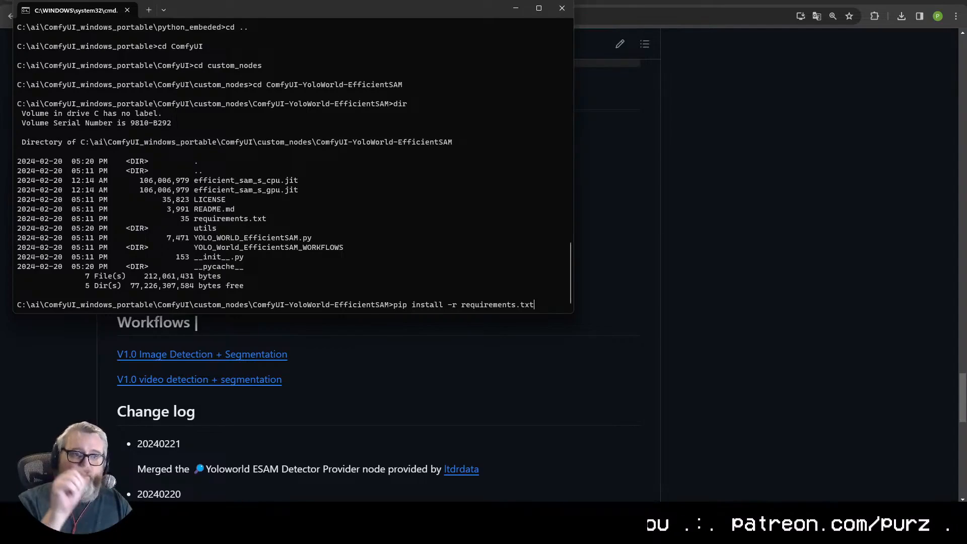
key(Return)
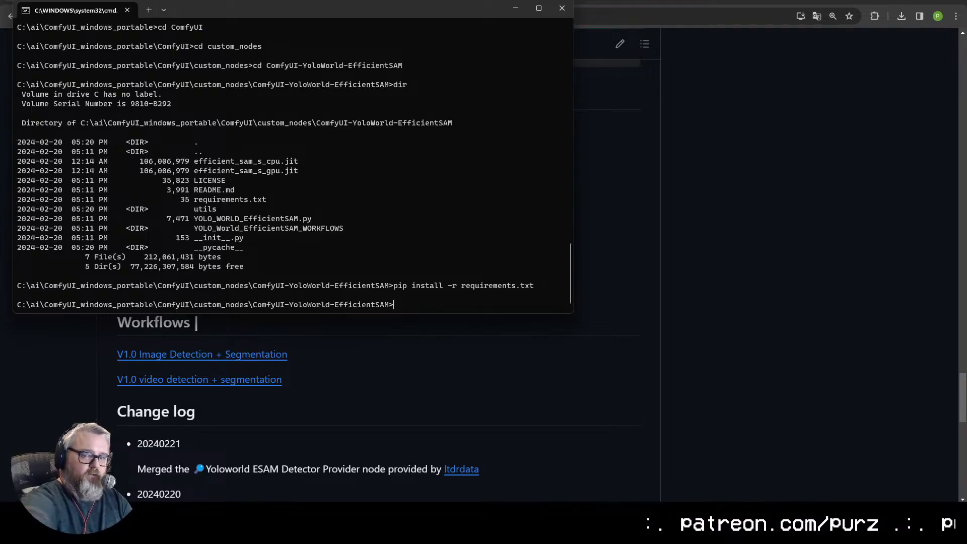
- Enter the command C:\ai\ComfyUI_windows_portable\python_embeded\python.exe -m pip install -r requirements.txt at the Command Prompt
text(C:\ai\com)
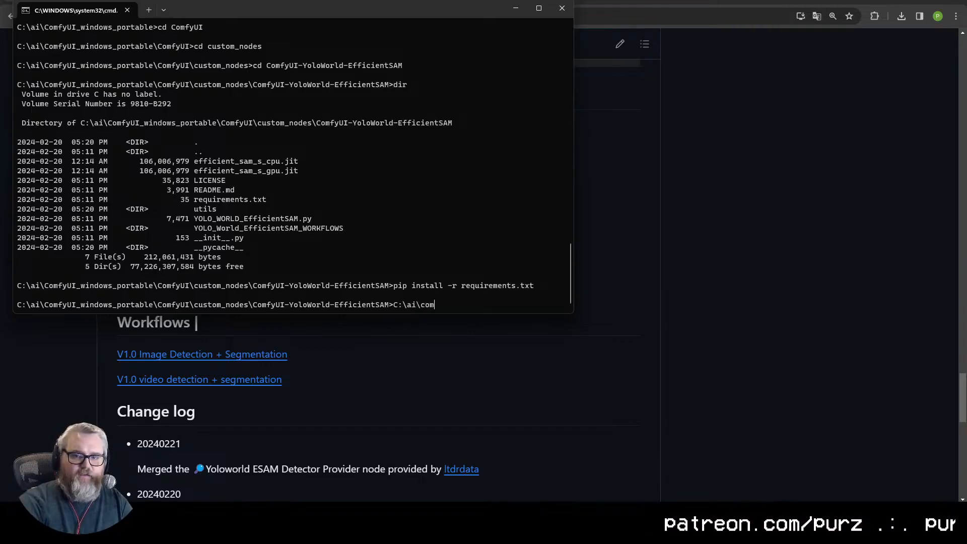
key(Tab)
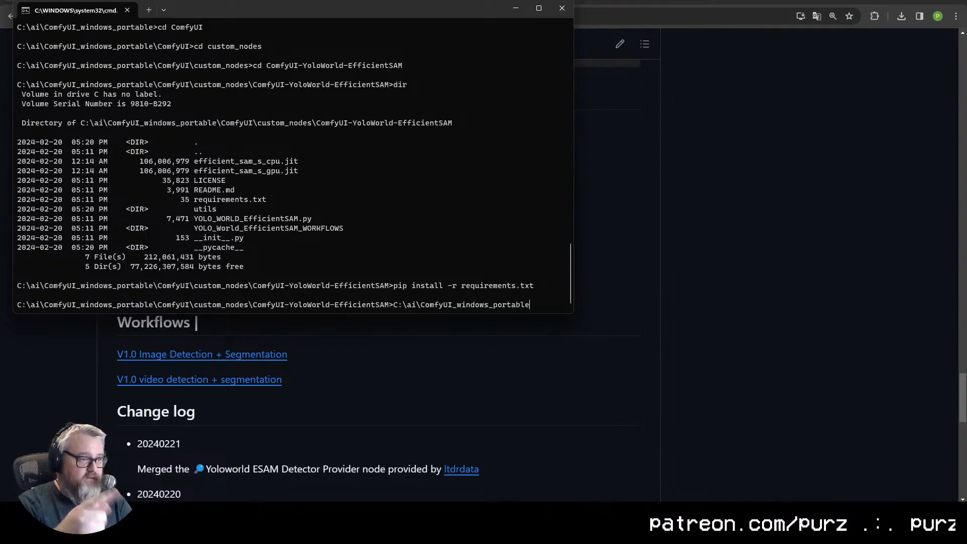
text(\)
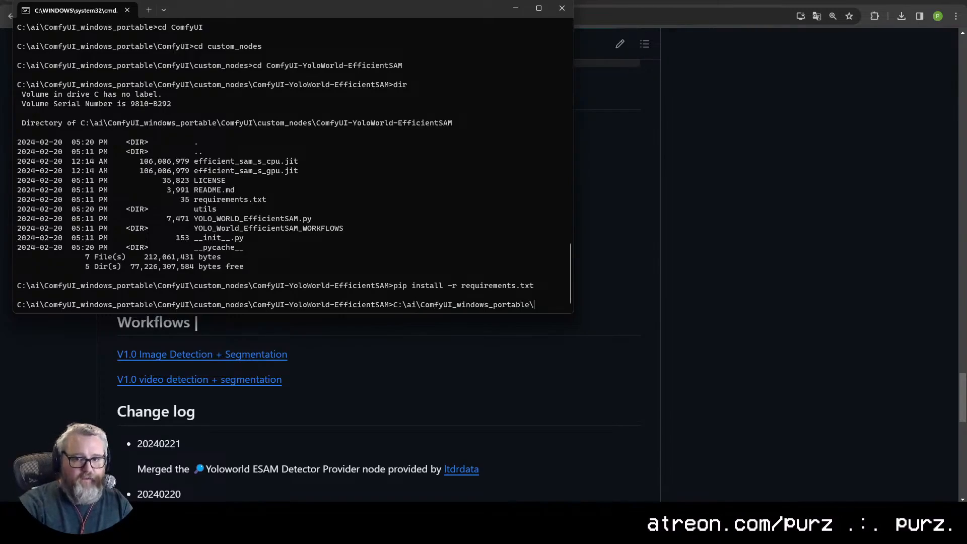
text(python)
key(Tab)
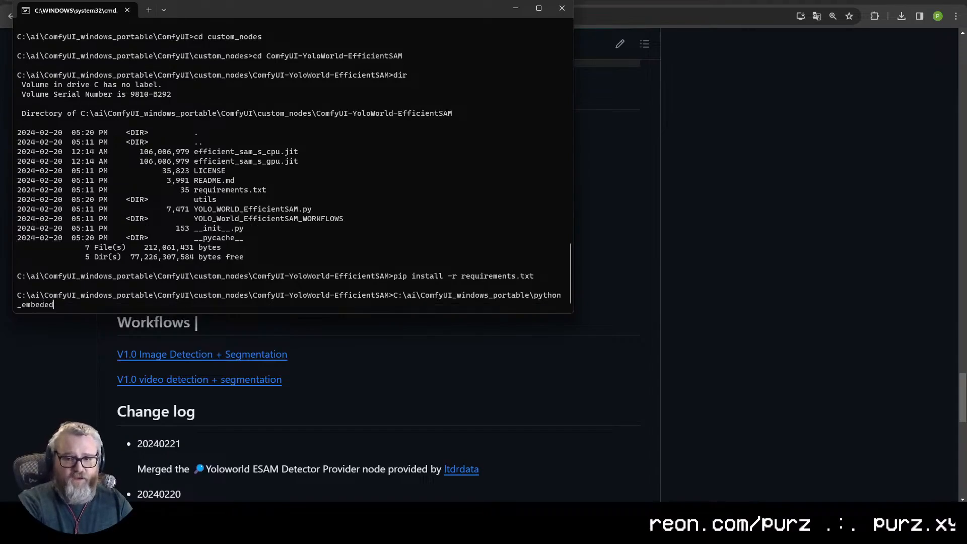
text(\python.e)
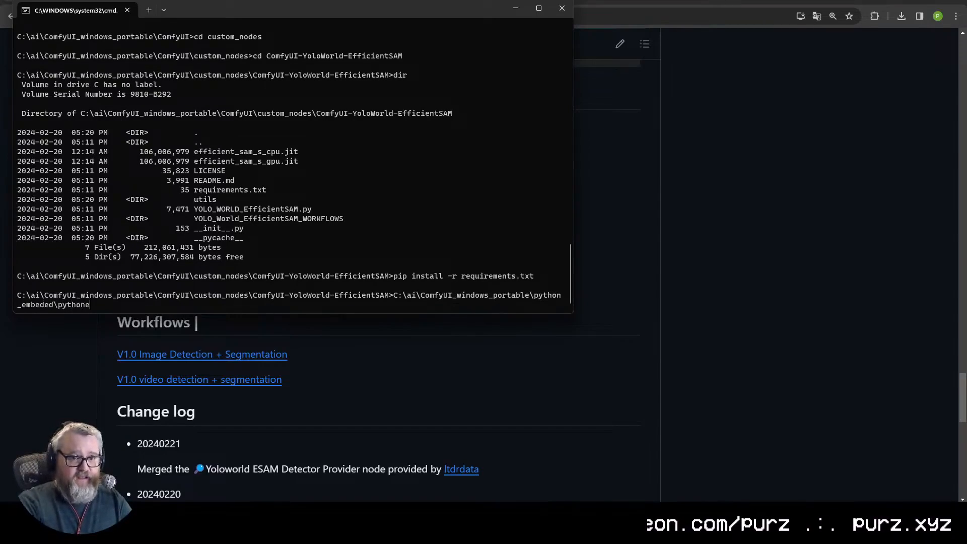
text(xe -m p)
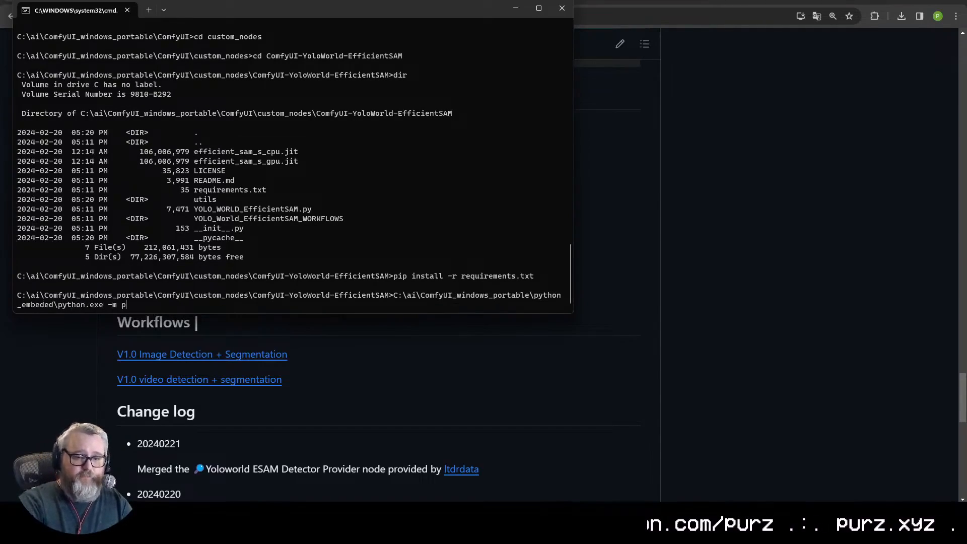
text(ip install -r)
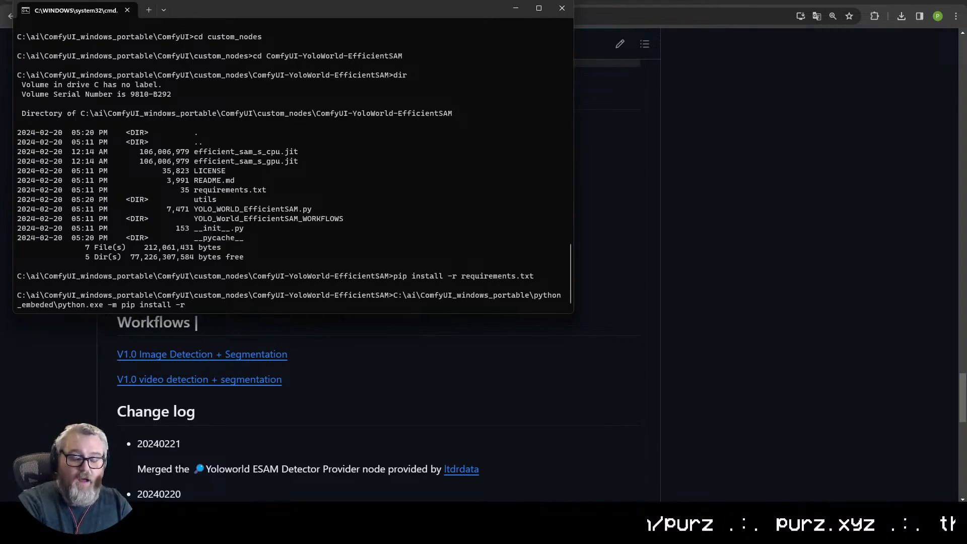
text( requre)
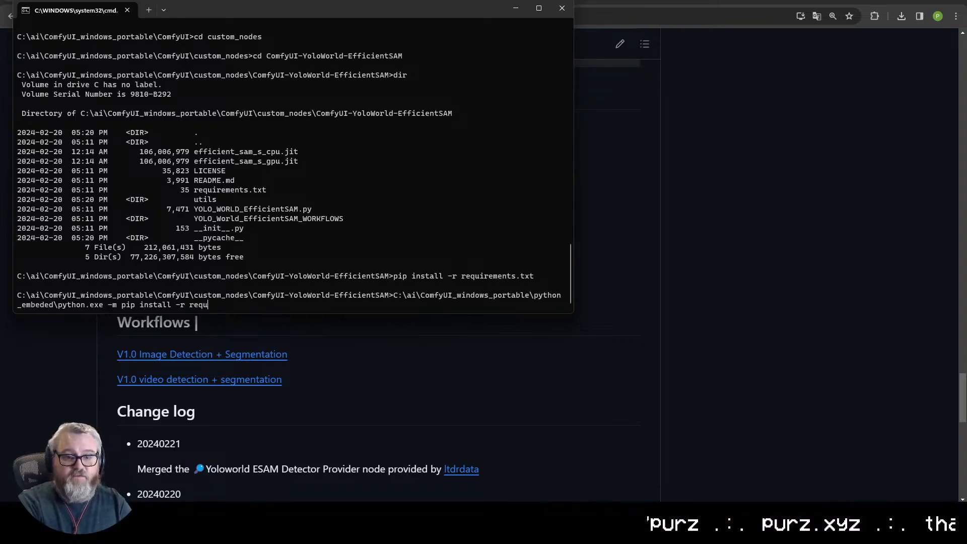
key(BackSpace)
key(BackSpace)
key(BackSpace)
text(uirements.txt)
key(Tab)
- Enlarge the Command Prompt's text, place the embedded-Python pip install command at the prompt again and reposition the window
ctrl+scroll(315, 259, up, 8)
key(ctrl+c)
key(Up)
key(ctrl+c)
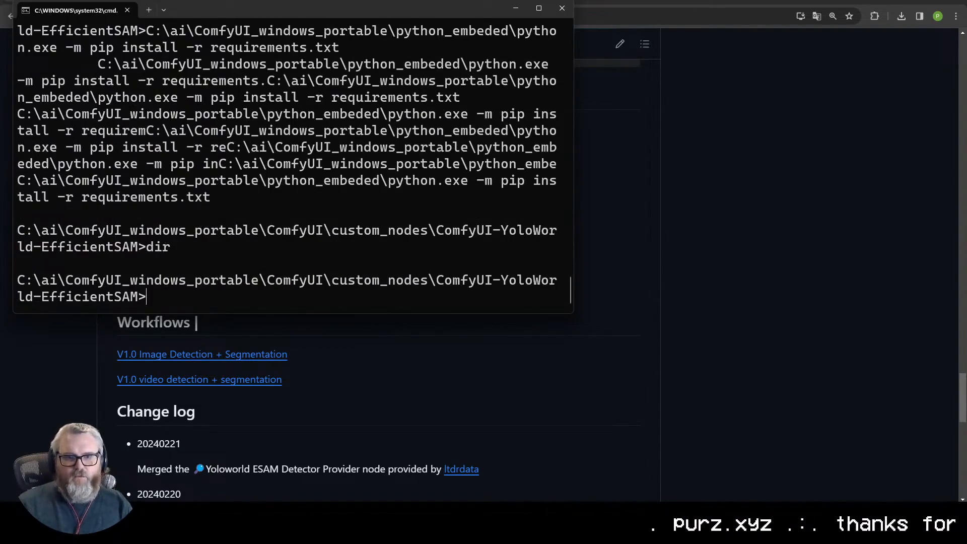
drag(219, 164, 212, 197)
right_click(225, 213)
right_click(225, 213)
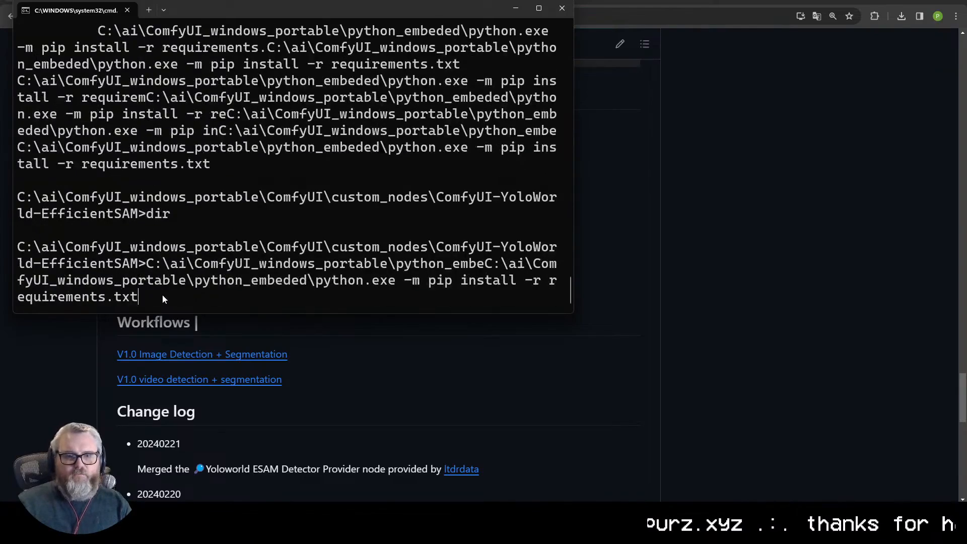
drag(303, 14, 386, 20)
- Copy the embedded-Python pip install command into a Notepad window, enlarge its text and place it over the Command Prompt
drag(234, 271, 252, 305)
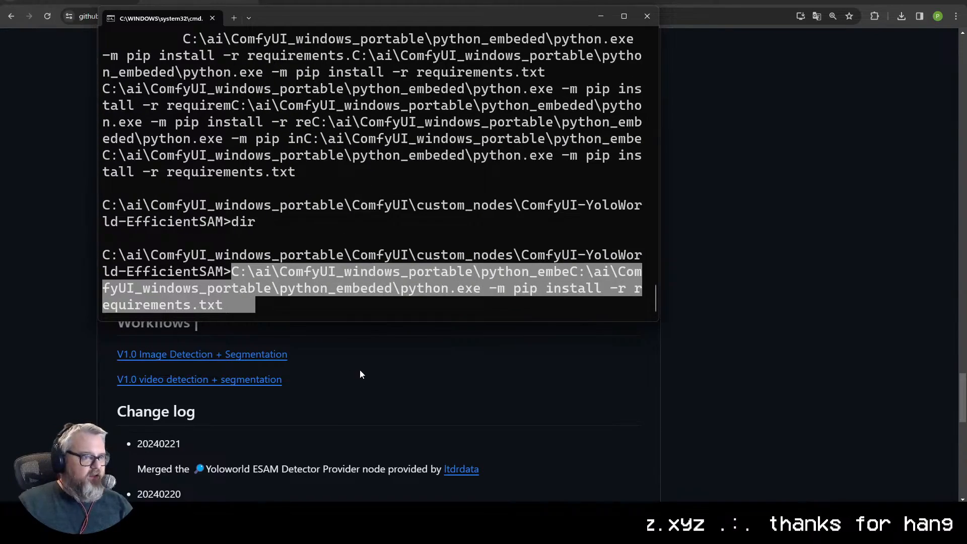
click(577, 276)
drag(577, 272, 574, 301)
key(ctrl+c)
key(super+r)
text(cmd)
key(Return)
key(ctrl+v)
drag(672, 416, 845, 262)
scroll(845, 262, up, 17)
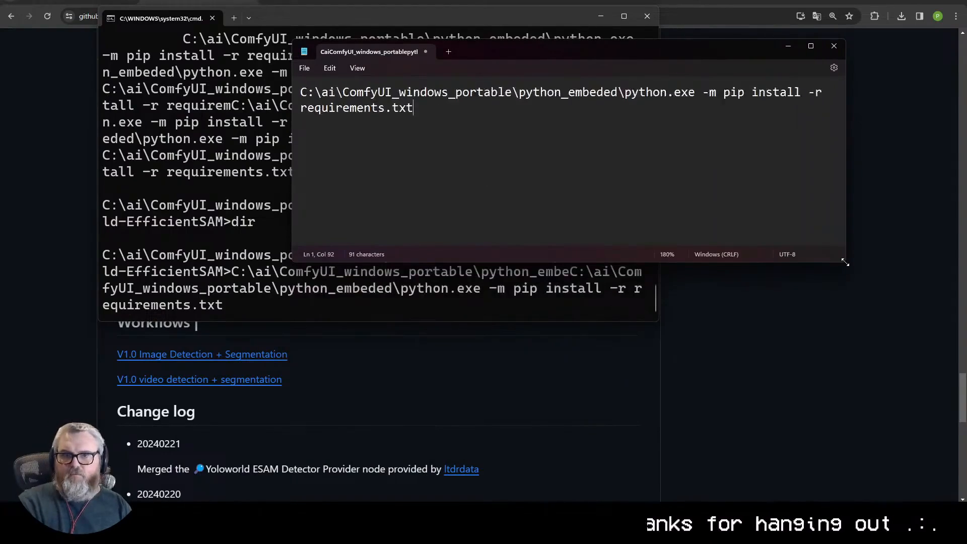
scroll(846, 262, up, 1)
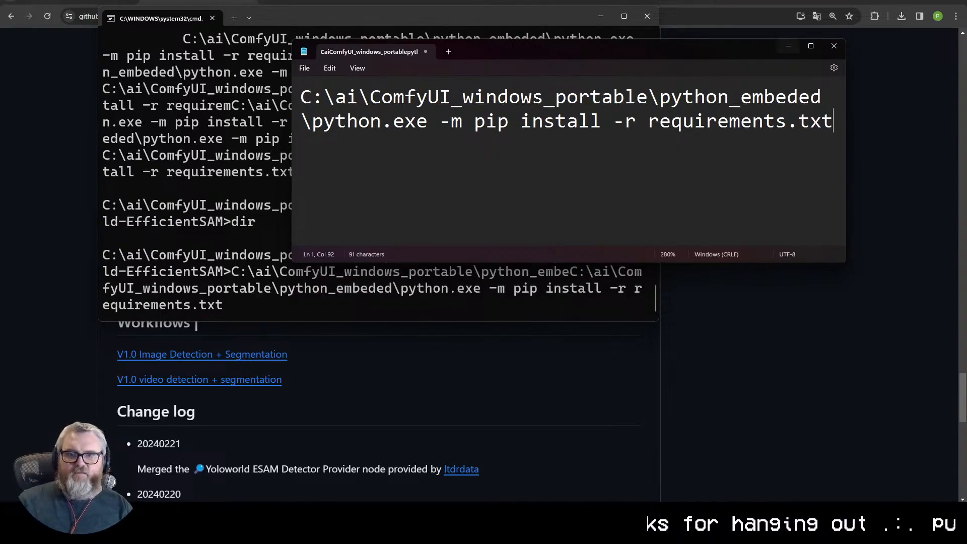
drag(554, 46, 335, 85)
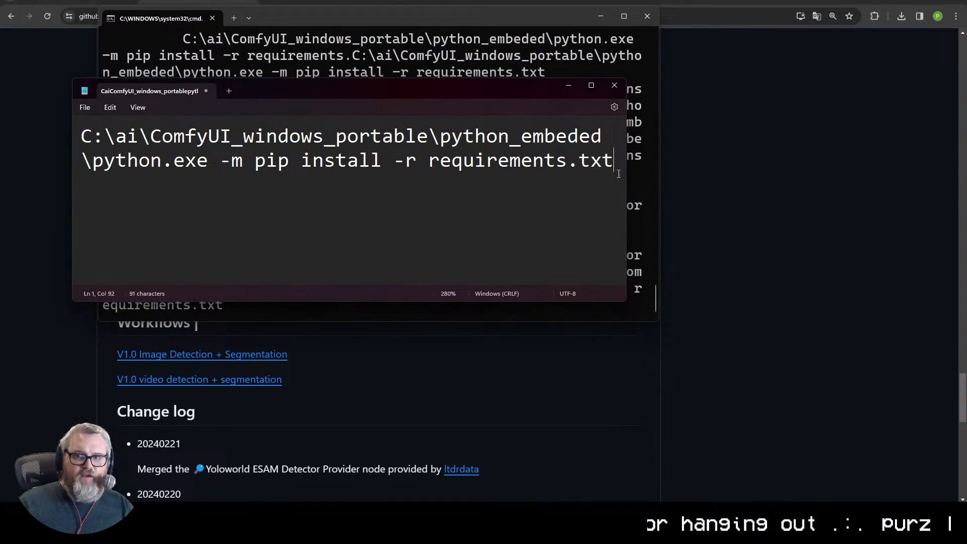
- Exit the Command Prompt and close the Notepad window to return to the README
click(637, 211)
key(Return)
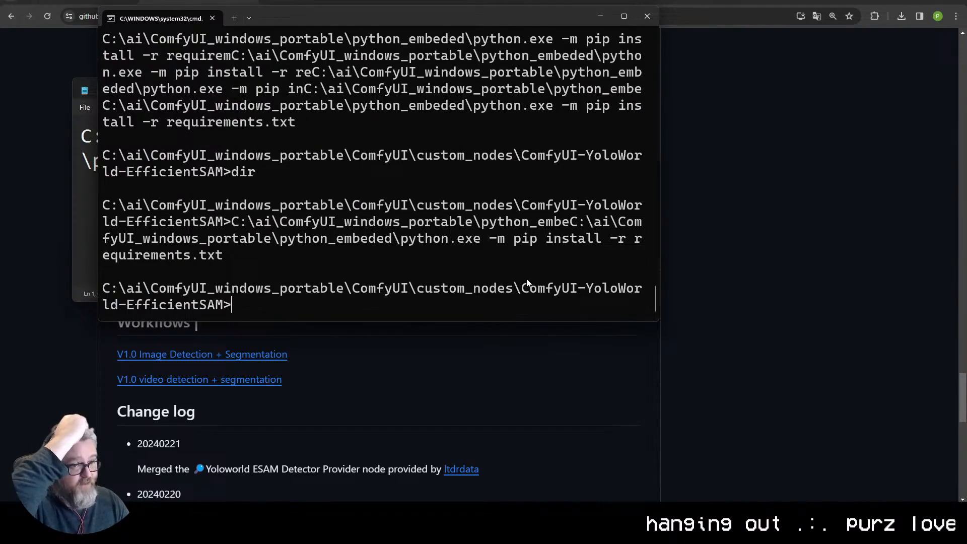
text(e)
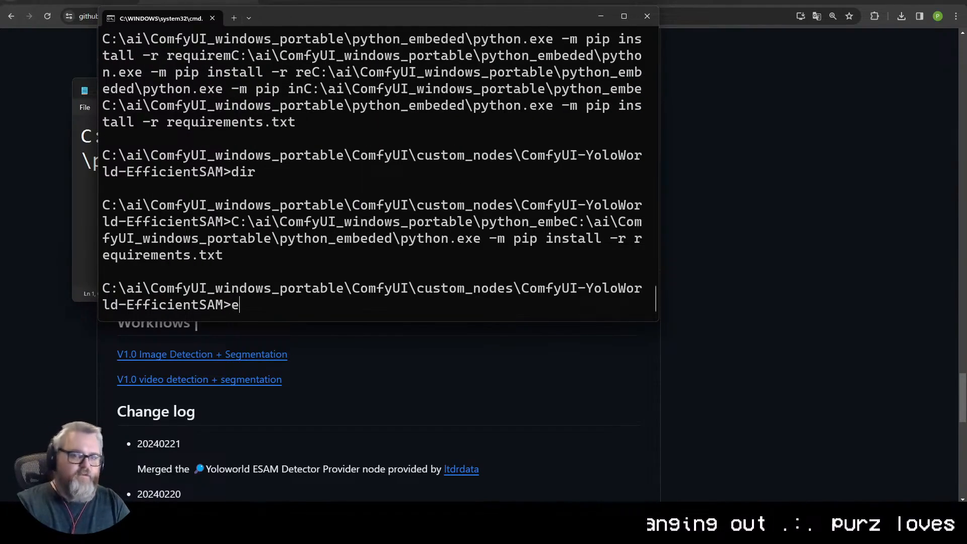
text(xit)
key(Return)
click(615, 85)
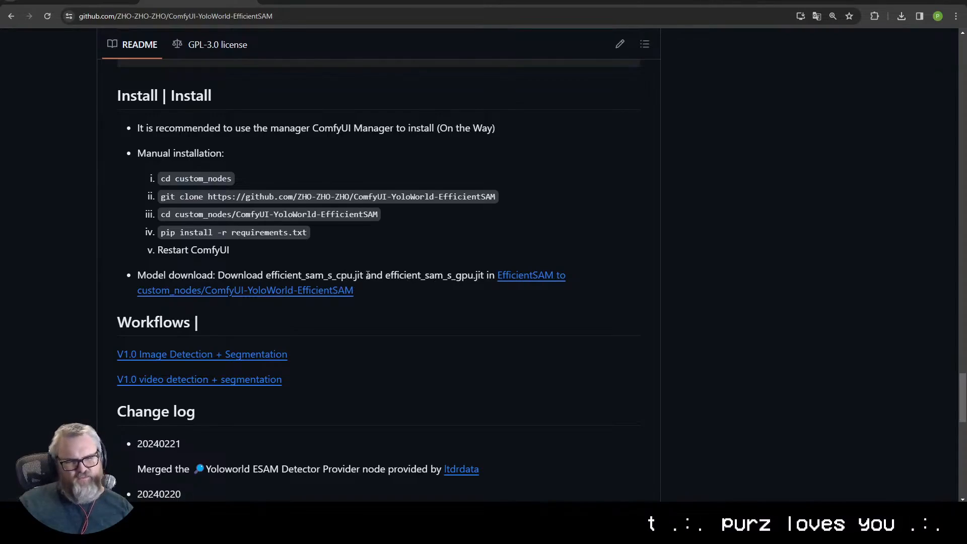
- View the README's linked EfficientSAM download page, and open the folder C:\ai\ComfyUI_windows_portable in File Explorer
click(527, 279)
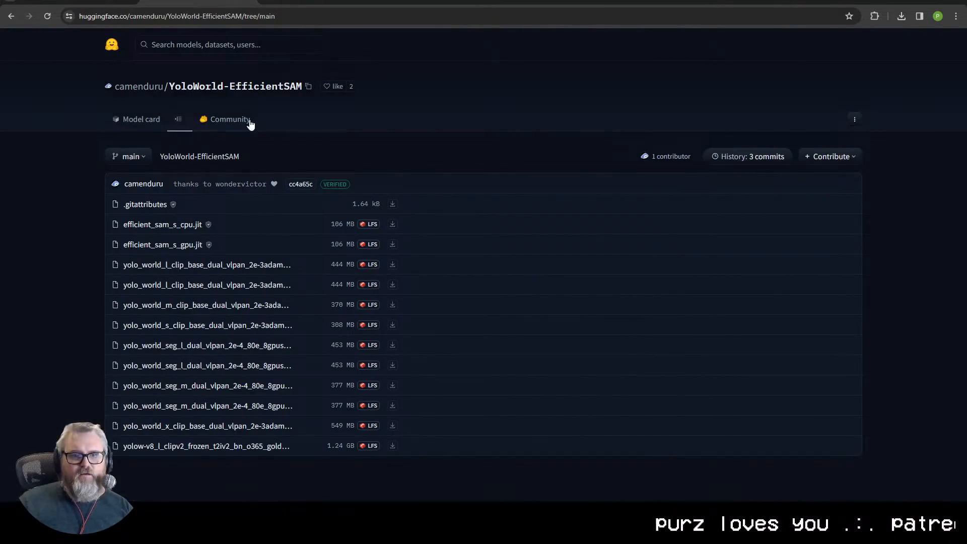
key(ctrl+l)
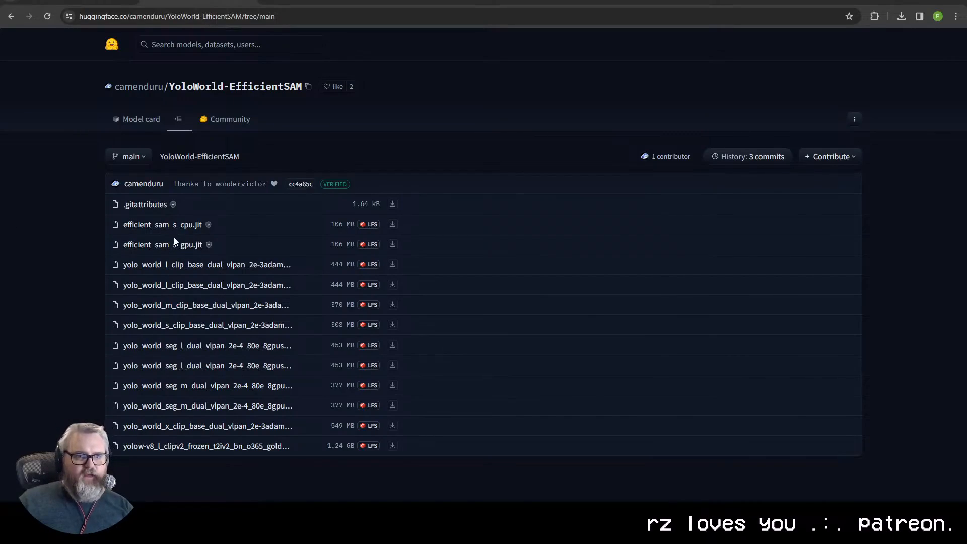
key(super+r)
text(C:\ai\c)
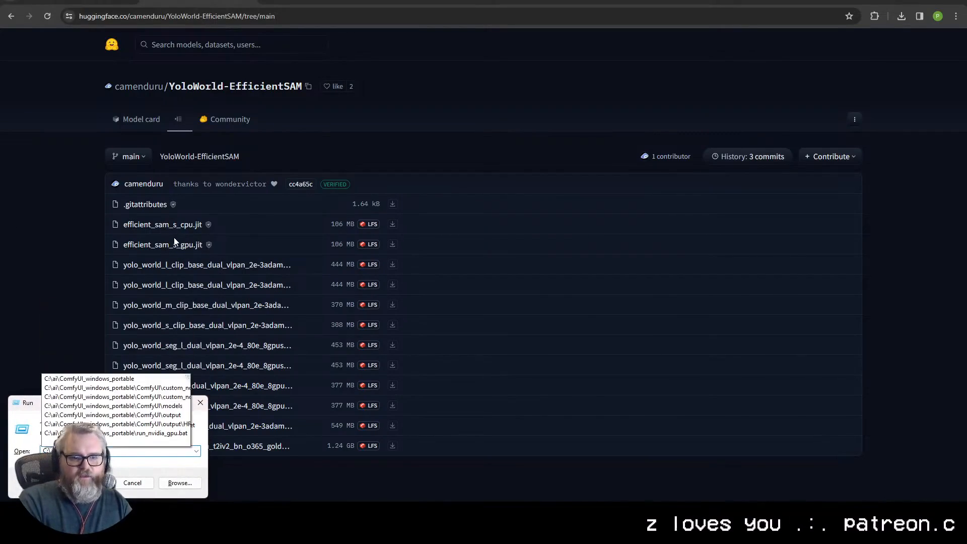
key(Down)
key(Return)
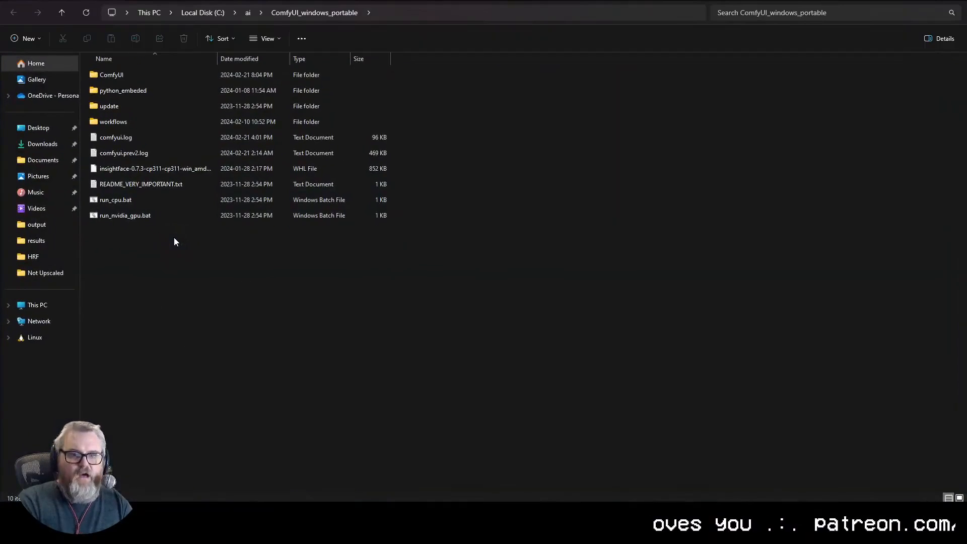
- Open the ComfyUI\models folder and look through its subfolders
double_click(121, 76)
double_click(143, 229)
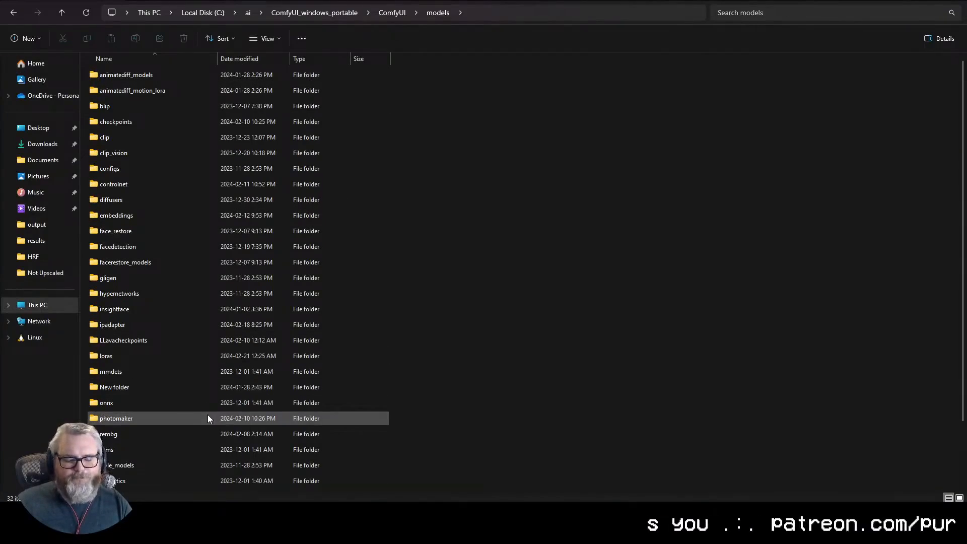
scroll(149, 418, down, 2)
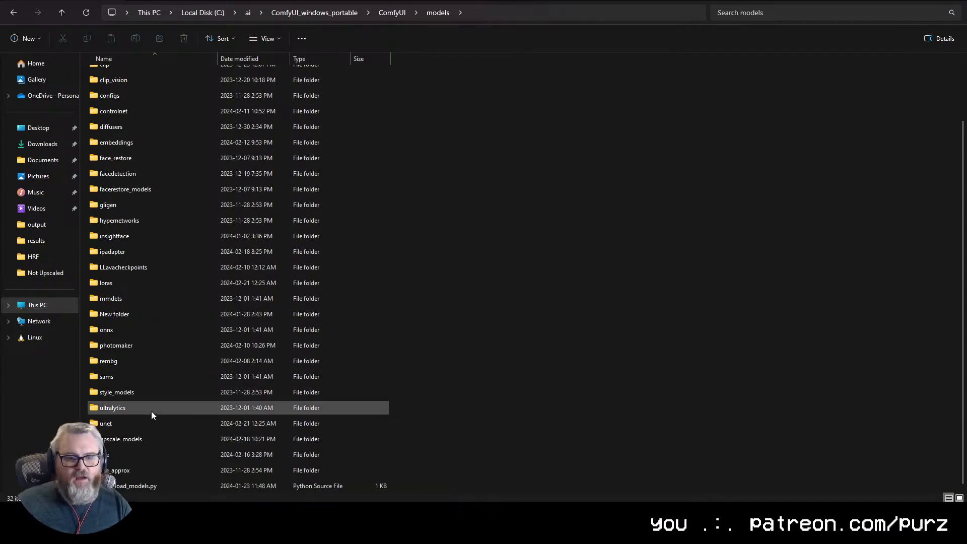
scroll(151, 232, up, 2)
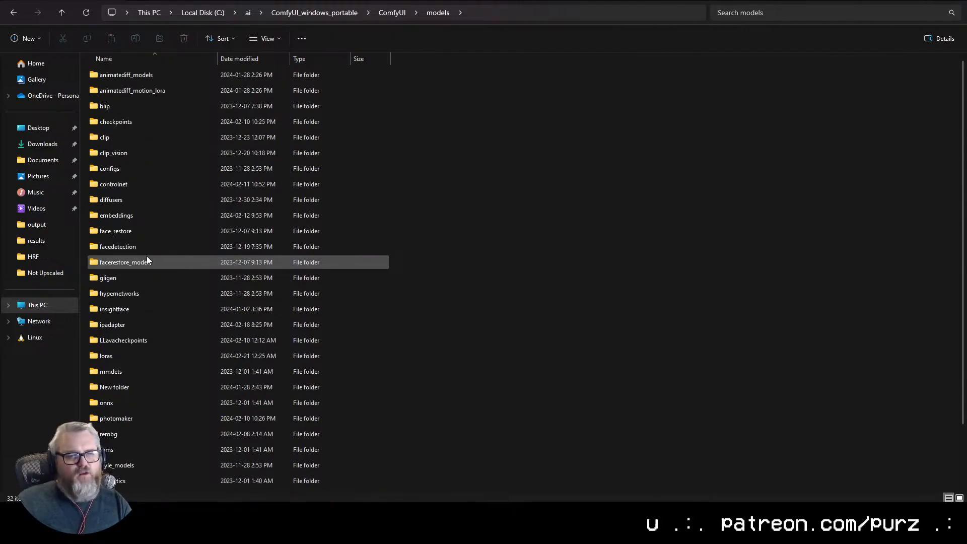
- Go to ComfyUI\custom_nodes, sort it by date modified and open the ComfyUI-YoloWorld-EfficientSAM folder to check the model files' location
click(391, 13)
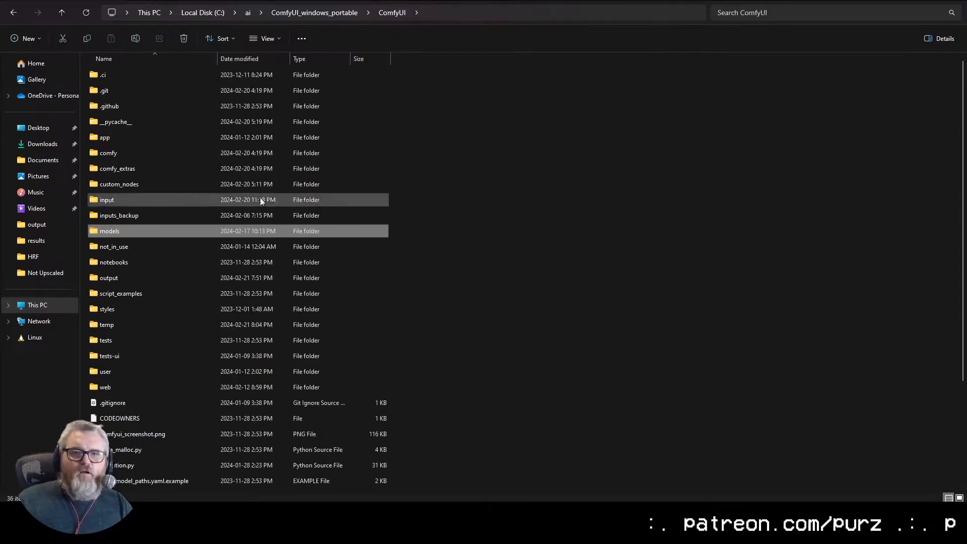
double_click(142, 183)
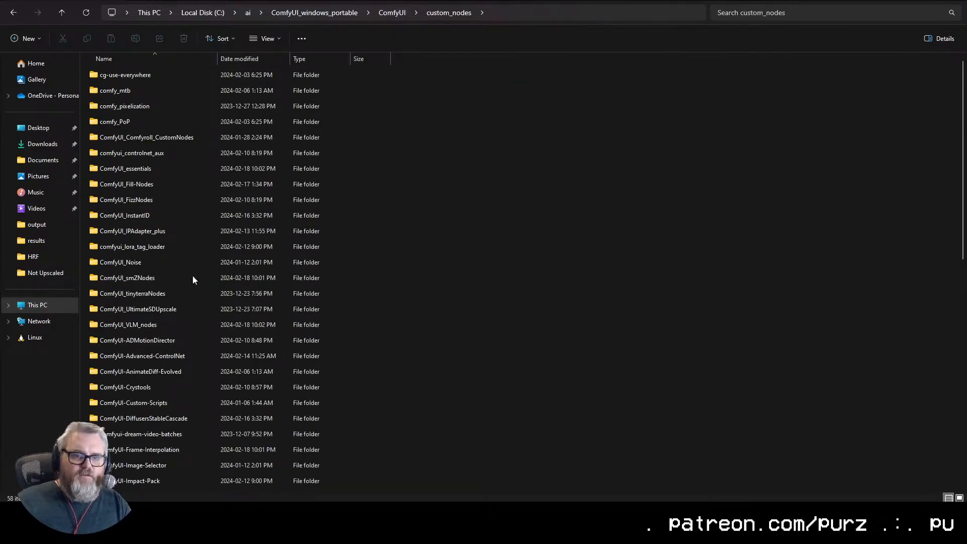
click(257, 59)
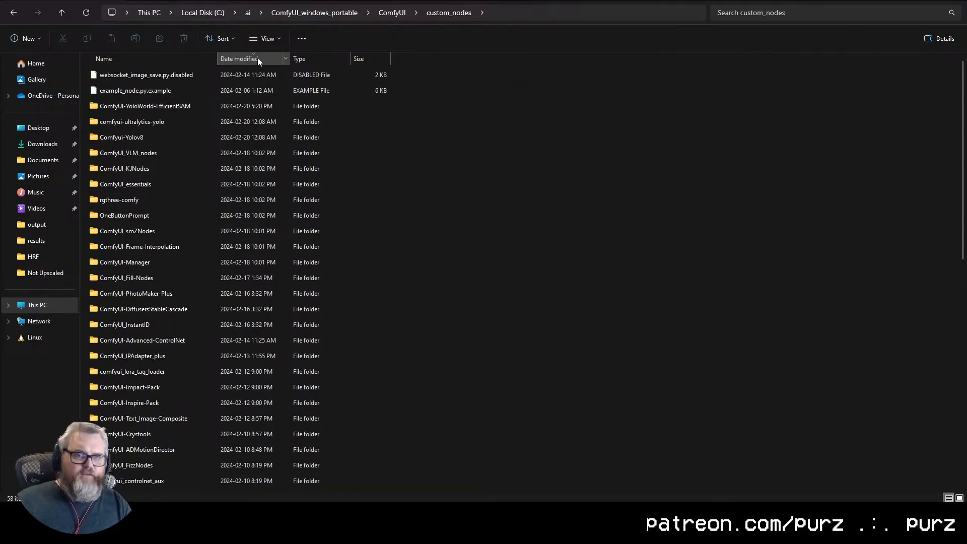
double_click(168, 107)
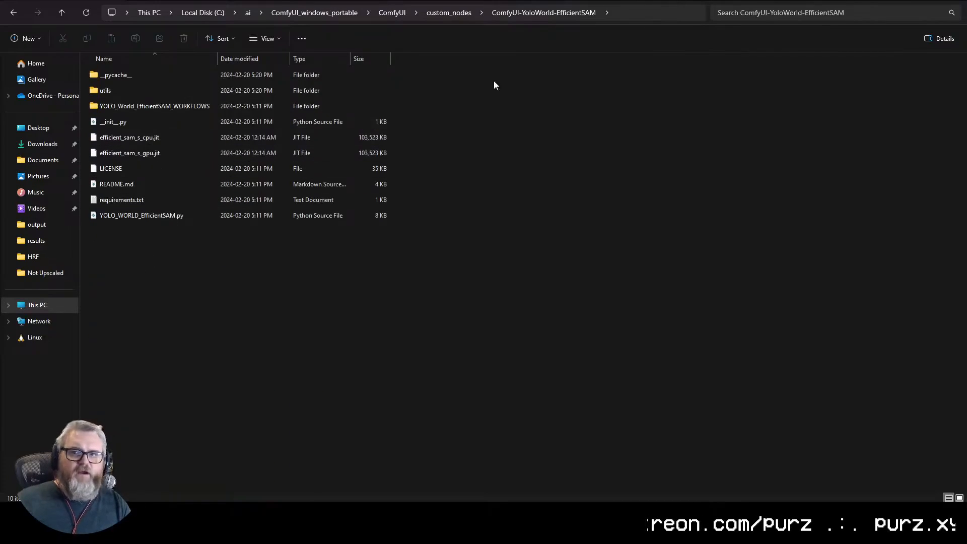
click(623, 13)
drag(624, 14, 212, 13)
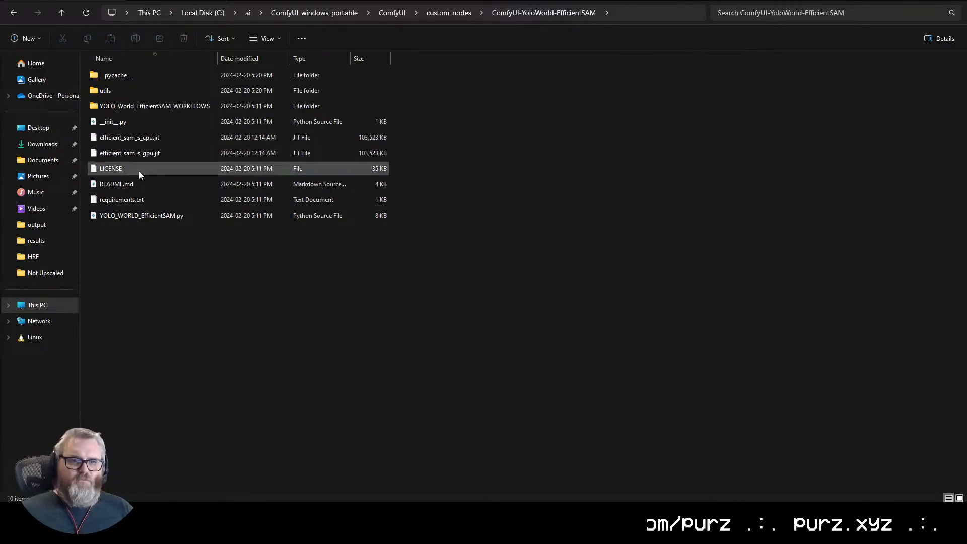
- Switch to ComfyUI in the browser and add a Yoloworld Model Loader node set to the yolo_world/l model
key(alt+Tab)
click(91, 2)
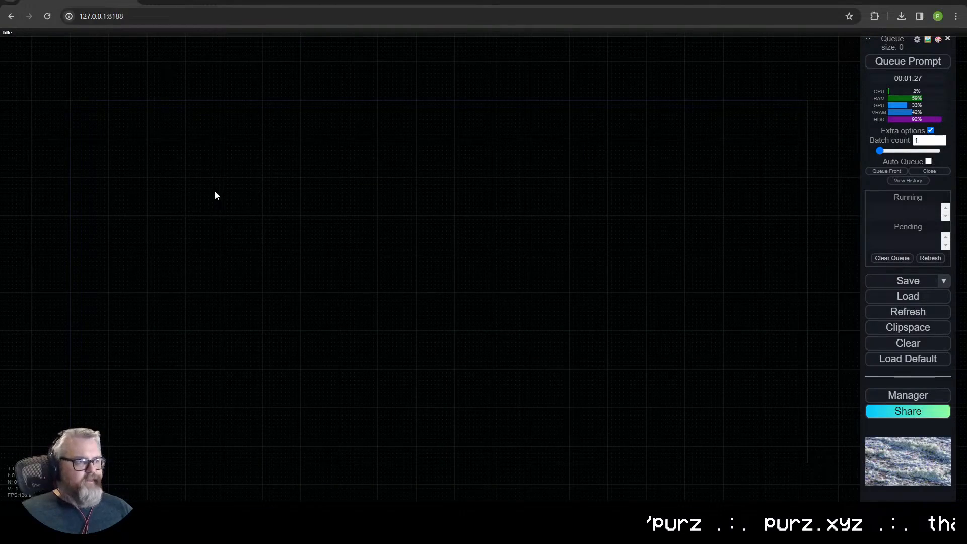
double_click(188, 195)
text(yolo)
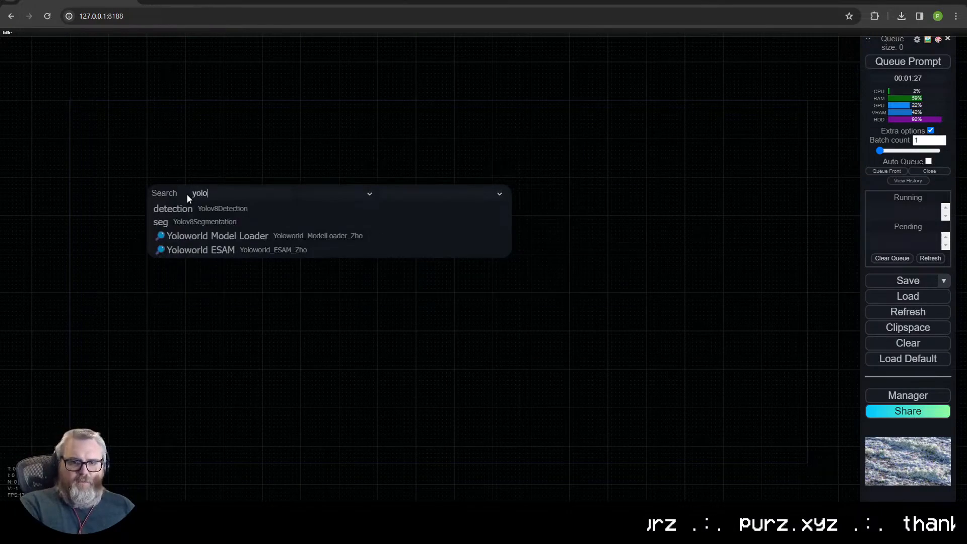
click(217, 235)
click(186, 210)
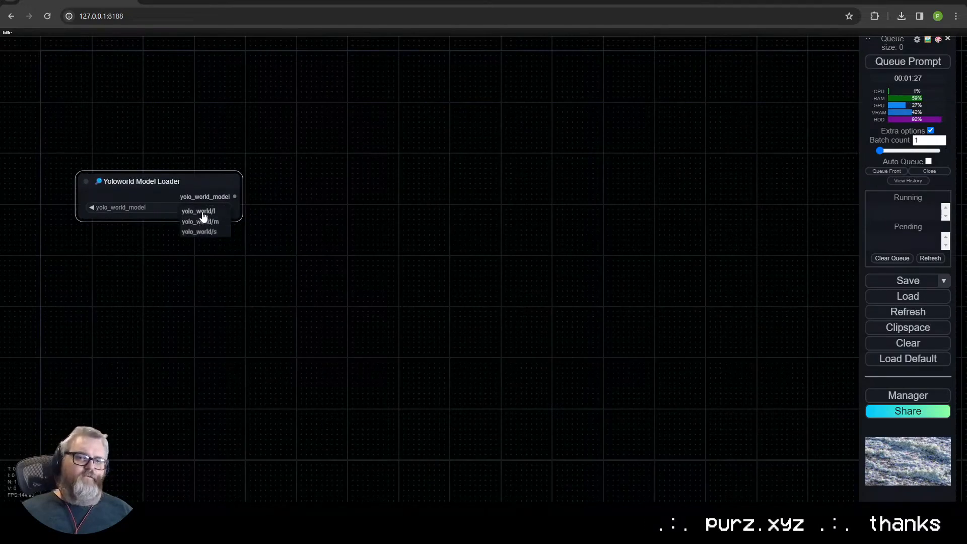
click(201, 210)
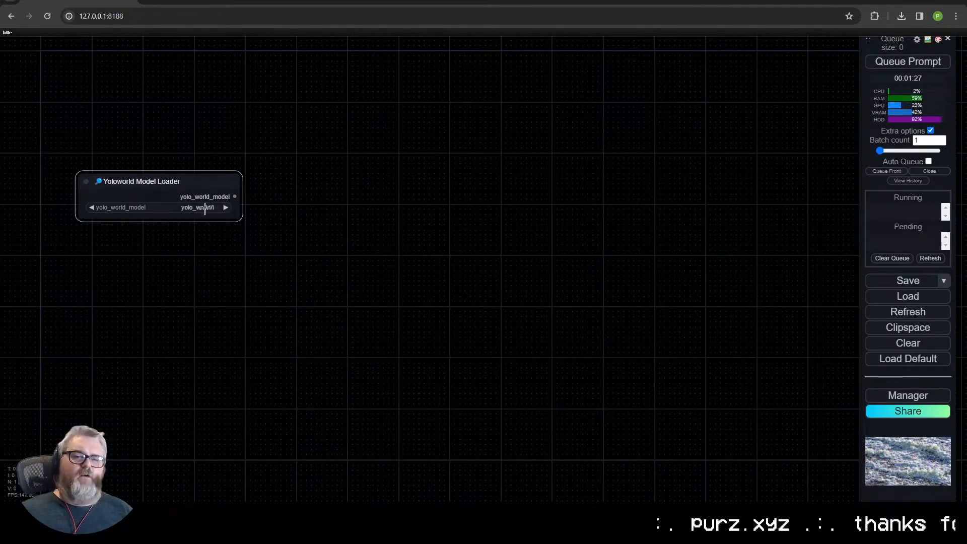
- Add a Yoloworld ESAM node connected to the loader's yolo_world_model output, and arrange the two nodes with the loader higher up
drag(234, 197, 279, 164)
click(303, 209)
drag(345, 157, 343, 134)
drag(165, 182, 150, 79)
- Add an ESAM Model Loader connected to the esam_model input, place it beneath the Yoloworld Model Loader and set its device to CUDA
drag(285, 163, 196, 168)
click(228, 211)
drag(271, 168, 132, 142)
click(176, 158)
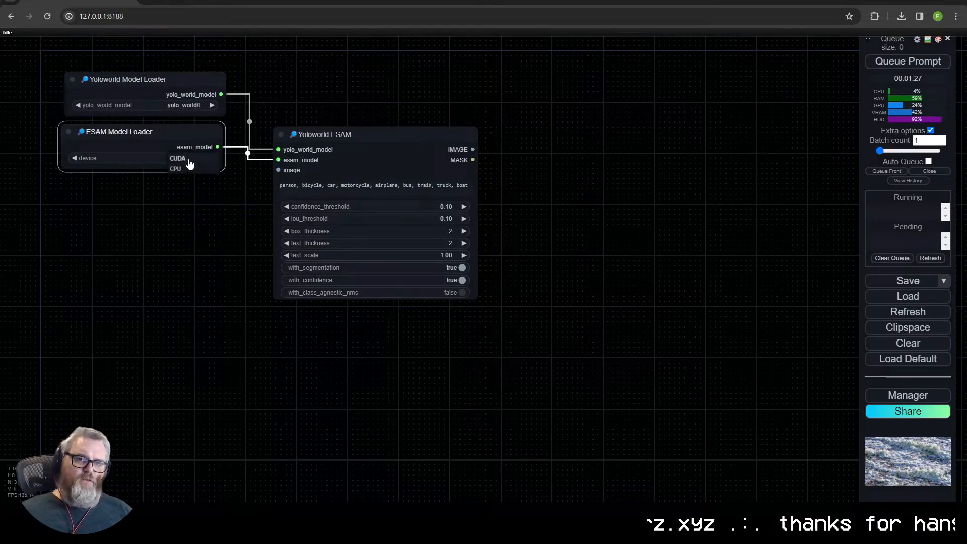
scroll(201, 172, up, 4)
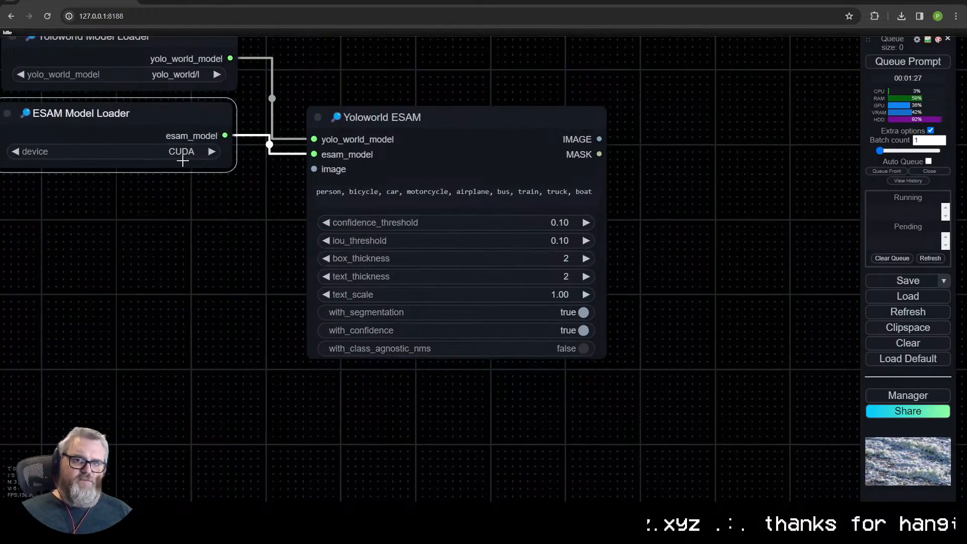
- Add a Load Video (Upload) node connected to Yoloworld ESAM's image input and place it beneath the ESAM Model Loader
drag(313, 169, 129, 274)
click(89, 238)
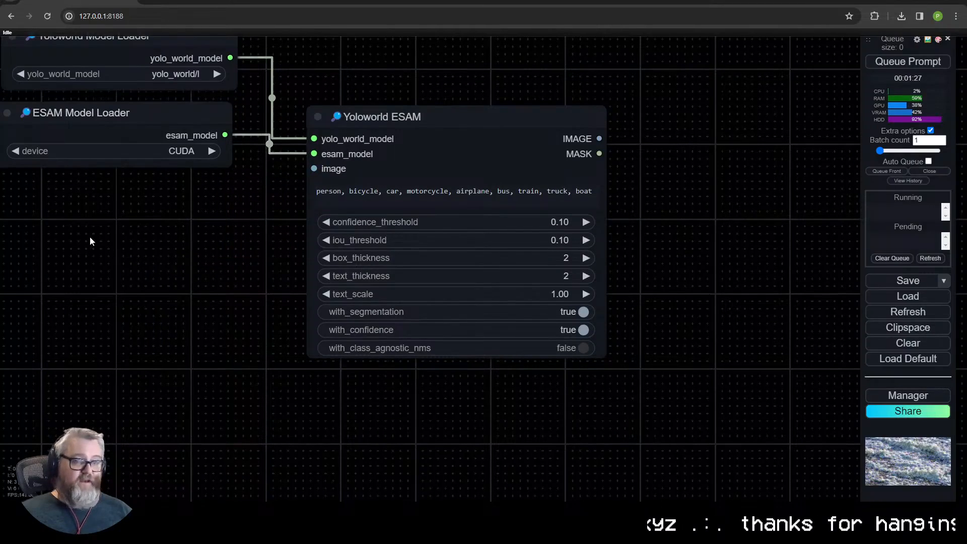
drag(314, 169, 153, 246)
click(162, 258)
text(load video)
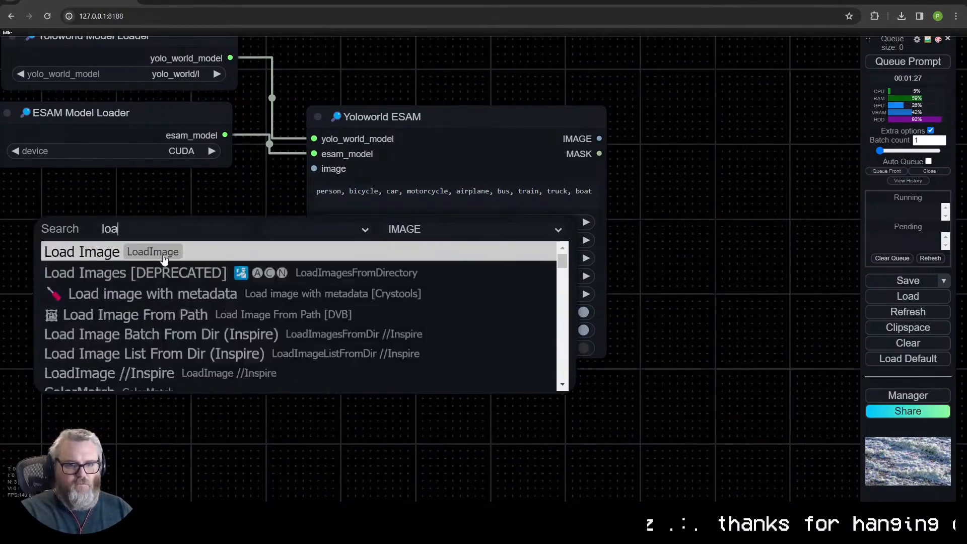
click(164, 256)
drag(231, 239, 119, 194)
click(147, 372)
scroll(187, 155, down, 3)
double_click(189, 159)
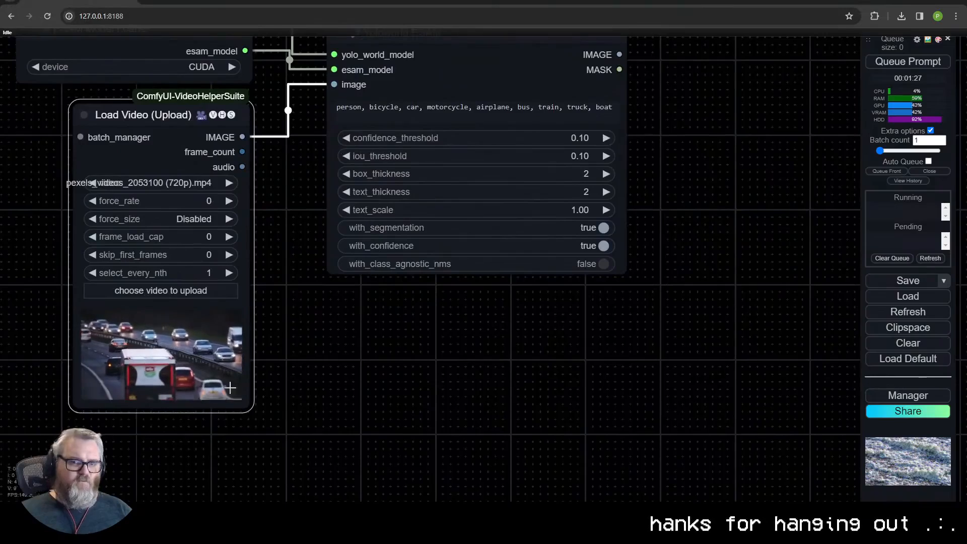
- Set the Load Video node's force_rate to 24 and its frame_load_cap to 64
drag(278, 264, 212, 343)
click(141, 279)
text(24)
key(Return)
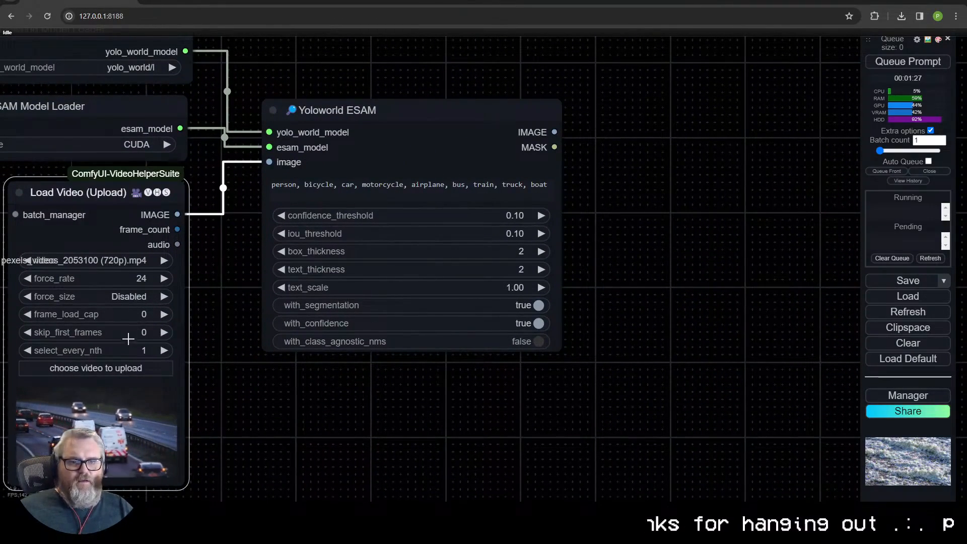
click(138, 316)
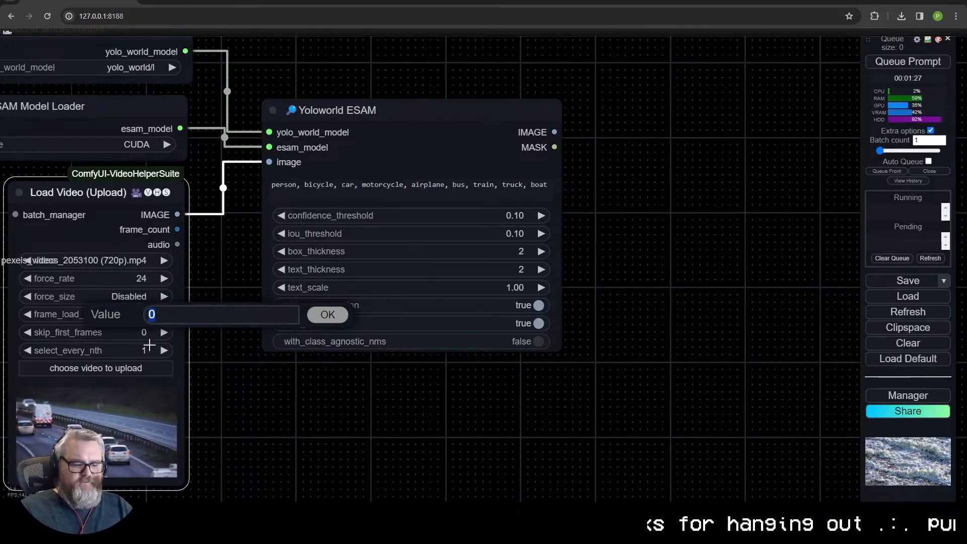
text(64)
key(Return)
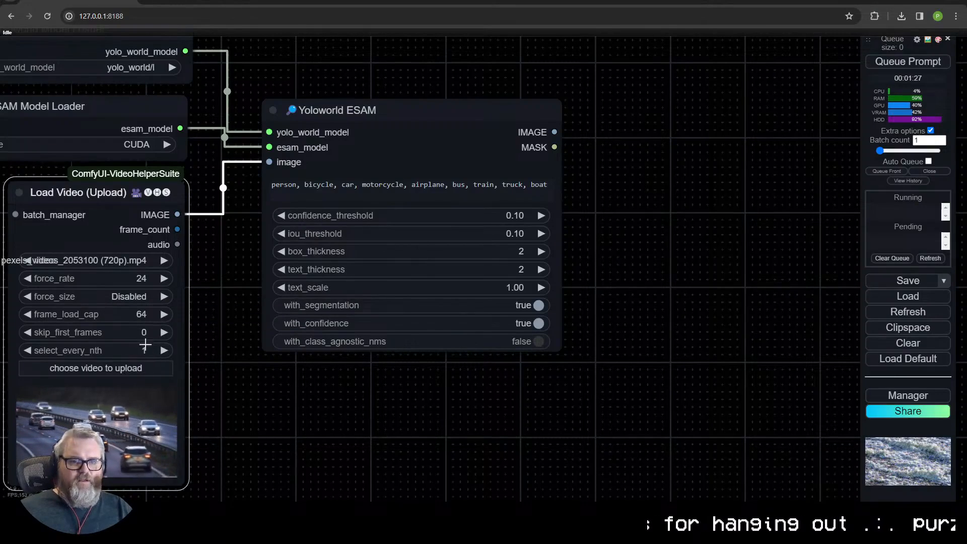
- Add a Video Combine node connected to Yoloworld ESAM's IMAGE output
scroll(395, 184, down, 2)
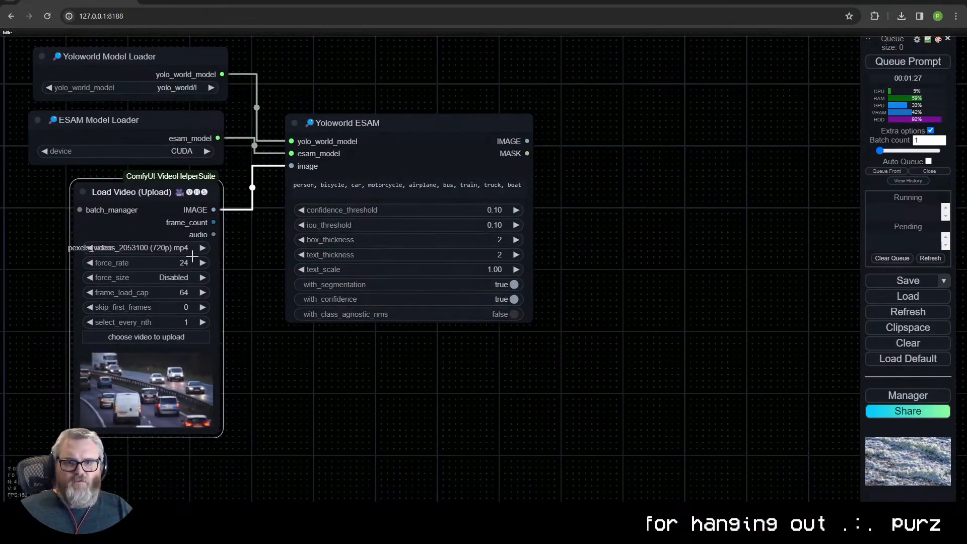
drag(527, 141, 616, 82)
click(628, 106)
text(video)
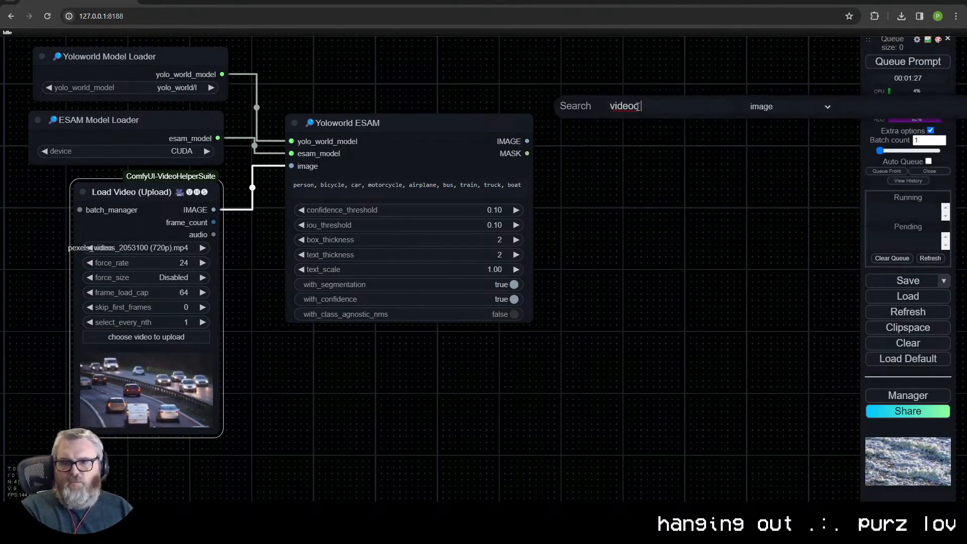
text( com)
click(601, 151)
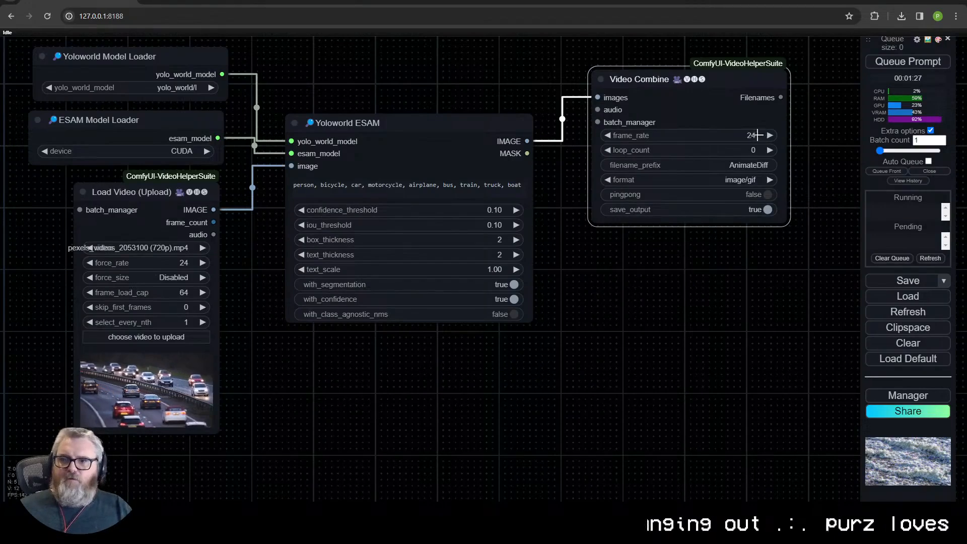
- Set Video Combine's filename_prefix to YOLO\Yolo and format to video/h264-mp4, and move the node beside Yoloworld ESAM
click(749, 166)
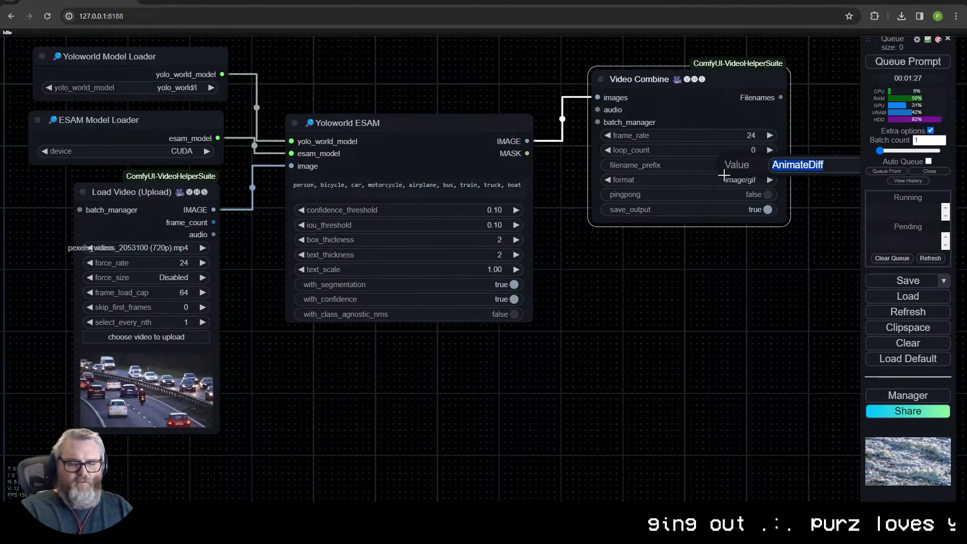
text(YOLOV)
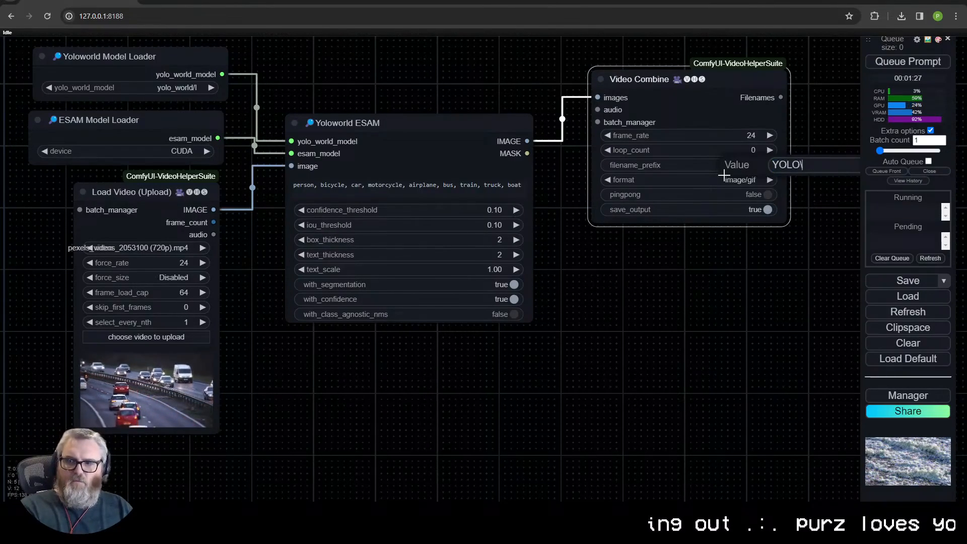
key(Return)
click(724, 178)
click(791, 267)
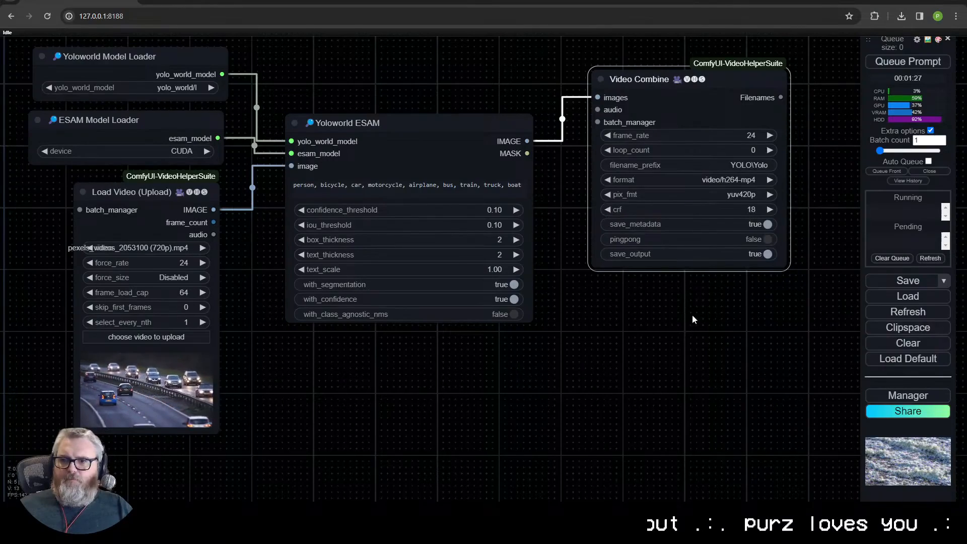
drag(699, 84, 669, 133)
click(634, 348)
drag(568, 339, 528, 308)
- Add a Mask To Image (mtb) node fed by Yoloworld ESAM's MASK output and place it beneath that node
drag(487, 122, 330, 341)
click(338, 361)
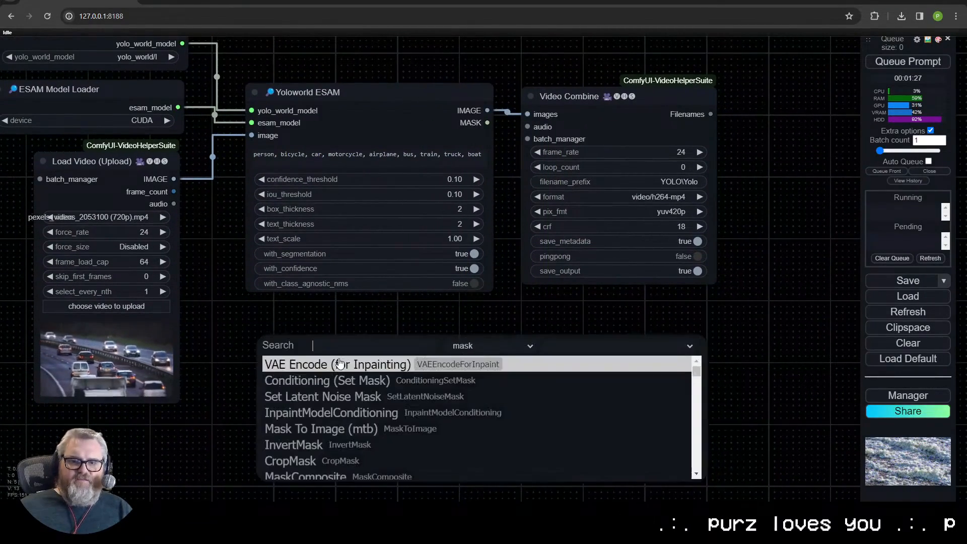
text(mas)
click(347, 397)
drag(412, 347, 436, 320)
- Duplicate the Video Combine node, place the copy beside the original and connect the Mask To Image output to its images input
click(637, 99)
key(ctrl+c)
key(ctrl+v)
drag(761, 108, 806, 97)
drag(484, 337, 750, 114)
- Delete the Mask To Image node and the duplicated Video Combine node
drag(647, 328, 699, 345)
click(445, 357)
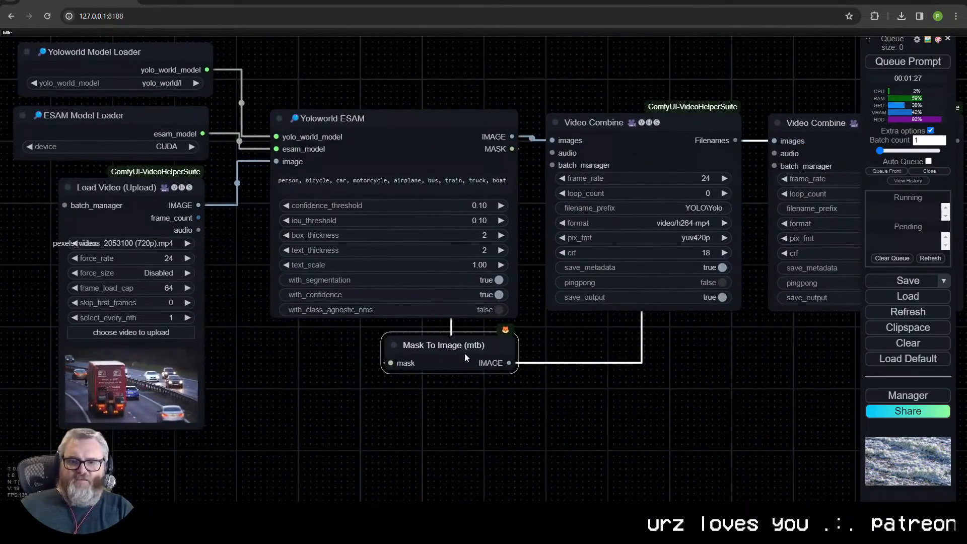
key(Delete)
click(804, 151)
key(Delete)
scroll(569, 328, down, 2)
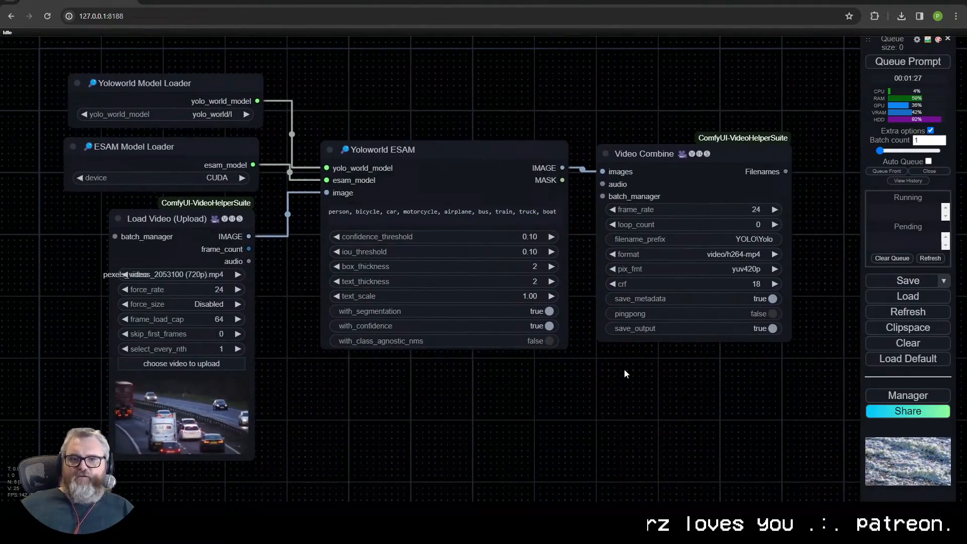
- Replace the Yoloworld ESAM category list with "car, truck"
scroll(621, 369, down, 1)
scroll(469, 274, up, 5)
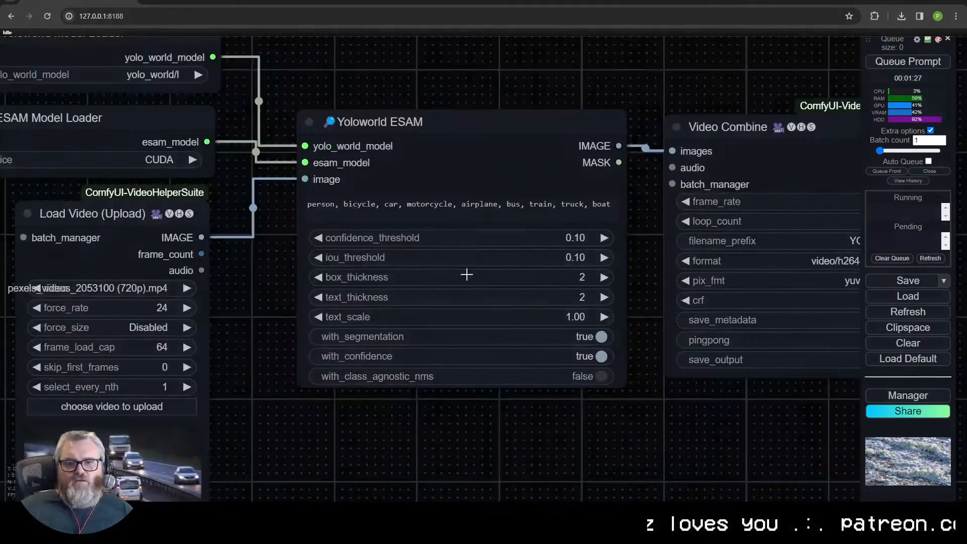
scroll(472, 227, down, 2)
double_click(400, 208)
key(ctrl+a)
text(car)
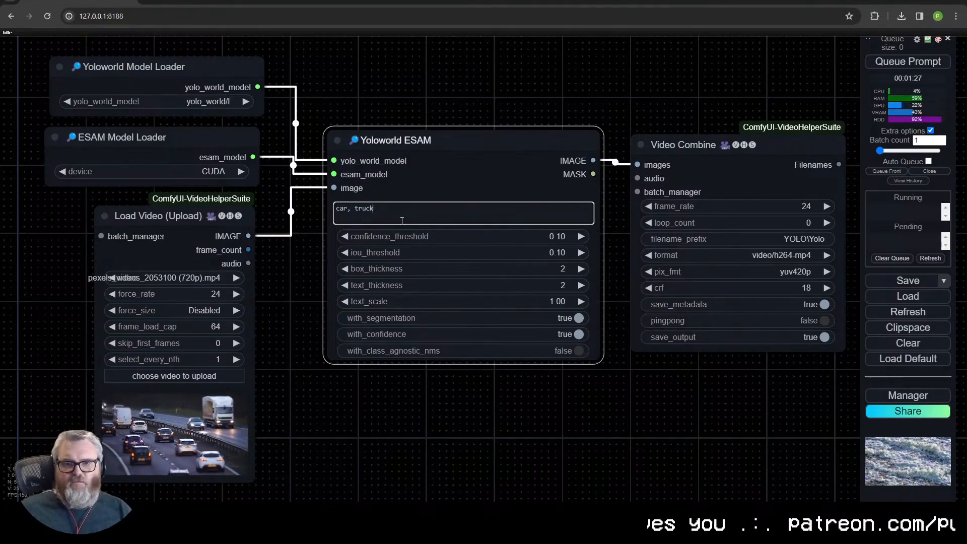
- On Yoloworld ESAM, turn with_segmentation off and set text_thickness to 1 and text_scale to 0.80
scroll(441, 197, up, 3)
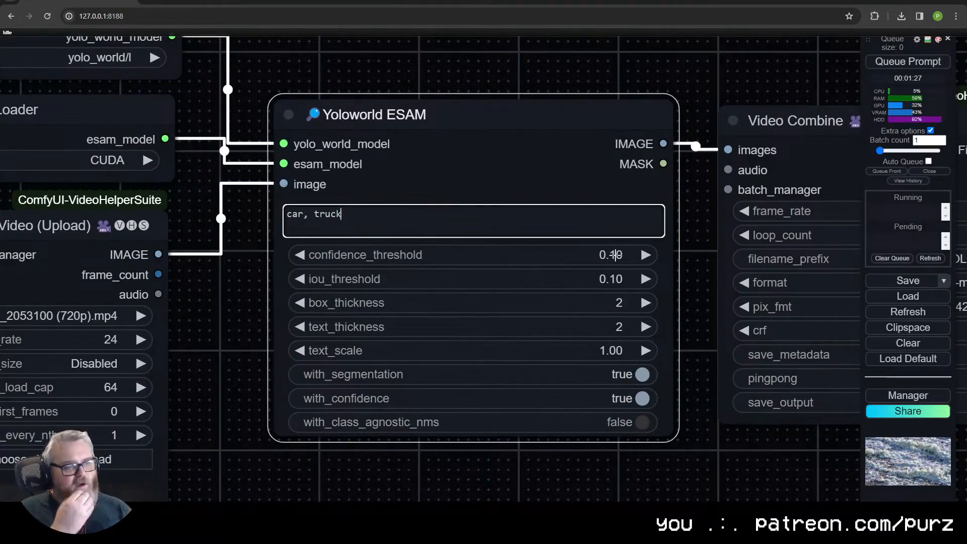
right_click(615, 254)
scroll(285, 320, down, 4)
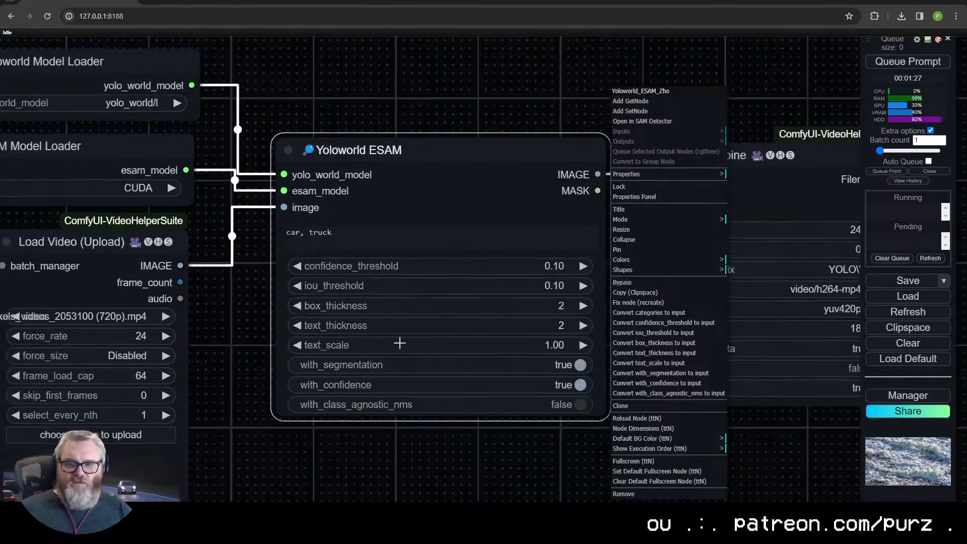
click(473, 464)
click(530, 365)
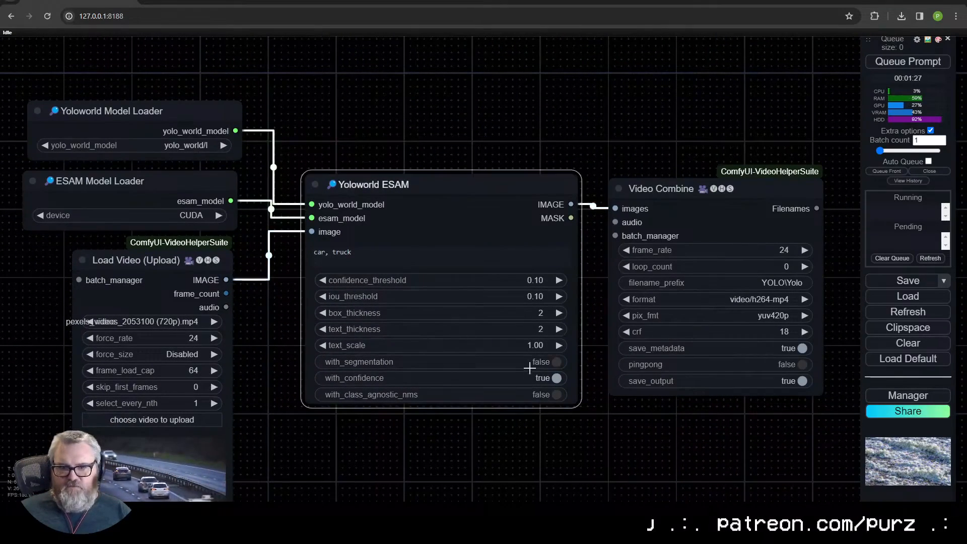
click(405, 344)
text(.8)
key(Return)
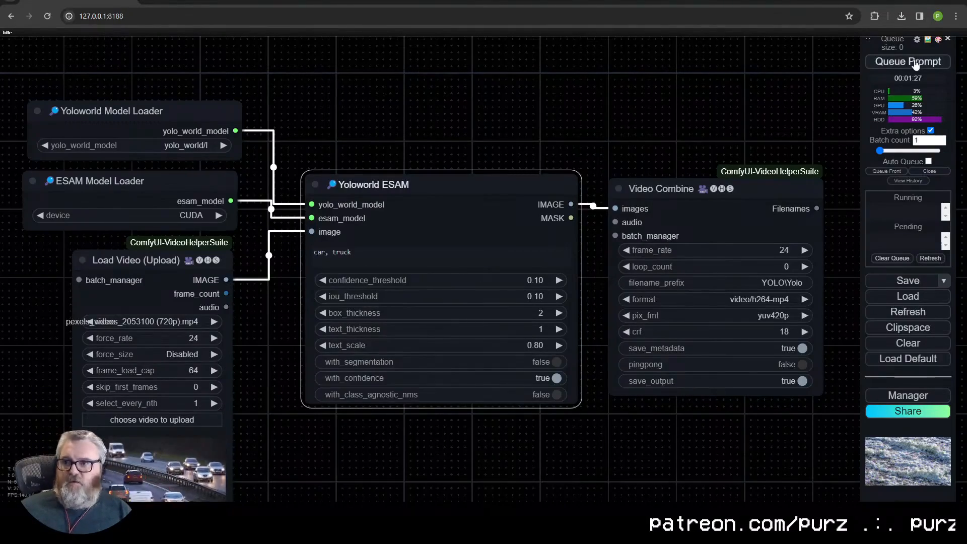
- Queue the workflow, shift the Video Combine node slightly upward and inspect its detection video up close
click(915, 64)
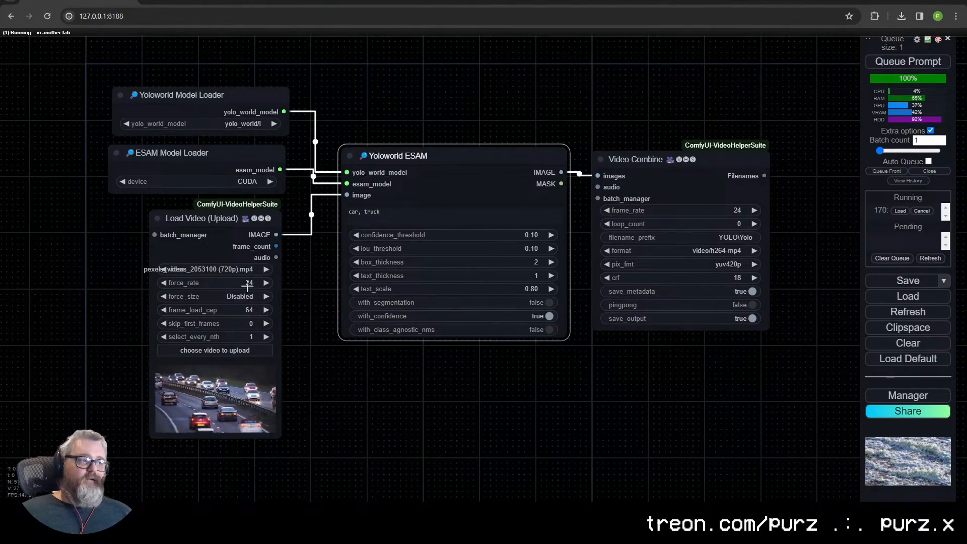
scroll(462, 255, up, 5)
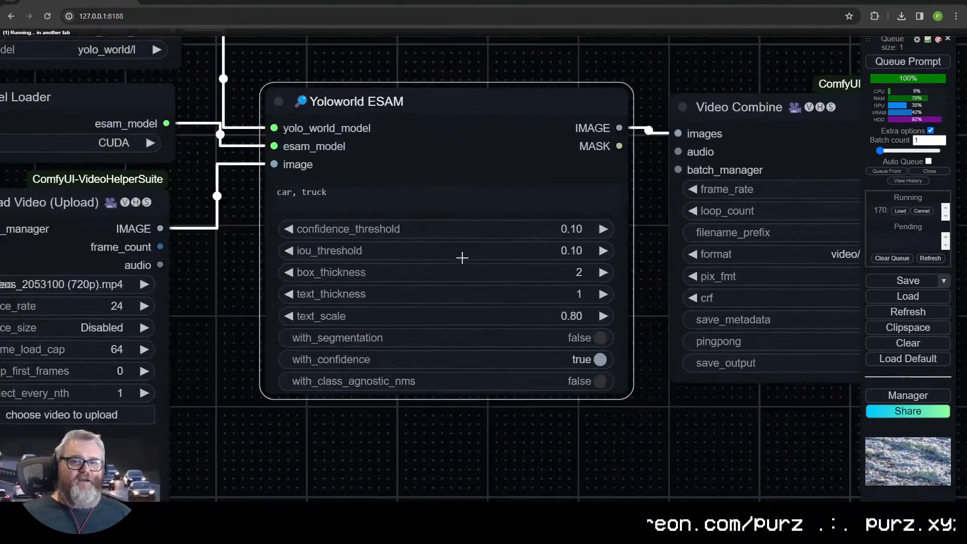
scroll(354, 215, down, 3)
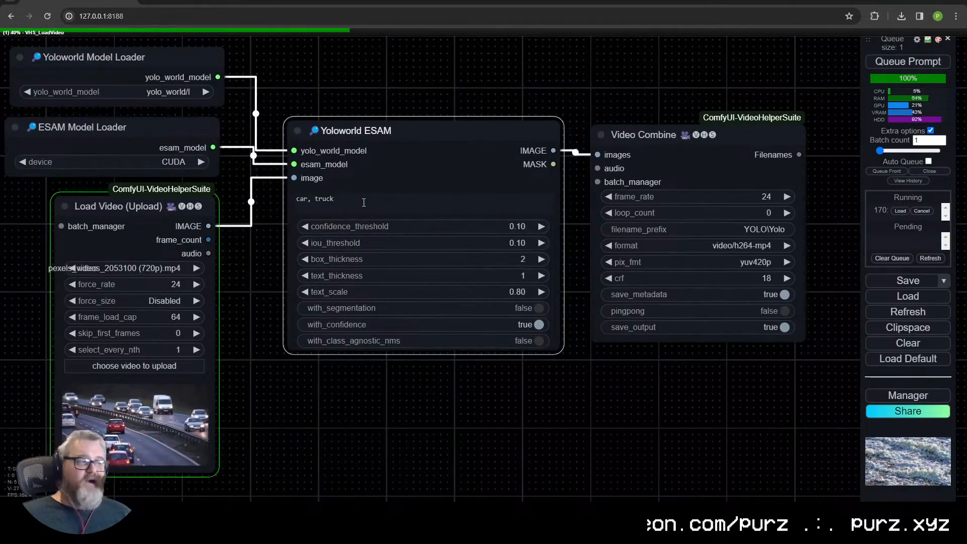
drag(724, 130, 726, 122)
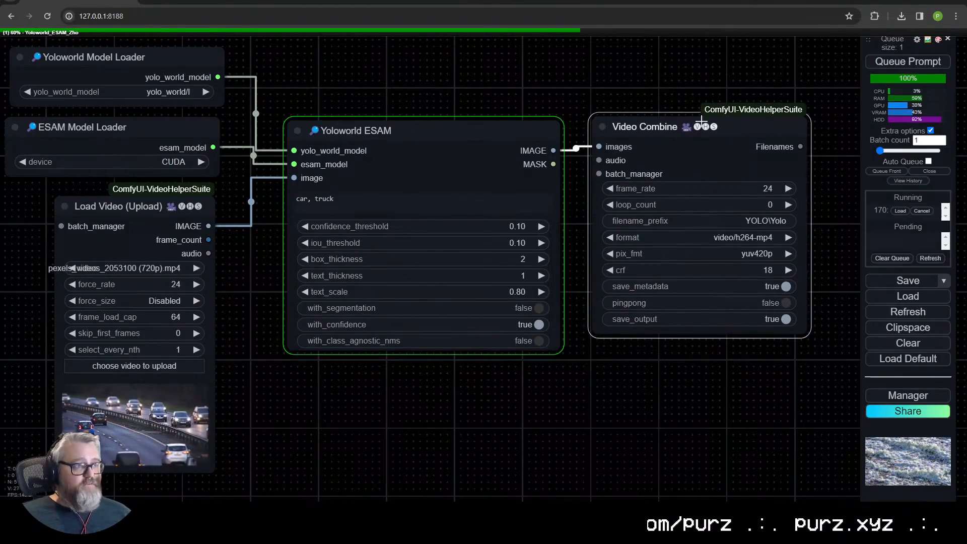
drag(442, 80, 467, 81)
scroll(601, 388, up, 11)
drag(601, 389, 75, 256)
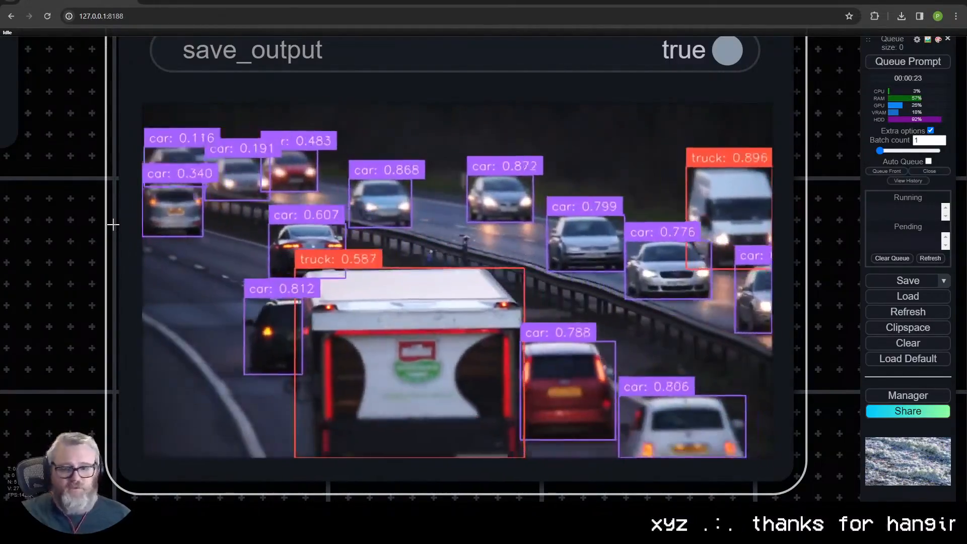
- Turn with_segmentation on in the Yoloworld ESAM node
scroll(226, 200, down, 12)
drag(157, 190, 406, 319)
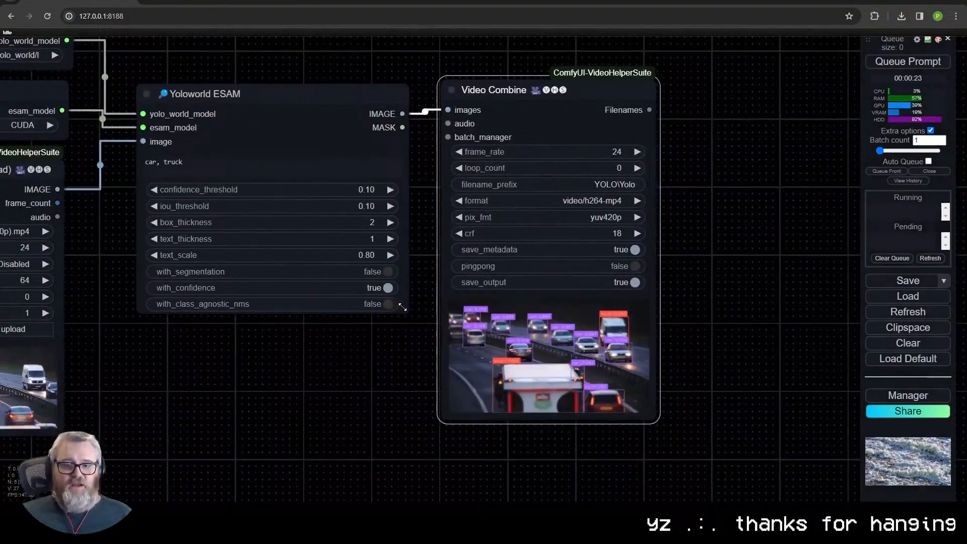
drag(306, 355, 472, 329)
click(382, 248)
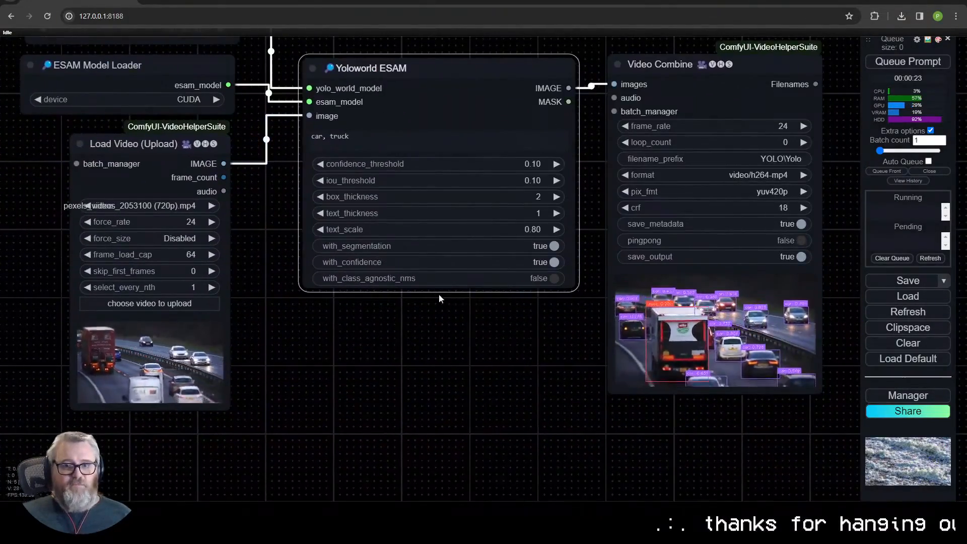
drag(439, 299, 356, 230)
click(398, 450)
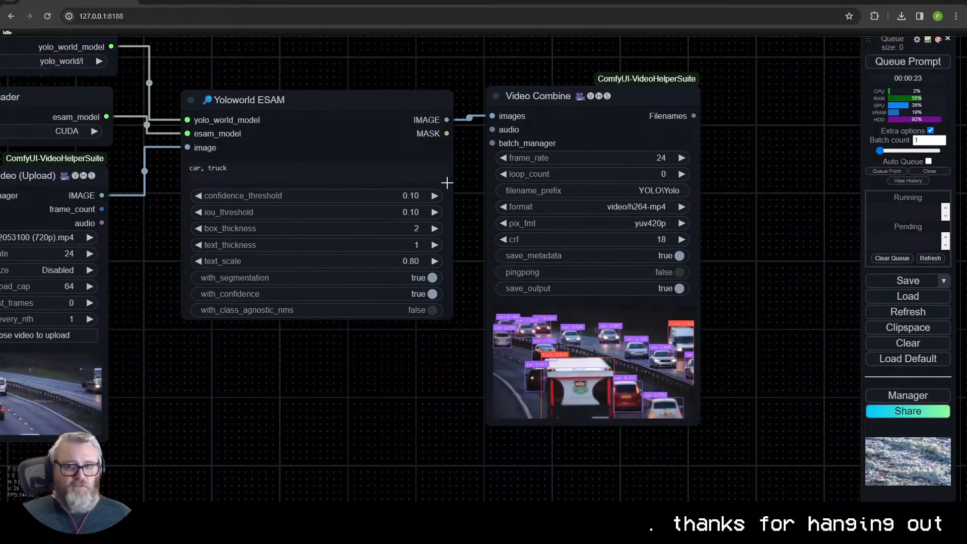
- Connect a new Mask To Image (mtb) node to the MASK output and place it just below Yoloworld ESAM
drag(446, 133, 305, 402)
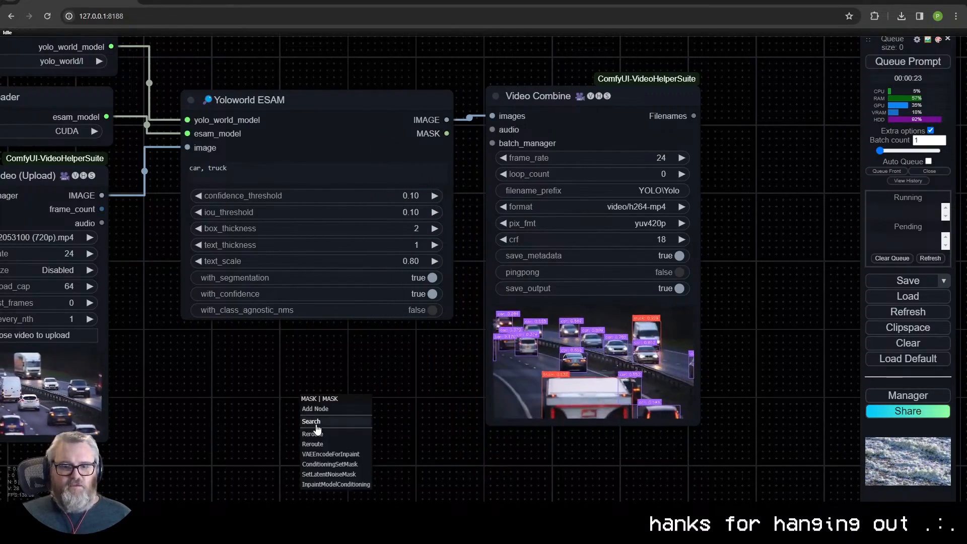
click(316, 426)
click(357, 438)
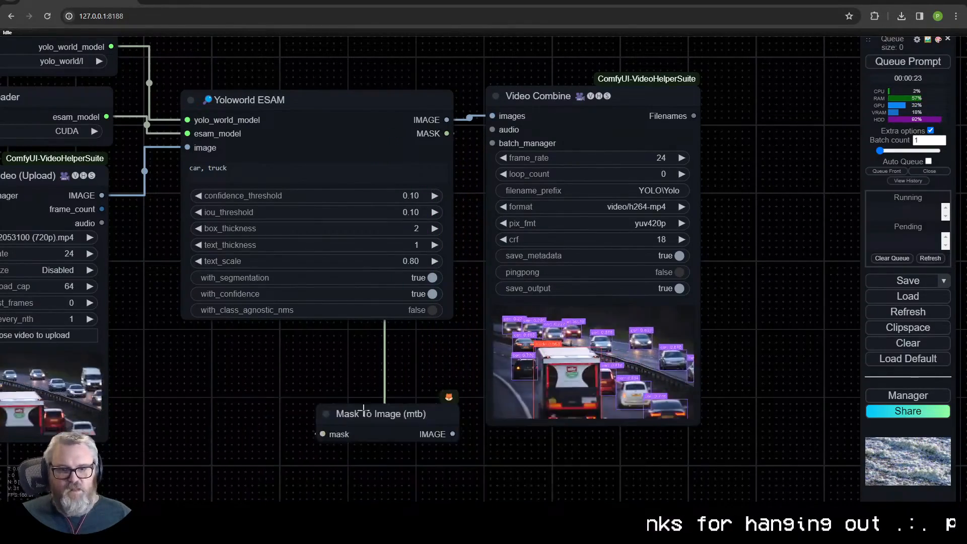
drag(365, 412, 340, 359)
- Copy the Video Combine node, position the copy next to the original and feed it the Mask To Image node's IMAGE output
click(685, 106)
key(ctrl+c)
key(ctrl+v)
drag(778, 96, 813, 97)
drag(427, 380, 728, 117)
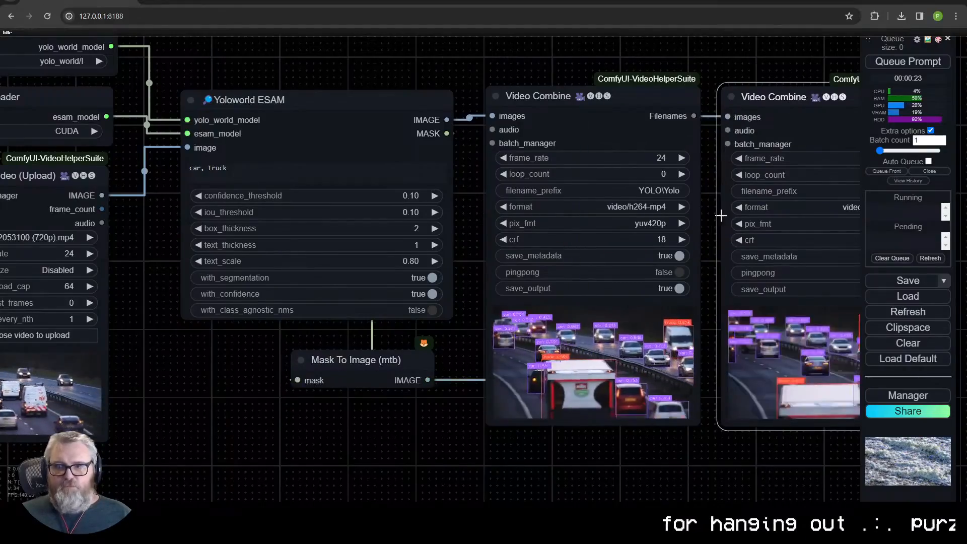
drag(716, 219, 461, 210)
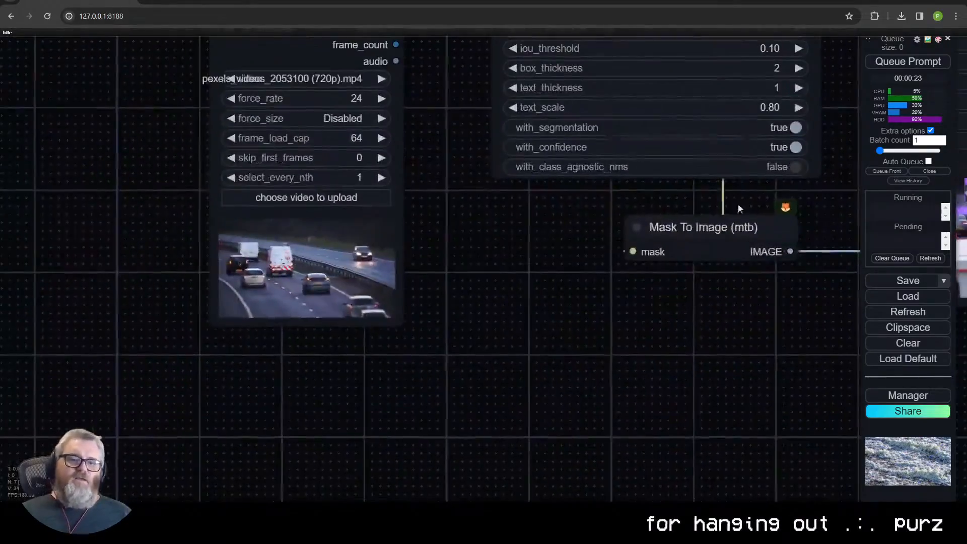
drag(534, 246, 337, 390)
- Reduce the Yoloworld ESAM categories to "car" only and queue the workflow
click(370, 192)
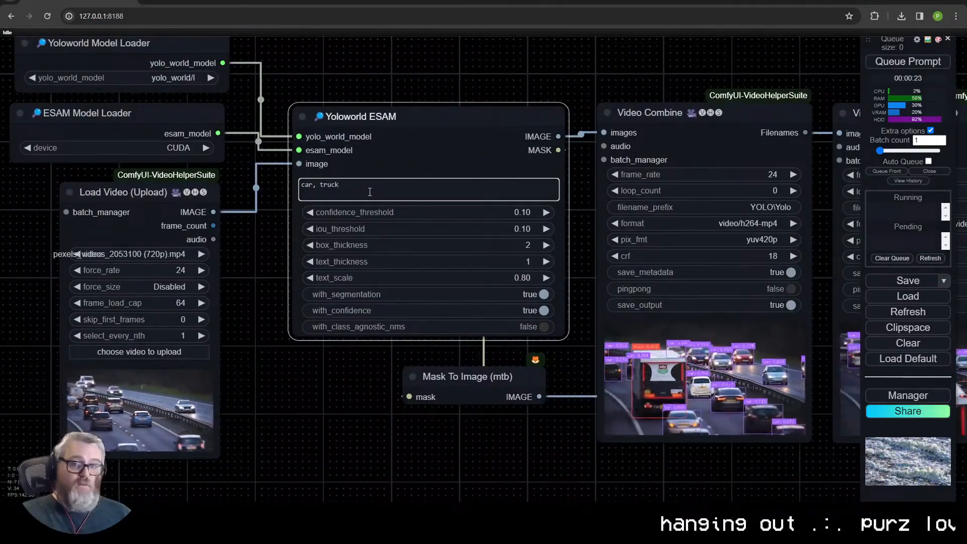
key(BackSpace)
key(BackSpace)
key(BackSpace)
key(BackSpace)
key(BackSpace)
key(BackSpace)
key(BackSpace)
click(451, 412)
key(ctrl+Return)
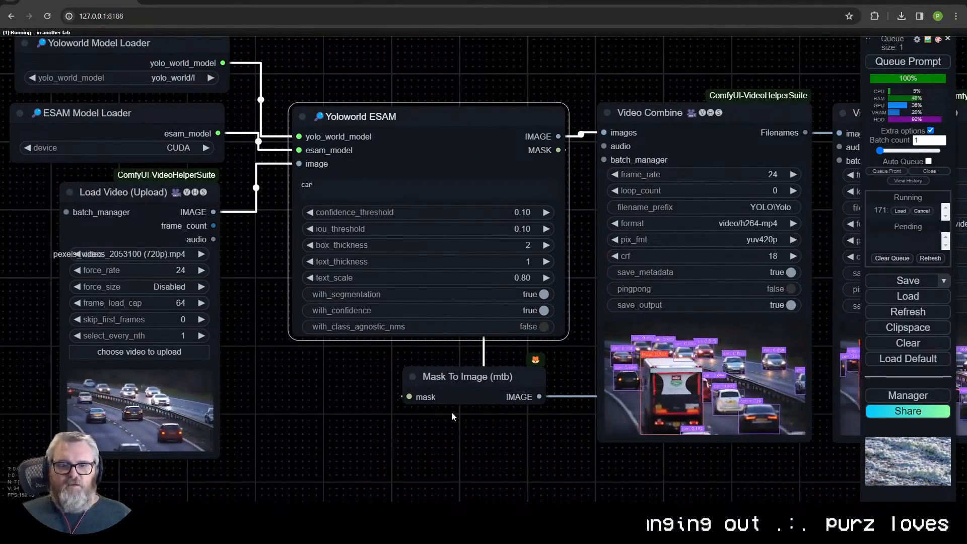
- Move the Yoloworld ESAM node slightly closer to the loader nodes
scroll(451, 411, down, 3)
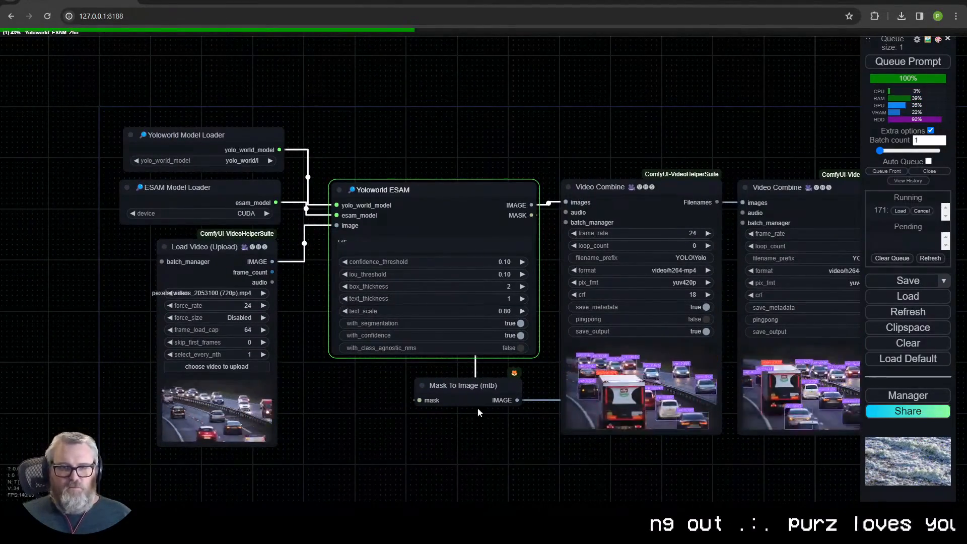
drag(516, 130, 446, 111)
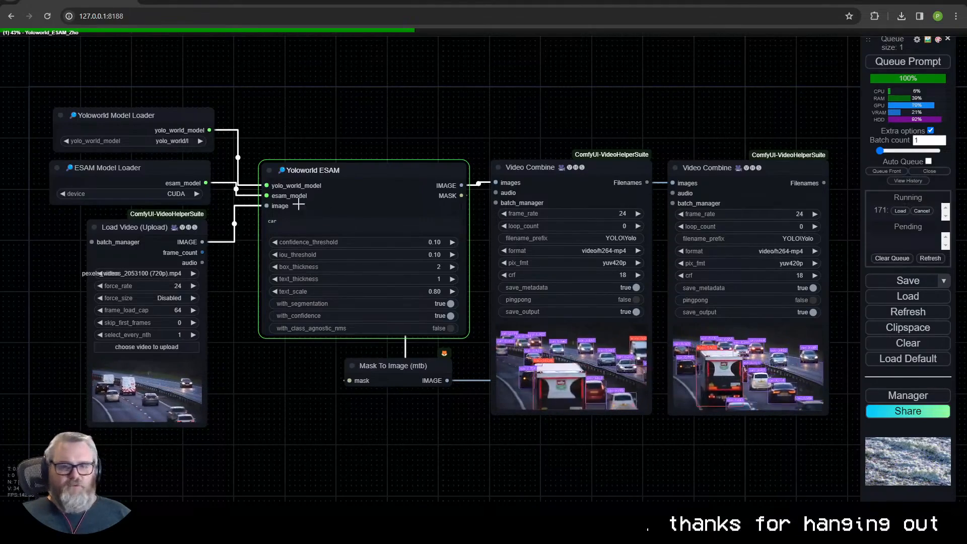
drag(318, 174, 311, 173)
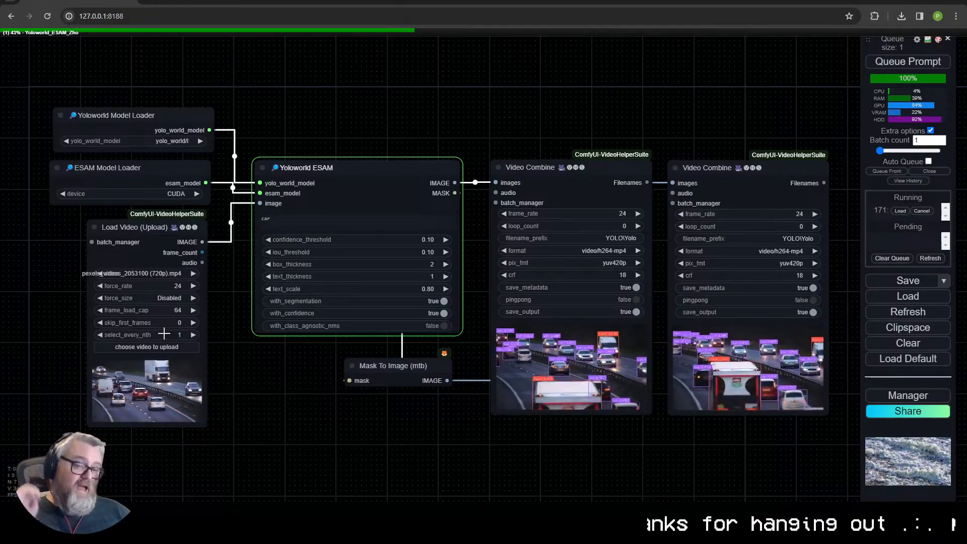
- Save the finished mask video from the second Video Combine node to the Downloads folder
scroll(167, 335, up, 5)
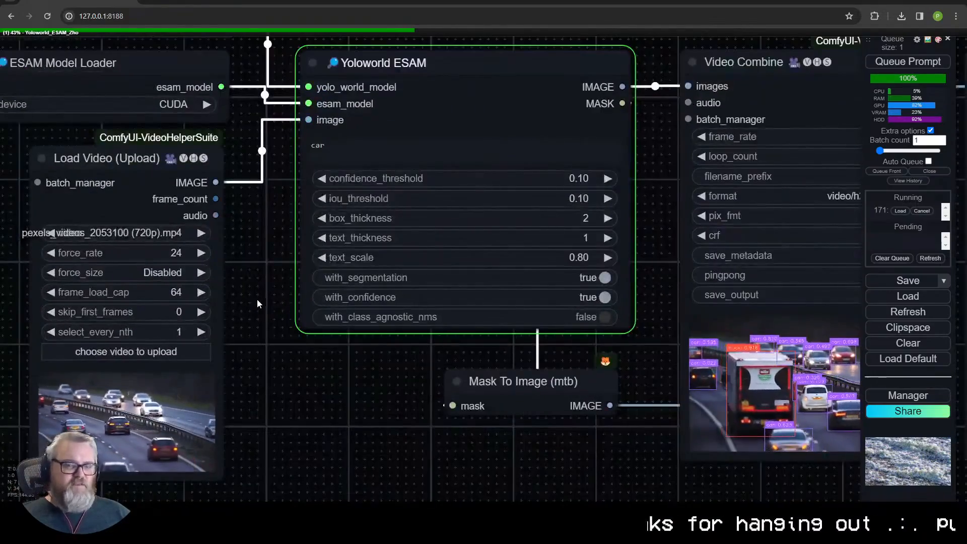
drag(259, 299, 272, 301)
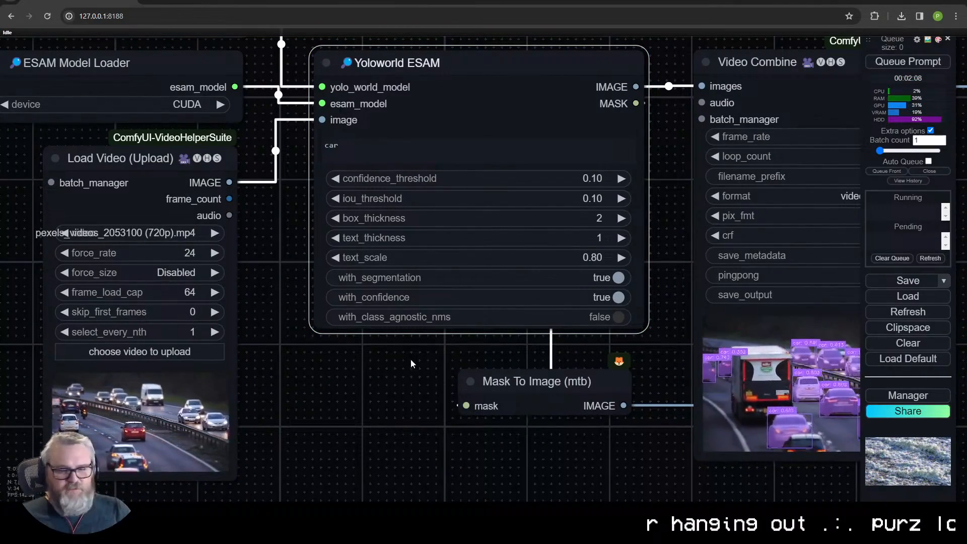
drag(411, 371, 165, 314)
drag(831, 405, 539, 413)
scroll(539, 412, up, 5)
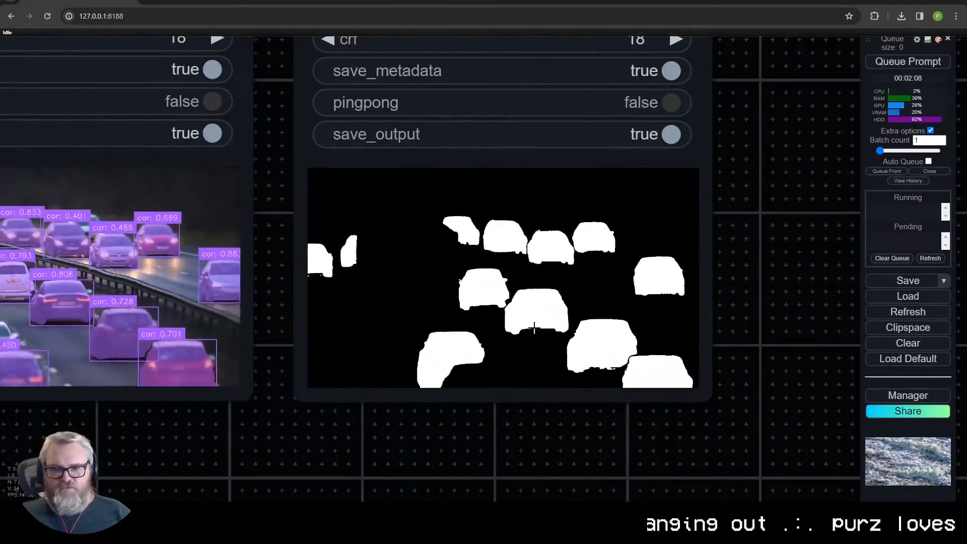
scroll(544, 353, down, 6)
right_click(529, 349)
click(547, 91)
click(873, 42)
key(Return)
key(alt+F4)
key(alt+F4)
- Delete the Yoloworld ESAM, Mask To Image and mask Video Combine nodes, keeping the first Video Combine
drag(218, 432, 495, 439)
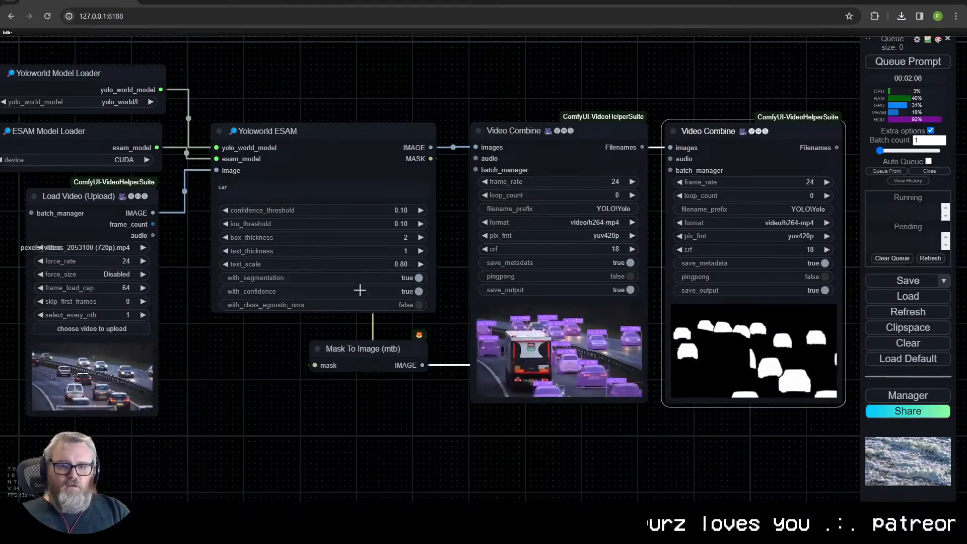
click(313, 270)
key(Delete)
click(360, 347)
key(Delete)
click(540, 156)
key(Delete)
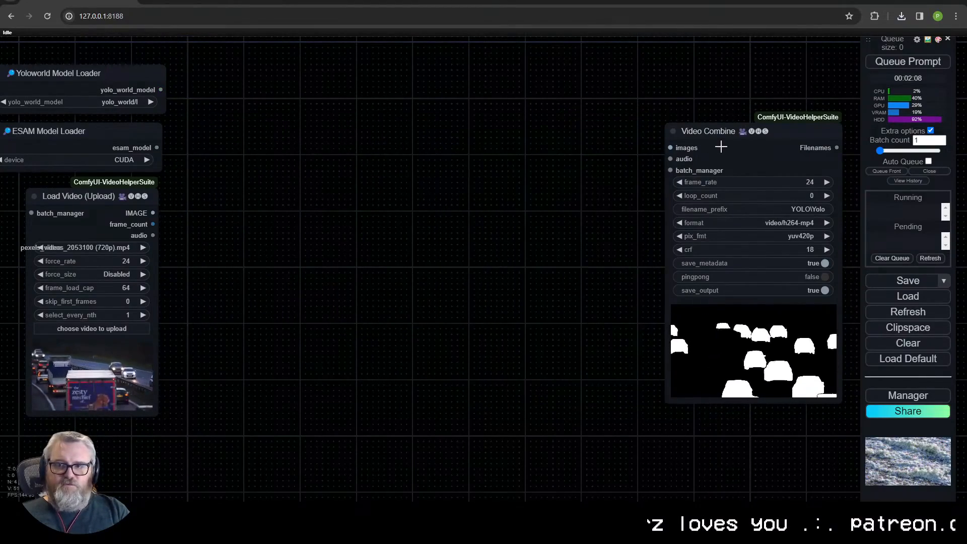
key(ctrl+z)
click(705, 138)
key(Delete)
- Connect Load Video's IMAGE output directly to the Video Combine images input and delete both model loader nodes
drag(152, 213, 475, 148)
click(101, 82)
key(Delete)
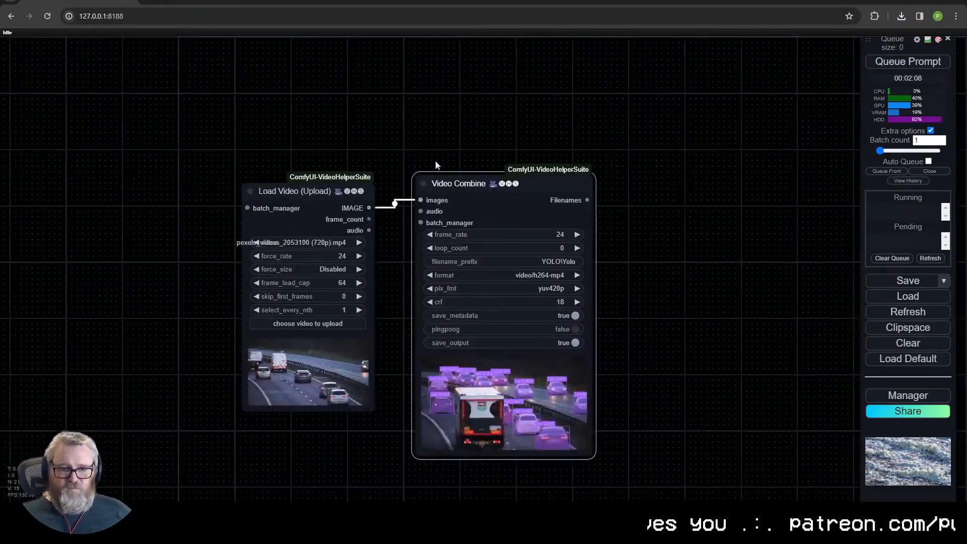
- Queue the reduced workflow to export the unannotated traffic clip
scroll(388, 356, up, 5)
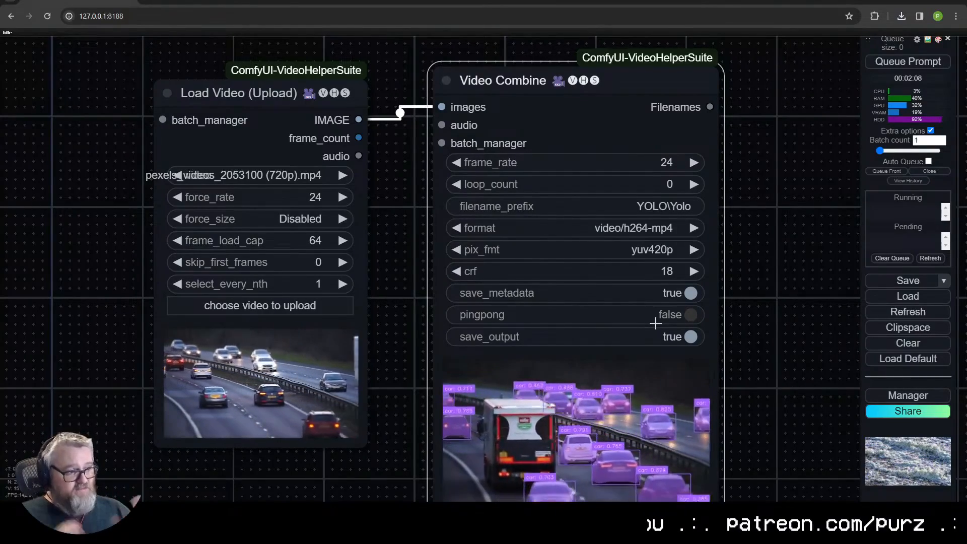
key(ctrl+Return)
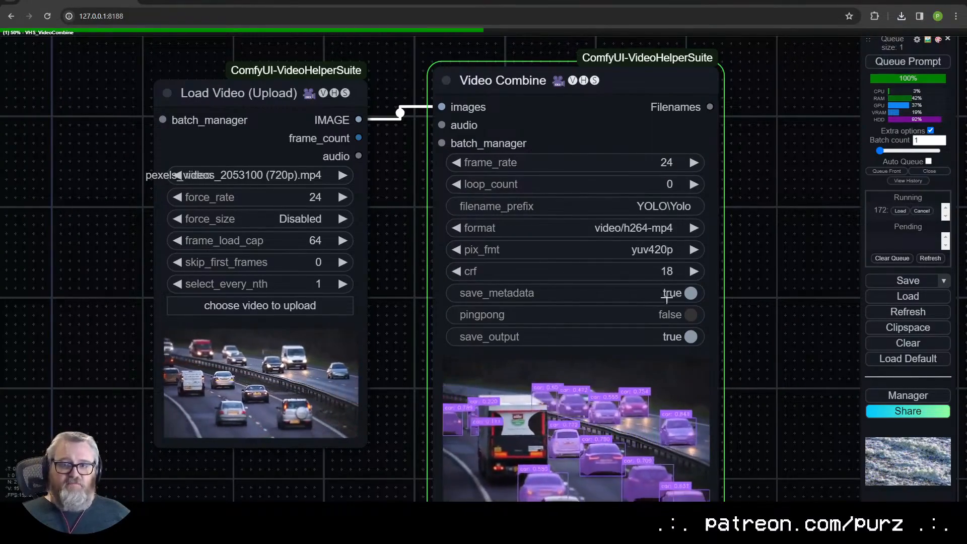
drag(746, 294, 714, 239)
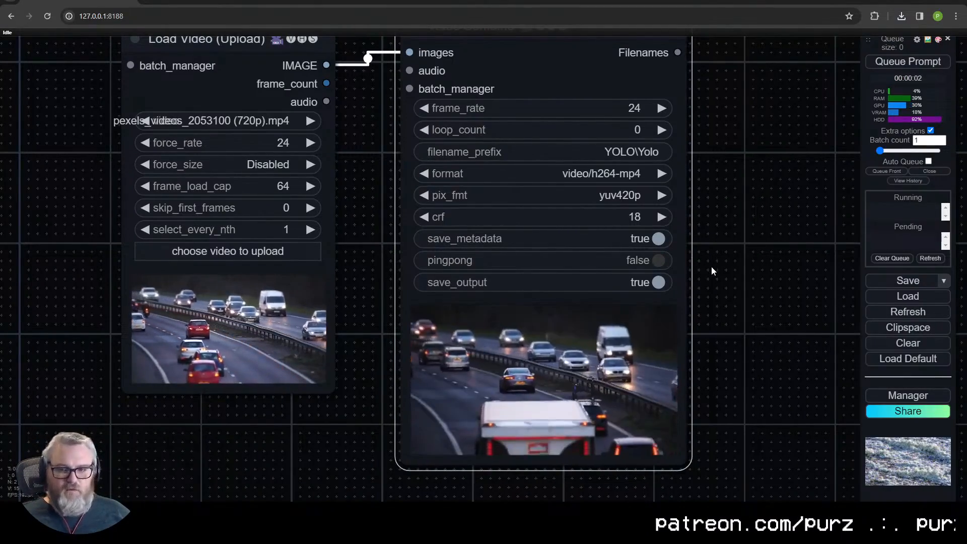
- Add a Set Latent Noise Mask node and place it below the video nodes
scroll(710, 265, down, 5)
double_click(615, 208)
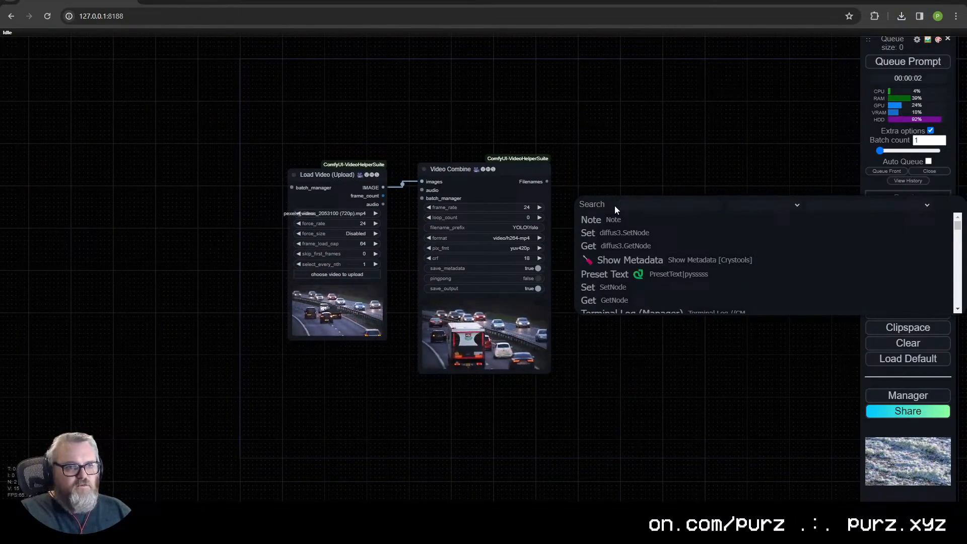
text(setl)
click(650, 232)
drag(654, 203, 646, 237)
scroll(624, 317, up, 5)
drag(652, 197, 399, 368)
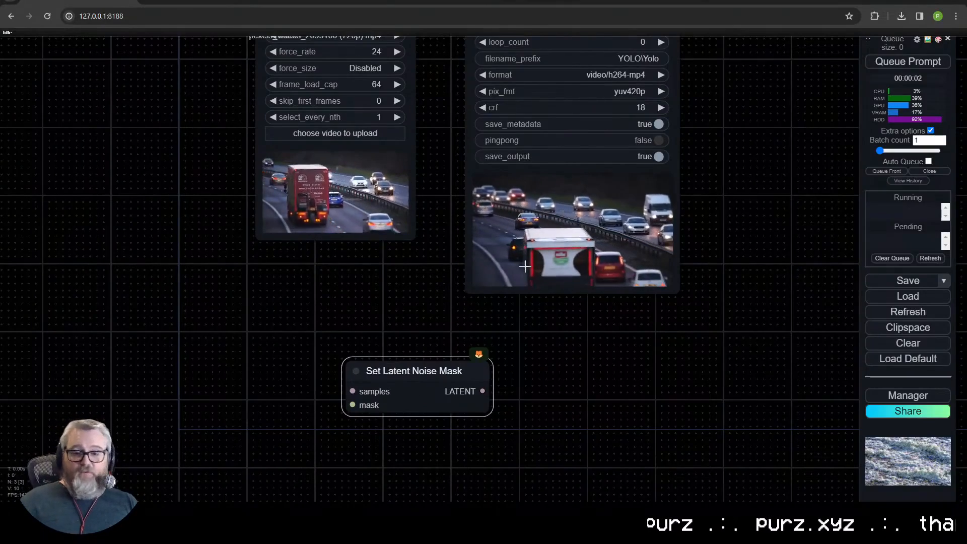
drag(437, 363, 445, 387)
drag(438, 306, 384, 416)
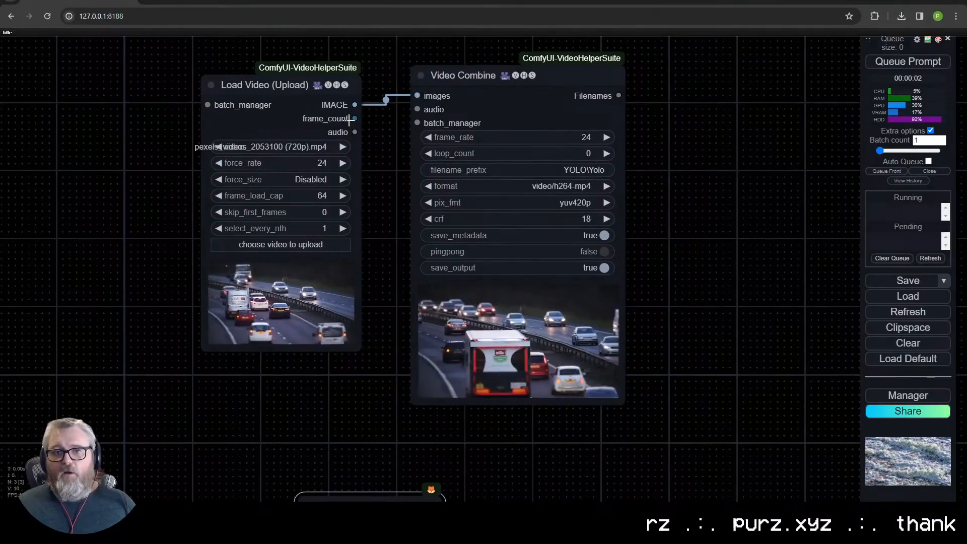
- Duplicate the Load Video node and load Yolo_00003.mp4 from Downloads into the copy
click(279, 91)
key(ctrl+v)
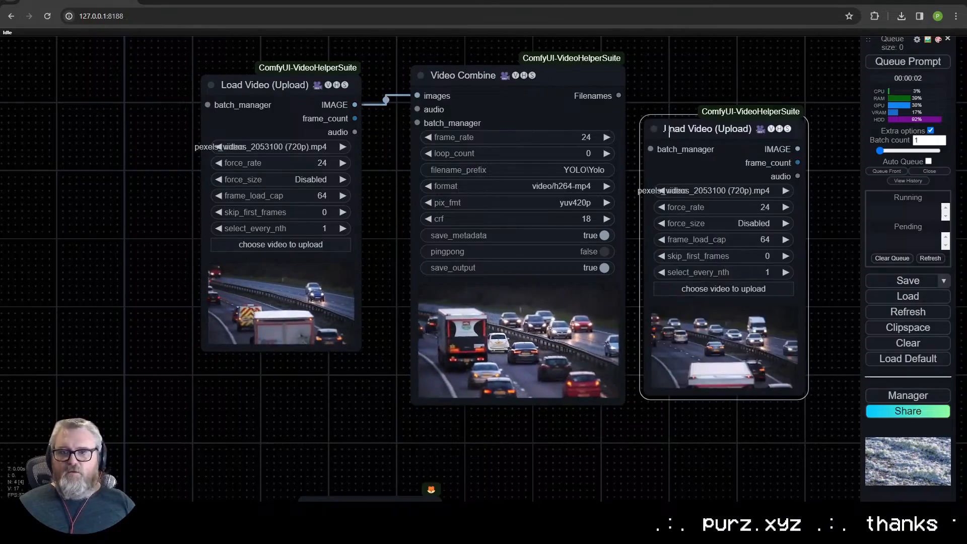
click(729, 290)
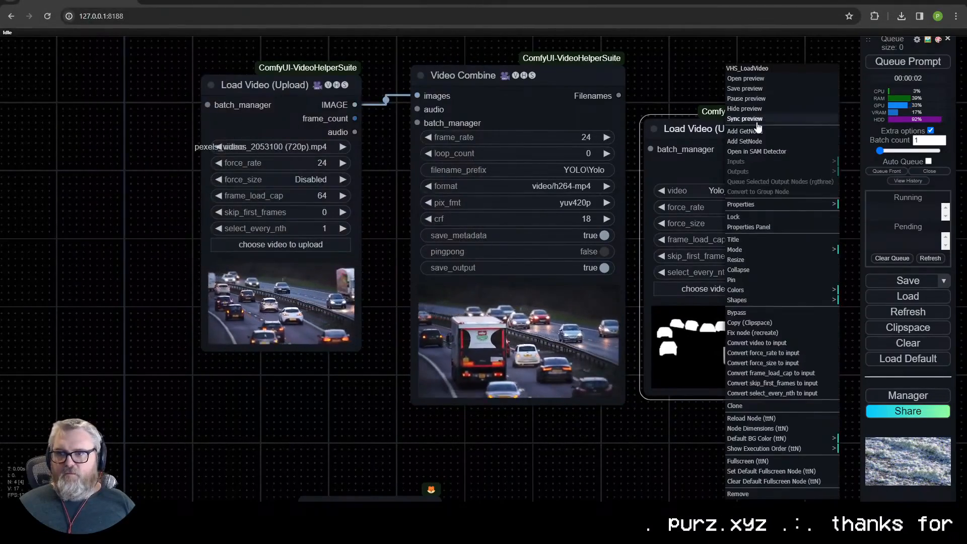
click(757, 120)
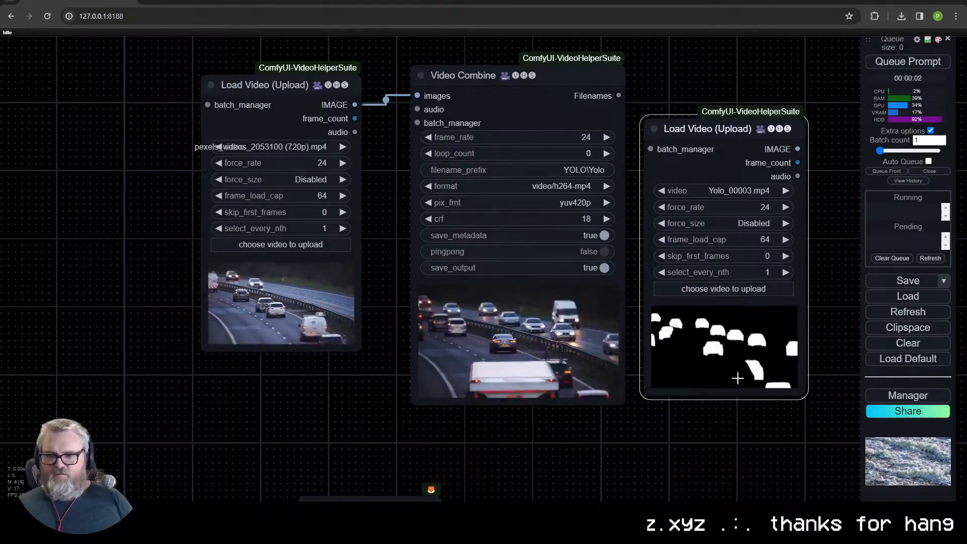
- Delete the Video Combine and original Load Video nodes, and duplicate the Yolo_00003.mp4 loader
scroll(214, 220, down, 4)
drag(611, 171, 664, 147)
click(632, 208)
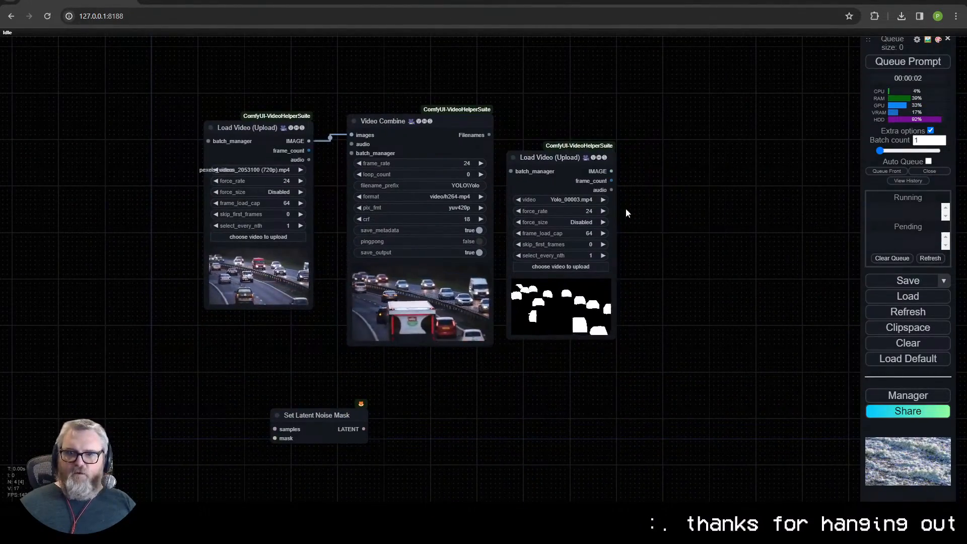
click(401, 130)
key(Delete)
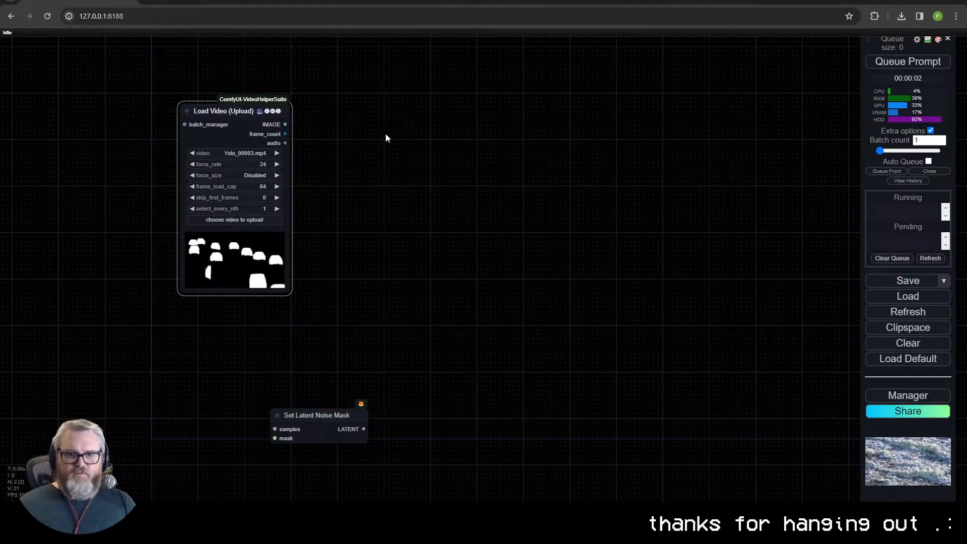
key(ctrl+c)
key(ctrl+v)
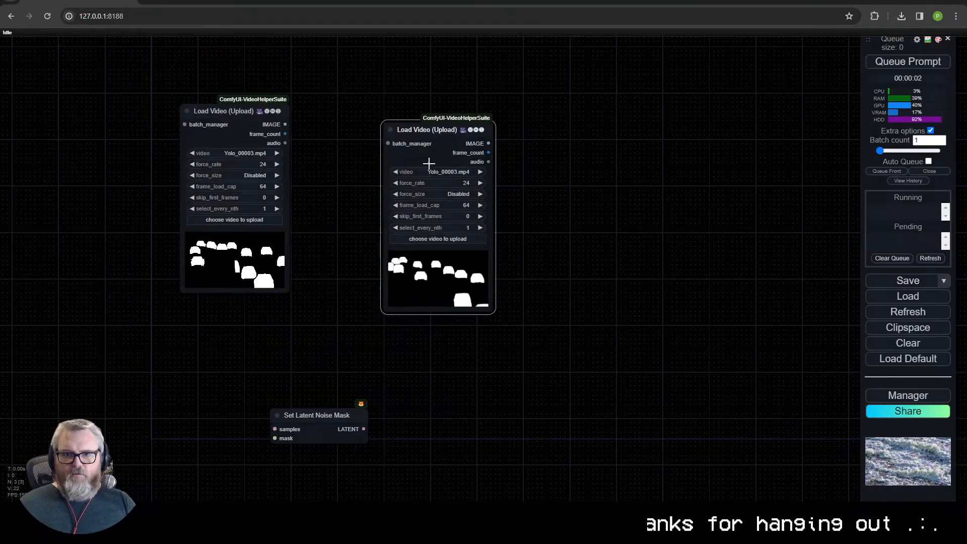
- Try to bring a rendered file into the canvas from the ComfyUI output\yolo folder
key(super+r)
text(C:\a)
key(Down)
key(Down)
key(Down)
key(Down)
key(Down)
text(\)
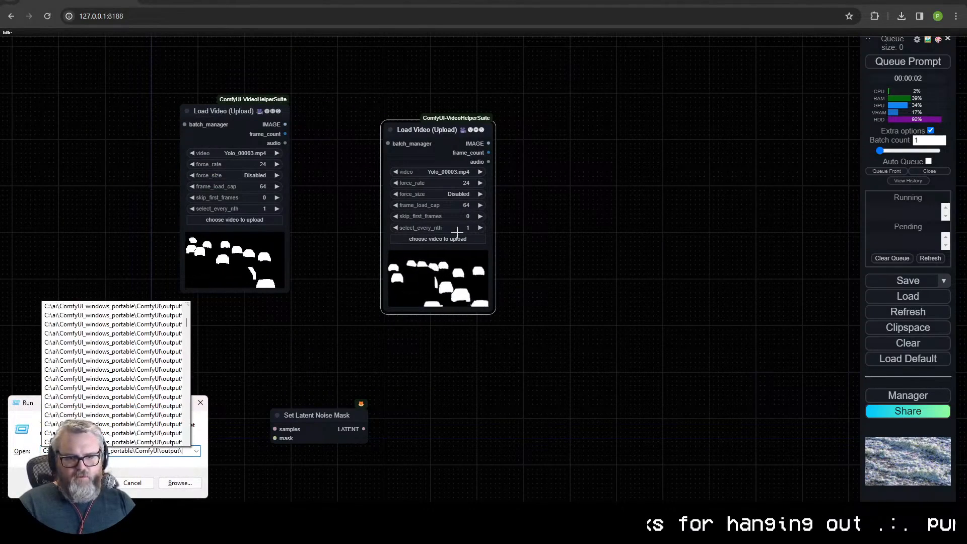
text(yolo\)
key(Return)
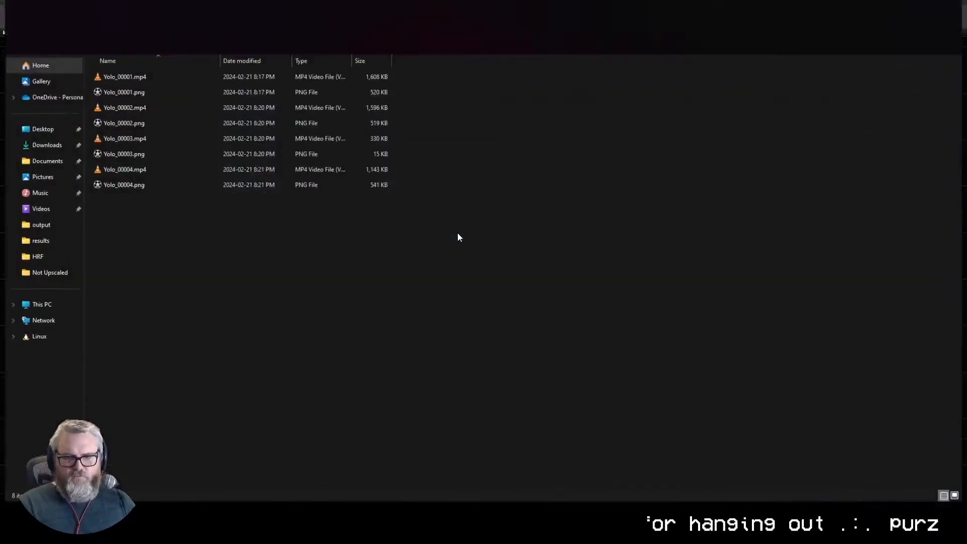
click(171, 278)
drag(483, 2, 794, 91)
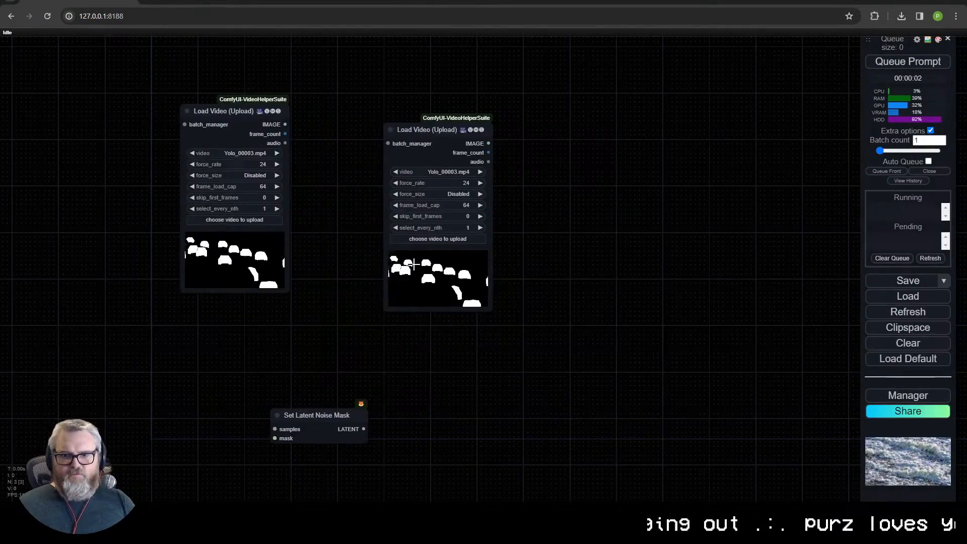
- Load Yolo_00004.mp4 from the ComfyUI output\yolo folder into the second Load Video node
click(438, 238)
text(C:\ai\ComfyUI_windows_portable\comfyui\output\yolo\)
key(Return)
double_click(281, 76)
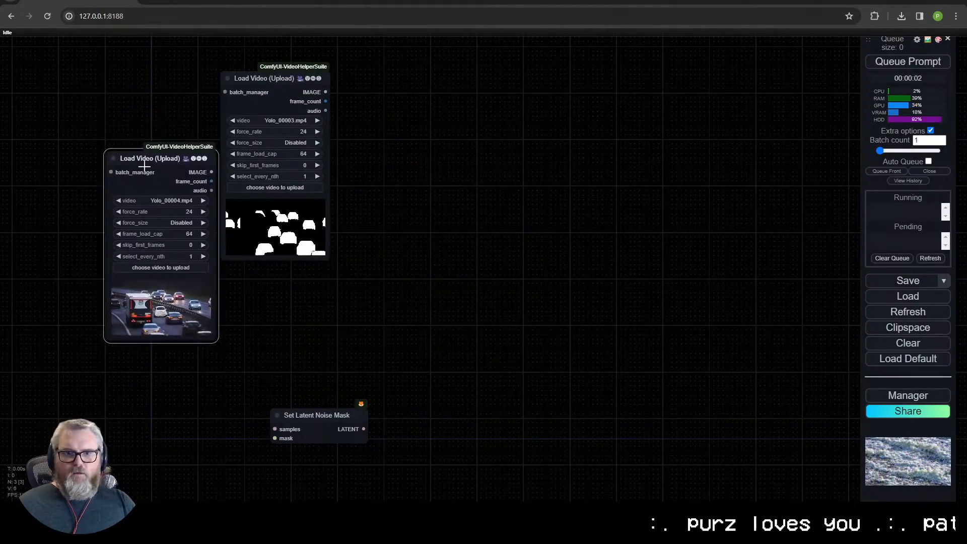
- Stack the mask video loader above the traffic video loader and move Set Latent Noise Mask beside them
drag(144, 165, 260, 287)
drag(351, 419, 534, 287)
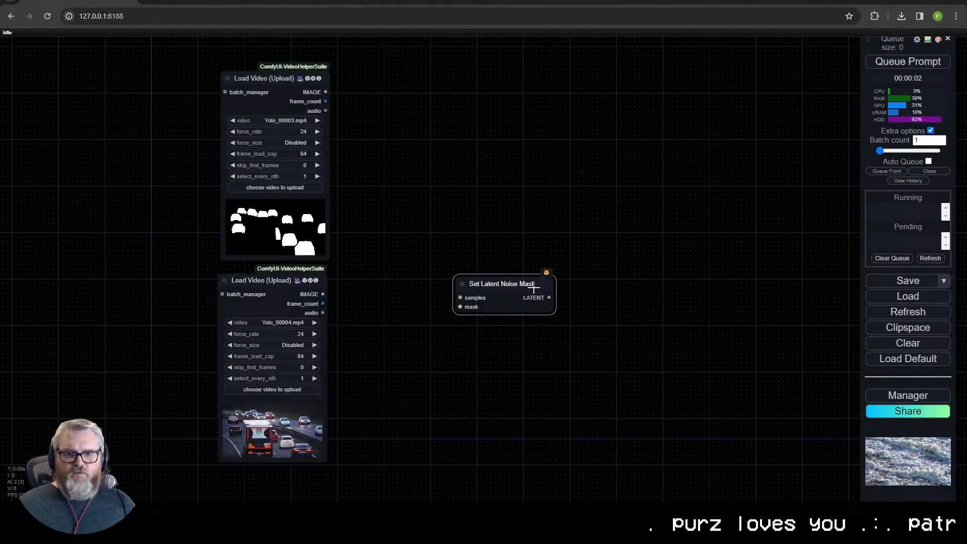
drag(311, 94, 308, 88)
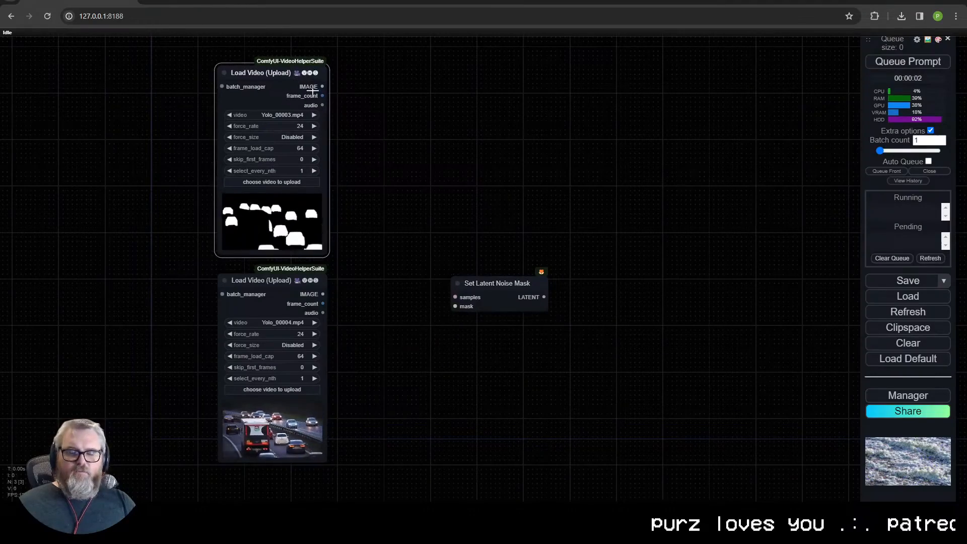
- Attach a Convert Image to Mask node to the mask video's IMAGE output and connect its MASK to Set Latent Noise Mask
drag(376, 93, 384, 73)
click(415, 99)
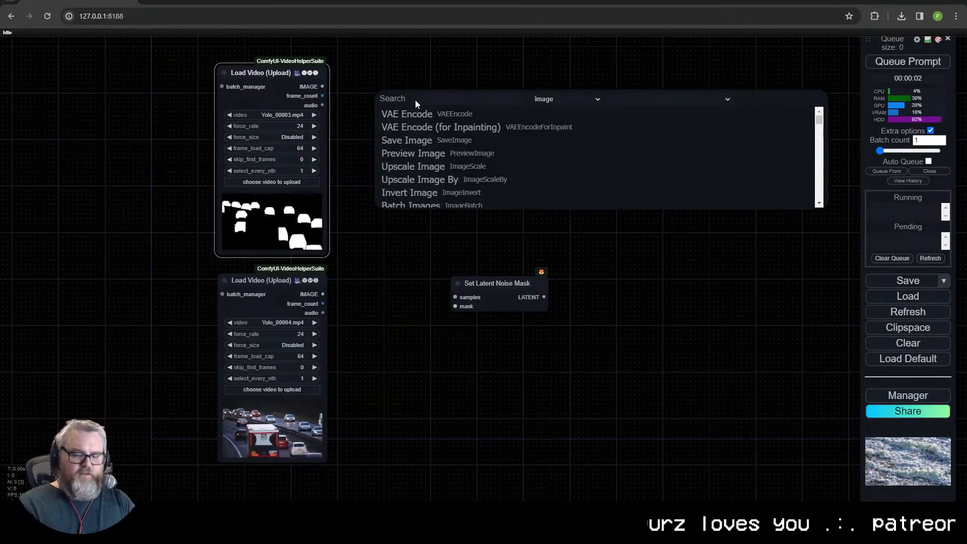
text(image to ma)
key(Return)
drag(495, 89, 548, 125)
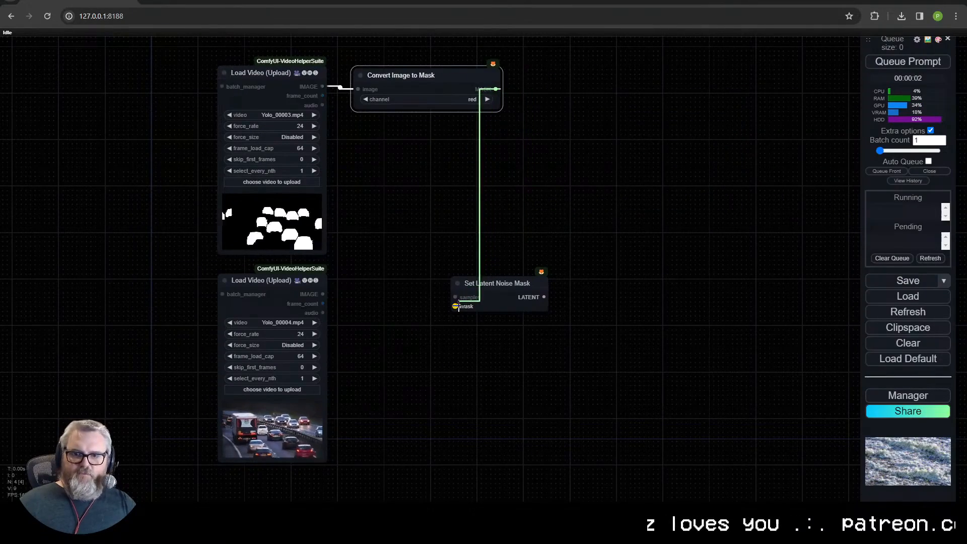
- Check the converted mask by running the workflow with a temporary Mask Preview node, and delete that node
drag(491, 137, 552, 132)
click(552, 132)
text(previ)
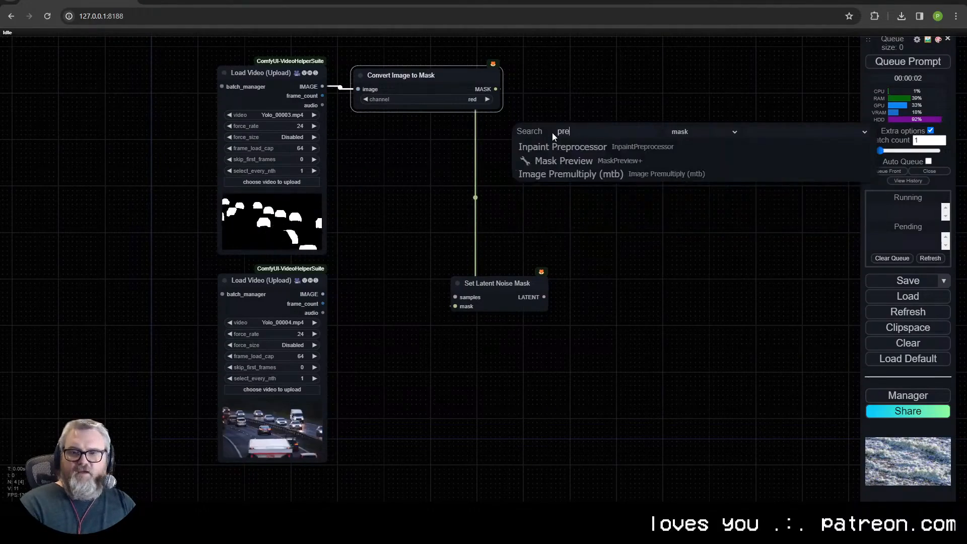
click(564, 147)
drag(590, 119, 565, 84)
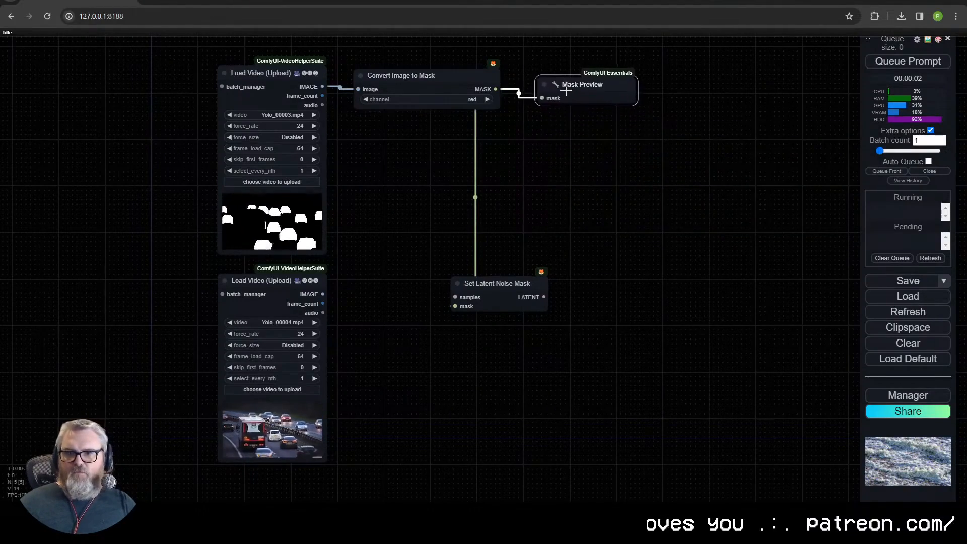
key(ctrl+Return)
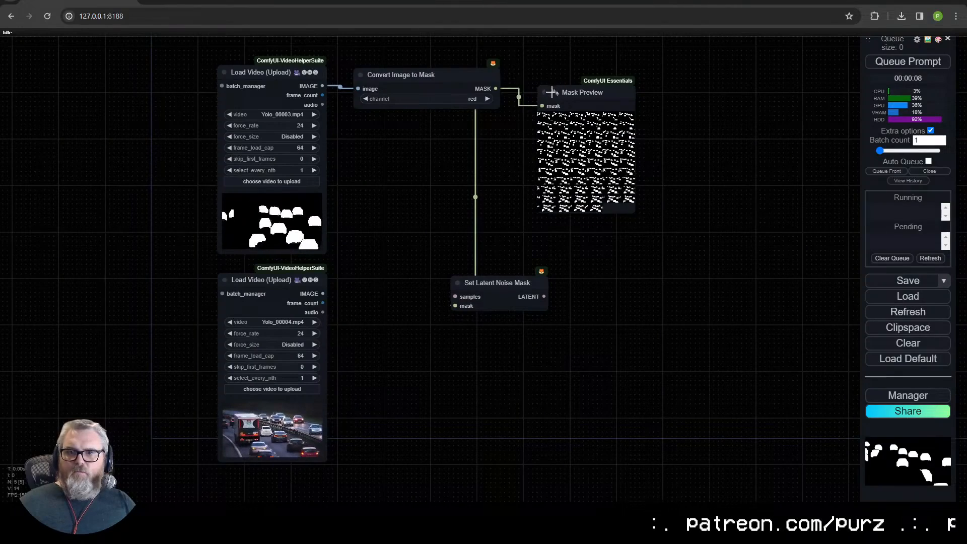
key(Delete)
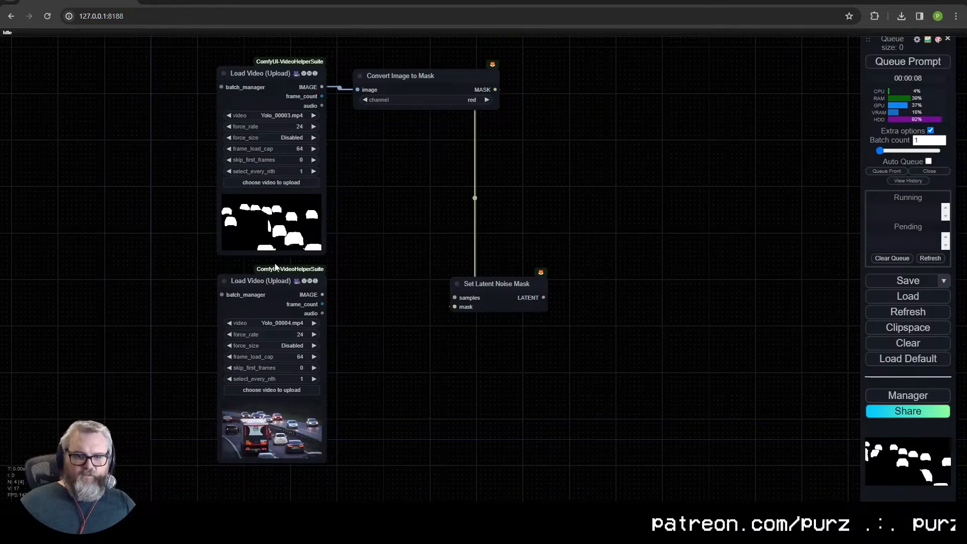
- Add a KSampler node and move Set Latent Noise Mask up beside Convert Image to Mask
drag(369, 330, 317, 387)
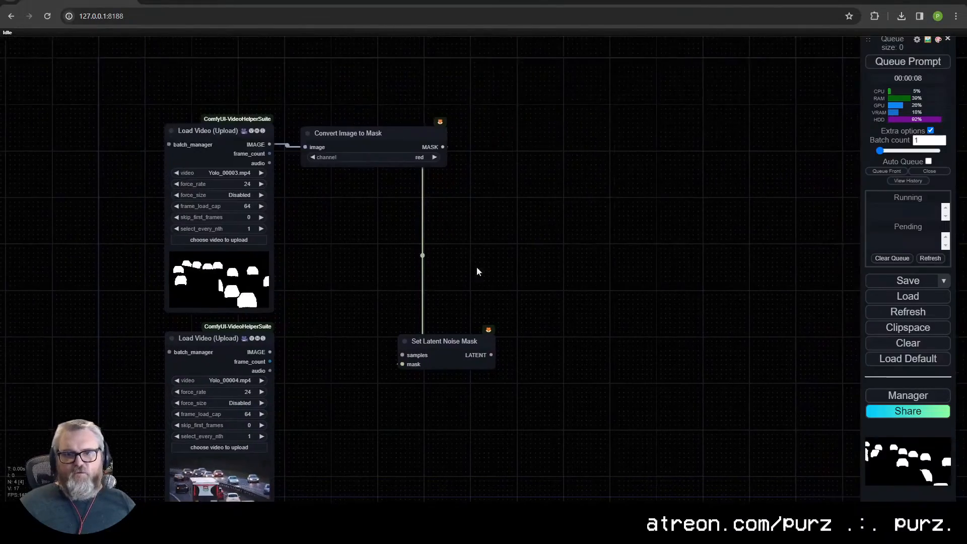
double_click(615, 229)
text(ksampler)
click(646, 243)
drag(448, 340, 518, 96)
drag(457, 282, 441, 232)
scroll(463, 210, down, 1)
drag(616, 227, 623, 206)
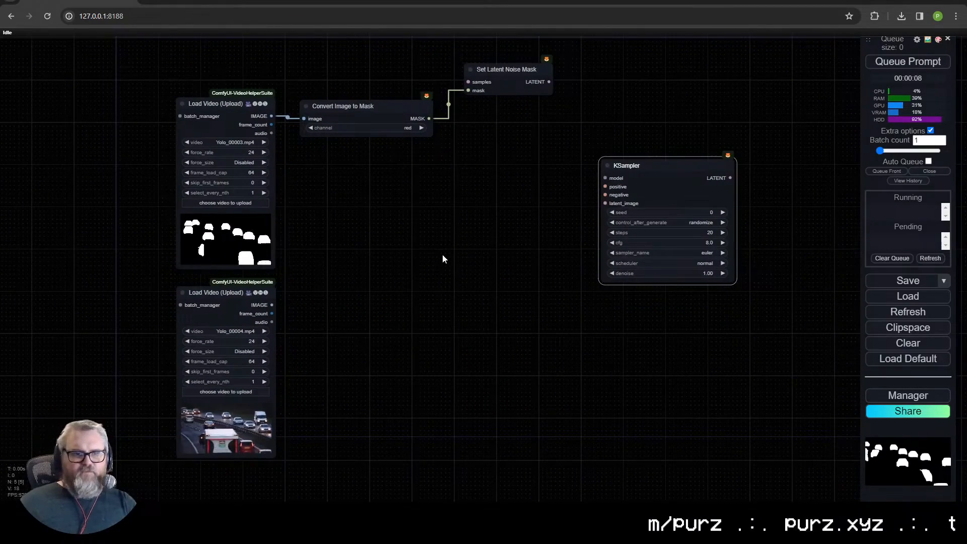
scroll(392, 232, up, 1)
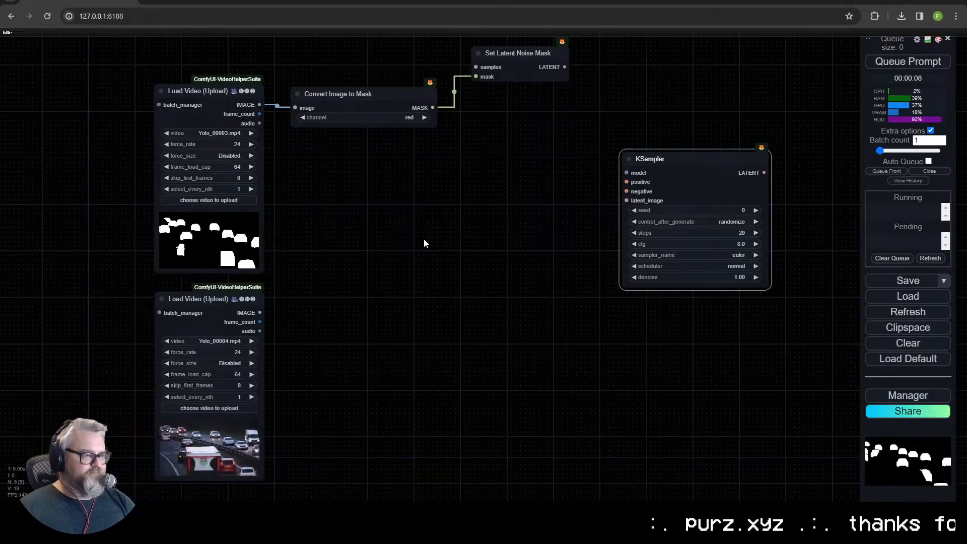
scroll(410, 232, up, 1)
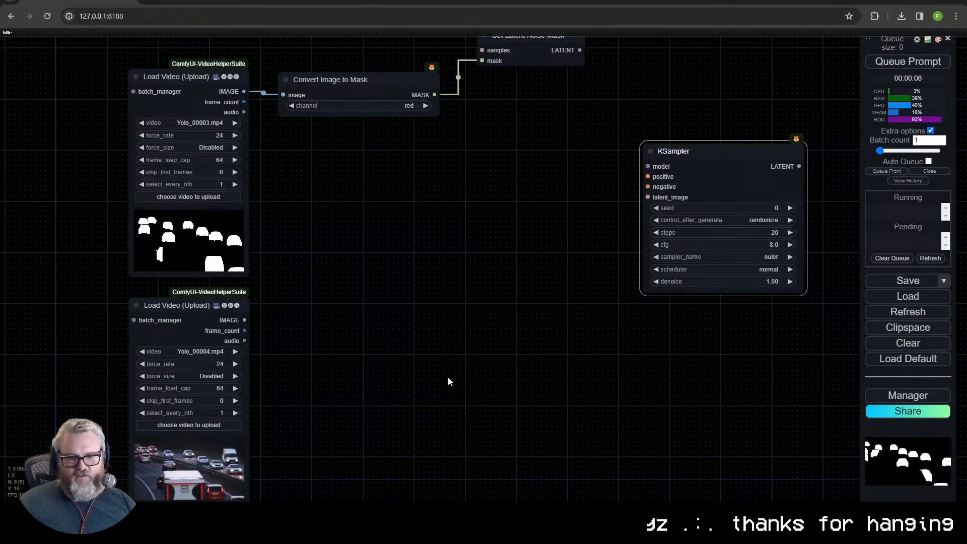
scroll(492, 276, down, 5)
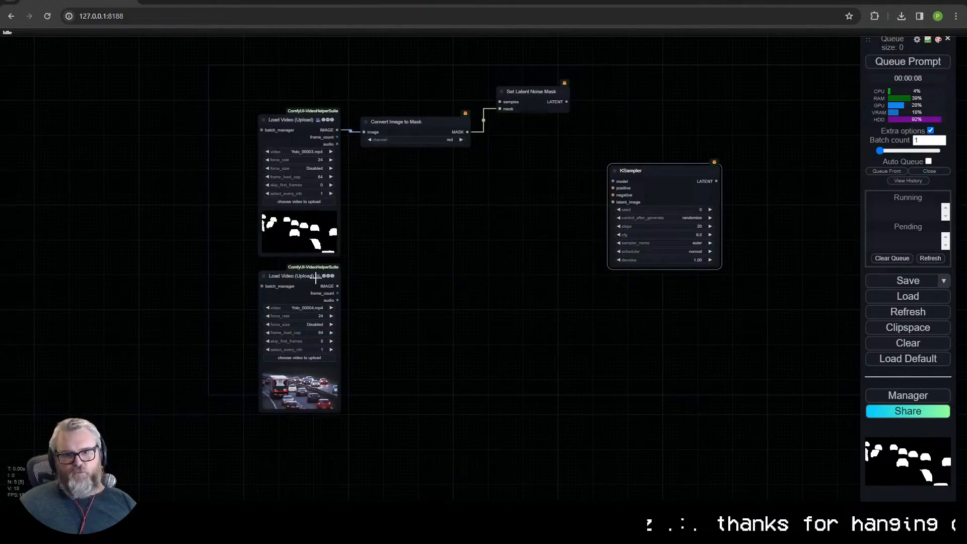
click(315, 278)
click(158, 173)
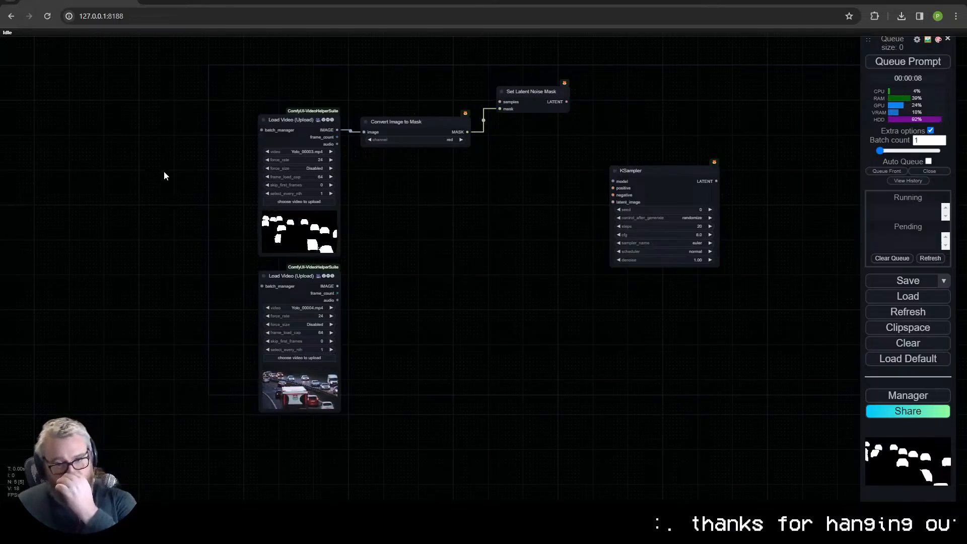
double_click(83, 180)
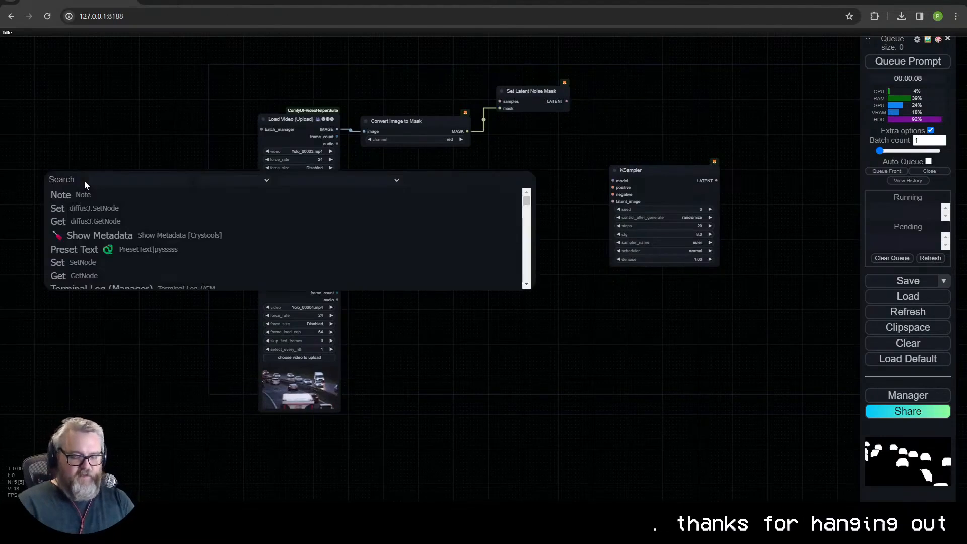
text(load)
key(Escape)
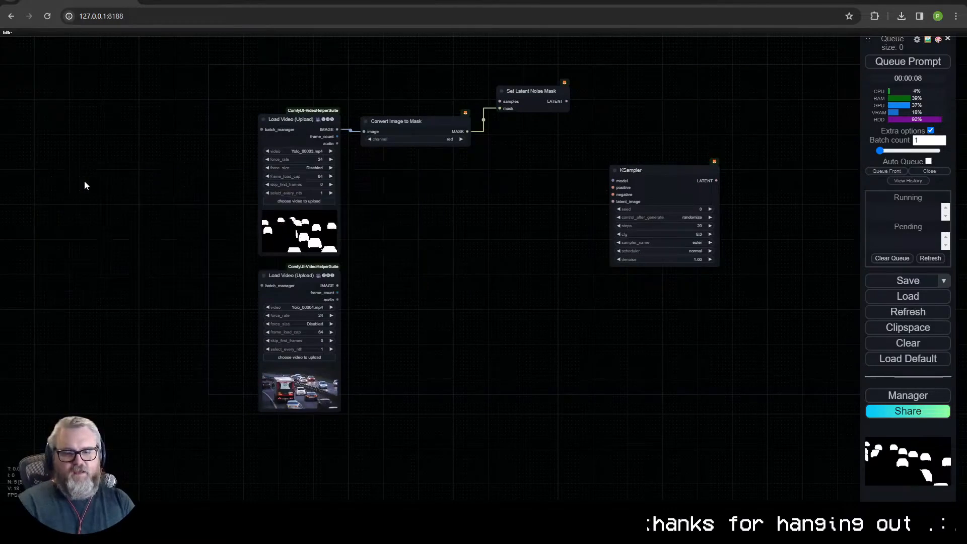
- Move the Set Latent Noise Mask node slightly lower beside Convert Image to Mask
scroll(491, 282, up, 3)
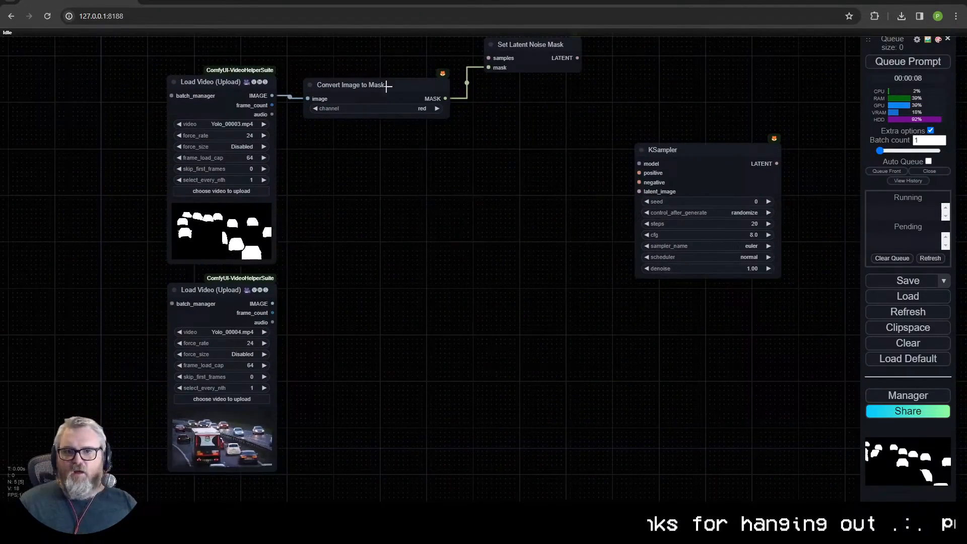
drag(531, 44, 533, 60)
click(671, 174)
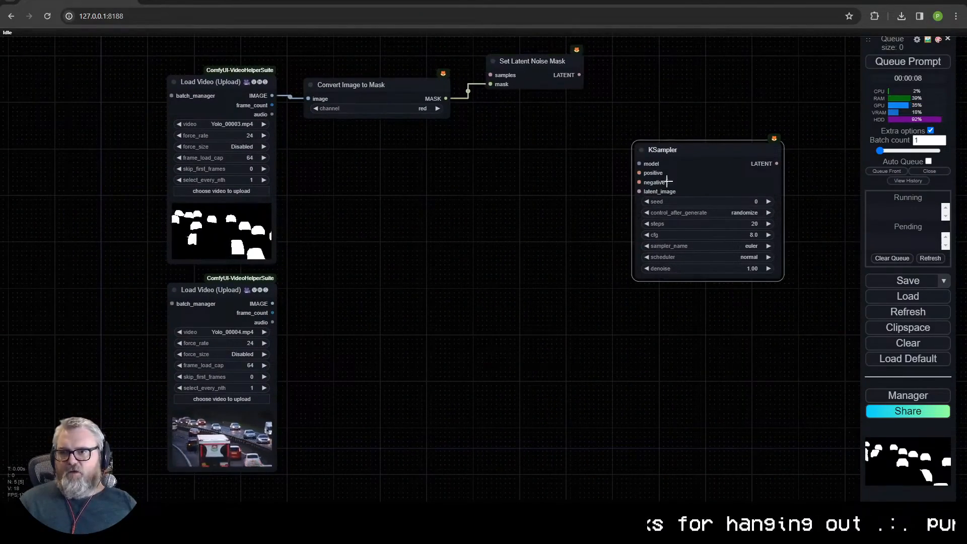
drag(535, 168, 535, 168)
- Add a Load Checkpoint node below Convert Image to Mask, choose sd15\photon_v1.safetensors and connect its MODEL to the KSampler
drag(438, 225, 339, 147)
double_click(442, 224)
text(lcheck)
key(Return)
click(393, 188)
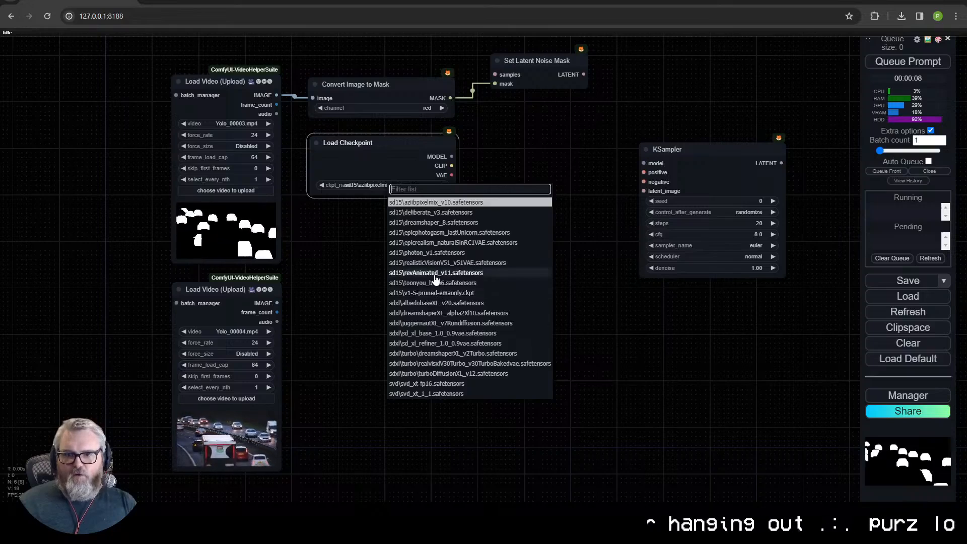
click(423, 253)
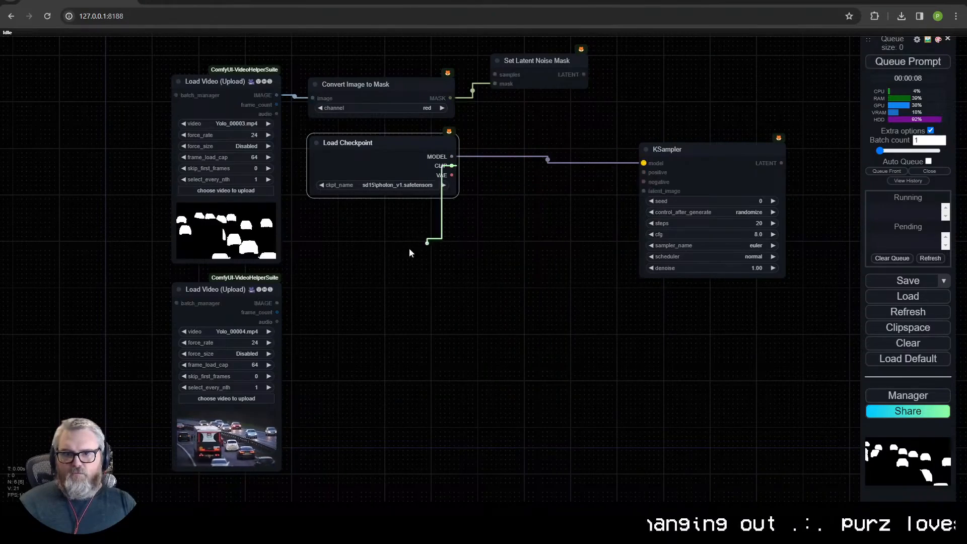
- Attach a CLIP Text Encode node to the checkpoint's CLIP output, place it below Load Checkpoint and put a copy beneath it
drag(436, 242, 344, 263)
click(369, 276)
click(413, 292)
drag(425, 269, 375, 216)
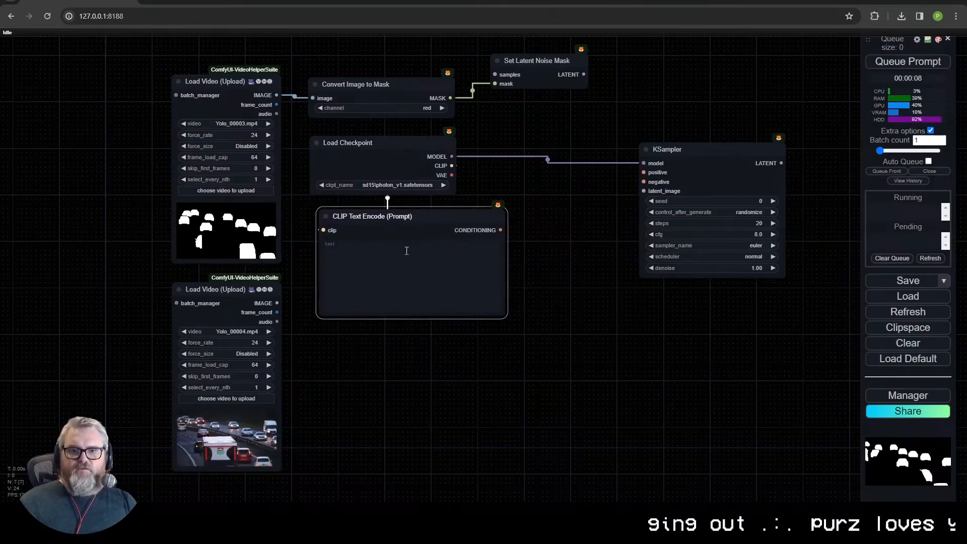
key(ctrl+v)
drag(499, 239, 439, 339)
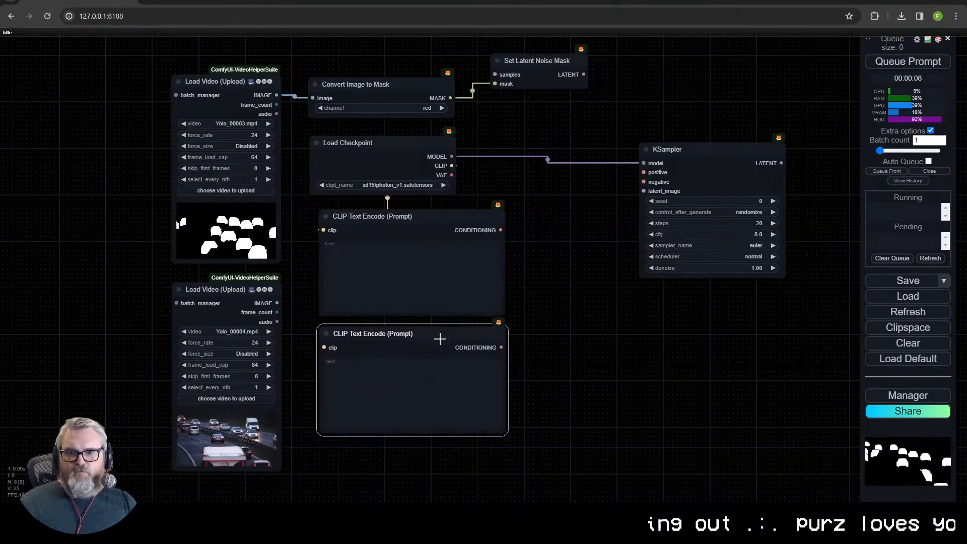
- Connect the checkpoint's CLIP to the second prompt node and link the two CONDITIONING outputs to the KSampler's positive and negative inputs
drag(451, 166, 325, 347)
drag(501, 230, 643, 172)
drag(502, 347, 644, 182)
- Attach an Empty Latent Image node to the KSampler's latent_image input and place it under the KSampler
drag(643, 190, 663, 305)
click(689, 391)
drag(743, 306, 722, 298)
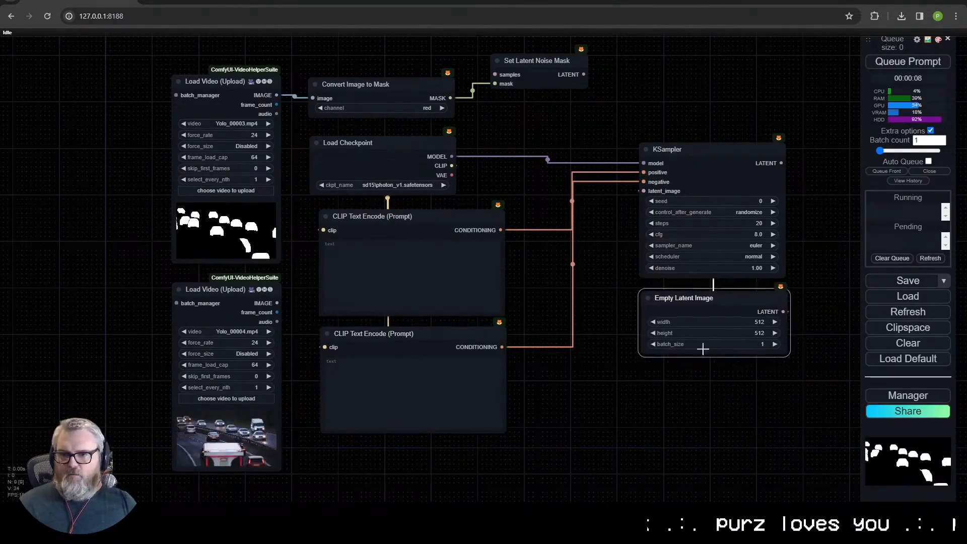
- Move the KSampler and Empty Latent Image nodes further from the prompt nodes to make room between them
drag(700, 411, 705, 417)
click(633, 244)
right_click(623, 201)
click(629, 210)
right_click(654, 215)
click(673, 395)
click(781, 433)
- Add an AnimateDiff Evolved Use Evolved Sampling node between the prompt nodes and the KSampler
right_click(610, 257)
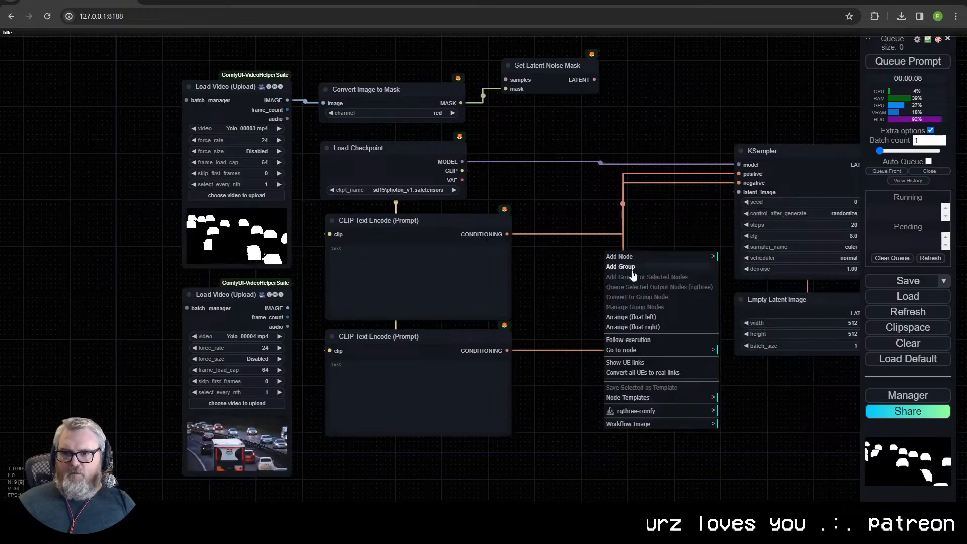
click(644, 258)
scroll(758, 63, up, 4)
click(757, 53)
click(841, 327)
click(906, 268)
drag(683, 260, 625, 263)
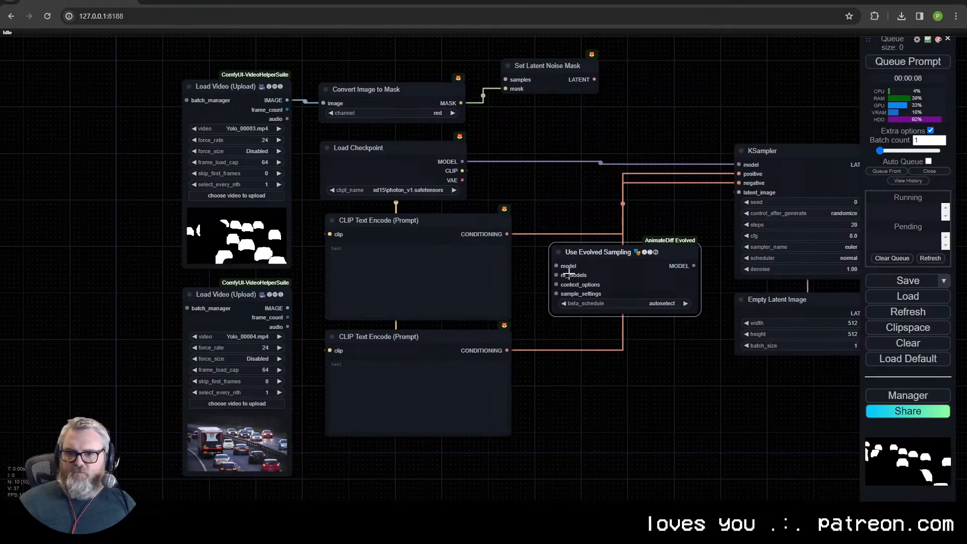
- Route the checkpoint's MODEL through Use Evolved Sampling into the KSampler and attach a Sample Settings node to sample_settings
drag(552, 263, 556, 266)
drag(740, 166, 739, 166)
drag(556, 293, 639, 349)
click(618, 401)
- Try a Looped Uniform context options node on Use Evolved Sampling's context_options input, and delete it
drag(557, 285, 579, 406)
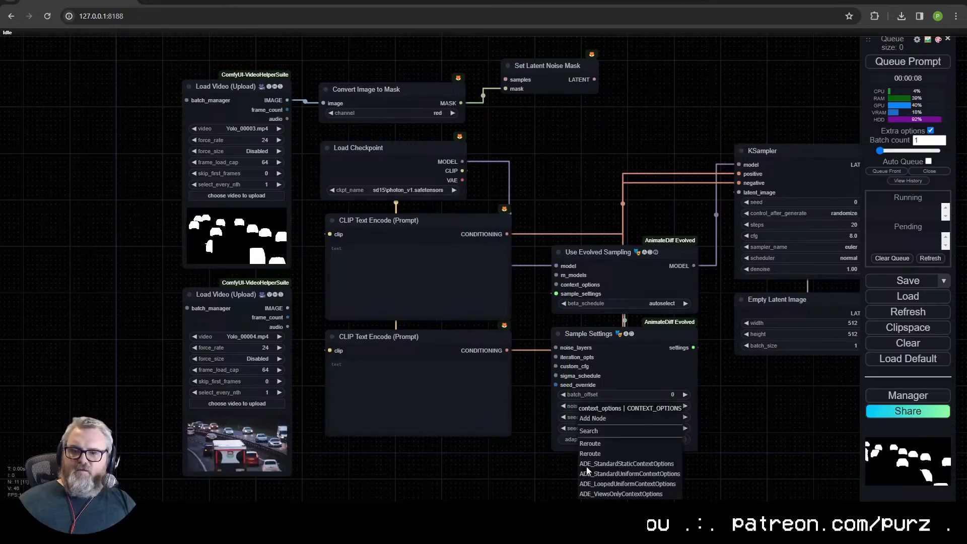
click(627, 484)
drag(672, 456, 648, 328)
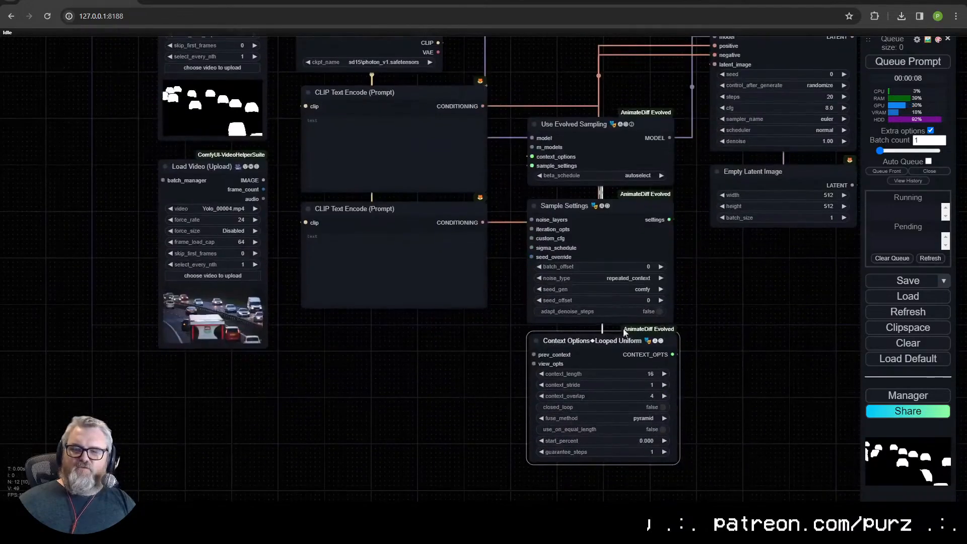
key(Delete)
- Attach a Standard Uniform context options node to context_options and place it below Sample Settings
drag(532, 156, 548, 363)
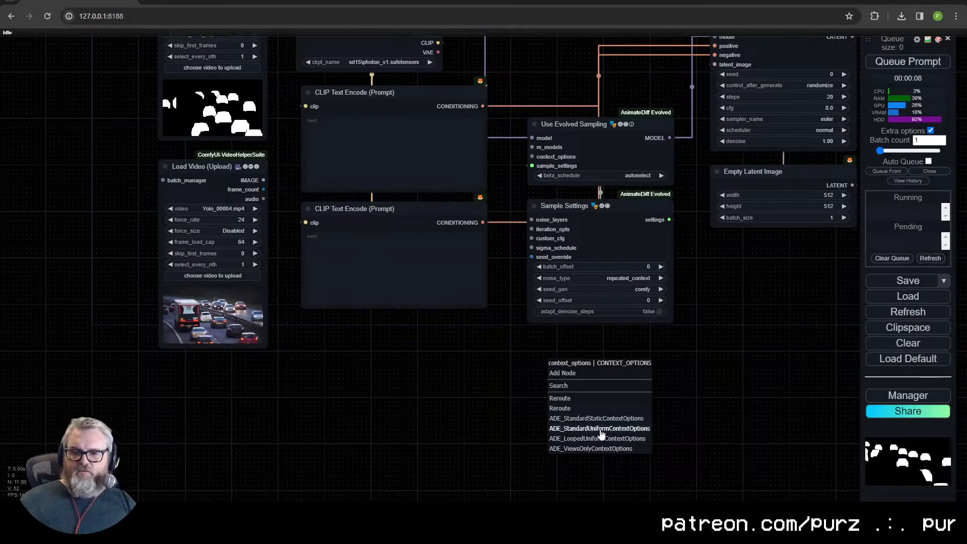
click(599, 428)
drag(607, 364, 579, 340)
drag(705, 385, 564, 297)
drag(528, 332, 518, 384)
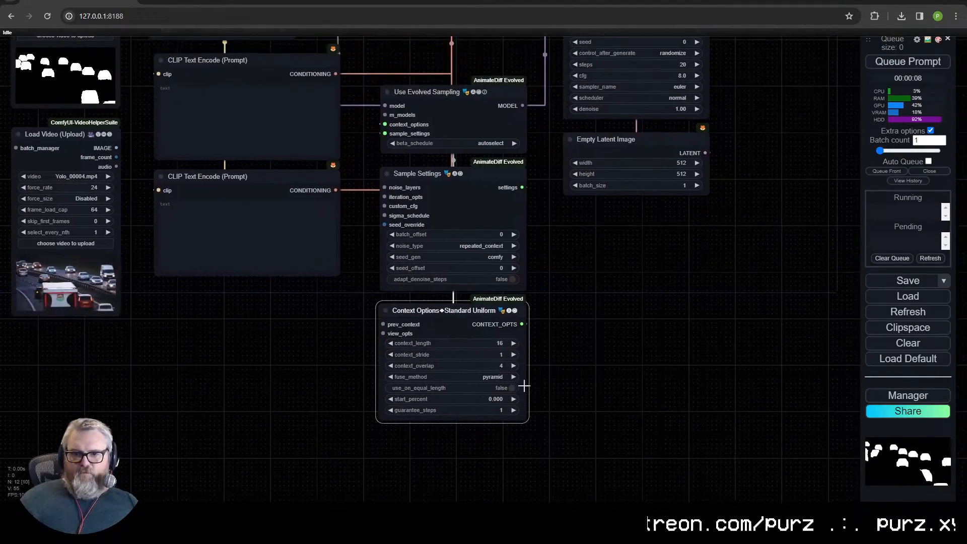
drag(547, 304, 564, 373)
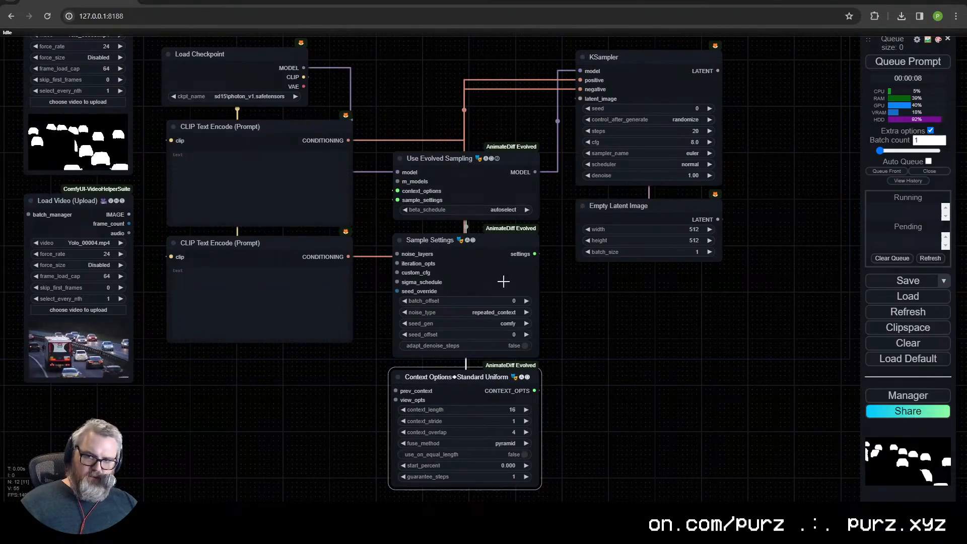
- Attach an Apply AnimateDiff Model node to the m_models input and place it above Use Evolved Sampling
drag(503, 244, 487, 358)
scroll(446, 324, down, 1)
drag(448, 318, 458, 227)
drag(395, 201, 435, 86)
click(447, 162)
drag(362, 63, 343, 318)
click(237, 229)
click(404, 329)
key(Delete)
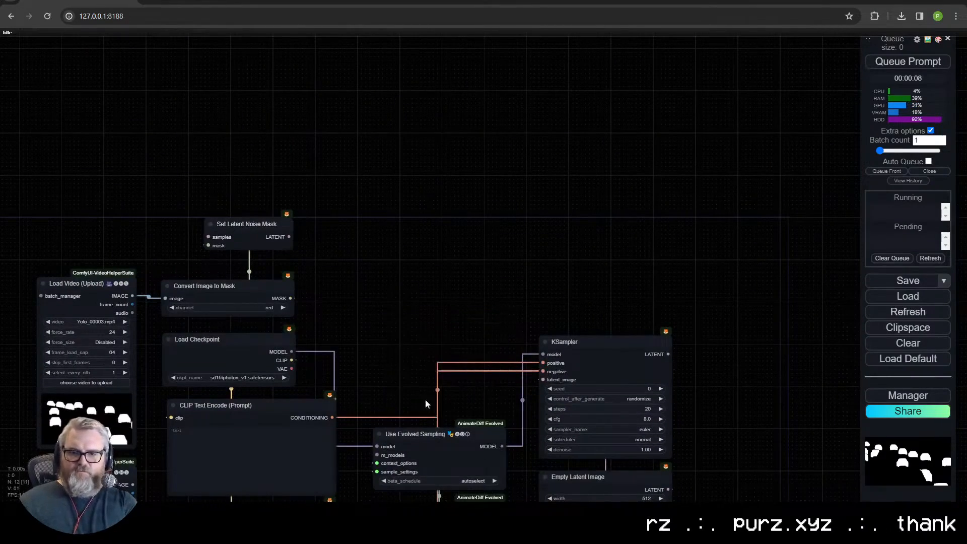
key(ctrl+z)
- Attach a Load AnimateDiff Model node to the motion_model input and choose v3_sd15_mm.ckpt as its model
drag(419, 272, 420, 272)
click(447, 318)
click(448, 330)
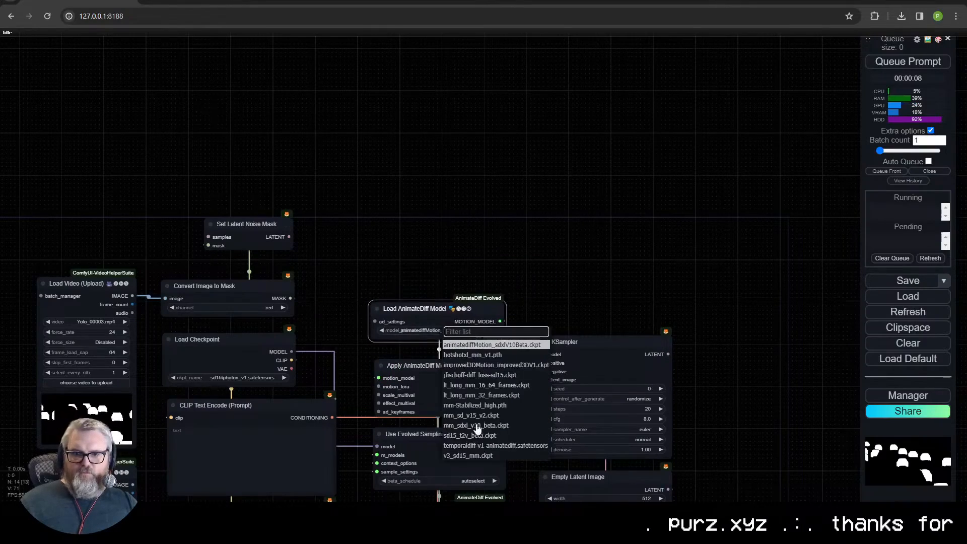
click(484, 456)
- Add a VAE Encode node above the Load AnimateDiff Model node
scroll(566, 358, down, 5)
scroll(574, 239, up, 2)
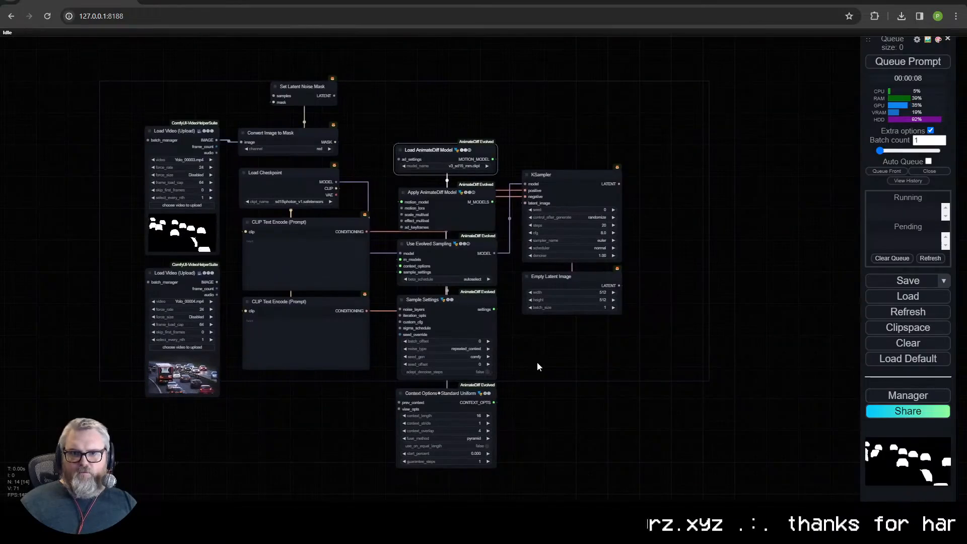
drag(537, 372, 537, 413)
double_click(555, 148)
text(vae)
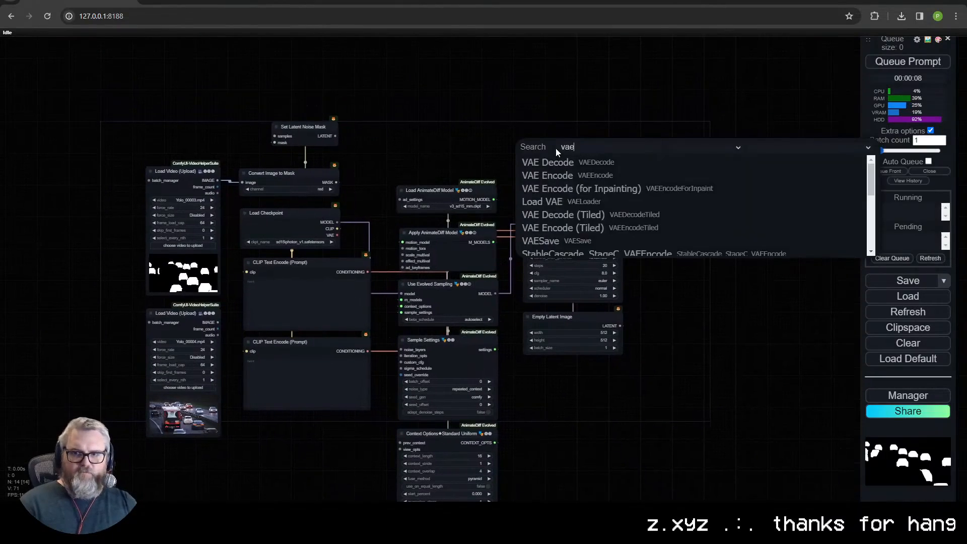
text( enc)
key(Return)
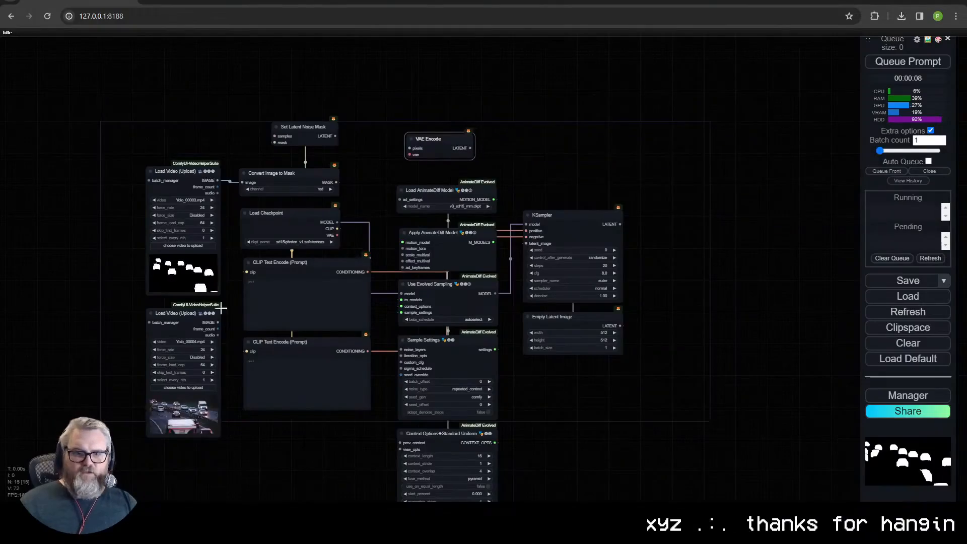
- Connect the traffic video's IMAGE and the checkpoint's VAE to VAE Encode, and its LATENT to the KSampler's latent_image
scroll(222, 325, up, 7)
drag(225, 324, 415, 165)
scroll(166, 392, down, 3)
drag(316, 280, 414, 174)
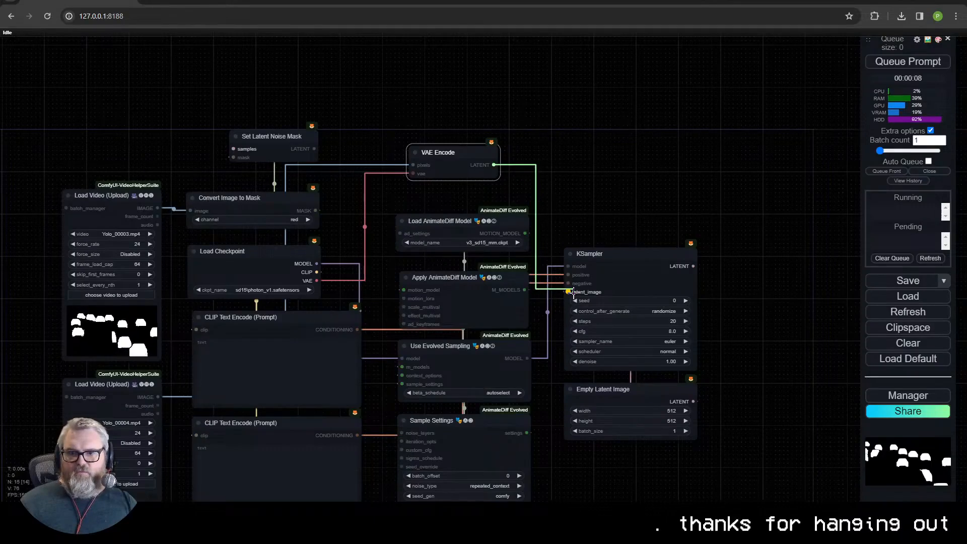
drag(573, 293, 570, 293)
- Move Set Latent Noise Mask past VAE Encode and wire it between VAE Encode's LATENT output and the KSampler's latent_image input
drag(447, 152, 445, 152)
drag(436, 260, 460, 118)
scroll(407, 316, down, 1)
drag(407, 318, 389, 482)
drag(303, 164, 582, 117)
drag(490, 188, 499, 189)
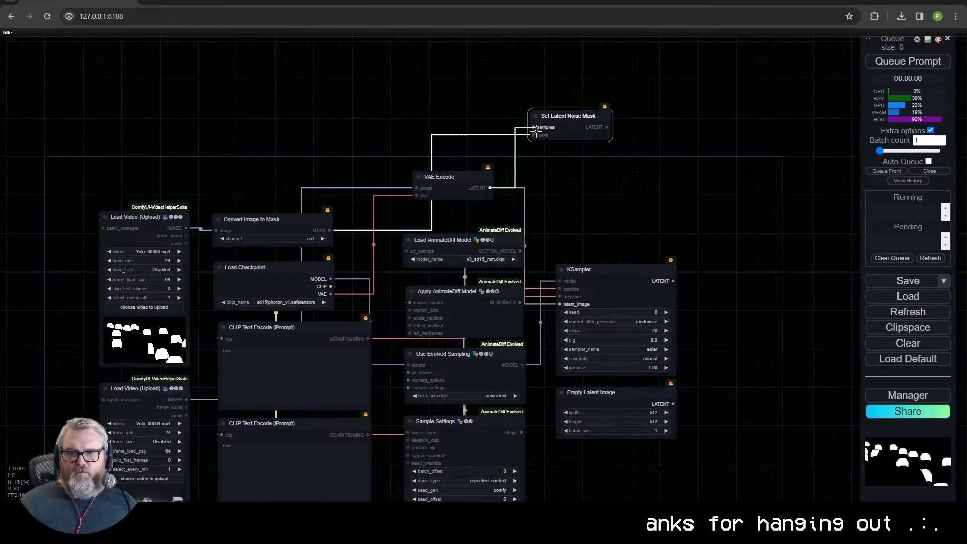
drag(536, 130, 534, 127)
drag(186, 228, 534, 134)
scroll(559, 170, up, 5)
drag(189, 262, 541, 109)
drag(636, 97, 564, 380)
- Place Set Latent Noise Mask above the KSampler and line up VAE Encode and the AnimateDiff nodes in a column beside them
drag(594, 101, 638, 228)
drag(600, 184, 694, 63)
scroll(694, 62, down, 3)
drag(539, 66, 571, 88)
scroll(571, 88, down, 3)
drag(630, 141, 522, 134)
drag(460, 477, 479, 94)
drag(457, 220, 455, 197)
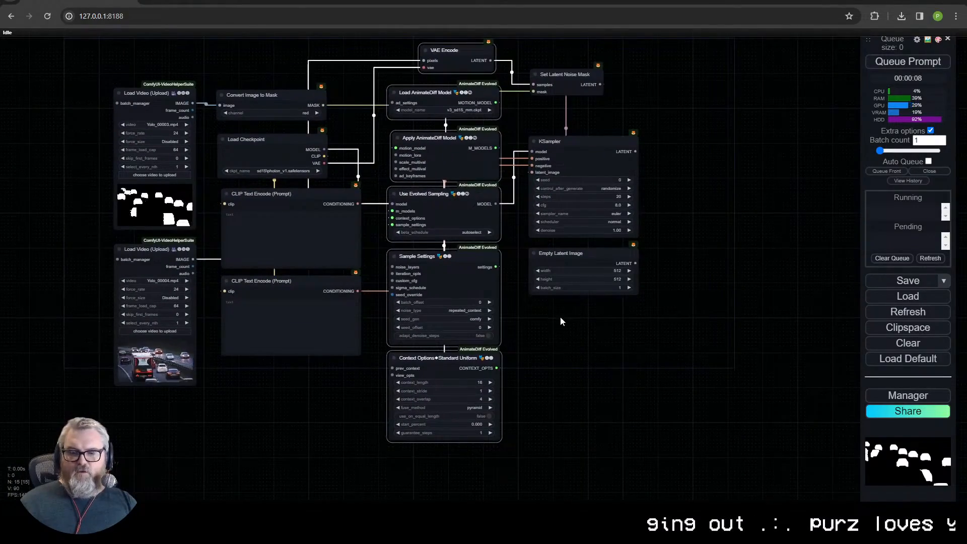
- Enter "horses" as the positive prompt and "nsfw, nude" as the negative prompt
scroll(312, 282, up, 2)
click(298, 223)
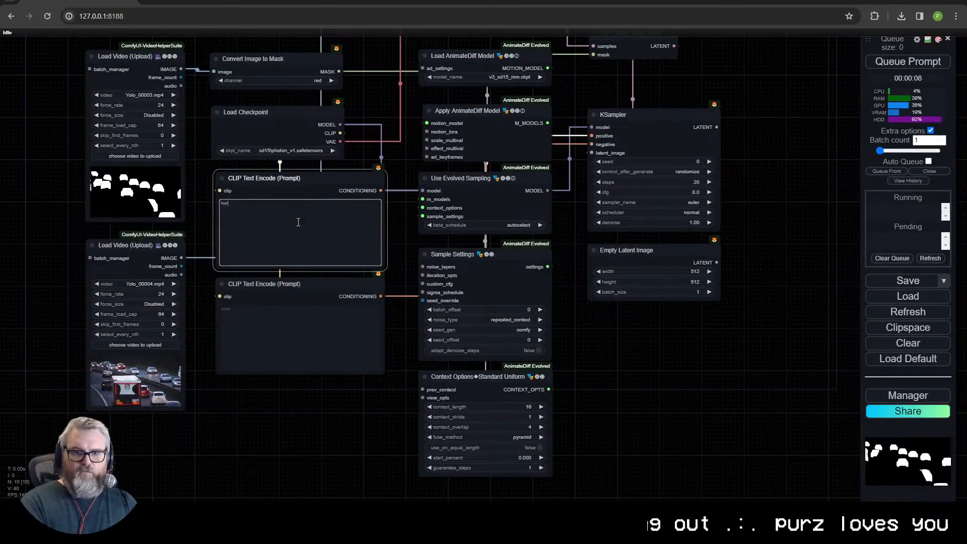
key(Tab)
scroll(356, 461, up, 1)
drag(346, 442, 368, 450)
click(318, 335)
text(nsfw, nu)
key(BackSpace)
key(BackSpace)
- Move Load Checkpoint above the prompt nodes and stack Convert Image to Mask with the mask video loader below them
drag(421, 130, 436, 268)
scroll(322, 270, up, 9)
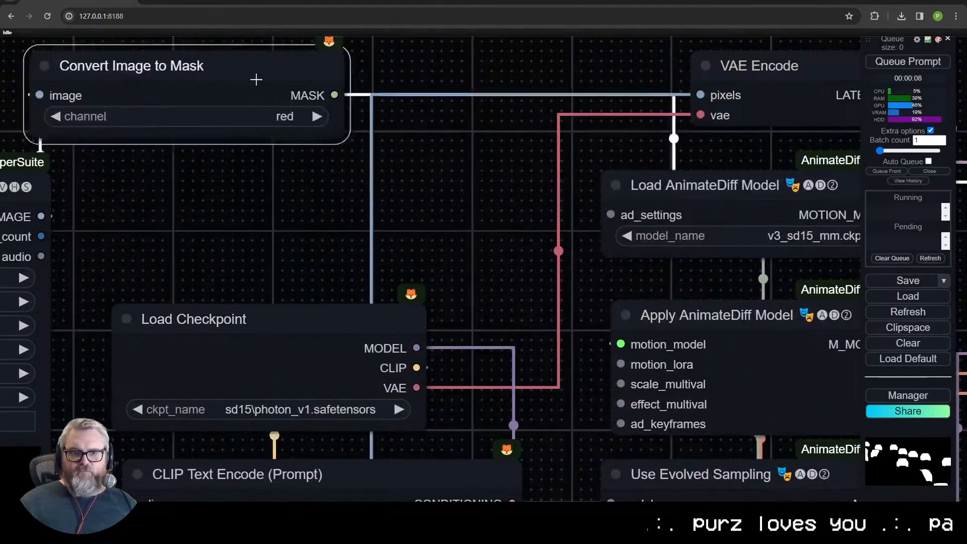
drag(256, 79, 6, 74)
drag(283, 242, 261, 207)
drag(287, 293, 259, 97)
scroll(360, 291, down, 10)
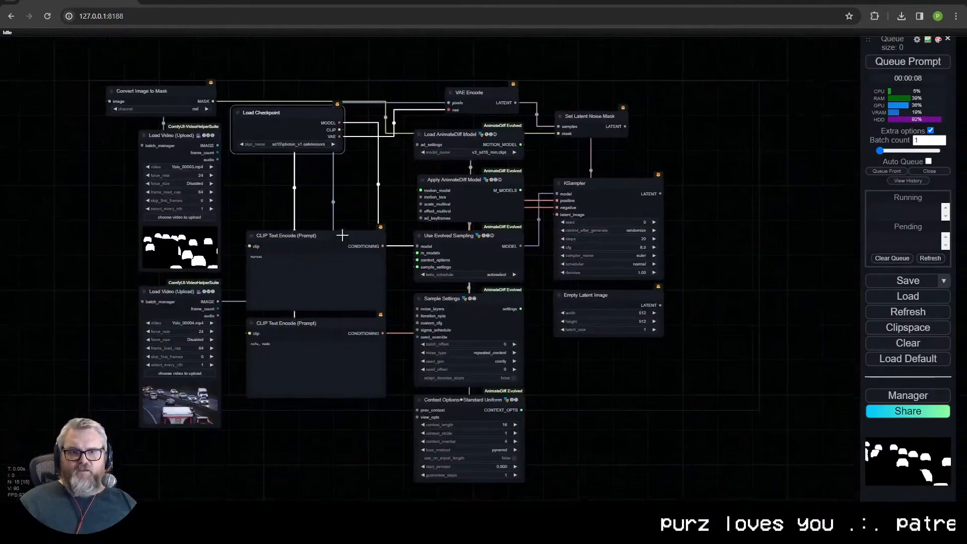
drag(343, 236, 359, 220)
ctrl+drag(237, 434, 149, 64)
shift+drag(181, 123, 338, 472)
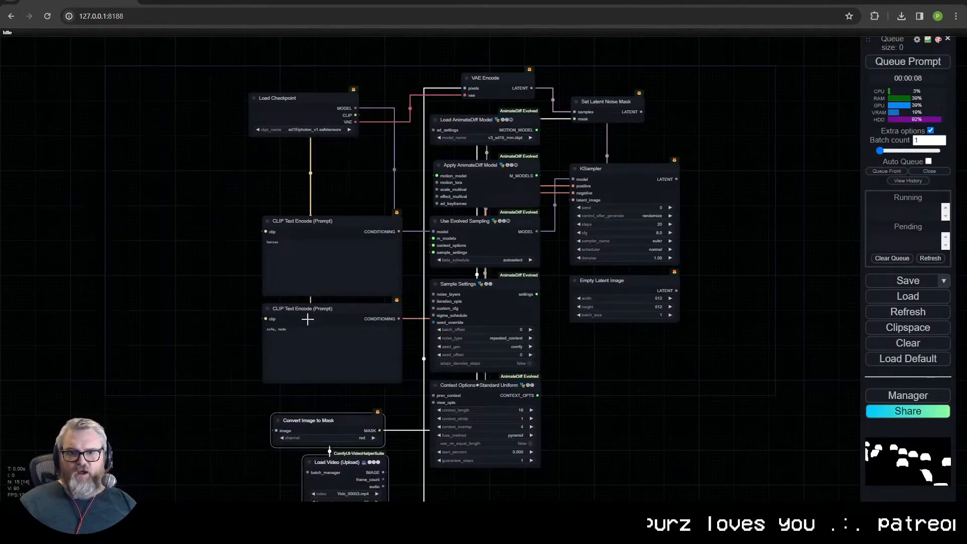
- Move Load Checkpoint outward, place the AnimateDiff nodes beneath it and set both prompt nodes next to the KSampler
ctrl+drag(323, 194, 323, 191)
drag(303, 103, 172, 89)
drag(347, 331, 336, 269)
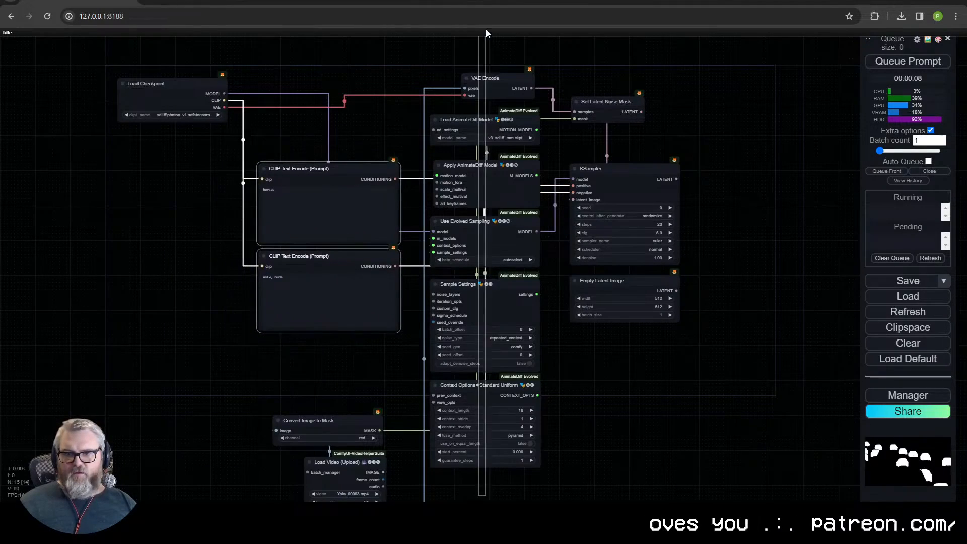
drag(496, 124, 147, 172)
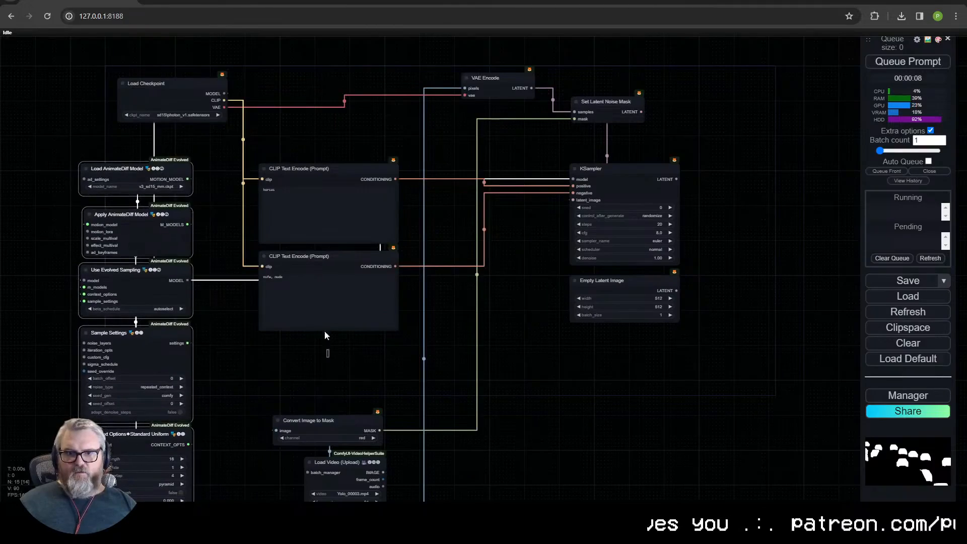
drag(308, 171, 459, 178)
- Move Convert Image to Mask and both video loaders above the prompt nodes, with the two loaders side by side
drag(242, 393, 382, 484)
drag(352, 468, 398, 26)
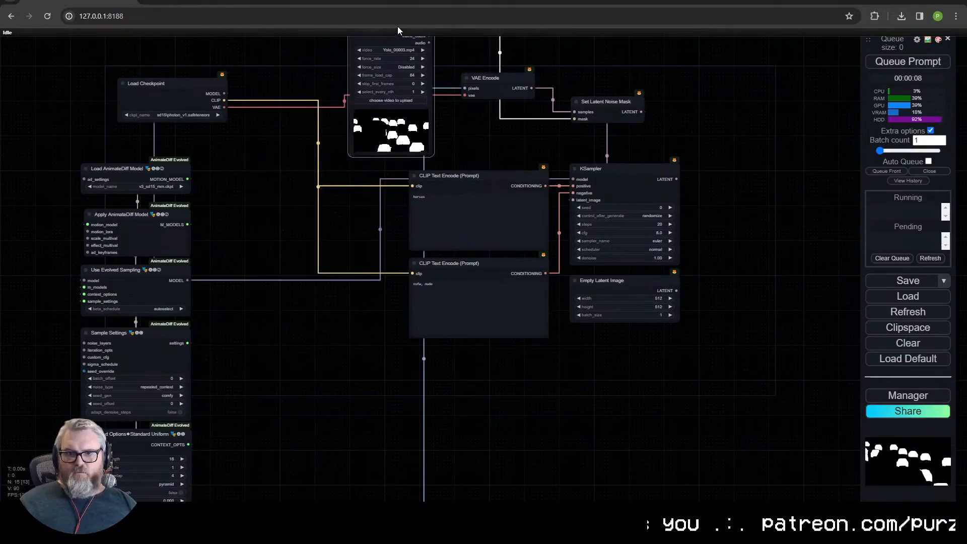
scroll(276, 245, down, 2)
scroll(277, 263, down, 1)
drag(294, 369, 306, 294)
drag(341, 455, 342, 119)
drag(290, 126, 303, 333)
drag(352, 325, 321, 212)
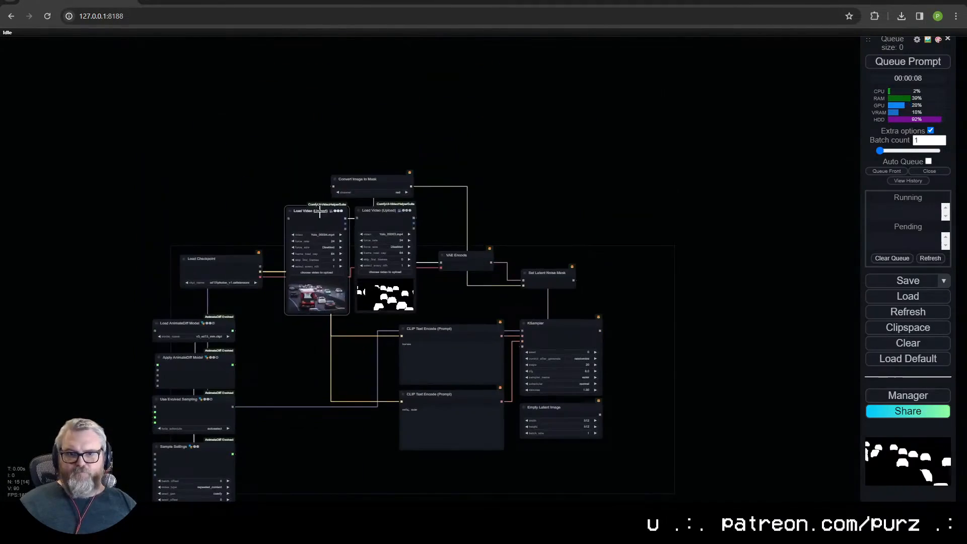
- Move the AnimateDiff node column between Load Checkpoint and the prompt nodes, with Load Checkpoint right beside it
drag(282, 428, 278, 263)
drag(252, 443, 172, 91)
drag(187, 167, 118, 211)
drag(216, 468, 71, 194)
drag(115, 209, 323, 172)
click(174, 191)
drag(158, 148, 216, 162)
- Select all the nodes and shift the whole workflow together on the canvas
scroll(252, 155, down, 3)
drag(387, 212, 401, 194)
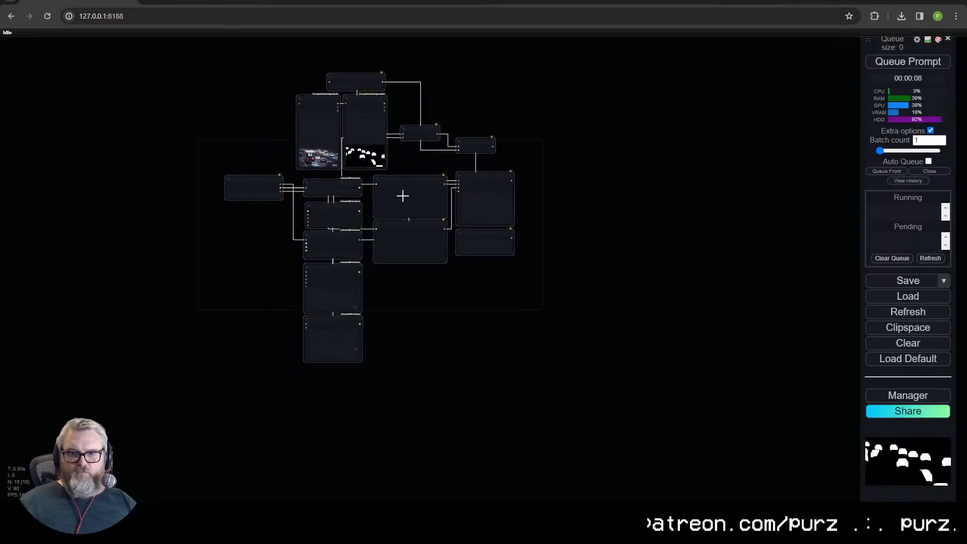
scroll(430, 308, up, 5)
drag(347, 178, 315, 136)
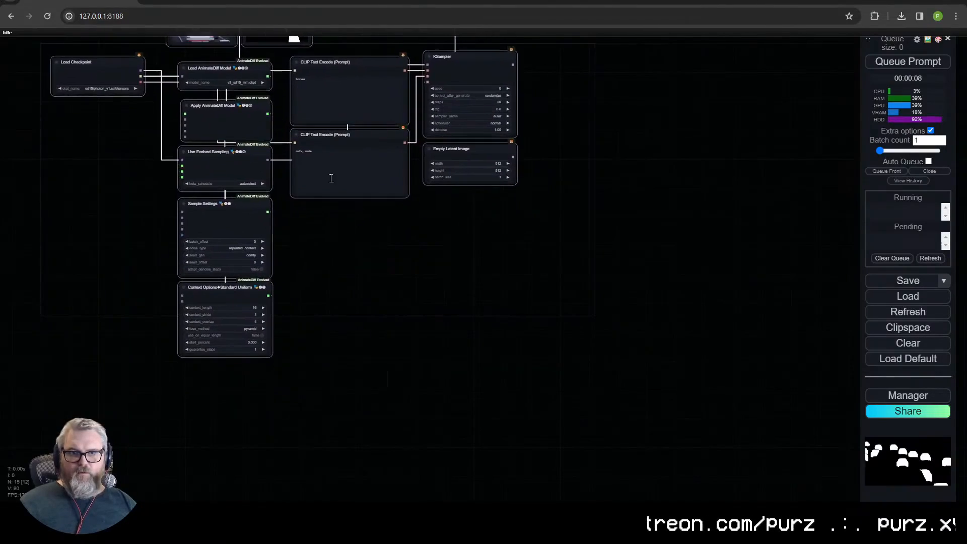
- Delete the Empty Latent Image node beneath the KSampler
click(366, 255)
drag(367, 255, 473, 350)
scroll(472, 347, up, 4)
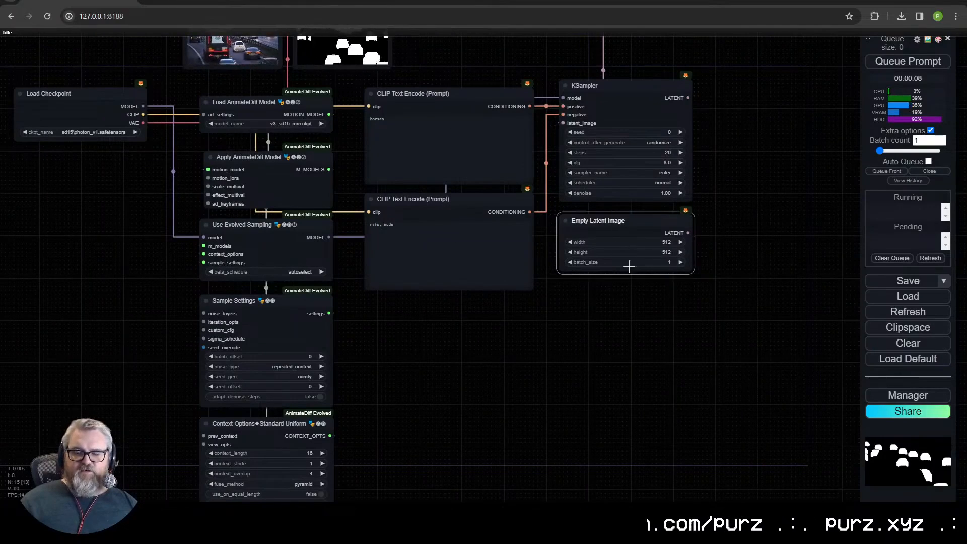
drag(777, 226, 760, 378)
click(607, 240)
click(596, 378)
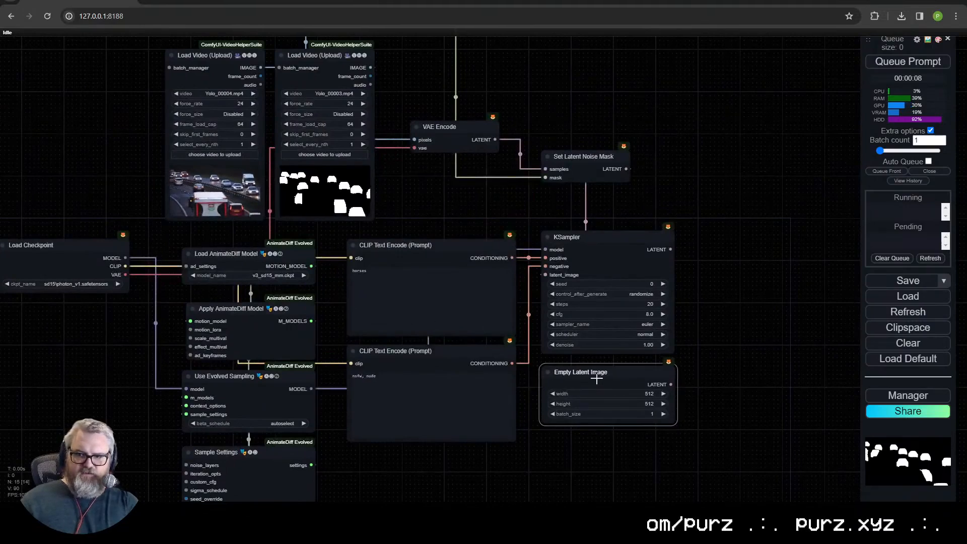
key(Delete)
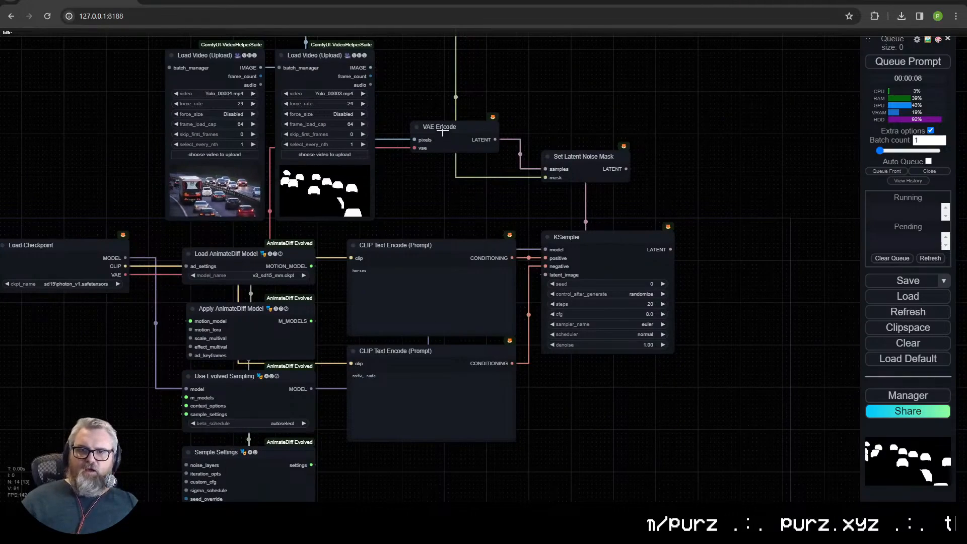
- Move VAE Encode down just above the positive prompt node and Set Latent Noise Mask down just above the KSampler
drag(442, 131, 435, 211)
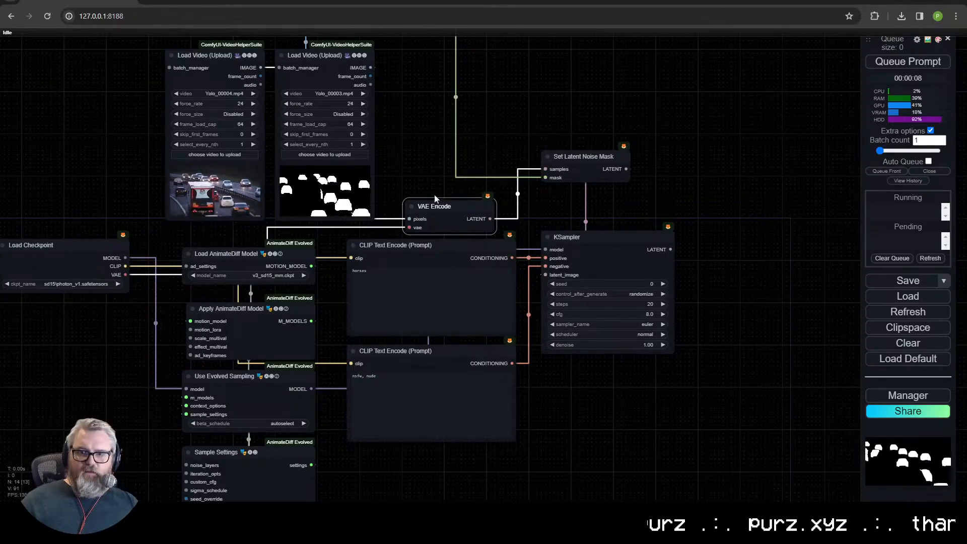
drag(446, 209, 450, 205)
drag(248, 397, 372, 272)
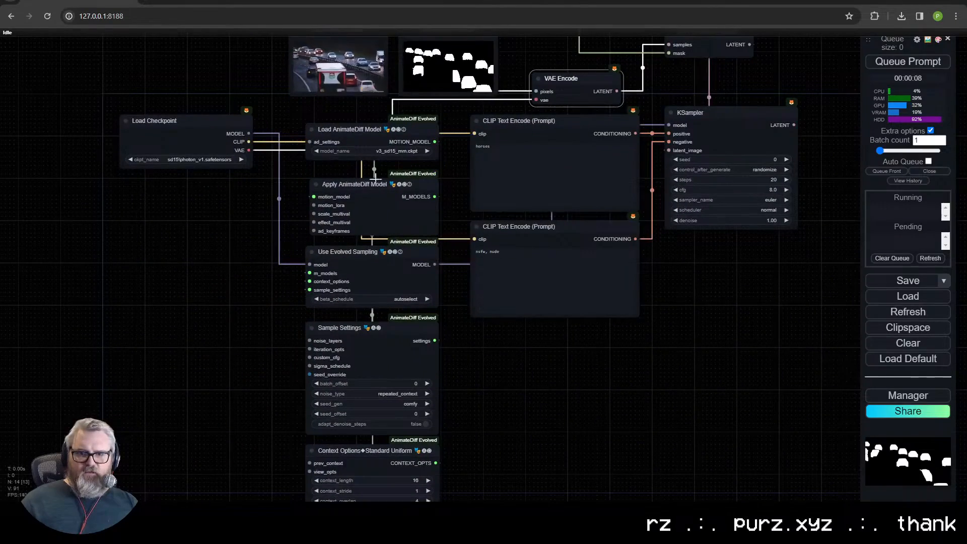
scroll(446, 181, down, 1)
drag(446, 180, 398, 221)
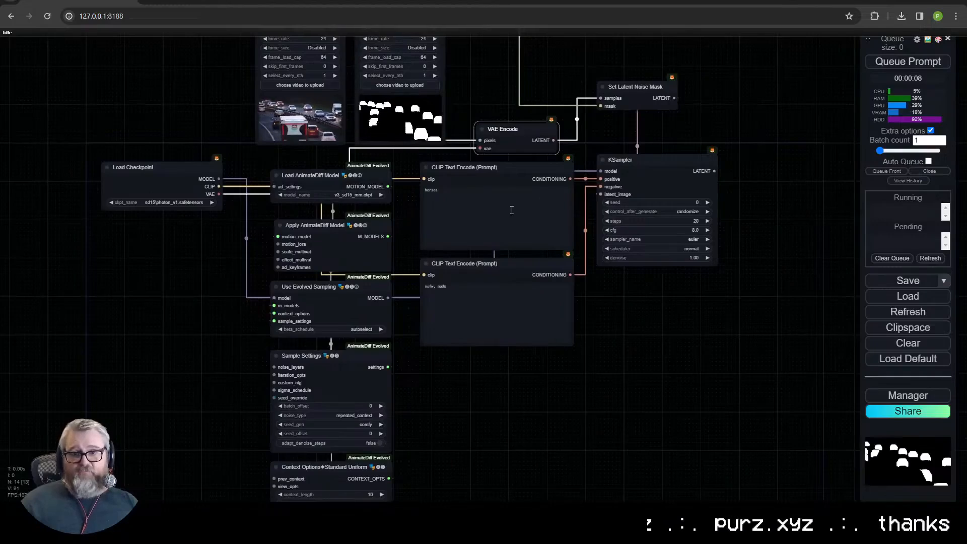
drag(636, 87, 641, 121)
click(667, 174)
drag(666, 174, 666, 179)
drag(644, 289, 712, 310)
- Add a Load LoRA node feeding Use Evolved Sampling and load LCM\animateLCM_sd15_lora_beta.safetensors in it
click(257, 264)
drag(342, 318, 227, 259)
click(237, 271)
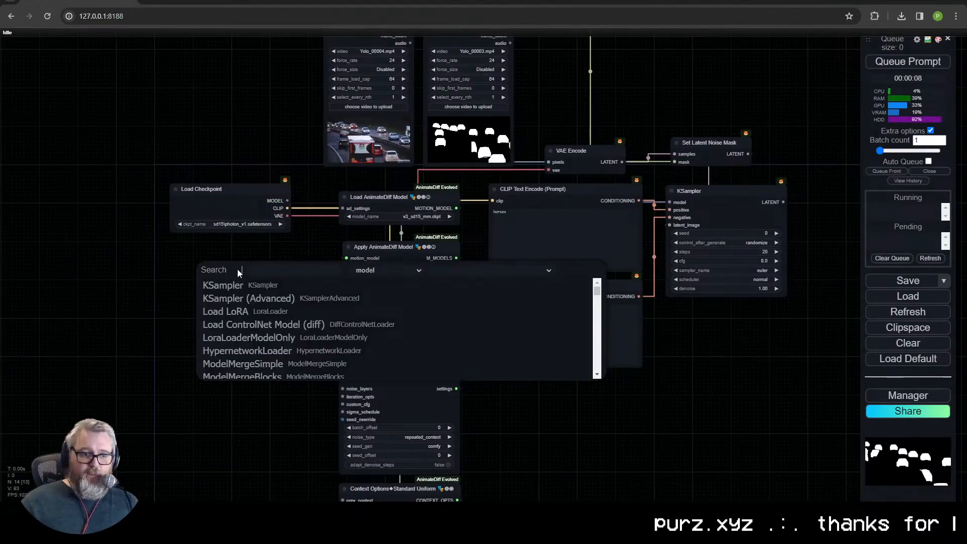
text(loa)
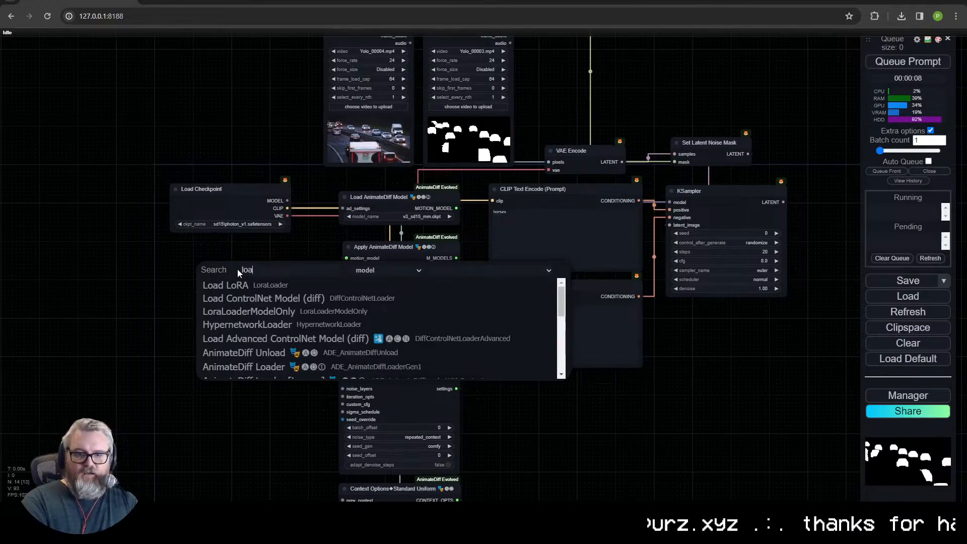
key(Return)
scroll(273, 277, up, 5)
click(178, 276)
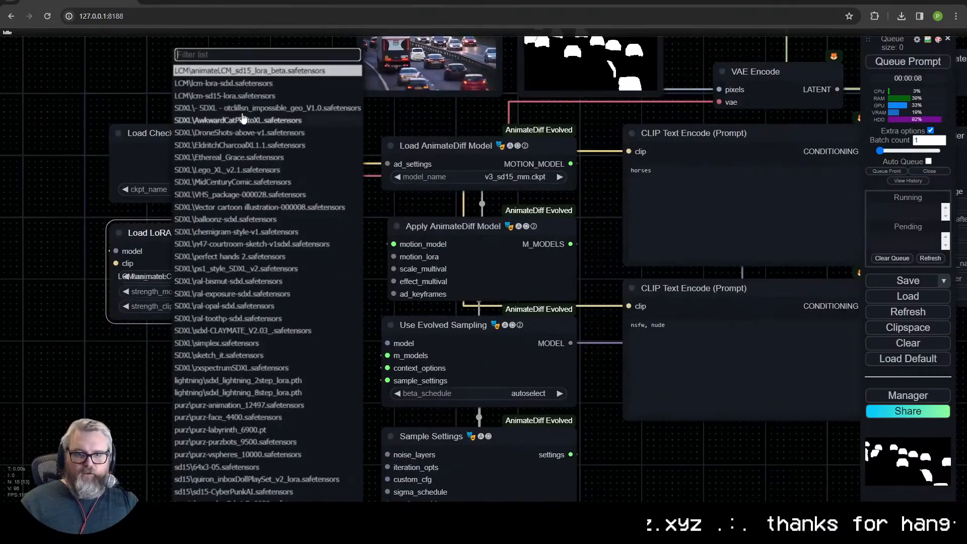
click(239, 72)
- Wire Load LoRA between Load Checkpoint and the Use Evolved Sampling and CLIP Text Encode nodes
drag(299, 164, 116, 263)
drag(299, 251, 403, 343)
drag(299, 263, 633, 308)
drag(655, 432, 443, 438)
scroll(443, 438, down, 4)
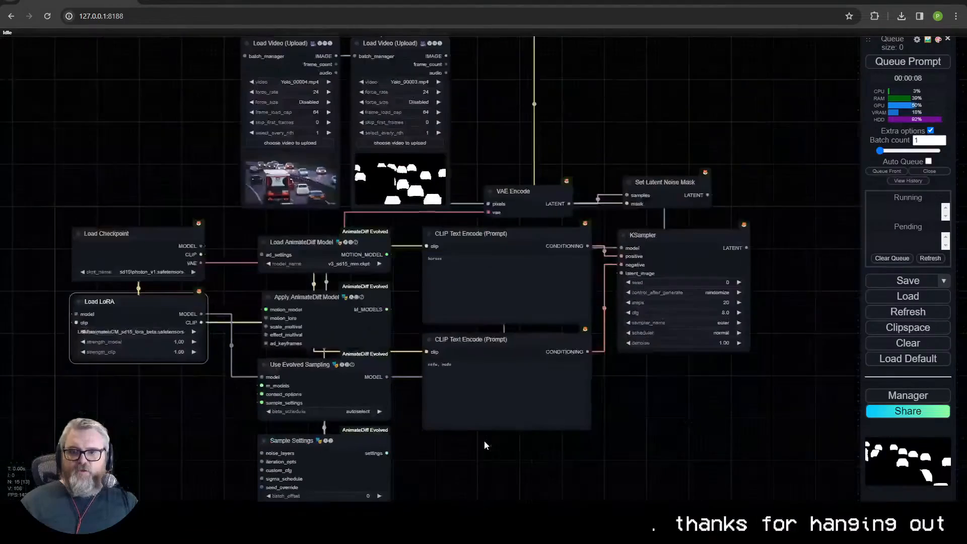
drag(560, 442, 558, 395)
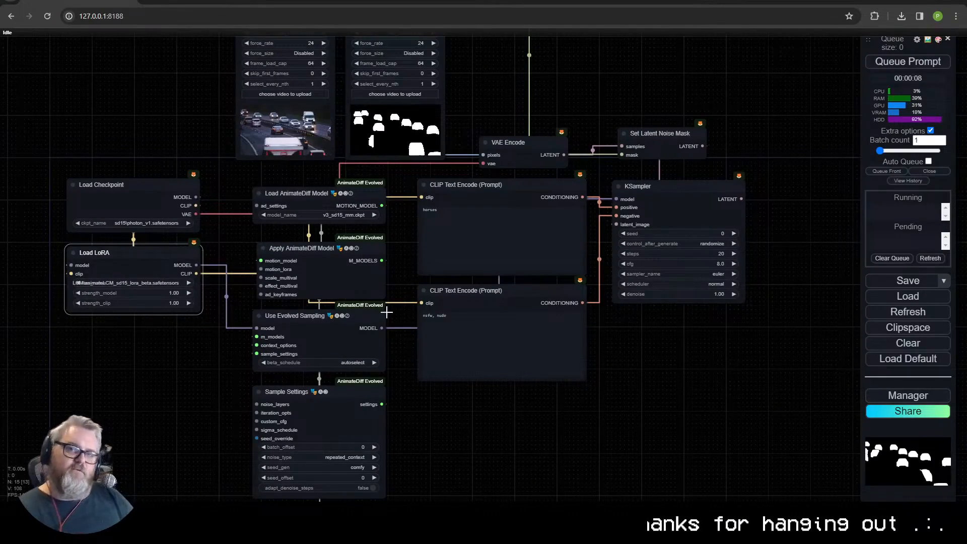
- Chain a PatchModelAddDownscale (Kohya Deep Shrink) node and a FreeU_V2 node after the Use Evolved Sampling model output
drag(616, 199, 504, 417)
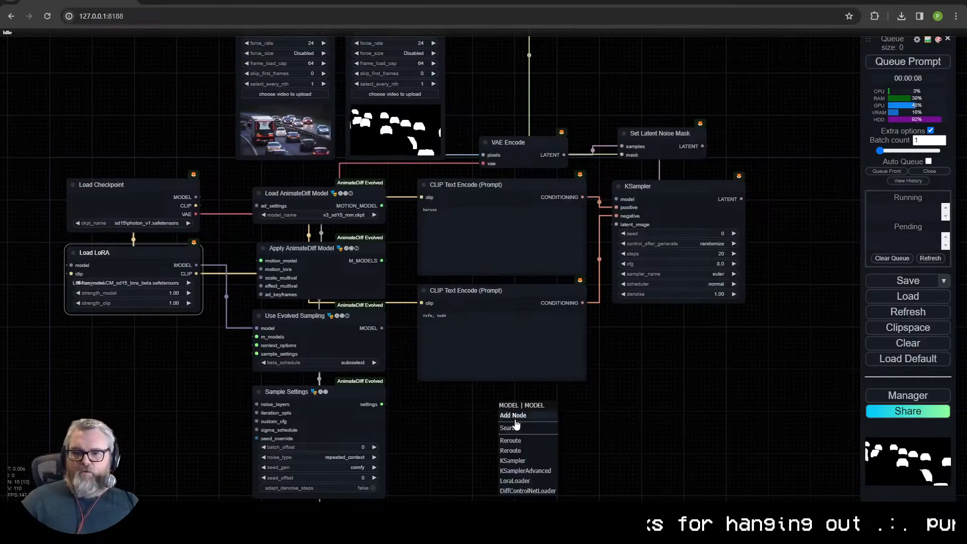
click(515, 428)
text(deep)
click(519, 440)
drag(644, 432, 697, 425)
click(723, 431)
text(fre)
click(739, 469)
drag(649, 360, 633, 340)
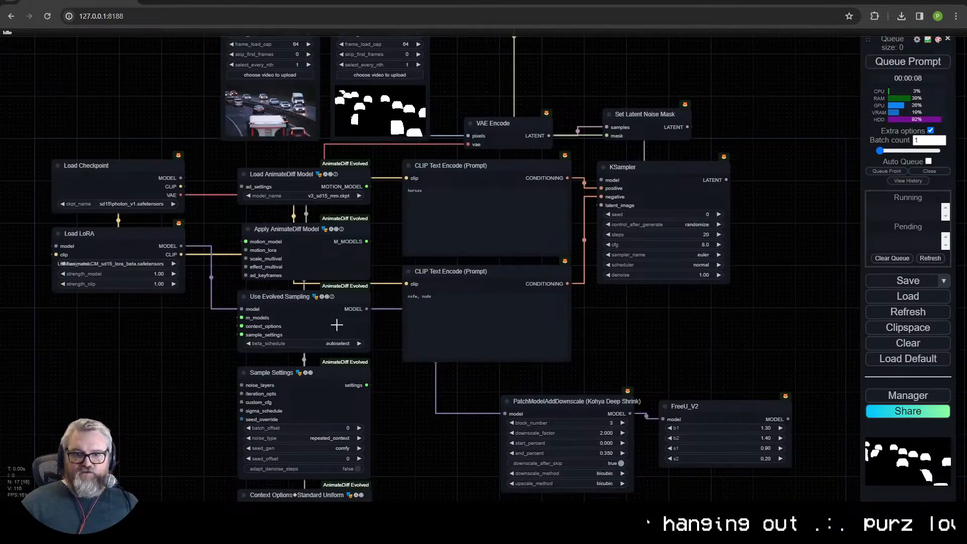
- Delete Load Checkpoint and the KSampler, and add a KSampler (Efficient) node in the old sampler's place
scroll(214, 421, down, 3)
scroll(200, 416, up, 1)
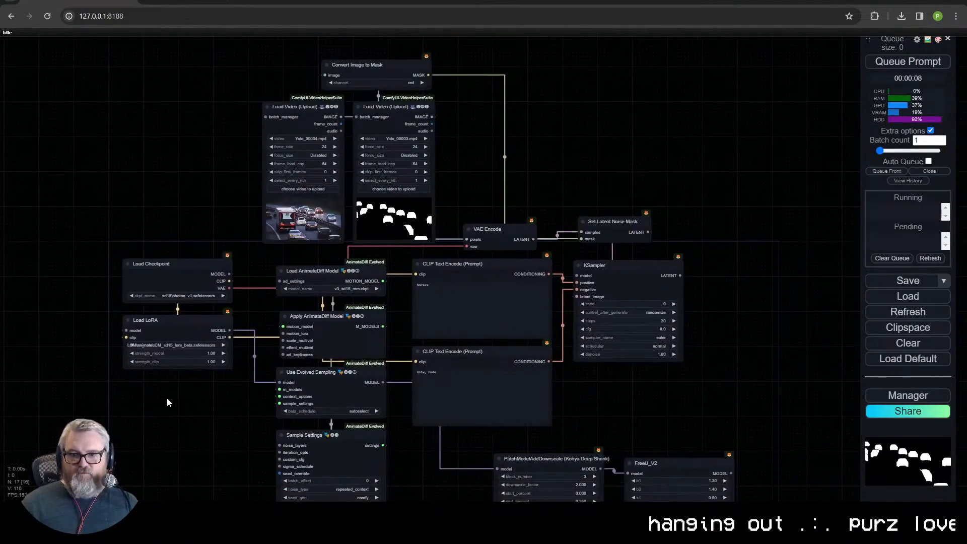
click(173, 271)
double_click(608, 291)
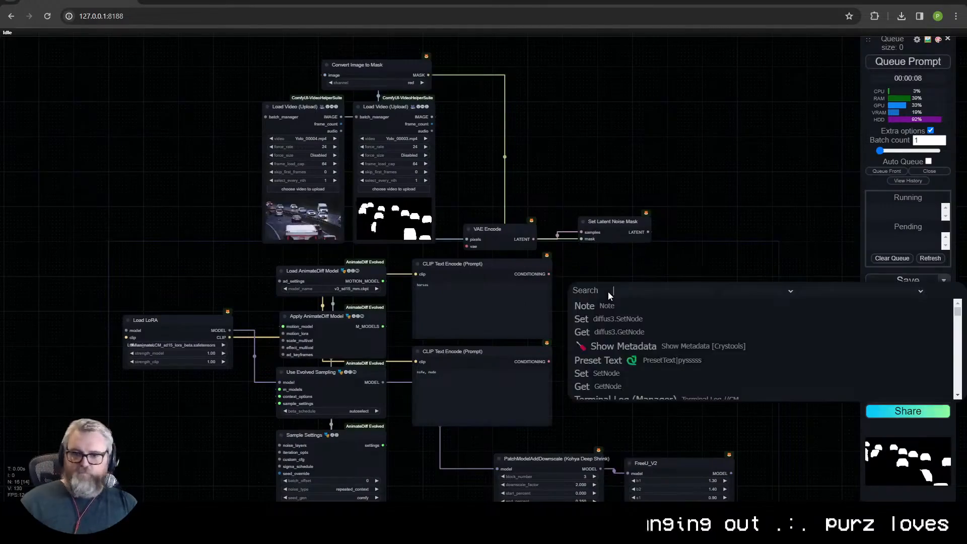
text(eff)
key(Down)
key(Down)
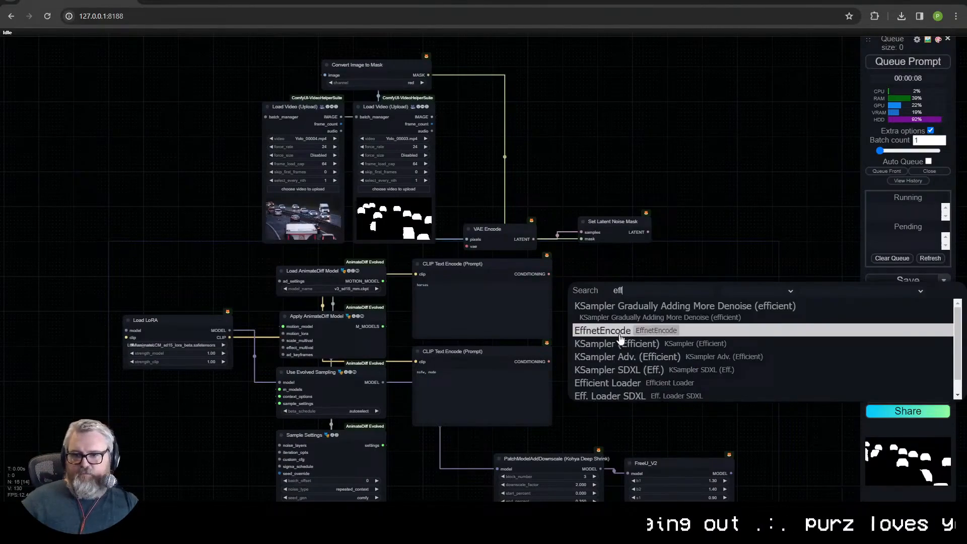
key(Return)
scroll(605, 294, up, 4)
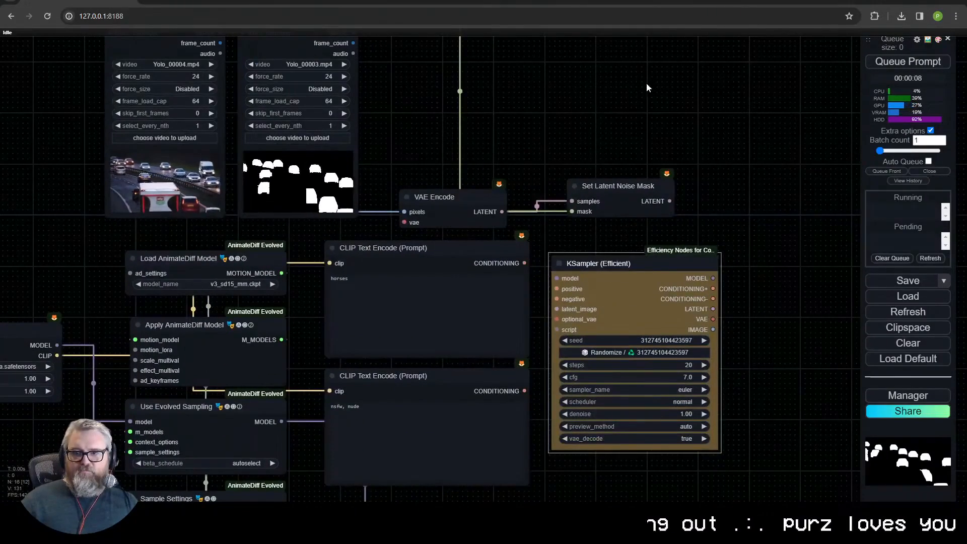
- Replace Load LoRA with an Efficient Loader node placed beside the AnimateDiff node column
right_click(630, 103)
double_click(602, 91)
text(effi)
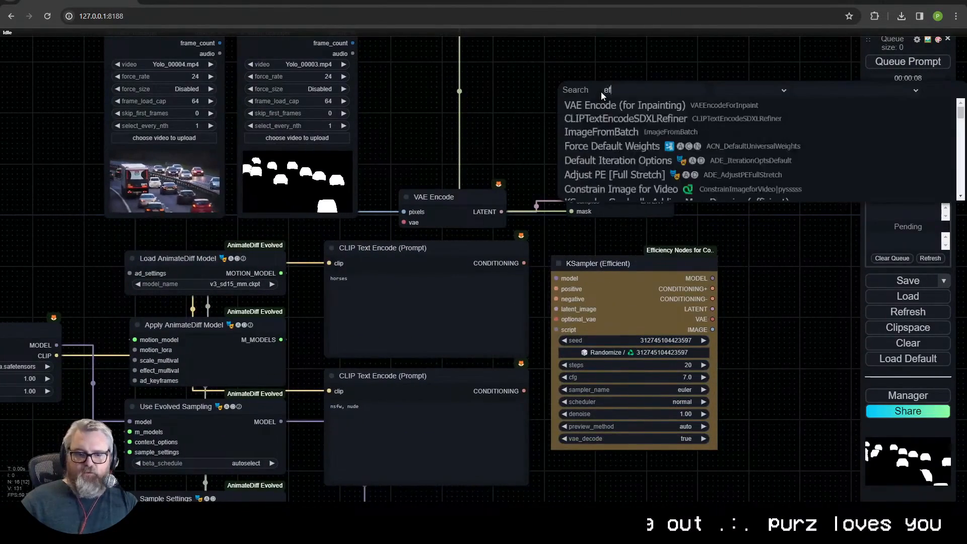
click(613, 143)
scroll(614, 136, down, 5)
drag(650, 123, 193, 335)
drag(211, 305, 199, 224)
drag(200, 186, 198, 131)
drag(208, 234, 245, 132)
click(434, 239)
drag(411, 159, 381, 242)
- Connect the Efficient Loader's model, positive and negative conditioning and VAE outputs to the matching KSampler (Efficient) inputs
scroll(431, 241, up, 5)
drag(197, 203, 666, 211)
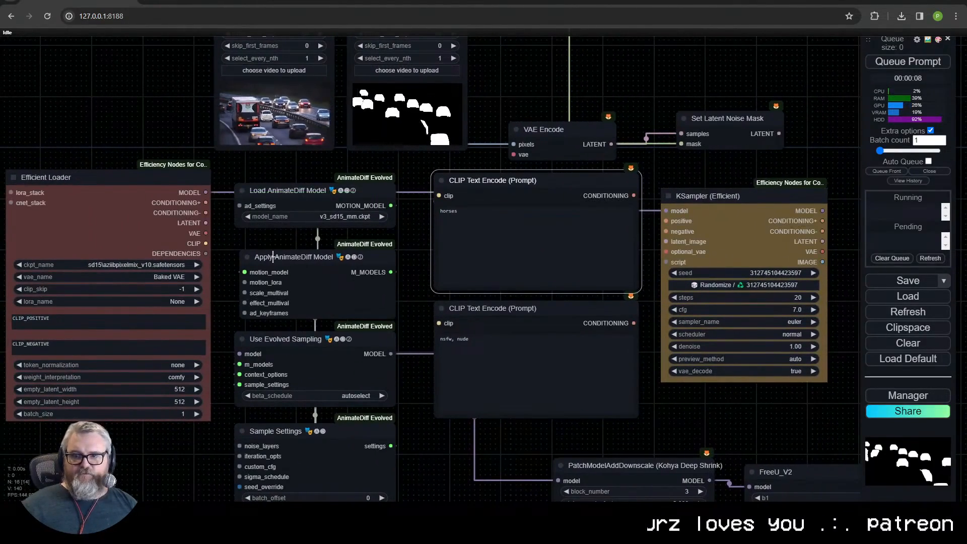
drag(205, 202, 556, 248)
drag(666, 229, 666, 230)
drag(205, 223, 101, 71)
drag(205, 233, 212, 234)
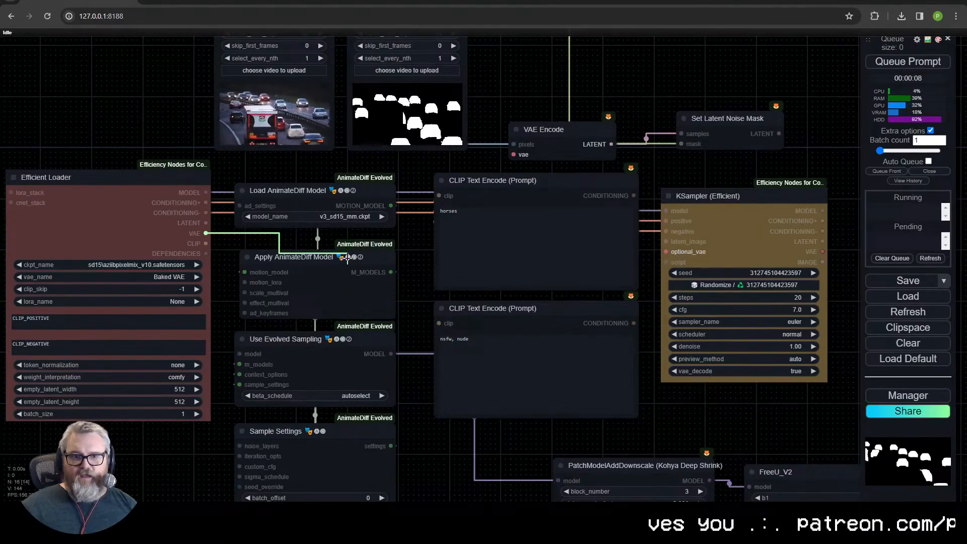
drag(648, 283, 666, 252)
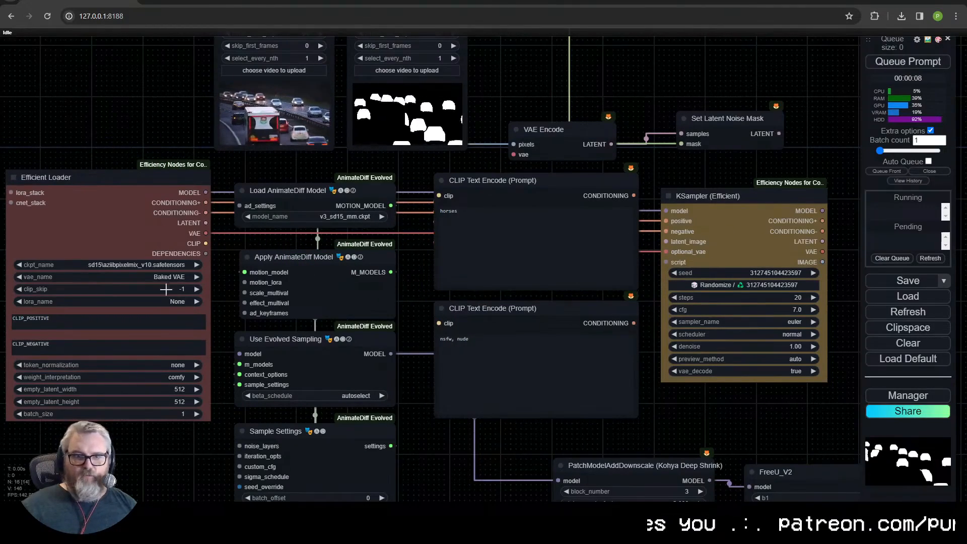
- Delete both CLIP Text Encode (Prompt) nodes
drag(205, 243, 440, 258)
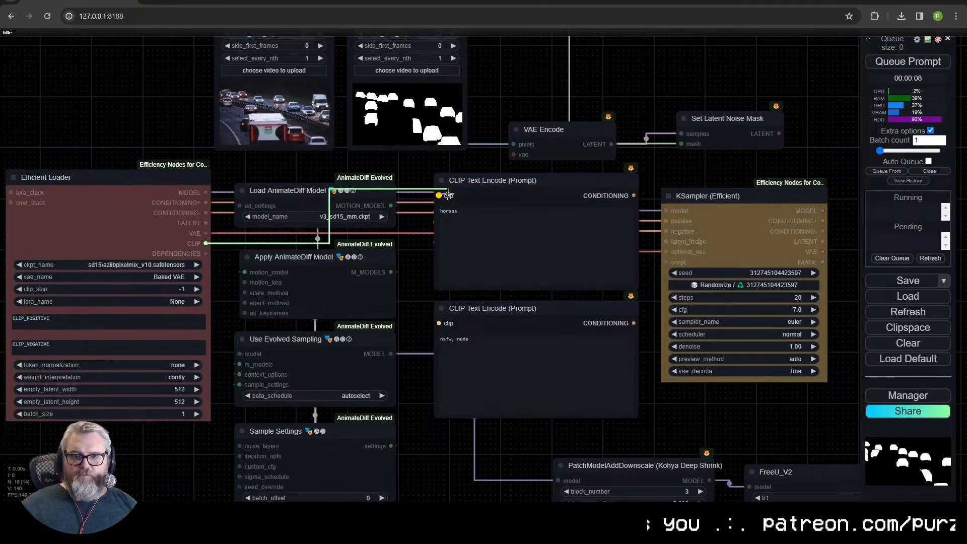
drag(211, 274, 204, 262)
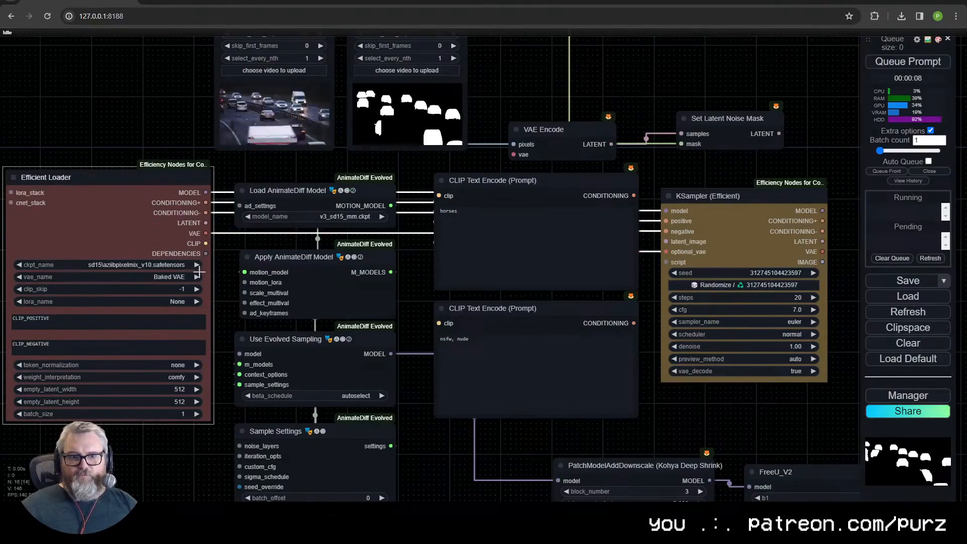
click(533, 358)
click(504, 177)
key(Delete)
click(518, 310)
key(Delete)
drag(144, 182, 168, 208)
- Stack the Kohya Deep Shrink and FreeU_V2 nodes between the AnimateDiff column and the KSampler, and shift the KSampler closer
drag(646, 431, 563, 231)
drag(551, 261, 434, 41)
drag(724, 270, 416, 179)
drag(619, 292, 615, 489)
drag(620, 197, 588, 196)
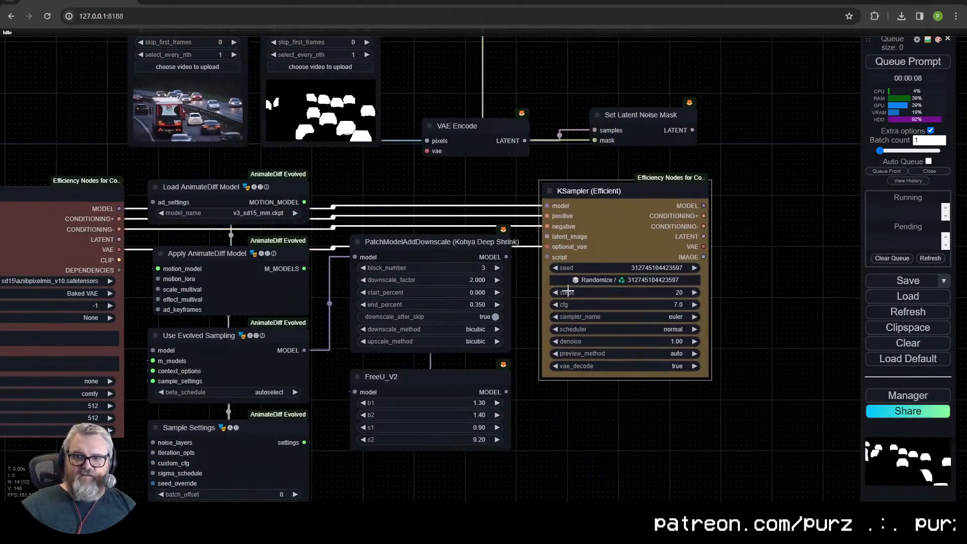
- Add a HighRes-Fix Script node connected to the KSampler's script input and place it beneath FreeU_V2
drag(547, 257, 546, 256)
drag(509, 413, 375, 464)
click(579, 485)
drag(542, 470, 563, 368)
drag(599, 427, 610, 353)
scroll(576, 353, down, 1)
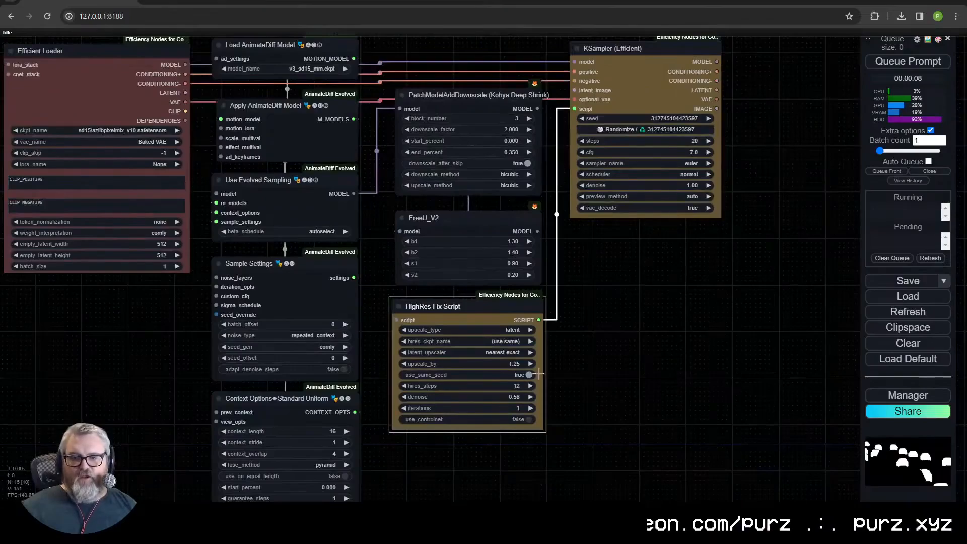
- Colour the Kohya Deep Shrink and FreeU_V2 nodes green
drag(614, 321, 613, 387)
drag(388, 149, 502, 422)
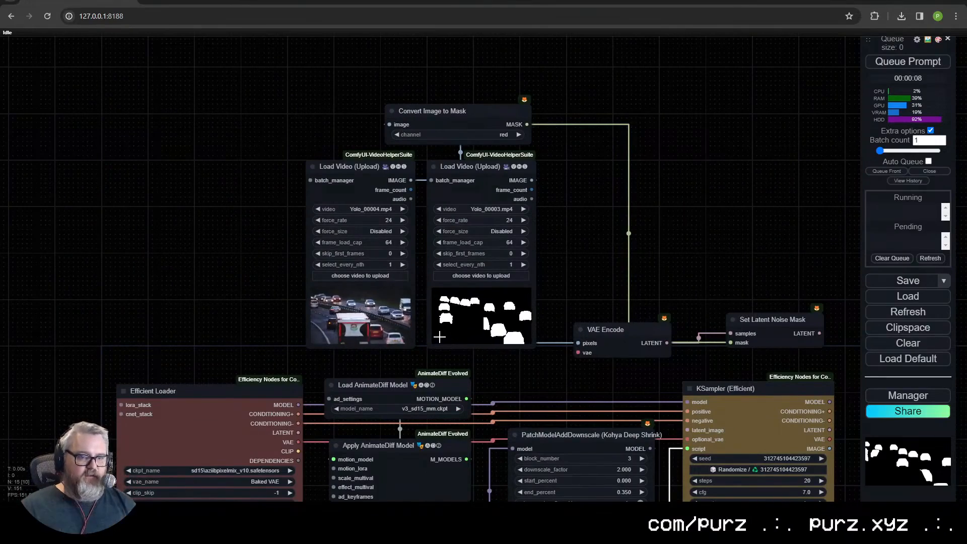
drag(594, 405, 534, 71)
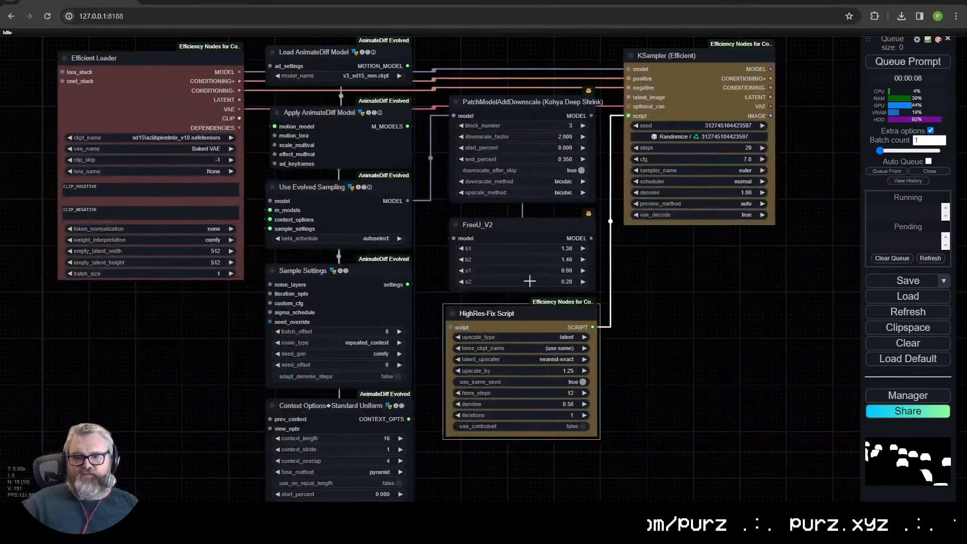
right_click(521, 167)
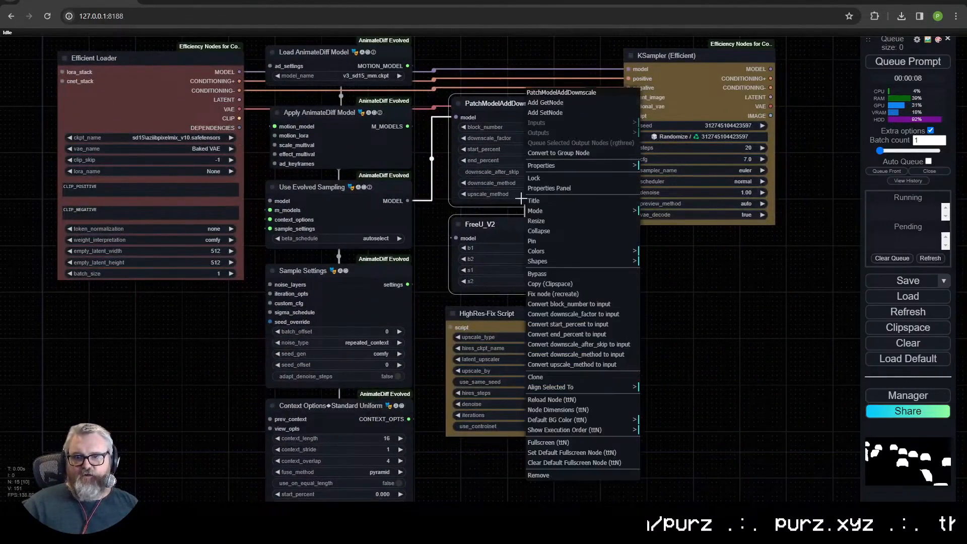
click(560, 252)
click(658, 285)
scroll(446, 335, down, 1)
drag(445, 334, 497, 407)
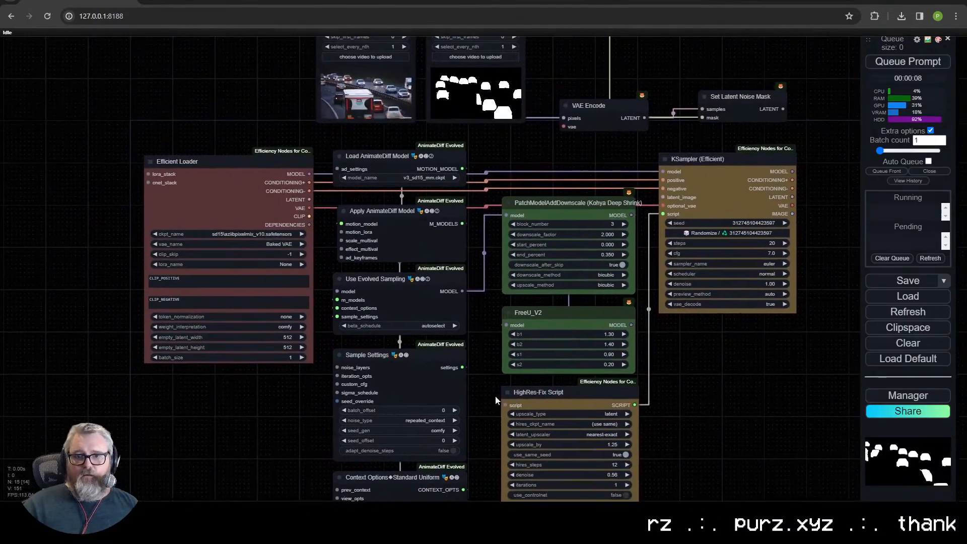
- Select all the AnimateDiff nodes and colour them yellow-brown like the KSampler (Efficient) node
scroll(540, 331, down, 2)
drag(527, 376, 546, 243)
drag(457, 99, 446, 61)
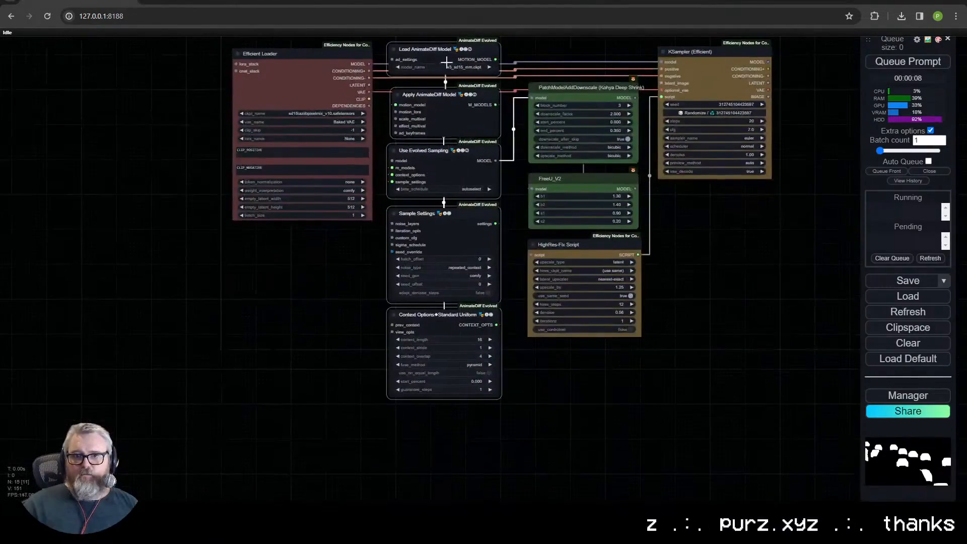
right_click(443, 96)
click(468, 249)
click(588, 334)
- Rearrange the nodes above the sampler, linking the Efficient Loader's VAE to VAE Encode and the masked latent to the KSampler's latent_image
drag(620, 43, 532, 215)
click(533, 178)
drag(533, 179, 522, 191)
drag(288, 269, 282, 265)
drag(480, 53, 428, 125)
drag(336, 73, 261, 40)
drag(349, 134, 250, 125)
click(375, 156)
drag(591, 245, 522, 328)
drag(555, 226, 589, 122)
drag(509, 159, 531, 100)
drag(526, 177, 552, 143)
scroll(544, 215, up, 2)
scroll(544, 217, up, 3)
- Connect the Efficient Loader's model to Use Evolved Sampling and the FreeU_V2 model output to the KSampler's model input
drag(572, 353, 433, 360)
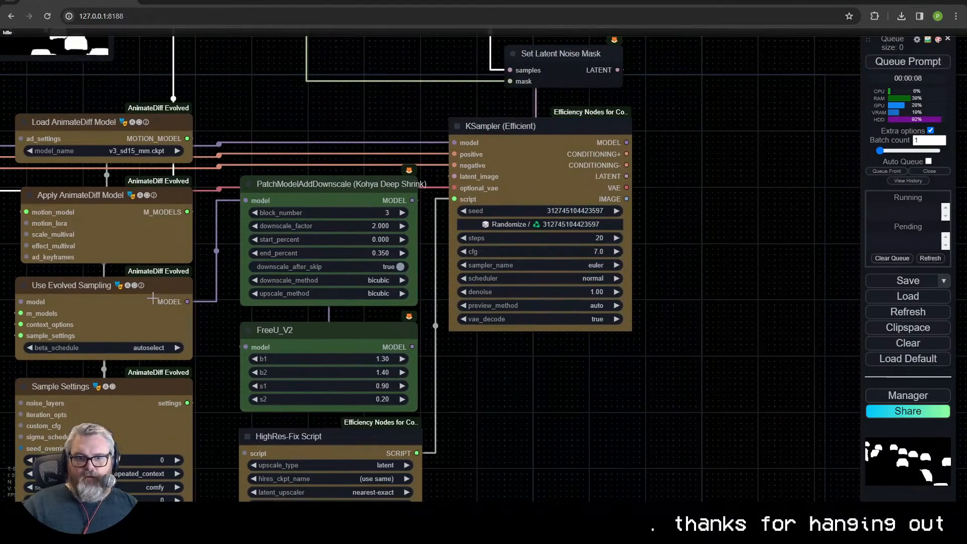
drag(185, 311, 312, 311)
drag(118, 203, 300, 203)
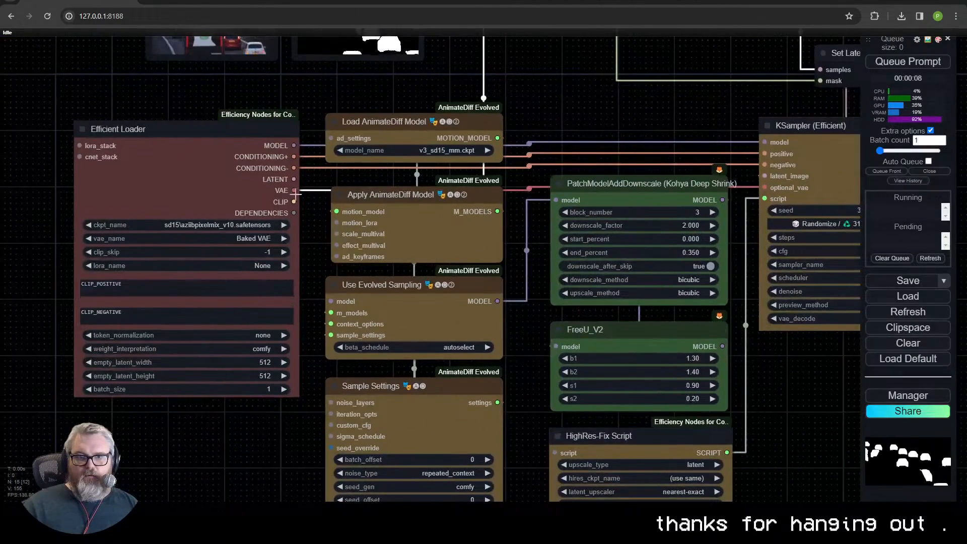
drag(296, 146, 456, 314)
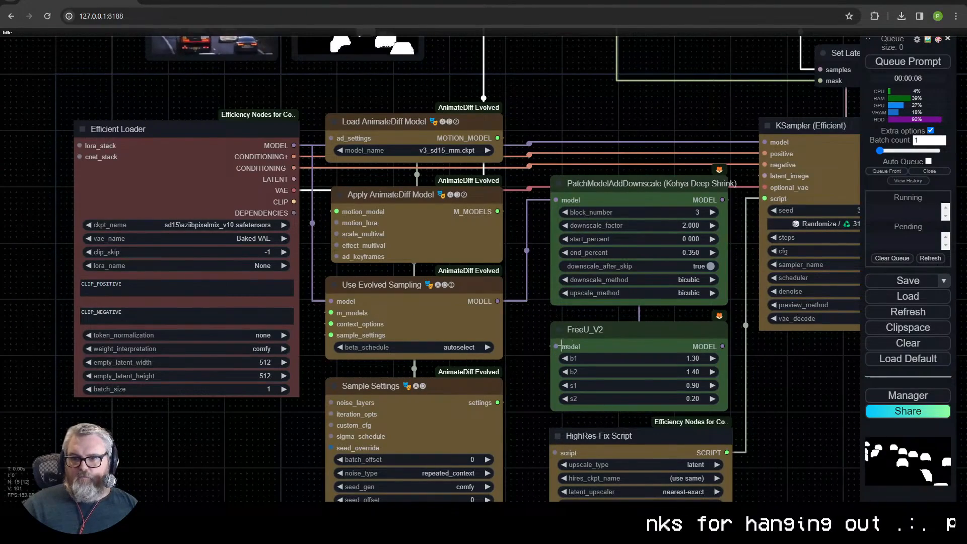
drag(745, 367, 423, 132)
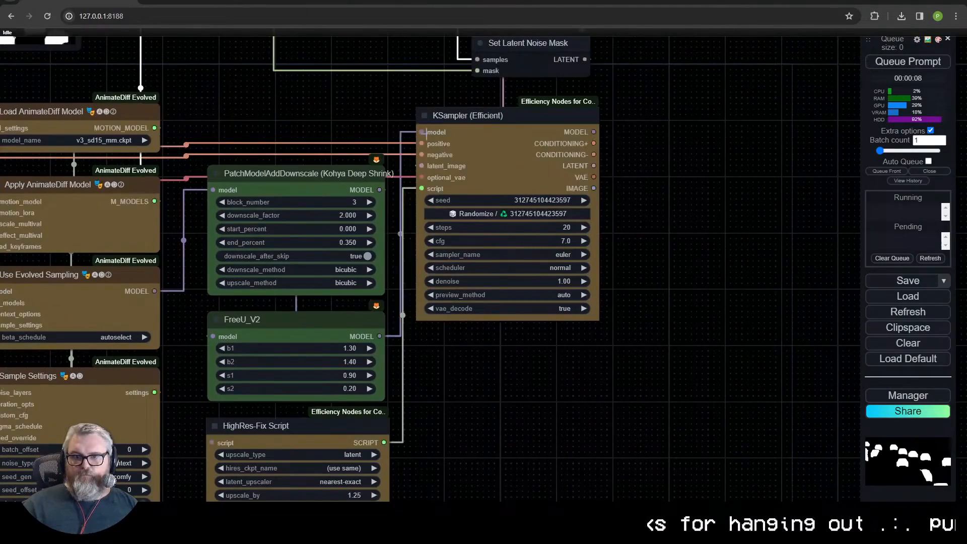
- Load the LoRA LCM\animateLCM_sd15_lora_beta.safetensors and the checkpoint sd15\photon_v1.safetensors in the Efficient Loader
drag(654, 209, 510, 245)
drag(534, 339, 756, 350)
scroll(757, 350, down, 3)
scroll(161, 383, up, 7)
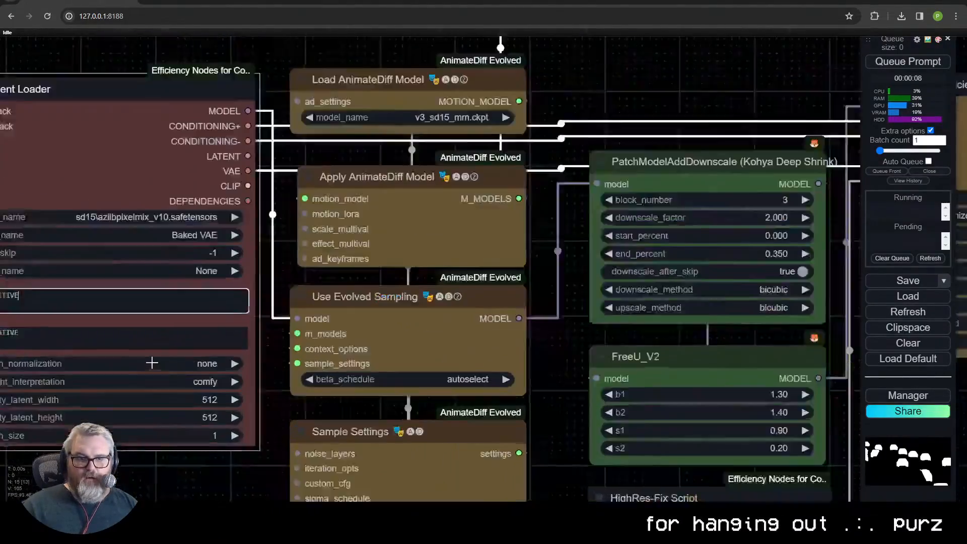
drag(177, 460, 325, 418)
click(260, 211)
click(352, 78)
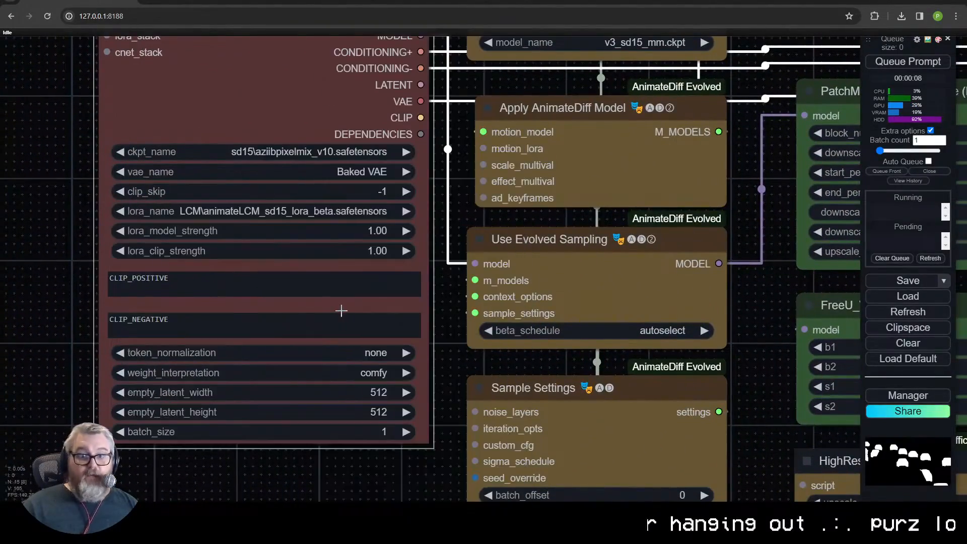
click(340, 151)
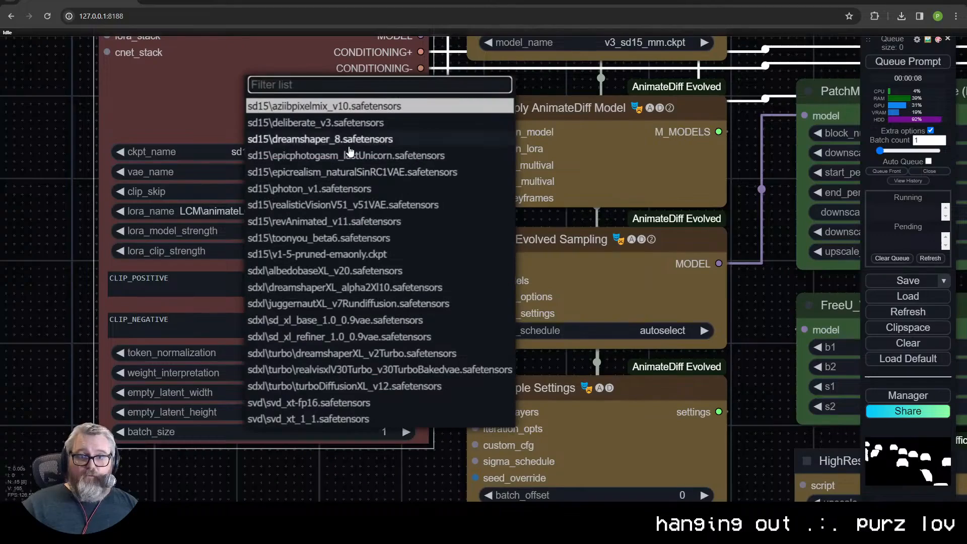
click(328, 187)
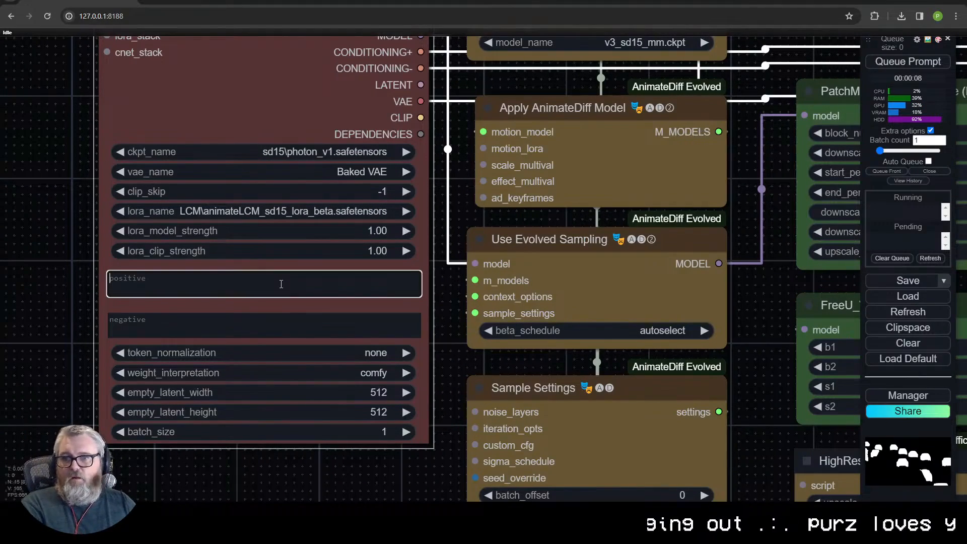
- Enter "horses" as the Efficient Loader's positive prompt and "nsfw, nude" as its negative prompt
text(ses)
key(Tab)
text(s)
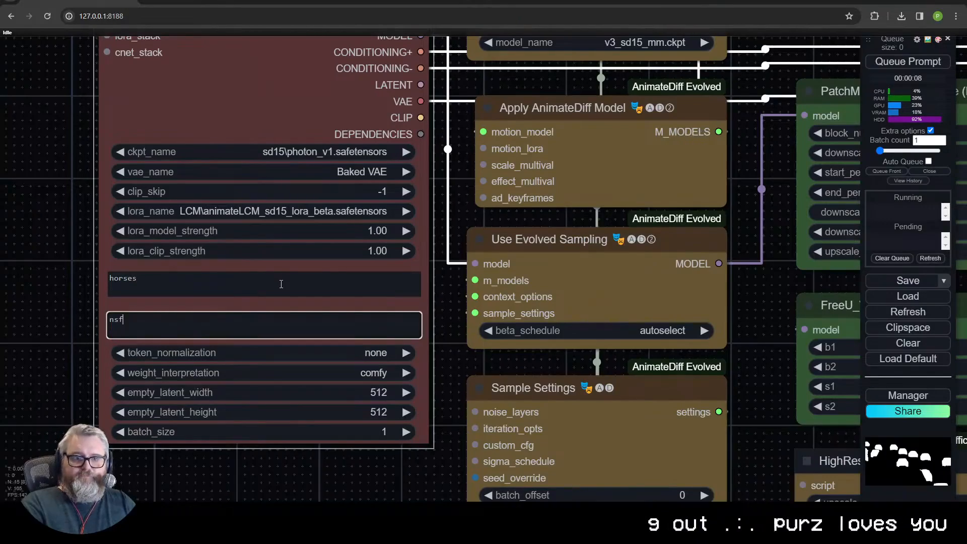
text(fw, nude)
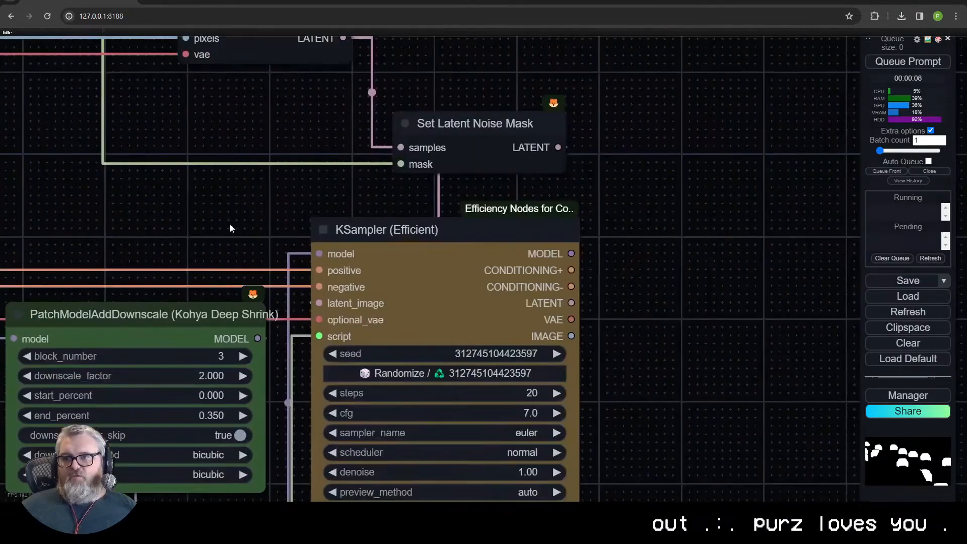
- Set the Load AnimateDiff Model node's motion model to sd15_t2v_beta.ckpt
drag(214, 256, 644, 254)
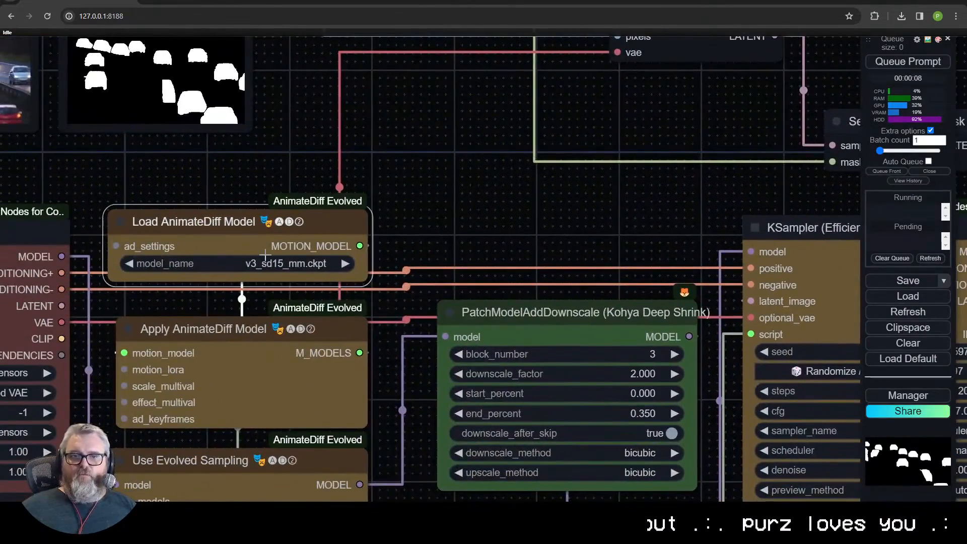
click(265, 262)
click(302, 477)
- Set the Use Evolved Sampling node's beta_schedule to lcm avg(sqrt_linear,linear)
scroll(534, 310, down, 2)
drag(163, 316, 322, 236)
scroll(323, 236, down, 1)
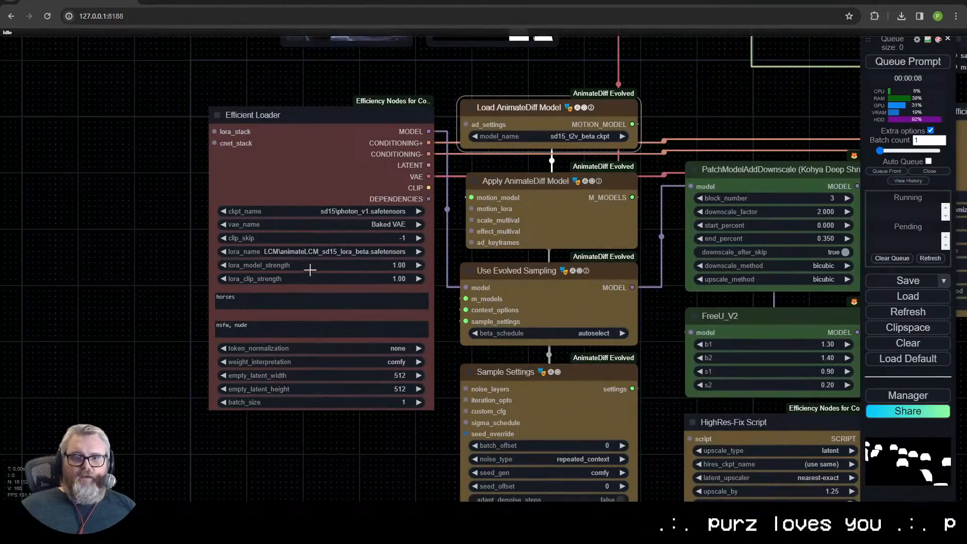
drag(681, 332, 609, 239)
click(520, 239)
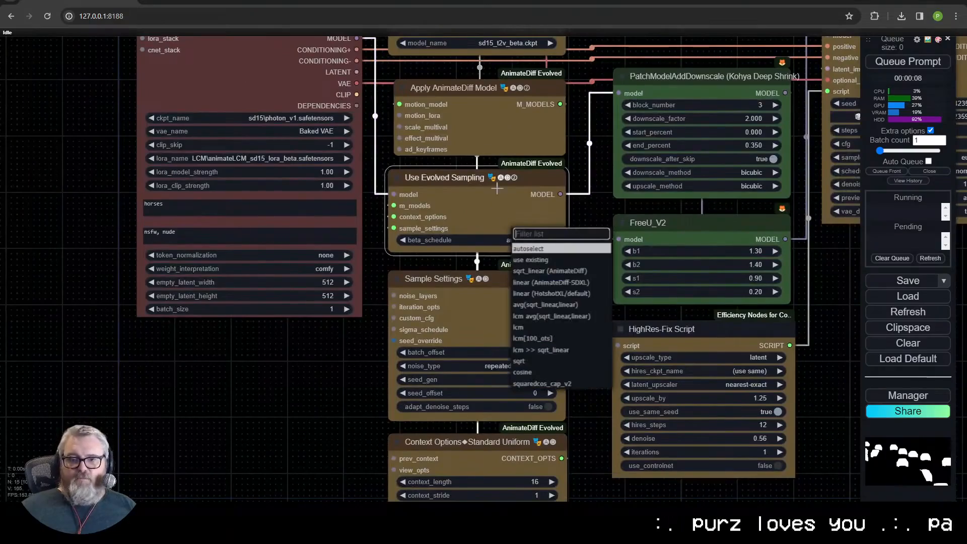
click(549, 316)
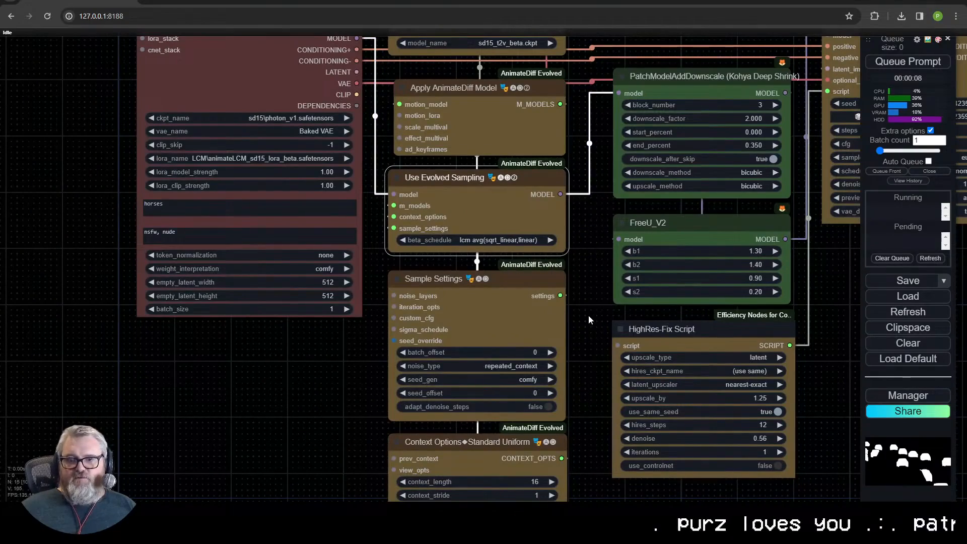
- Set the KSampler (Efficient) node's sampler_name to lcm
drag(588, 320, 573, 172)
scroll(574, 110, down, 1)
drag(573, 111, 436, 372)
drag(729, 381, 658, 455)
drag(304, 151, 360, 296)
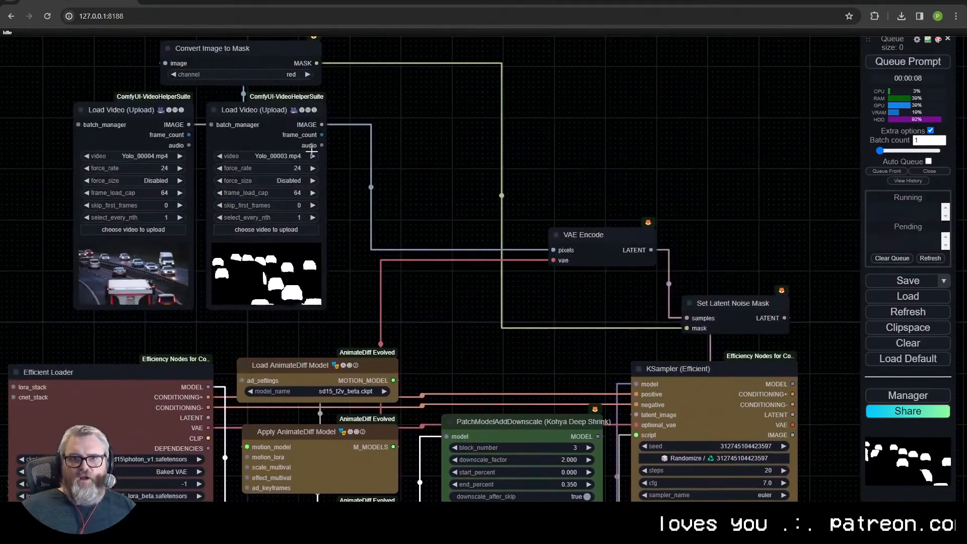
click(161, 118)
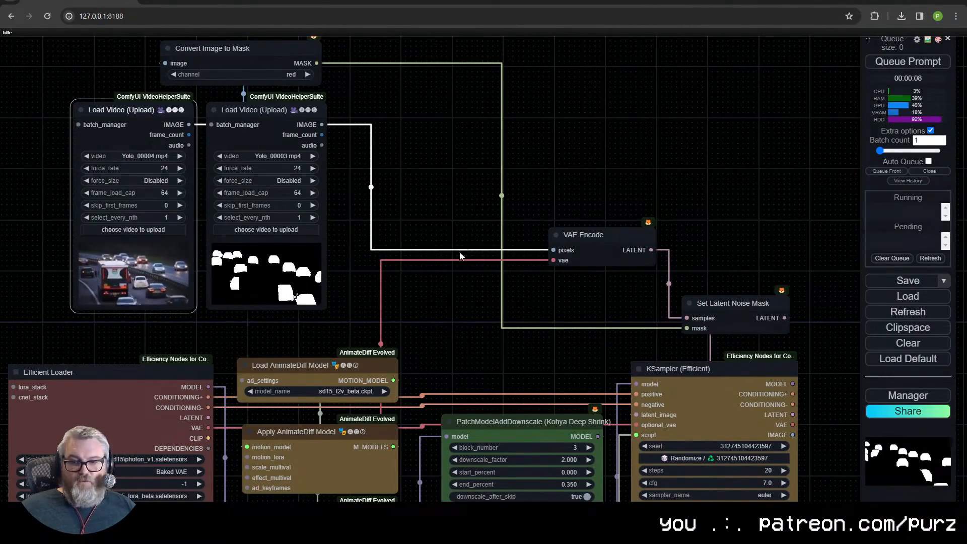
drag(462, 250, 360, 32)
click(663, 281)
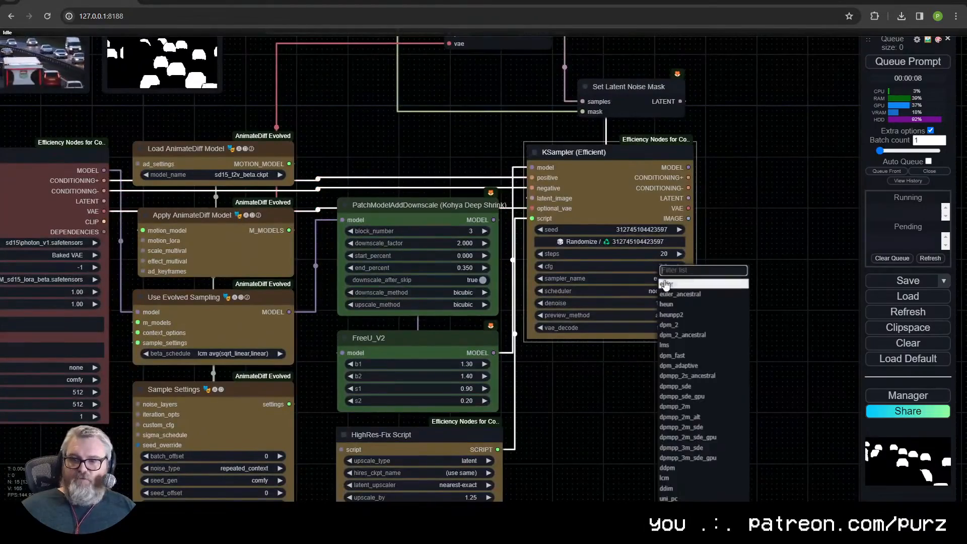
click(687, 478)
- Set the KSampler (Efficient) node's cfg to 2.0 and its steps to 5
click(655, 266)
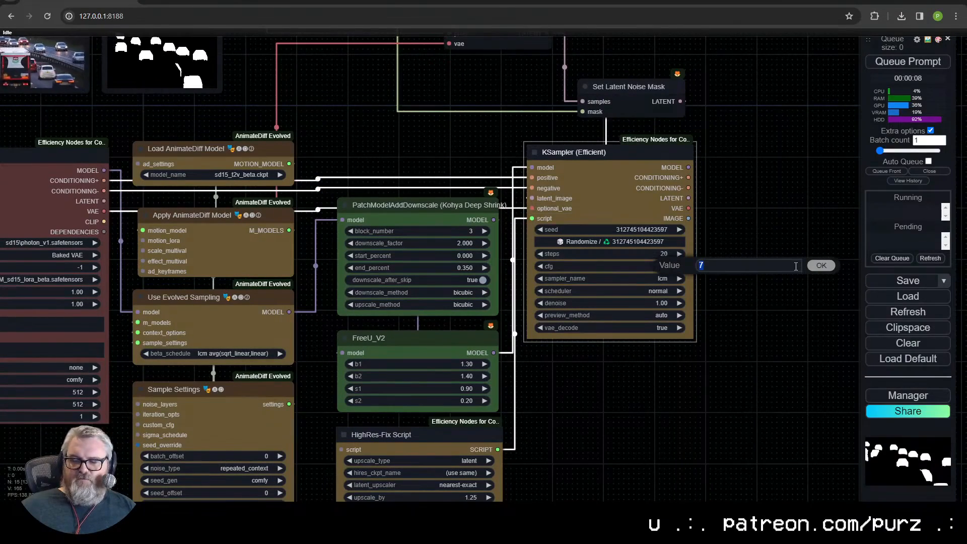
text(2)
key(Return)
click(657, 269)
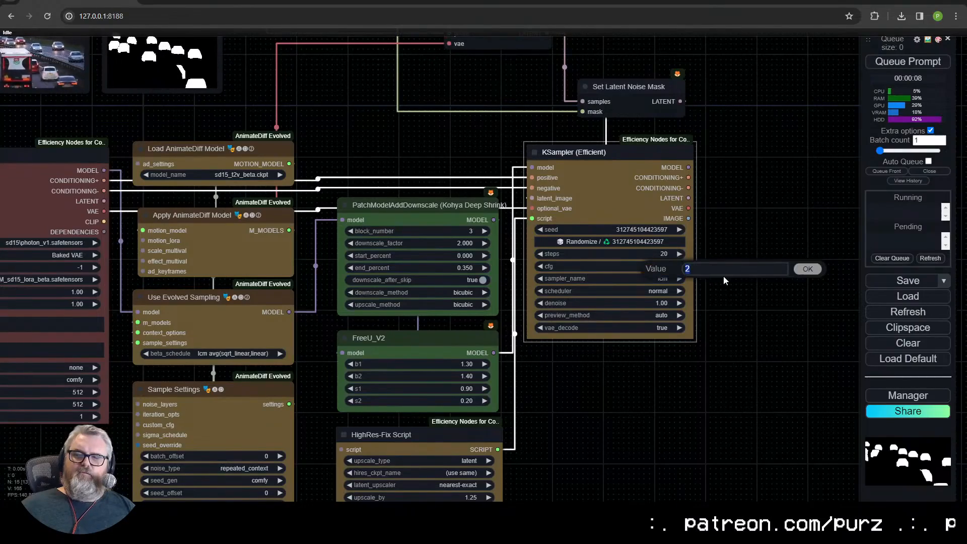
click(643, 254)
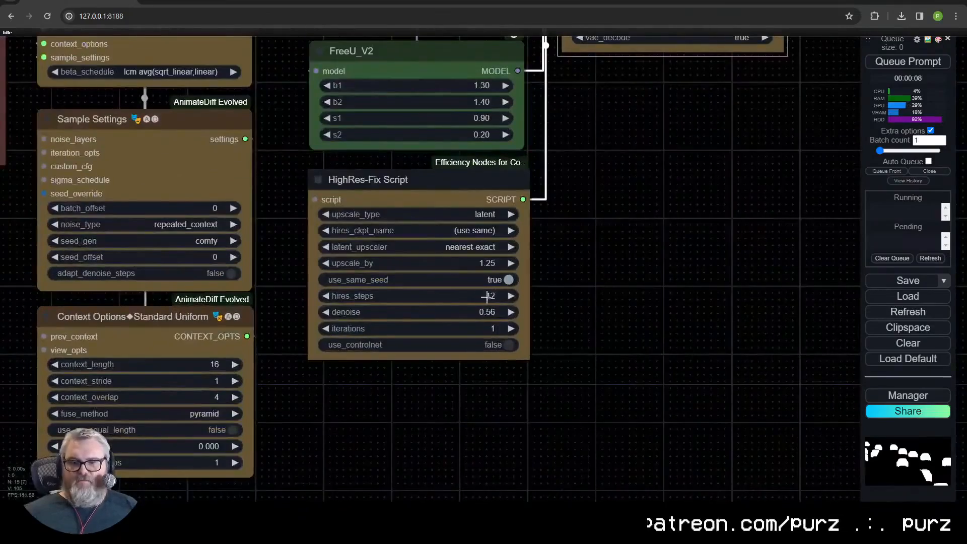
- Set hires_steps to 5 in the HighRes-Fix Script node
click(487, 297)
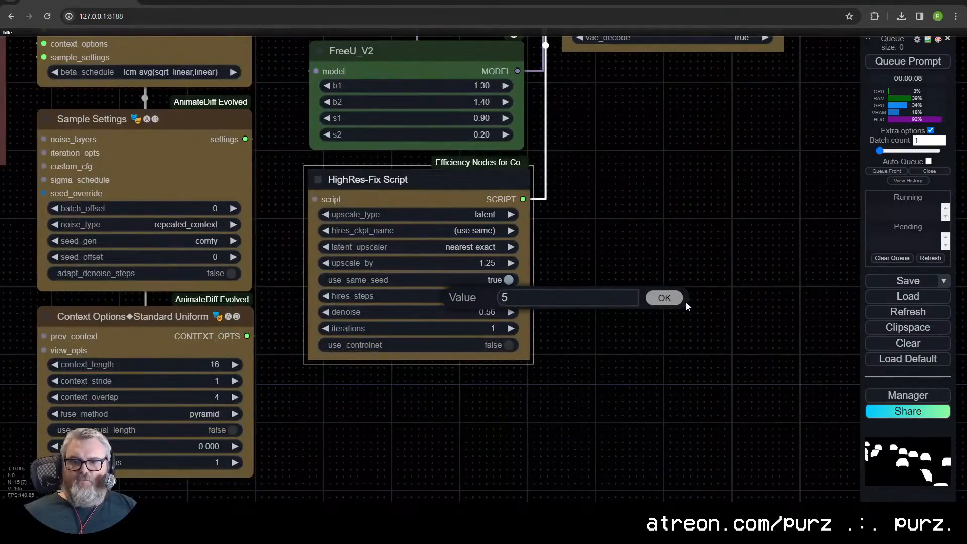
text(5)
click(664, 297)
click(611, 310)
- Set force_size to ?x512 on both Load Video (Upload) nodes
scroll(612, 302, down, 5)
scroll(599, 333, down, 1)
drag(600, 332, 607, 474)
scroll(447, 146, up, 1)
drag(447, 146, 475, 242)
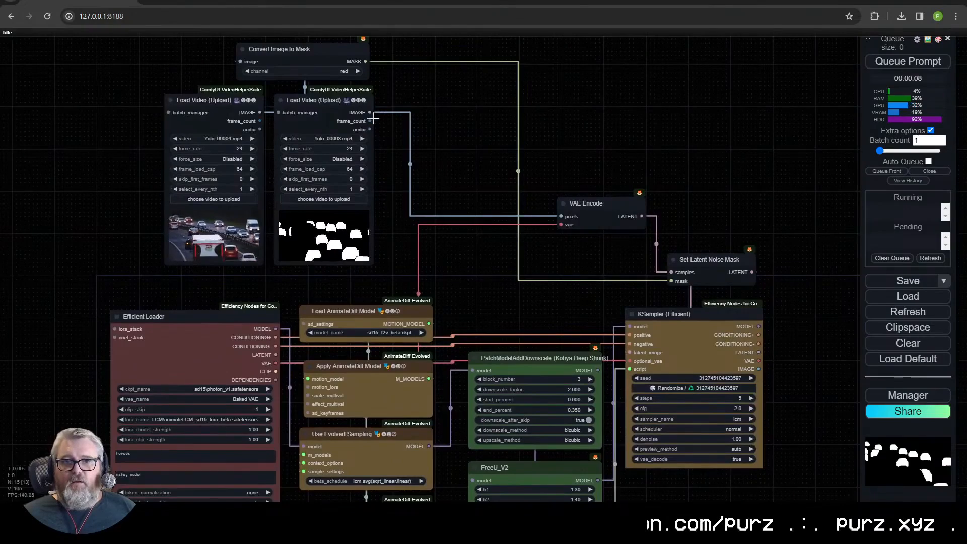
click(214, 158)
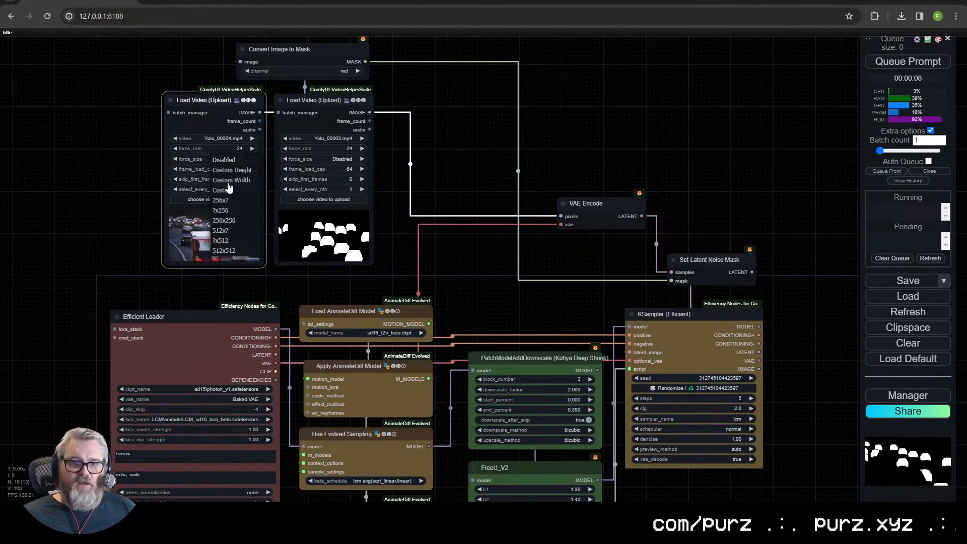
click(236, 241)
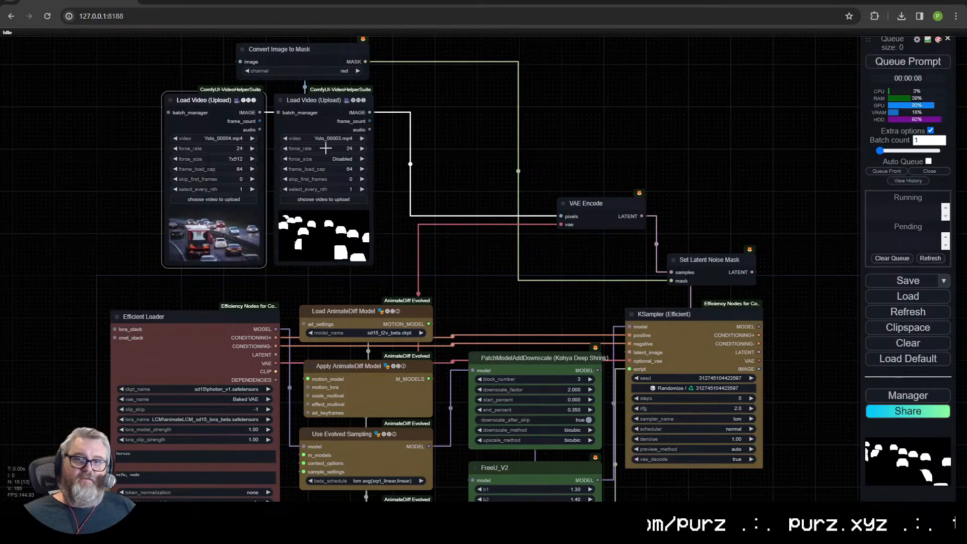
click(324, 159)
click(348, 241)
- Queue the prompt to start generating the masked horse video
drag(447, 211, 467, 164)
scroll(486, 156, down, 1)
click(904, 63)
scroll(793, 320, down, 2)
drag(793, 320, 806, 236)
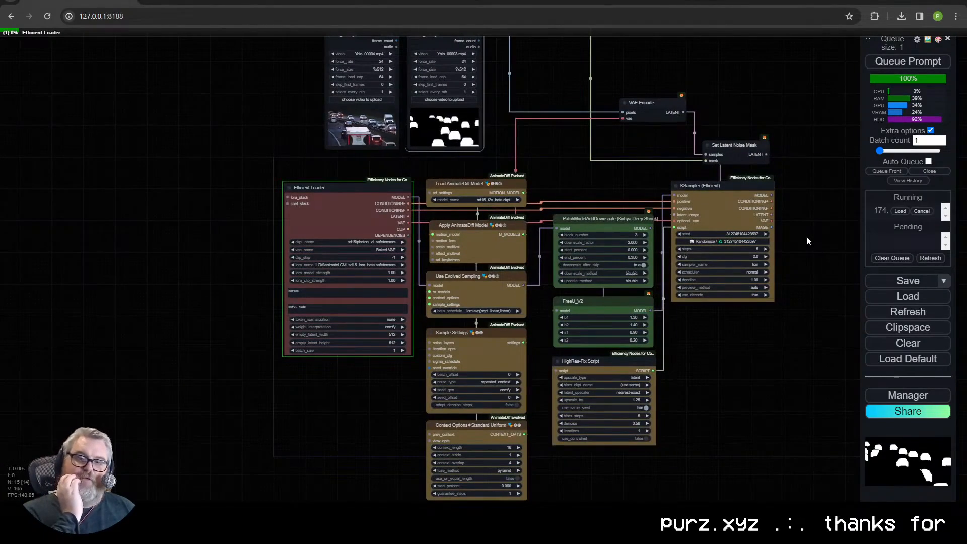
drag(806, 235, 708, 286)
scroll(681, 413, down, 1)
drag(681, 413, 695, 390)
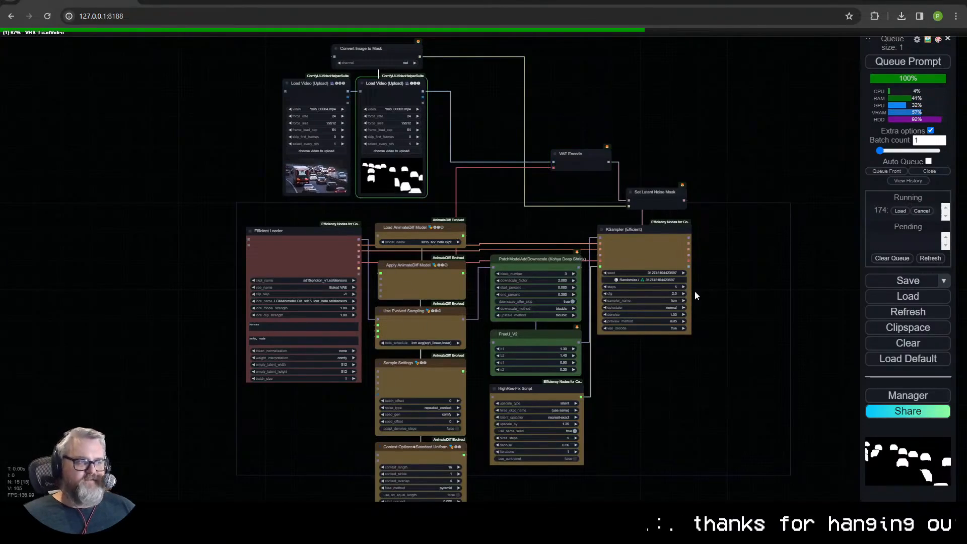
- Bring the VAE Encode and Set Latent Noise Mask nodes together in a stack above the KSampler (Efficient) node
drag(574, 159, 539, 228)
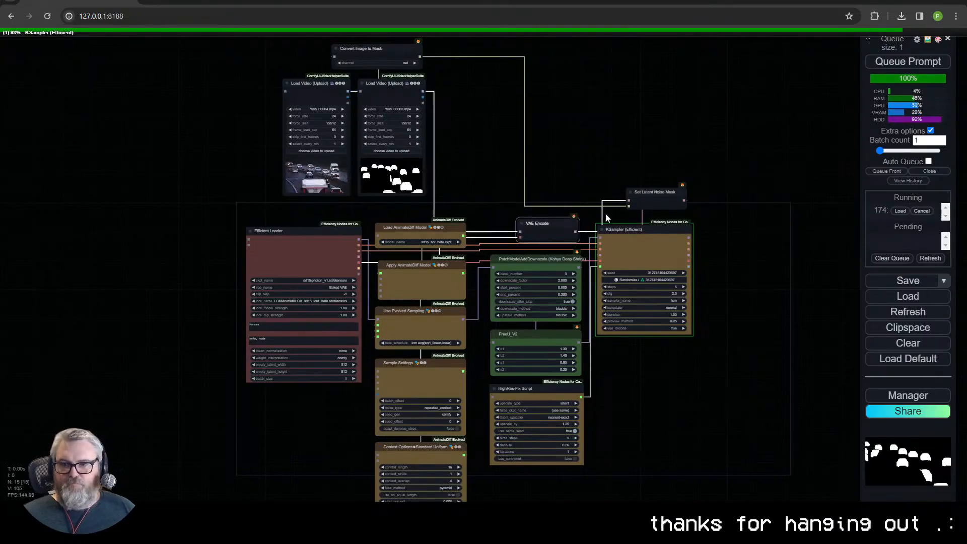
drag(655, 193, 627, 200)
drag(541, 224, 627, 164)
drag(640, 236, 643, 325)
- Move both Load Video nodes and the Convert Image to Mask node beneath the Efficient Loader
drag(443, 151, 307, 42)
drag(380, 53, 264, 125)
mouse_move(264, 126)
mouse_down()
mouse_move(505, 219)
mouse_move(387, 262)
mouse_move(277, 136)
mouse_up()
drag(511, 248, 475, 430)
shift+click(457, 174)
shift+click(457, 248)
drag(455, 301, 454, 521)
- Place the Kohya Deep Shrink and FreeU_V2 nodes beneath the AnimateDiff column and the HighRes-Fix Script beneath the KSampler
click(559, 171)
drag(561, 230, 451, 203)
drag(580, 264, 636, 233)
scroll(636, 234, down, 3)
drag(551, 335, 466, 373)
drag(554, 430, 554, 327)
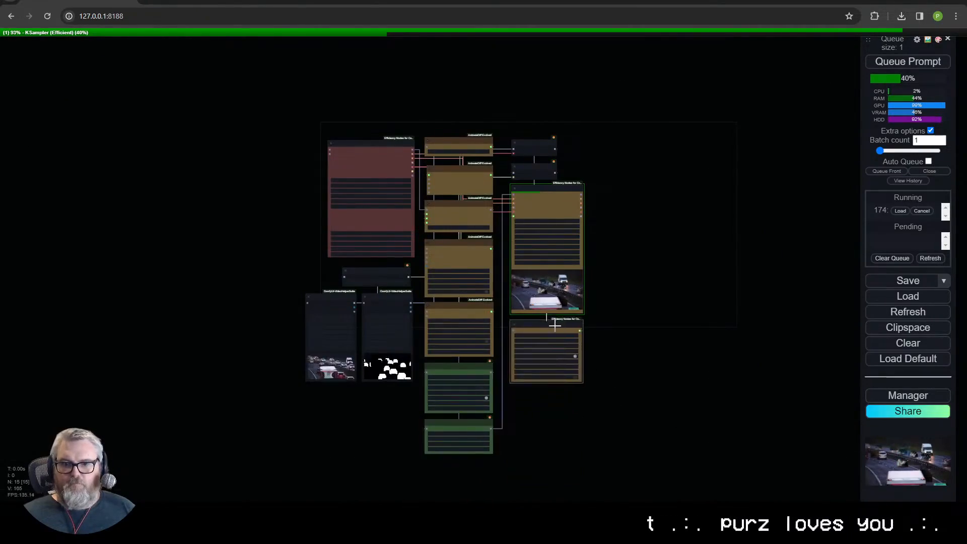
- Examine the KSampler (Efficient) preview closely while the frames are being sampled
scroll(555, 326, up, 15)
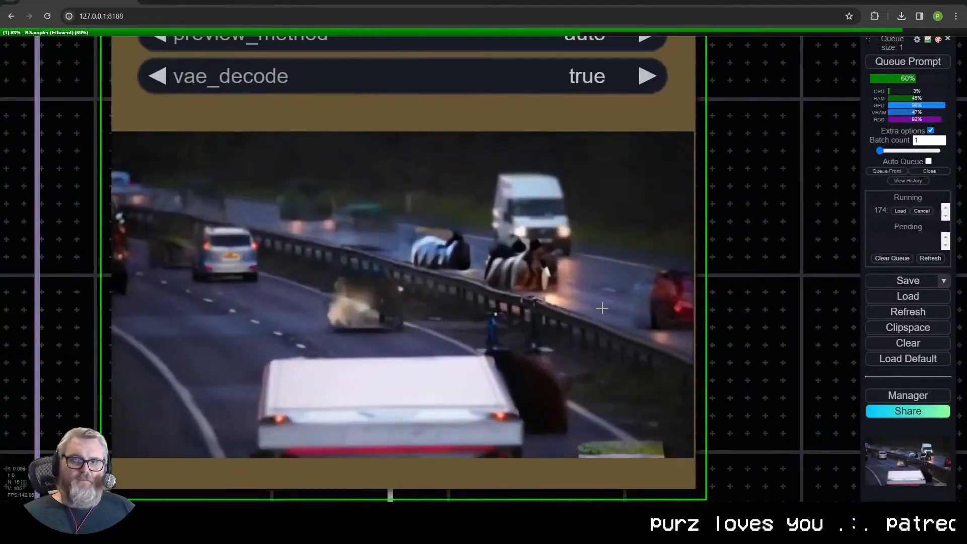
scroll(576, 328, down, 12)
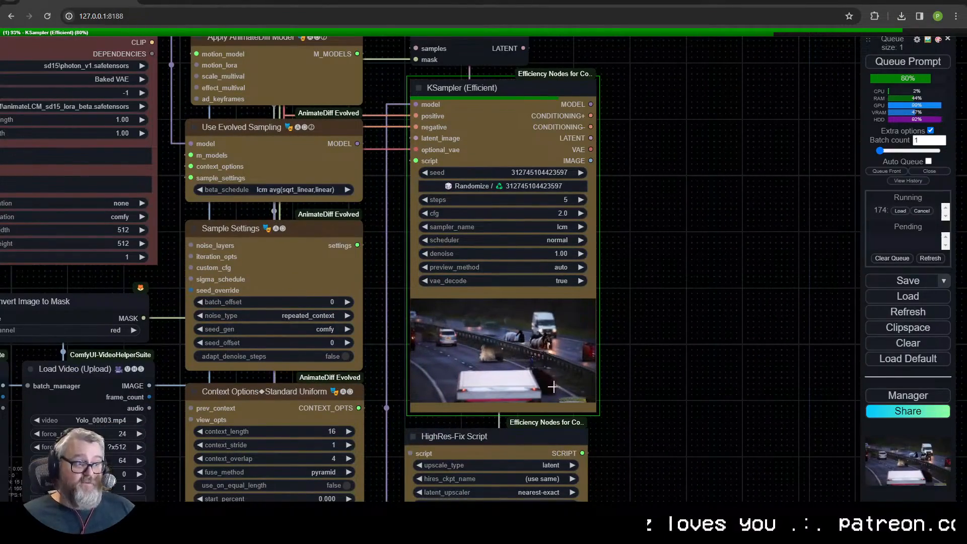
scroll(670, 383, down, 5)
scroll(688, 326, up, 3)
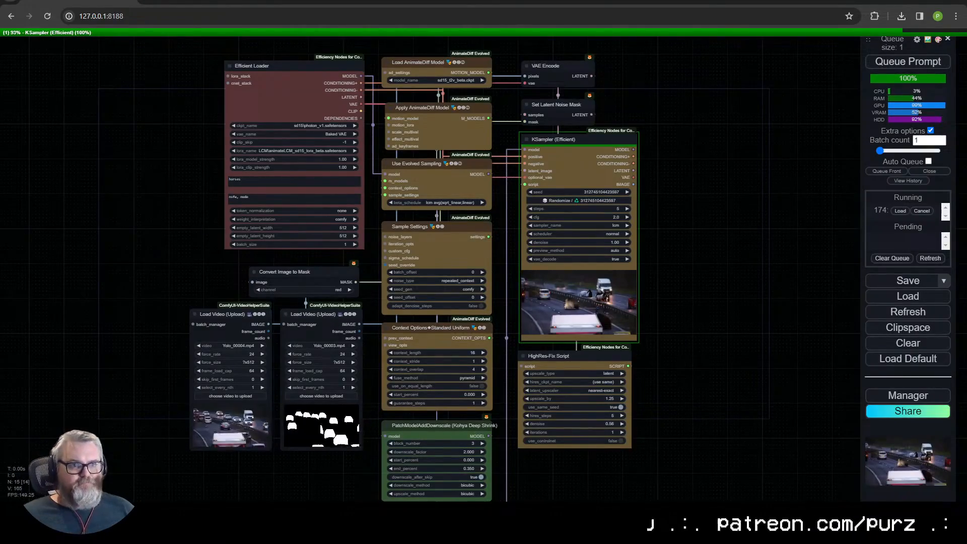
scroll(606, 317, up, 14)
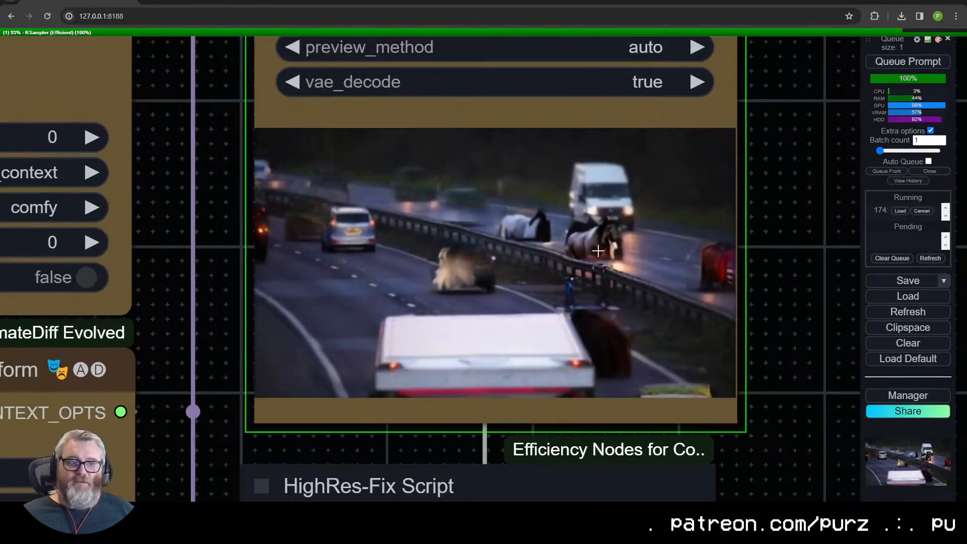
scroll(598, 250, down, 10)
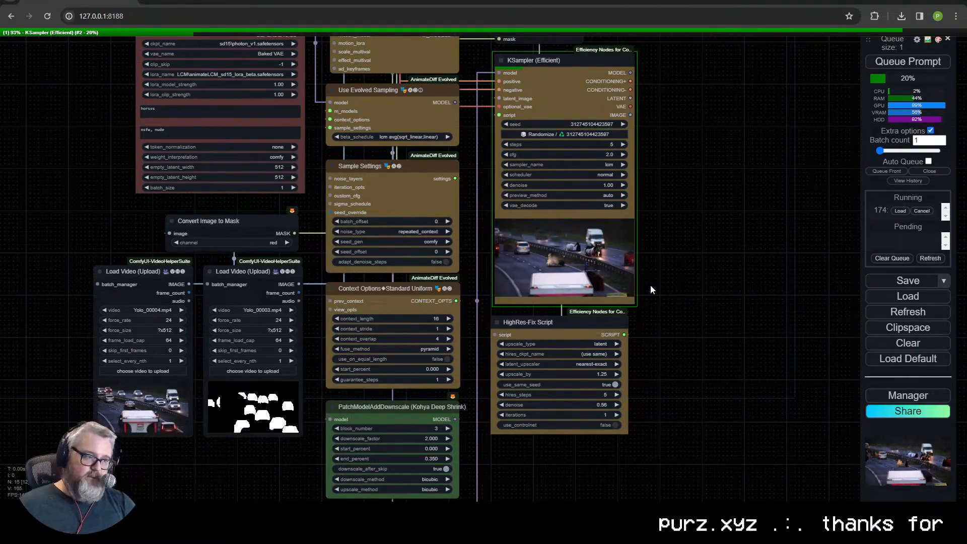
scroll(622, 206, up, 4)
scroll(630, 201, down, 6)
- Add a Video Combine (VHS) node fed by the KSampler (Efficient) IMAGE output
drag(684, 168, 551, 229)
scroll(545, 220, up, 4)
scroll(493, 209, up, 5)
drag(485, 183, 347, 242)
drag(327, 226, 442, 155)
click(457, 167)
text(video com)
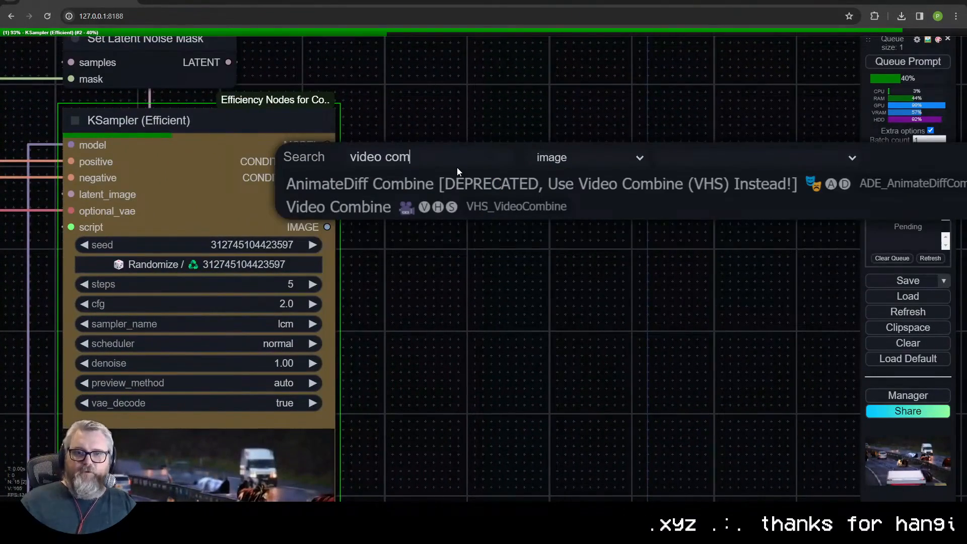
click(440, 204)
- Set Video Combine to frame_rate 24, format video/h264-mp4, crf 17 and filename_prefix Yolo\Inpainting
click(635, 229)
text(24)
key(Return)
click(639, 289)
click(675, 376)
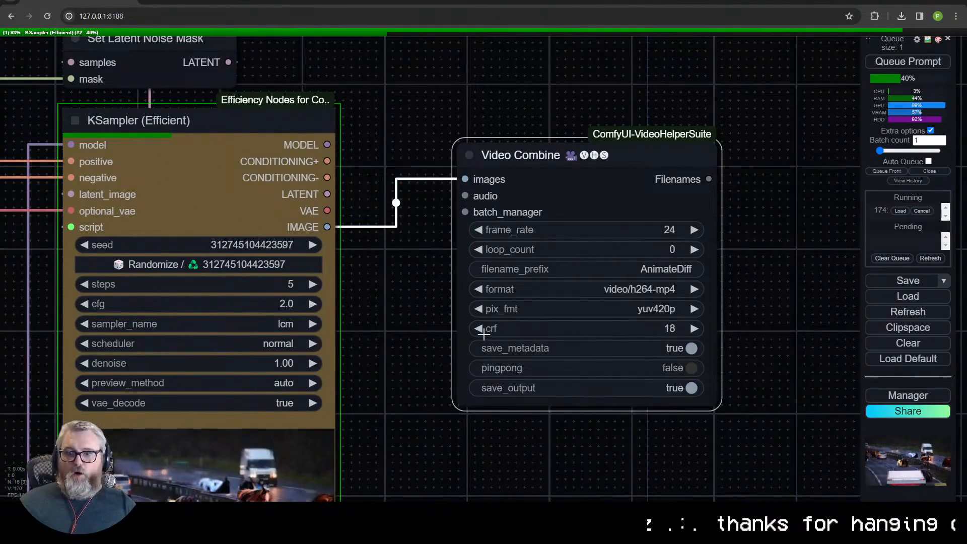
click(595, 269)
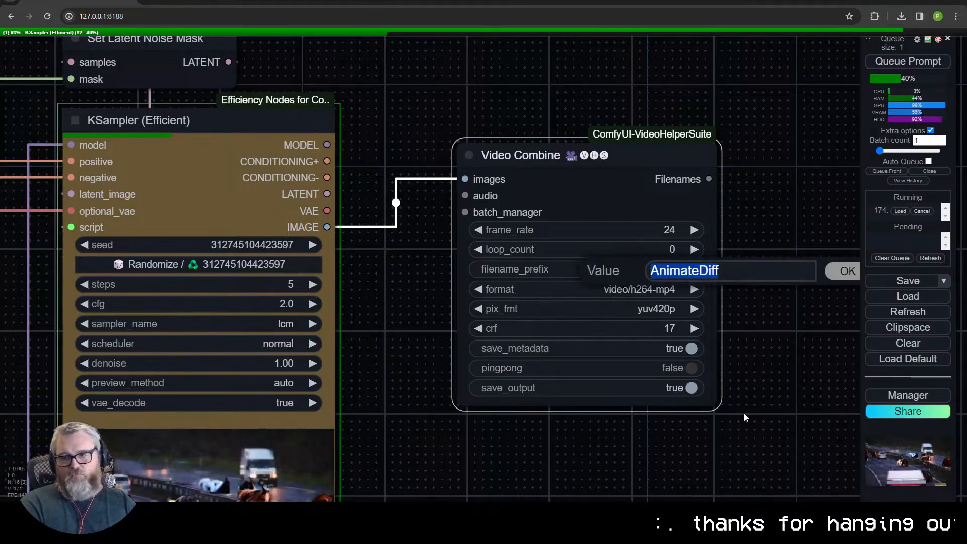
text(Yolo\Inpainting)
key(Return)
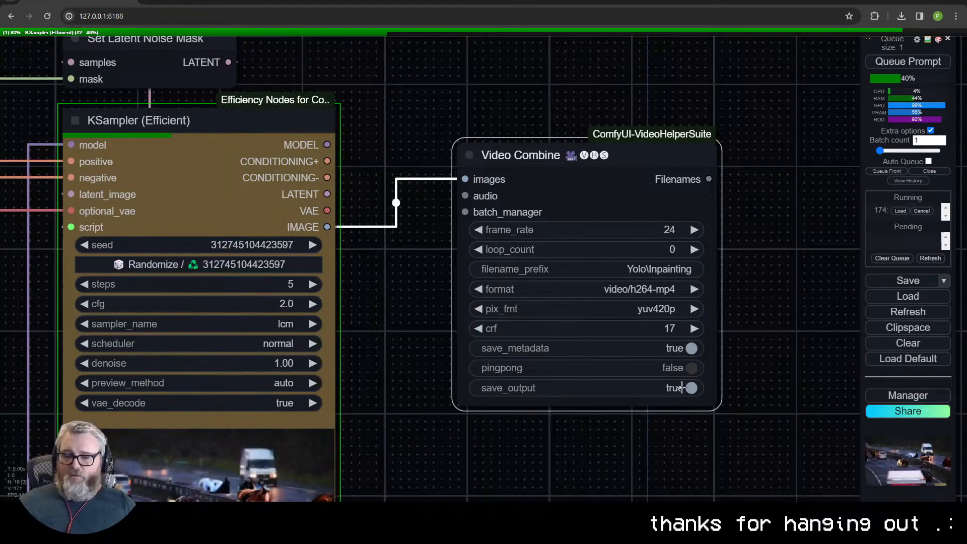
- Inspect the KSampler preview of the HighRes-Fix pass for horses in the masked car areas
scroll(680, 203, down, 5)
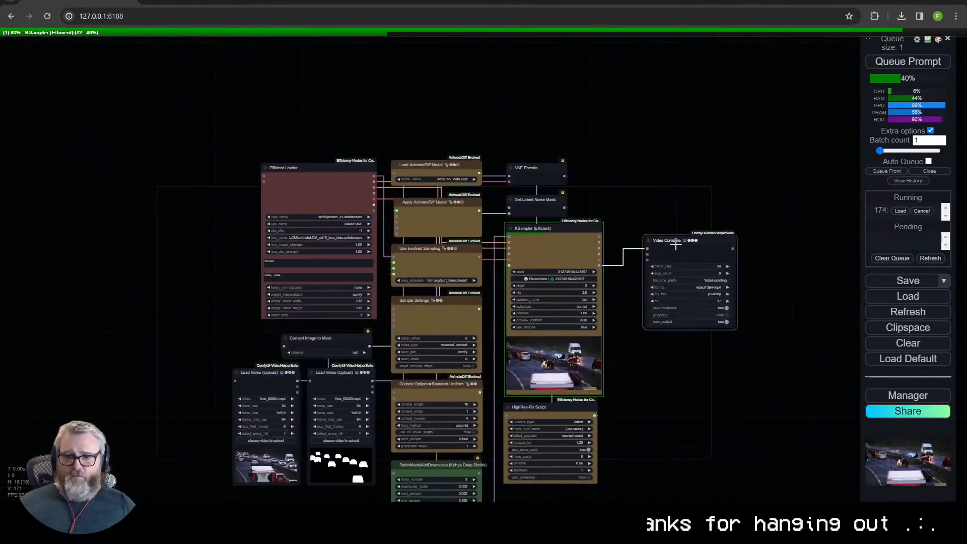
scroll(604, 333, up, 8)
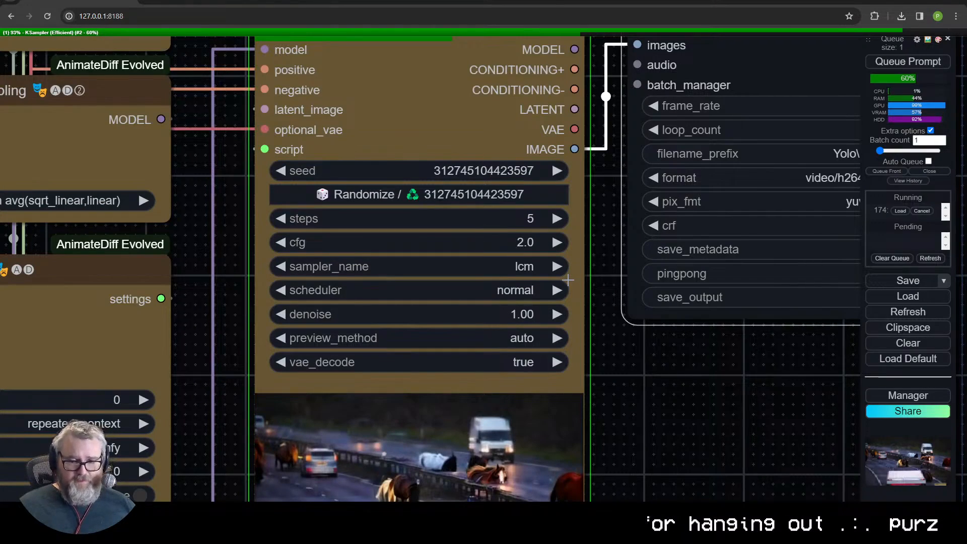
scroll(637, 283, down, 5)
scroll(600, 376, up, 4)
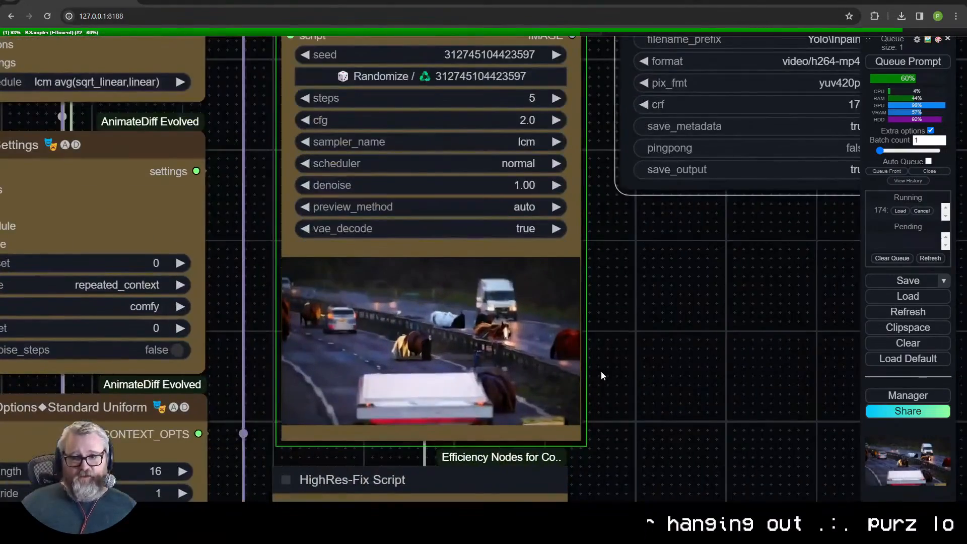
- Add an Apply ControlNet (Advanced) node and route the positive and negative conditioning through it into the KSampler (Efficient)
scroll(632, 364, down, 5)
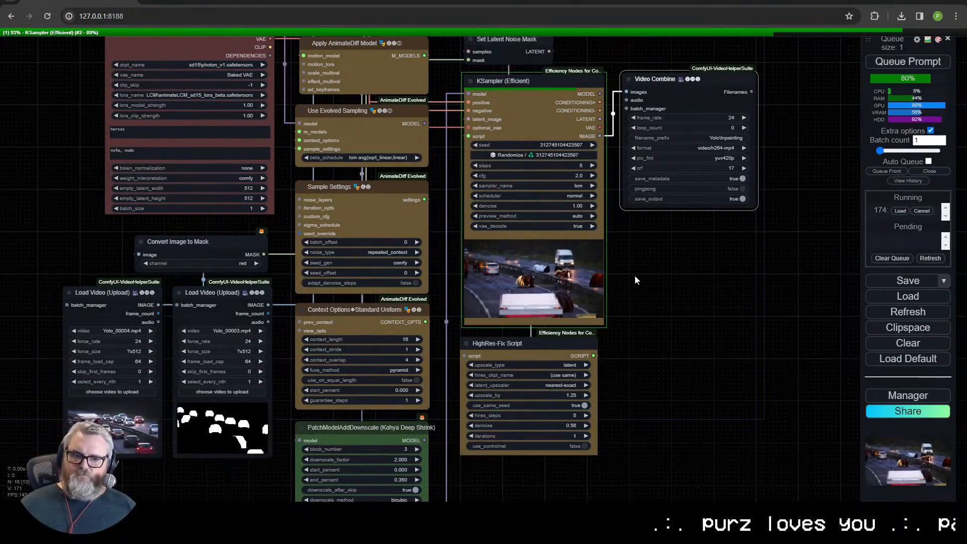
scroll(634, 276, down, 2)
drag(634, 157, 685, 151)
double_click(515, 186)
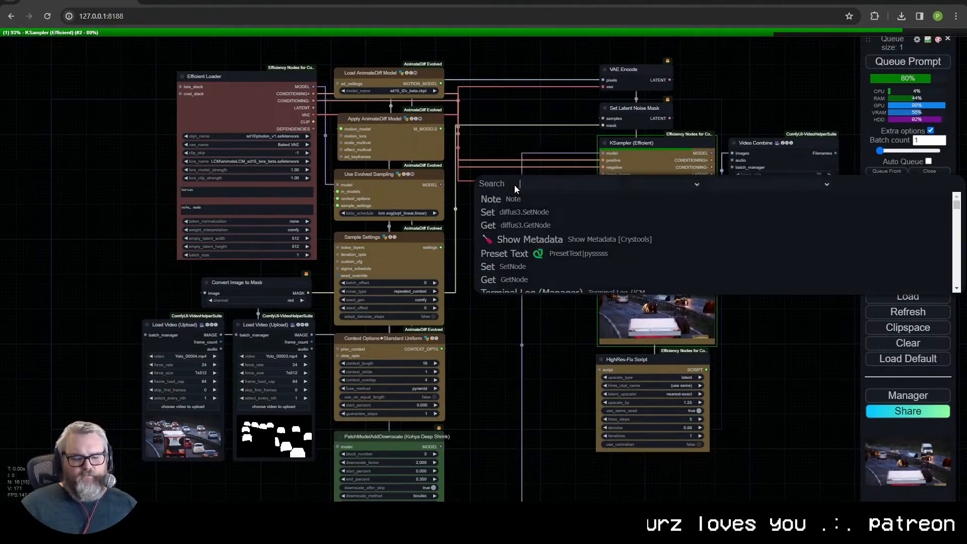
text(control)
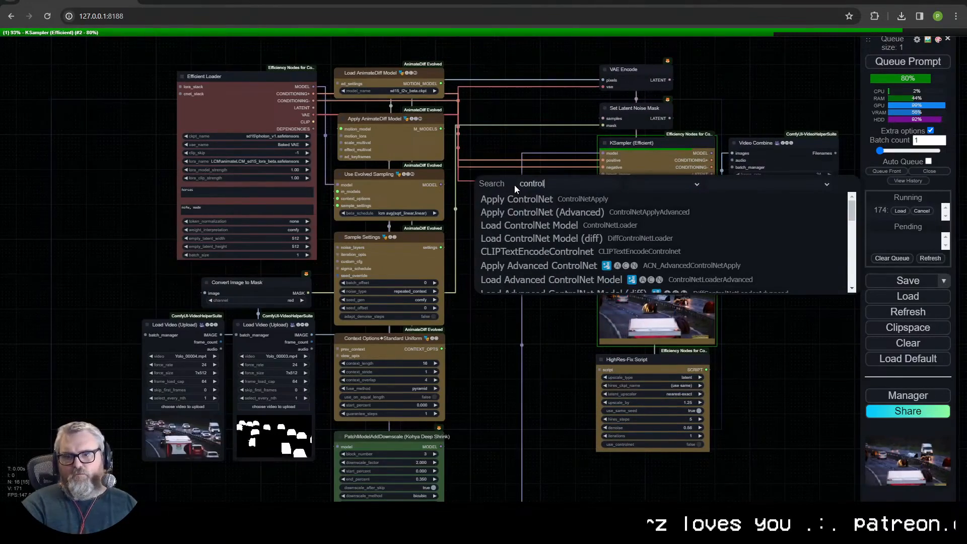
click(513, 212)
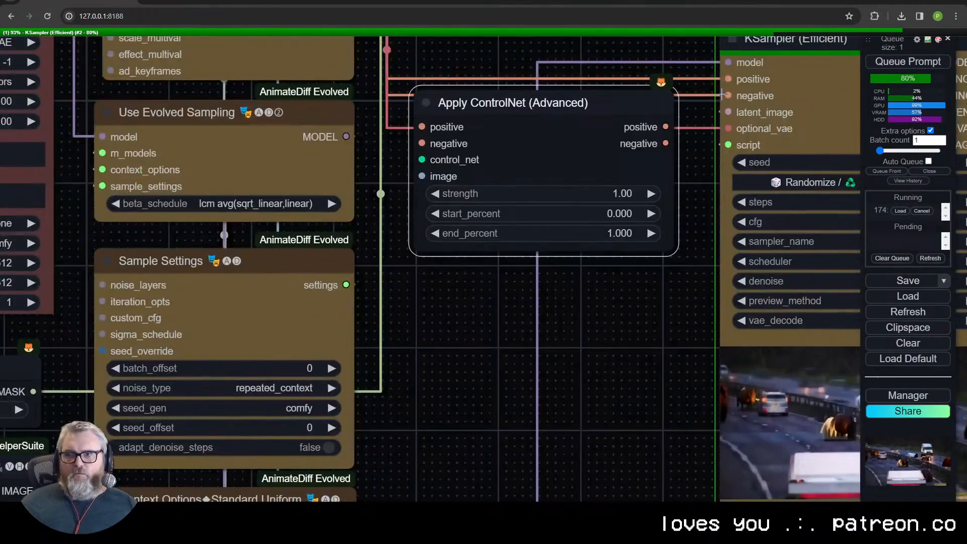
drag(728, 79, 422, 127)
drag(727, 96, 422, 144)
drag(665, 127, 727, 79)
drag(665, 144, 728, 96)
- Add a Load Advanced ControlNet Model node feeding the control_net input of the Apply ControlNet (Advanced) node
drag(422, 160, 367, 286)
drag(366, 286, 448, 302)
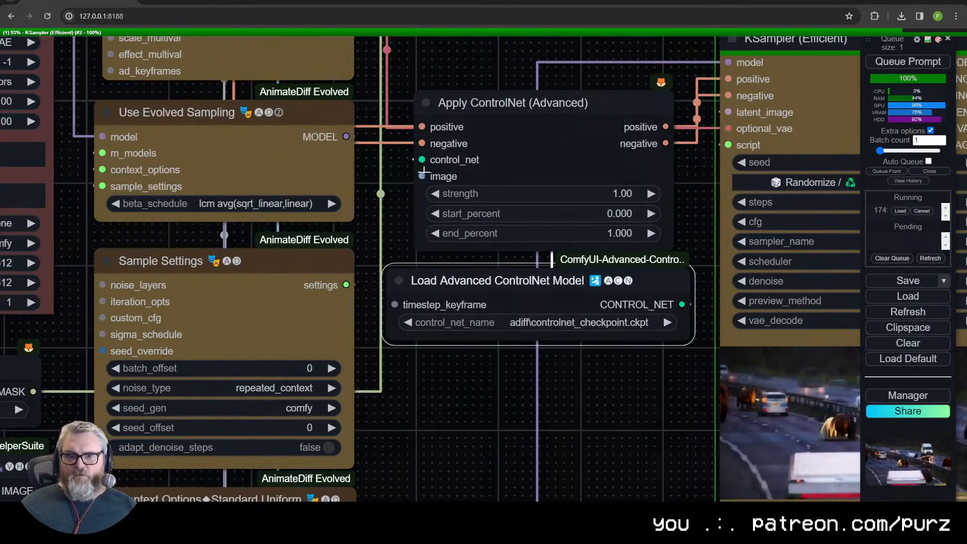
scroll(423, 175, down, 9)
drag(264, 358, 247, 301)
scroll(359, 376, up, 4)
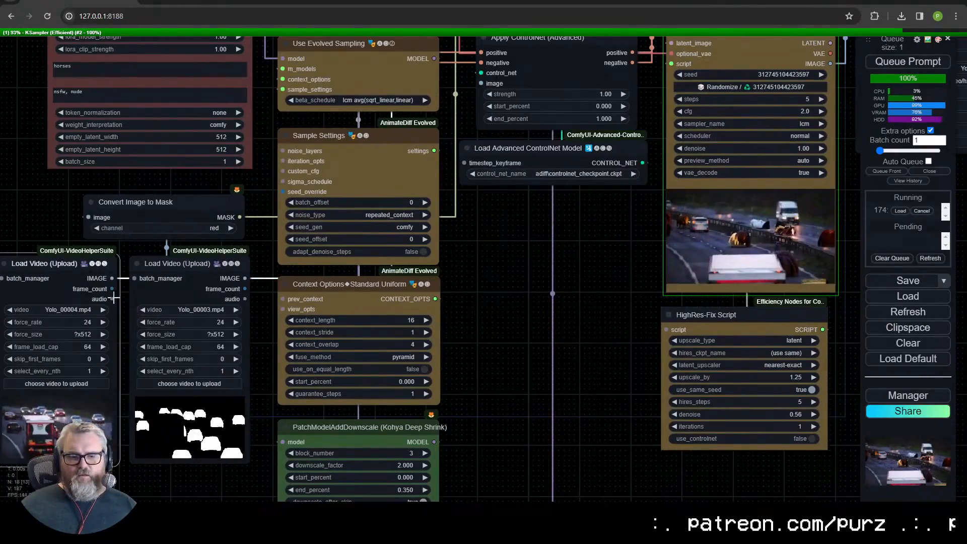
scroll(129, 348, down, 3)
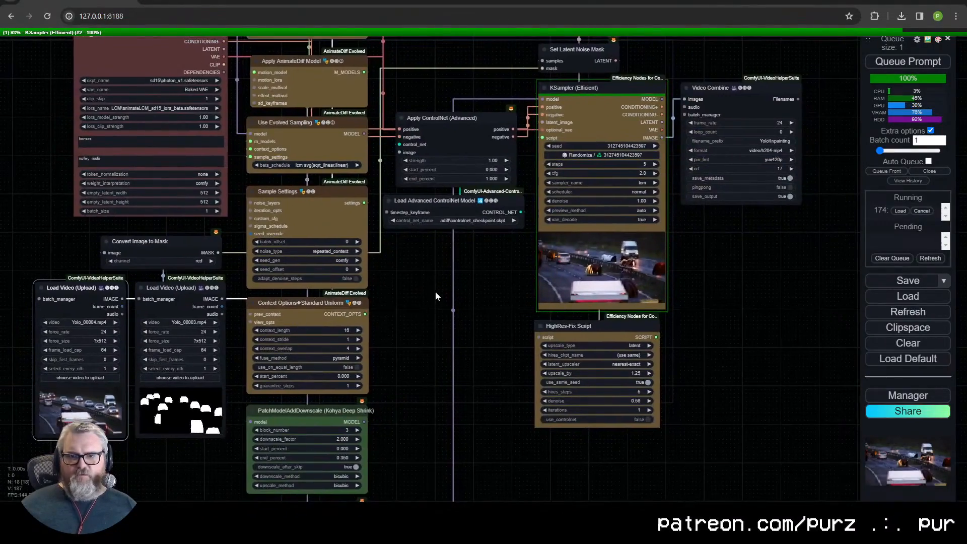
scroll(449, 278, up, 2)
scroll(483, 239, down, 1)
- Inspect a single finished frame in the KSampler (Efficient) preview for horses replacing the masked cars
drag(698, 247, 527, 274)
click(514, 292)
scroll(512, 322, up, 10)
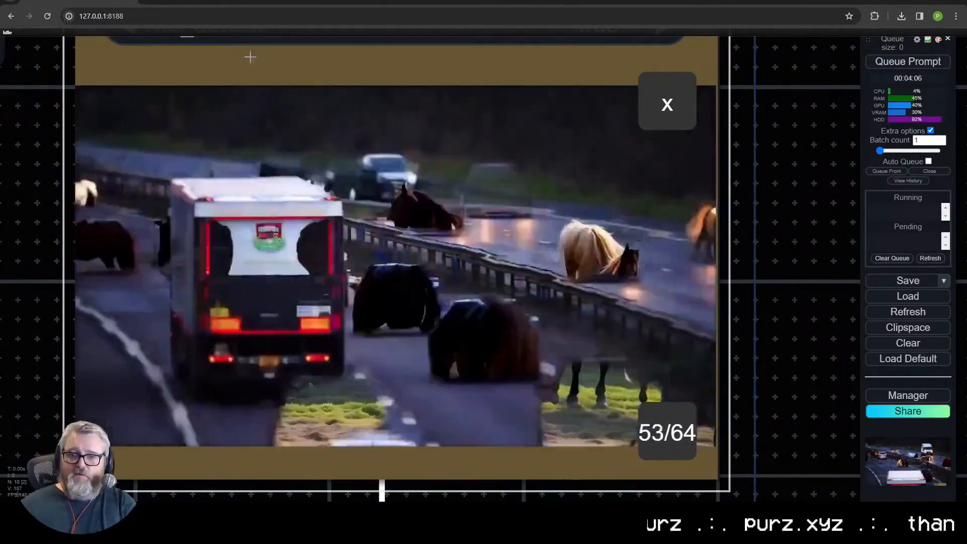
scroll(573, 267, down, 10)
- Connect a Load Video (Upload) IMAGE output to the image input of Apply ControlNet (Advanced)
drag(332, 330, 604, 333)
drag(541, 211, 542, 148)
drag(364, 351, 364, 352)
click(624, 303)
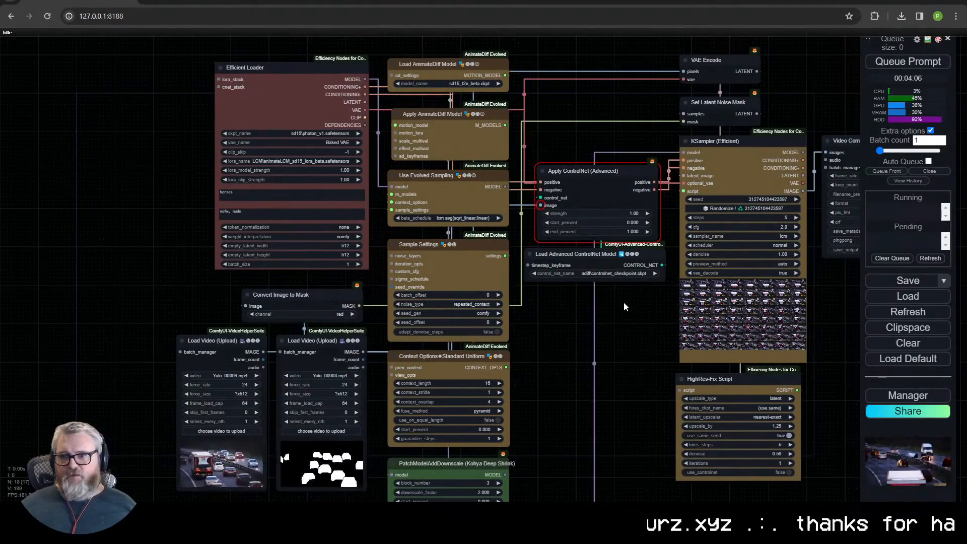
- Colour the Apply ControlNet (Advanced) node the same yellow-brown as the KSampler (Efficient) node
scroll(624, 303, up, 5)
drag(623, 303, 544, 202)
right_click(543, 304)
scroll(559, 347, down, 5)
scroll(458, 316, up, 3)
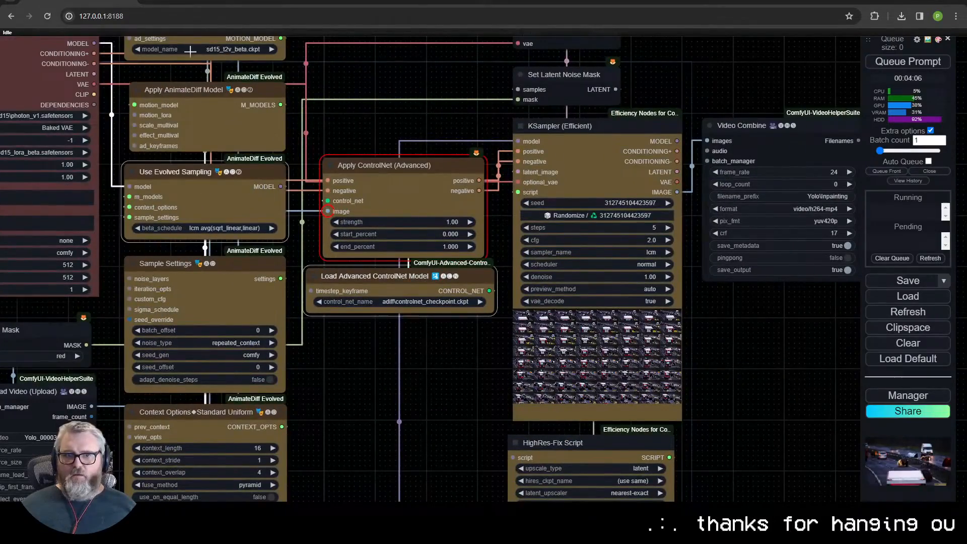
- Colour the Use Evolved Sampling, Load Advanced ControlNet Model and Load AnimateDiff Model nodes green
right_click(252, 187)
scroll(486, 172, down, 5)
scroll(513, 307, up, 6)
scroll(517, 242, down, 5)
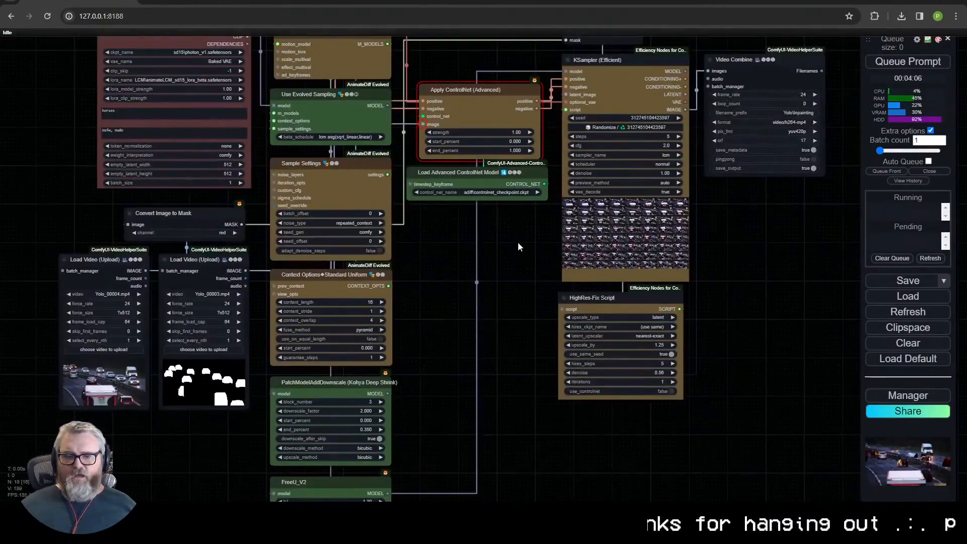
- Replace the Efficient Loader's positive prompt with "fire, smoke" and queue the workflow
scroll(569, 366, up, 3)
double_click(260, 231)
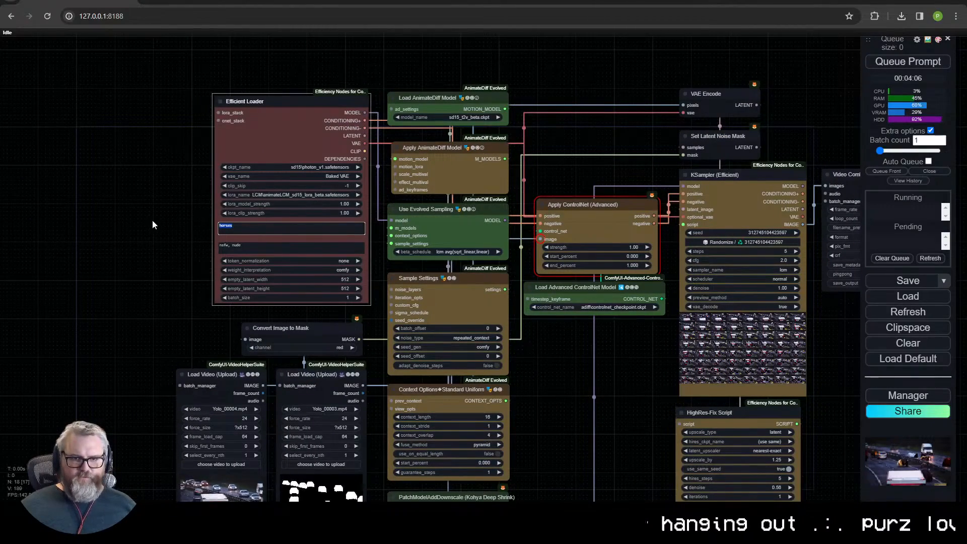
scroll(261, 219, up, 12)
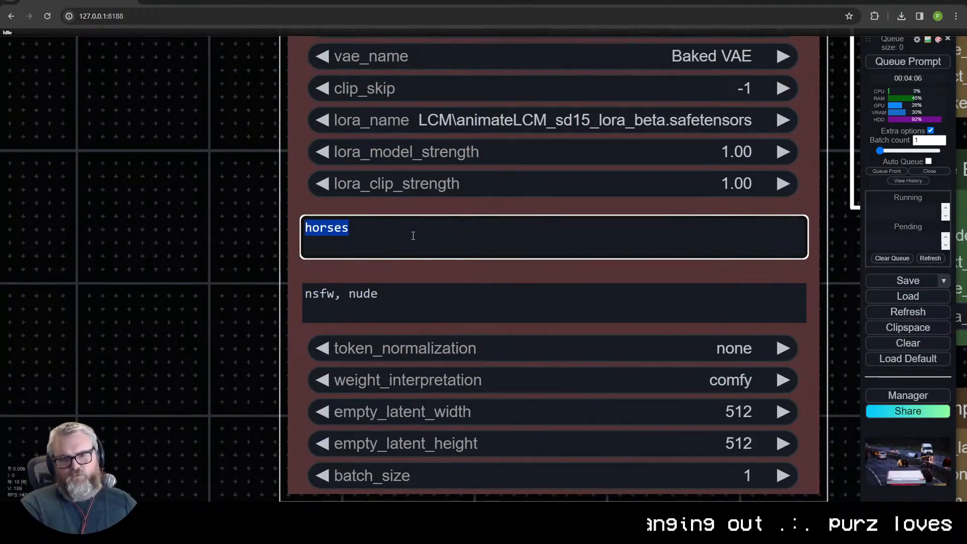
text(fire)
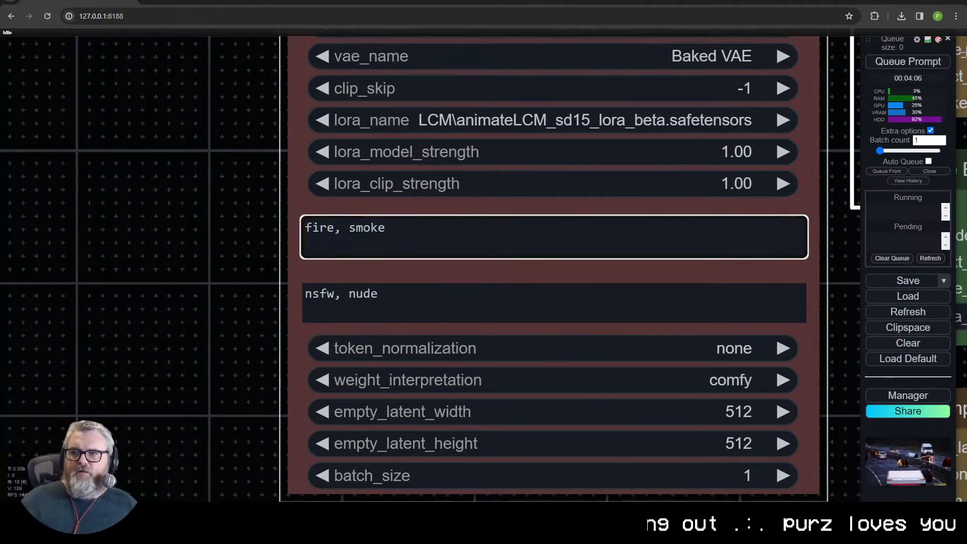
text(, smoke)
click(930, 66)
- Examine the ControlNet nodes, the car mask video and the KSampler (Efficient) while the queued workflow runs
scroll(630, 319, down, 12)
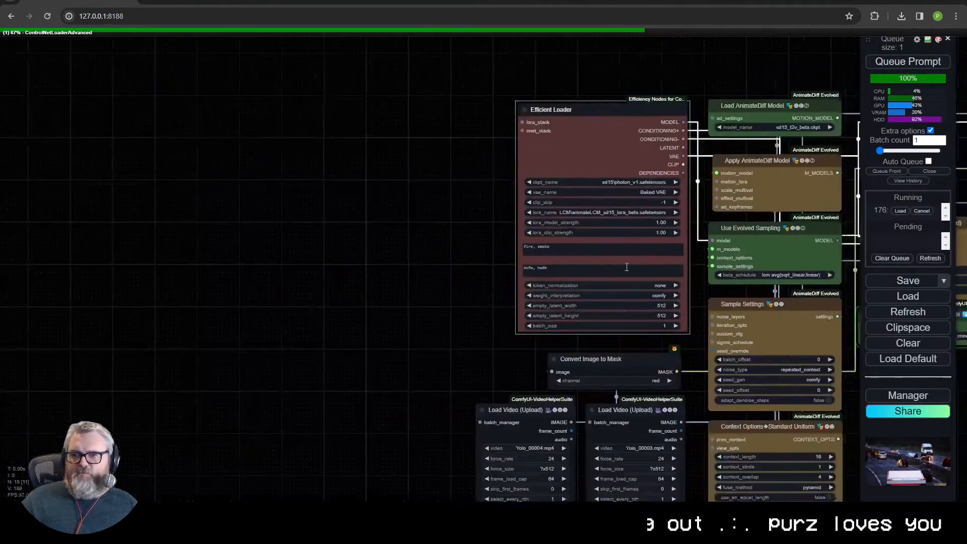
scroll(630, 319, up, 6)
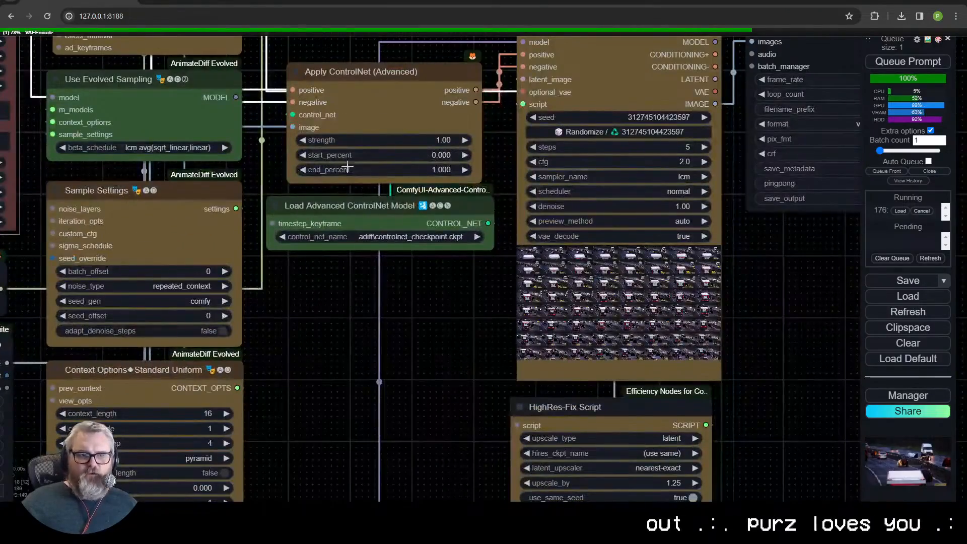
scroll(403, 313, down, 3)
drag(419, 319, 715, 193)
scroll(358, 405, up, 14)
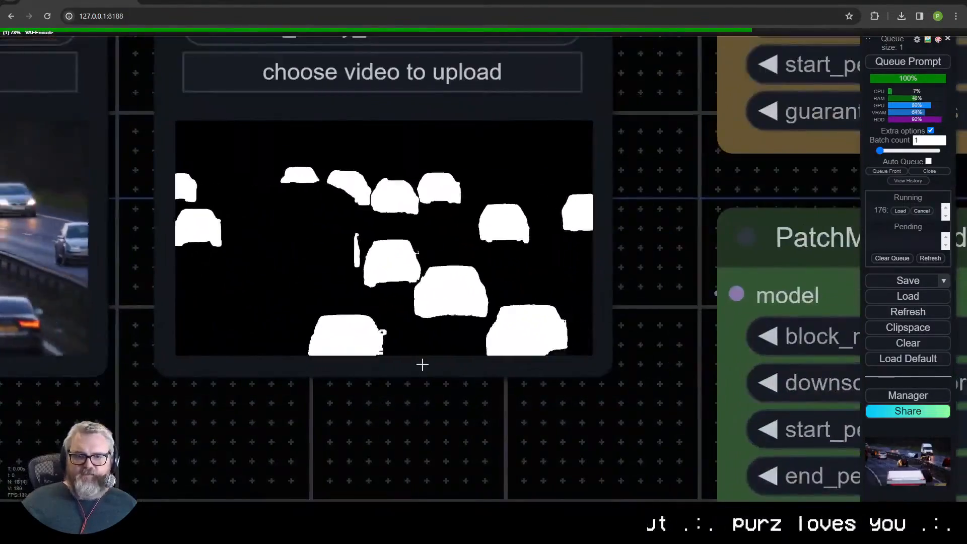
scroll(422, 365, down, 15)
drag(649, 367, 491, 361)
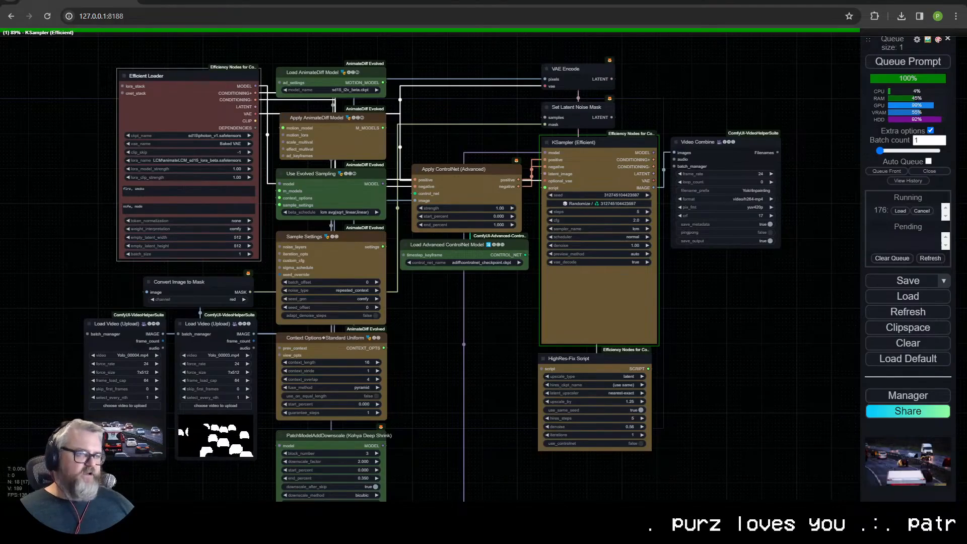
scroll(443, 315, up, 5)
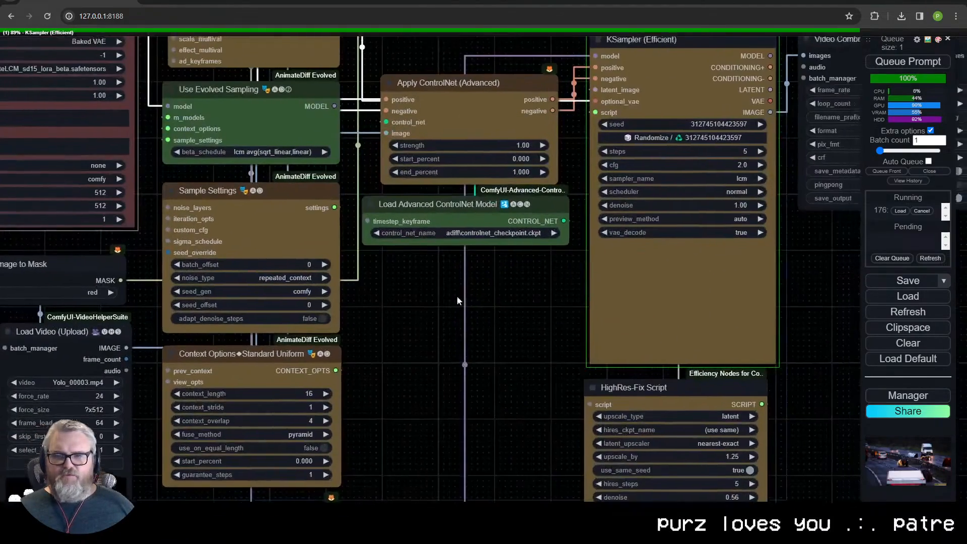
drag(474, 293, 304, 346)
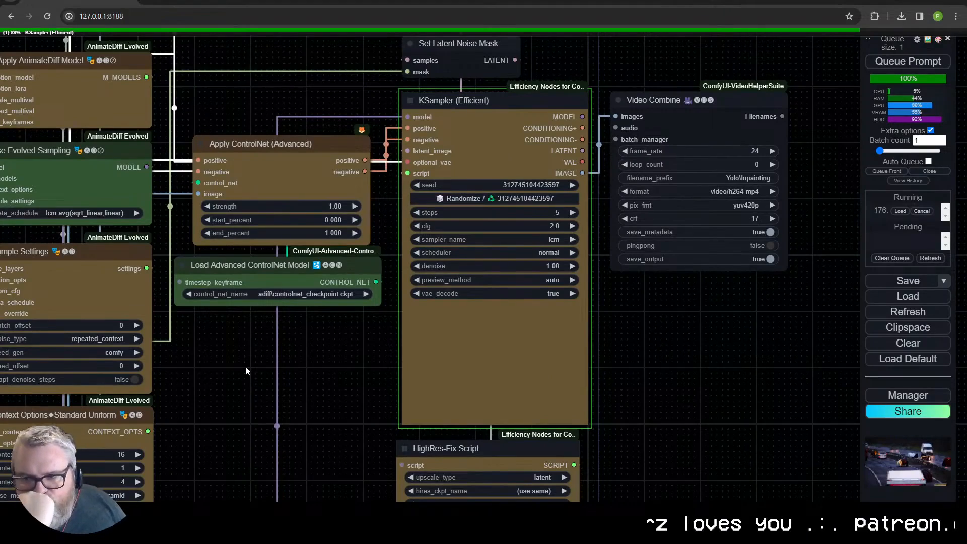
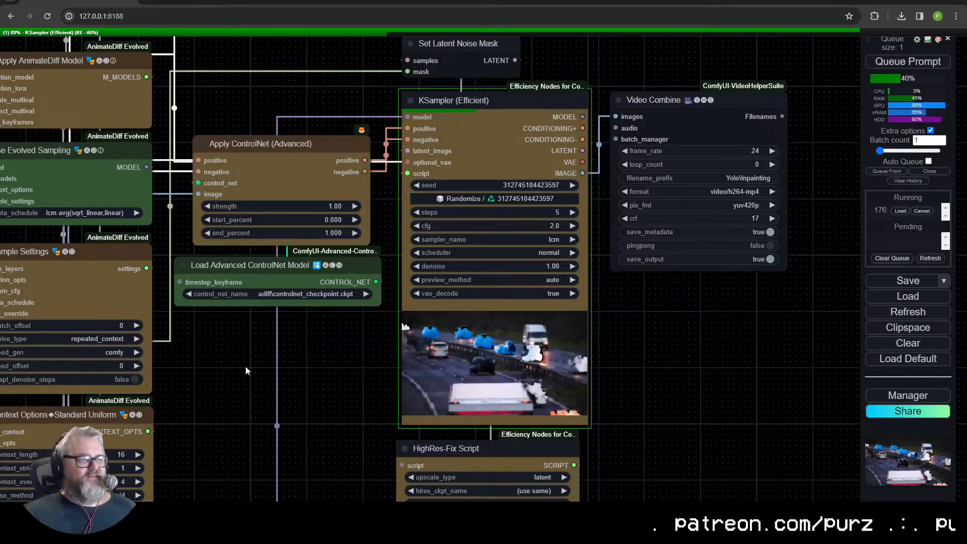
- Examine the car mask video in the Load Video (Upload) node while the queued workflow runs
drag(237, 382, 405, 297)
scroll(405, 296, up, 1)
scroll(405, 296, up, 15)
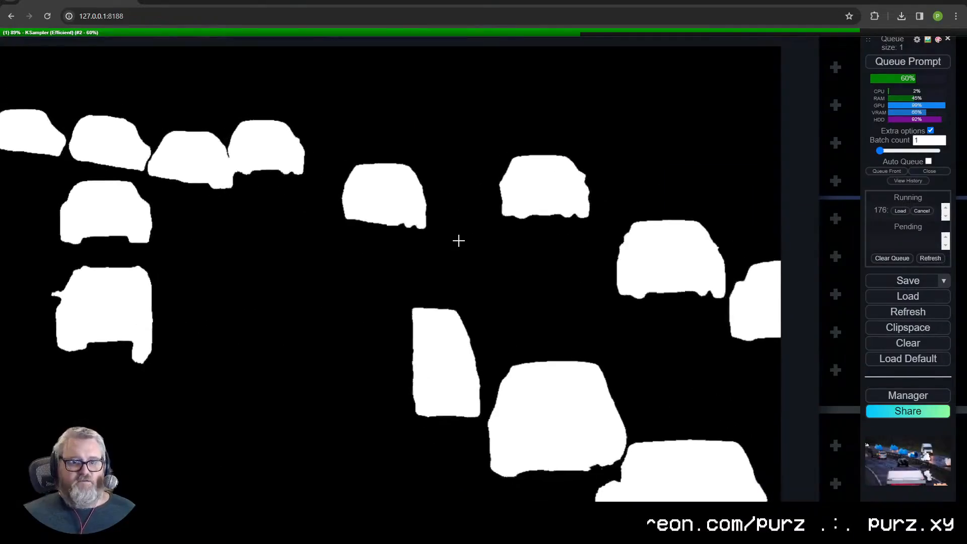
scroll(458, 240, down, 19)
drag(479, 402, 376, 337)
drag(653, 355, 574, 423)
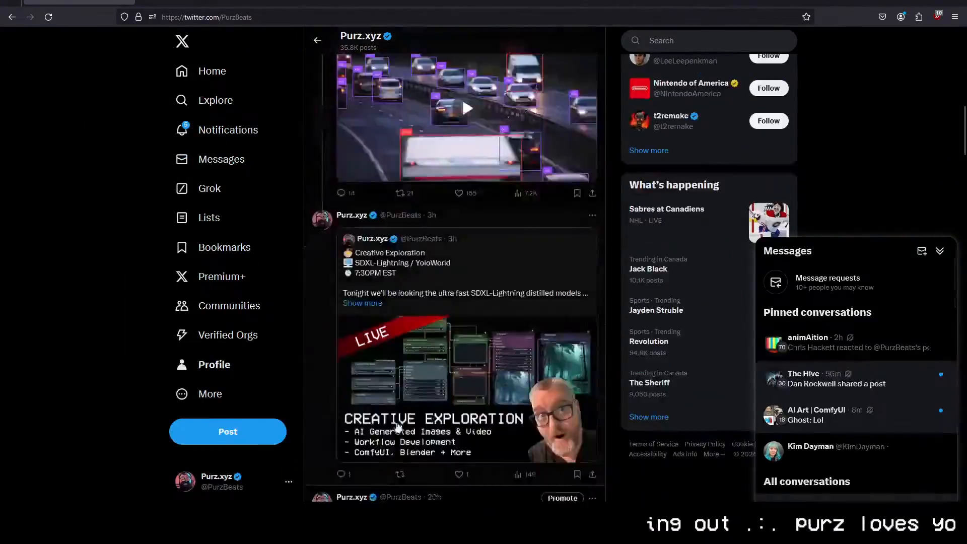
- Switch to the X profile page, look through the posted videos and play the forest video full screen
scroll(387, 394, down, 15)
scroll(387, 394, down, 10)
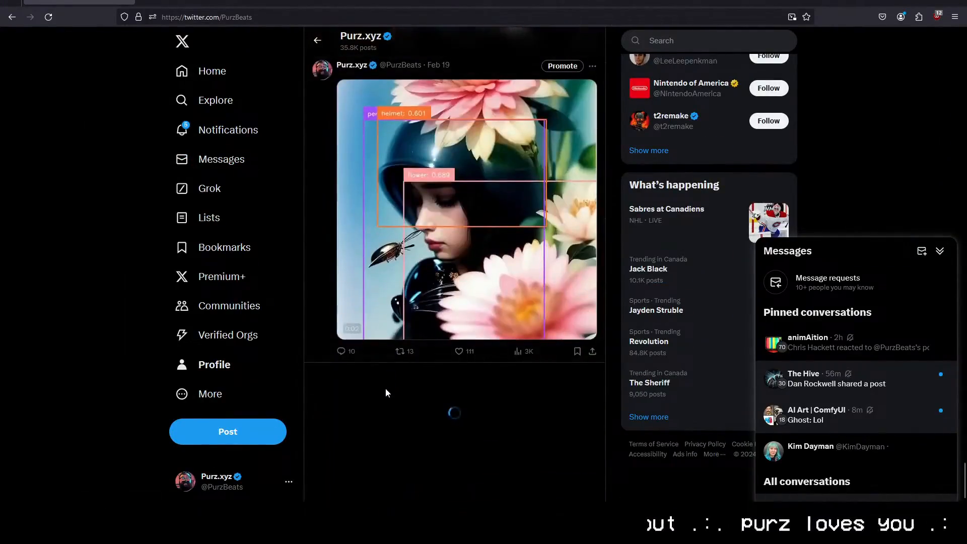
scroll(387, 394, down, 10)
click(585, 238)
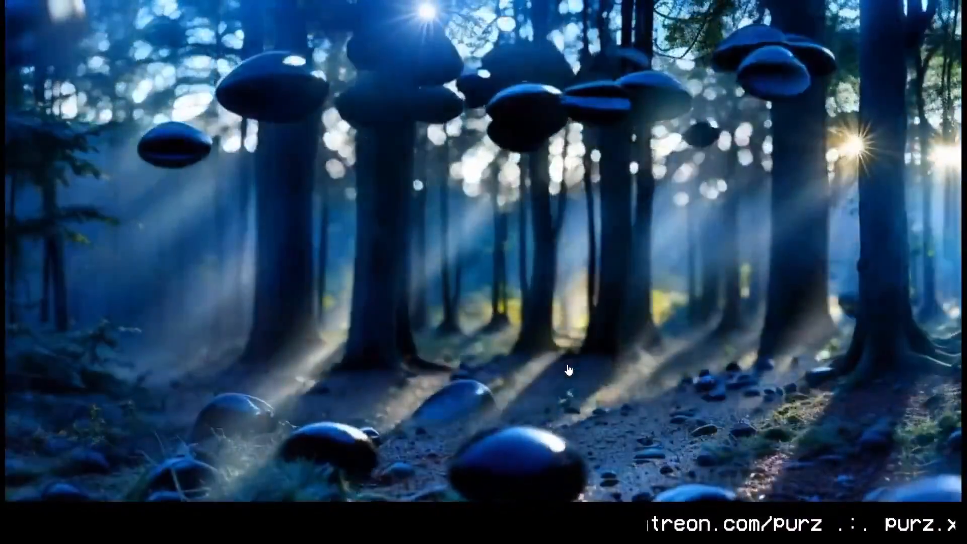
key(Escape)
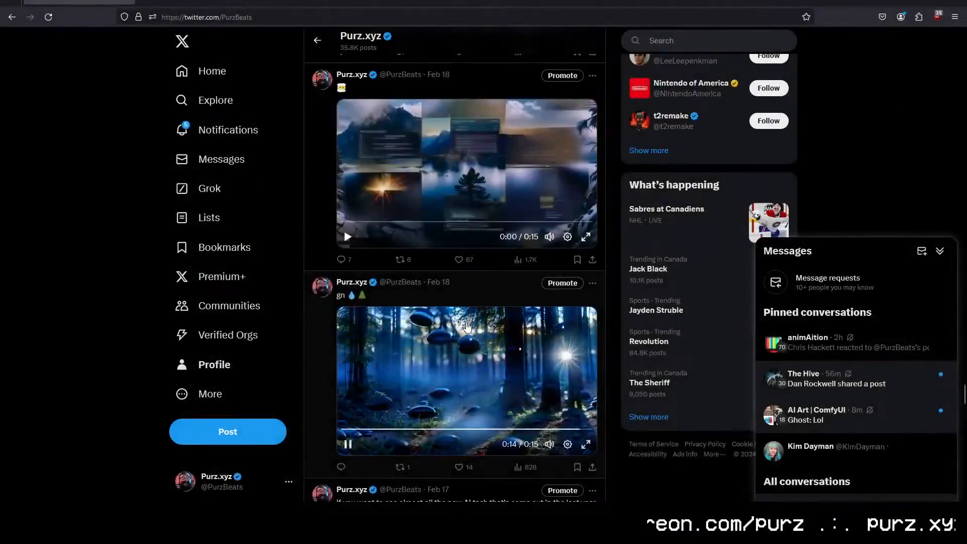
scroll(467, 327, up, 15)
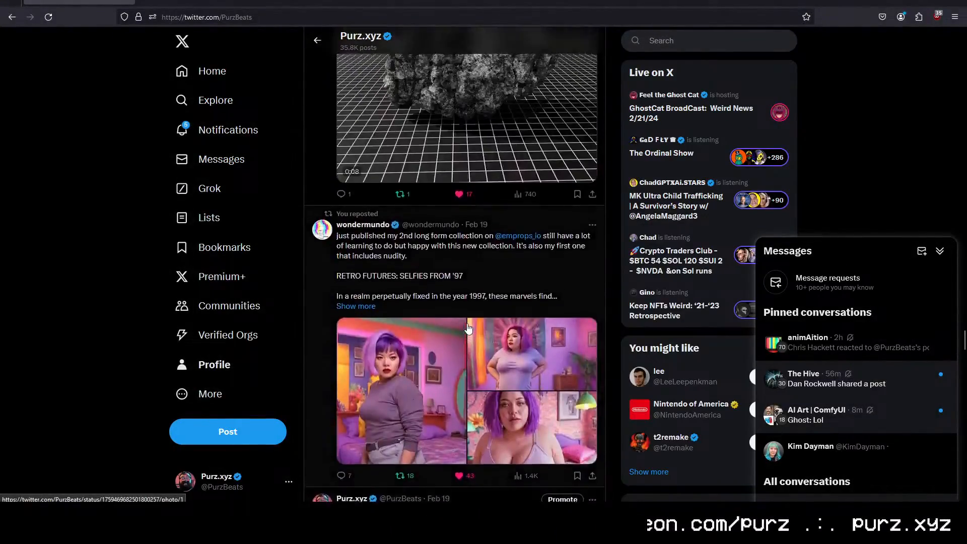
scroll(467, 327, up, 15)
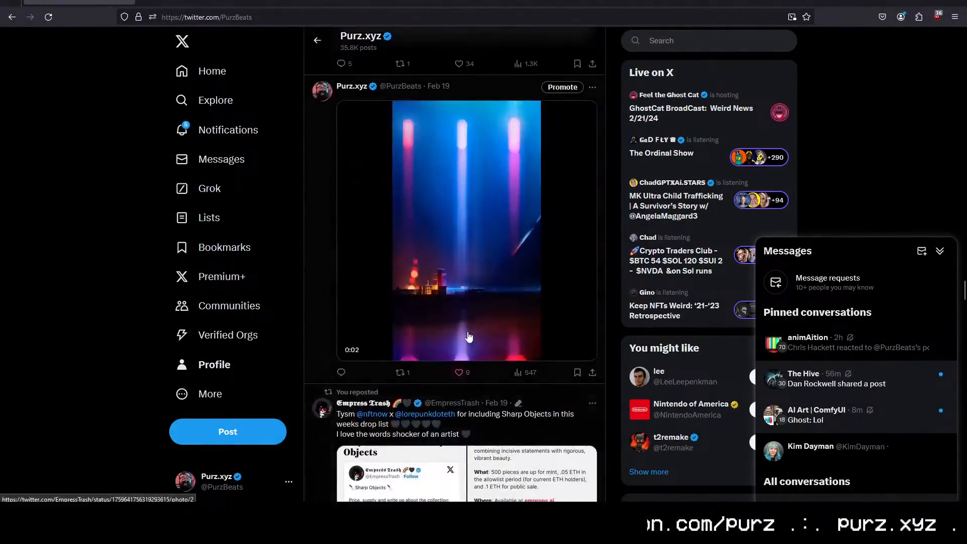
scroll(468, 337, down, 10)
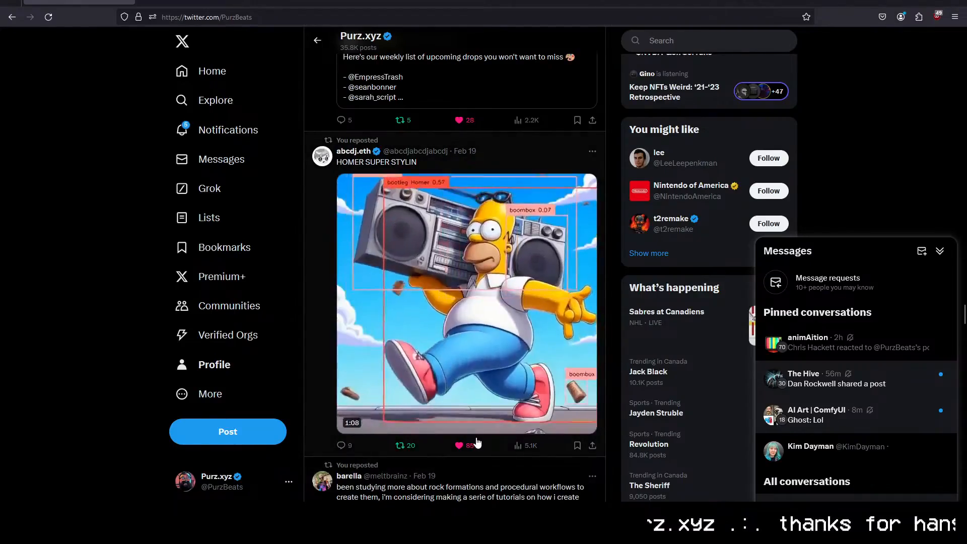
scroll(478, 442, up, 15)
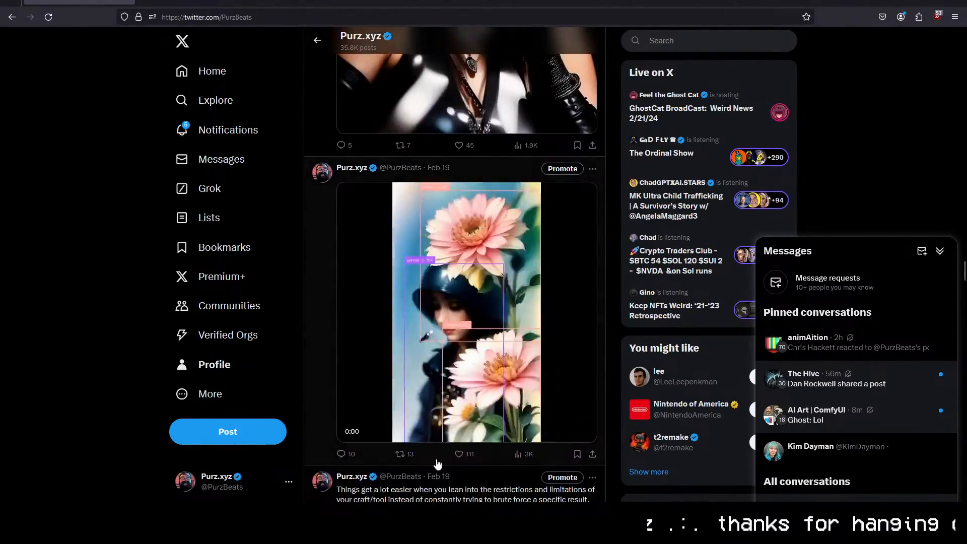
scroll(437, 463, up, 10)
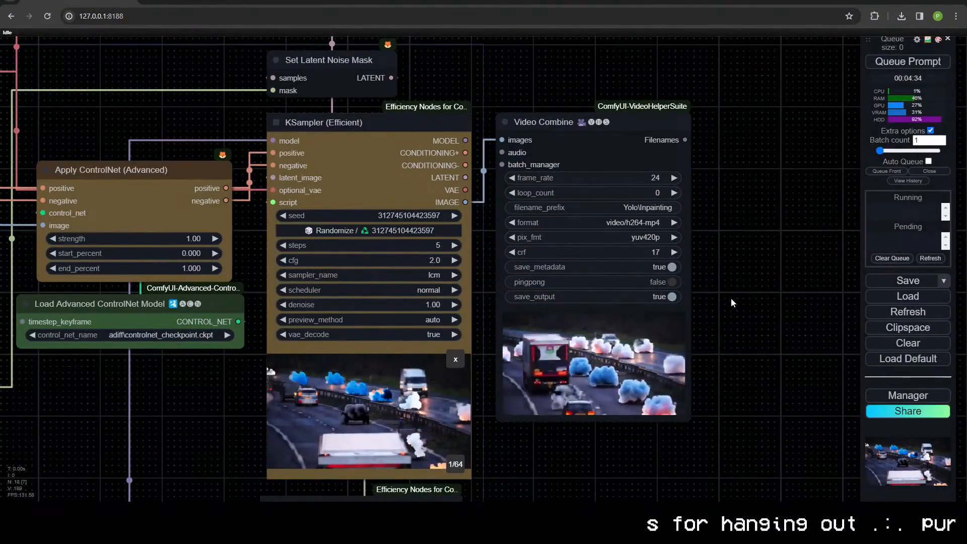
- Switch back to ComfyUI and watch the fire and smoke video in the Video Combine node
scroll(726, 391, up, 5)
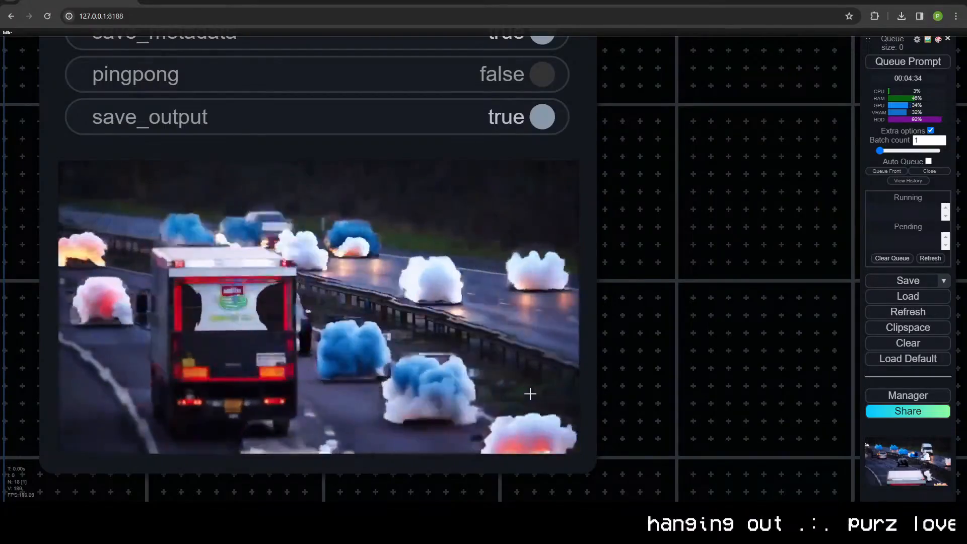
scroll(524, 393, down, 5)
scroll(651, 388, down, 3)
- Bypass the HighRes-Fix Script, PatchModelAddDownscale (Kohya Deep Shrink) and FreeU_V2 nodes and queue the workflow
drag(652, 390, 688, 280)
click(524, 348)
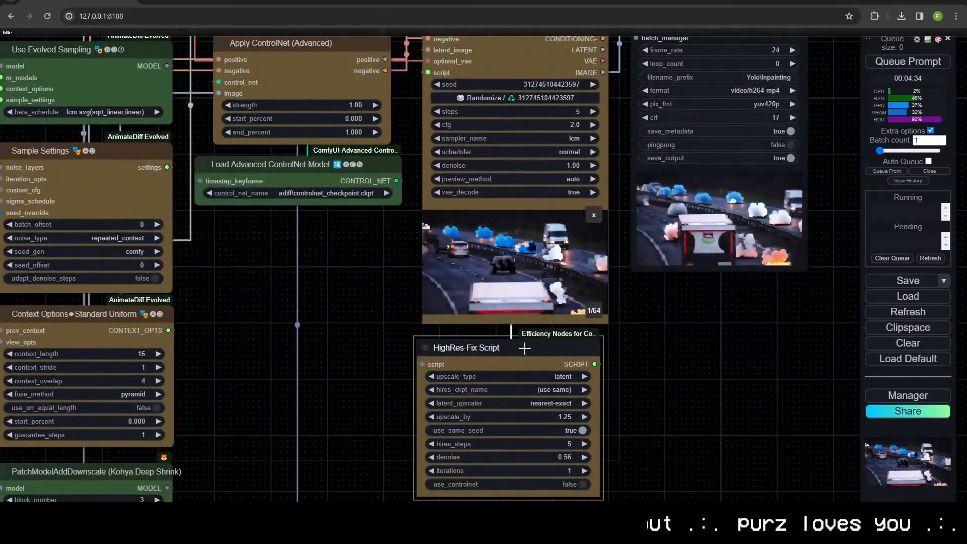
key(ctrl+b)
drag(292, 329, 539, 170)
click(325, 340)
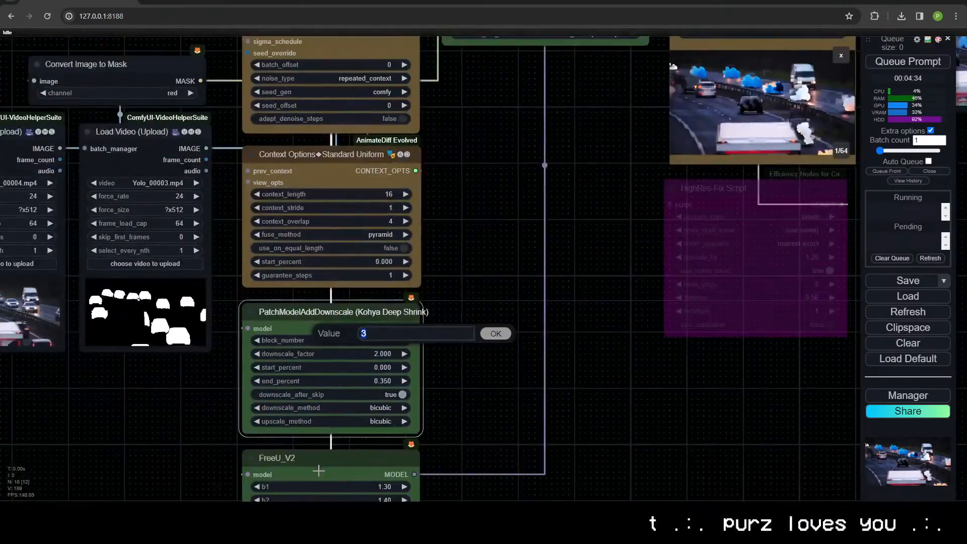
key(ctrl+b)
click(360, 465)
key(ctrl+b)
drag(595, 308, 302, 436)
scroll(303, 436, down, 5)
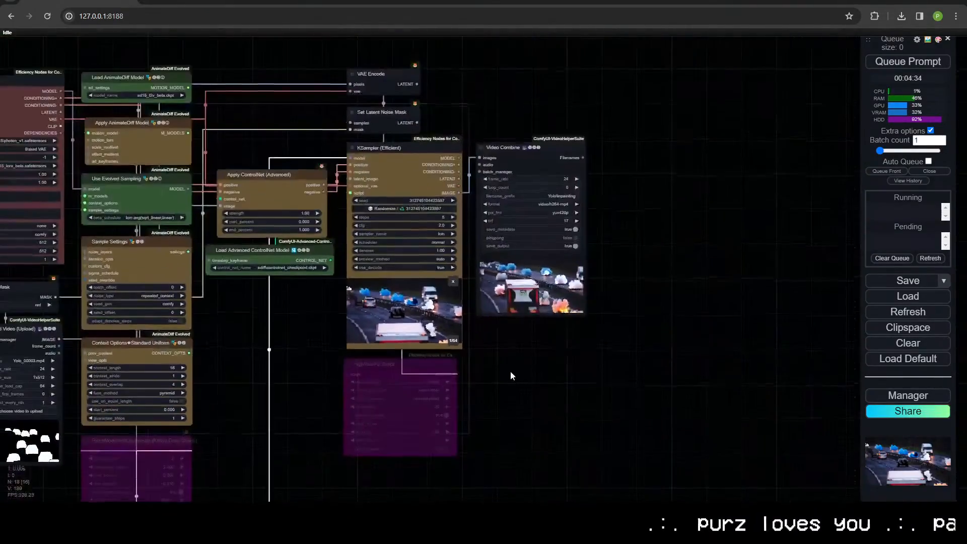
click(907, 62)
- Watch the Video Combine preview up close while the run without the bypassed nodes completes
scroll(710, 265, up, 4)
scroll(727, 290, up, 10)
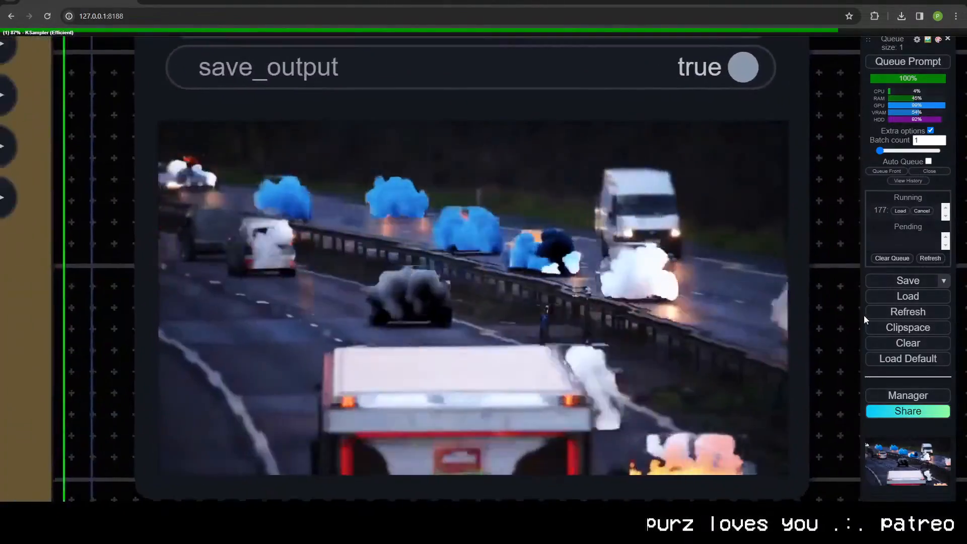
drag(856, 314, 829, 311)
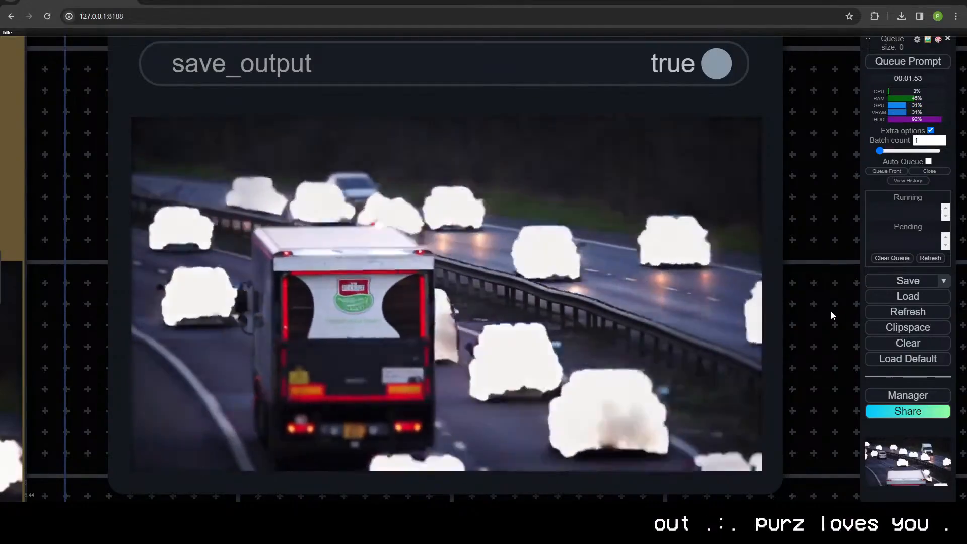
- Replace the Efficient Loader's positive prompt with "water, wave" and add an Invert Image node for the car mask video
scroll(608, 324, down, 6)
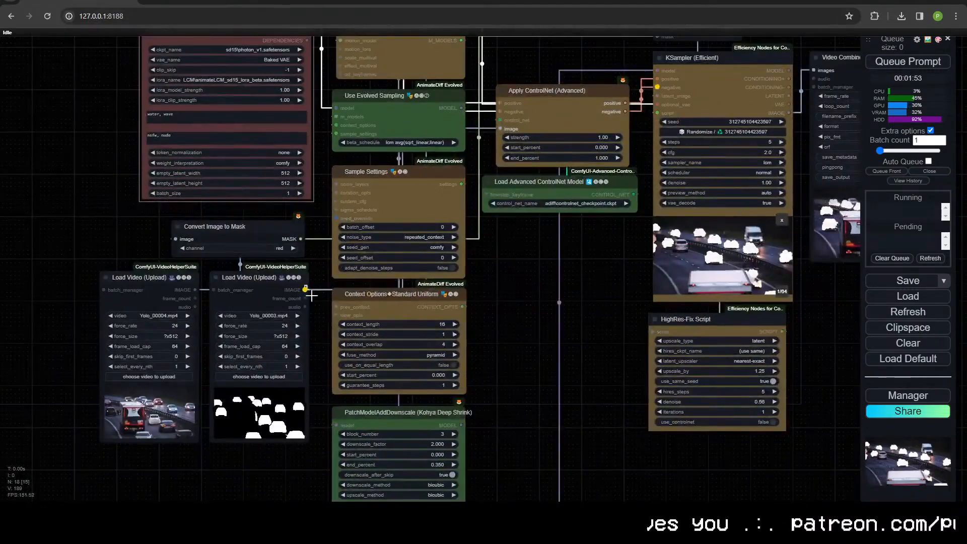
double_click(262, 421)
text(invert)
key(Return)
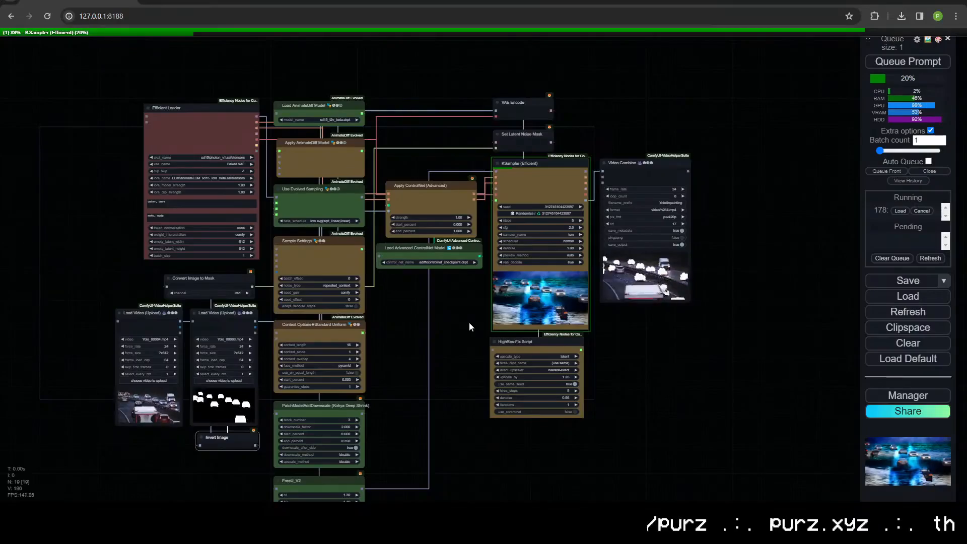
scroll(582, 341, up, 5)
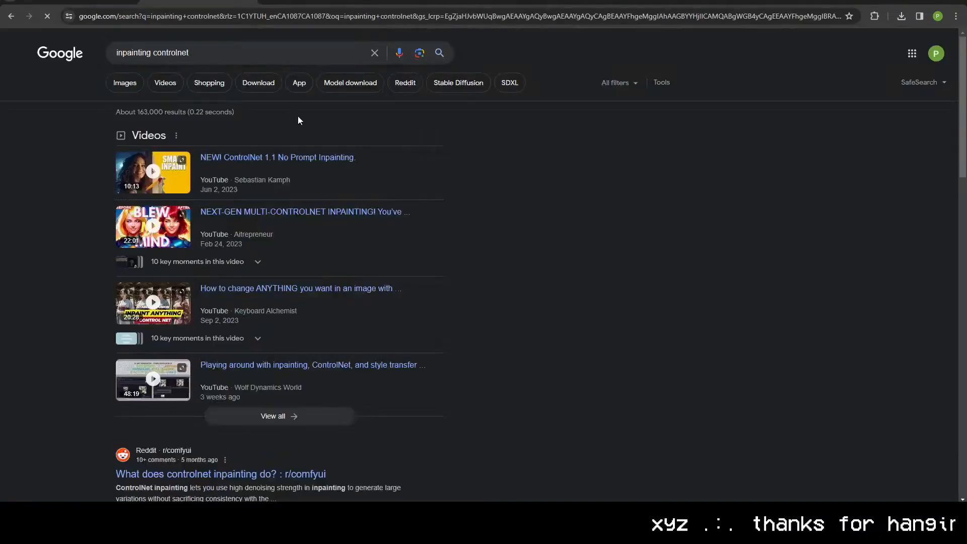
- Look through the example images in the ControlNetInpaint GitHub repository and related ControlNet inpainting pages
scroll(334, 231, down, 7)
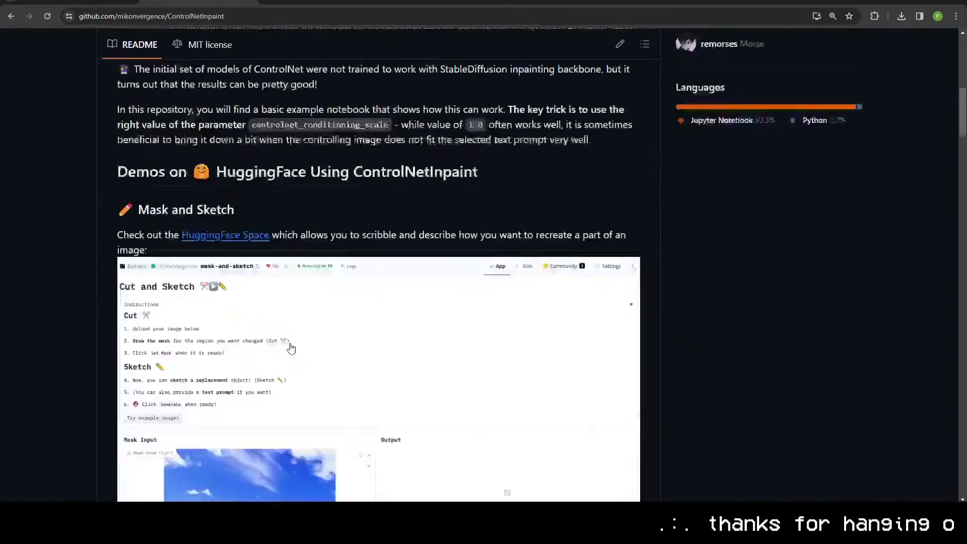
scroll(288, 288, down, 20)
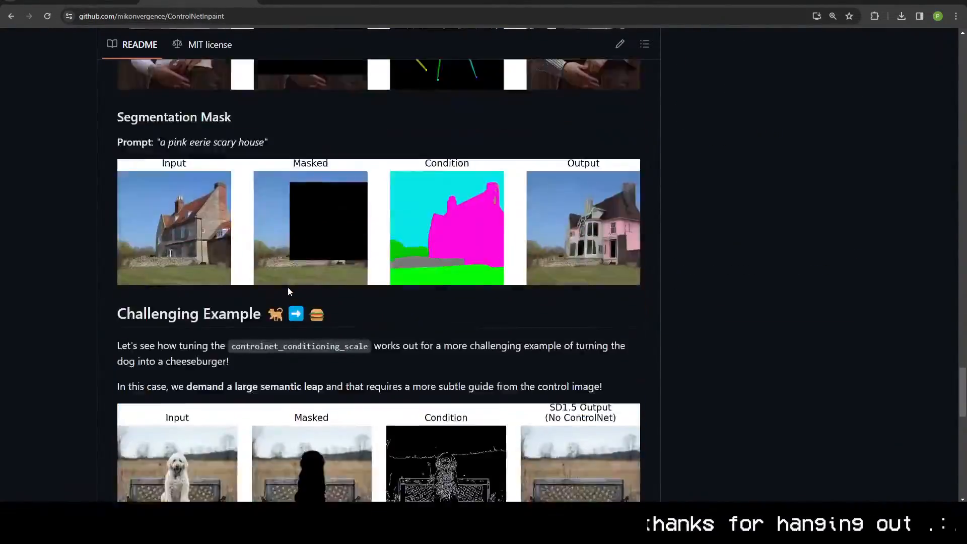
key(ctrl+l)
click(92, 192)
key(alt+Left)
click(197, 481)
key(ctrl+l)
click(35, 261)
scroll(256, 273, down, 12)
scroll(374, 287, down, 20)
scroll(367, 283, up, 7)
scroll(370, 282, down, 9)
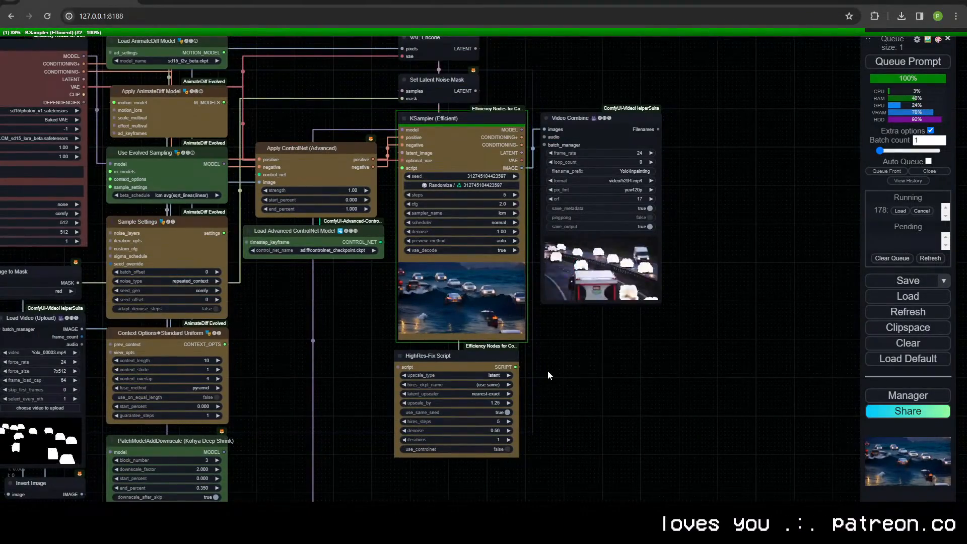
- Set the Apply ControlNet (Advanced) strength to 0.00 and queue the workflow again
scroll(655, 290, up, 14)
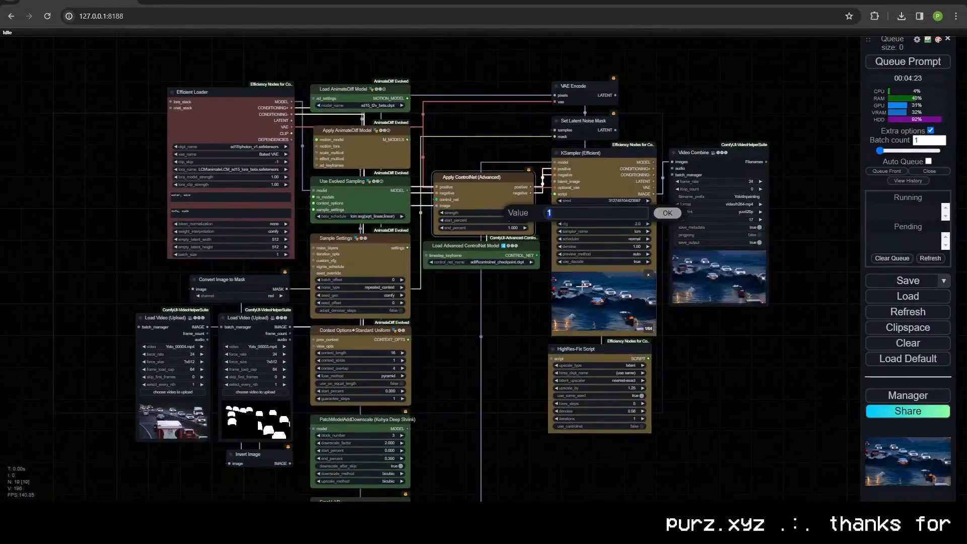
click(908, 61)
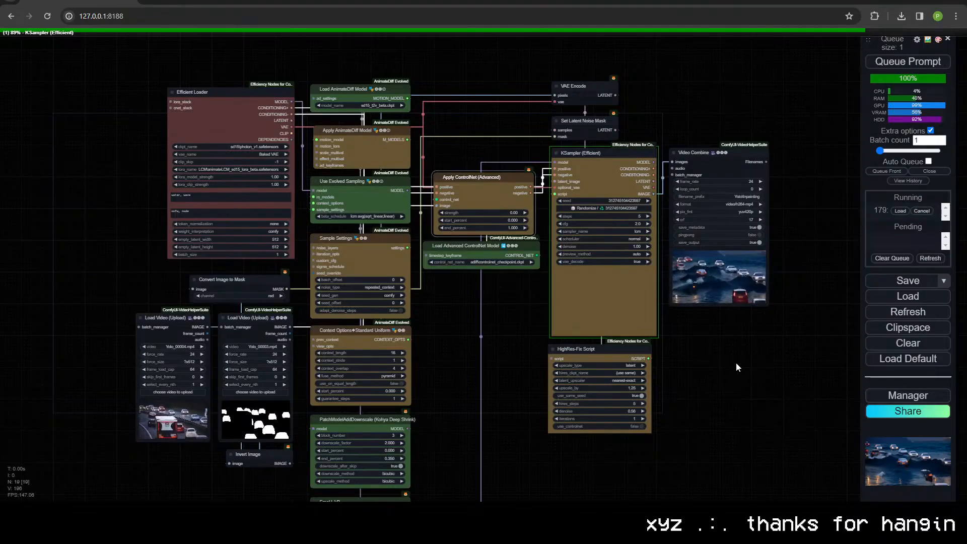
- Compare the video of cars on waves in the Video Combine node before and after the zero-strength ControlNet run
scroll(733, 342, up, 15)
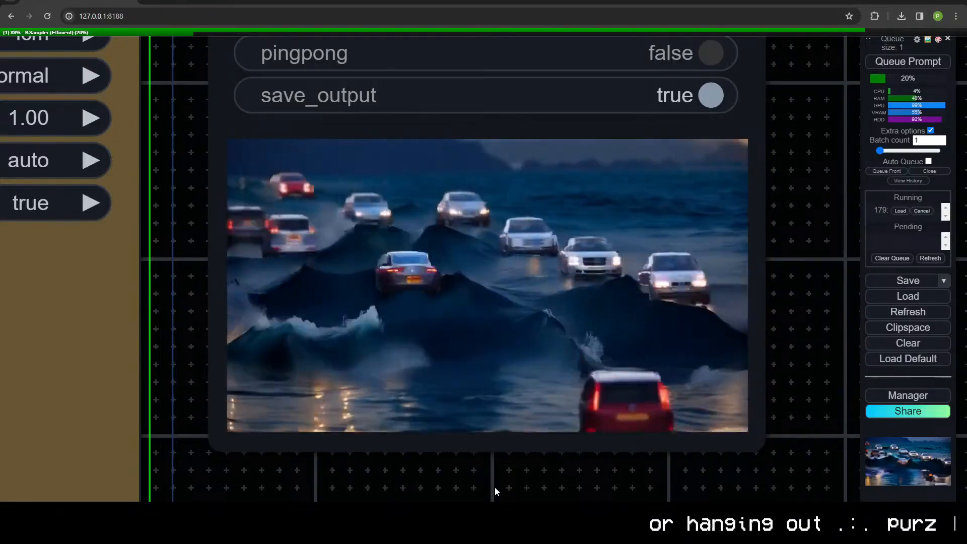
scroll(494, 486, down, 10)
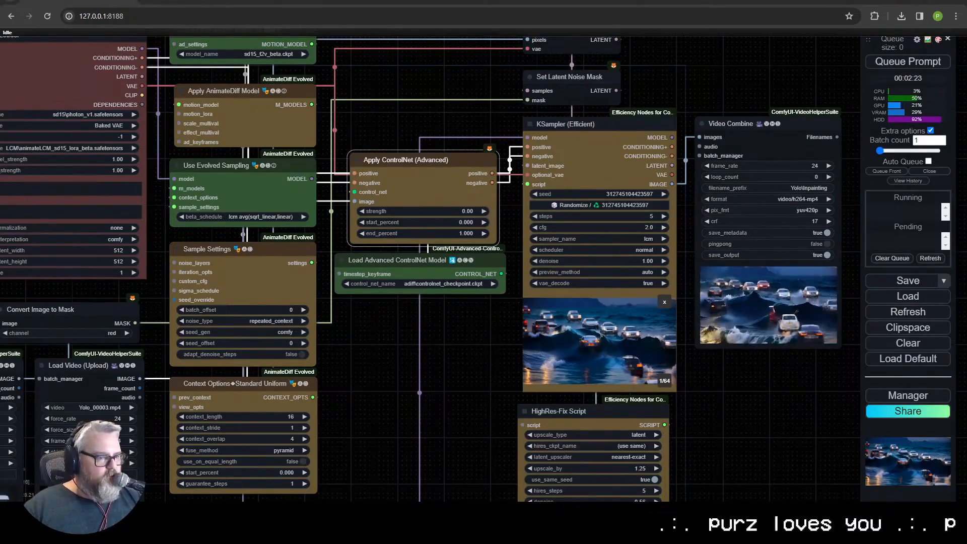
drag(774, 362, 465, 453)
scroll(466, 439, up, 17)
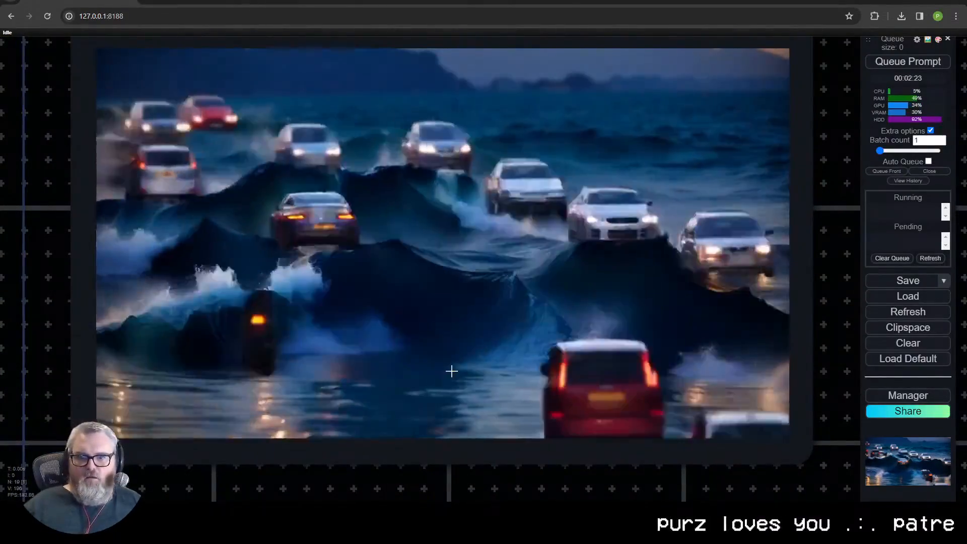
scroll(441, 333, down, 12)
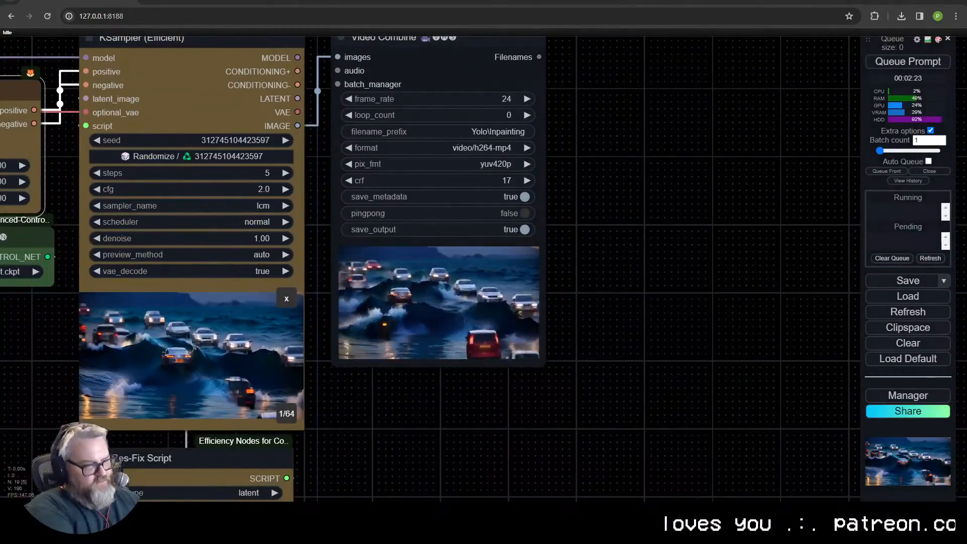
- Search the web for controlgif, open the crystallee-ai/controlGIF repository and open its ControlNet model download page
key(ctrl+t)
text(contro)
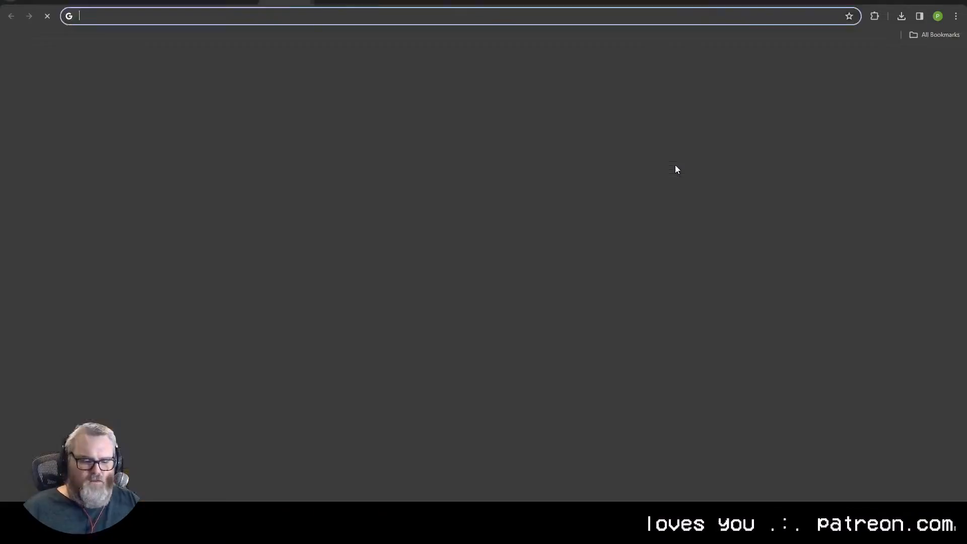
text(lgif)
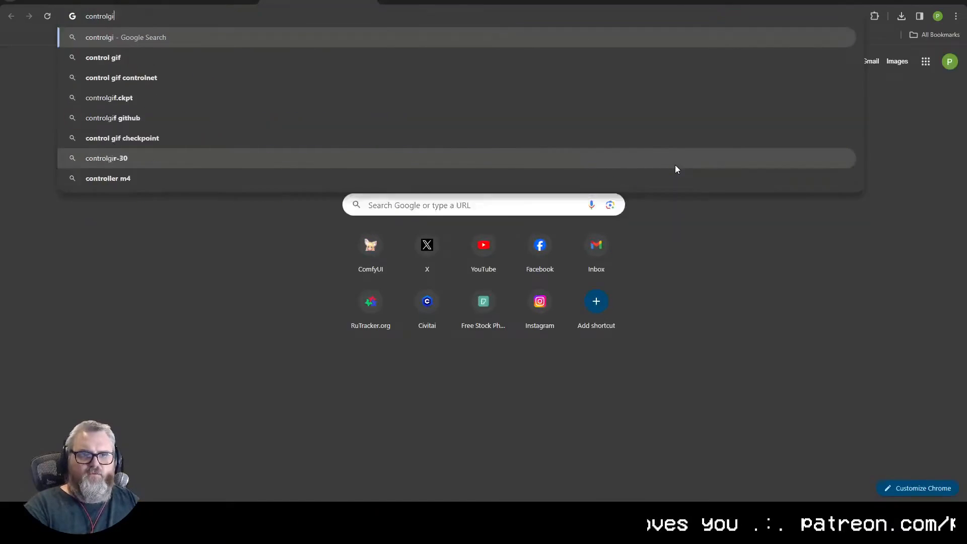
click(675, 165)
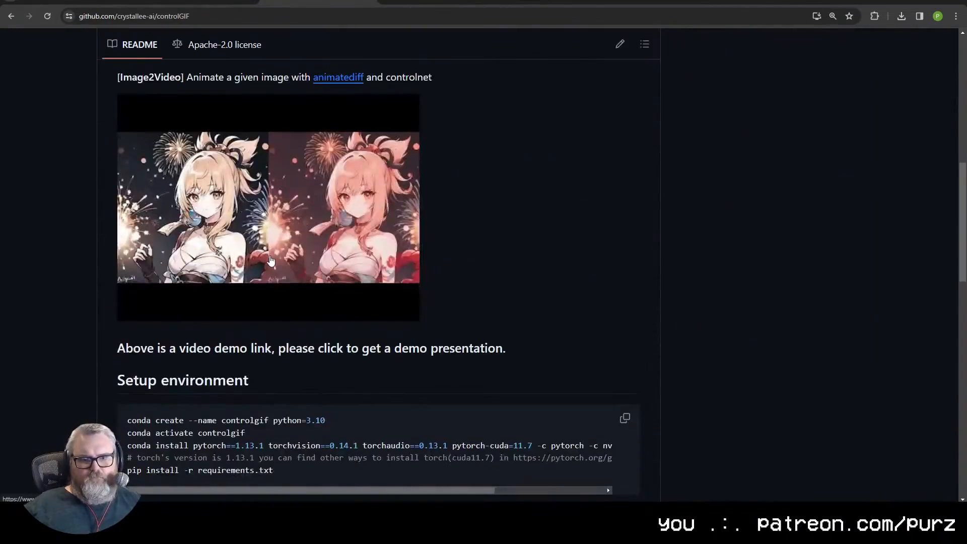
scroll(322, 315, down, 7)
scroll(322, 317, down, 2)
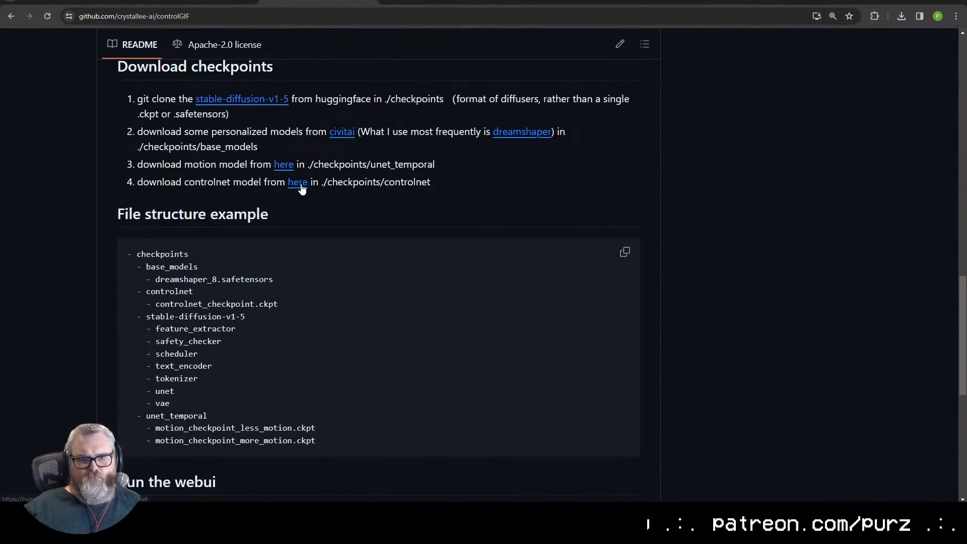
middle_click(299, 183)
click(436, 2)
click(181, 138)
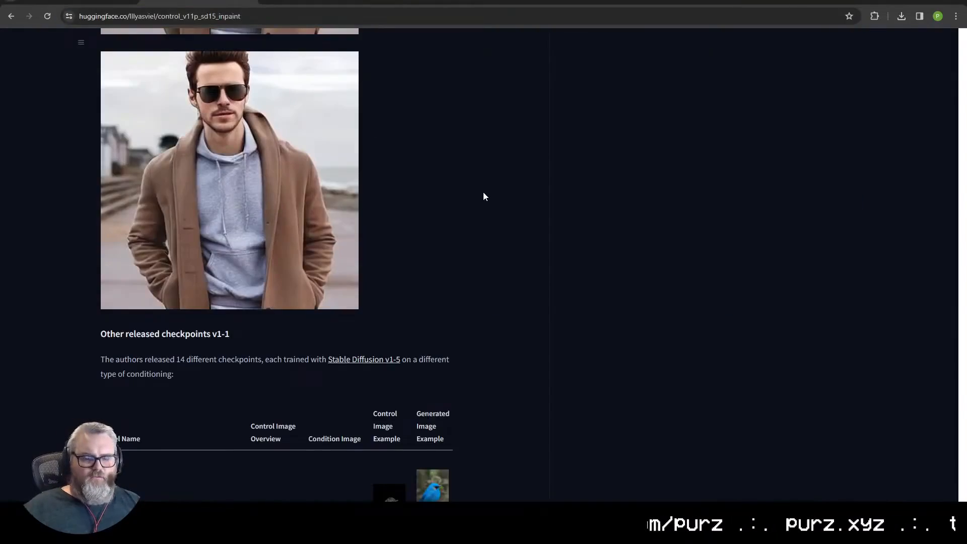
- Run a new web search for "controlgif" and look through the results
key(ctrl+t)
text(controlgif)
key(Return)
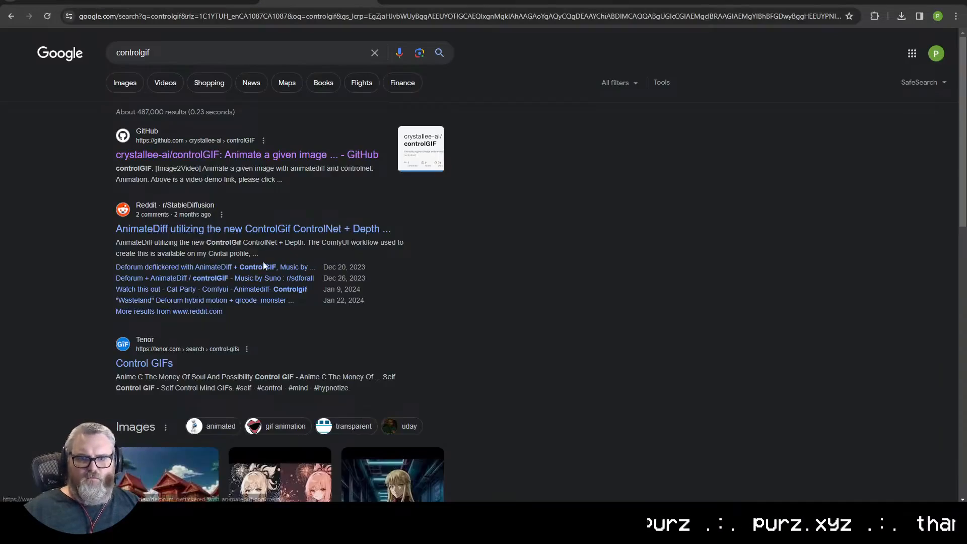
scroll(337, 309, down, 10)
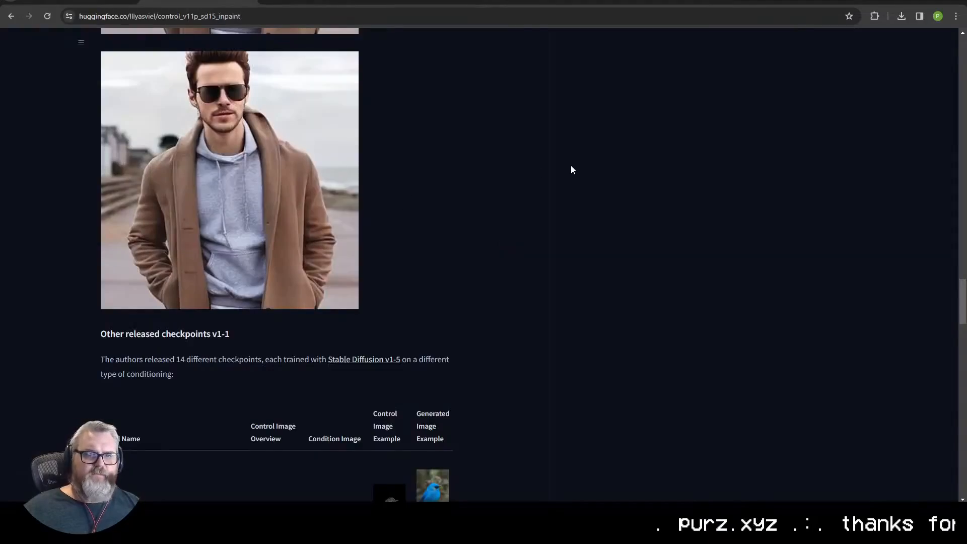
scroll(525, 209, up, 1)
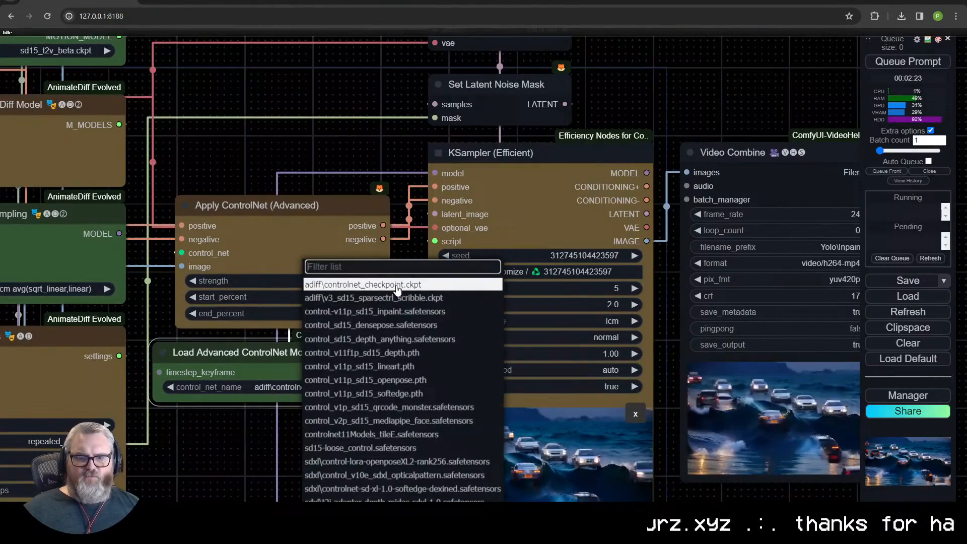
- Keep adiff\controlnet_checkpoint.ckpt as the model in the Load Advanced ControlNet Model node and review the node graph
click(397, 286)
drag(303, 336, 609, 377)
scroll(323, 302, down, 4)
scroll(360, 405, down, 1)
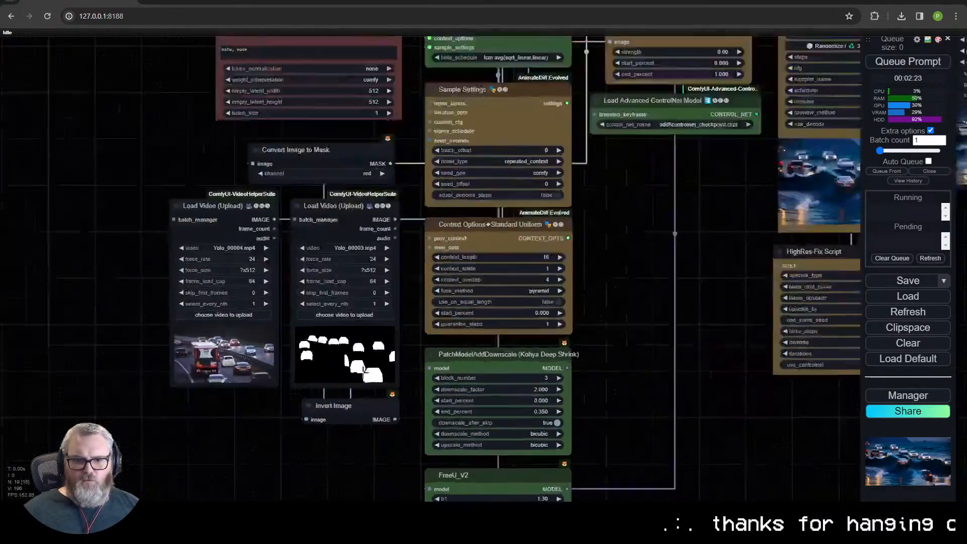
- Save the current workflow under the name "Inpainting Adiff"
scroll(361, 403, up, 3)
scroll(673, 244, down, 4)
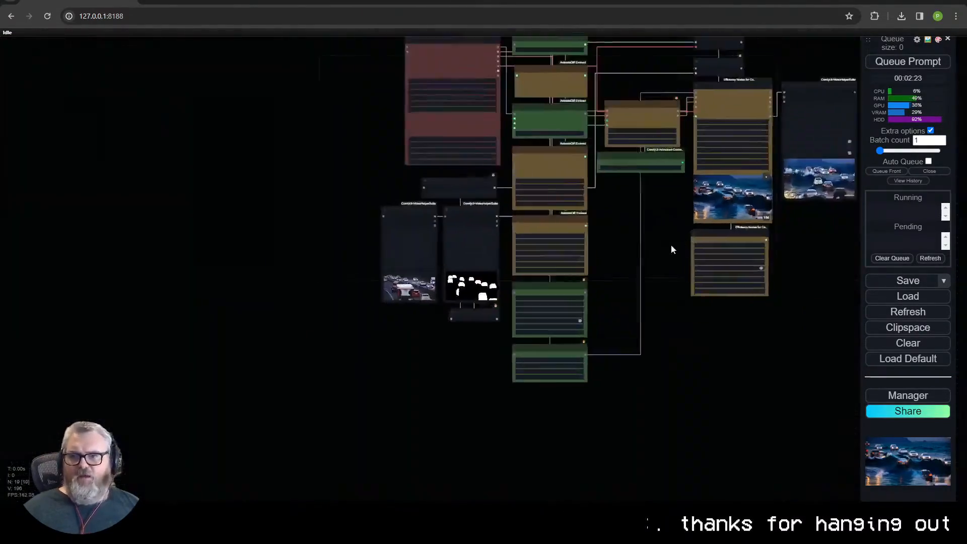
scroll(515, 294, up, 4)
click(910, 281)
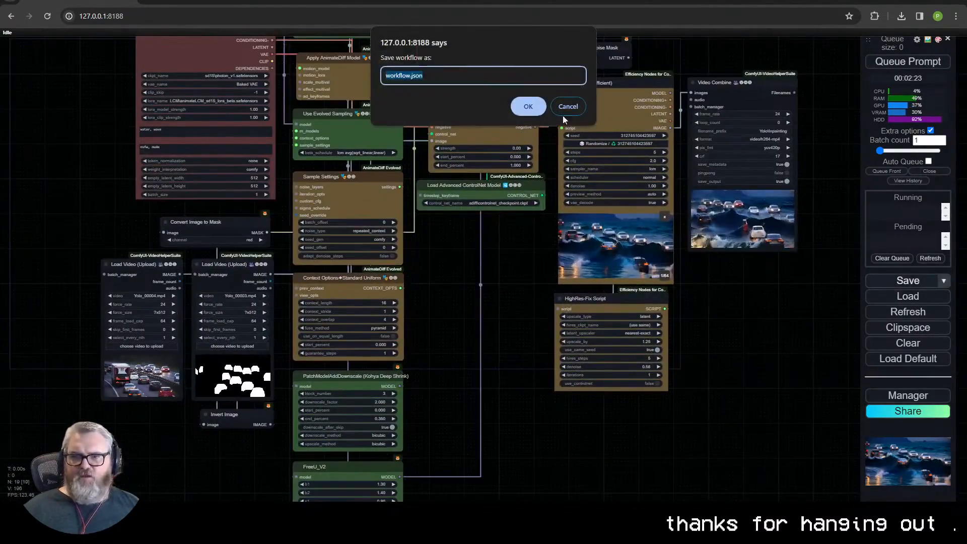
text(Inpainting Adiff Animate)
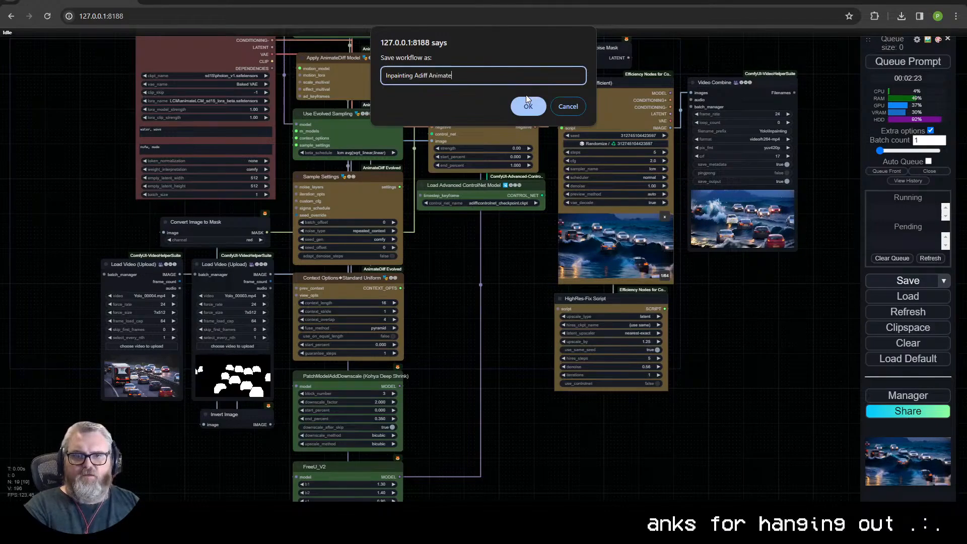
click(527, 105)
scroll(119, 220, down, 4)
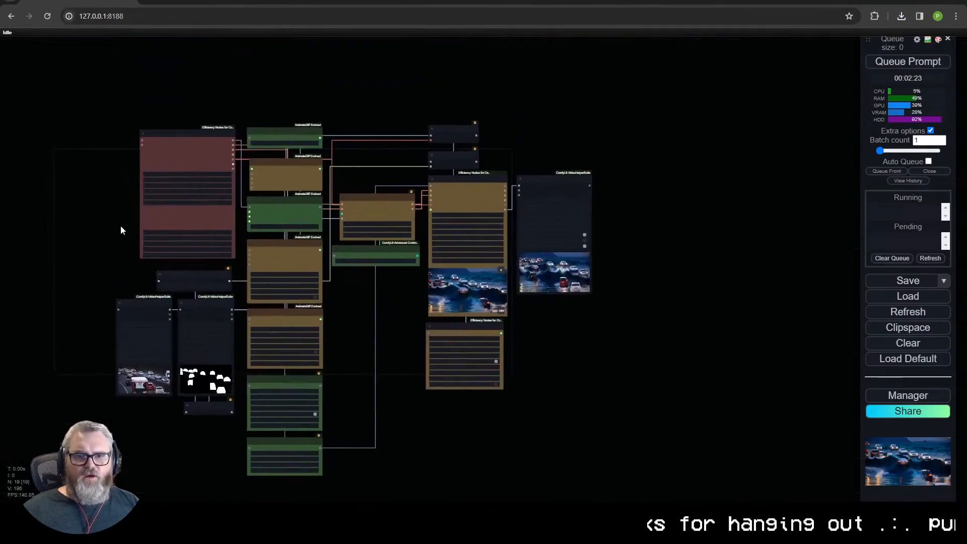
- Open the same 127.0.0.1:8188 address in a new browser tab and clear the workflow loaded there
click(154, 16)
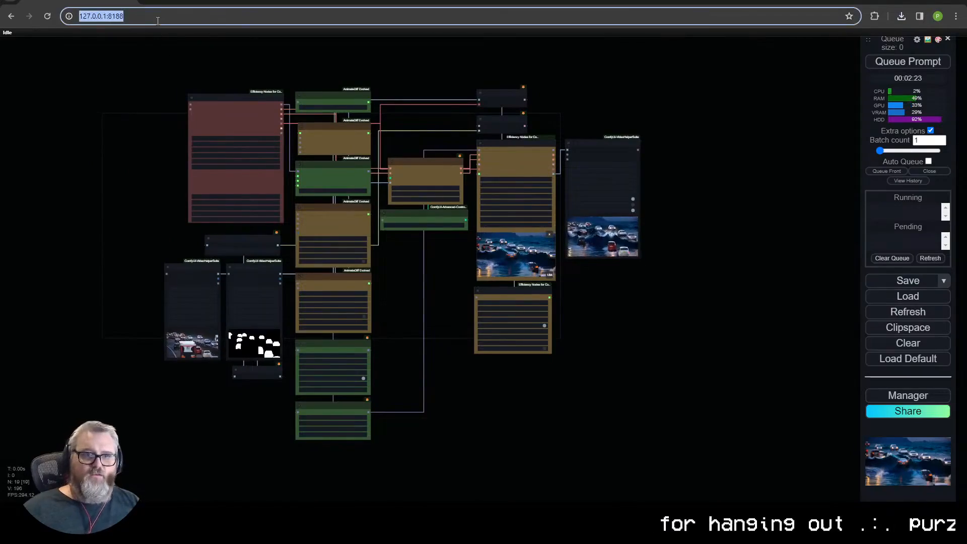
key(ctrl+c)
key(ctrl+t)
key(ctrl+v)
key(Return)
click(919, 407)
click(527, 78)
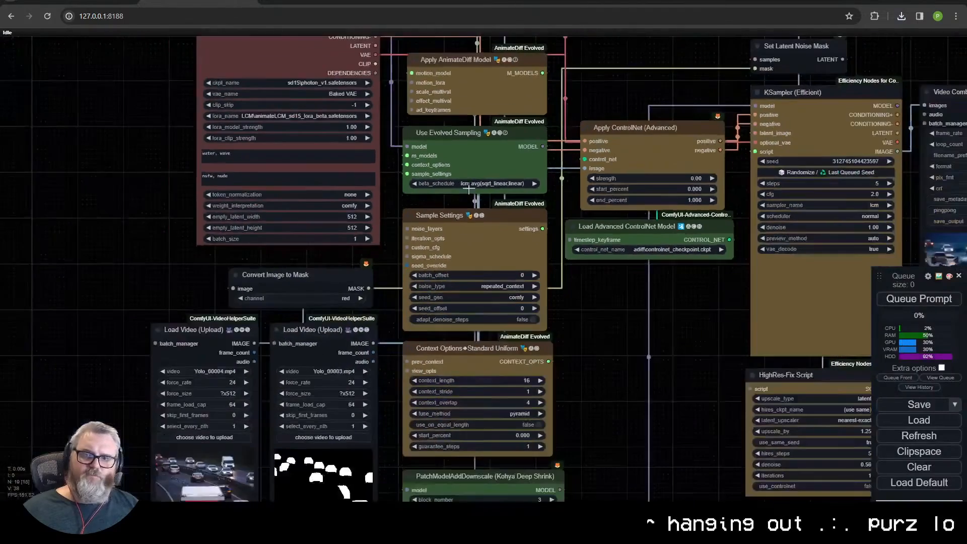
click(918, 466)
click(542, 84)
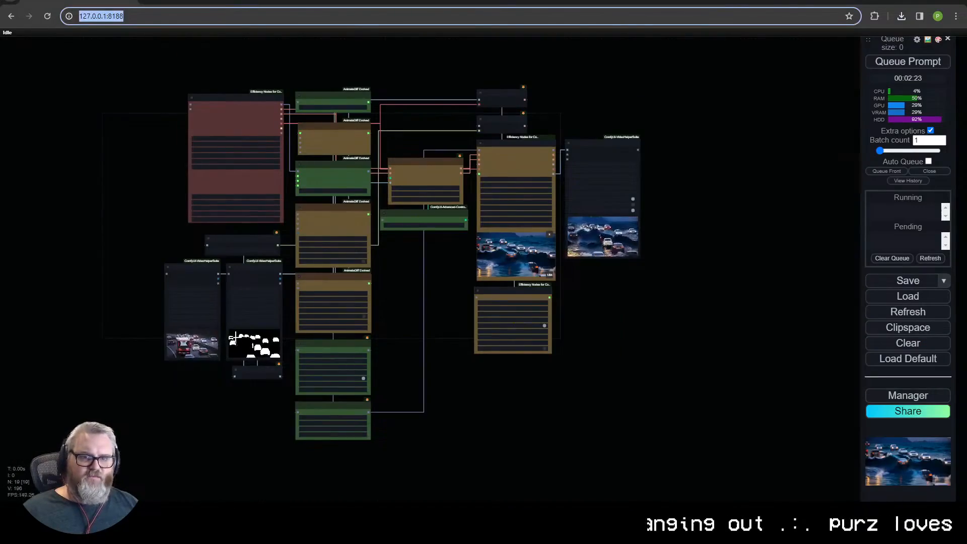
- Add a Yoloworld ESAM node to the empty canvas and position it with room for its inputs
scroll(227, 327, up, 11)
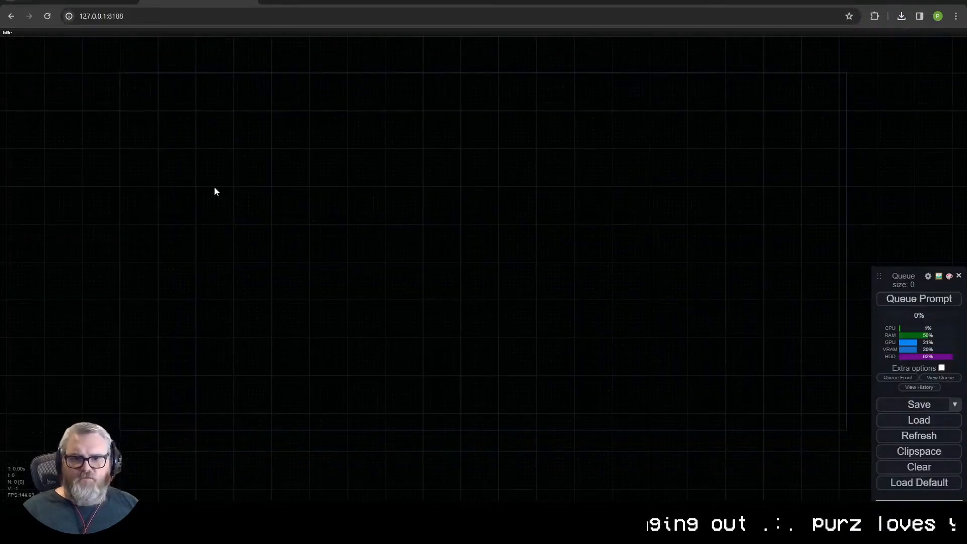
double_click(213, 187)
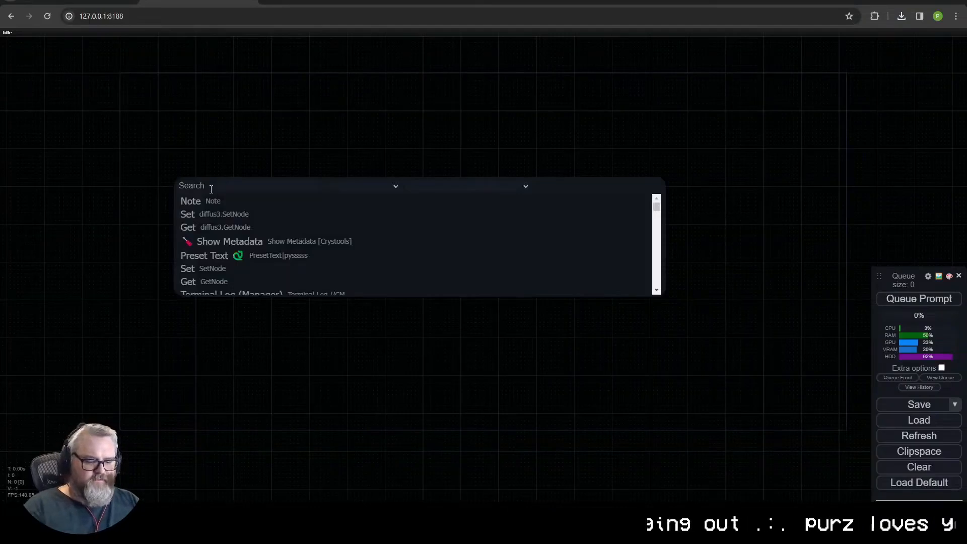
text(yolo)
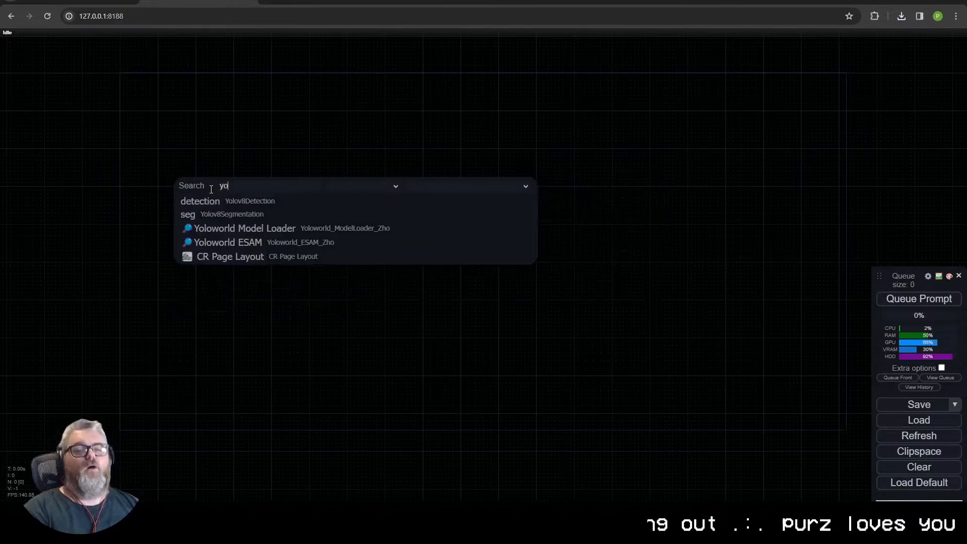
click(226, 240)
scroll(262, 206, up, 10)
drag(291, 84, 310, 58)
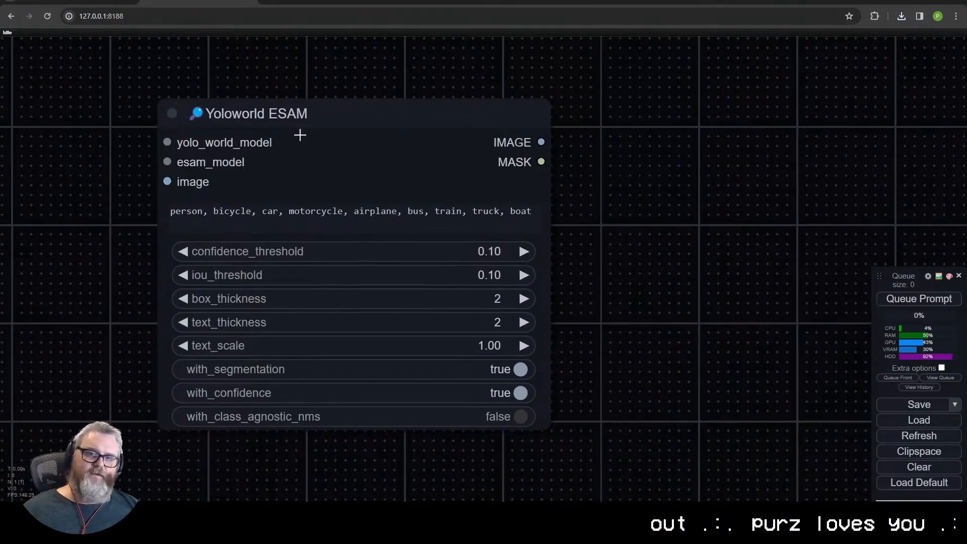
drag(261, 114, 439, 203)
- Add a Yoloworld Model Loader and an ESAM Model Loader, each connected to the matching model input of Yoloworld ESAM
drag(288, 274, 61, 256)
click(248, 323)
drag(346, 230, 55, 91)
click(98, 147)
drag(341, 269, 458, 140)
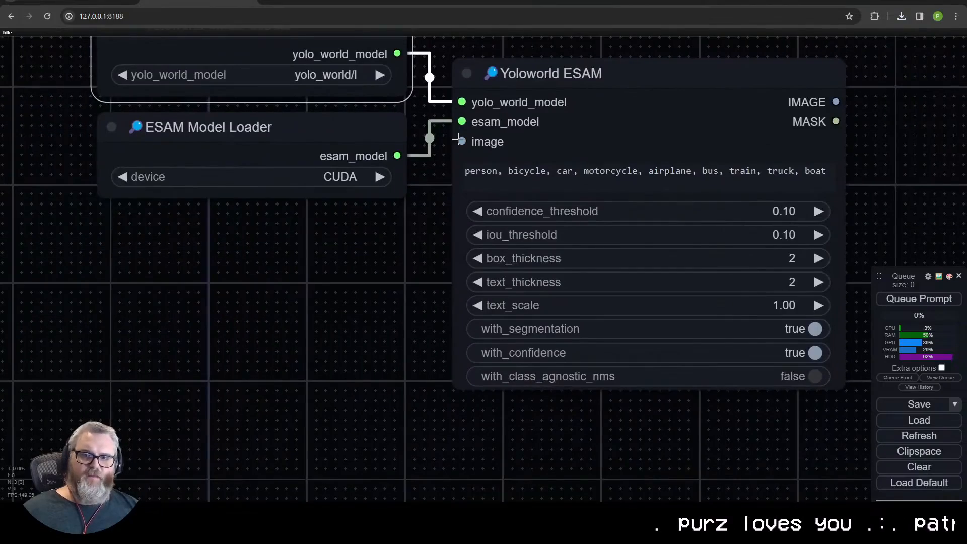
- Add a Load Video (Upload) node below the two model loaders
scroll(344, 325, down, 5)
double_click(171, 298)
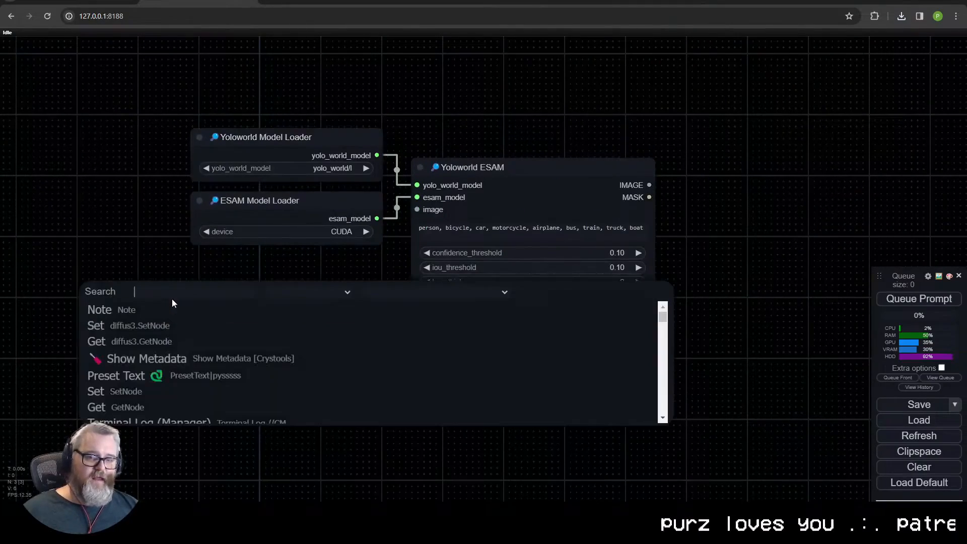
text(load vid)
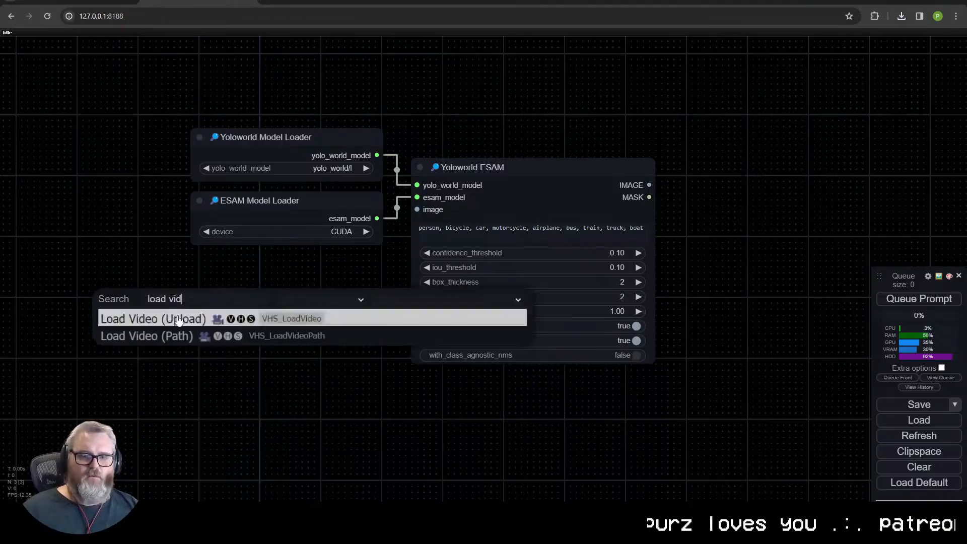
click(176, 318)
- Try video (720p)(2)(1).mp4 from the Downloads folder as the source clip in the Load Video node
click(243, 437)
click(33, 139)
scroll(208, 132, down, 5)
scroll(208, 132, down, 3)
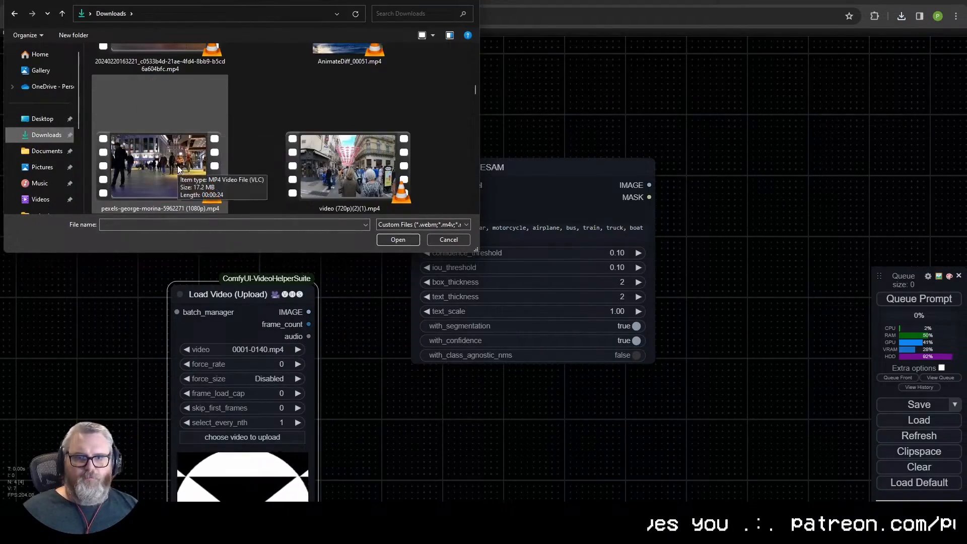
double_click(331, 160)
scroll(351, 316, up, 6)
drag(322, 493, 539, 286)
click(207, 184)
scroll(269, 167, down, 8)
scroll(222, 162, down, 3)
double_click(201, 151)
scroll(354, 289, up, 4)
scroll(539, 282, down, 2)
drag(594, 233, 449, 316)
scroll(559, 233, down, 2)
drag(498, 231, 472, 234)
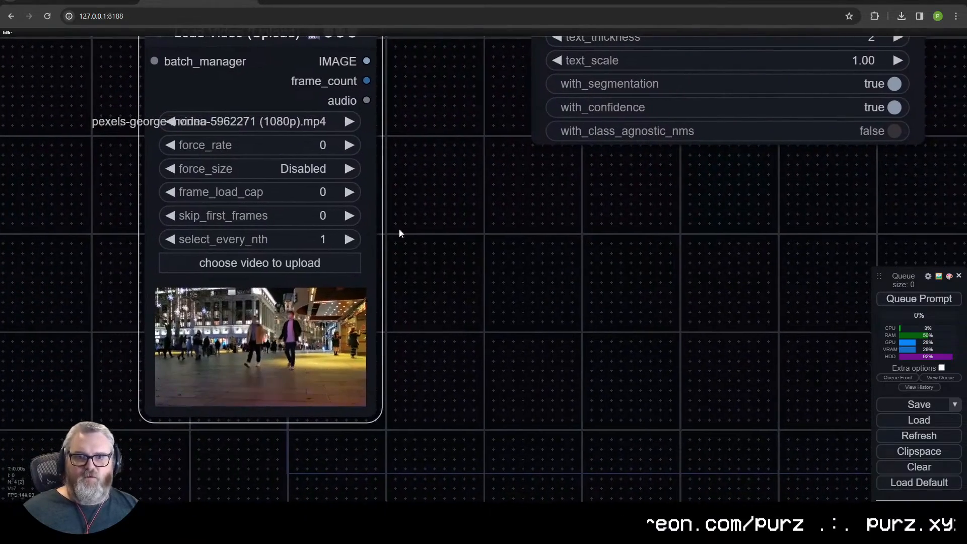
- Set the Load Video node's force_rate to 24 and frame_load_cap to 64, leaving force_size disabled
click(312, 147)
text(24)
key(Return)
click(307, 169)
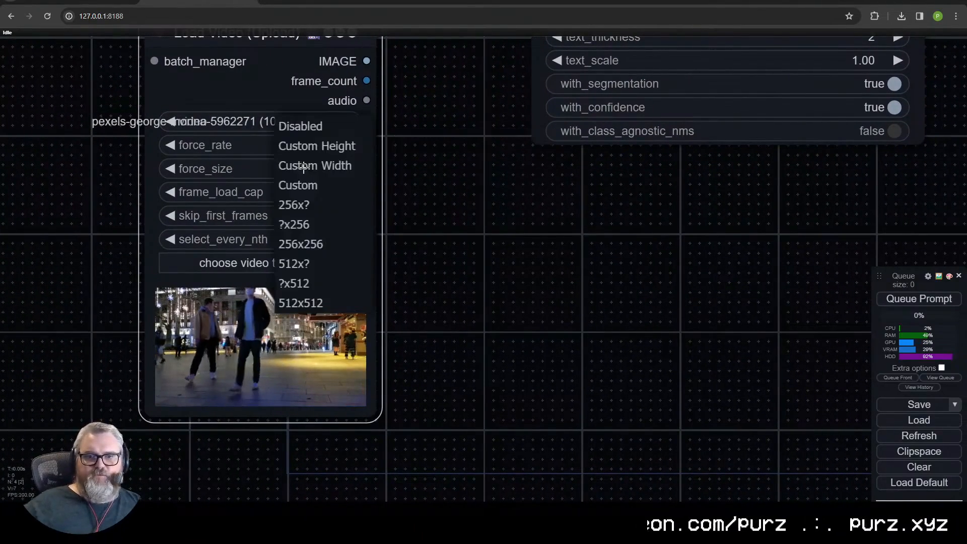
click(518, 209)
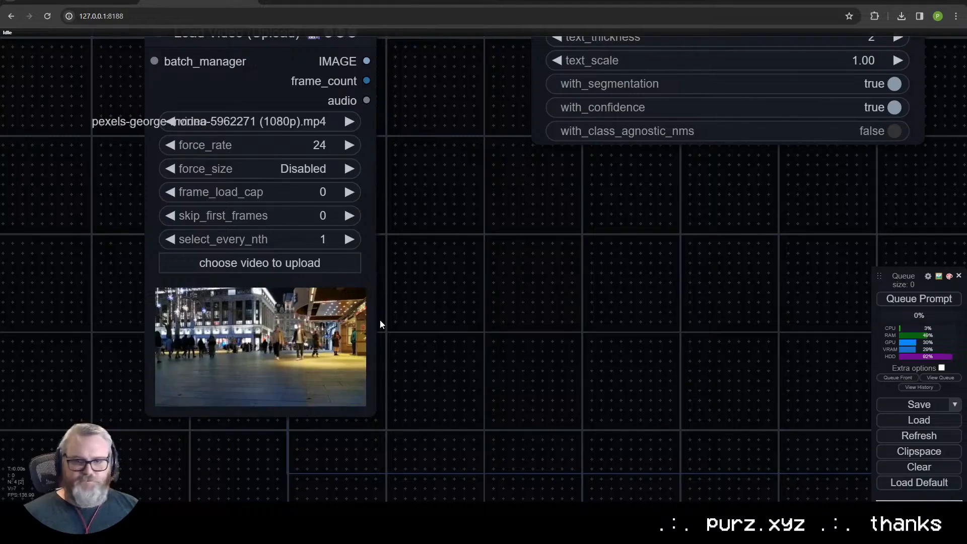
click(276, 190)
text(64)
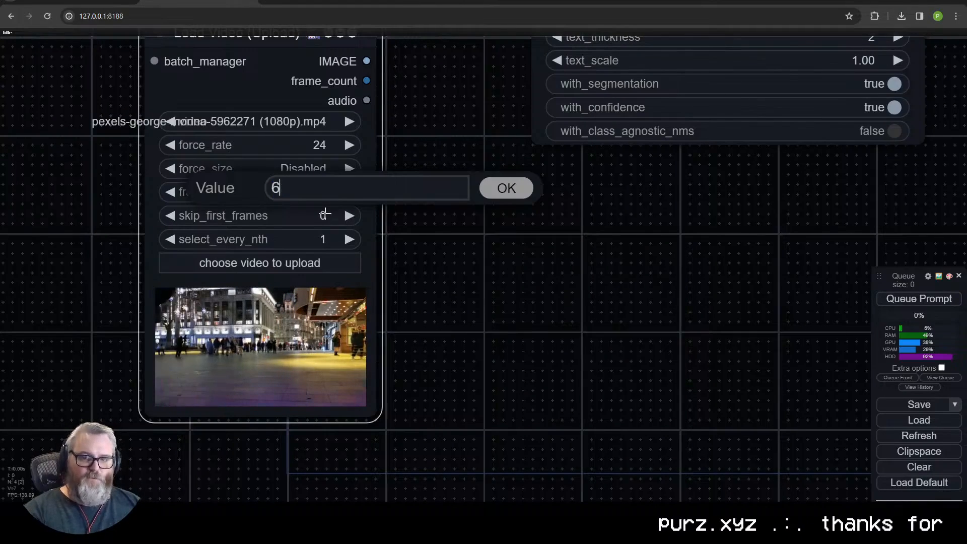
key(Return)
scroll(372, 227, down, 3)
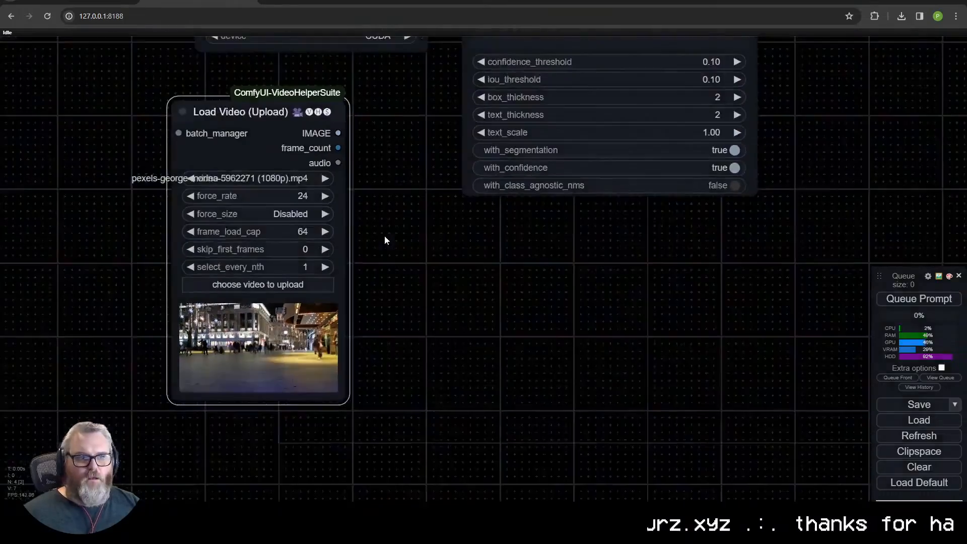
- Connect the Load Video IMAGE output to the Yoloworld ESAM image input and turn off with_segmentation
drag(367, 183, 299, 313)
drag(243, 258, 376, 138)
scroll(313, 386, down, 2)
click(544, 296)
drag(632, 380, 539, 383)
- Add a Video Combine node fed by the Yoloworld ESAM IMAGE output and set its frame_rate to 24
drag(501, 157, 617, 135)
click(638, 157)
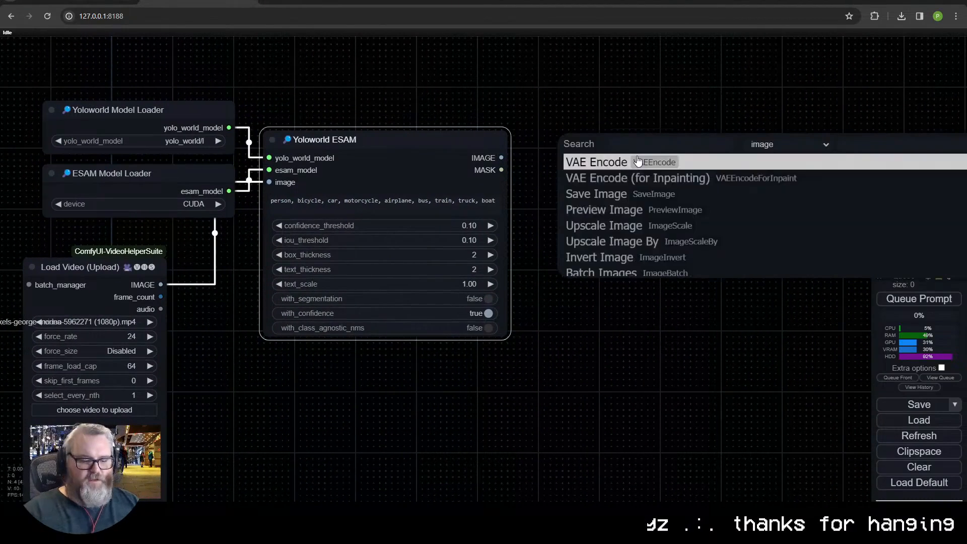
text(video_com)
click(630, 201)
click(690, 219)
text(24)
key(Return)
- Set the Video Combine filename_prefix to YOLO\Yolo and its format to video/h264-mp4
click(721, 247)
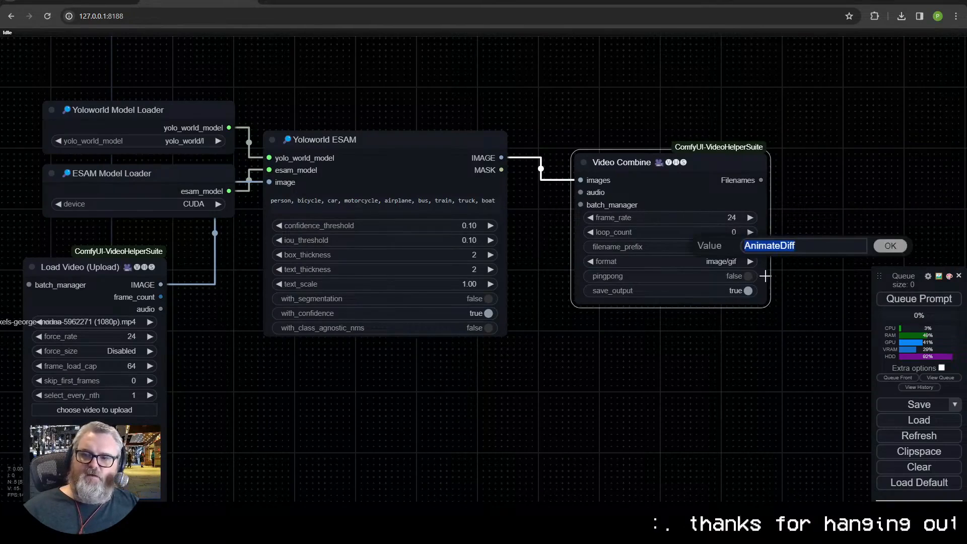
text(YOLO\Yolo)
key(Return)
click(723, 262)
click(765, 345)
drag(661, 209, 650, 204)
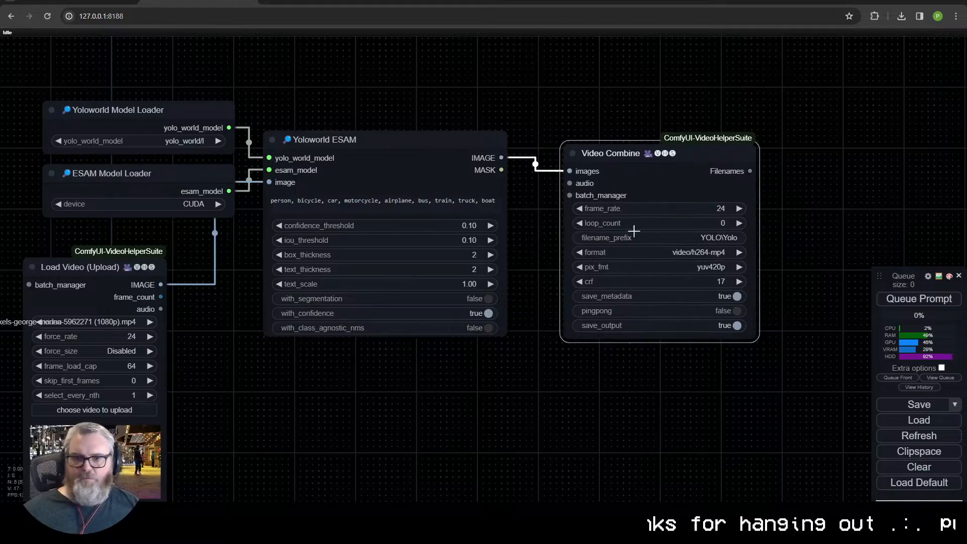
- Set text_thickness to 1 and text_scale to 0.8 in the Yoloworld ESAM node
drag(543, 332, 732, 258)
click(425, 213)
click(538, 229)
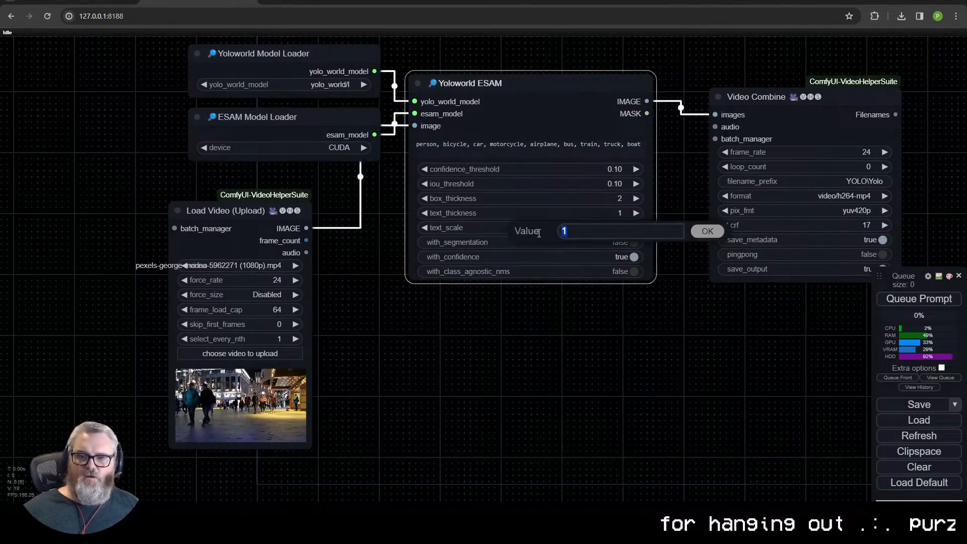
text(0.8)
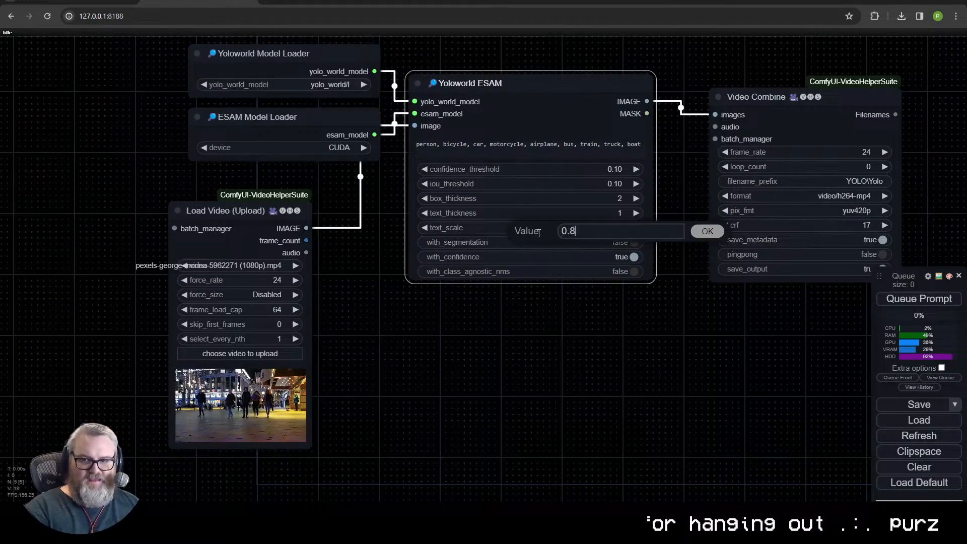
key(Return)
- Replace the Yoloworld ESAM detection classes with "person, shoe" and queue the prompt
drag(501, 325, 440, 380)
click(468, 210)
key(ctrl+a)
scroll(272, 446, up, 15)
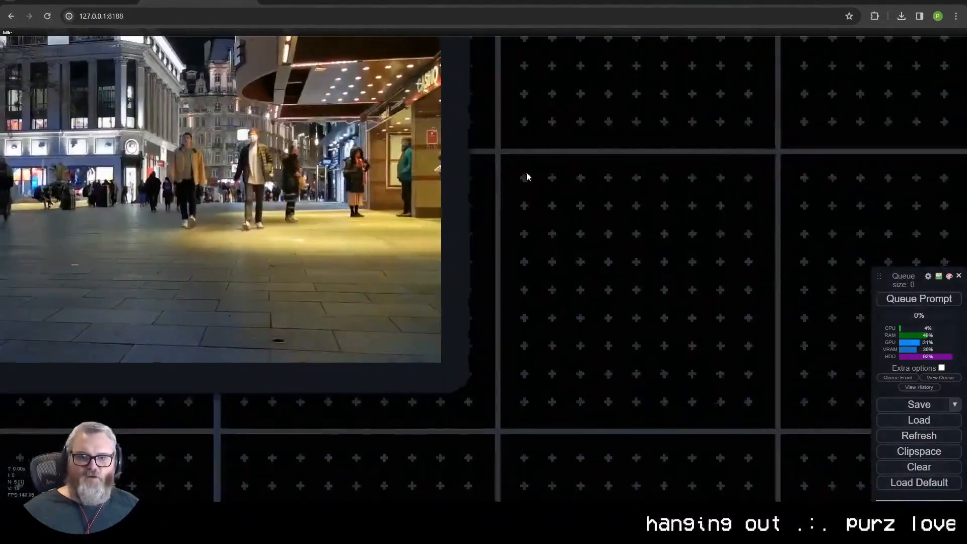
drag(526, 172, 915, 237)
scroll(757, 229, up, 3)
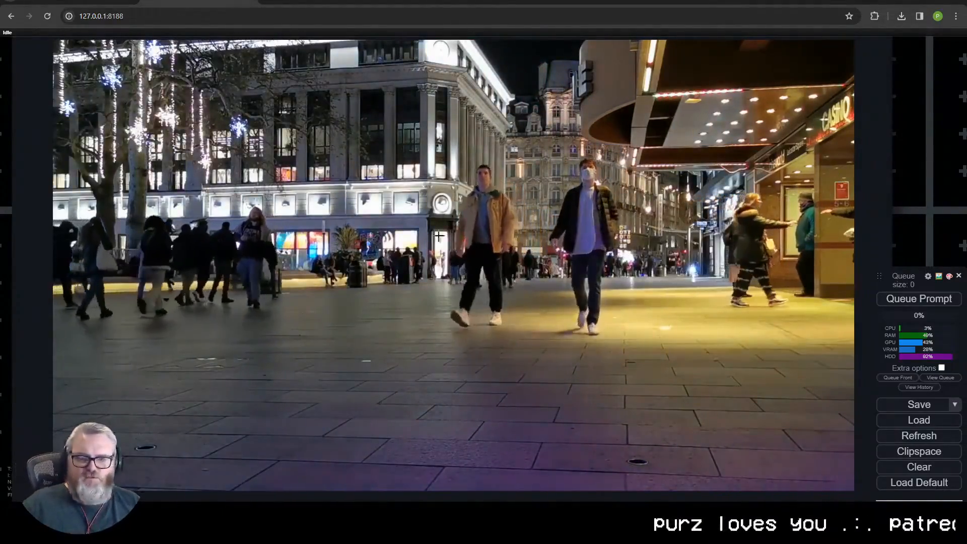
scroll(371, 336, down, 18)
click(401, 184)
key(ctrl+a)
text(per)
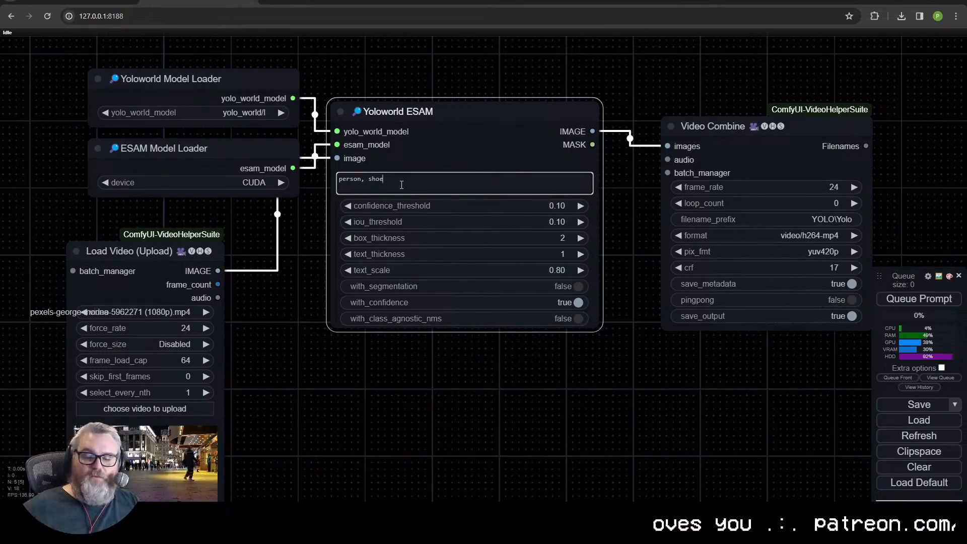
drag(525, 401, 558, 357)
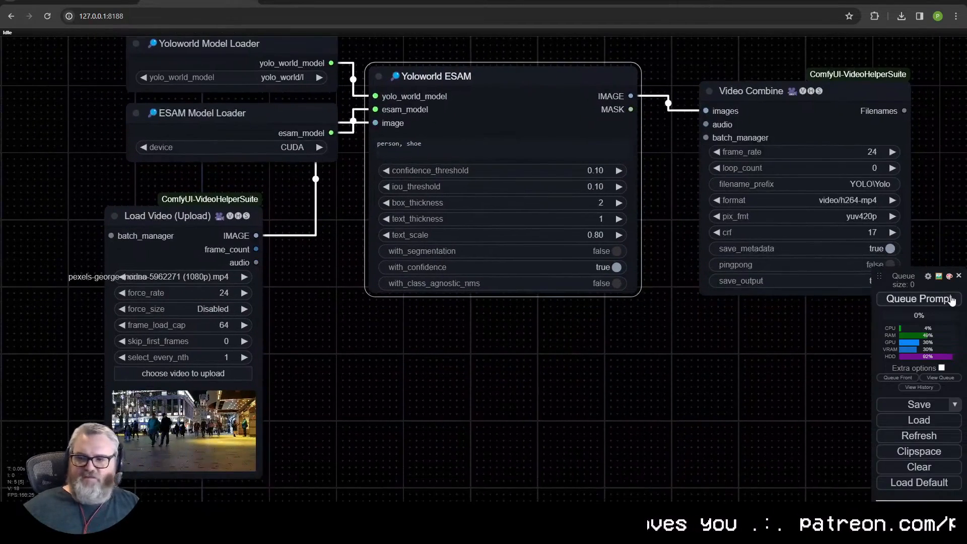
- Review the source clip in the Load Video node and the Yoloworld ESAM settings during the run
scroll(513, 340, down, 1)
drag(238, 224, 303, 200)
scroll(318, 301, up, 7)
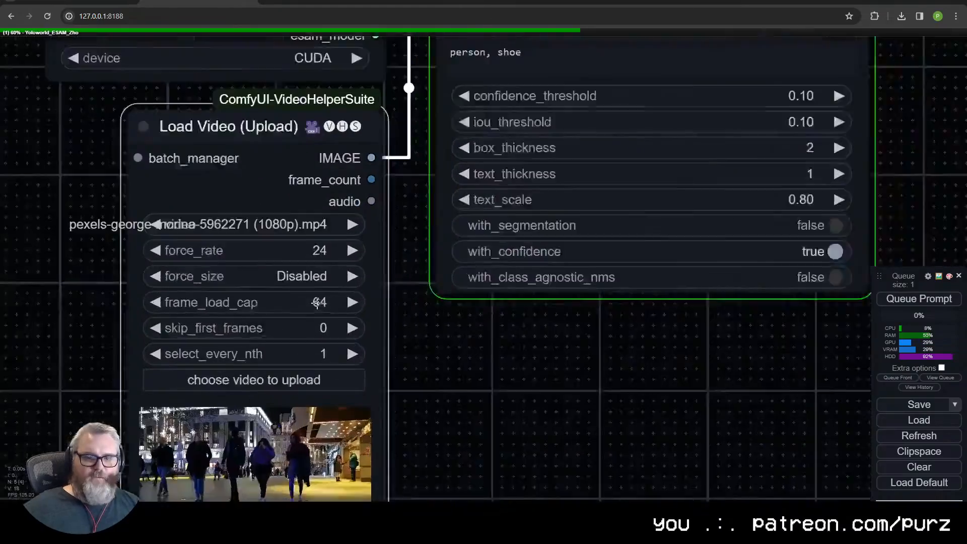
scroll(320, 298, up, 1)
drag(398, 353, 449, 246)
scroll(363, 188, down, 5)
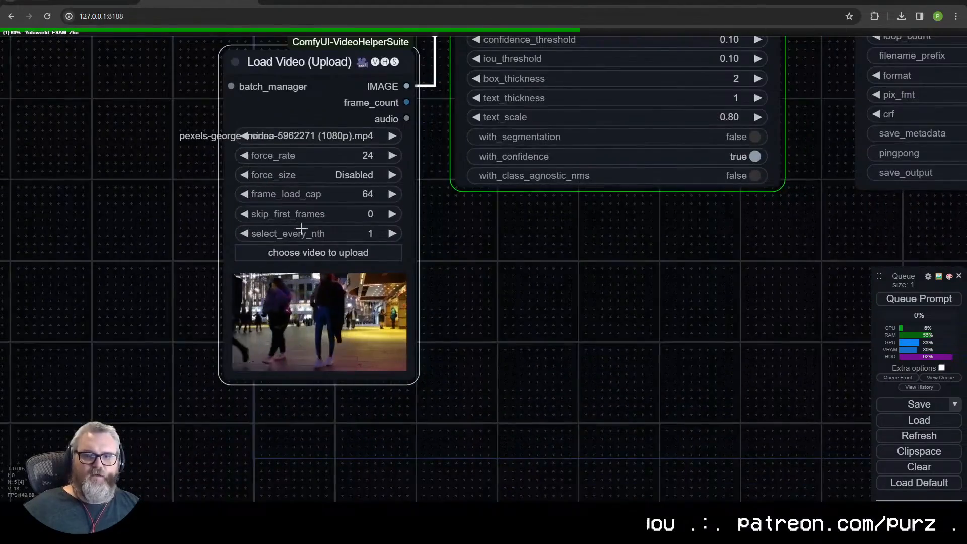
drag(539, 300, 360, 531)
scroll(371, 374, down, 2)
scroll(354, 466, up, 3)
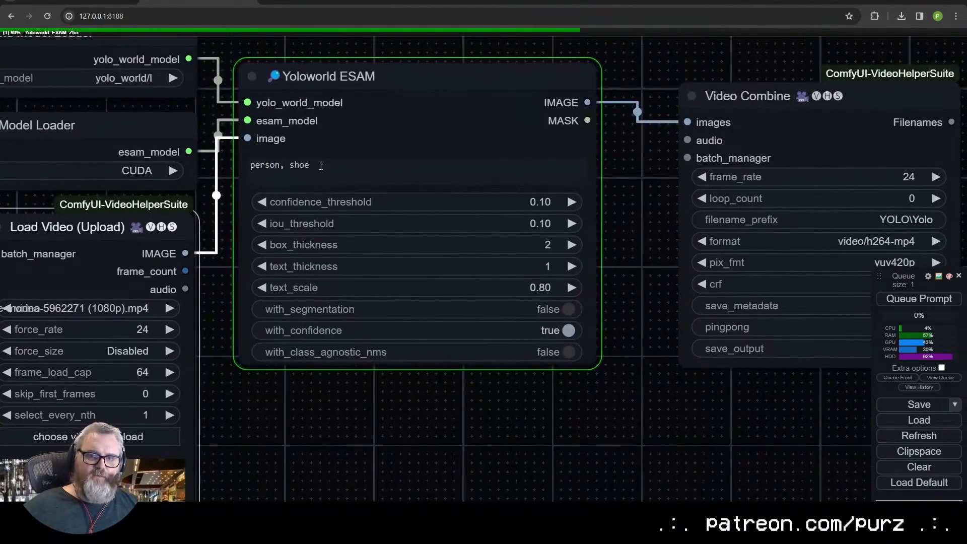
drag(313, 447, 367, 322)
scroll(370, 373, down, 1)
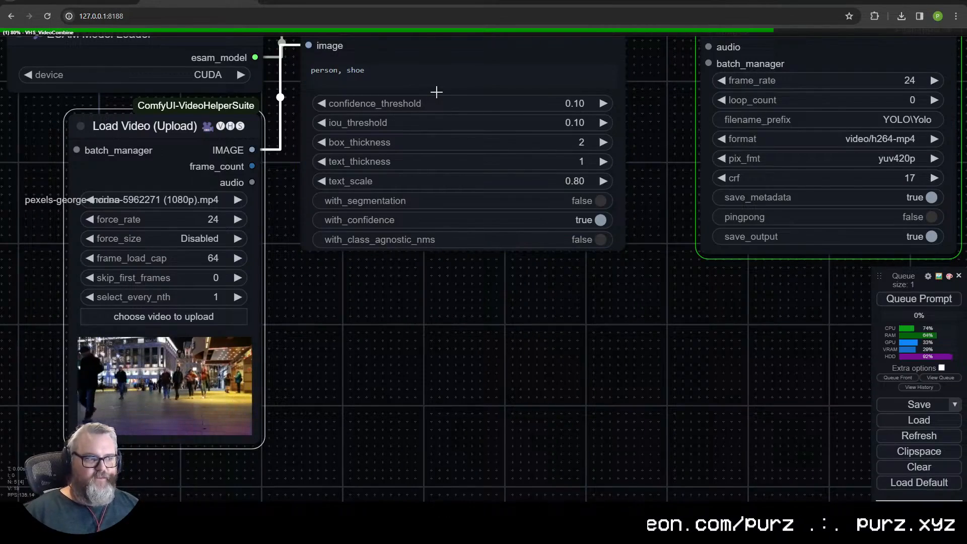
- Examine the person and shoe detection boxes and confidence labels in the Video Combine preview
drag(786, 49, 750, 61)
drag(633, 145, 541, 174)
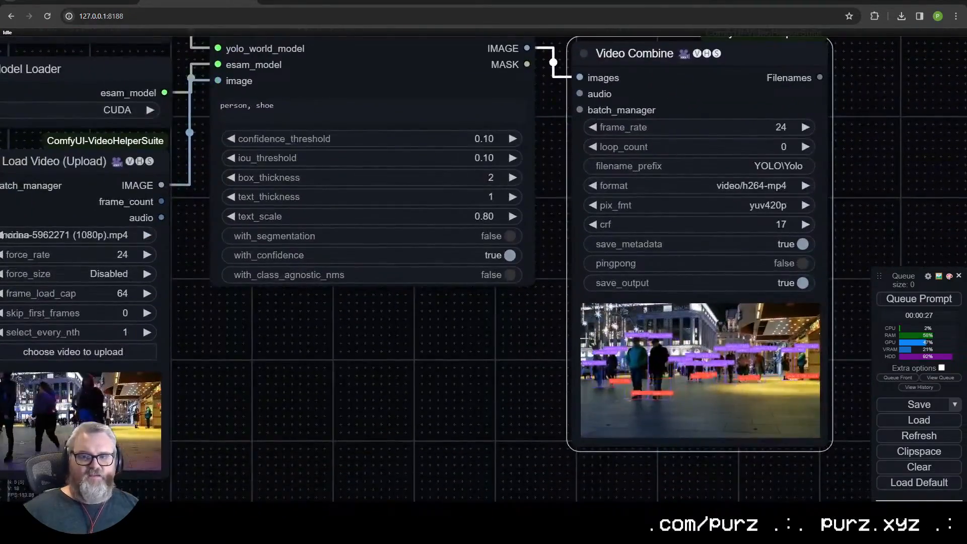
scroll(654, 355, up, 5)
drag(417, 246, 406, 304)
scroll(404, 302, down, 4)
scroll(563, 398, up, 6)
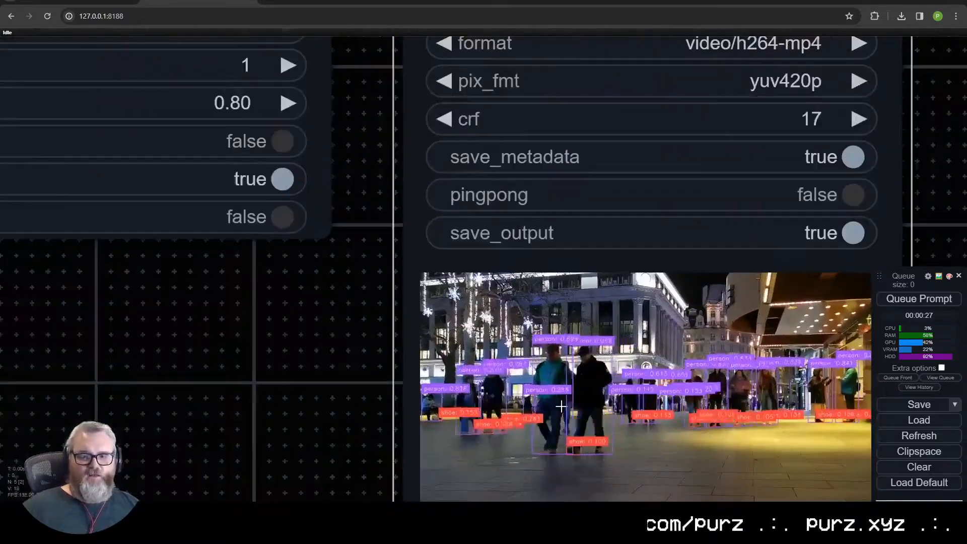
- Examine the person and shoe bounding boxes and confidence labels up close in the Video Combine preview
scroll(561, 406, up, 8)
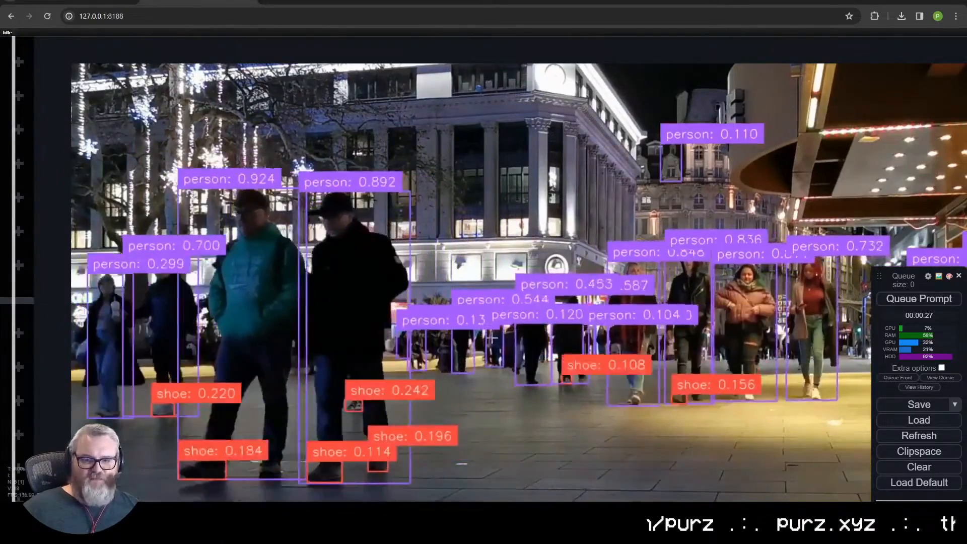
scroll(472, 434, down, 3)
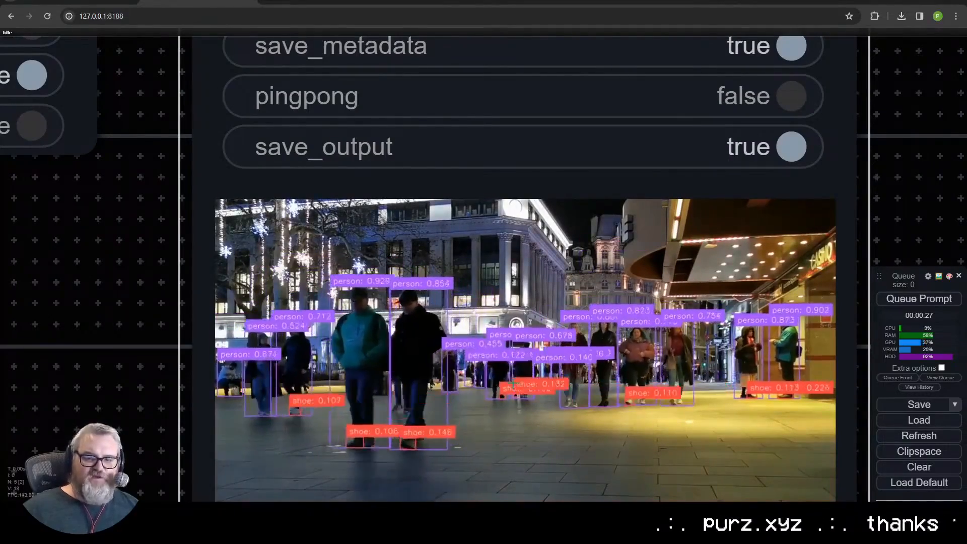
scroll(512, 386, up, 5)
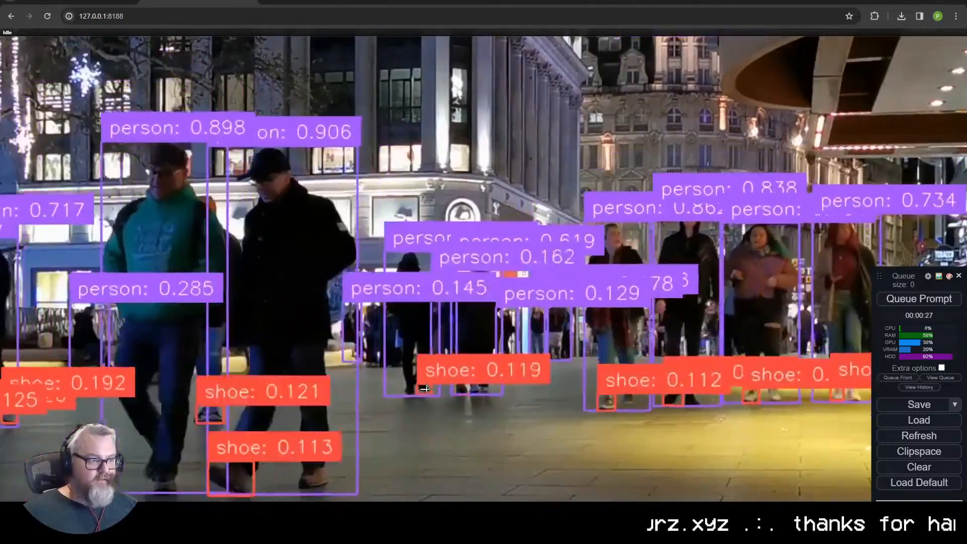
scroll(427, 328, down, 12)
drag(96, 318, 660, 363)
scroll(556, 343, up, 2)
drag(556, 343, 527, 534)
scroll(528, 534, down, 2)
scroll(666, 422, down, 1)
drag(666, 422, 150, 115)
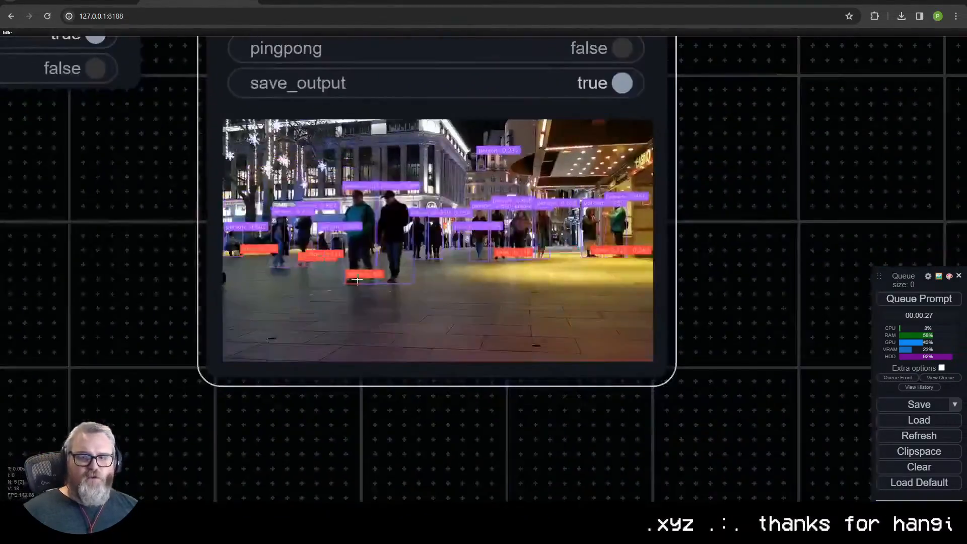
scroll(431, 235, up, 6)
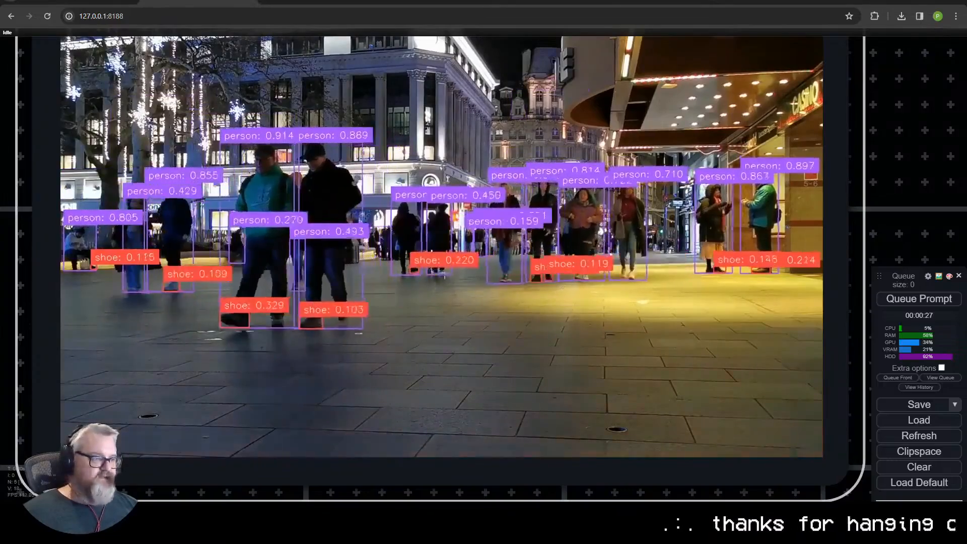
- Set the Yoloworld ESAM confidence_threshold to 0.01, queue the prompt and view the new detection video
scroll(322, 249, down, 10)
drag(173, 257, 396, 434)
click(333, 165)
text(.0)
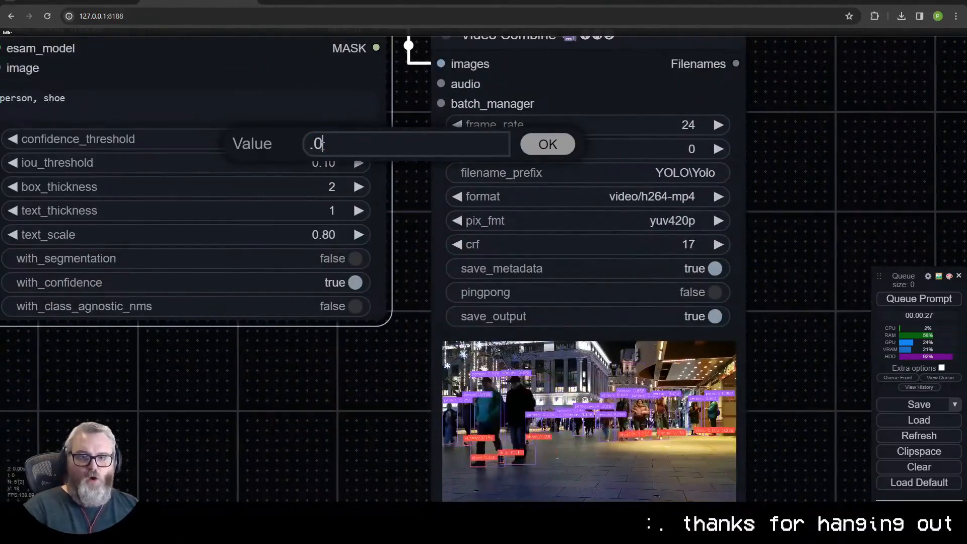
text(1)
key(Return)
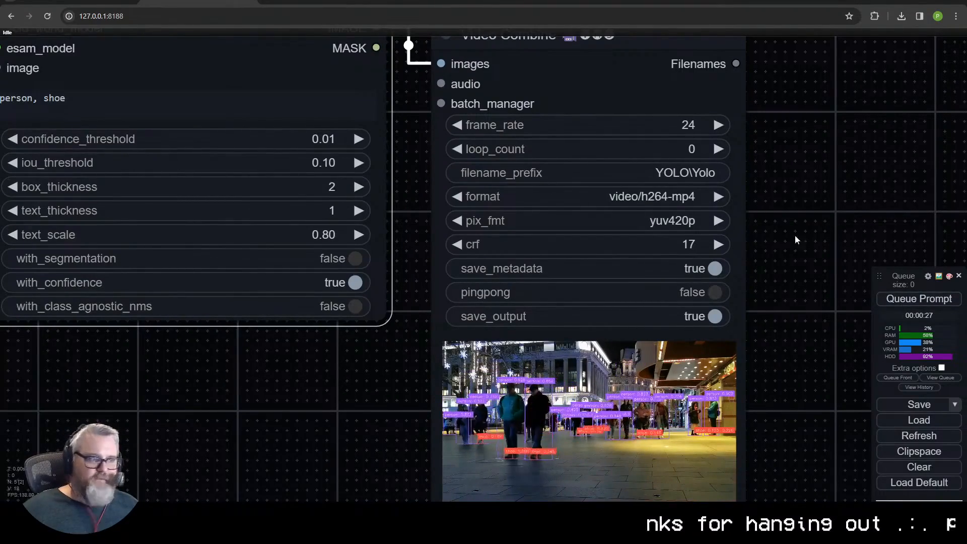
click(927, 305)
scroll(811, 307, down, 4)
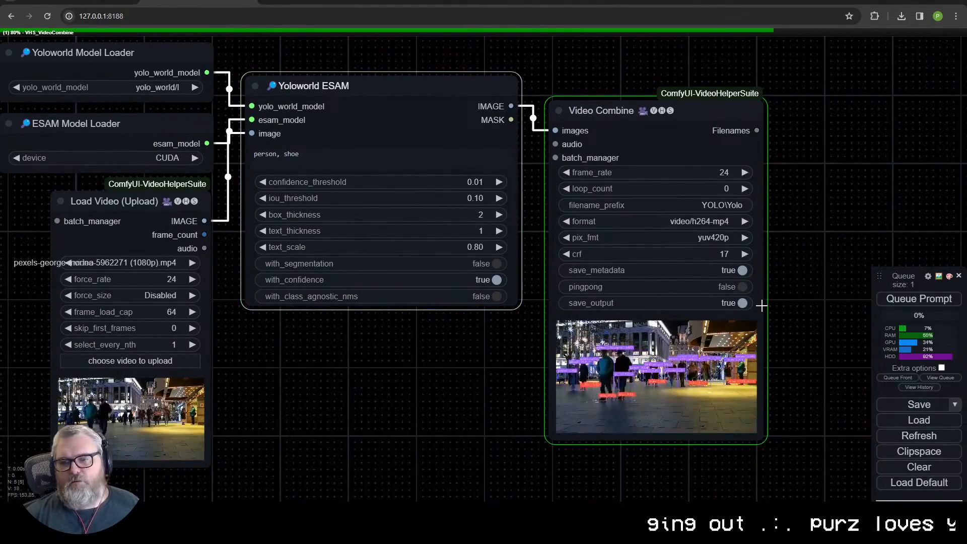
scroll(761, 306, up, 12)
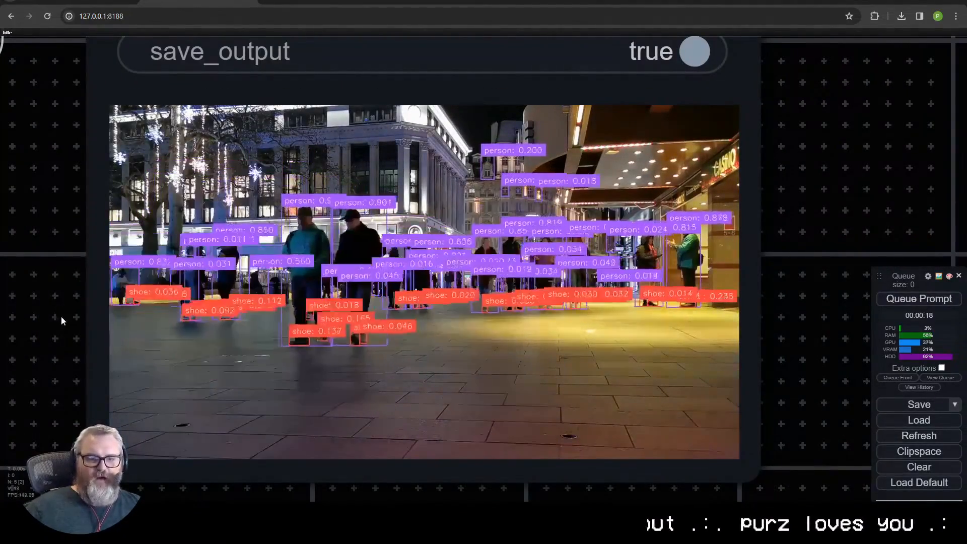
- Remove "person" from the Yoloworld ESAM detection classes, leaving only "shoe", and queue the prompt
scroll(426, 238, down, 3)
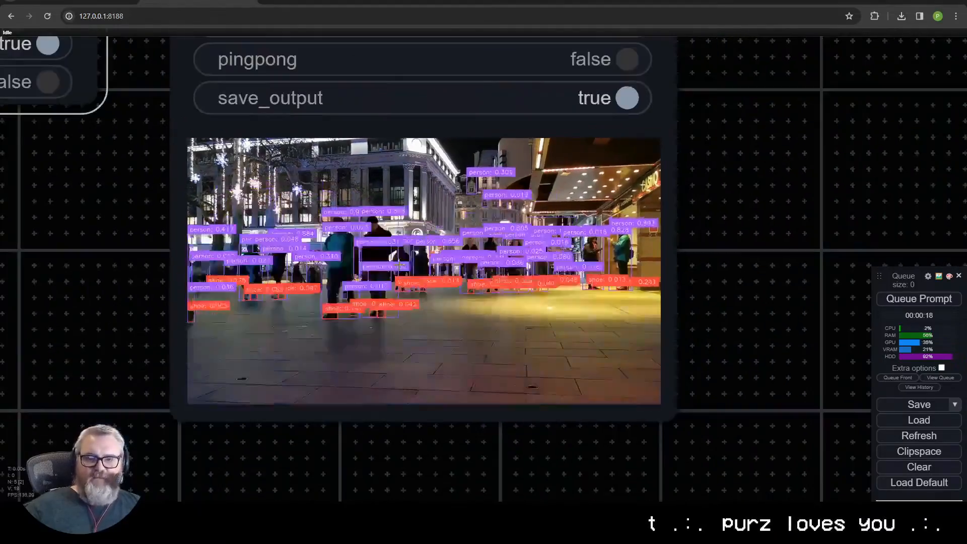
scroll(354, 336, down, 5)
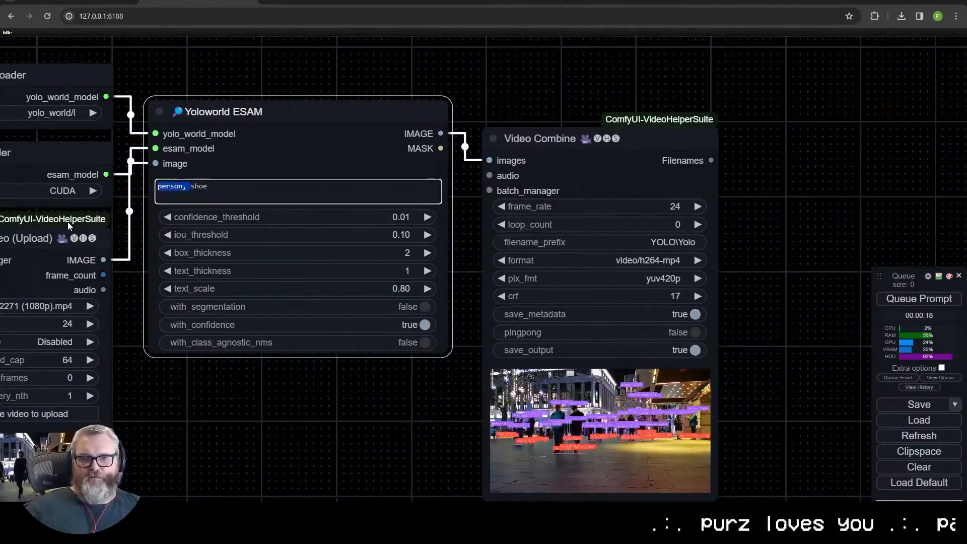
drag(777, 292, 703, 92)
scroll(633, 231, up, 10)
drag(653, 177, 808, 215)
scroll(784, 243, up, 1)
scroll(784, 244, up, 1)
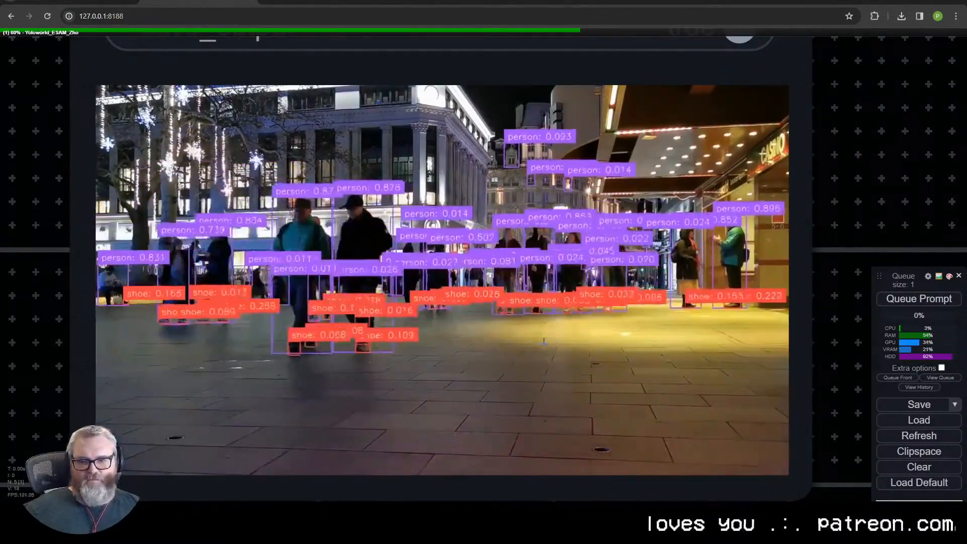
- Examine the shoe-only detections in the output preview against the Yoloworld ESAM threshold settings
scroll(543, 347, down, 5)
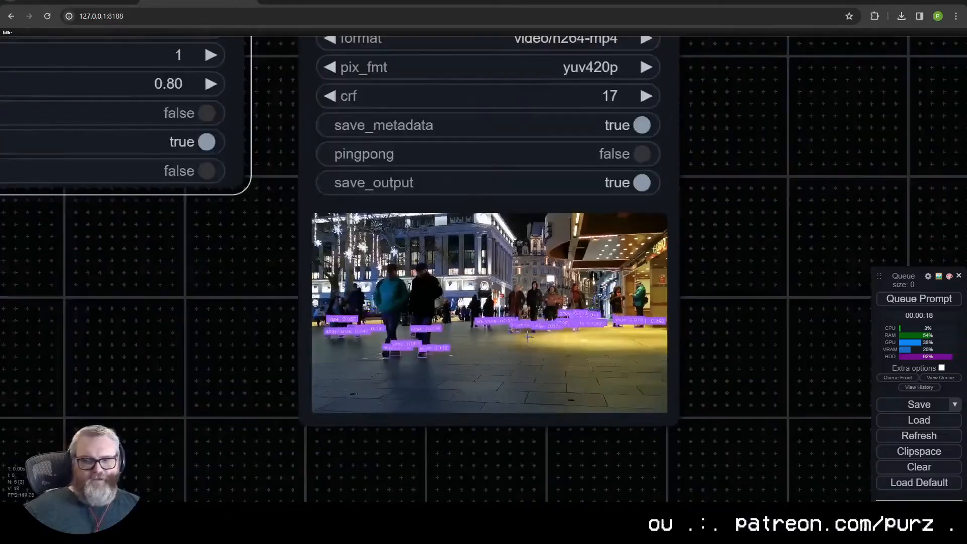
scroll(429, 222, up, 1)
scroll(428, 221, down, 1)
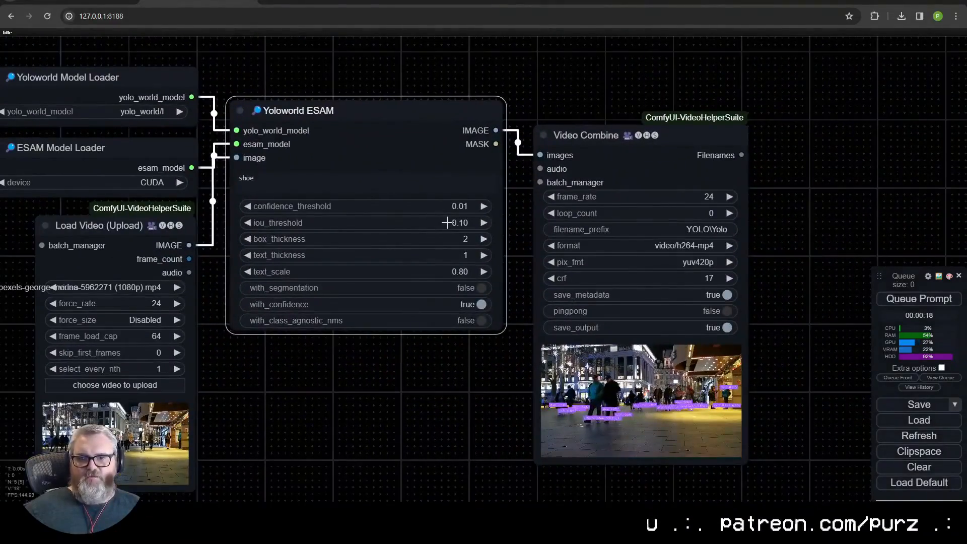
drag(423, 368, 349, 348)
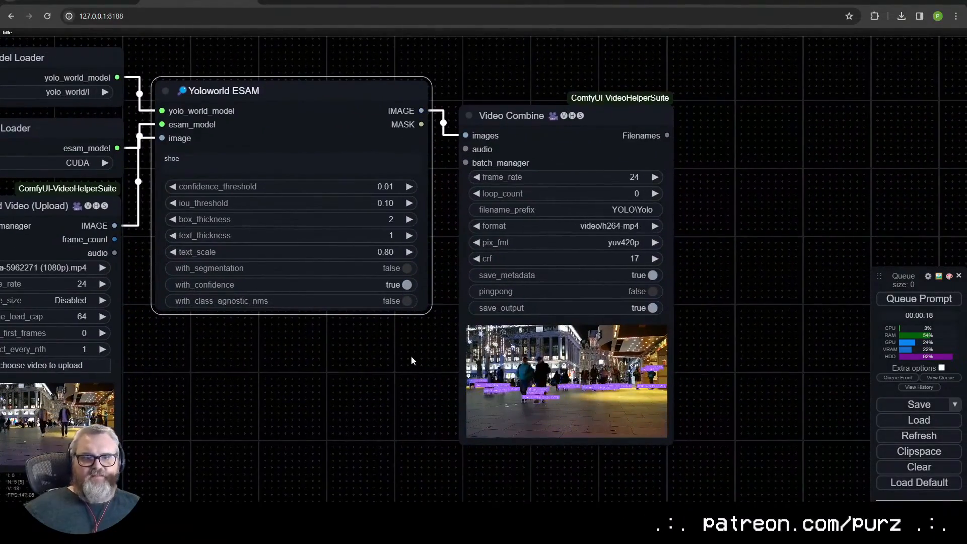
drag(411, 356, 322, 313)
scroll(334, 323, up, 10)
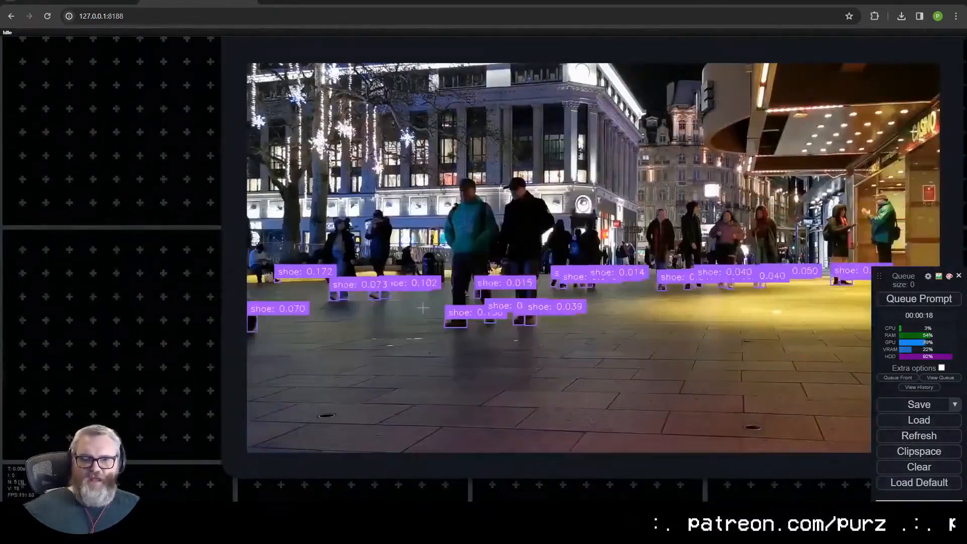
drag(213, 320, 400, 543)
drag(314, 163, 365, 361)
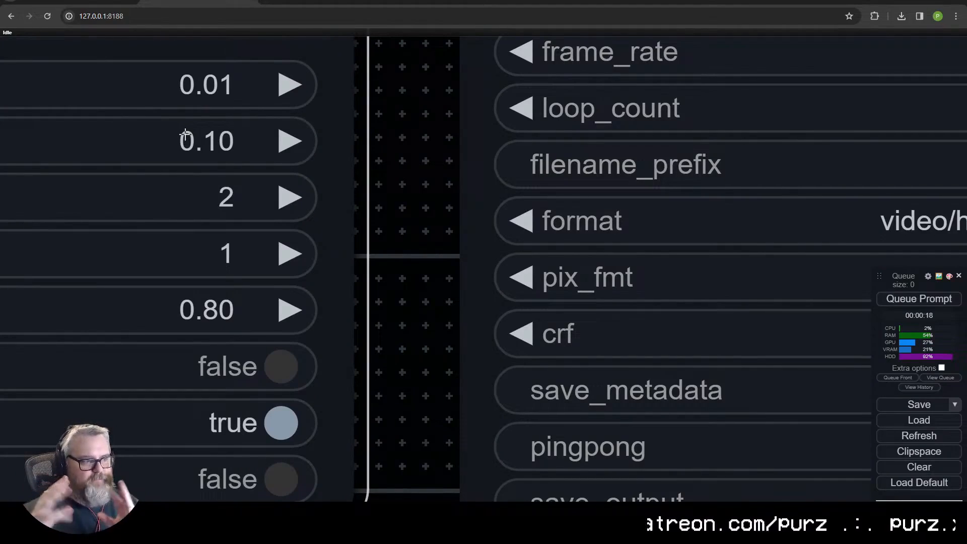
scroll(292, 82, down, 10)
scroll(441, 366, up, 9)
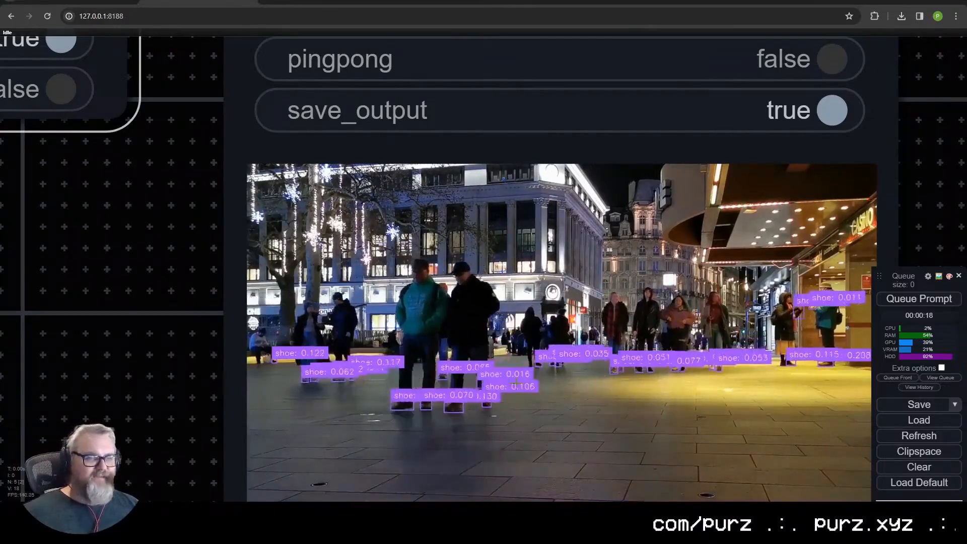
scroll(605, 354, down, 9)
mouse_move(385, 301)
mouse_down()
mouse_move(611, 457)
mouse_move(380, 313)
mouse_up()
scroll(620, 368, up, 11)
scroll(396, 402, down, 2)
- Turn off with_confidence in the Yoloworld ESAM node, queue the prompt and check the shoe labels in the preview
scroll(395, 421, down, 8)
drag(367, 383, 525, 407)
drag(475, 325, 378, 190)
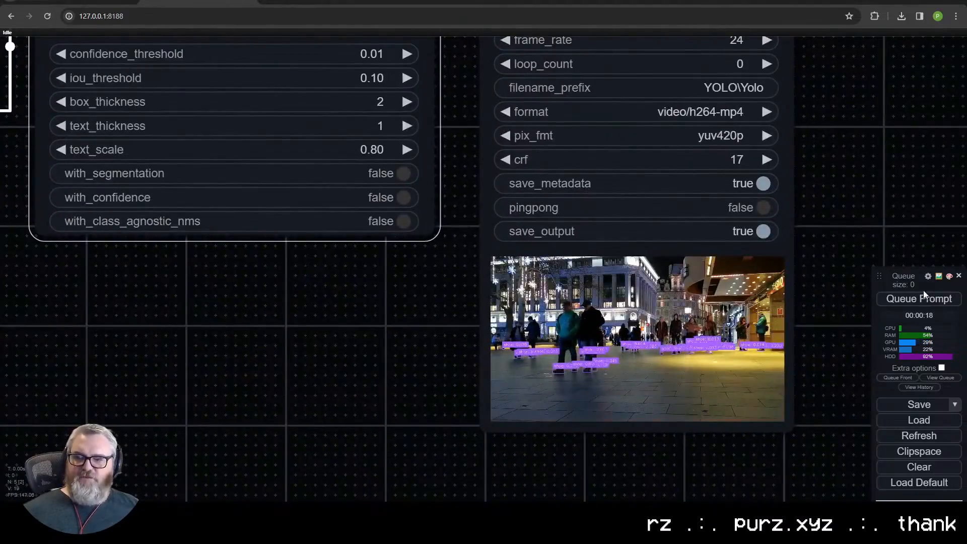
scroll(743, 320, up, 10)
drag(756, 414, 702, 308)
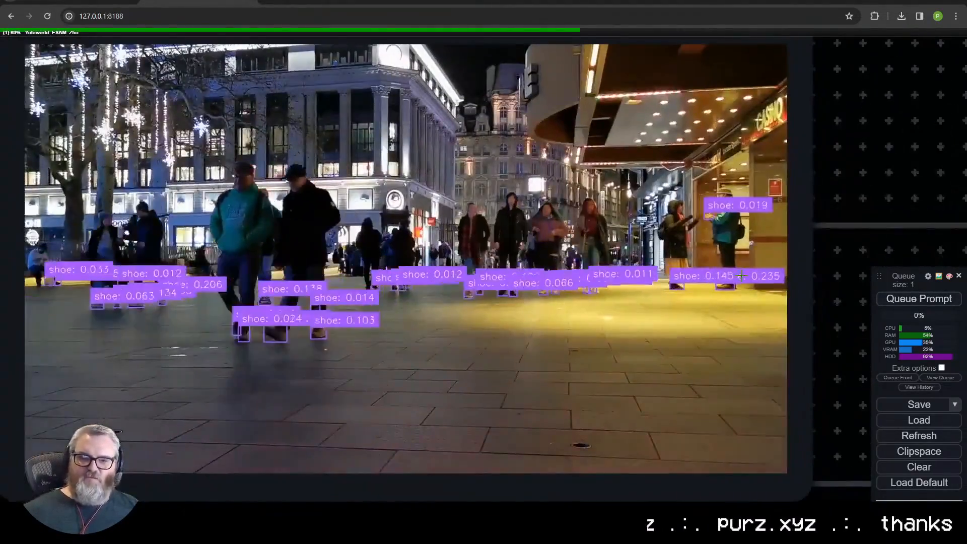
scroll(700, 308, down, 1)
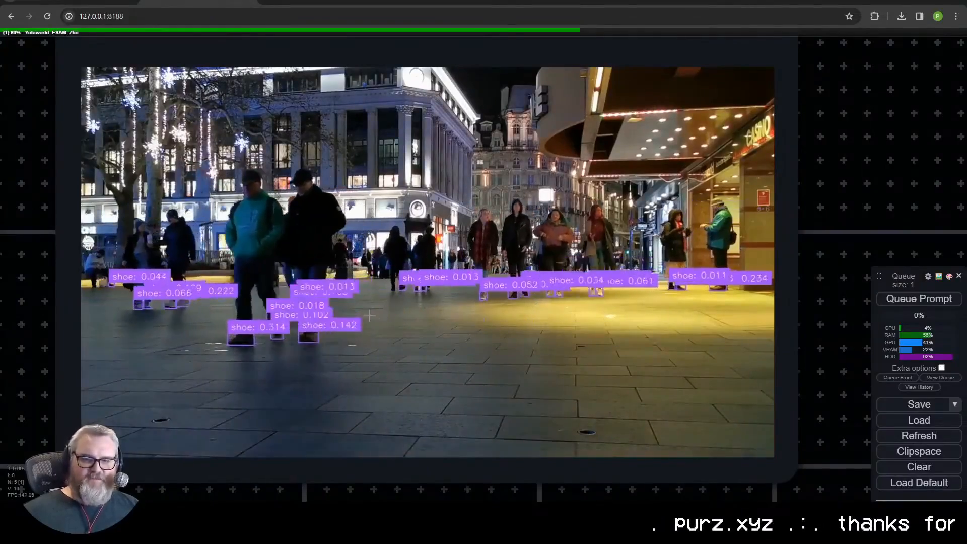
scroll(496, 332, down, 2)
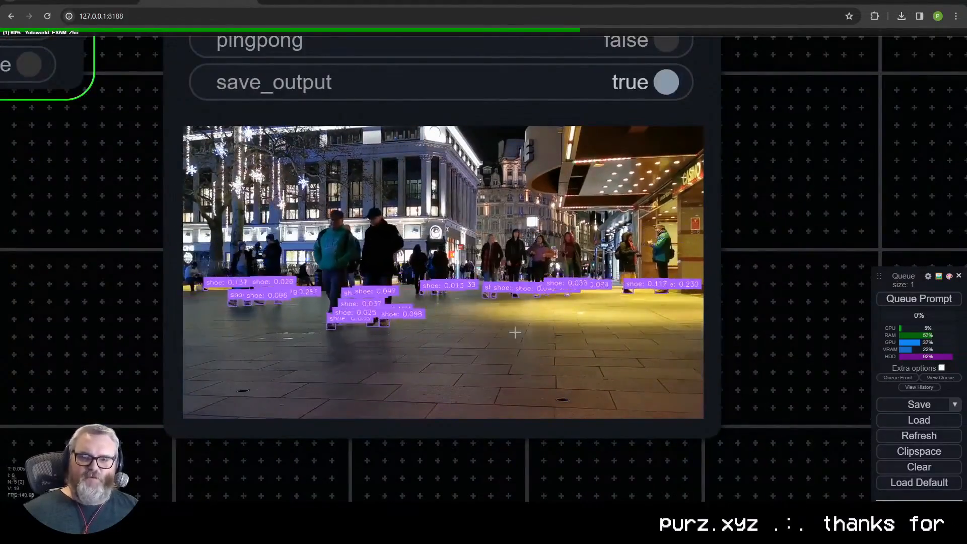
scroll(444, 318, up, 4)
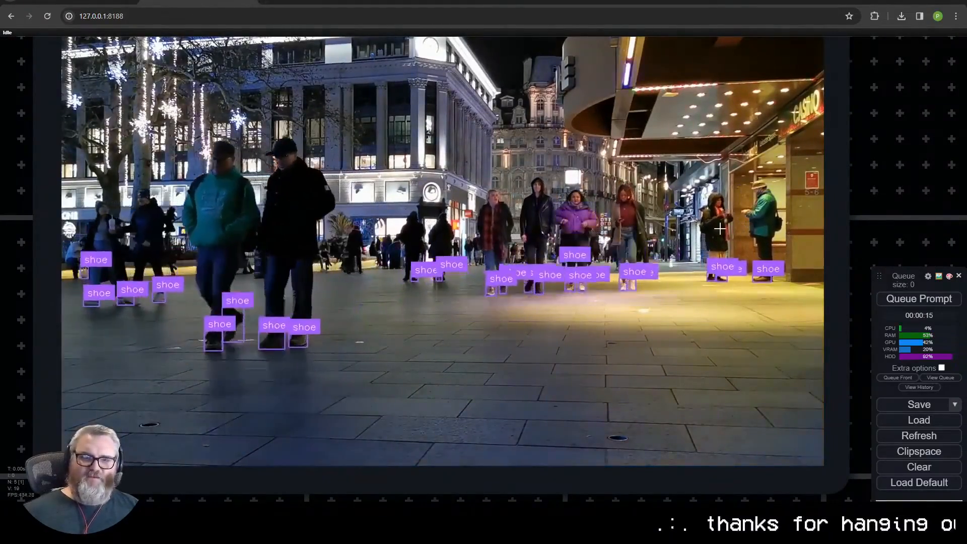
- Set the Yoloworld ESAM confidence_threshold to 0.05, queue the prompt and inspect the resulting shoe boxes
scroll(338, 392, down, 6)
drag(59, 158, 477, 460)
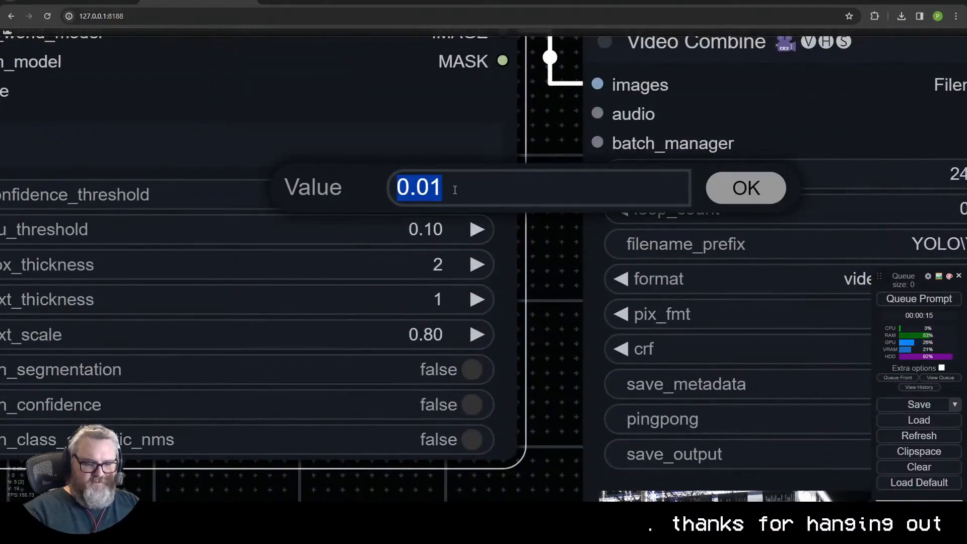
key(ctrl+Return)
drag(450, 341, 258, 199)
scroll(258, 200, down, 4)
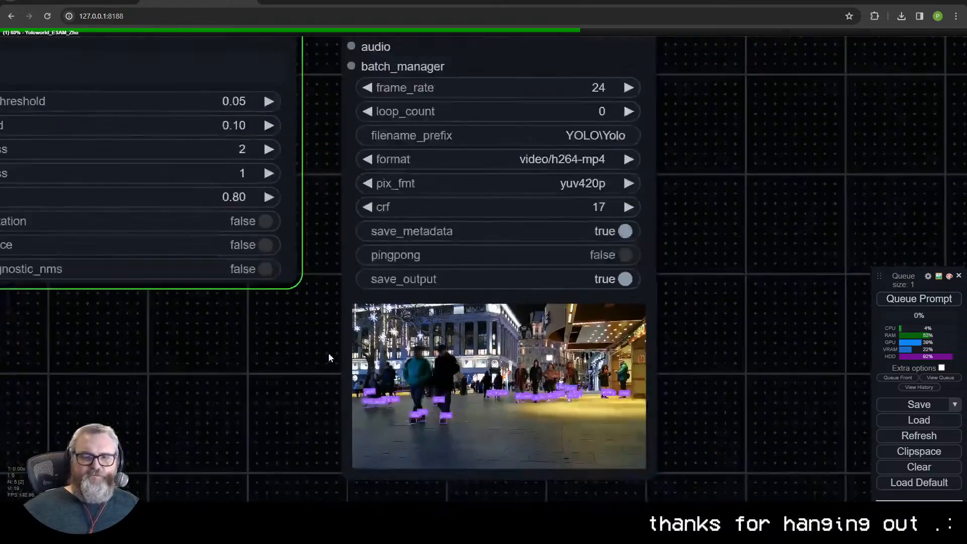
drag(334, 349, 308, 227)
scroll(268, 304, up, 11)
drag(610, 443, 270, 499)
scroll(270, 498, down, 2)
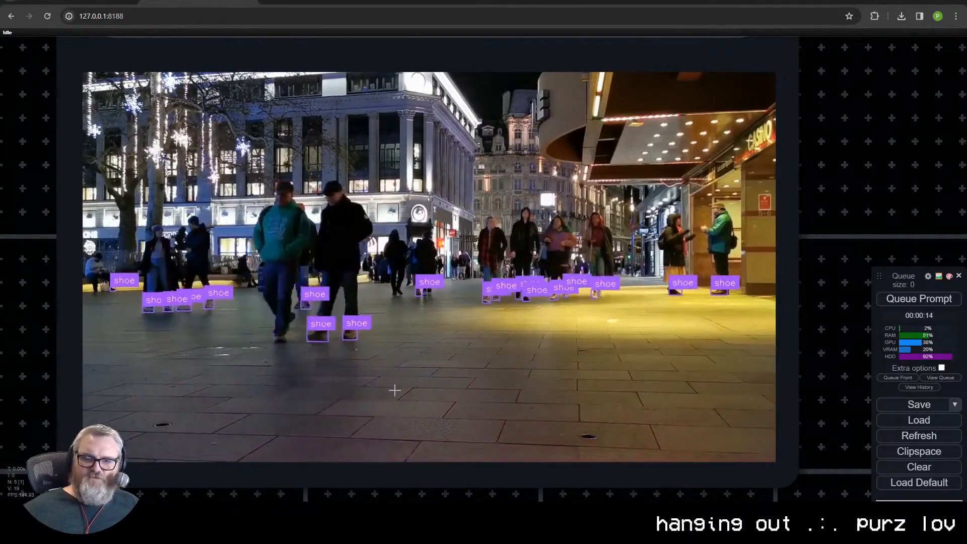
- Set the Yoloworld ESAM confidence_threshold to 0.03, queue the prompt and view the output
scroll(607, 264, down, 11)
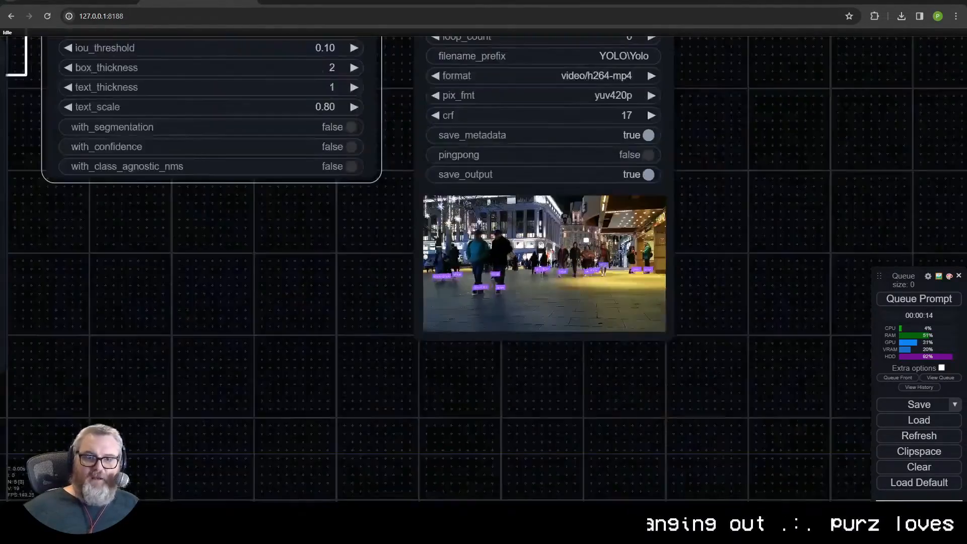
drag(399, 79, 481, 241)
key(ctrl+Return)
scroll(651, 319, up, 9)
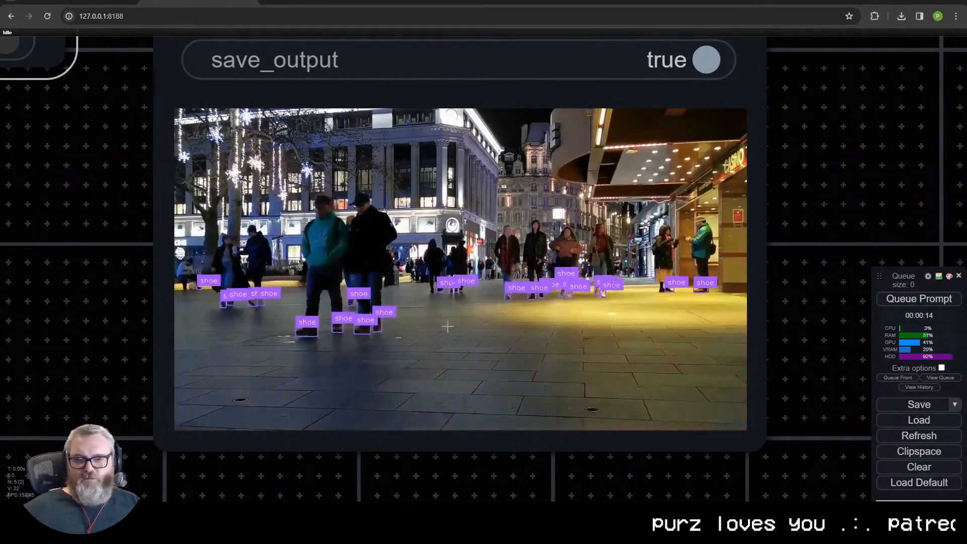
- Enable with_segmentation in the Yoloworld ESAM node
scroll(454, 330, down, 5)
drag(157, 210, 431, 377)
scroll(433, 376, down, 4)
click(438, 296)
drag(506, 336, 496, 202)
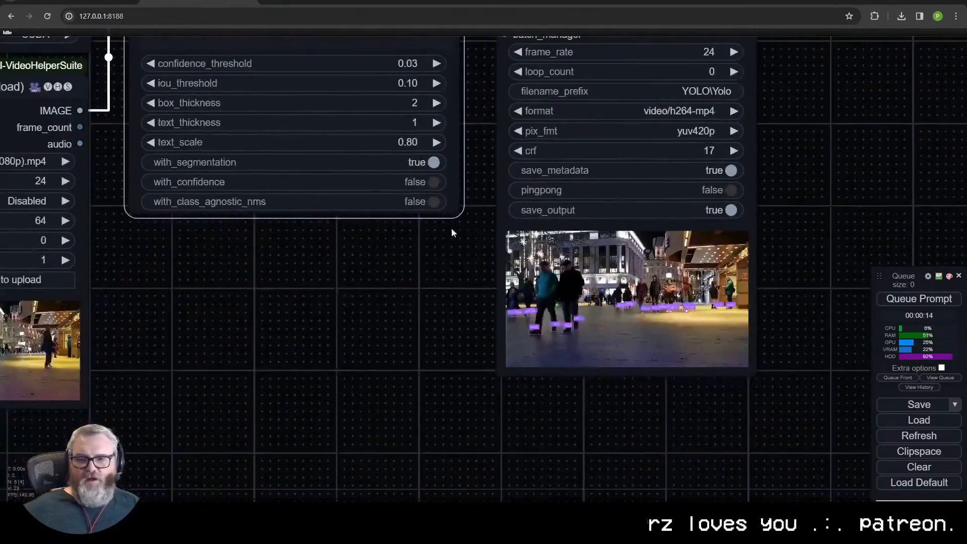
- Add a Mask To Image (mtb) node connected to the MASK output of Yoloworld ESAM
scroll(457, 276, down, 3)
drag(493, 163, 507, 139)
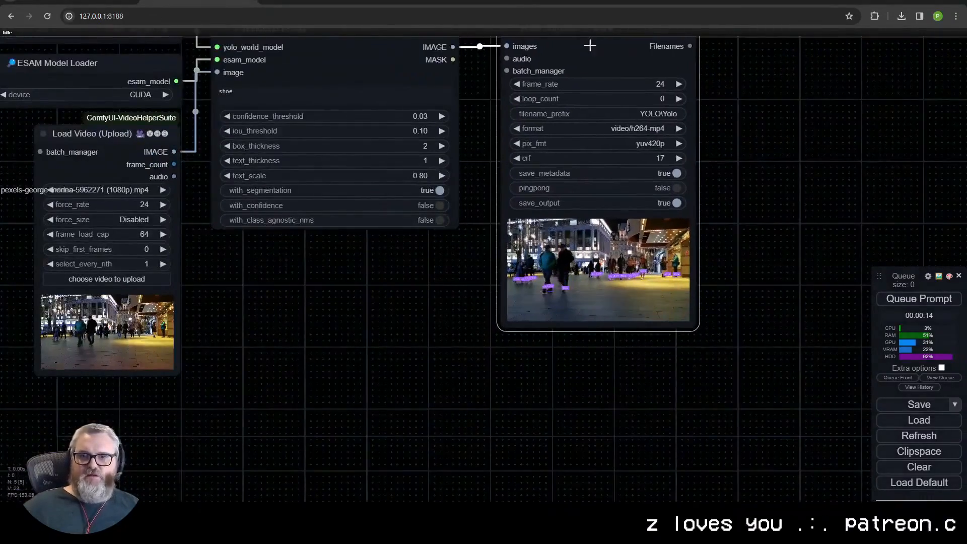
drag(453, 59, 295, 251)
click(309, 273)
text(image)
click(309, 272)
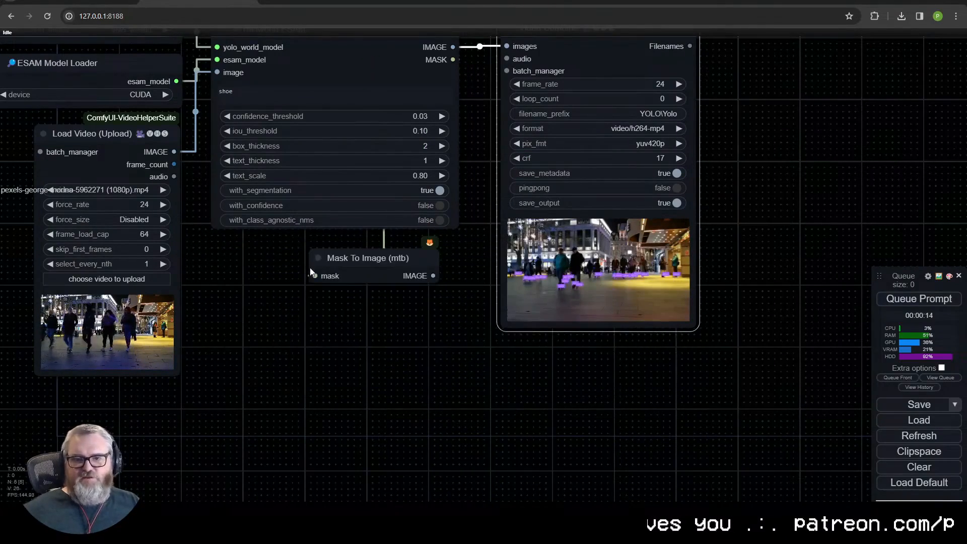
click(331, 362)
text(video)
click(333, 425)
click(358, 361)
text(24)
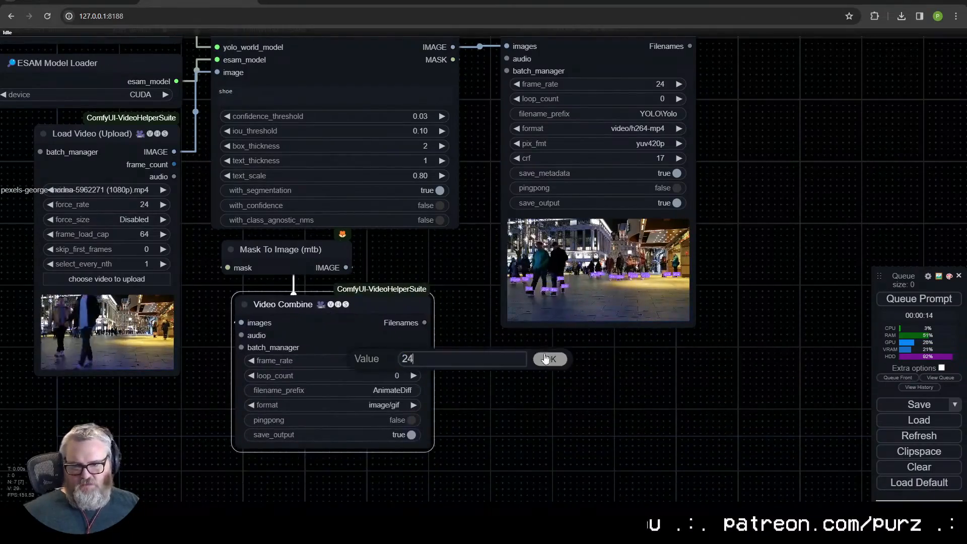
click(399, 404)
click(407, 470)
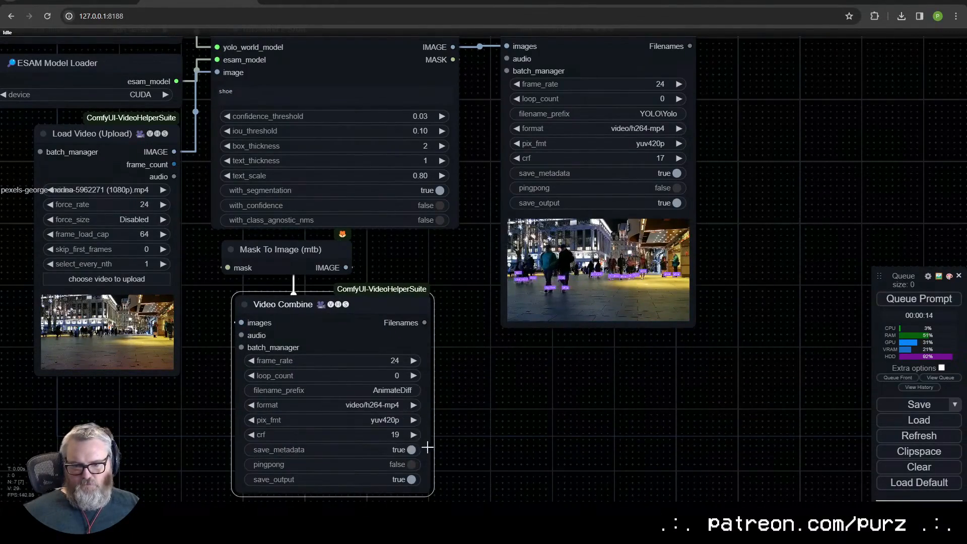
key(Delete)
- Duplicate the existing Video Combine node and place the copy below the Mask To Image node
click(632, 71)
key(ctrl+c)
key(ctrl+v)
drag(848, 119, 311, 298)
- Set the filename_prefix of the Video Combine node below Mask To Image to YOLO\Yolo-24fps
scroll(481, 221, down, 3)
scroll(441, 374, up, 6)
click(358, 324)
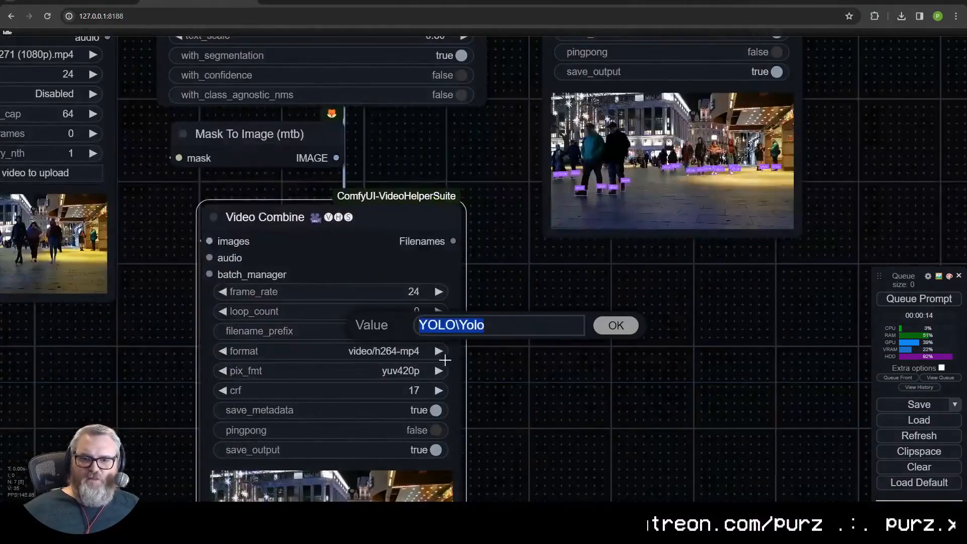
text(-24)
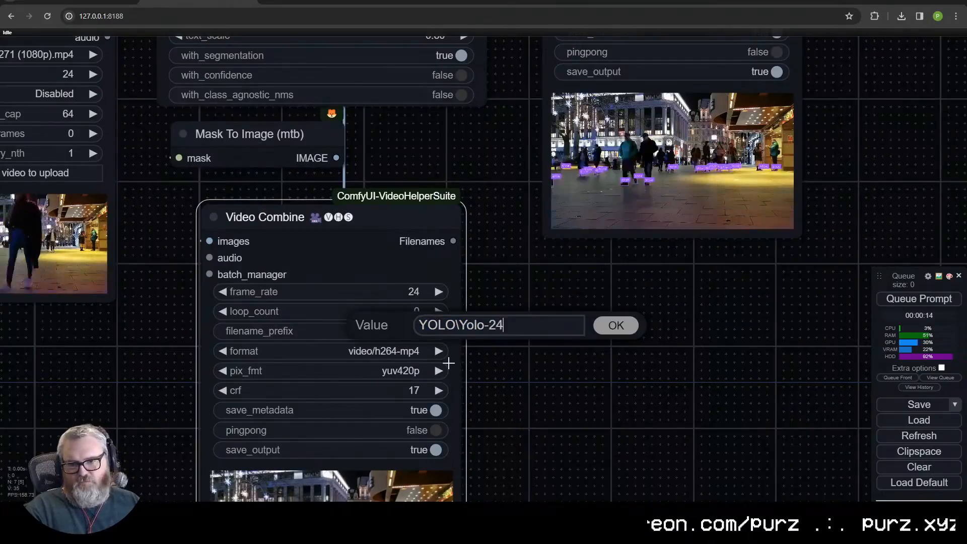
text(fps)
key(Return)
- Add another copy of the Video Combine node below Load Video, fed by the loaded video's IMAGE output
scroll(448, 363, down, 6)
drag(356, 281, 389, 269)
key(ctrl+v)
drag(579, 337, 189, 378)
drag(258, 154, 138, 389)
drag(228, 485, 249, 334)
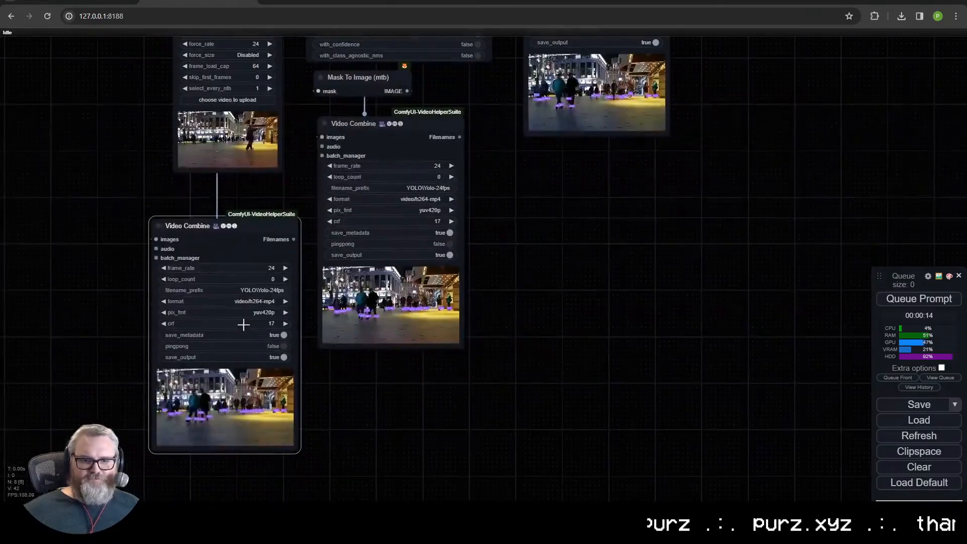
- Set the filename_prefix to YOLO\Yolo-Shoe_Mask for the mask video and YOLO\Yolo-Original for the source video, aligning both Video Combine nodes
click(434, 188)
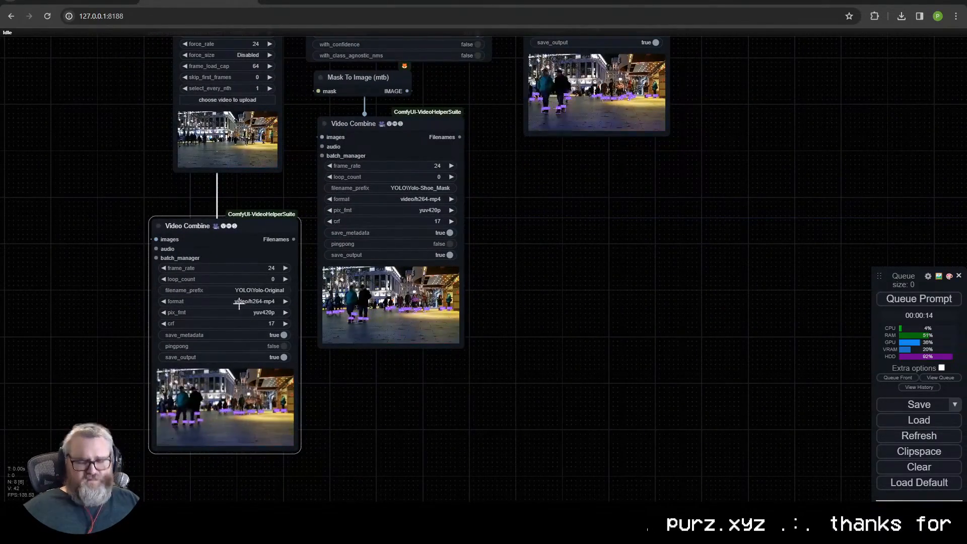
drag(231, 235, 227, 210)
drag(425, 128, 414, 203)
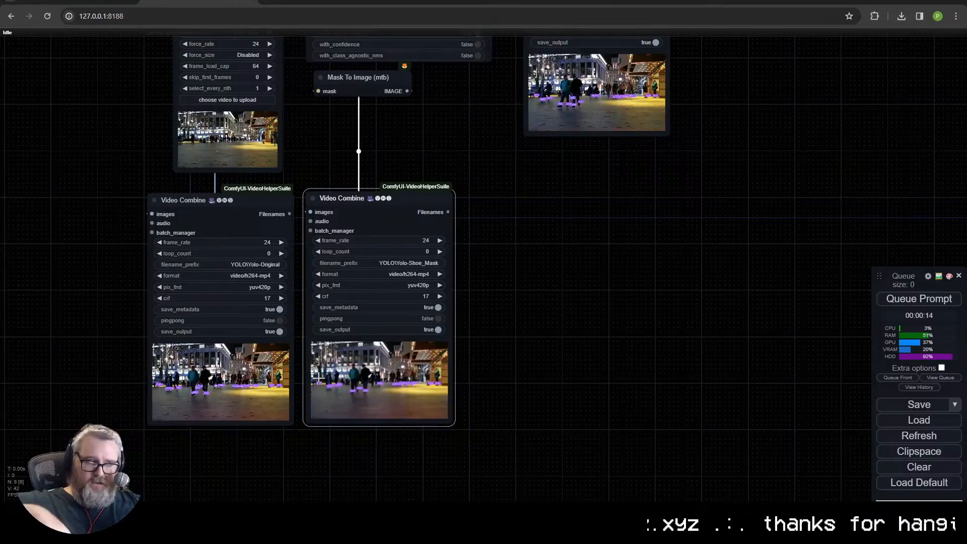
- Move the Video Combine node with prefix YOLO\Yolo down beside the mask and original Video Combine nodes
drag(436, 303, 481, 381)
drag(256, 288, 286, 285)
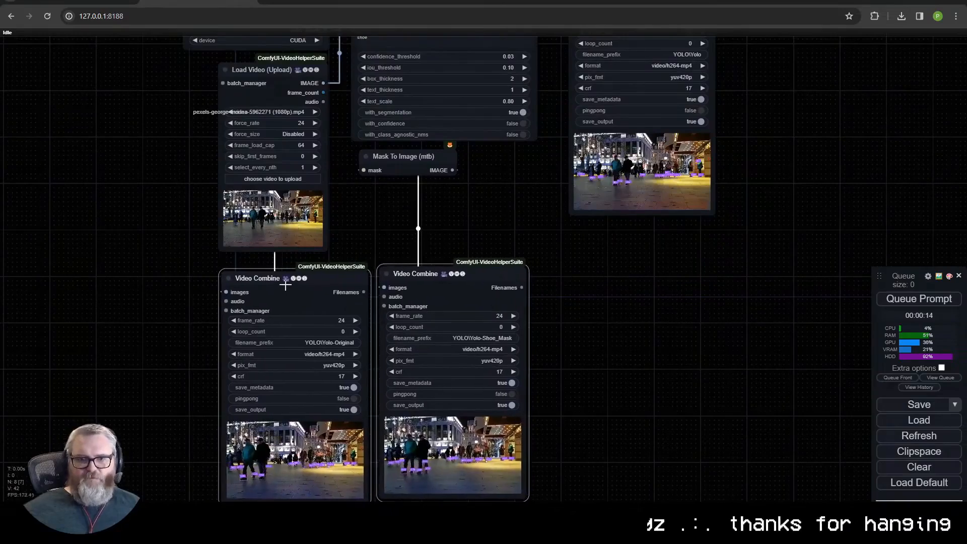
drag(372, 241, 308, 322)
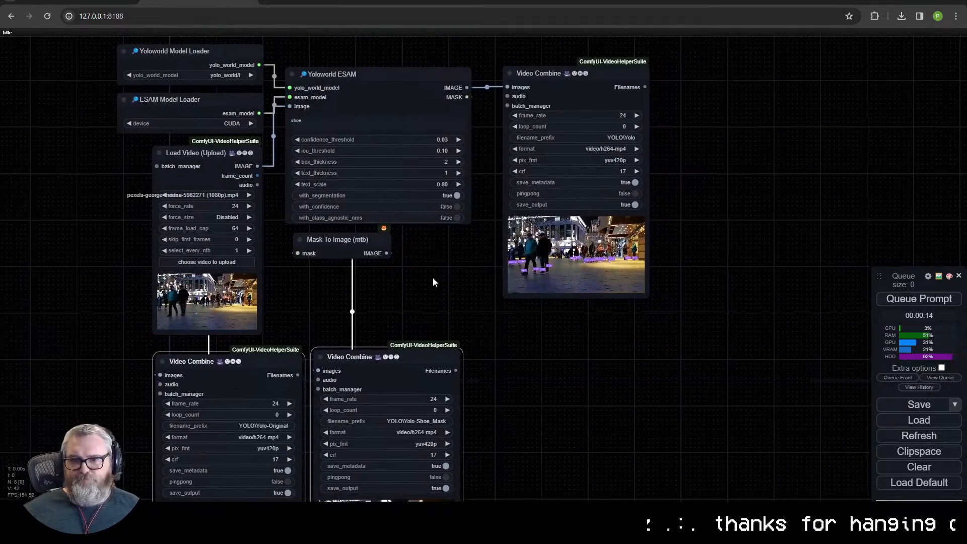
drag(443, 270, 349, 335)
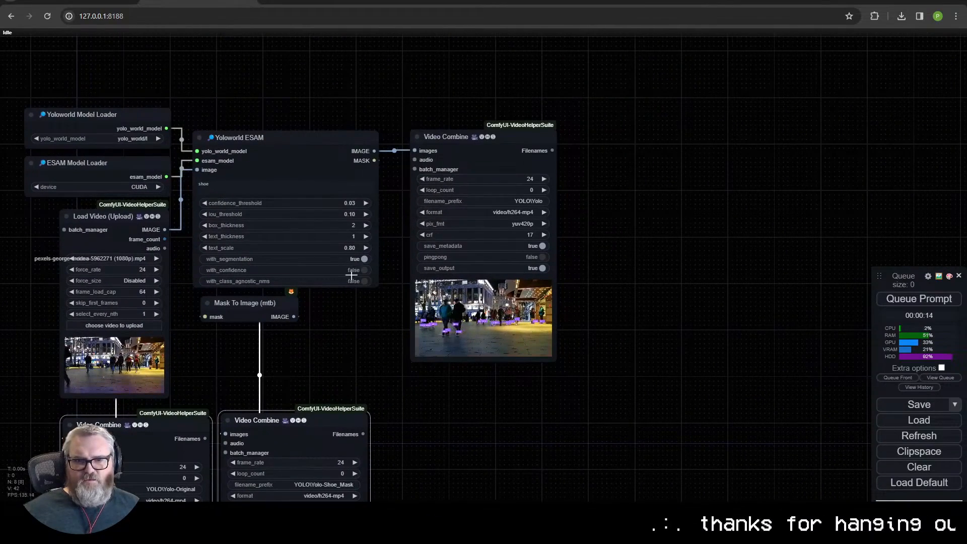
drag(353, 365, 452, 265)
scroll(451, 265, down, 2)
drag(529, 77, 511, 199)
scroll(513, 201, up, 3)
drag(520, 145, 511, 202)
drag(512, 259, 505, 259)
drag(542, 193, 528, 157)
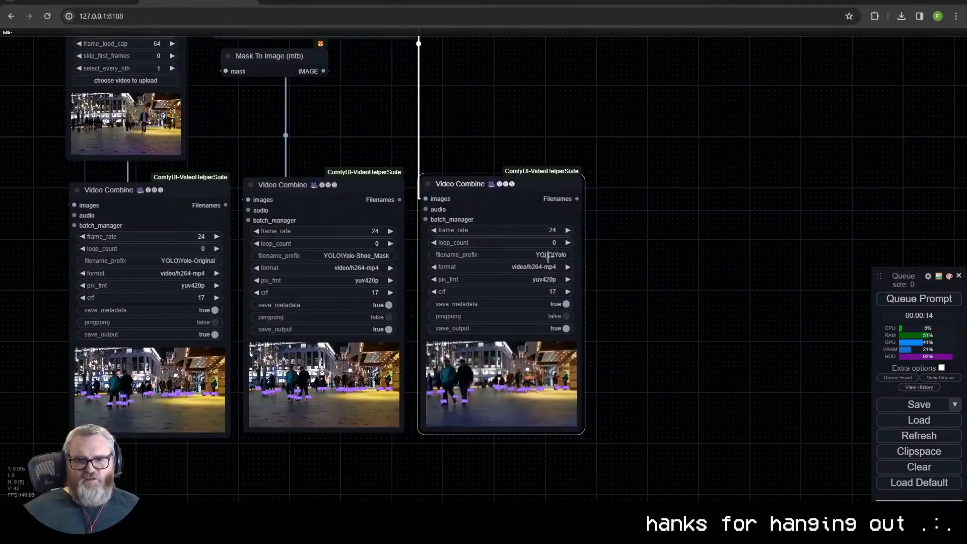
- Look over the node connections and settings from the model loaders through to the three Video Combine nodes
drag(304, 409, 514, 360)
drag(546, 395, 474, 429)
drag(516, 173, 519, 177)
drag(483, 76, 467, 260)
drag(443, 227, 511, 363)
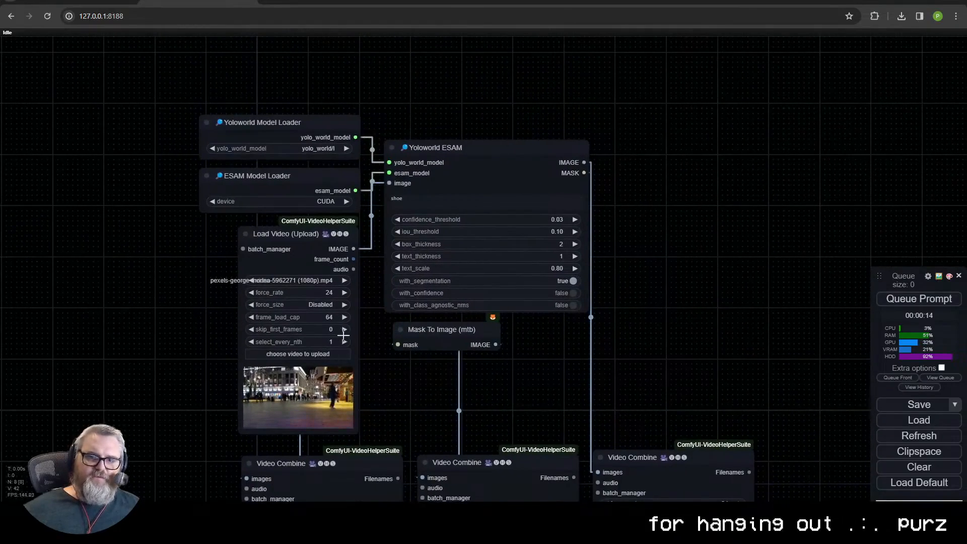
drag(466, 396, 477, 301)
click(488, 106)
drag(582, 298, 552, 124)
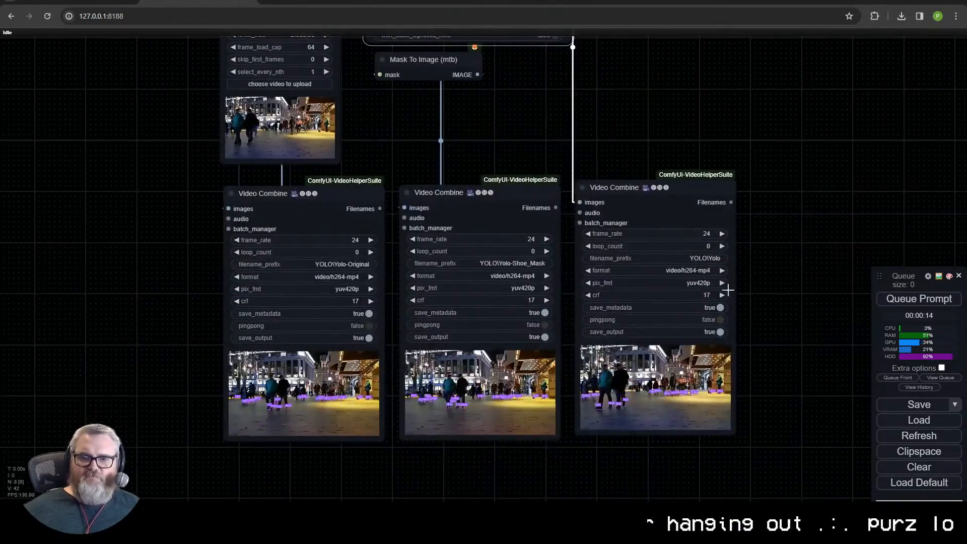
- Check the mask video's filename_prefix and queue the prompt to render all three videos
click(527, 263)
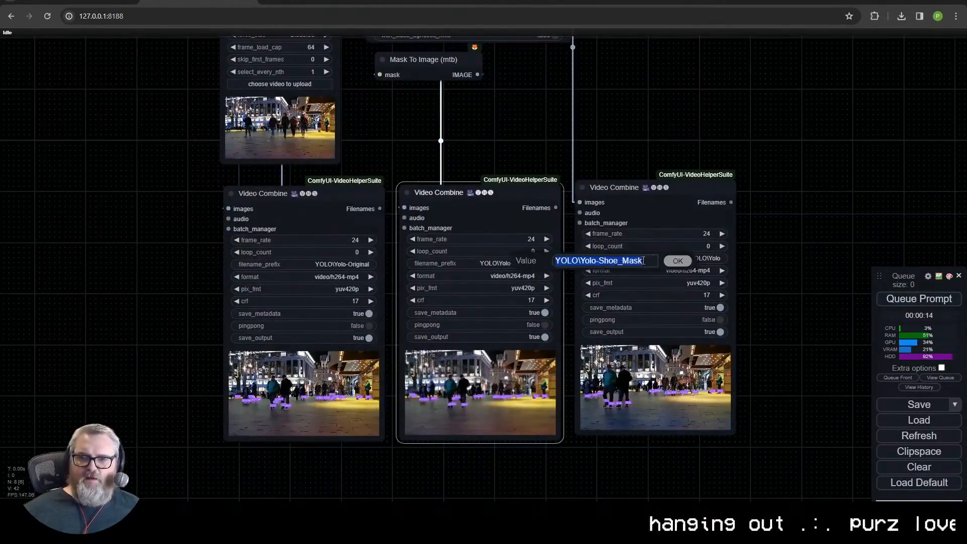
scroll(634, 243, down, 5)
scroll(634, 244, down, 1)
click(906, 302)
scroll(536, 203, up, 3)
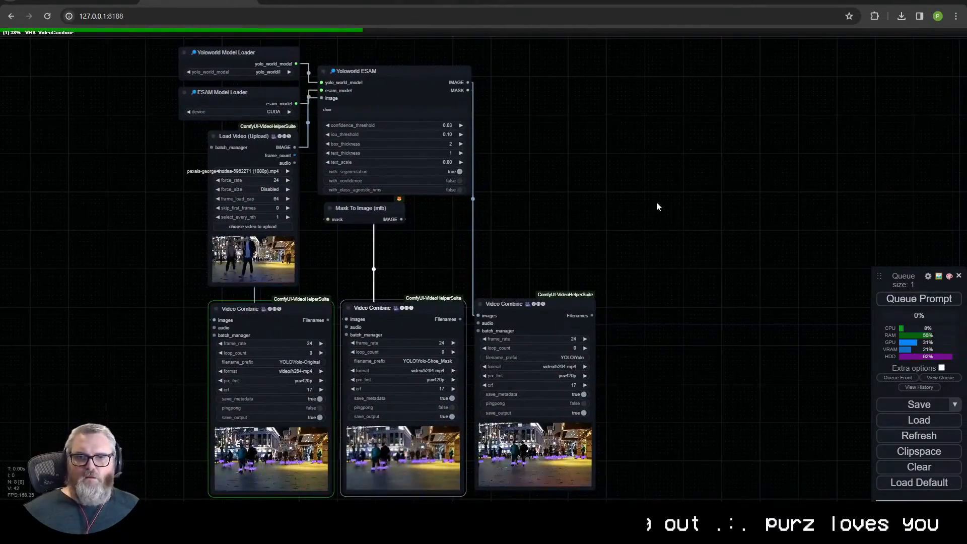
- Rearrange the three Video Combine nodes in a row beside Yoloworld ESAM, ordered Yolo, Shoe_Mask, Original, and select all nodes
drag(601, 252, 307, 362)
drag(523, 311, 671, 156)
drag(448, 186, 582, 1)
drag(692, 183, 386, 267)
drag(514, 303, 514, 299)
scroll(674, 310, down, 3)
drag(673, 311, 771, 273)
drag(646, 130, 748, 277)
key(ctrl+a)
shift+drag(535, 255, 587, 240)
drag(635, 417, 505, 358)
scroll(561, 394, up, 5)
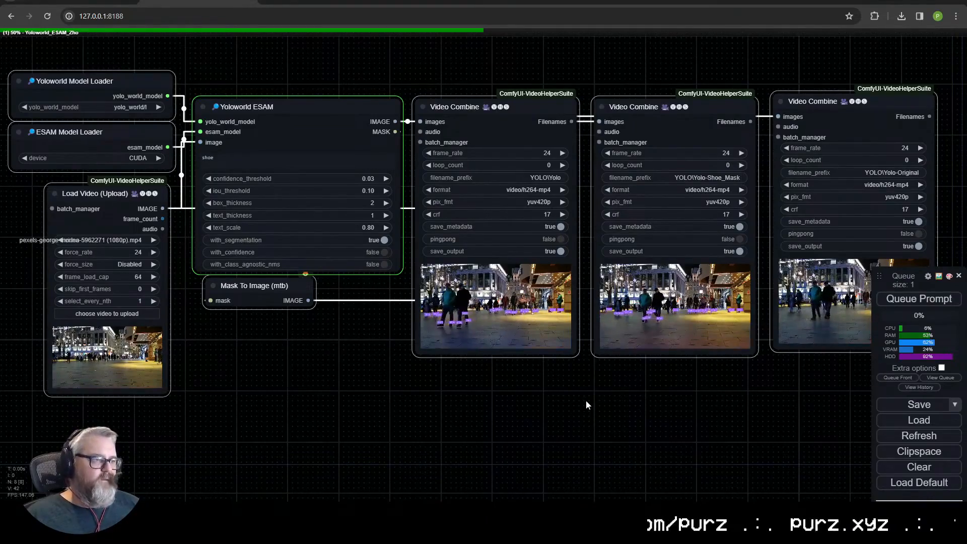
- Examine the labelled shoe detections and the rendered shoe mask video up close in the Video Combine previews
scroll(563, 308, up, 15)
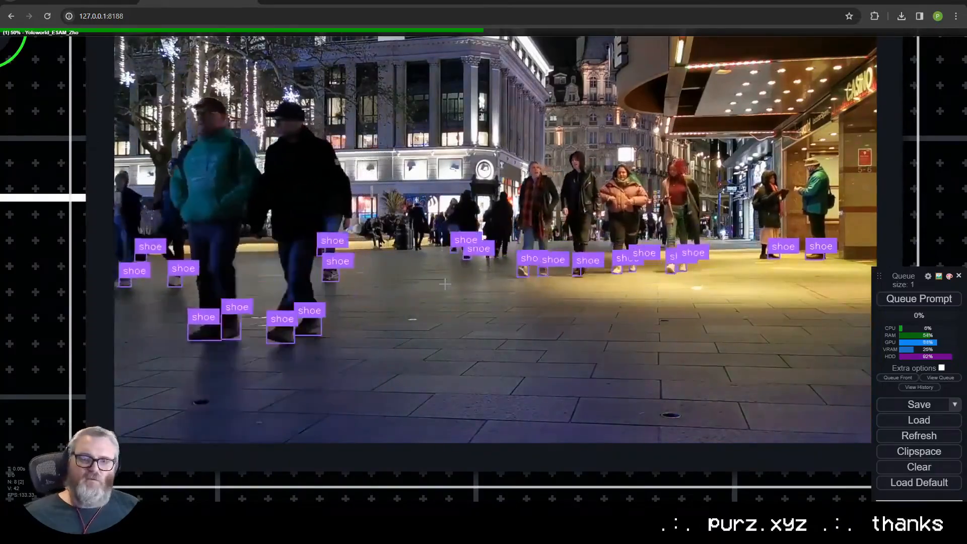
scroll(477, 303, down, 5)
scroll(477, 303, down, 5)
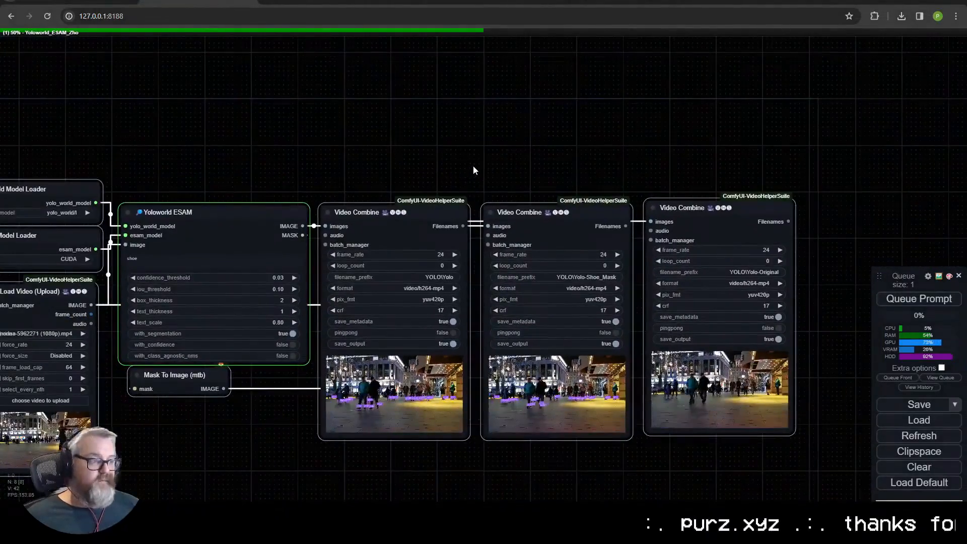
drag(473, 166, 524, 111)
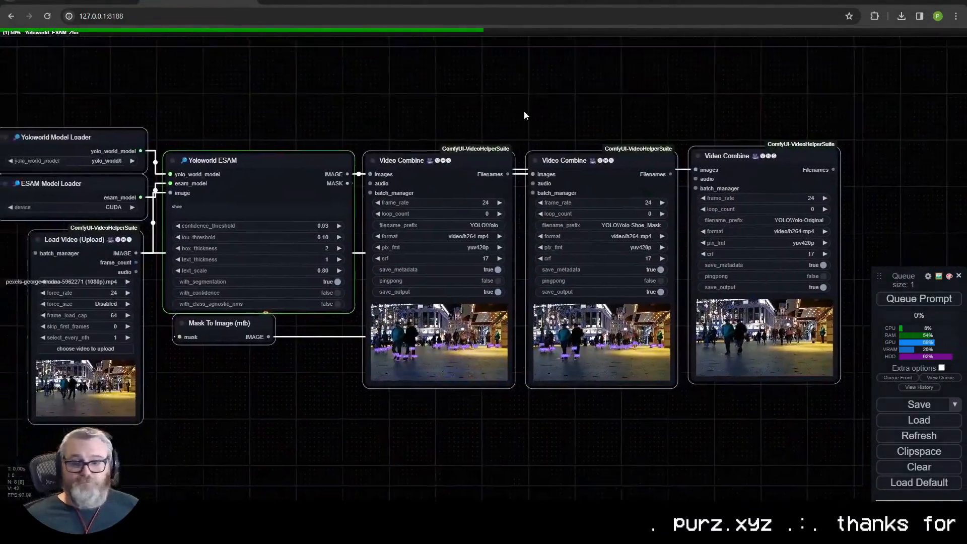
scroll(520, 136, down, 1)
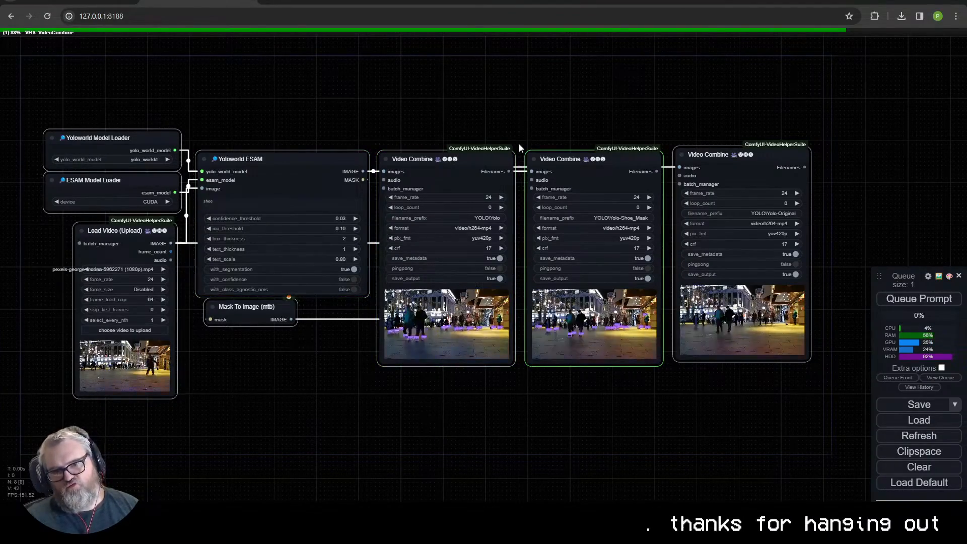
scroll(607, 343, up, 15)
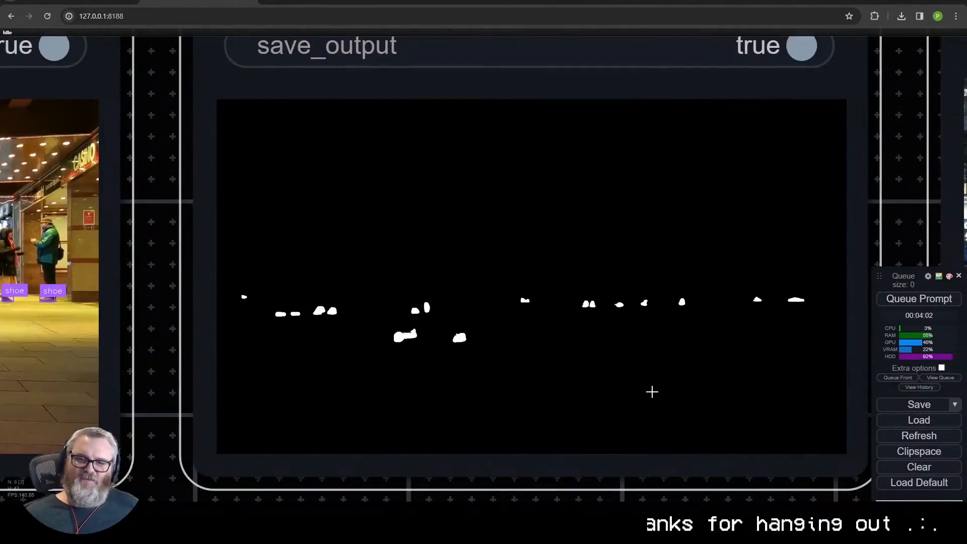
scroll(664, 402, down, 12)
drag(681, 439, 463, 397)
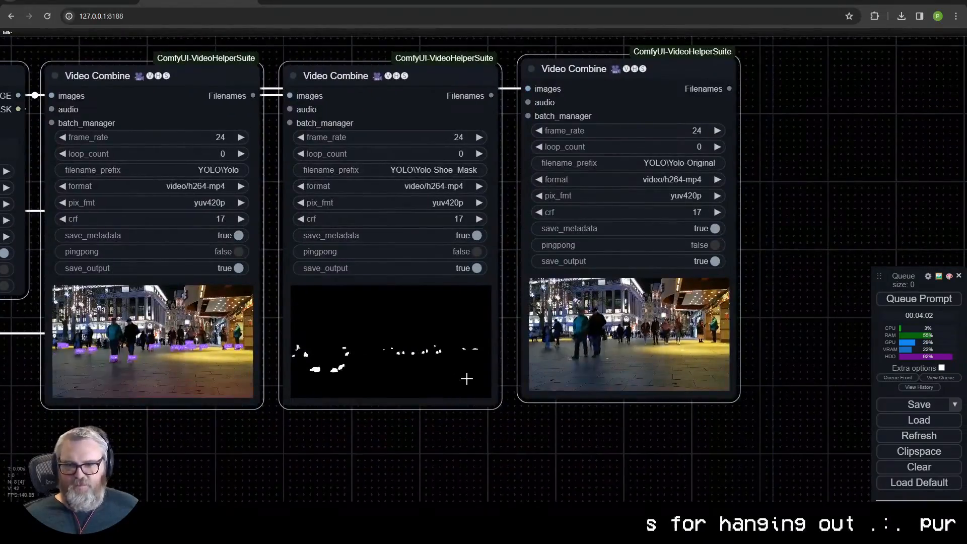
scroll(467, 380, down, 1)
- Replace the detection prompt in the Yoloworld ESAM node with "person"
drag(303, 433, 599, 493)
drag(327, 484, 599, 374)
click(440, 121)
key(ctrl+a)
text(pe)
text(rson)
- Set the mask video's filename_prefix to YOLO\Yolo-Person and queue the prompt
drag(704, 396, 488, 422)
scroll(488, 422, down, 2)
click(770, 207)
double_click(861, 208)
text(Person)
key(Return)
click(919, 298)
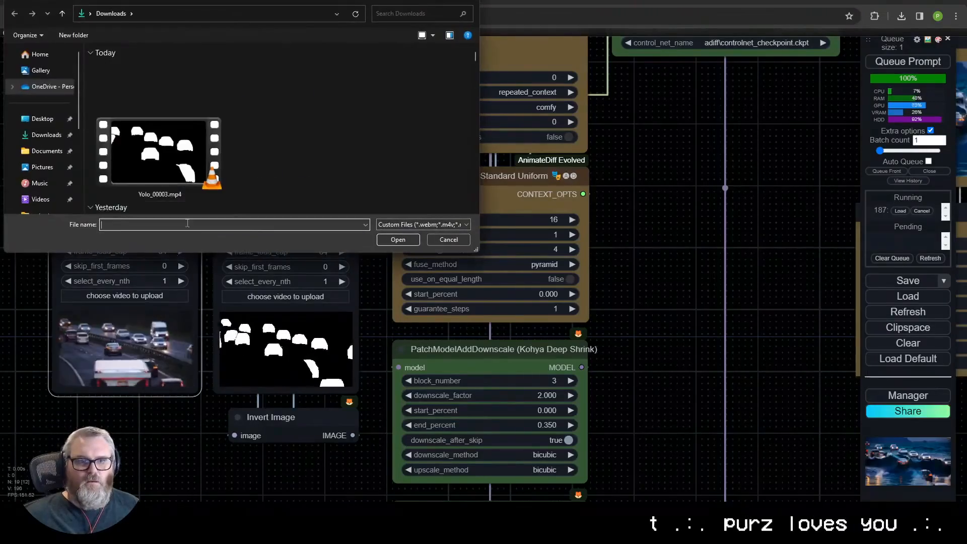
- In the inpainting workflow, load Yolo-Original_00001.mp4 from C:\ai\ComfyUI_windows_portable\comfyui\output\yolo into the source Load Video node
text(C:\ai\ComfyUI_windows_portable\)
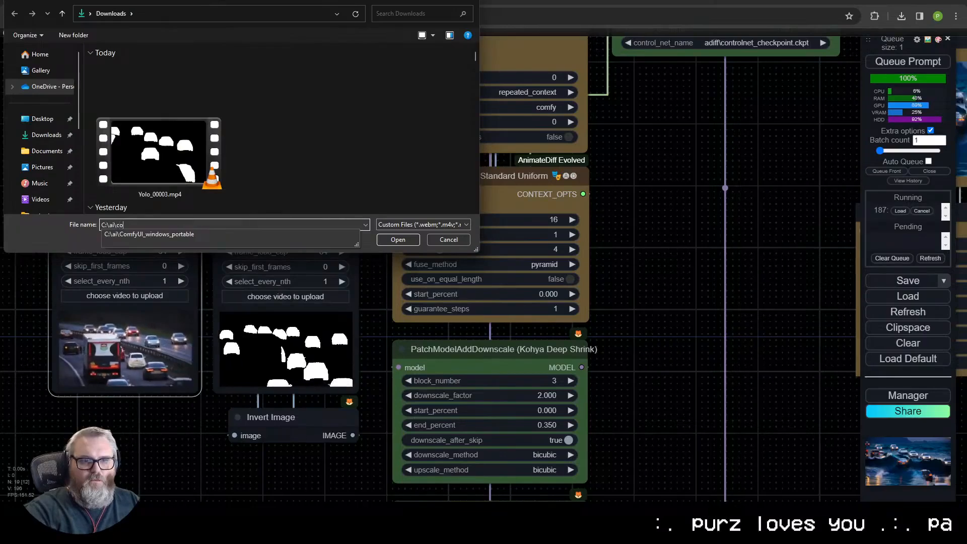
text(comfyui\output\yolo)
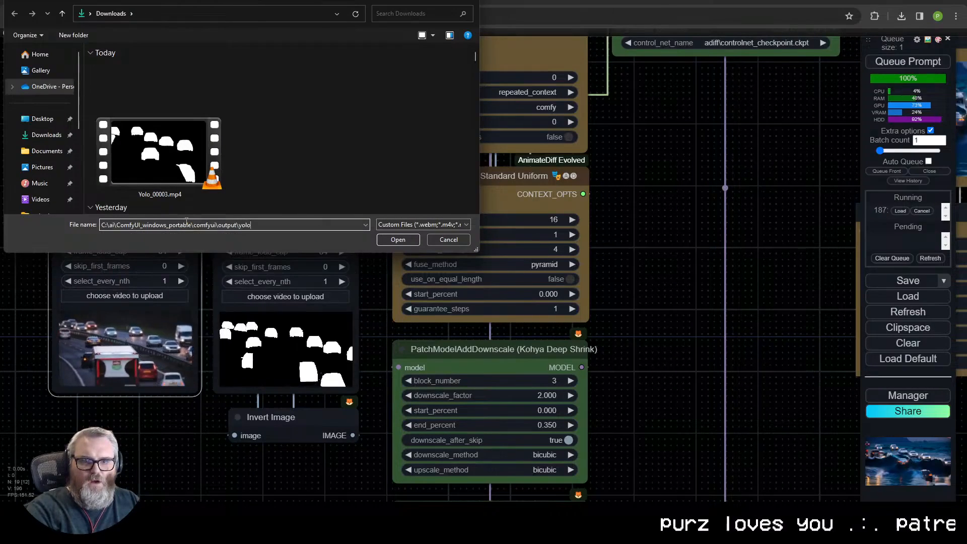
key(Return)
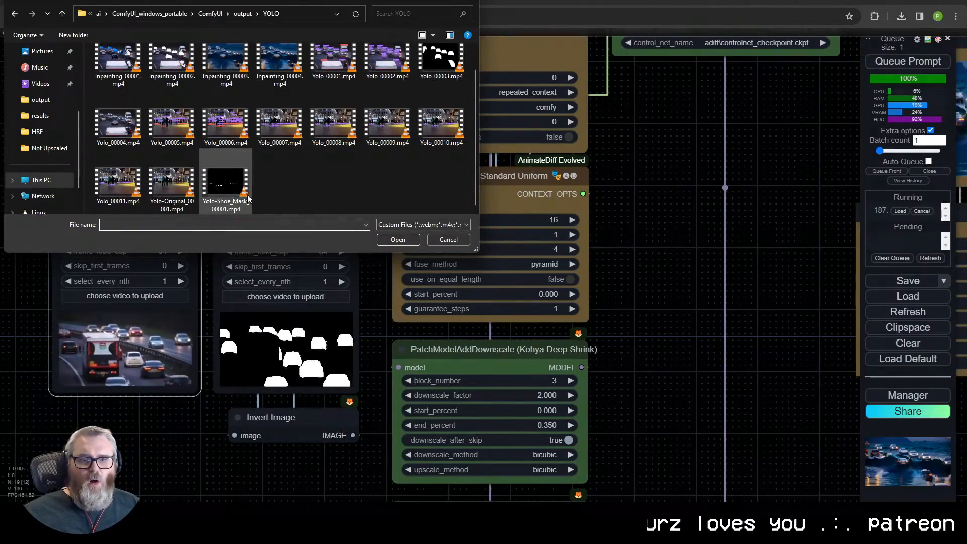
click(180, 186)
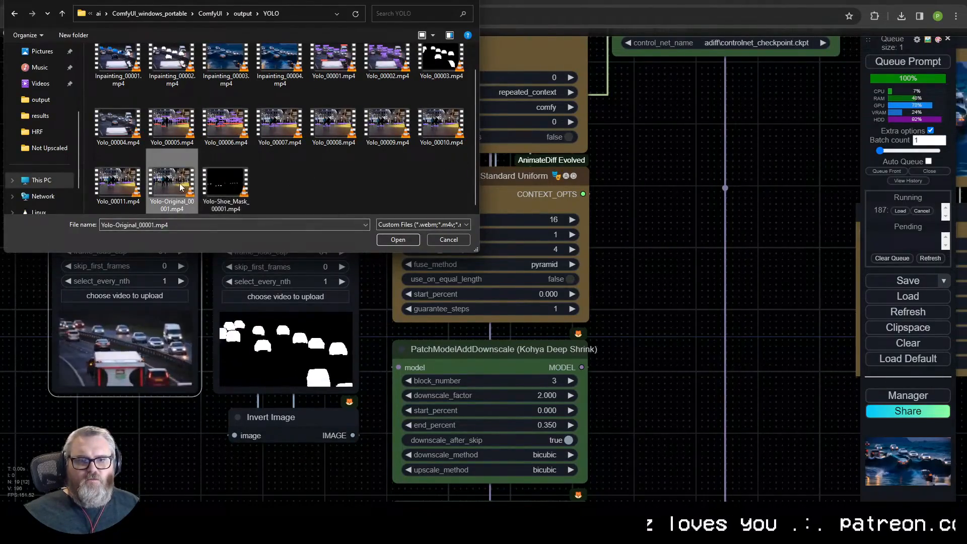
double_click(179, 186)
- Load Yolo-Shoe_Mask_00001.mp4 into the mask Load Video node above Invert Image and inspect its preview
click(275, 297)
double_click(219, 204)
scroll(248, 378, up, 5)
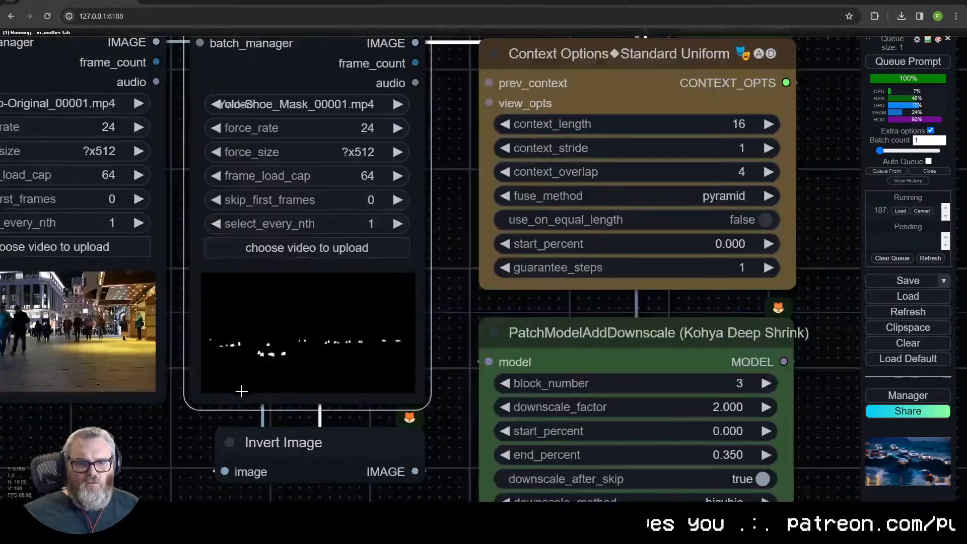
scroll(245, 389, down, 3)
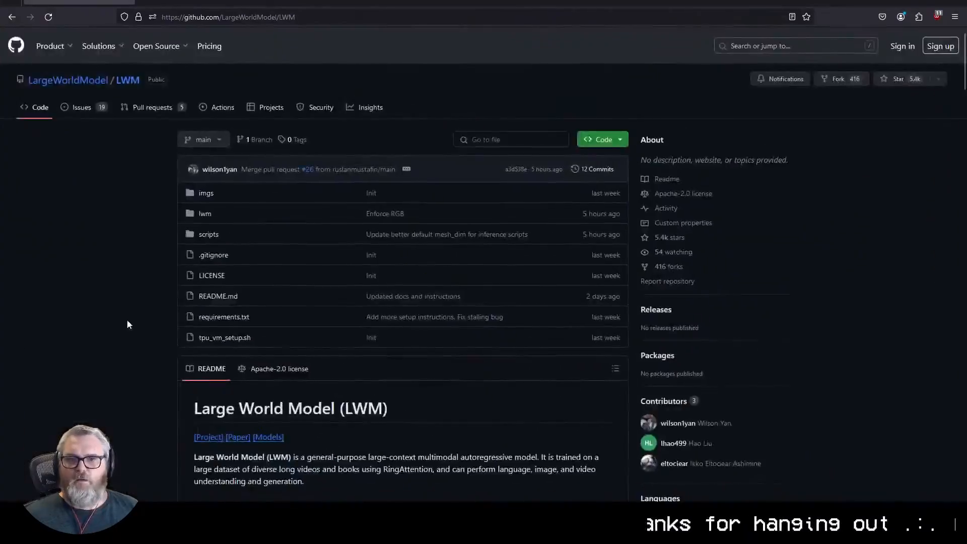
- Read through the LargeWorldModel/LWM README on GitHub, covering its approach, capabilities, generated samples, setup and available models
scroll(345, 252, down, 15)
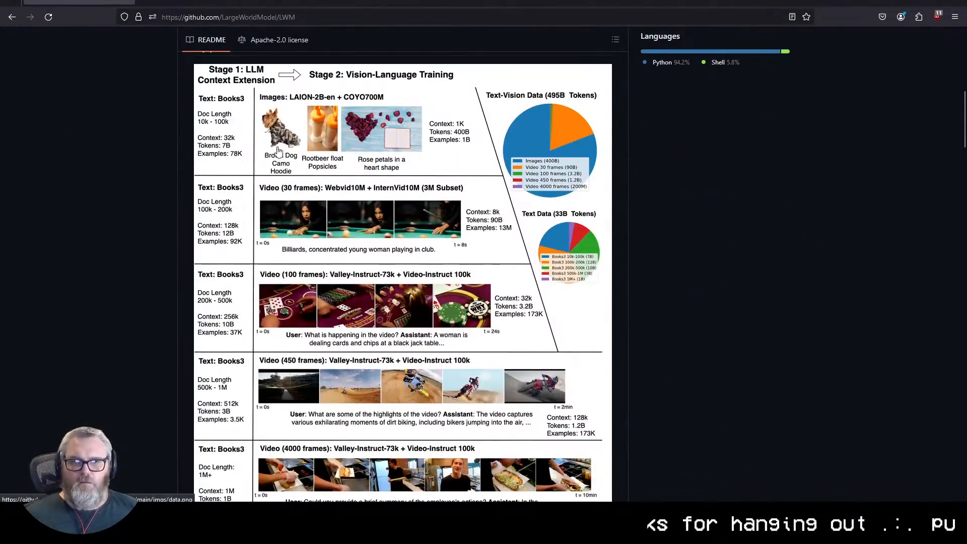
scroll(360, 269, down, 15)
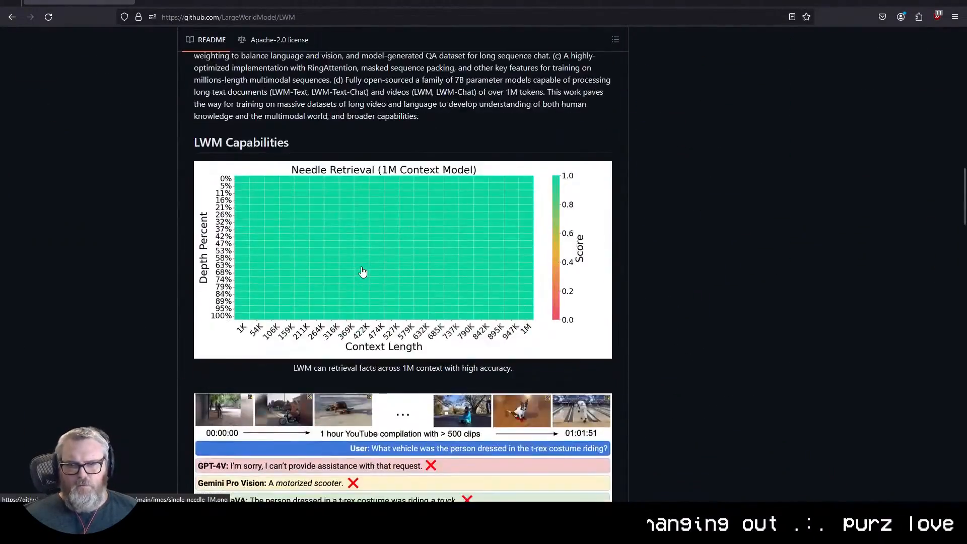
scroll(563, 394, down, 7)
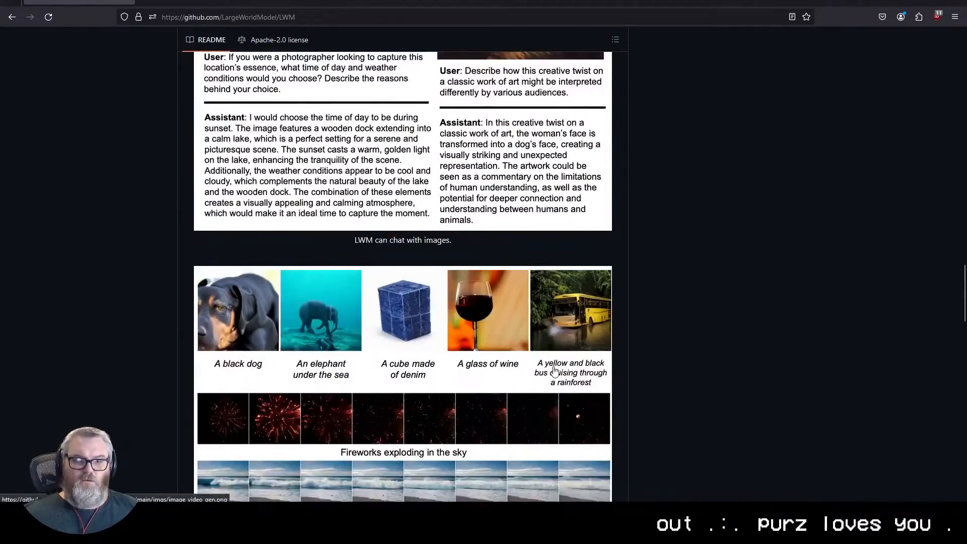
scroll(554, 371, down, 20)
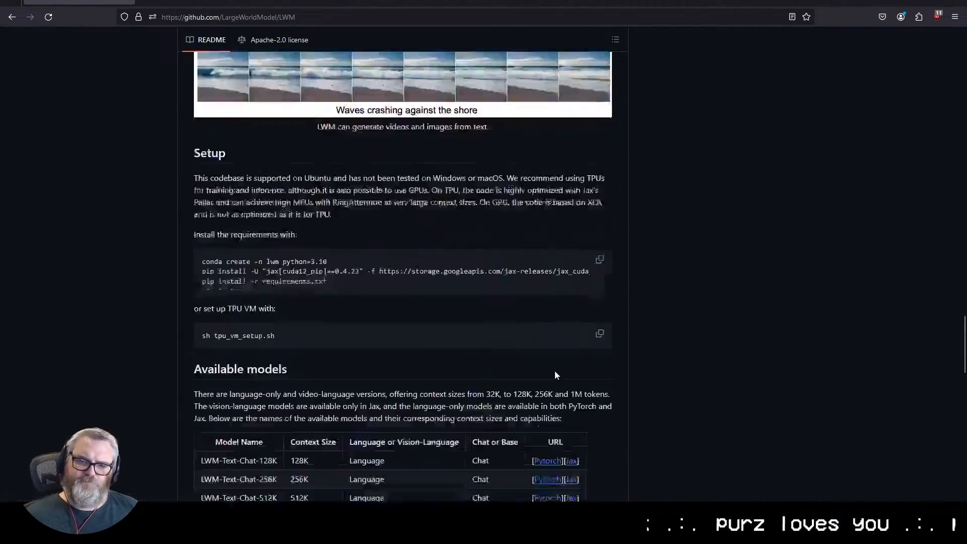
scroll(555, 370, up, 8)
scroll(548, 349, up, 10)
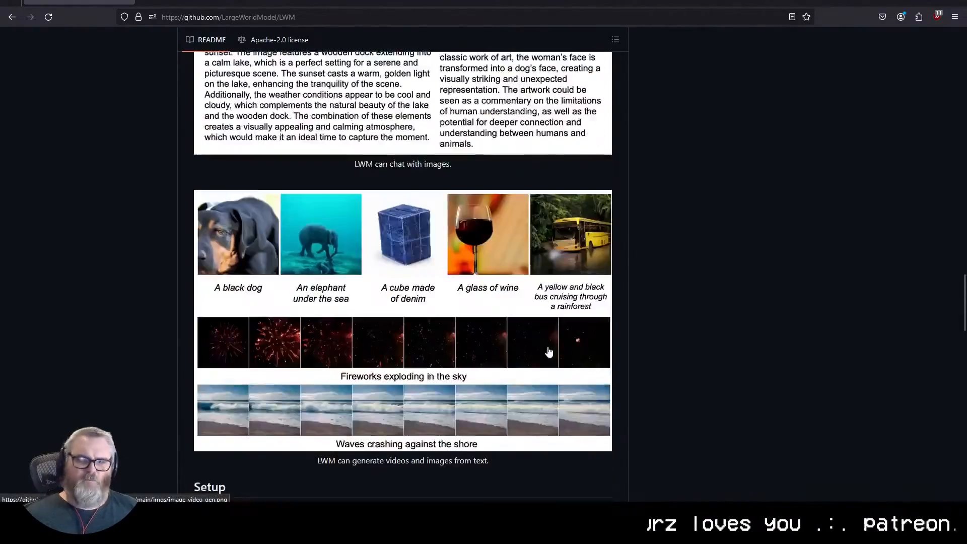
scroll(548, 347, up, 5)
scroll(706, 273, up, 20)
scroll(554, 272, down, 4)
scroll(302, 247, down, 4)
scroll(201, 241, up, 4)
scroll(144, 237, down, 20)
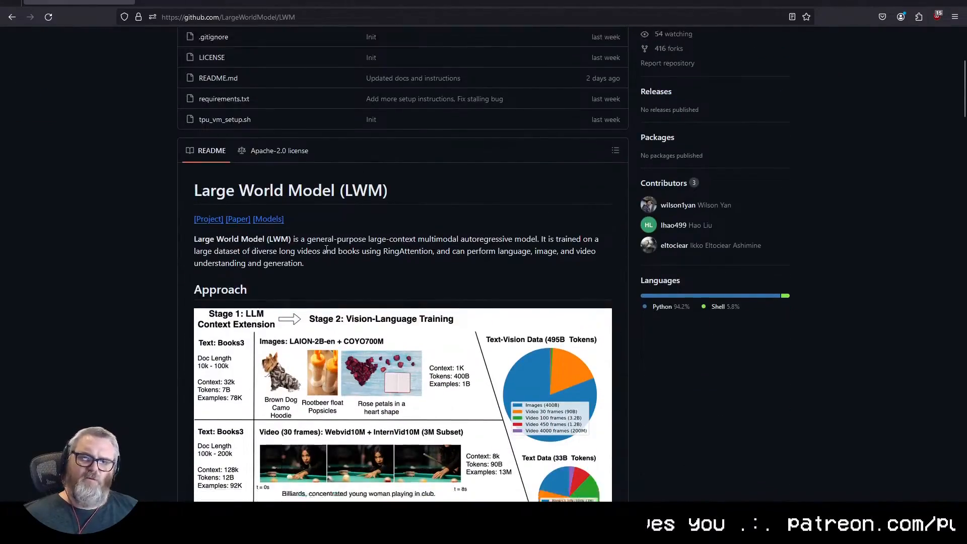
scroll(144, 220, down, 1)
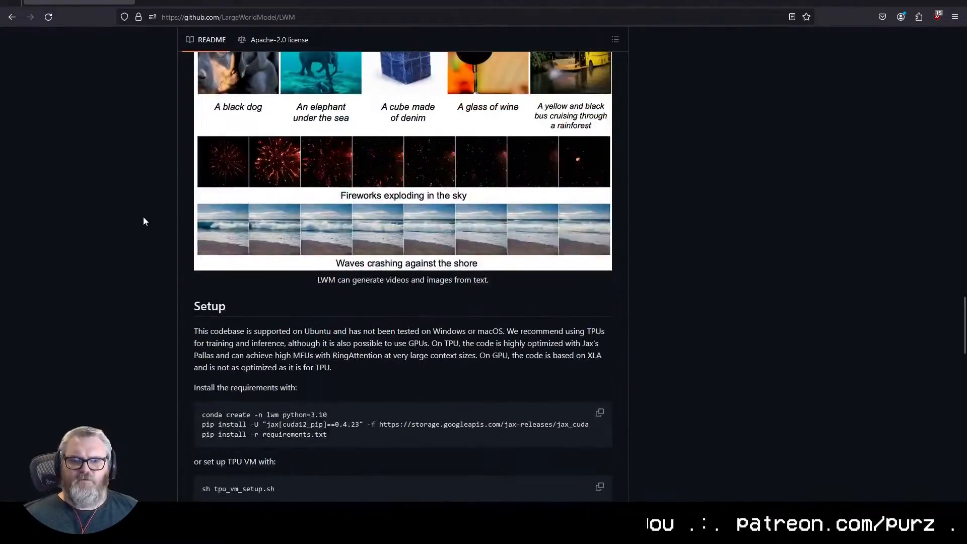
scroll(143, 221, down, 12)
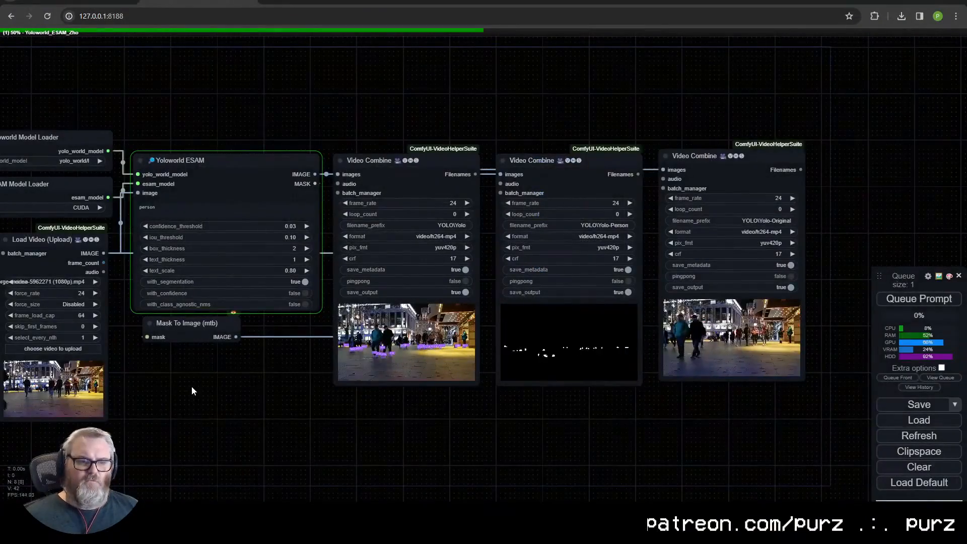
- In the ComfyUI inpainting workflow, add a Gaussian Blur Mask node fed by the shoe mask video through Convert Image to Mask
drag(192, 391, 234, 394)
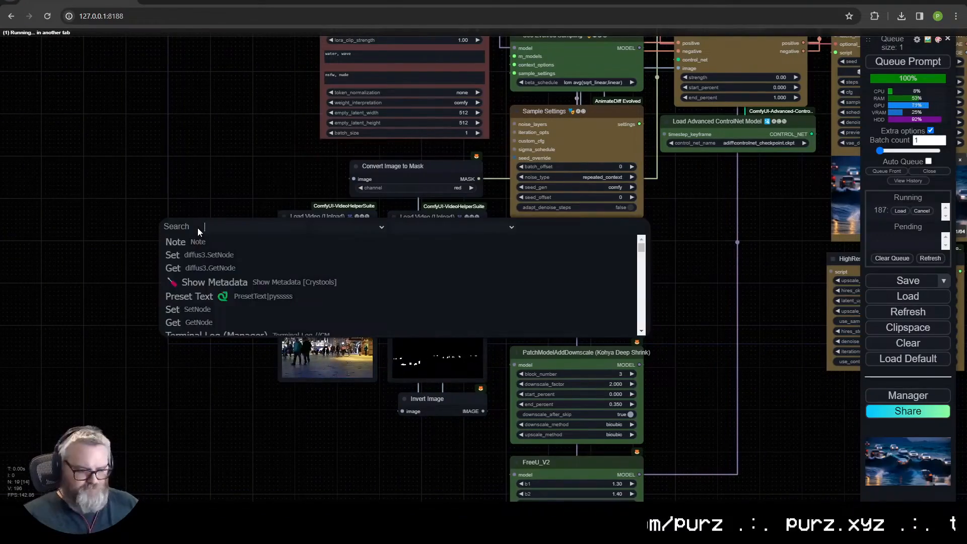
text(blur)
click(204, 255)
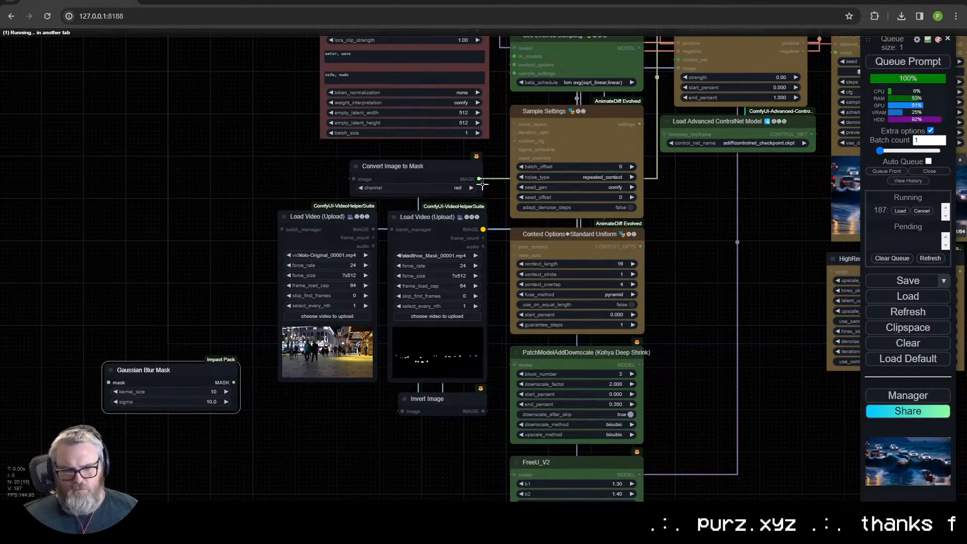
drag(483, 230, 354, 179)
drag(479, 179, 110, 382)
- Add a Mask To Image (mtb) node on the Gaussian Blur Mask output and place it beneath that node
drag(234, 382, 274, 455)
click(304, 428)
text(mask to i)
click(327, 441)
drag(327, 433, 157, 449)
drag(221, 448, 252, 451)
- Add a Video Combine node on the Mask To Image output and set its format to video/h264-mp4
click(274, 432)
text(video com)
click(297, 446)
drag(428, 474, 394, 378)
click(344, 397)
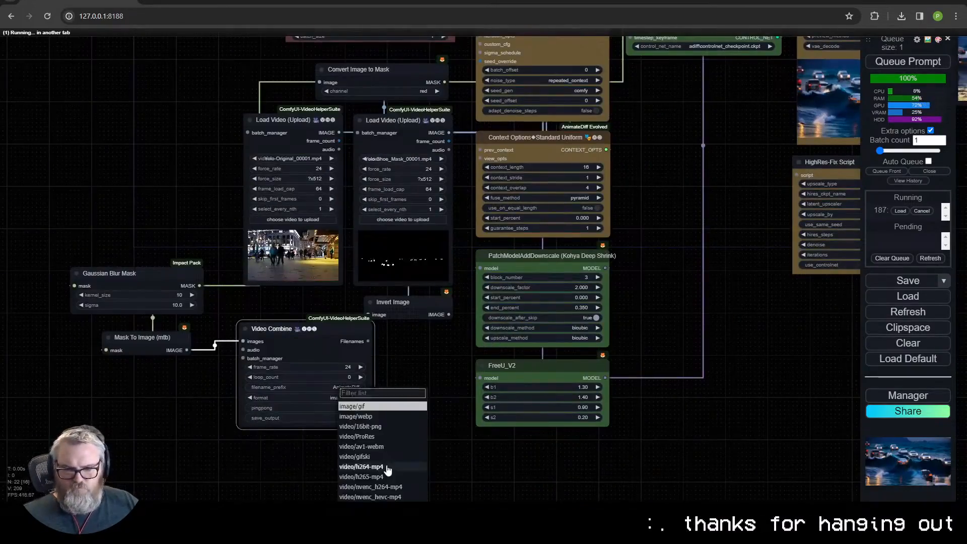
click(388, 467)
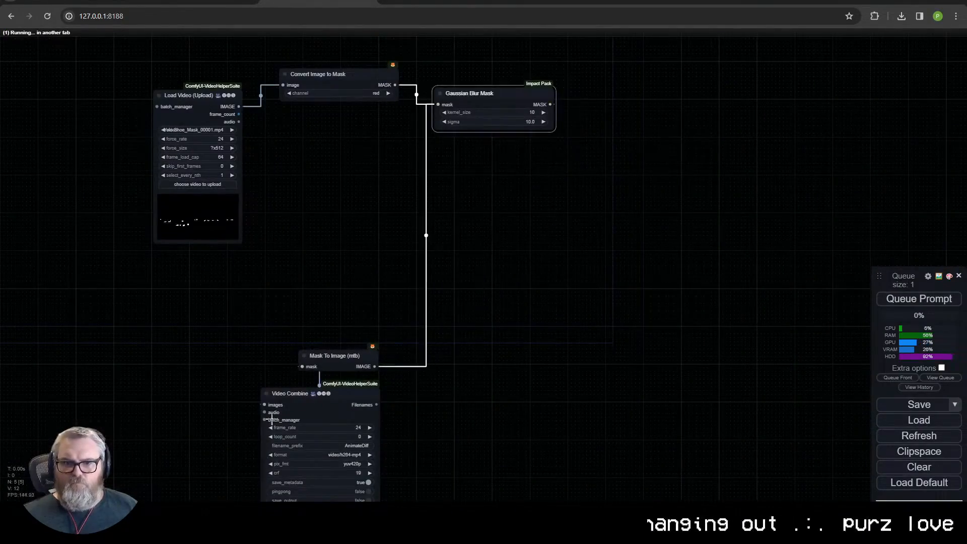
- Copy the mask video and blur chain into a separate workflow and line up its five nodes in a row
drag(339, 71, 325, 112)
drag(478, 94, 454, 94)
drag(615, 136, 583, 120)
drag(755, 148, 681, 91)
scroll(495, 214, up, 3)
drag(495, 221, 471, 319)
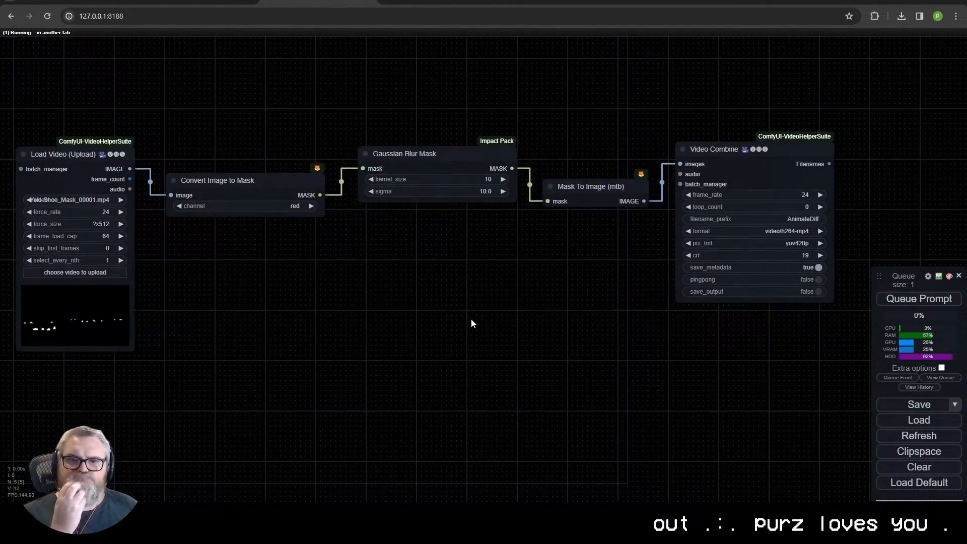
- Regroup the test chain compactly around Load Video and Video Combine, collapsing Convert Image to Mask and Mask To Image
drag(720, 150, 223, 162)
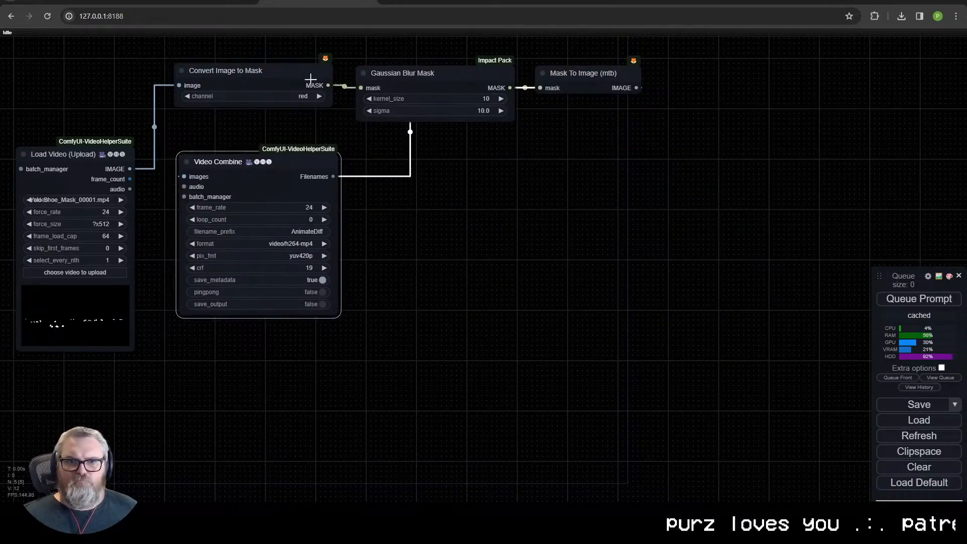
drag(262, 80, 269, 2)
drag(382, 74, 206, 50)
drag(393, 167, 437, 280)
drag(617, 187, 311, 222)
click(277, 225)
click(234, 106)
drag(259, 107, 353, 237)
drag(428, 252, 602, 185)
drag(522, 146, 317, 484)
drag(455, 207, 425, 205)
- Examine the segmentation, person mask and original video previews in the Yoloworld ESAM workflow
scroll(453, 403, down, 2)
drag(350, 94, 356, 95)
scroll(465, 242, up, 4)
drag(464, 242, 477, 312)
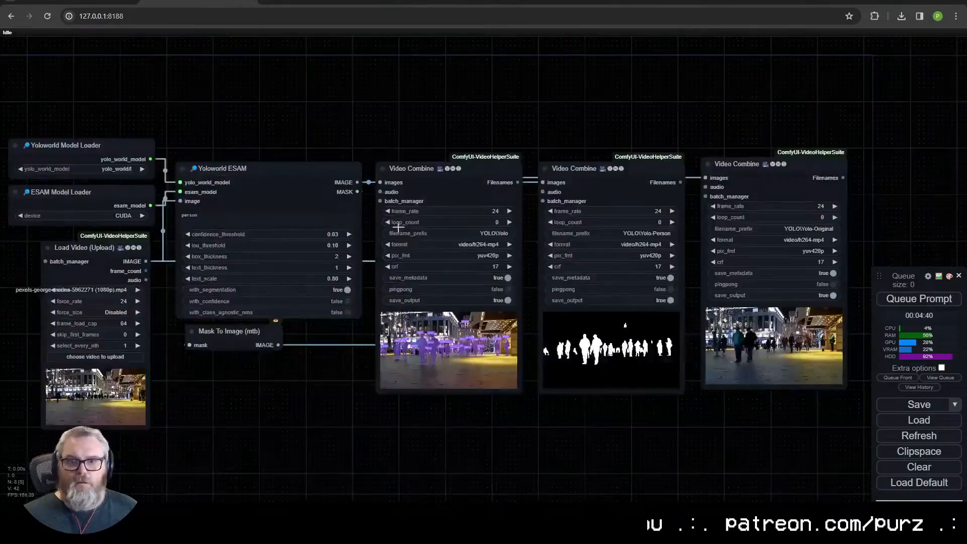
scroll(491, 433, up, 5)
scroll(492, 433, down, 5)
scroll(649, 382, up, 5)
scroll(650, 383, down, 5)
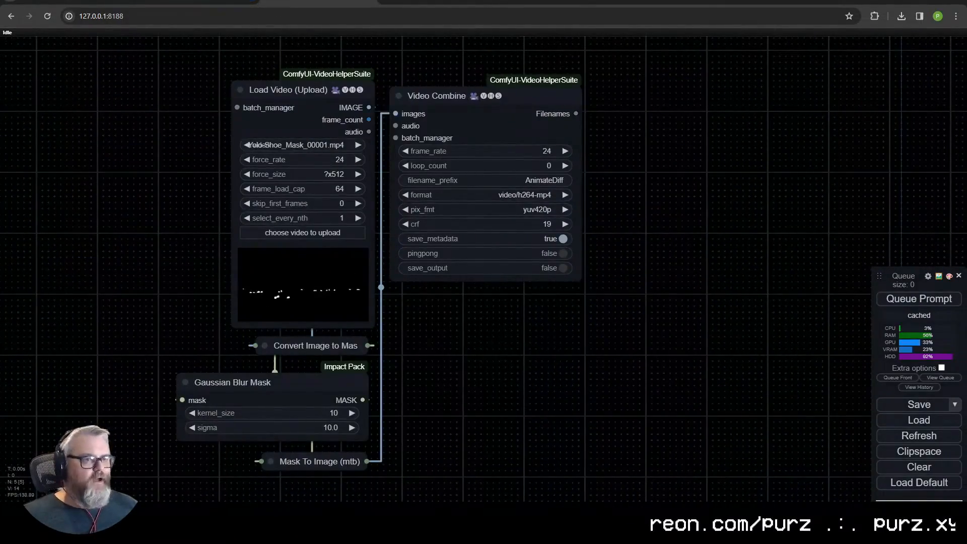
- Queue the Gaussian blur test chain and inspect its output
scroll(345, 325, down, 3)
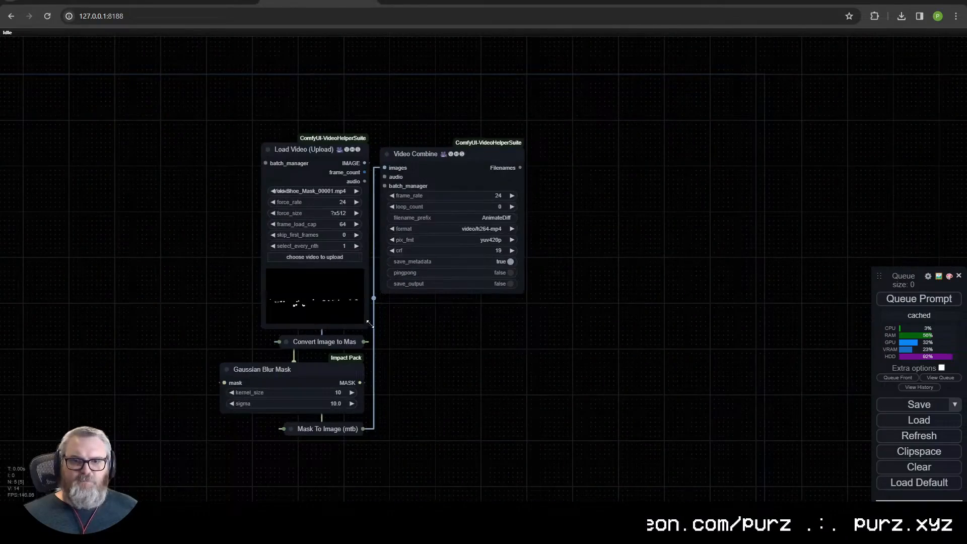
scroll(367, 340, up, 4)
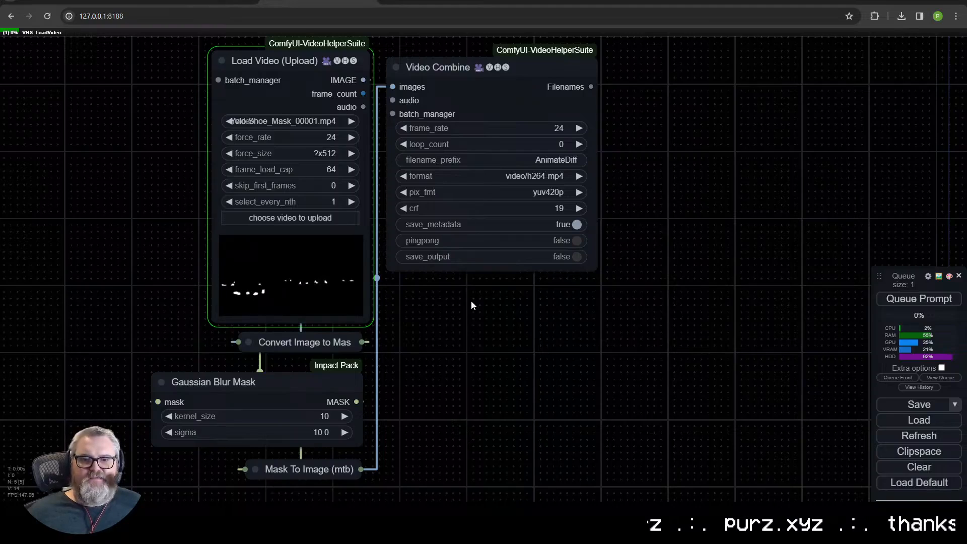
scroll(374, 351, up, 8)
scroll(535, 416, down, 12)
- Replace the Gaussian Blur Mask in the test chain with a FeatherMask node, expanding the collapsed nodes to rewire them
double_click(654, 415)
click(695, 428)
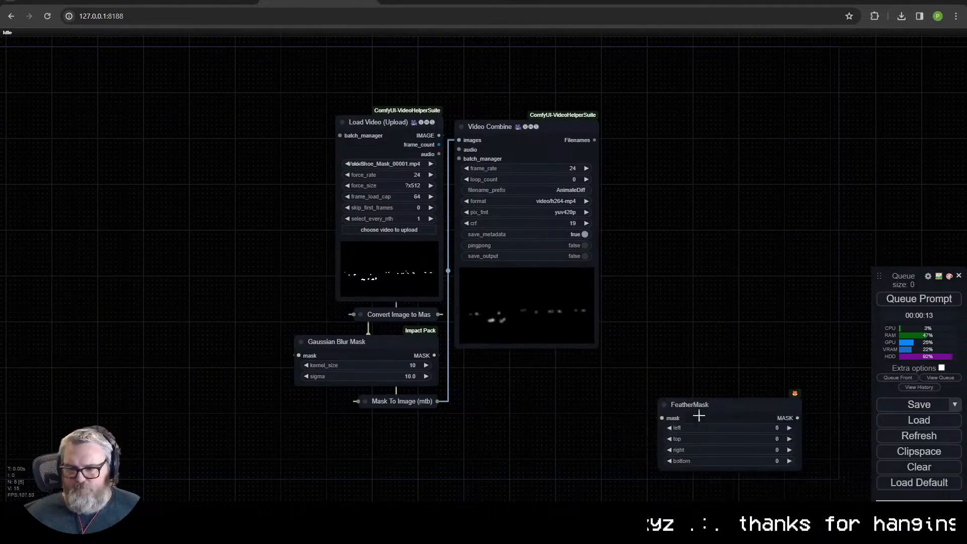
drag(697, 414, 560, 396)
drag(428, 314, 261, 303)
click(193, 304)
drag(327, 317, 522, 399)
drag(402, 402, 276, 415)
click(239, 415)
drag(658, 399, 455, 506)
click(352, 342)
key(Delete)
- Set FeatherMask's left, top, right and bottom to 5, queue the prompt and inspect the mask output
drag(605, 387, 454, 357)
click(473, 400)
text(5)
click(910, 302)
drag(546, 127, 548, 107)
scroll(548, 270, up, 1)
scroll(548, 269, up, 8)
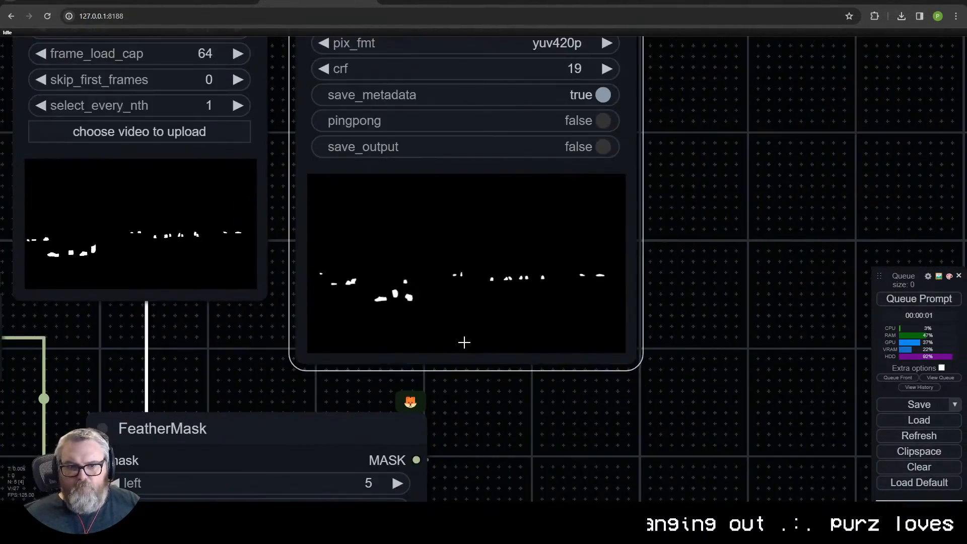
- Set FeatherMask's left value to 50 and queue the prompt again
drag(468, 428, 507, 311)
click(400, 366)
text(50)
click(629, 371)
click(911, 301)
click(402, 367)
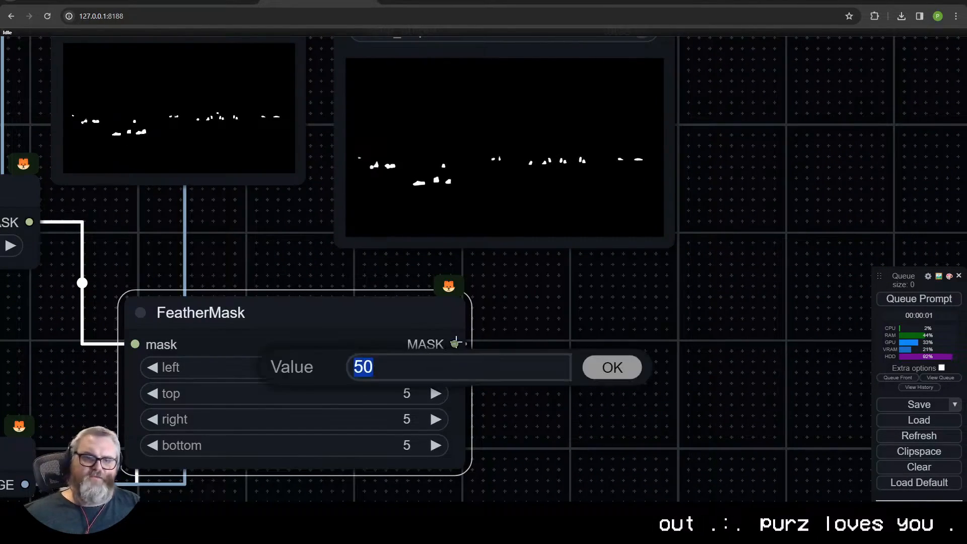
click(613, 368)
- Delete FeatherMask and add a GrowMaskWithBlur node fed by Convert Image to Mask
key(Delete)
scroll(371, 343, down, 4)
drag(371, 343, 638, 330)
drag(404, 247, 472, 320)
click(508, 335)
text(grow)
click(510, 345)
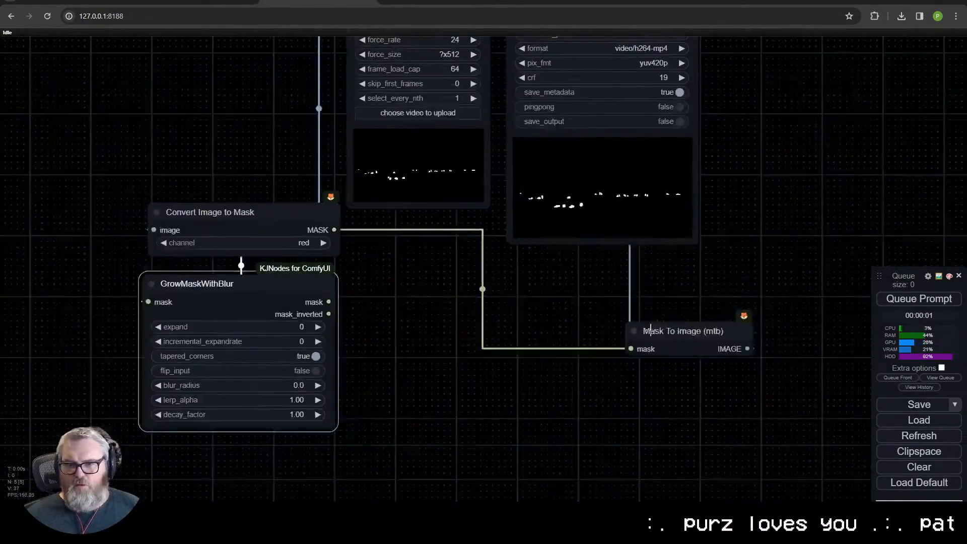
- Place GrowMaskWithBlur below Convert Image to Mask and set its expand to 50 and blur_radius to 5.0
drag(643, 328, 367, 235)
click(282, 322)
text(5)
click(469, 320)
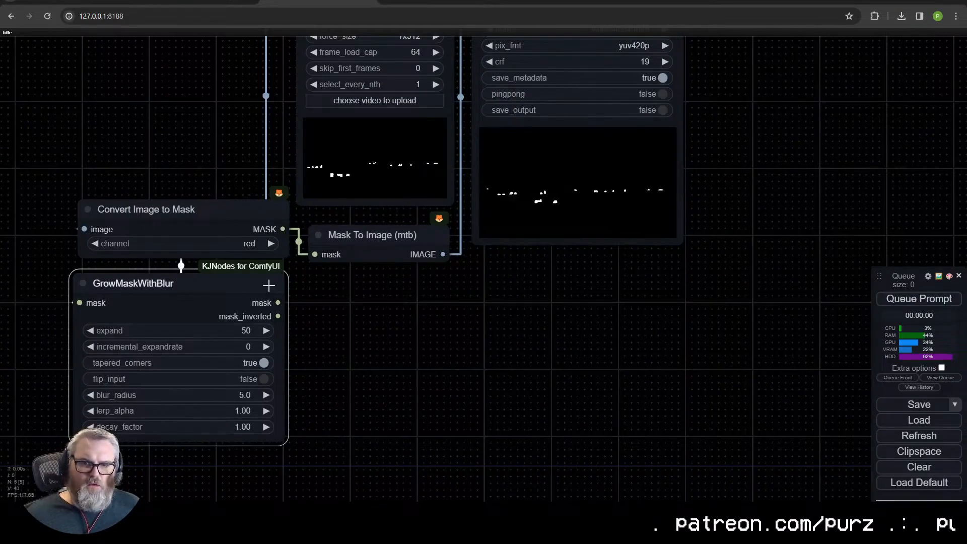
- Route GrowMaskWithBlur's mask into Mask To Image, queue the prompt and inspect the grown mask
drag(272, 285, 230, 299)
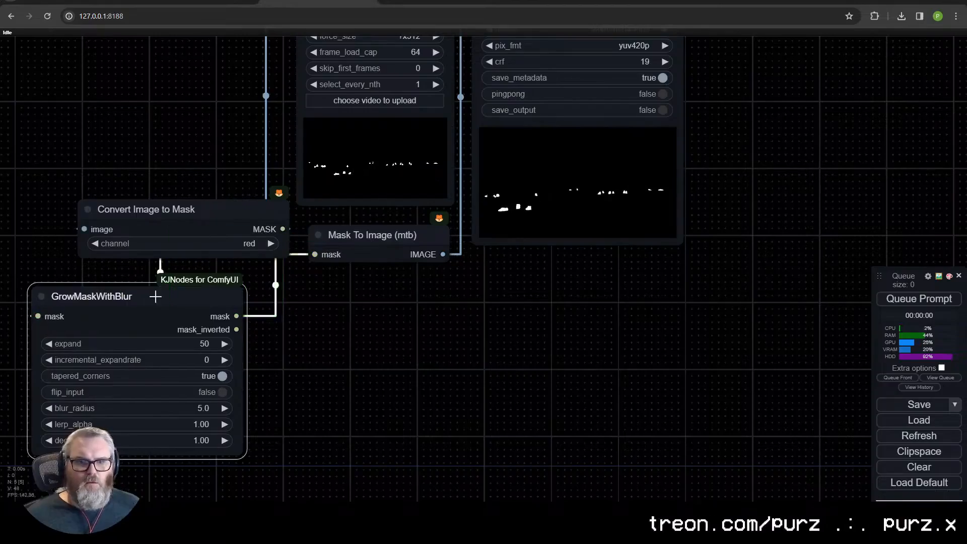
drag(141, 299, 186, 286)
key(ctrl+Return)
scroll(455, 306, down, 3)
scroll(449, 398, up, 3)
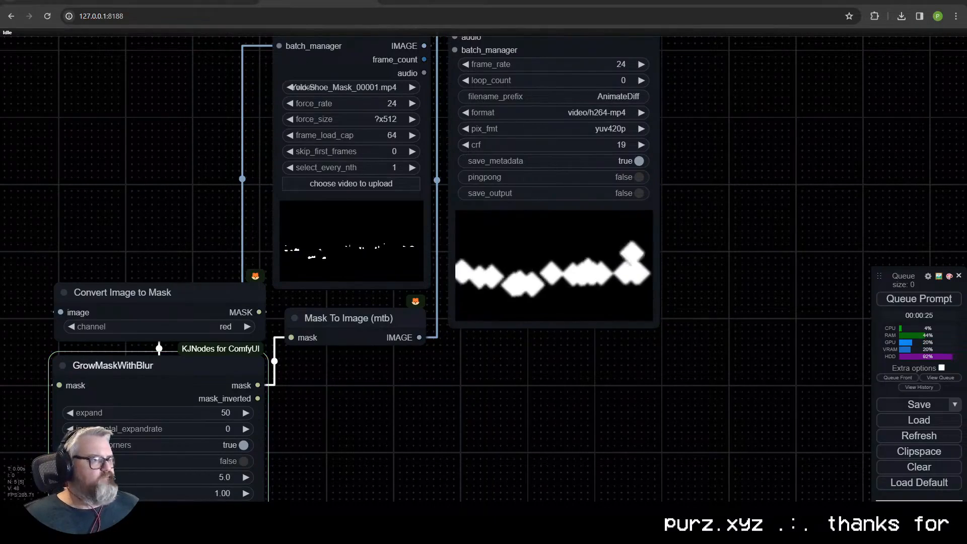
- Set GrowMaskWithBlur's blur_radius to 0.1 and expand to 5, queue the prompt and inspect the output up close
drag(303, 437, 413, 266)
click(325, 305)
text(0.1)
key(Return)
click(335, 243)
text(5)
key(Return)
click(918, 299)
scroll(690, 244, down, 3)
drag(690, 244, 616, 330)
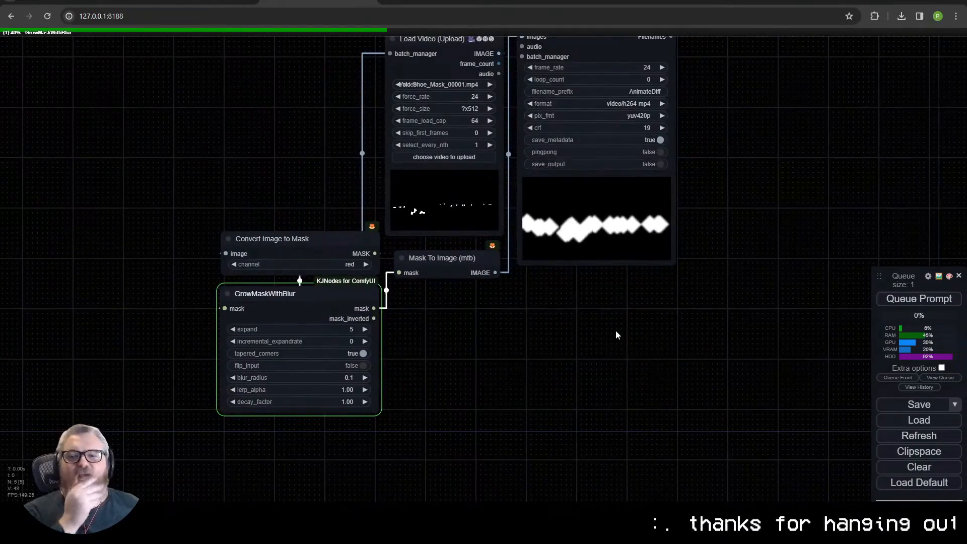
scroll(601, 237, up, 15)
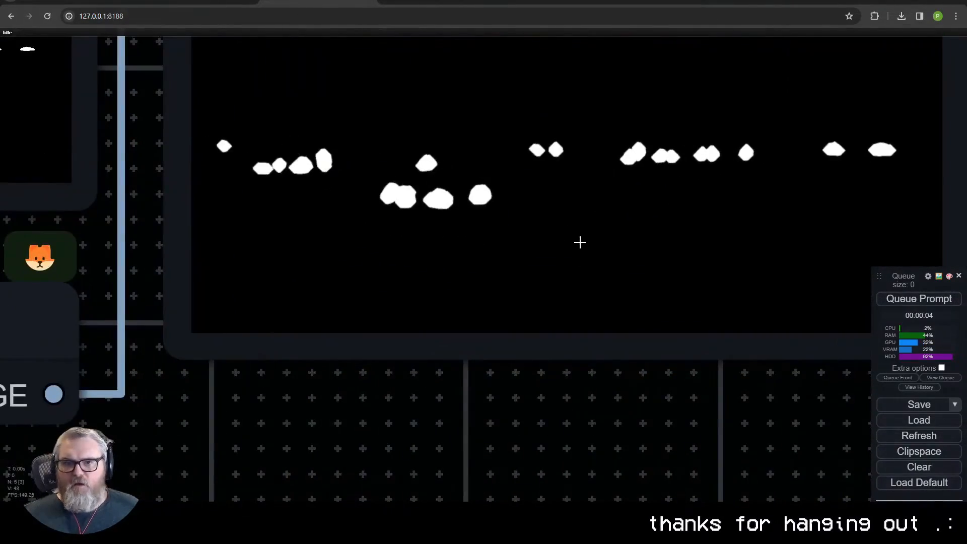
- Turn off tapered_corners on GrowMaskWithBlur, queue the prompt and inspect the mask shapes
scroll(357, 244, down, 10)
drag(35, 461, 324, 451)
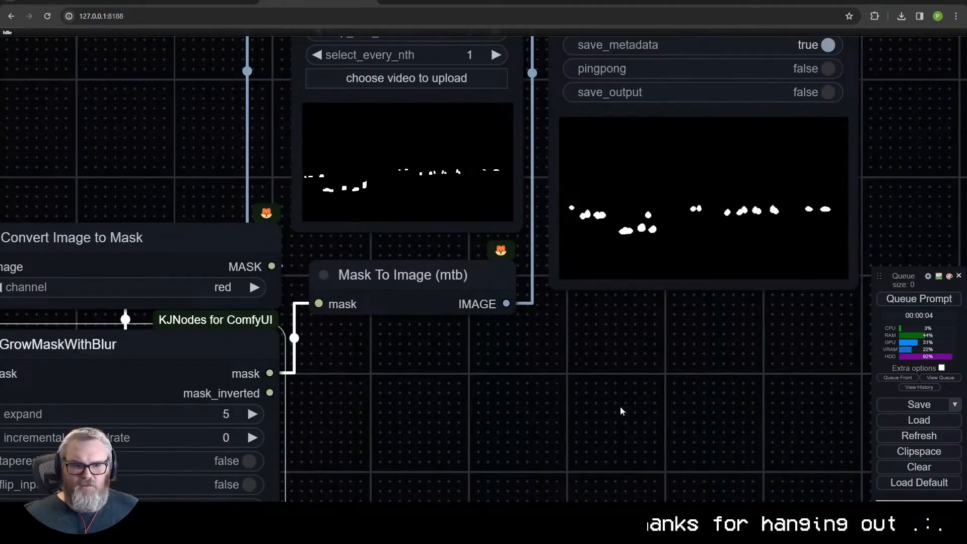
click(952, 305)
drag(740, 349, 564, 396)
scroll(401, 359, up, 6)
scroll(455, 396, down, 10)
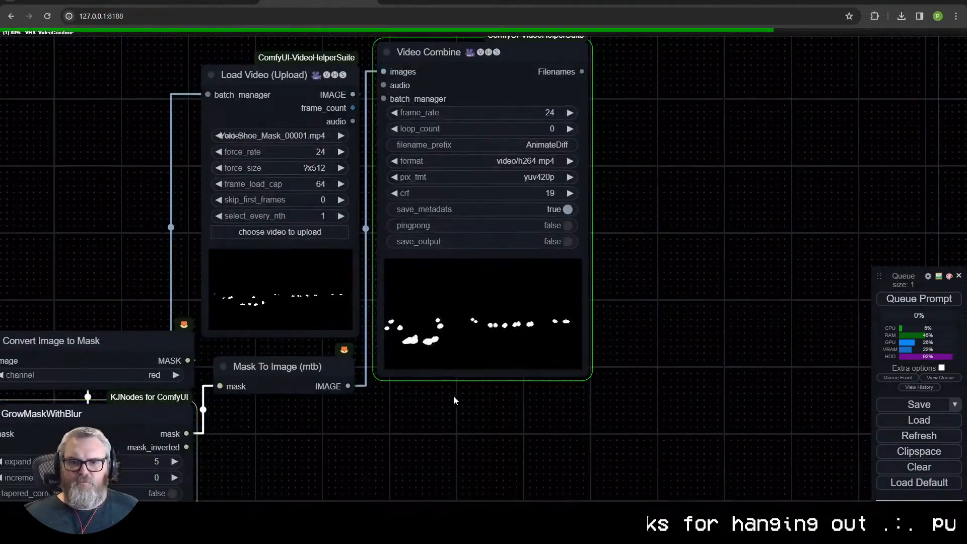
scroll(444, 324, up, 18)
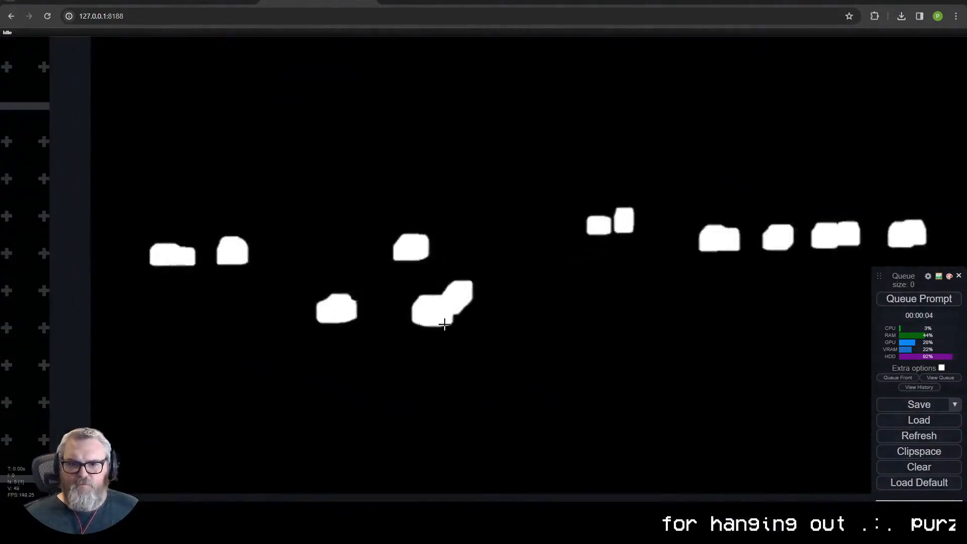
scroll(430, 312, down, 15)
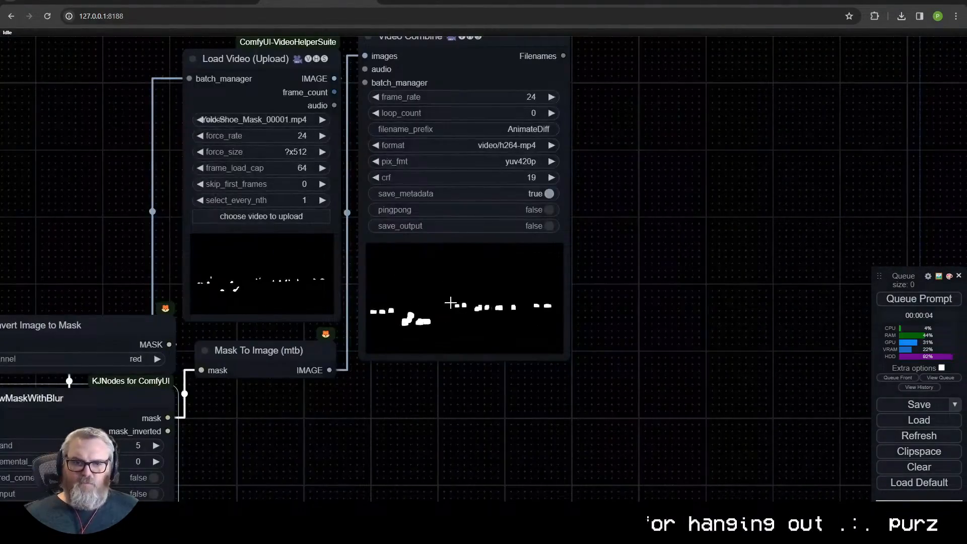
- Copy Convert Image to Mask, GrowMaskWithBlur and Mask To Image into the inpainting workflow and delete its Gaussian Blur Mask
scroll(450, 302, down, 6)
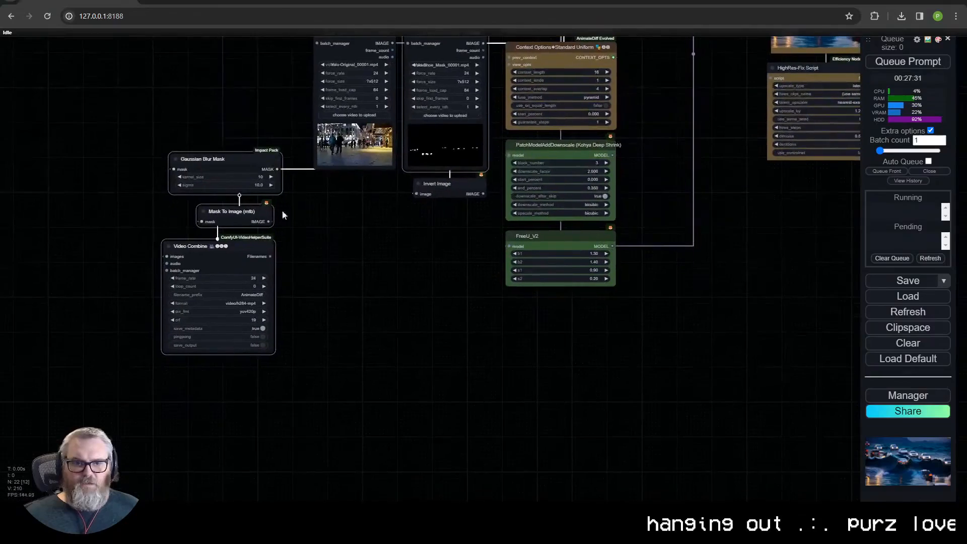
key(ctrl+v)
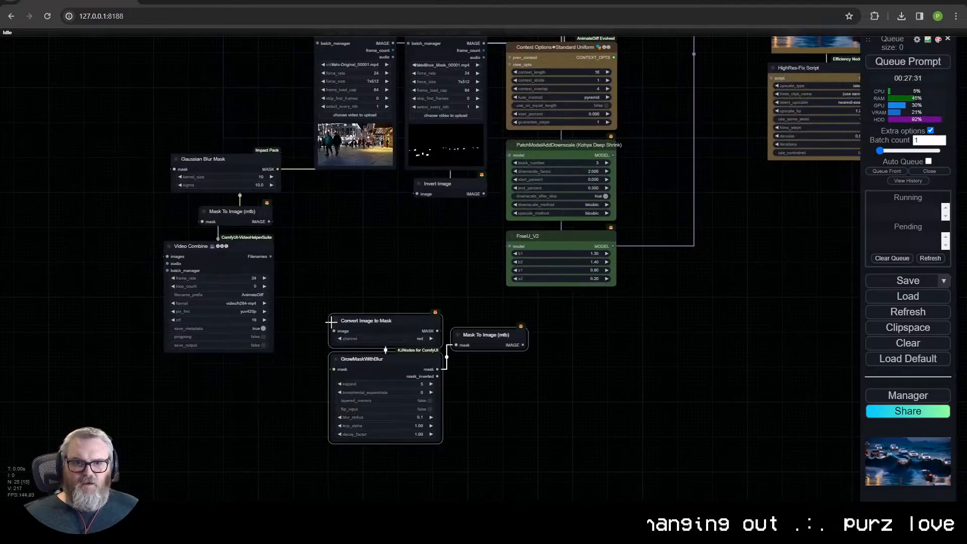
click(239, 167)
key(Delete)
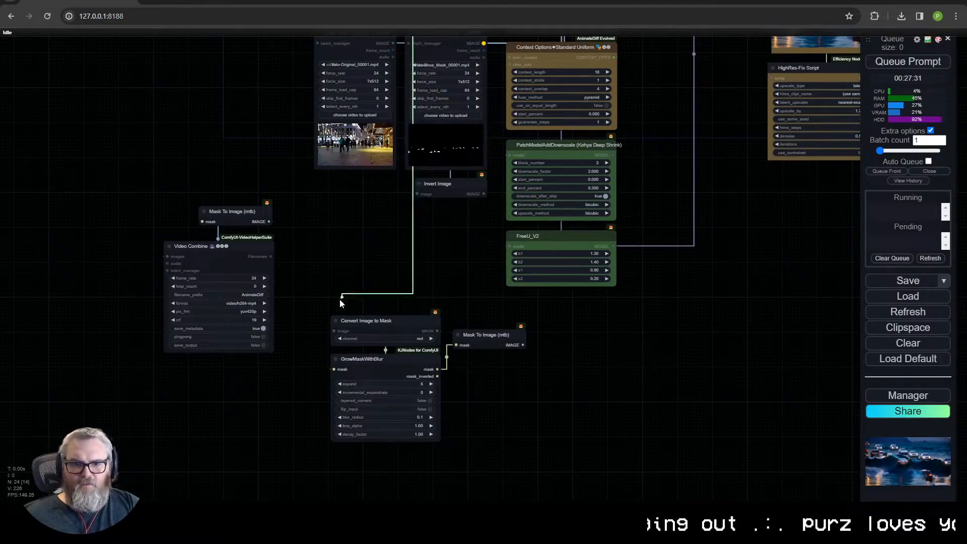
- Delete the pasted Convert Image to Mask and Mask To Image duplicates and wire GrowMaskWithBlur into the existing mask preview chain
click(366, 321)
key(Delete)
drag(365, 359, 312, 265)
click(486, 335)
key(Delete)
drag(410, 301, 202, 221)
drag(335, 291, 221, 433)
- Look over the inpainting workflow's sampler, latent mask, HighRes-Fix and output nodes
scroll(220, 434, down, 4)
scroll(210, 433, up, 4)
scroll(212, 434, down, 1)
drag(812, 180, 589, 348)
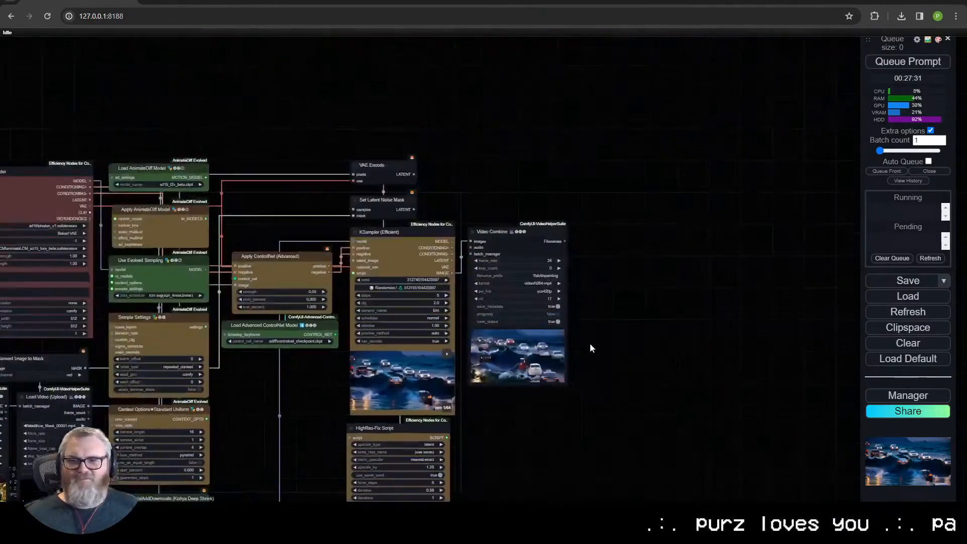
scroll(583, 358, up, 11)
scroll(479, 385, up, 6)
scroll(477, 401, down, 13)
drag(385, 475, 710, 267)
drag(497, 352, 763, 215)
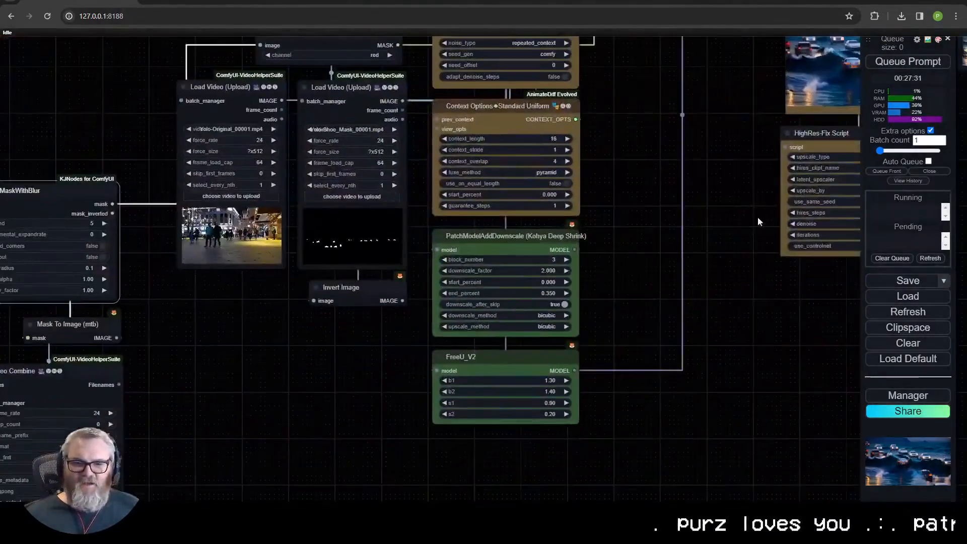
- Replace the Efficient Loader's positive prompt with "Fuzzy monster slippers"
drag(669, 217, 656, 286)
drag(540, 251, 524, 413)
click(281, 150)
key(ctrl+a)
key(BackSpace)
text(Fuzzy monst)
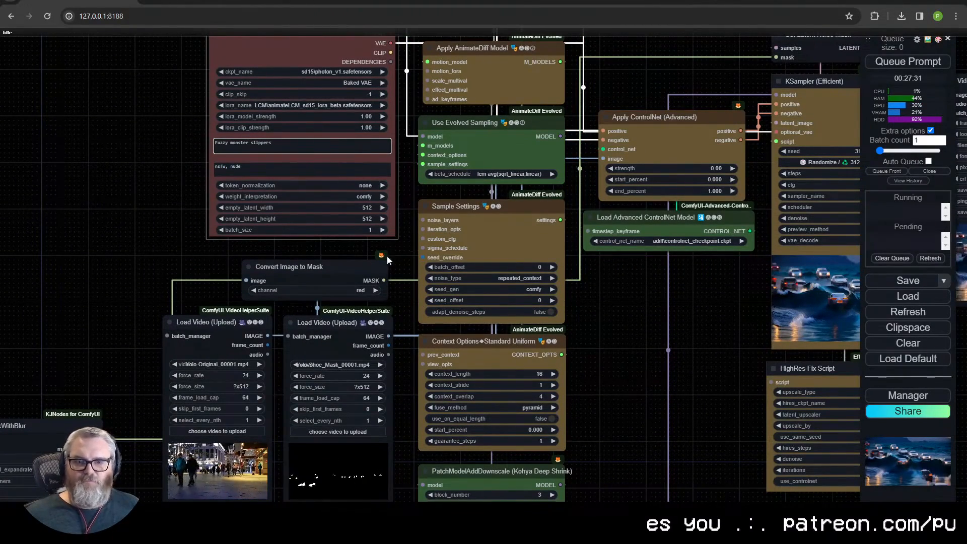
- Set the Apply ControlNet (Advanced) strength to 1.00 and queue the inpainting prompt
drag(389, 256, 333, 121)
scroll(180, 361, up, 6)
scroll(167, 370, down, 8)
drag(149, 385, 388, 327)
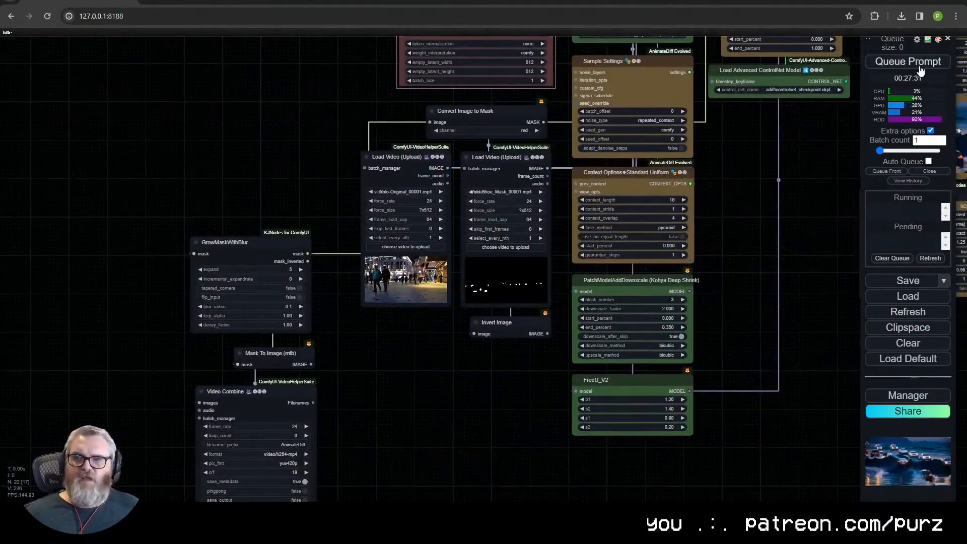
drag(775, 151, 274, 345)
click(463, 224)
text(1)
key(Return)
key(ctrl+Return)
scroll(411, 347, down, 5)
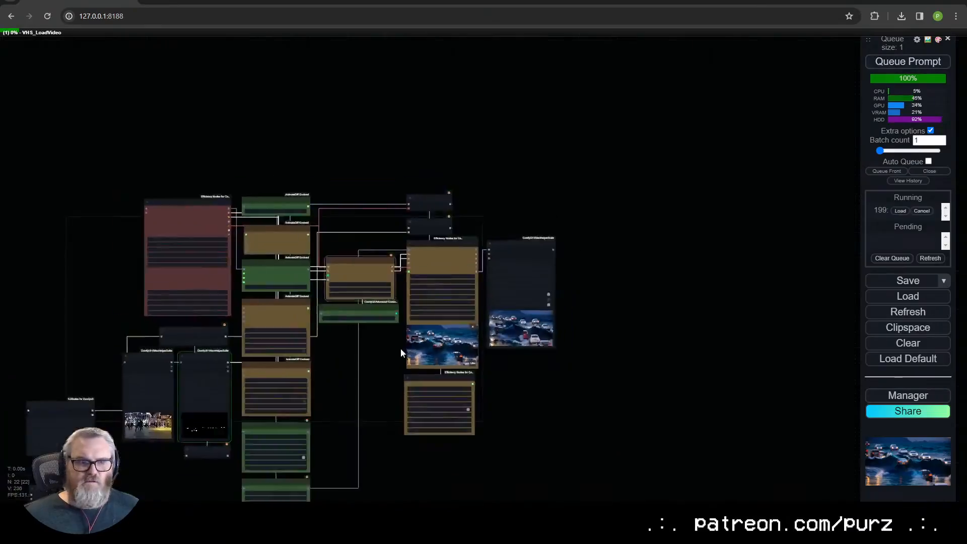
- Check the shoe mask preview and move Mask To Image and Video Combine farther below GrowMaskWithBlur
scroll(280, 321, up, 10)
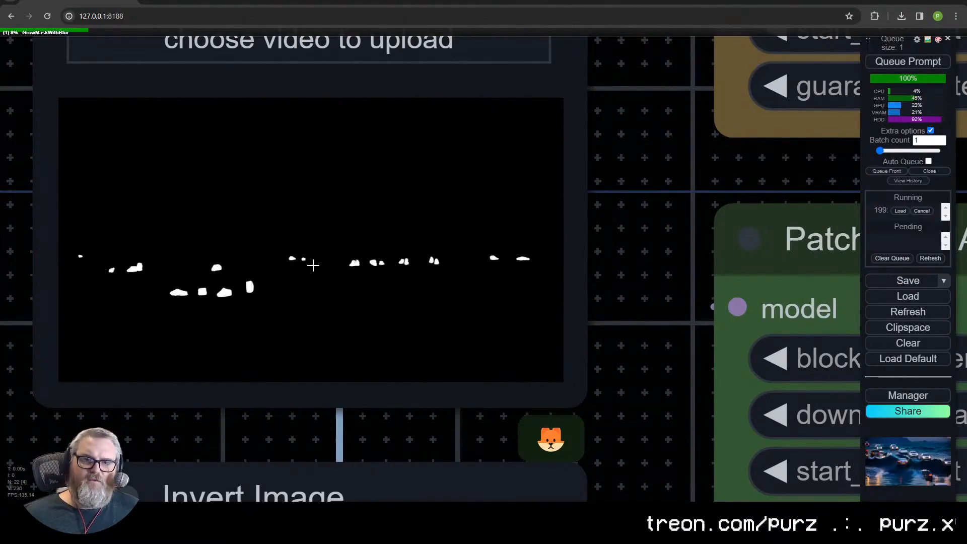
scroll(315, 265, down, 8)
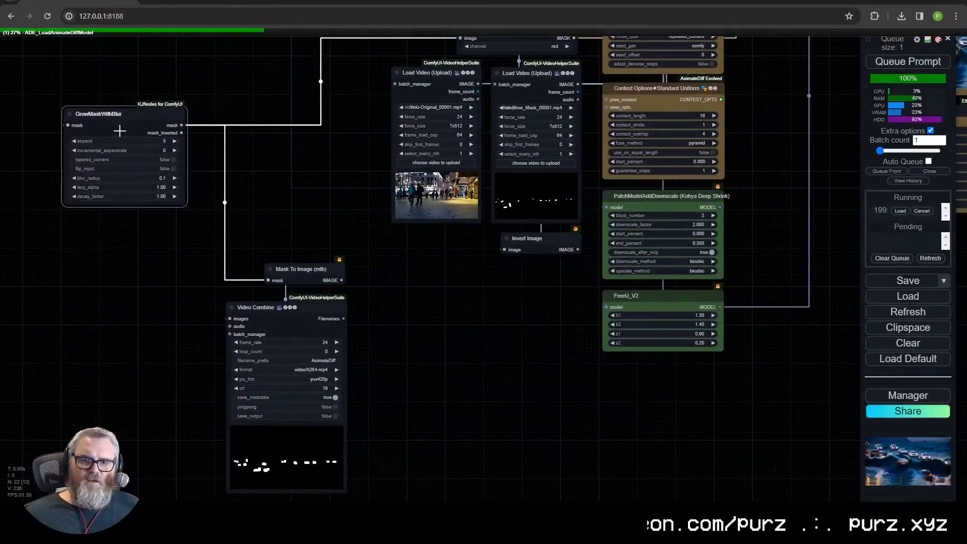
drag(120, 131, 103, 128)
drag(333, 269, 183, 286)
mouse_move(315, 308)
mouse_down()
mouse_move(287, 208)
mouse_move(330, 317)
mouse_move(319, 300)
mouse_up()
drag(271, 247, 266, 279)
scroll(266, 279, down, 2)
drag(314, 212, 260, 294)
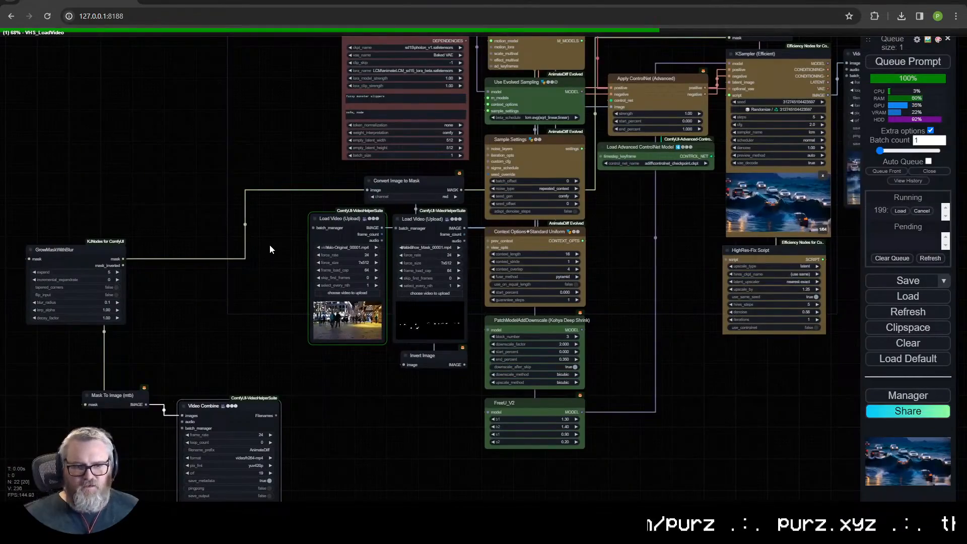
- Follow the sampling run and move GrowMaskWithBlur closer to Convert Image to Mask
drag(332, 140, 225, 234)
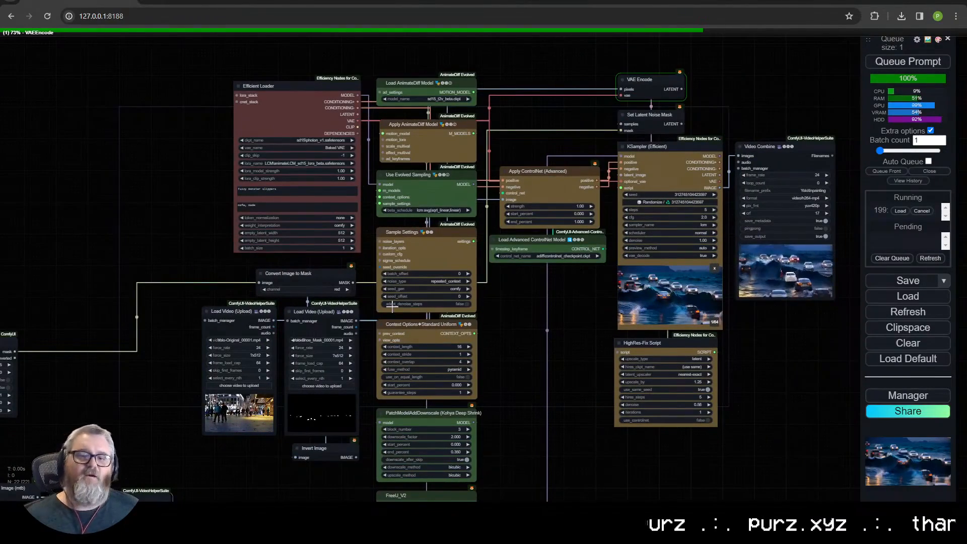
drag(14, 349, 129, 291)
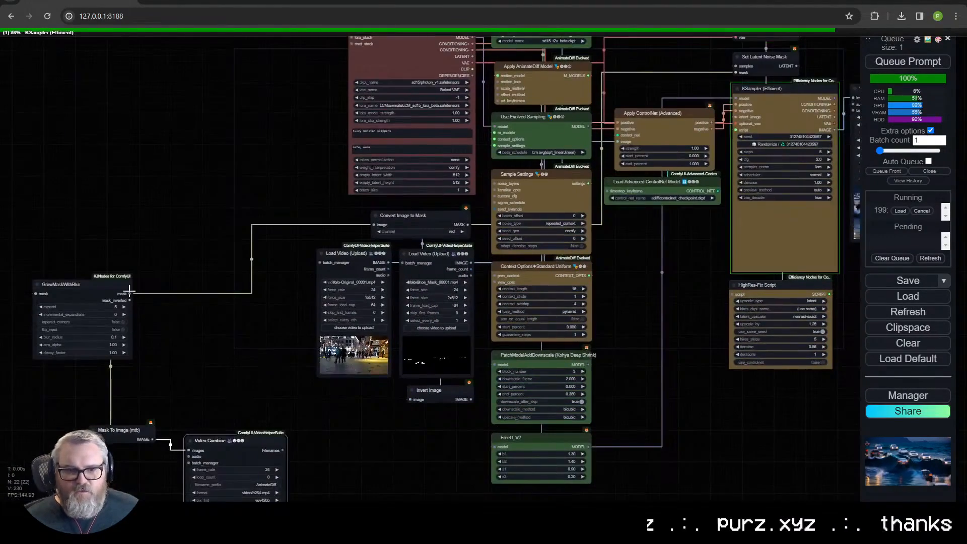
drag(312, 194, 281, 246)
mouse_move(379, 270)
mouse_down()
mouse_move(336, 251)
mouse_move(381, 264)
mouse_up()
drag(449, 295, 463, 228)
drag(453, 248, 134, 422)
drag(364, 201, 361, 204)
drag(93, 271, 203, 220)
drag(383, 202, 251, 192)
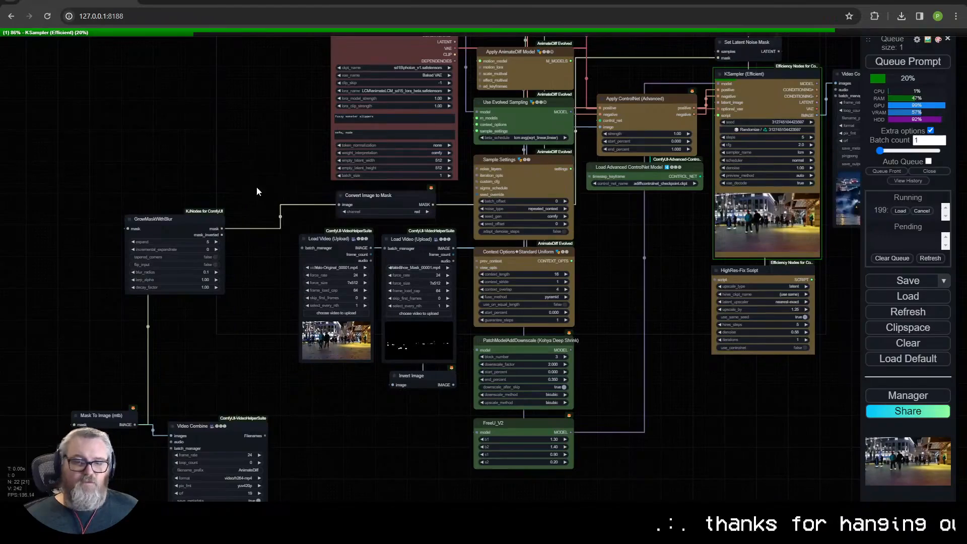
- Move GrowMaskWithBlur farther away from the Load Video nodes and delete Convert Image to Mask
drag(197, 218, 151, 233)
click(397, 197)
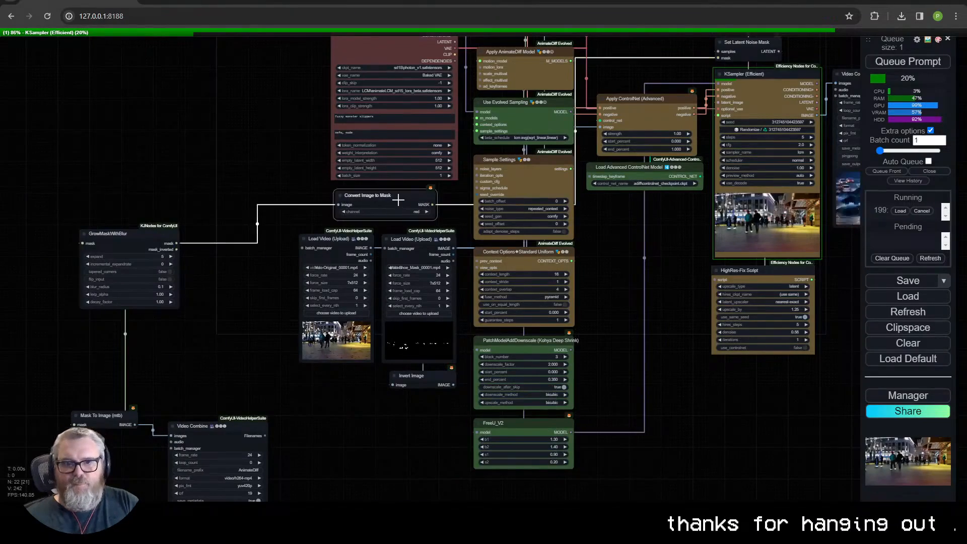
key(Delete)
- Place Mask To Image directly below GrowMaskWithBlur and connect the GrowMaskWithBlur mask output to Set Latent Noise Mask
scroll(397, 198, down, 1)
drag(397, 199, 321, 220)
drag(103, 264, 141, 238)
drag(99, 389, 133, 305)
drag(158, 235, 650, 66)
drag(296, 198, 382, 271)
scroll(381, 271, up, 4)
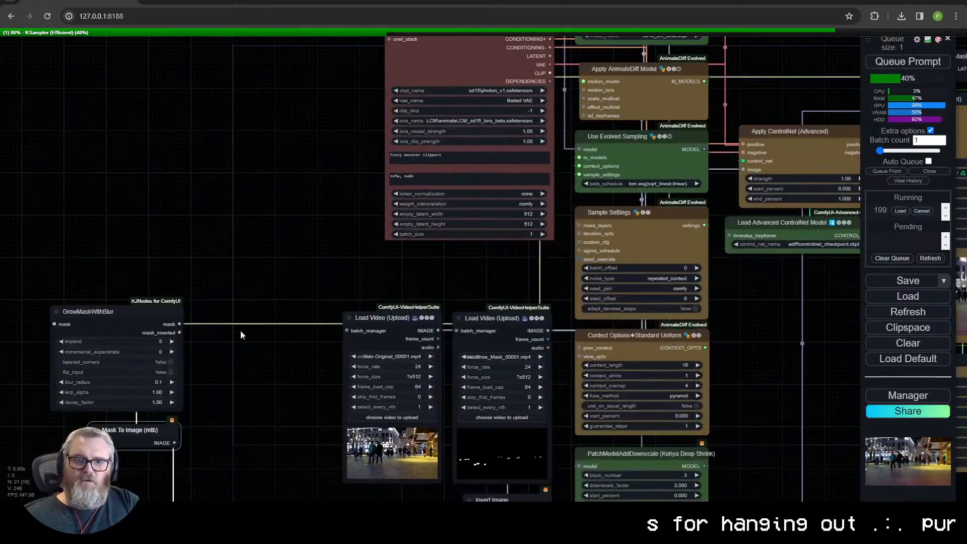
- Insert a reroute on the mask link between GrowMaskWithBlur and Set Latent Noise Mask
scroll(469, 259, down, 2)
drag(468, 258, 283, 296)
key(shift+r)
mouse_move(639, 146)
mouse_down()
mouse_move(151, 332)
mouse_move(639, 147)
mouse_up()
drag(264, 359, 517, 233)
scroll(230, 271, up, 5)
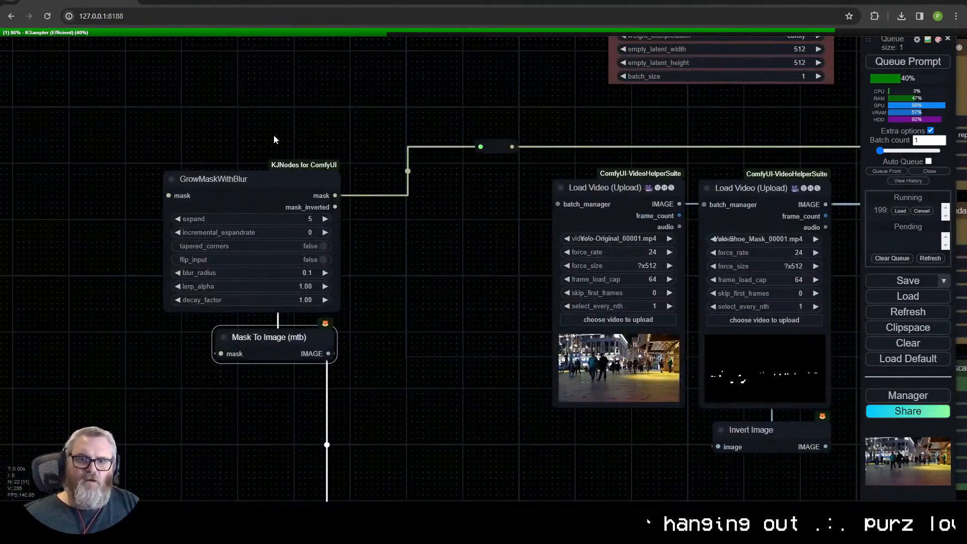
- Collapse Mask To Image and stack it with the mask preview Video Combine directly beneath GrowMaskWithBlur
drag(284, 152, 307, 386)
drag(294, 337, 399, 311)
drag(473, 280, 353, 291)
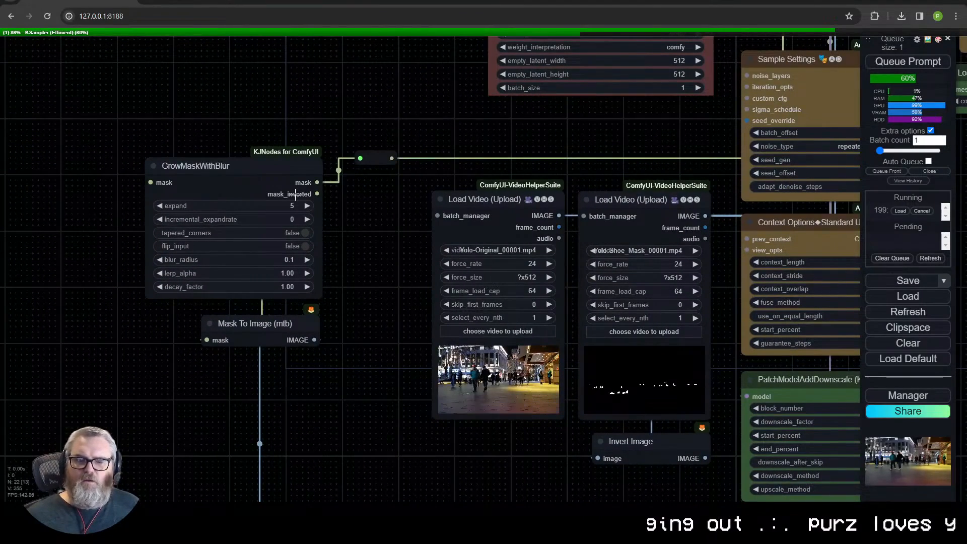
scroll(322, 176, down, 6)
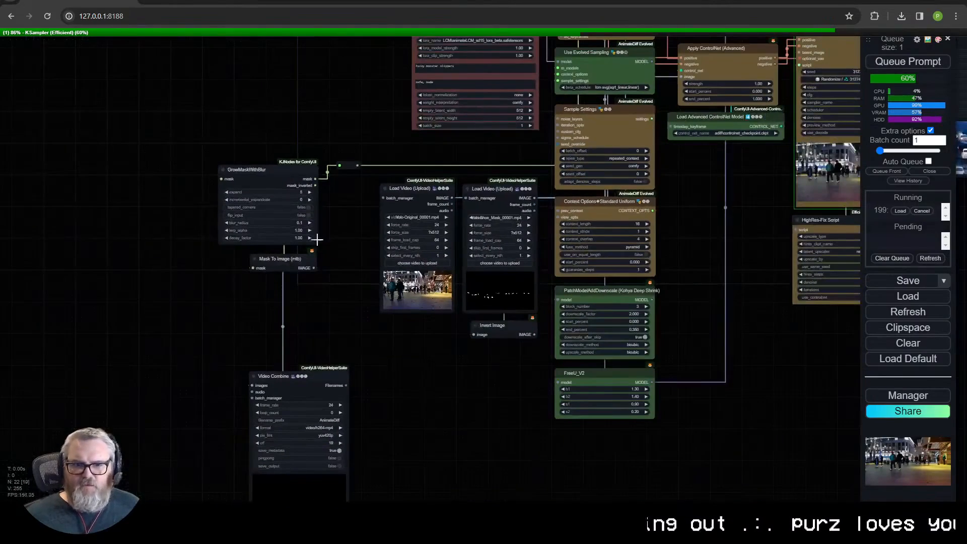
mouse_move(291, 260)
mouse_down()
mouse_move(217, 271)
mouse_move(269, 403)
mouse_move(321, 348)
mouse_move(298, 261)
mouse_up()
click(285, 350)
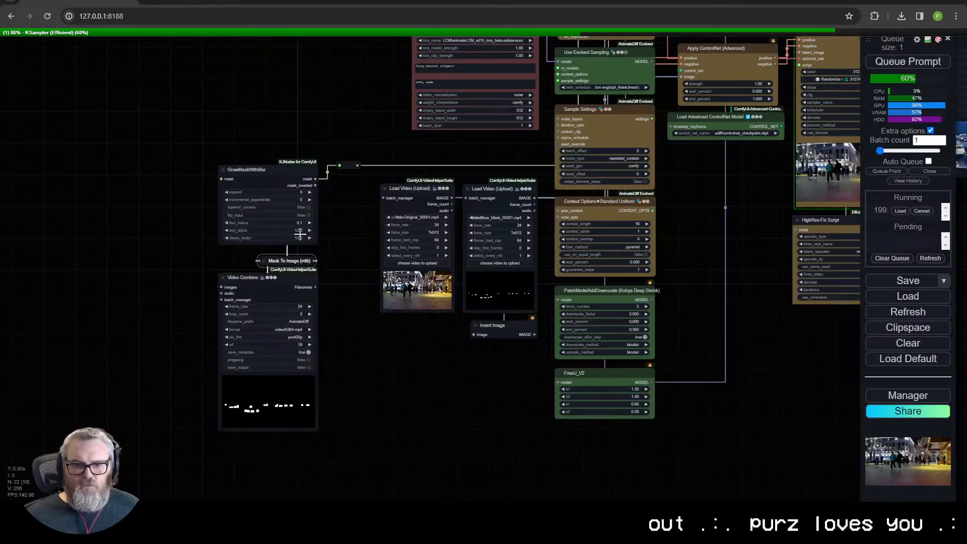
drag(353, 277, 263, 298)
drag(405, 214, 552, 187)
scroll(407, 216, up, 9)
scroll(403, 208, down, 4)
click(147, 161)
drag(218, 130, 199, 157)
scroll(198, 157, down, 1)
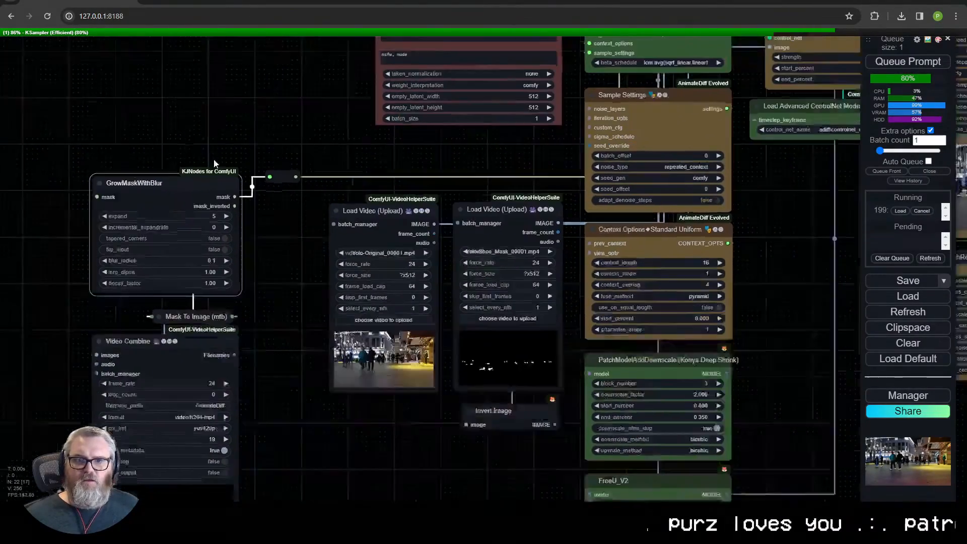
scroll(198, 157, down, 1)
drag(519, 182, 513, 179)
click(444, 152)
scroll(444, 152, down, 3)
- Add a Convert Image to Mask node from the shoe mask Load Video's image output and connect it to GrowMaskWithBlur's mask input
drag(436, 180, 408, 308)
drag(475, 327, 509, 258)
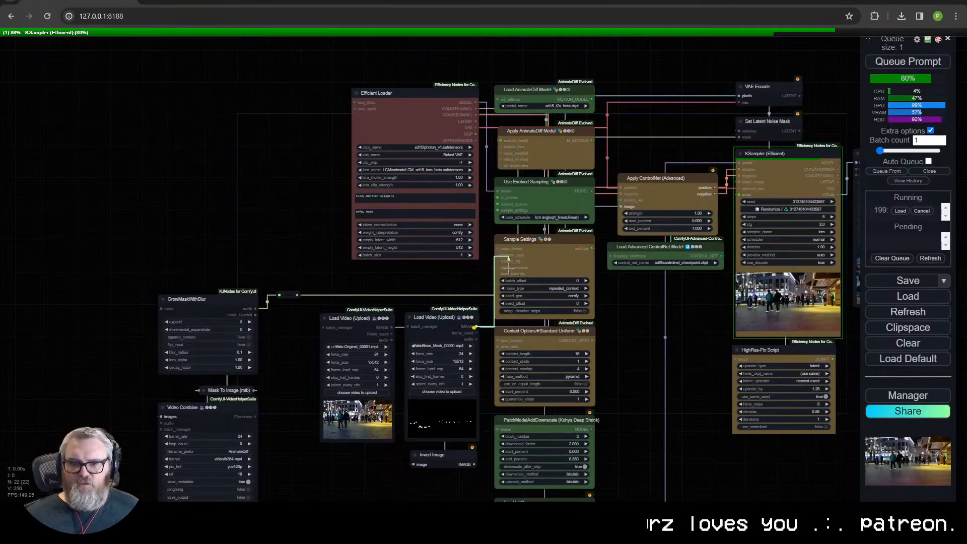
drag(183, 207, 184, 207)
click(198, 222)
text(image to m)
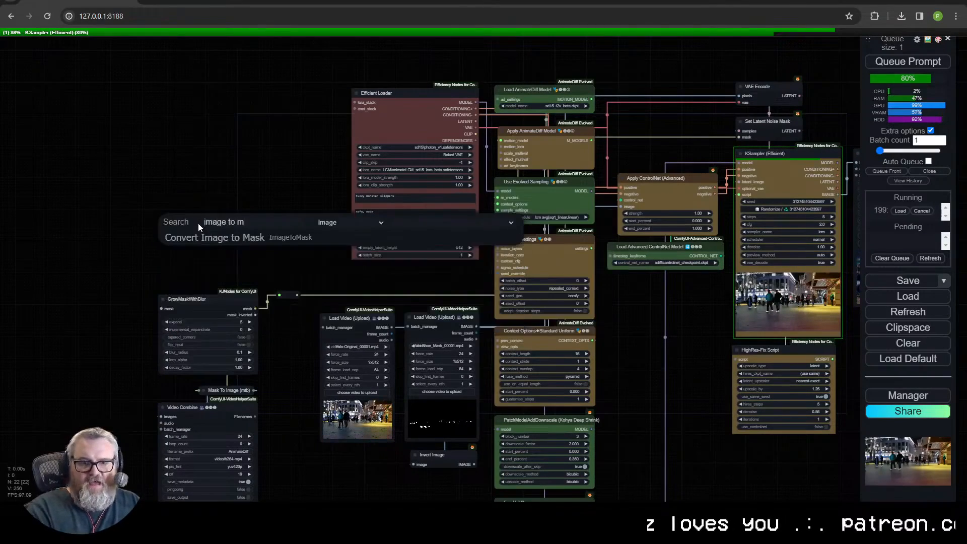
key(Return)
drag(254, 258, 171, 303)
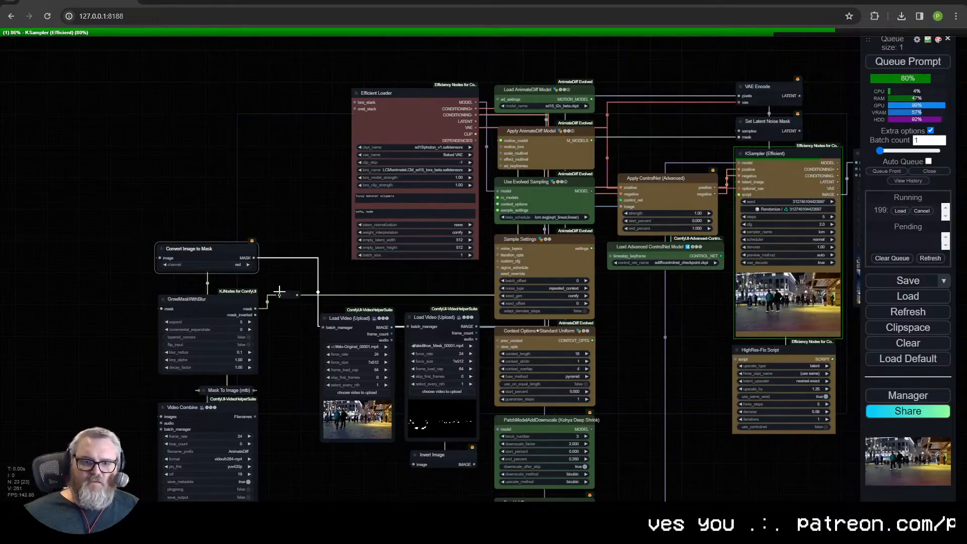
- Examine the expanded shoe mask in the Video Combine preview below Mask To Image
drag(301, 422, 396, 259)
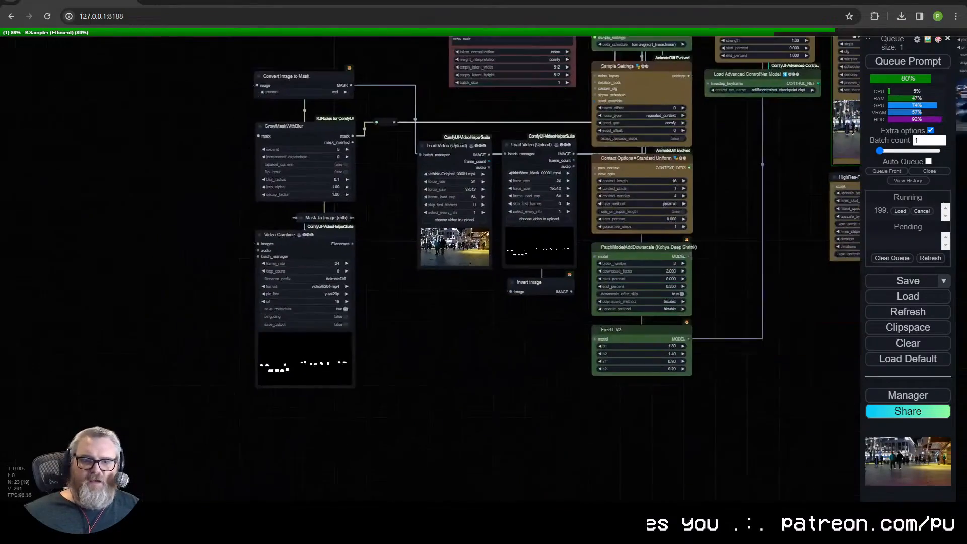
scroll(321, 314, up, 7)
click(326, 173)
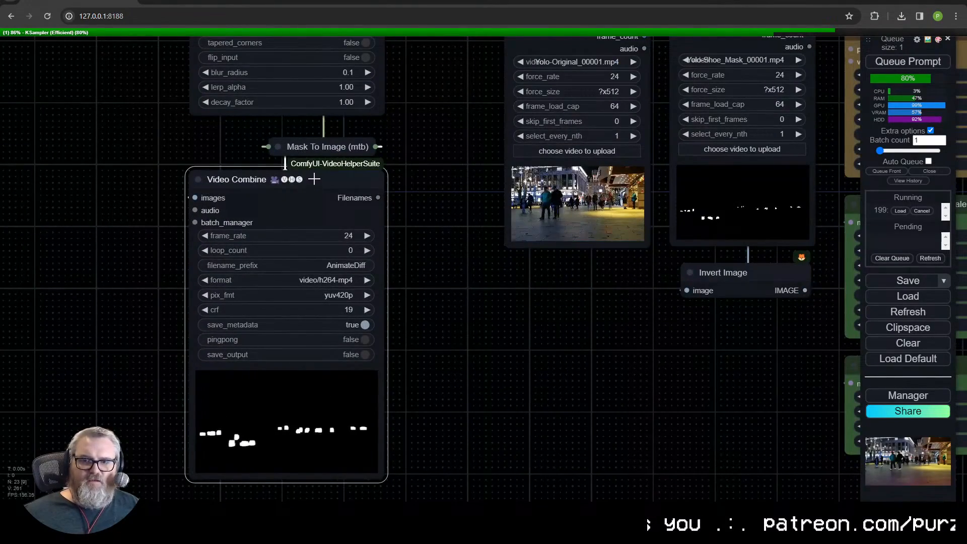
scroll(313, 179, down, 3)
drag(349, 168, 214, 339)
scroll(269, 299, down, 4)
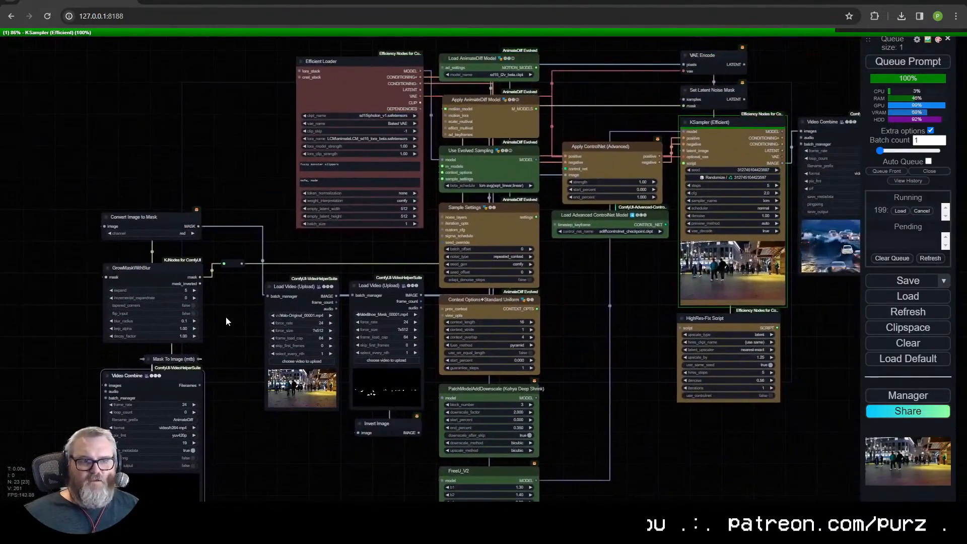
scroll(225, 312, up, 3)
- Examine the people's shoes in the KSampler (Efficient) preview during sampling
scroll(285, 303, down, 4)
drag(740, 312, 516, 432)
scroll(515, 431, up, 12)
drag(531, 374, 550, 319)
scroll(549, 320, down, 6)
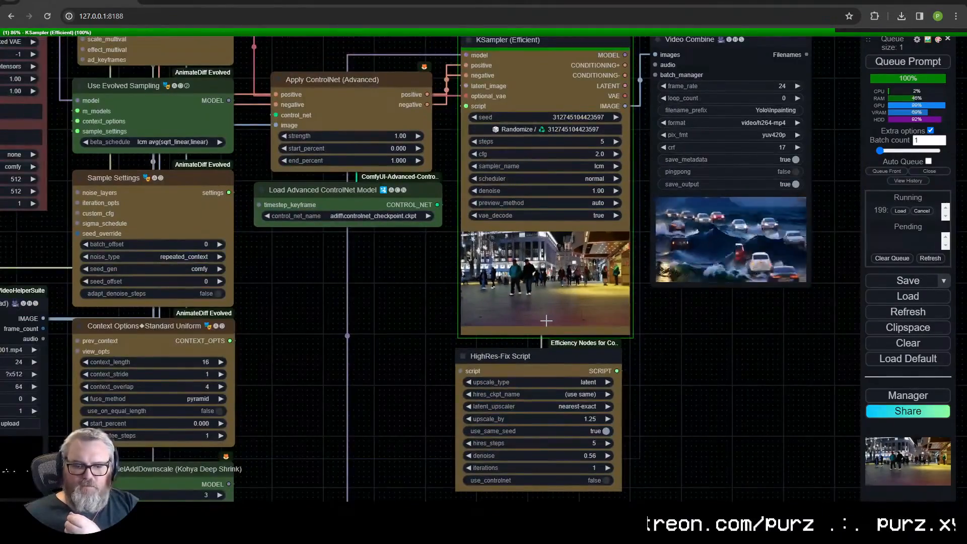
scroll(547, 320, up, 2)
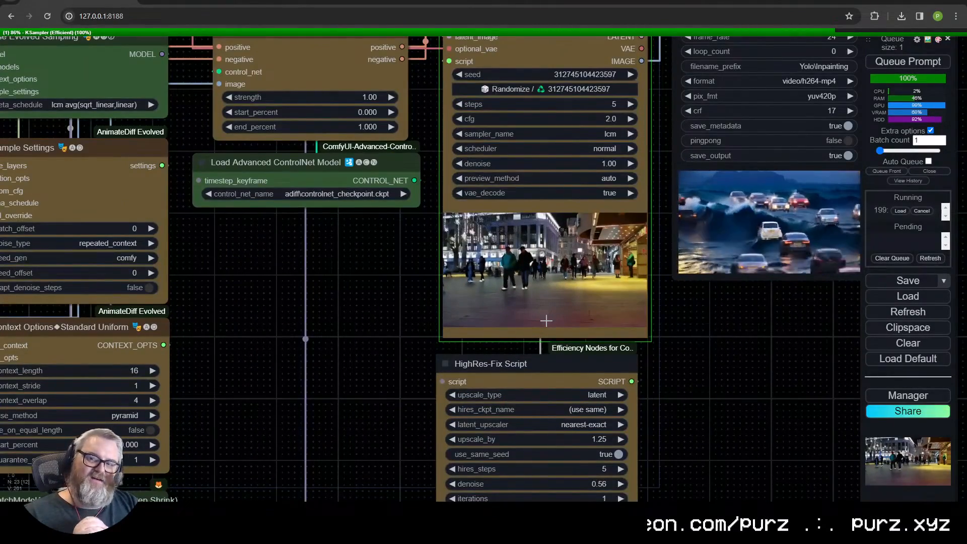
scroll(546, 320, up, 13)
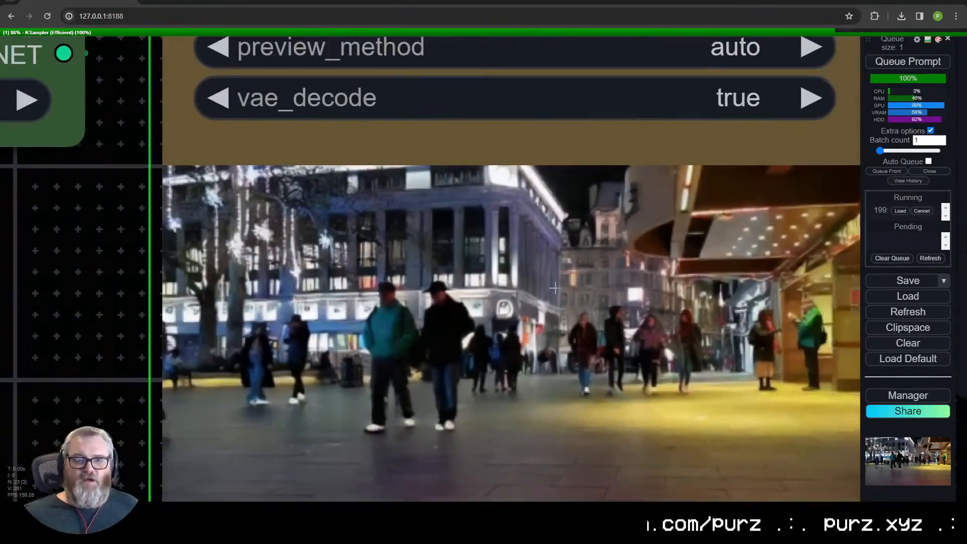
scroll(555, 288, down, 12)
- Connect the Mask To Image output to the Apply ControlNet (Advanced) image input
drag(380, 306, 685, 260)
drag(578, 176, 501, 215)
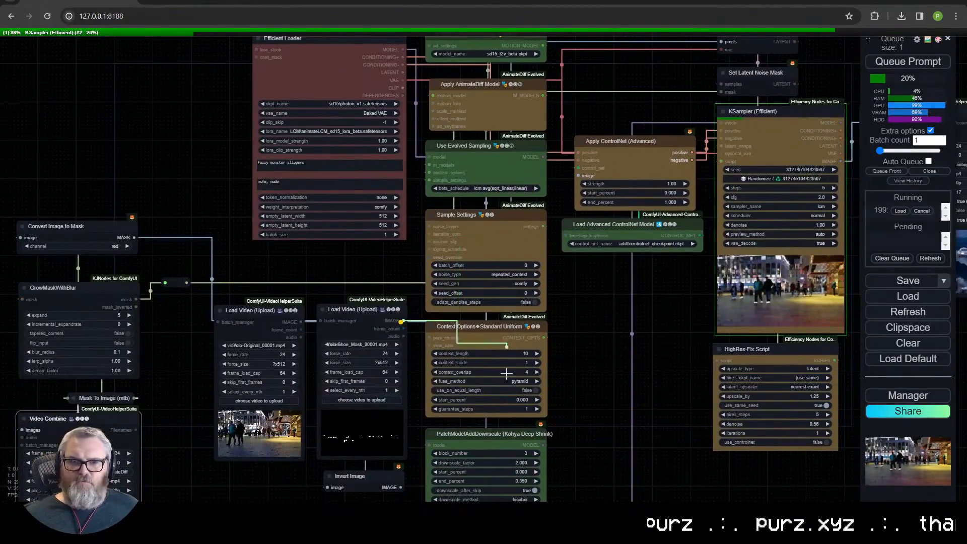
drag(579, 175, 579, 175)
drag(171, 426, 723, 111)
scroll(355, 336, down, 1)
click(264, 314)
click(264, 314)
drag(768, 264, 645, 264)
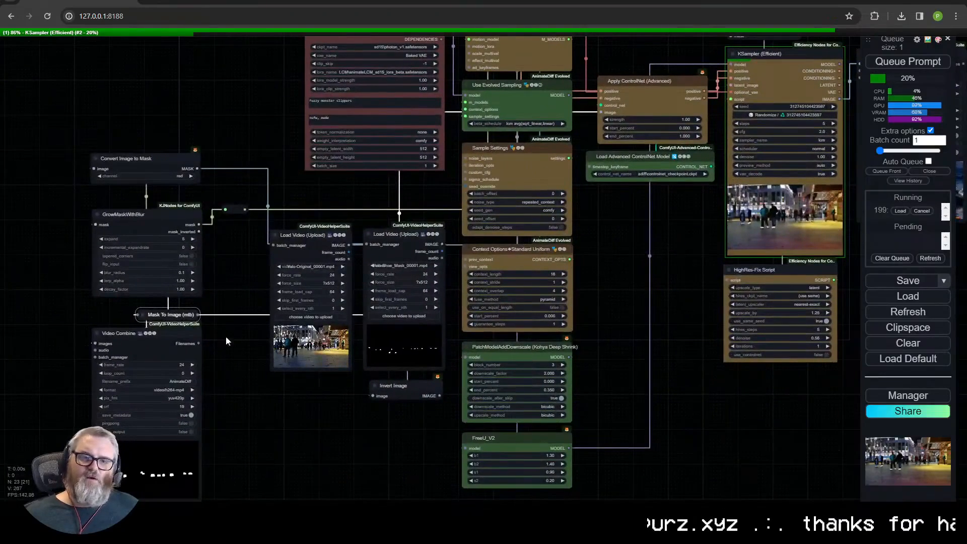
- Move both Load Video nodes to the left of the mask nodes and delete Invert Image
click(411, 240)
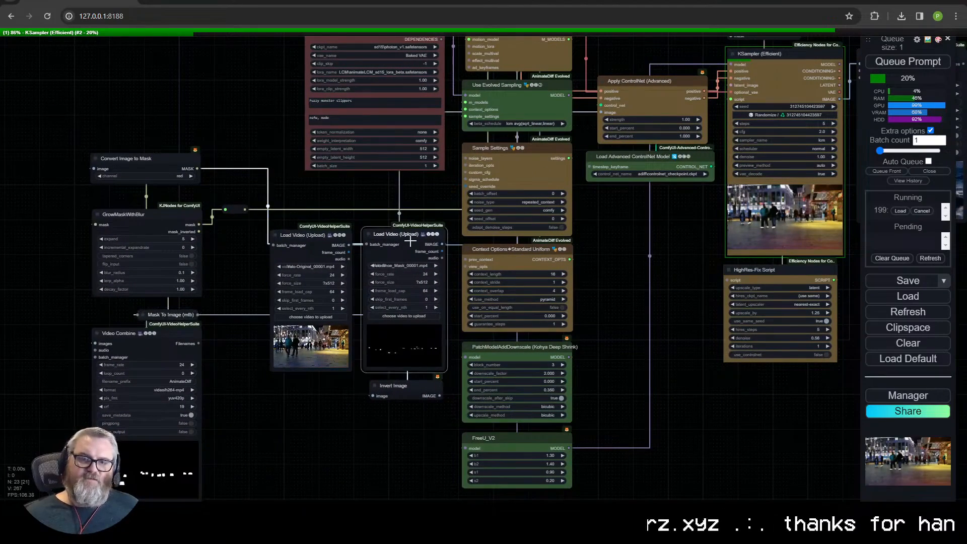
shift+click(336, 241)
drag(401, 239, 21, 85)
drag(146, 349, 177, 460)
drag(235, 209, 409, 199)
drag(400, 387, 175, 182)
drag(192, 176, 230, 363)
drag(96, 173, 354, 194)
- Collapse Convert Image to Mask and arrange it above GrowMaskWithBlur, beside the shoe mask Load Video
scroll(394, 196, down, 1)
scroll(394, 196, down, 1)
drag(242, 192, 154, 97)
drag(155, 97, 374, 235)
drag(262, 284, 374, 266)
drag(292, 384, 405, 361)
drag(176, 241, 279, 233)
click(333, 233)
drag(355, 267, 348, 249)
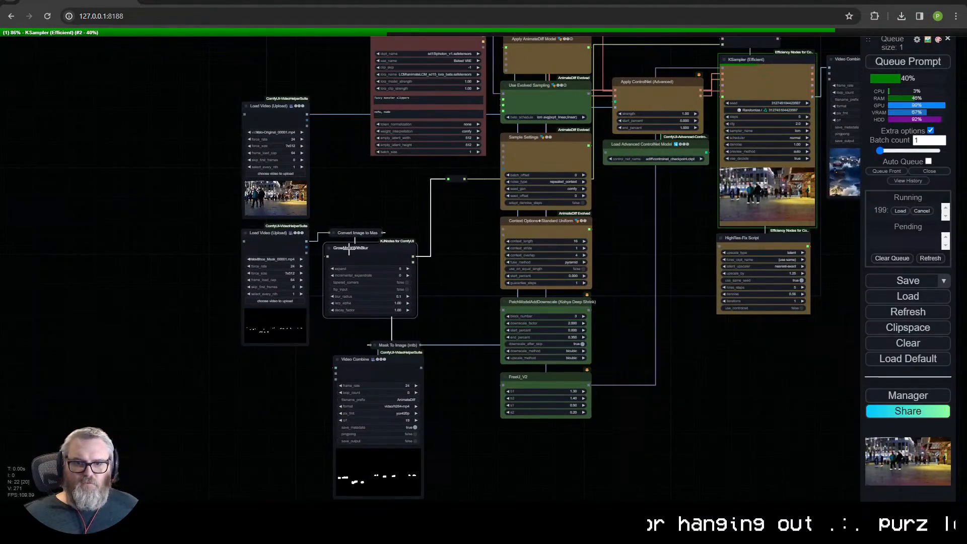
- Tuck Mask To Image and Video Combine closer under GrowMaskWithBlur, and move the mask reroute lower
drag(392, 345, 387, 323)
drag(395, 360, 389, 340)
drag(439, 429, 347, 227)
drag(345, 249, 335, 247)
click(443, 202)
drag(454, 194, 397, 230)
mouse_move(227, 160)
mouse_down()
mouse_move(224, 123)
mouse_move(222, 159)
mouse_up()
- Inspect the shoes in the KSampler preview and in the finished Video Combine output
scroll(343, 249, up, 3)
drag(343, 248, 352, 182)
scroll(217, 225, down, 6)
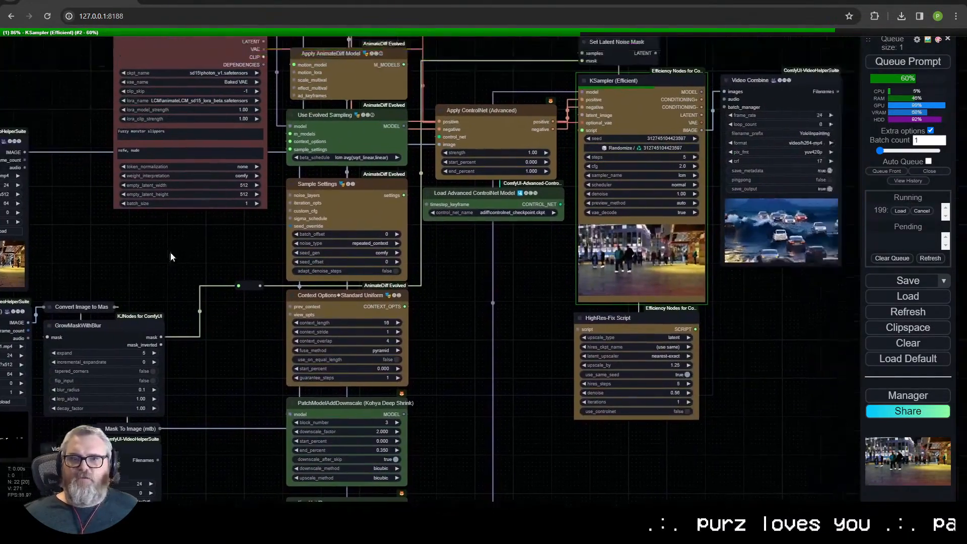
scroll(493, 393, up, 15)
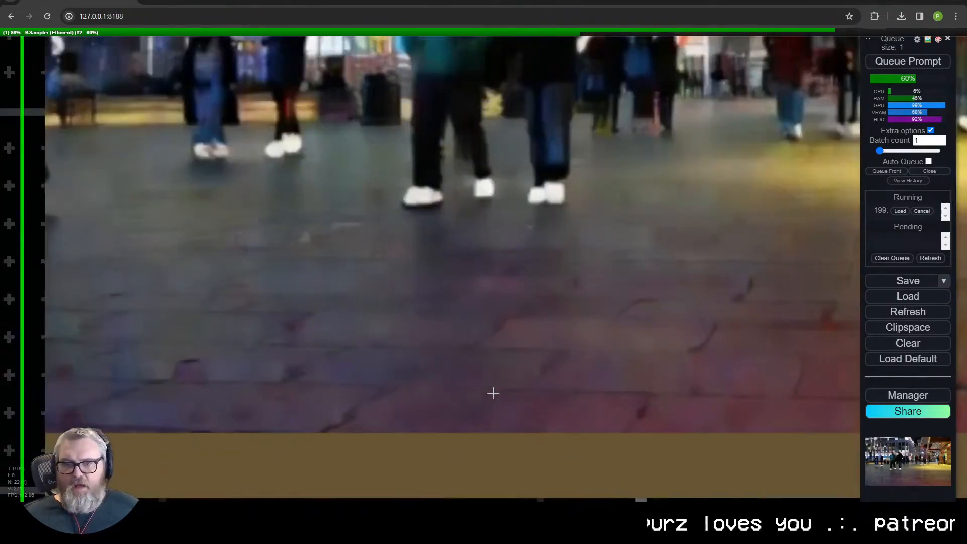
scroll(504, 342, down, 20)
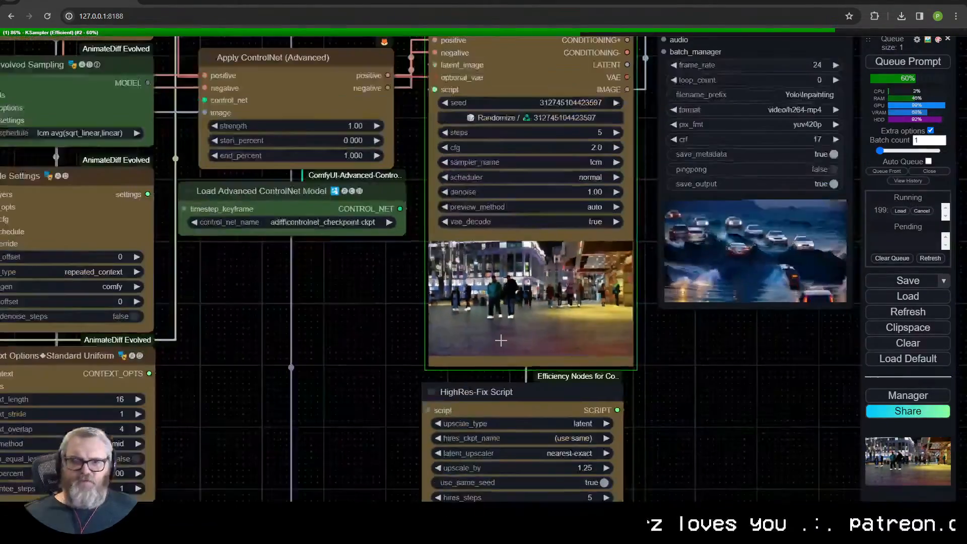
drag(441, 244, 185, 310)
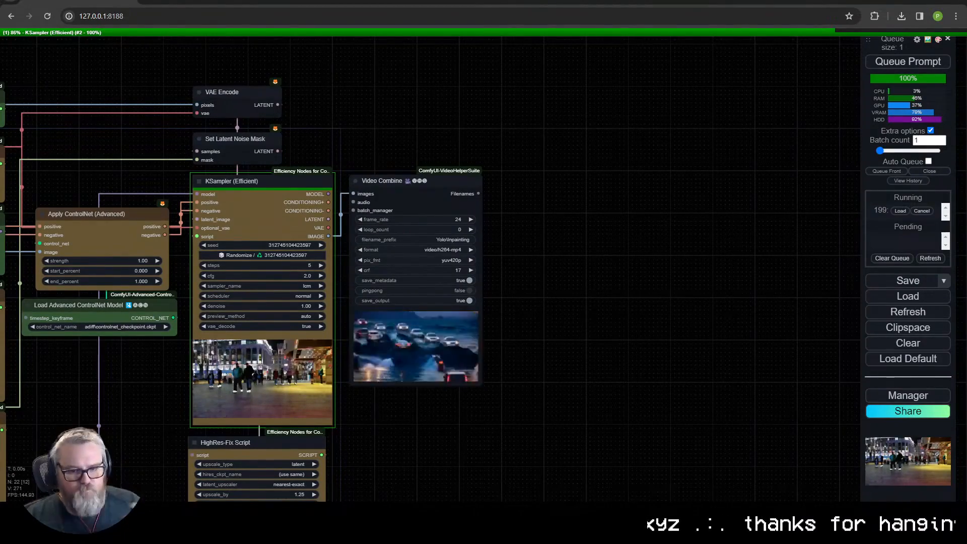
scroll(438, 362, up, 15)
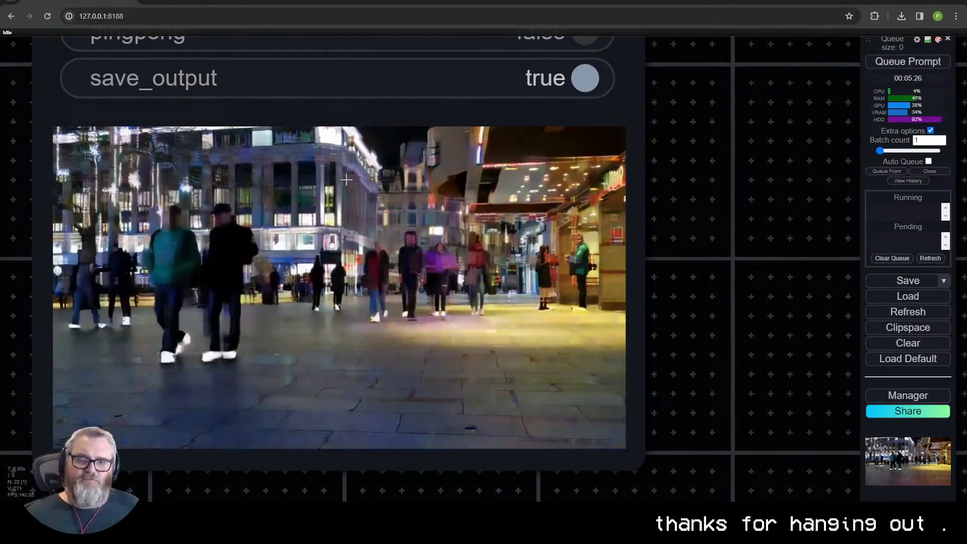
scroll(345, 179, down, 5)
click(496, 239)
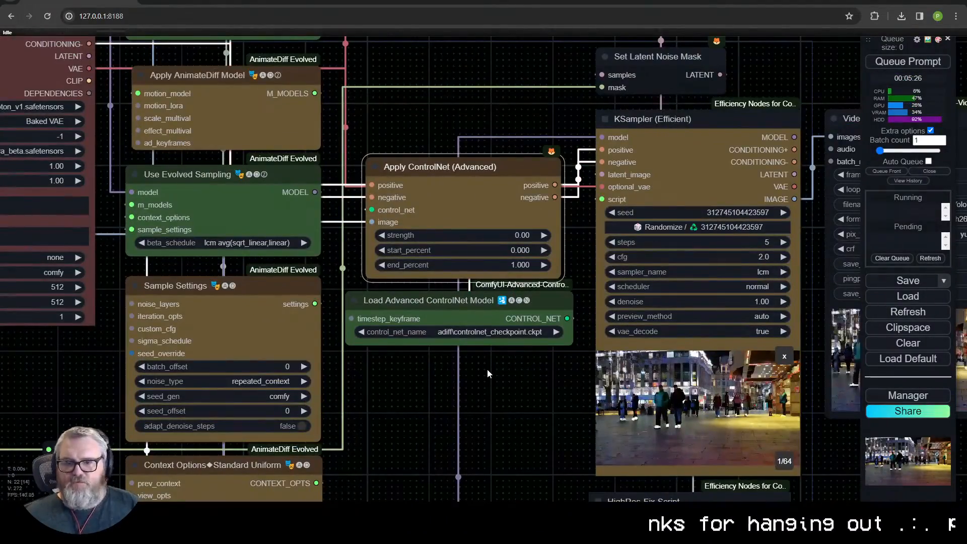
scroll(488, 373, down, 5)
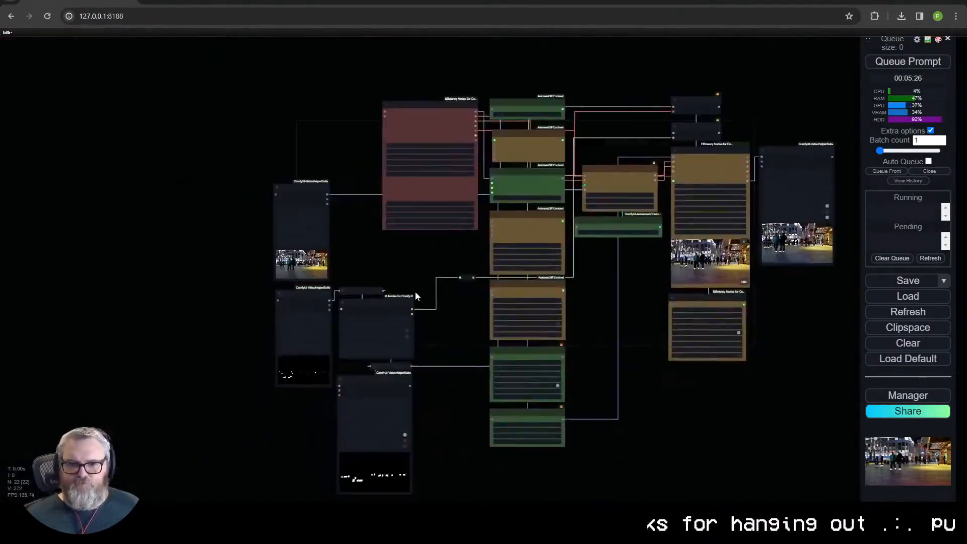
- Switch the mask Load Video from the shoe mask to Yolo-Person_00001.mp4
scroll(269, 214, up, 5)
click(273, 273)
click(330, 188)
click(397, 240)
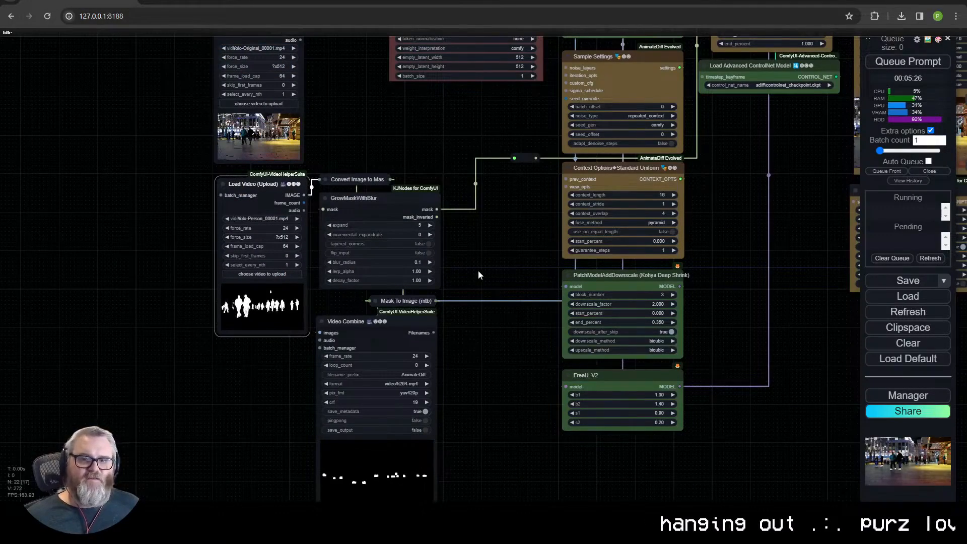
drag(479, 271, 468, 281)
drag(315, 189, 343, 148)
click(329, 180)
text(inv)
- Shift Convert Image to Mask to the right and feed the reroute from GrowMaskWithBlur's mask_inverted output
click(337, 162)
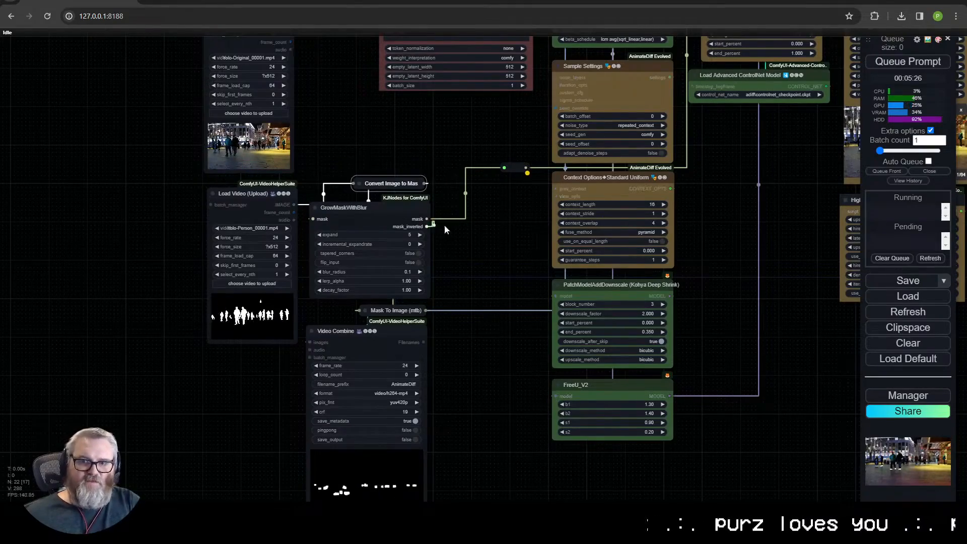
scroll(438, 236, up, 10)
scroll(516, 291, down, 12)
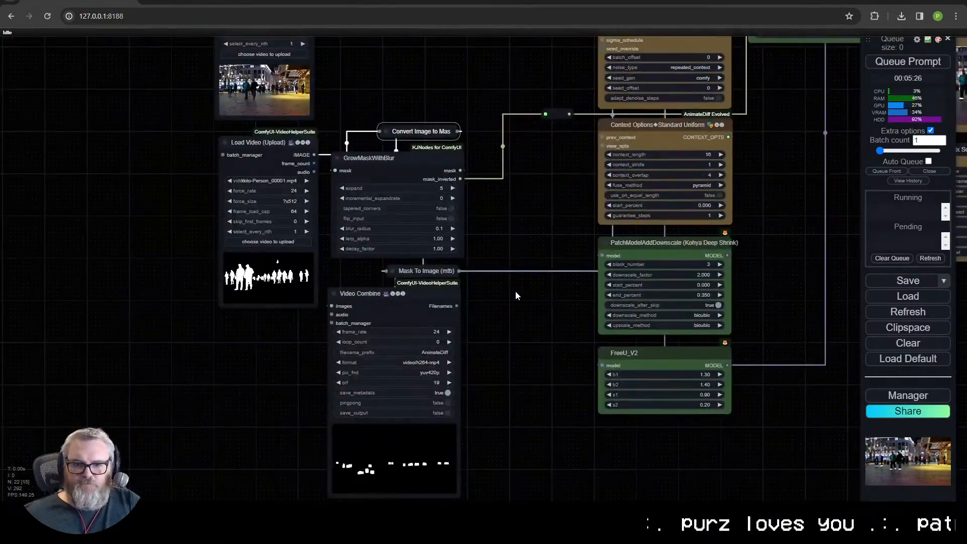
- Replace the Efficient Loader's positive prompt with "1980s shopping mall, neon signs, empty stores" and queue the prompt
scroll(403, 265, up, 10)
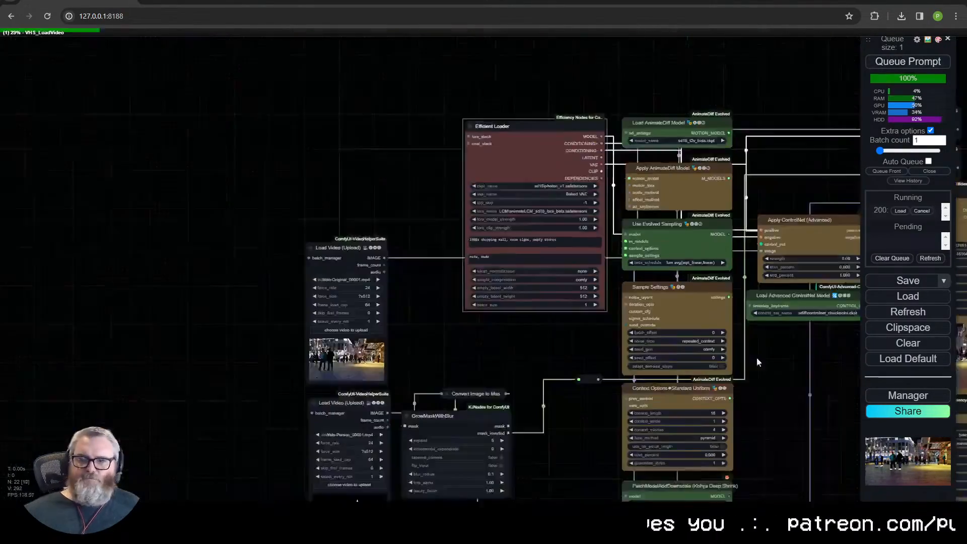
drag(757, 363, 570, 238)
scroll(169, 395, up, 13)
- Check the expanded person mask preview and the mask_inverted connection of GrowMaskWithBlur
drag(168, 395, 292, 138)
scroll(330, 417, down, 6)
scroll(338, 377, up, 7)
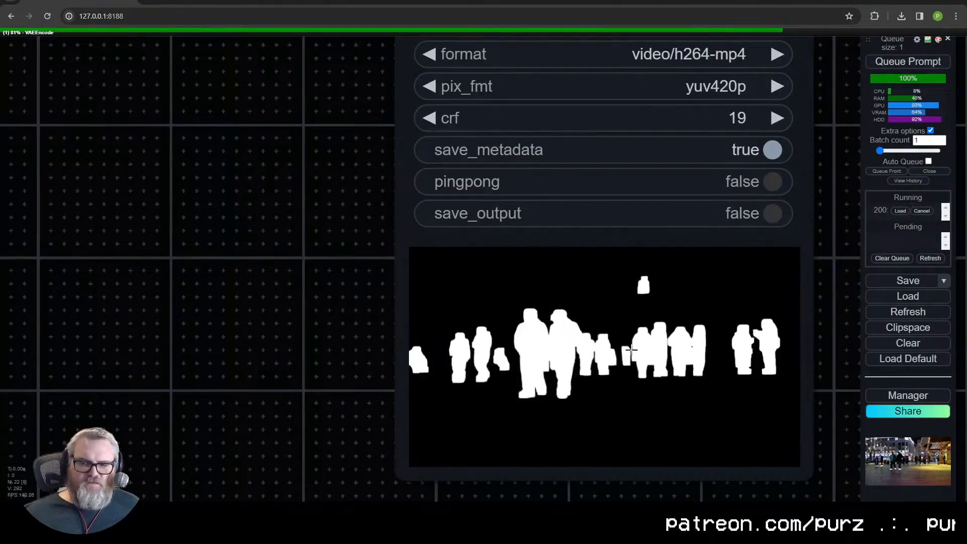
scroll(481, 347, down, 9)
drag(650, 76, 581, 148)
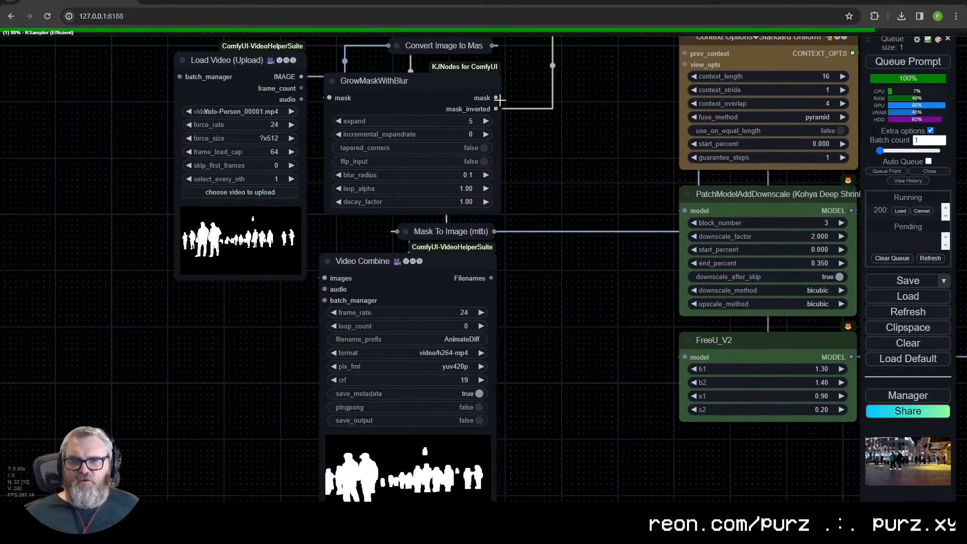
drag(496, 109, 553, 173)
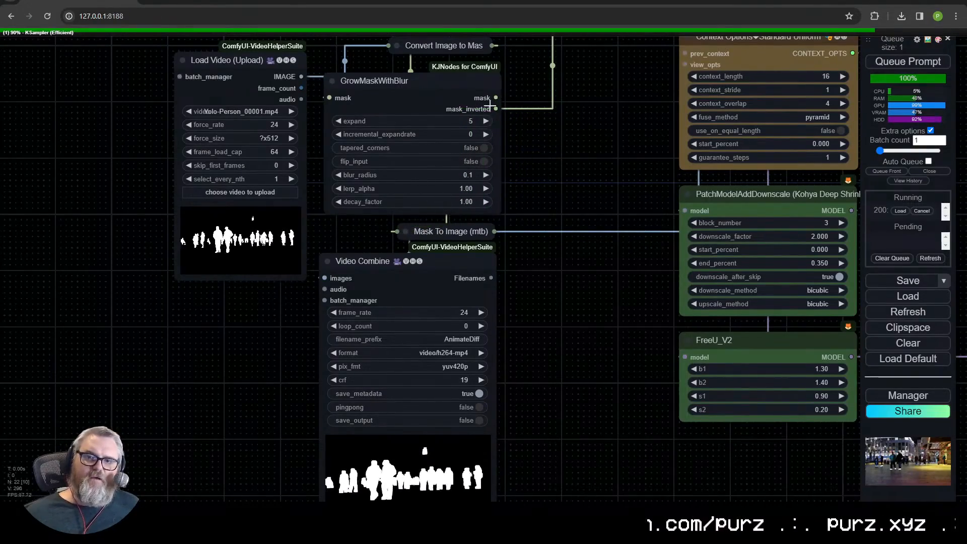
- Examine the shopping mall background around the people in the KSampler (Efficient) preview
scroll(530, 350, up, 2)
drag(531, 350, 564, 198)
scroll(563, 199, down, 7)
drag(826, 91, 581, 390)
scroll(581, 390, up, 12)
drag(725, 237, 553, 395)
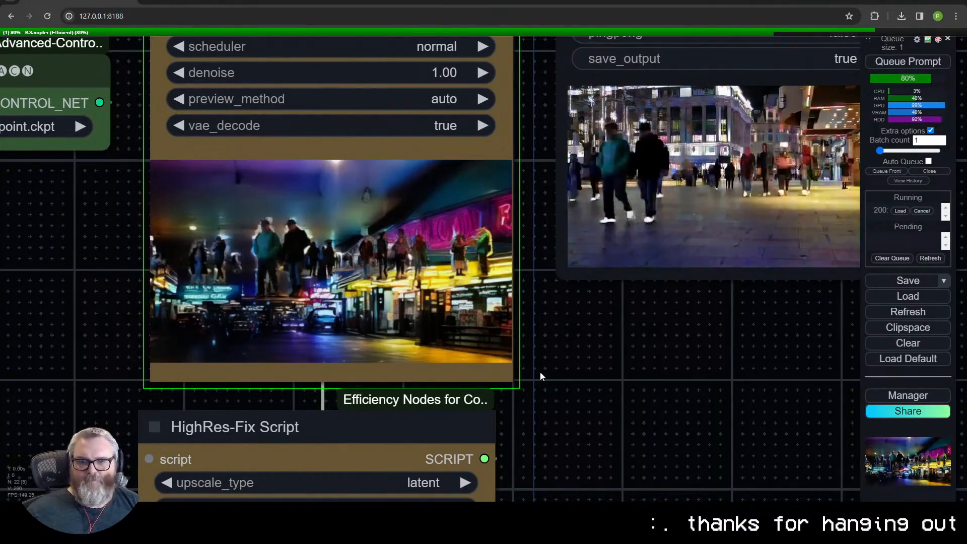
scroll(325, 264, up, 10)
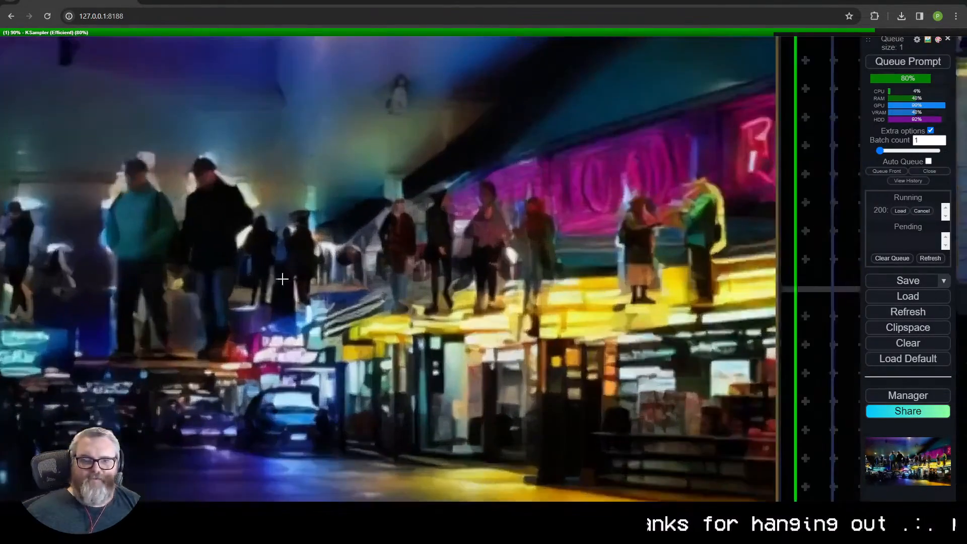
- Examine the mall background in the KSampler (Efficient) preview beside the earlier shoe video in Video Combine
scroll(408, 282, down, 10)
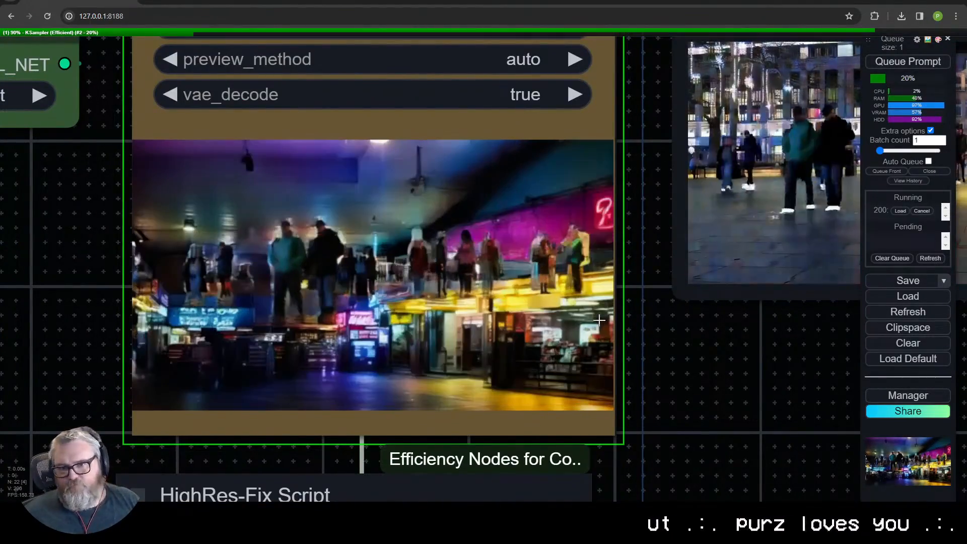
scroll(554, 388, down, 10)
drag(287, 312, 368, 309)
scroll(589, 382, up, 5)
scroll(589, 383, down, 1)
drag(777, 414, 458, 419)
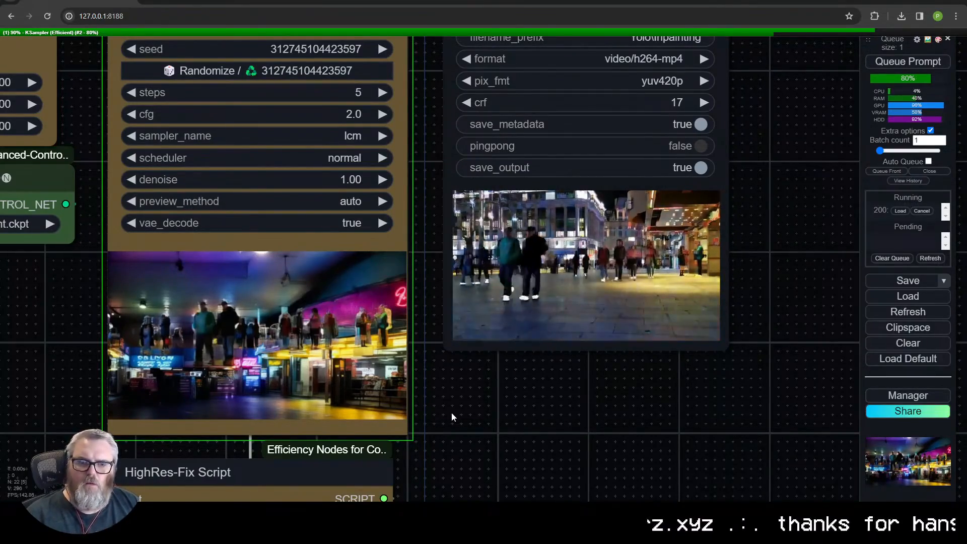
- Switch the Load Advanced ControlNet Model node to control-v11p_sd15_inpaint.safetensors
scroll(452, 412, down, 5)
scroll(446, 343, up, 3)
drag(446, 343, 148, 442)
drag(264, 358, 321, 335)
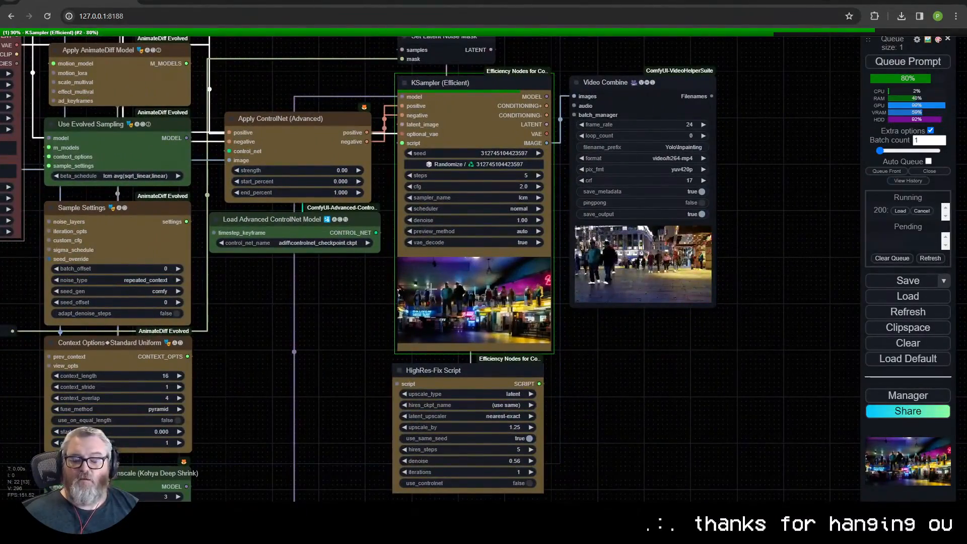
click(333, 243)
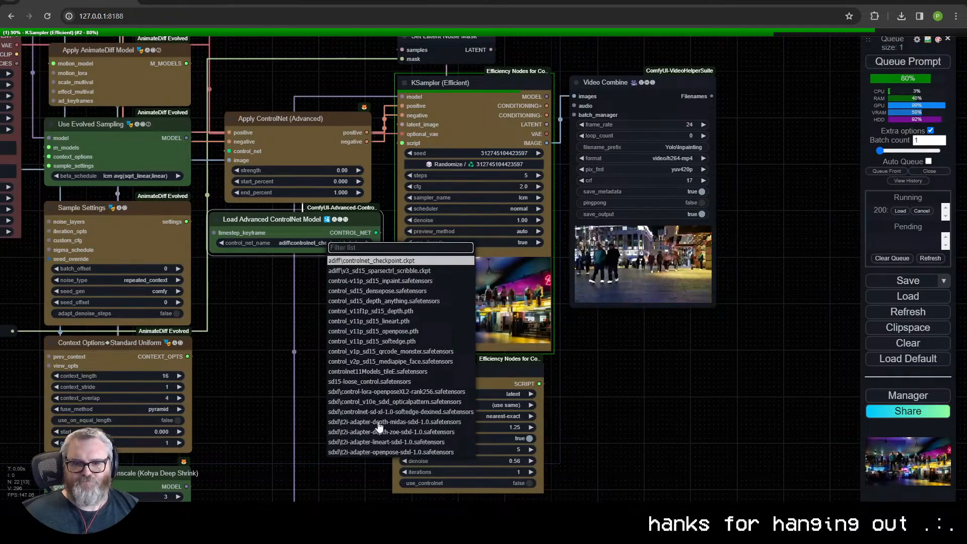
click(403, 281)
- Connect the original footage's Load Video IMAGE output to the Apply ControlNet (Advanced) image input and set its strength to 1.00
drag(395, 336, 599, 347)
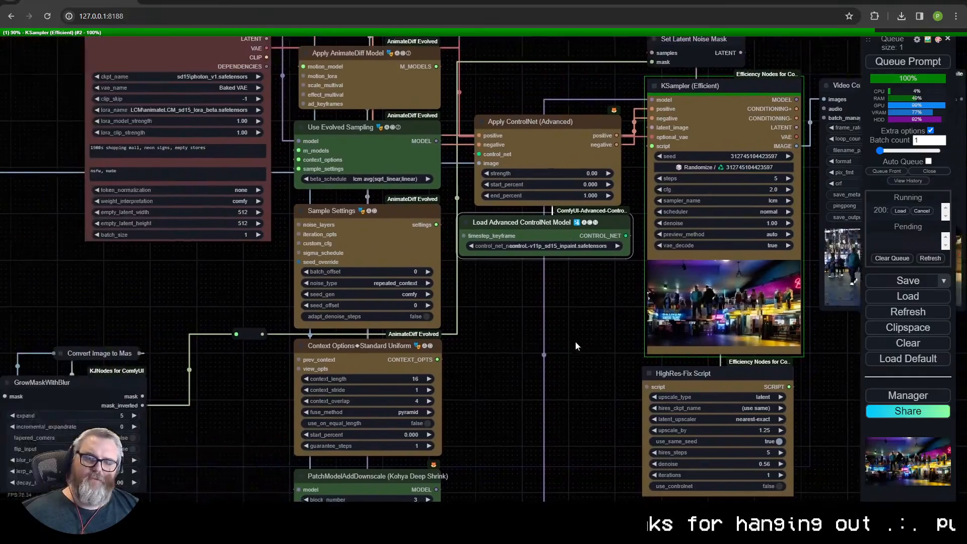
scroll(600, 347, down, 2)
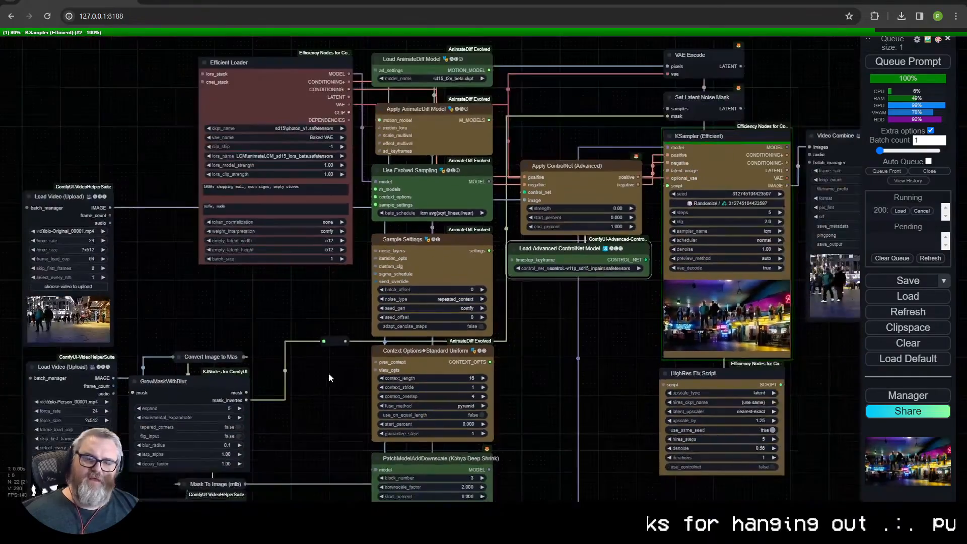
drag(328, 373, 443, 298)
drag(267, 245, 166, 253)
scroll(282, 114, up, 3)
scroll(166, 254, down, 2)
drag(83, 161, 88, 165)
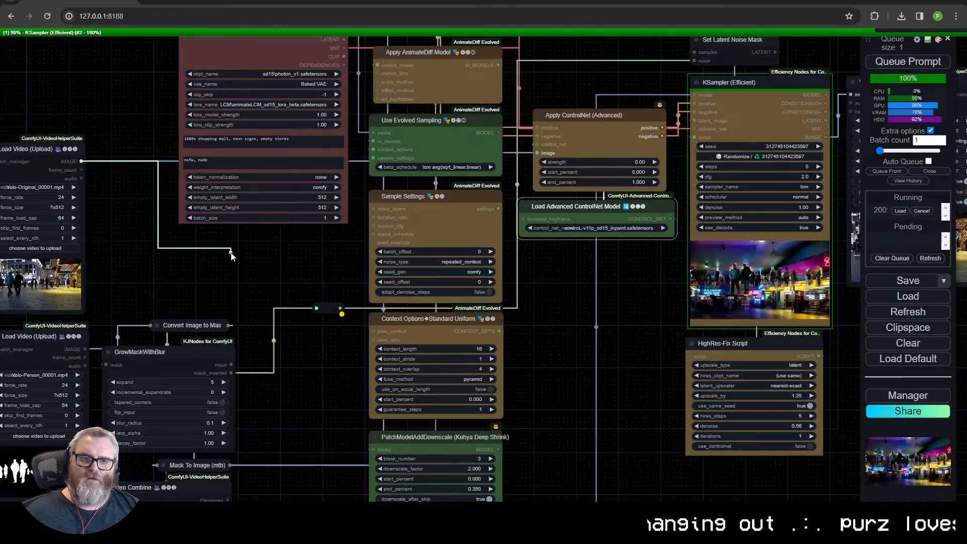
drag(231, 253, 537, 153)
drag(594, 162, 644, 162)
- Inspect the finished 1980s mall video in the Yolo\Inpainting Video Combine node beside the KSampler
drag(653, 279, 293, 319)
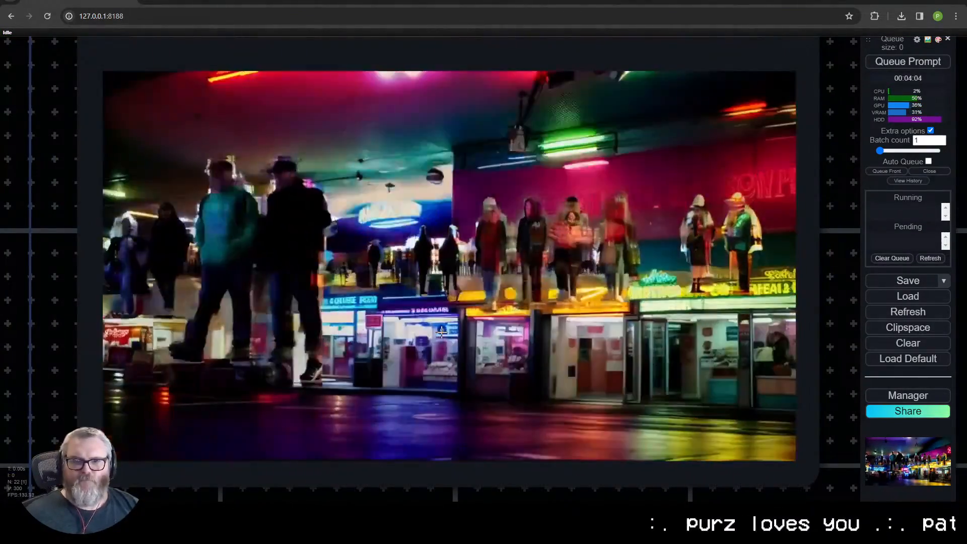
scroll(268, 279, down, 5)
scroll(267, 279, up, 5)
scroll(253, 298, down, 3)
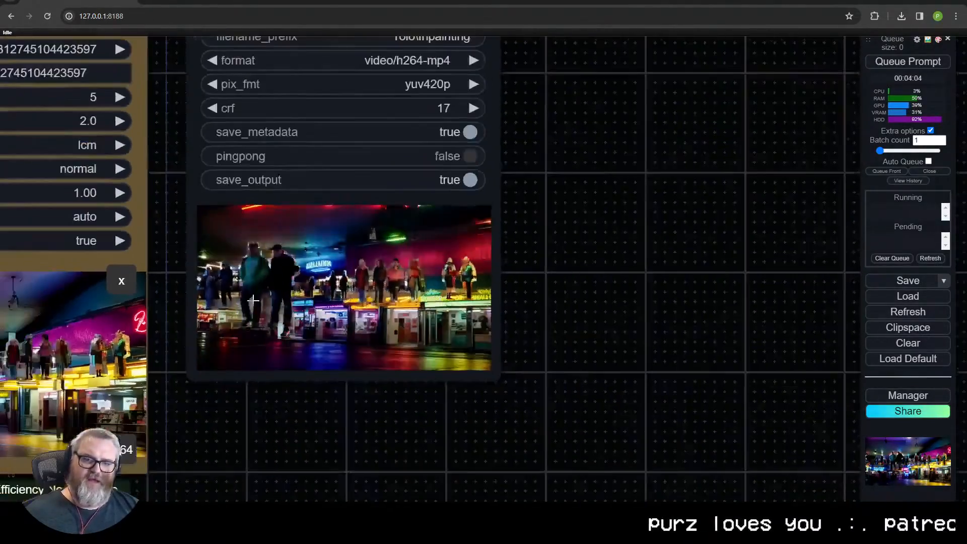
scroll(253, 299, down, 3)
drag(248, 400, 564, 422)
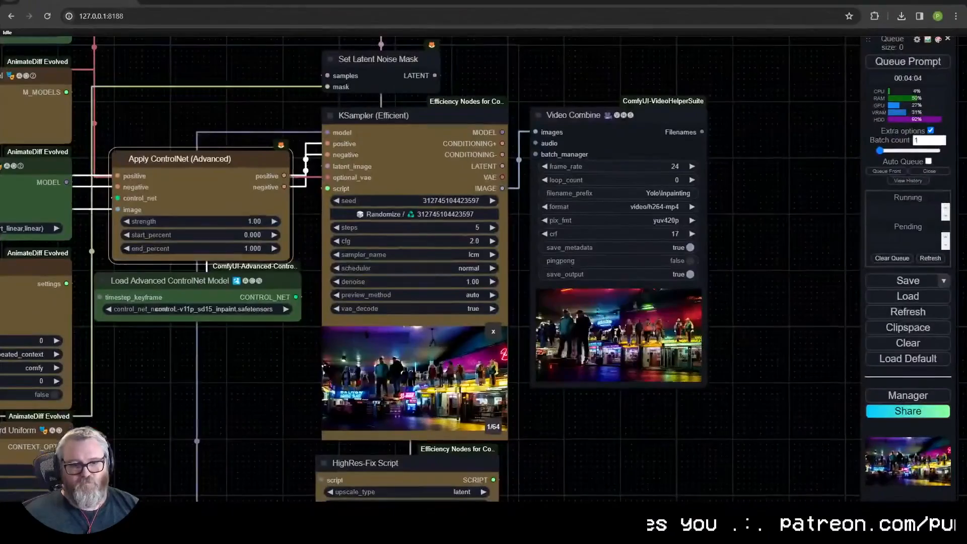
click(834, 514)
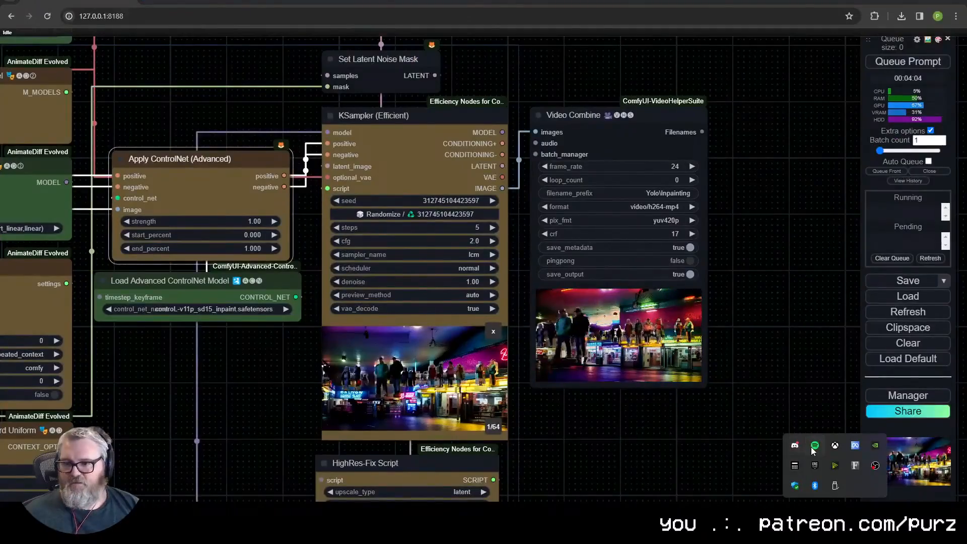
click(681, 437)
- Trace the inpainting workflow from the person mask and GrowMaskWithBlur nodes to VAE Encode and Set Latent Noise Mask
drag(542, 444, 681, 386)
scroll(681, 386, down, 1)
scroll(681, 385, down, 3)
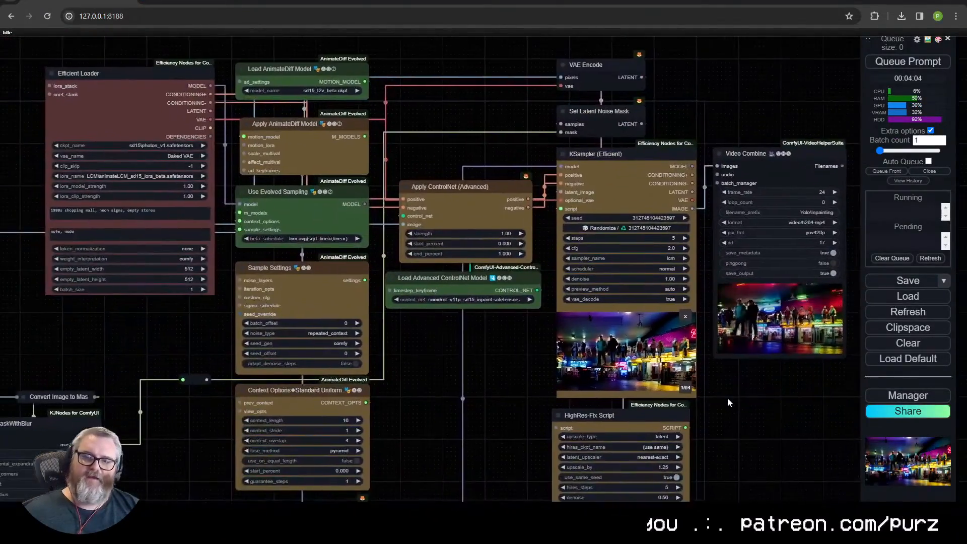
scroll(555, 356, down, 2)
drag(518, 371, 493, 284)
scroll(493, 285, up, 2)
drag(281, 336, 450, 178)
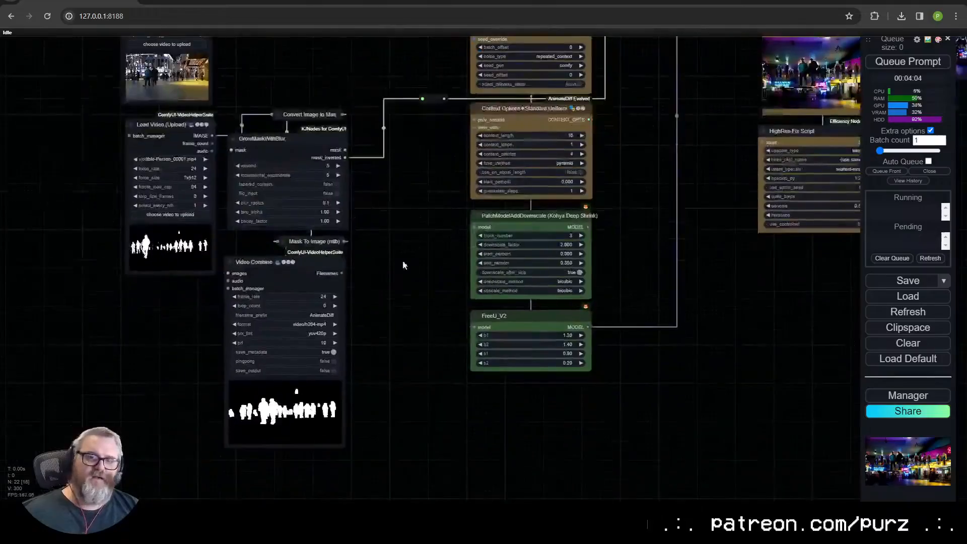
scroll(417, 261, up, 4)
scroll(420, 262, down, 1)
drag(421, 264, 262, 431)
drag(658, 168, 265, 431)
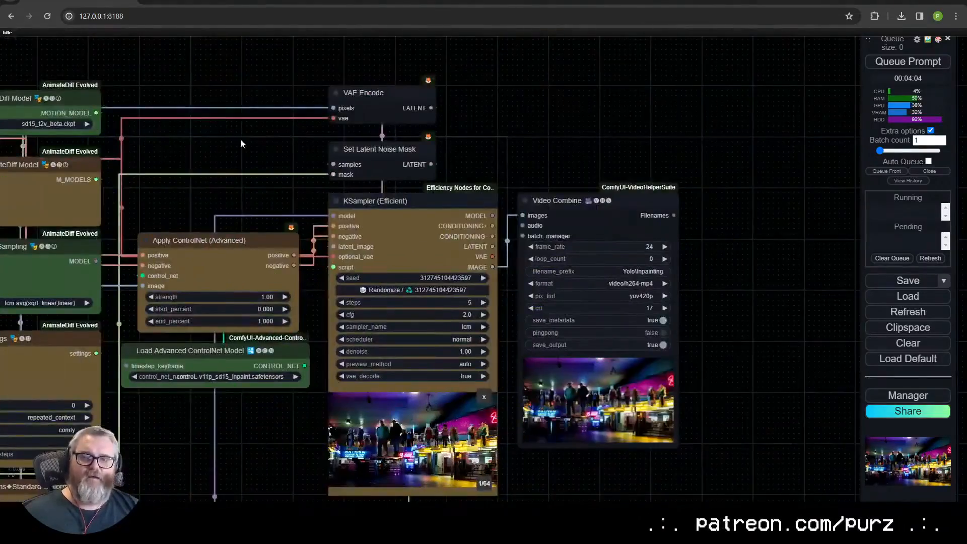
scroll(267, 235, up, 7)
scroll(278, 222, down, 1)
drag(436, 64, 224, 245)
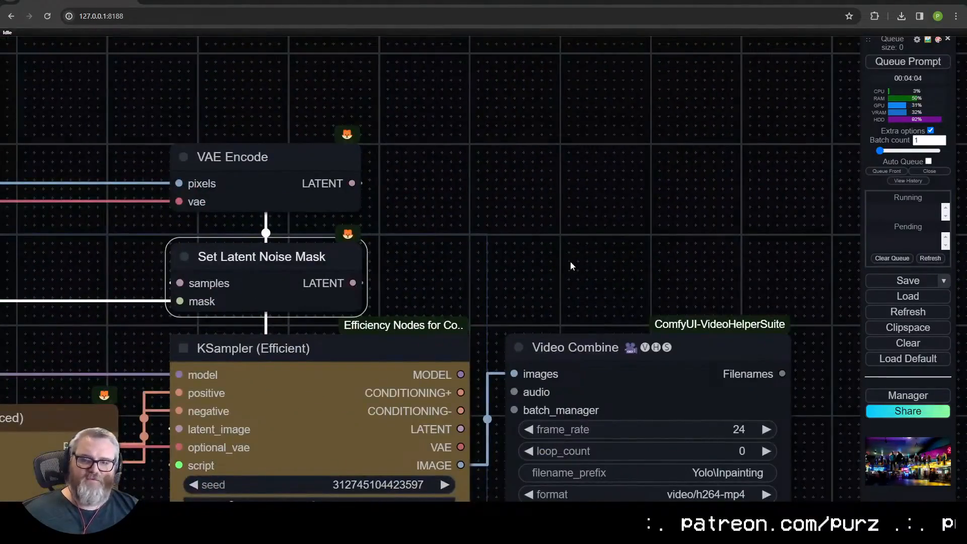
- Watch the mall video output up close to judge how the people sit against the new background
drag(570, 266, 368, 58)
drag(546, 430, 542, 259)
scroll(444, 325, up, 10)
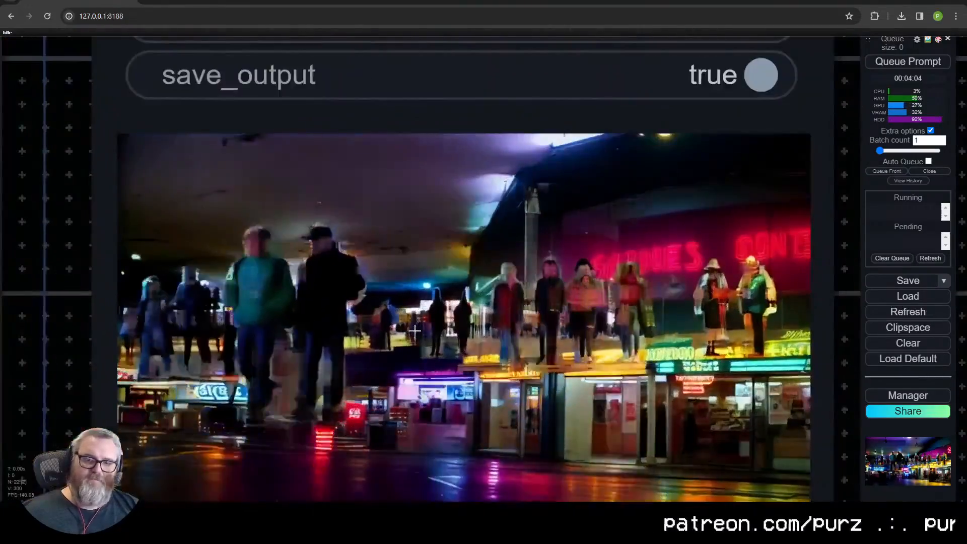
scroll(414, 330, down, 5)
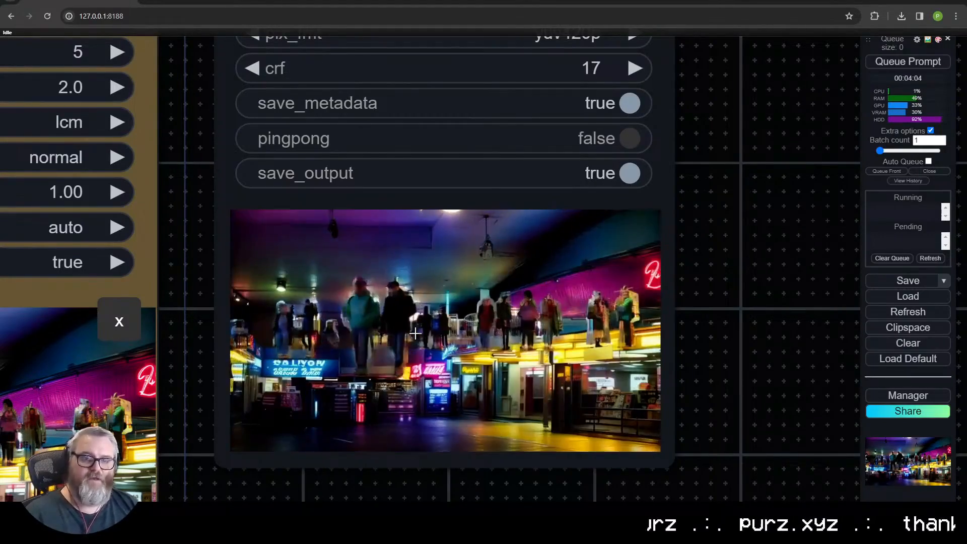
scroll(393, 205, down, 10)
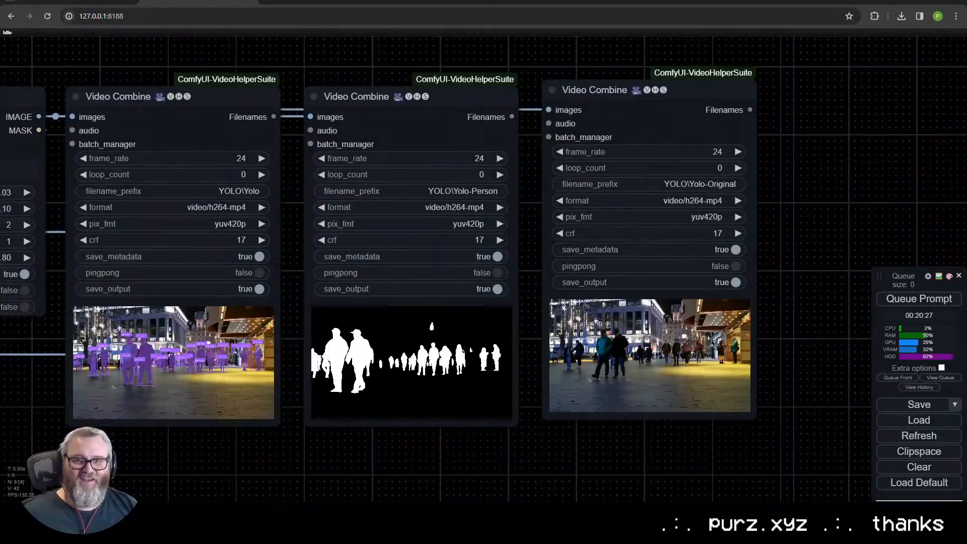
- Revisit the Yolo detection workflow's three video outputs and the separate shoe mask expansion workflow
scroll(202, 120, down, 5)
scroll(198, 87, up, 1)
drag(198, 86, 394, 110)
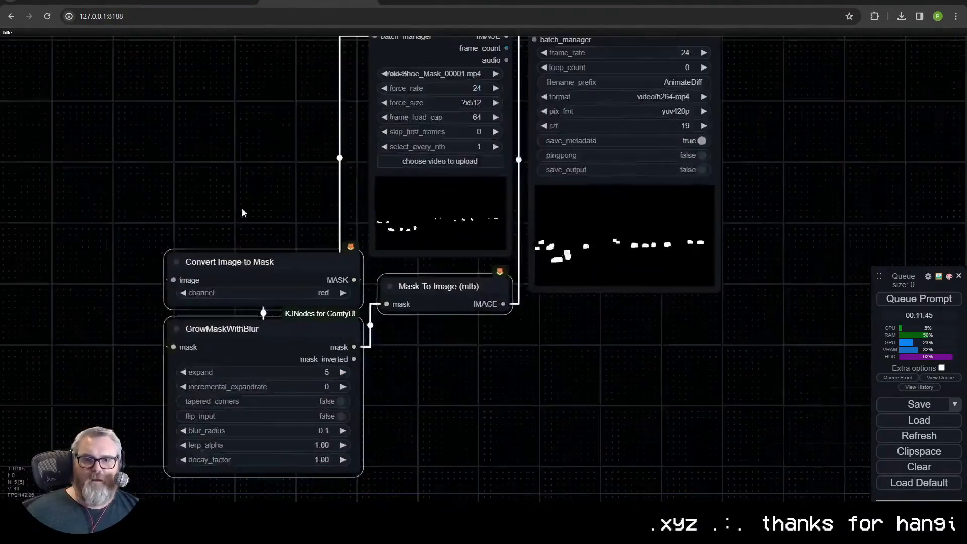
scroll(242, 212, down, 2)
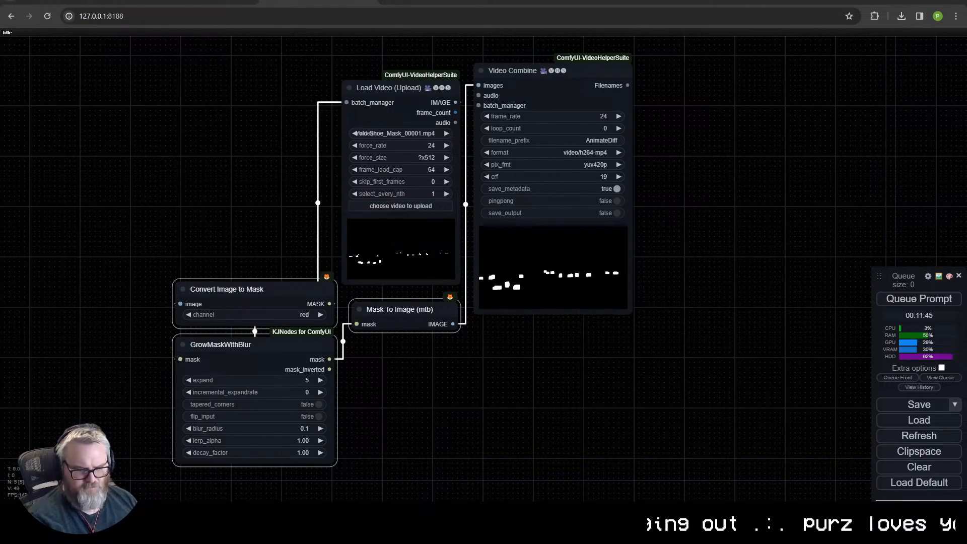
click(835, 514)
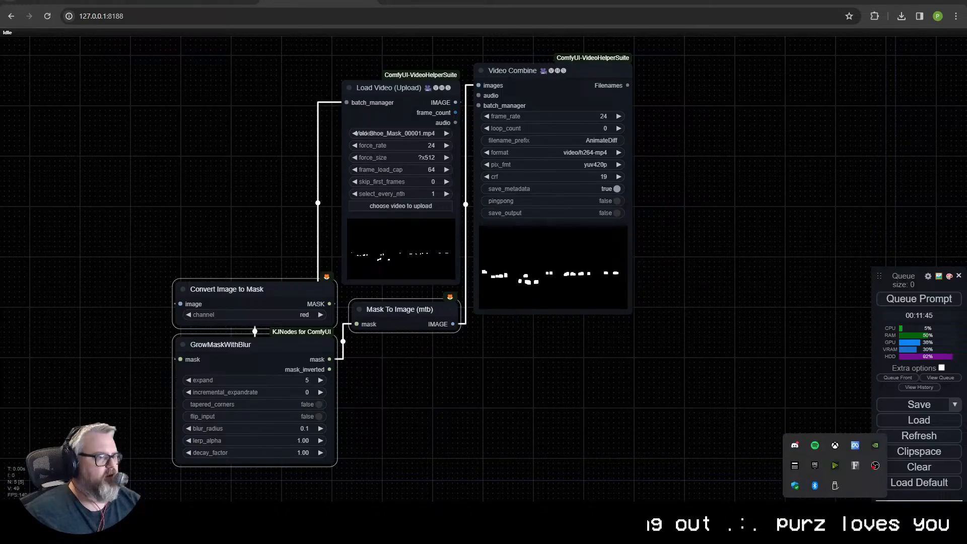
click(835, 514)
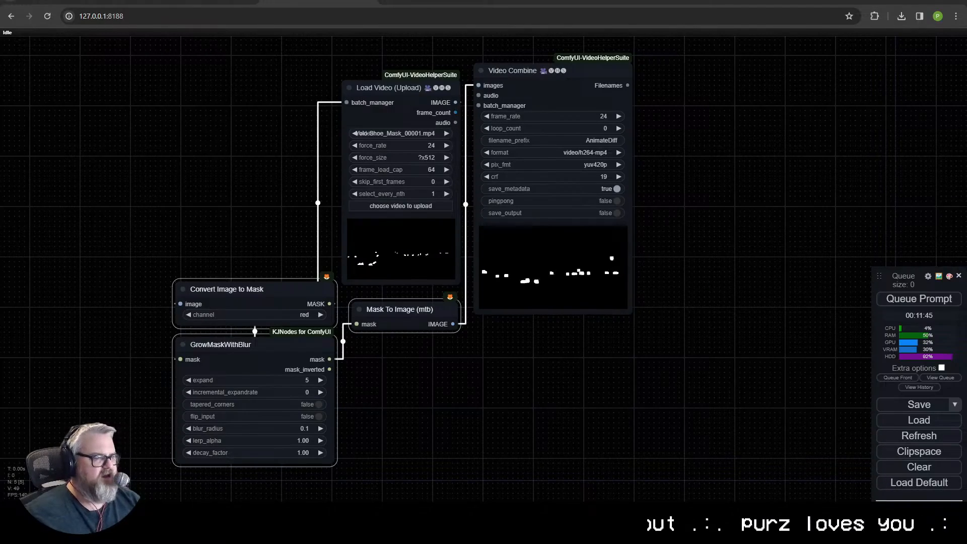
- Switch to the browser window with the ComfyUI-Diffusers-freecontrol GitHub page, maximize it and open its example teapot workflow image
drag(0, 69, 301, 69)
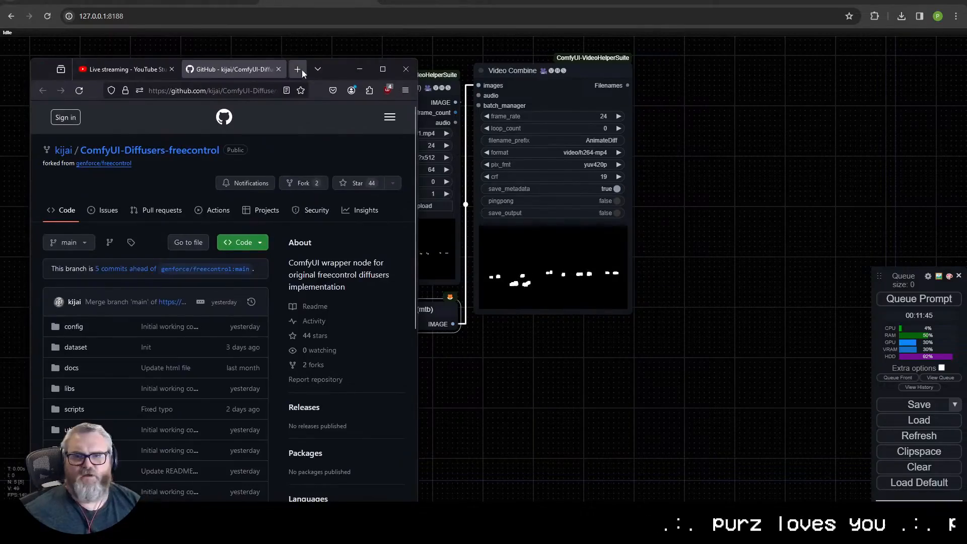
double_click(340, 69)
scroll(39, 314, down, 9)
click(390, 249)
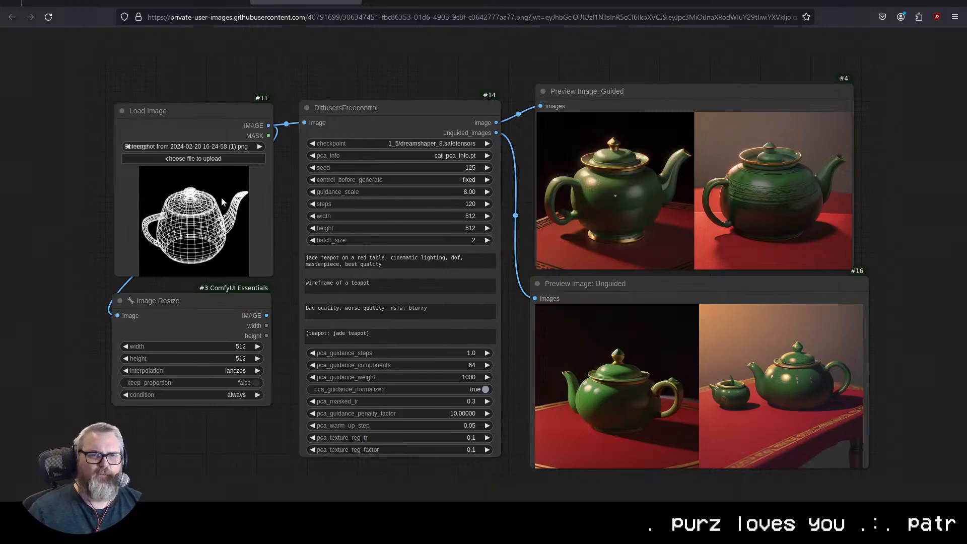